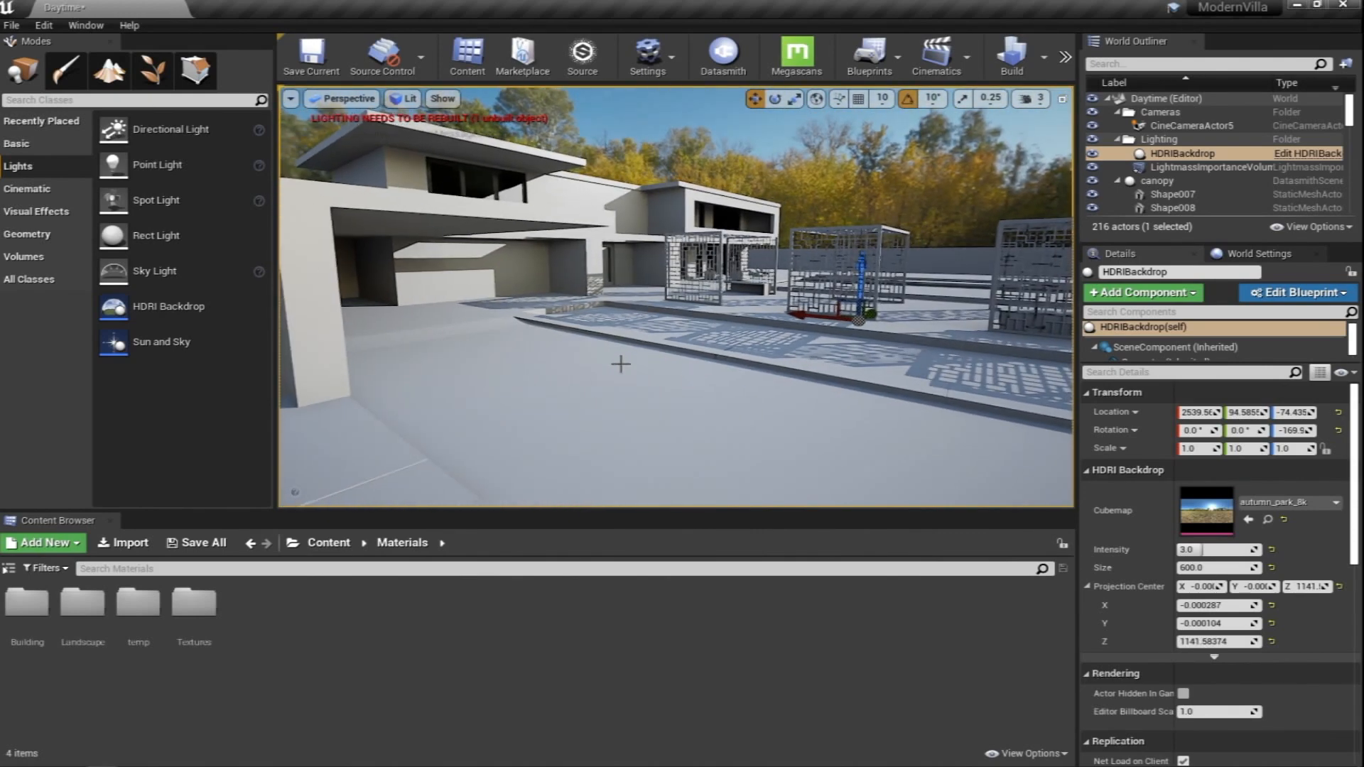
Select the driveway floor mesh in front of the villa
right_click_drag(620, 364, 604, 362)
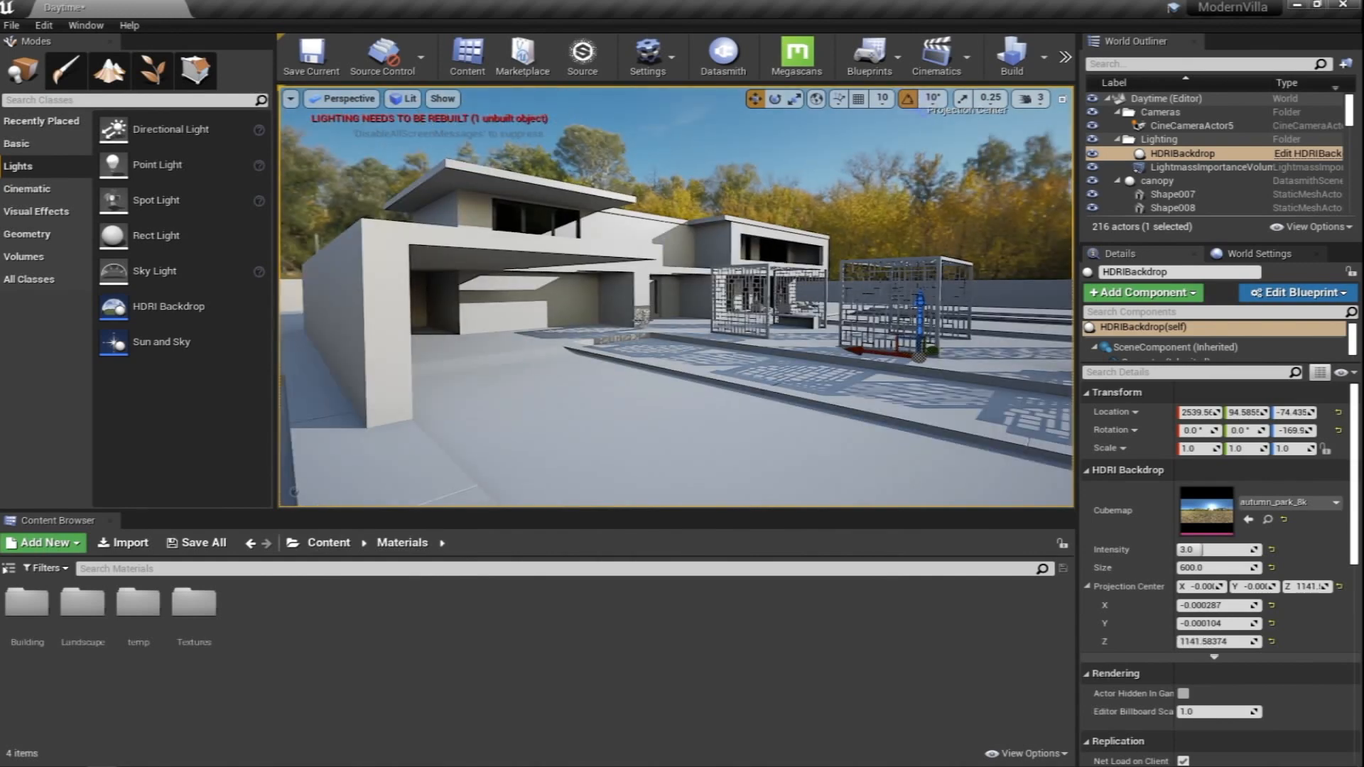
right_click_drag(601, 302, 561, 304)
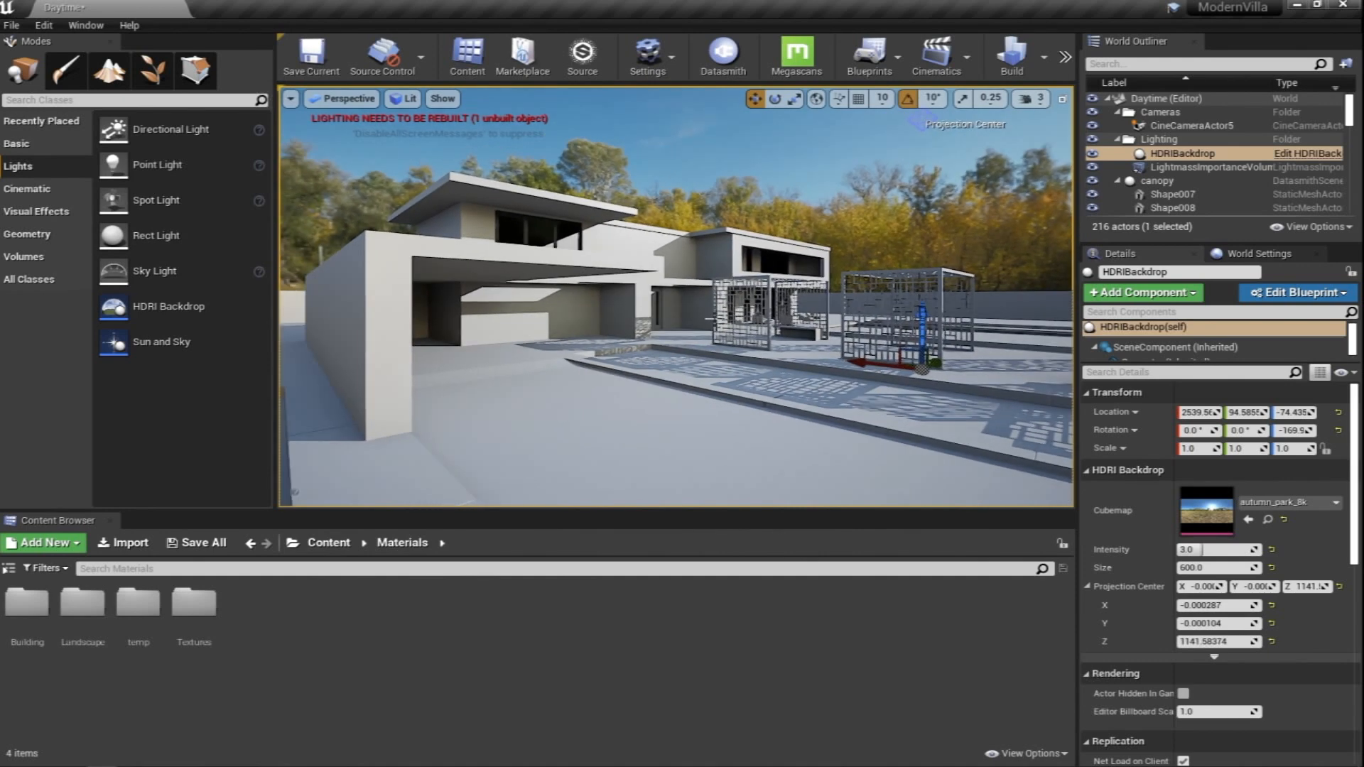
right_click_drag(652, 315, 631, 392)
key("w")
key("w")
left_click(630, 338)
right_click_drag(630, 338, 419, 344)
right_click_drag(605, 382, 557, 368)
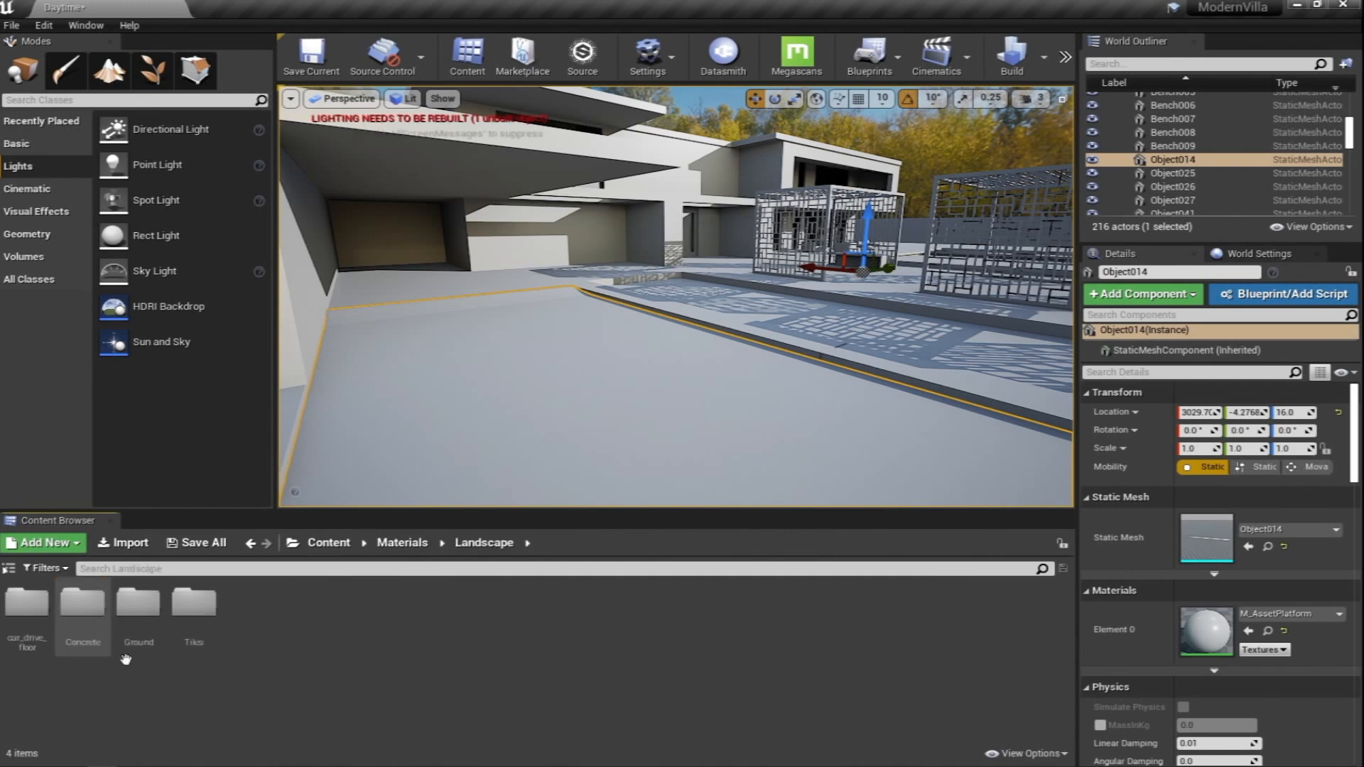
Apply the grey_rock_tiles_pavement_19_81_diffuse texture from the Landscape car_drive_floor folder to the driveway floor
double_click(36, 612)
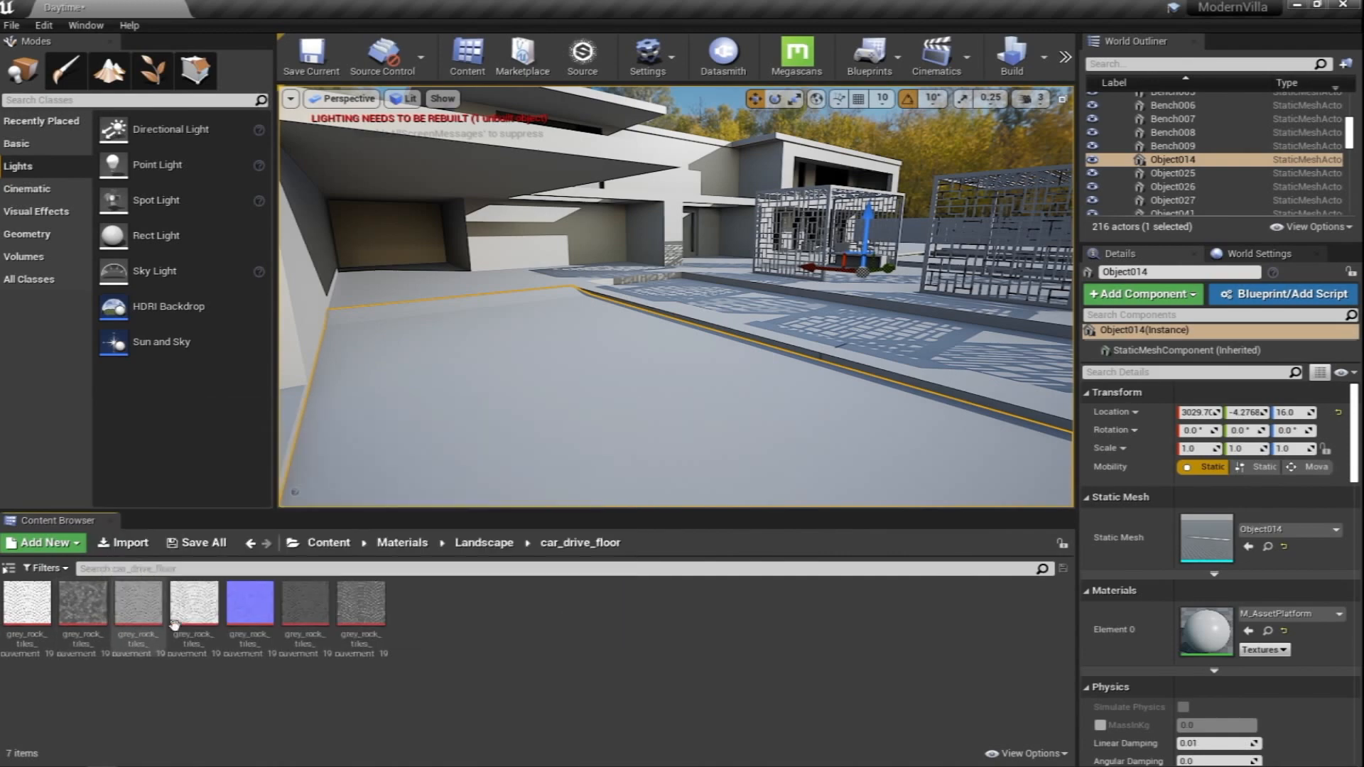
mouse_move(198, 597)
right_click_drag(509, 372, 589, 389)
scroll(512, 371, "down", 3)
right_click_drag(725, 369, 532, 386)
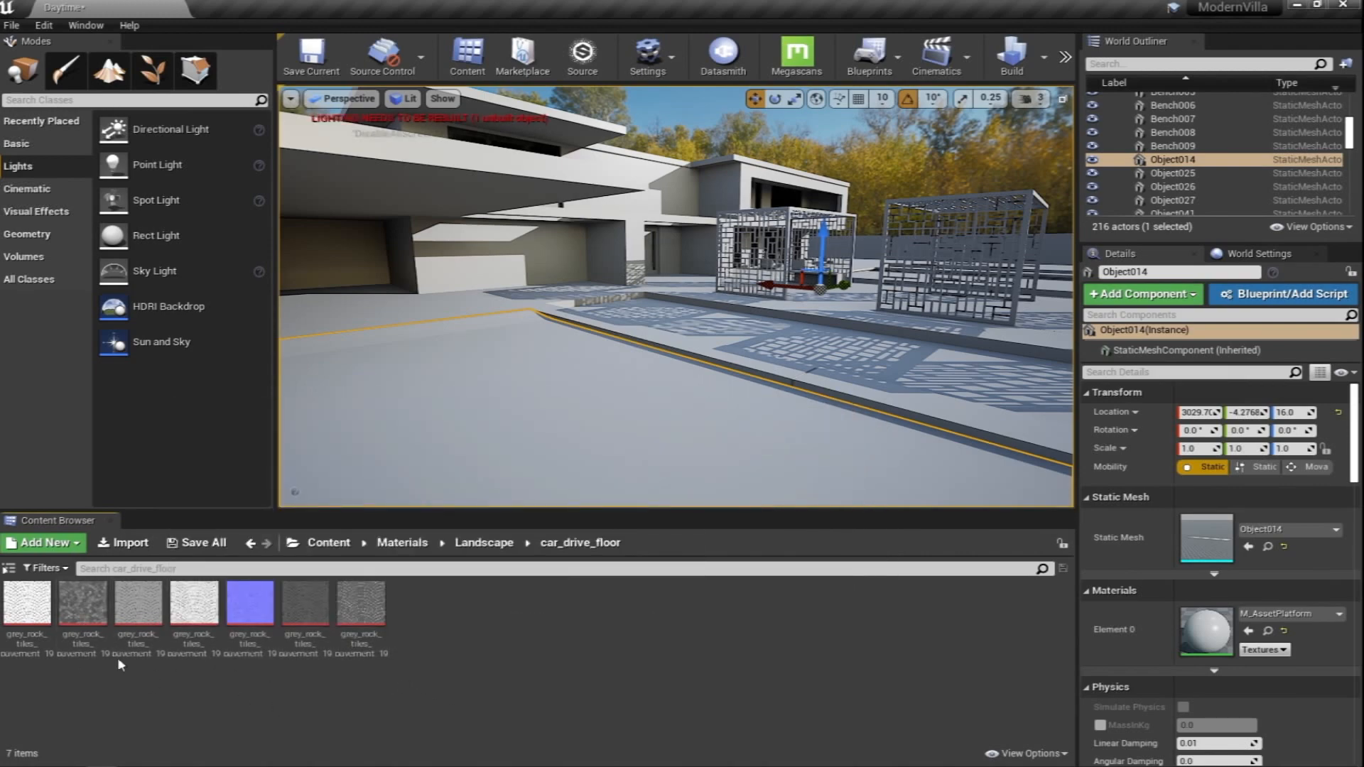
mouse_move(460, 400)
right_mouse_down()
mouse_move(561, 400)
mouse_move(454, 403)
right_mouse_up()
left_click(80, 617)
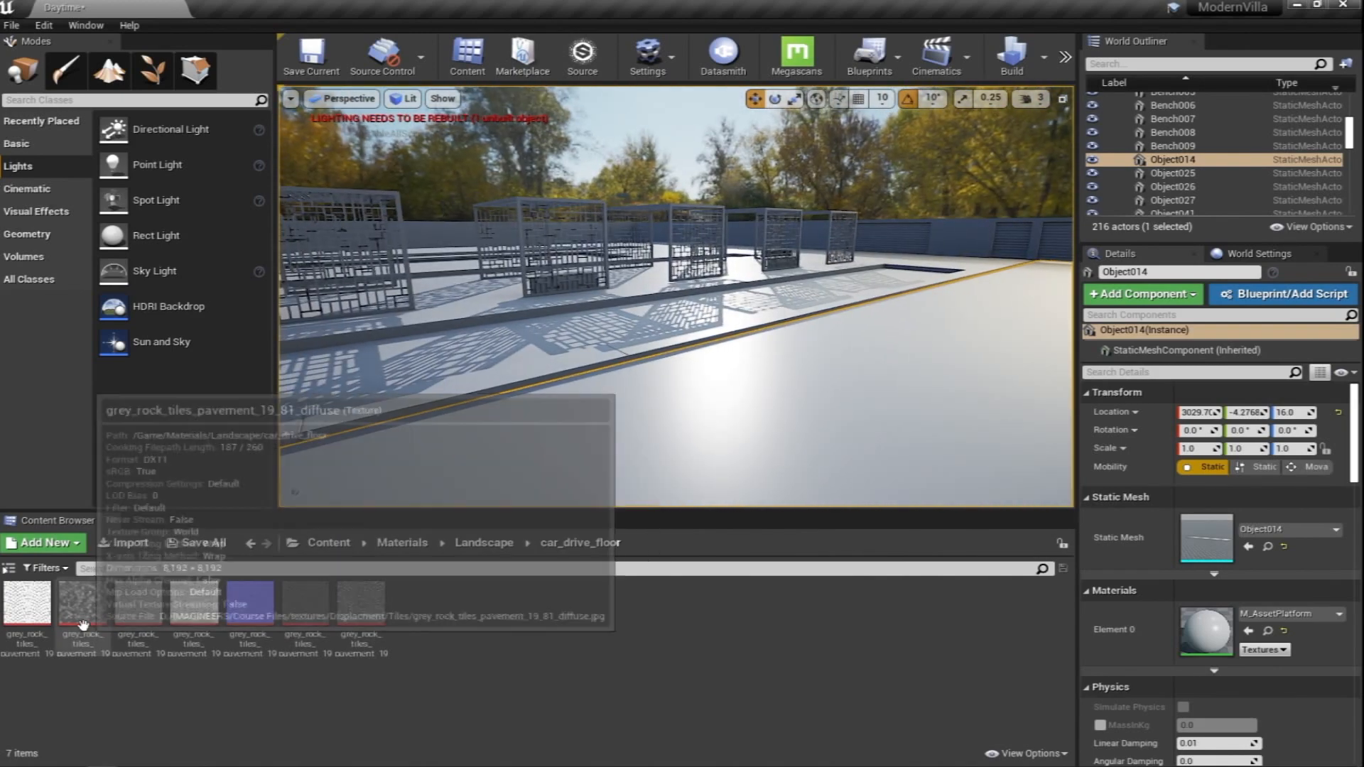
left_click_drag(80, 619, 748, 445)
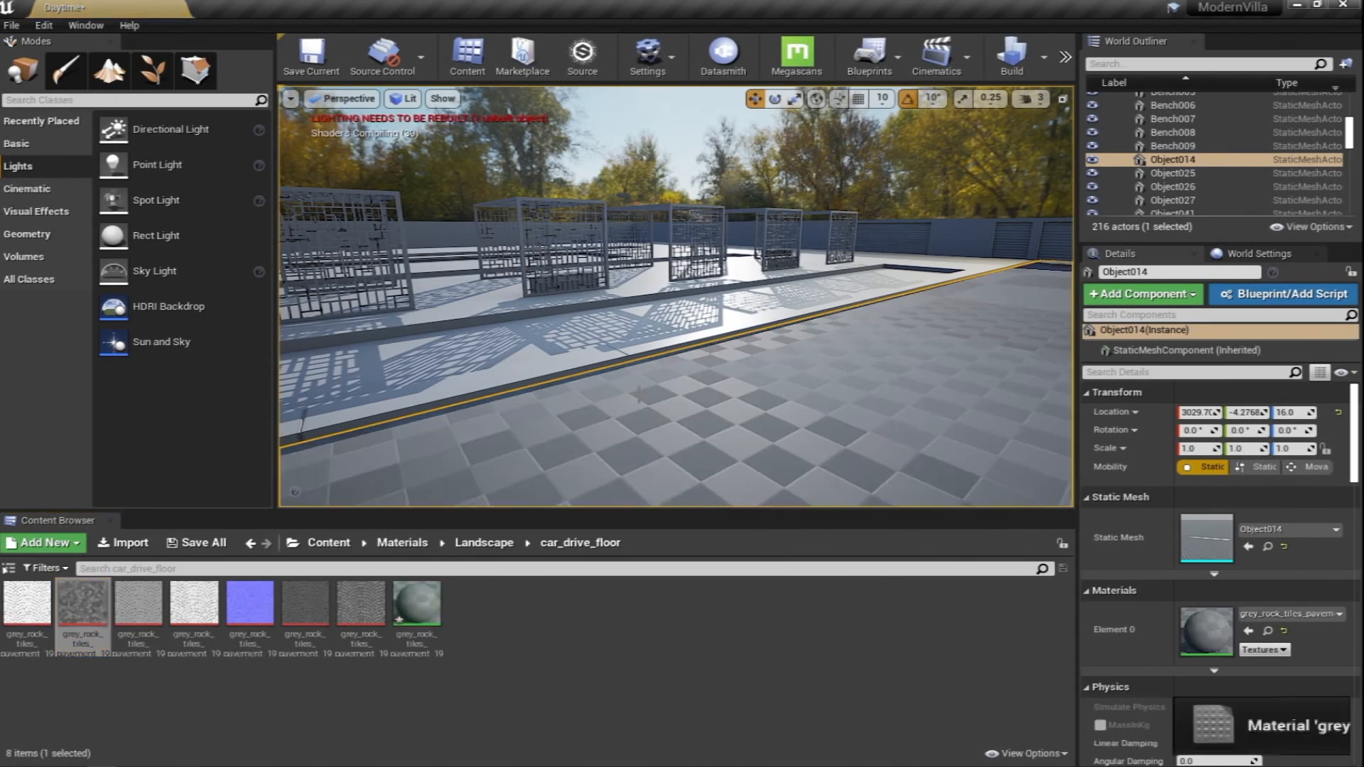
right_click_drag(748, 445, 728, 466)
left_click(537, 631)
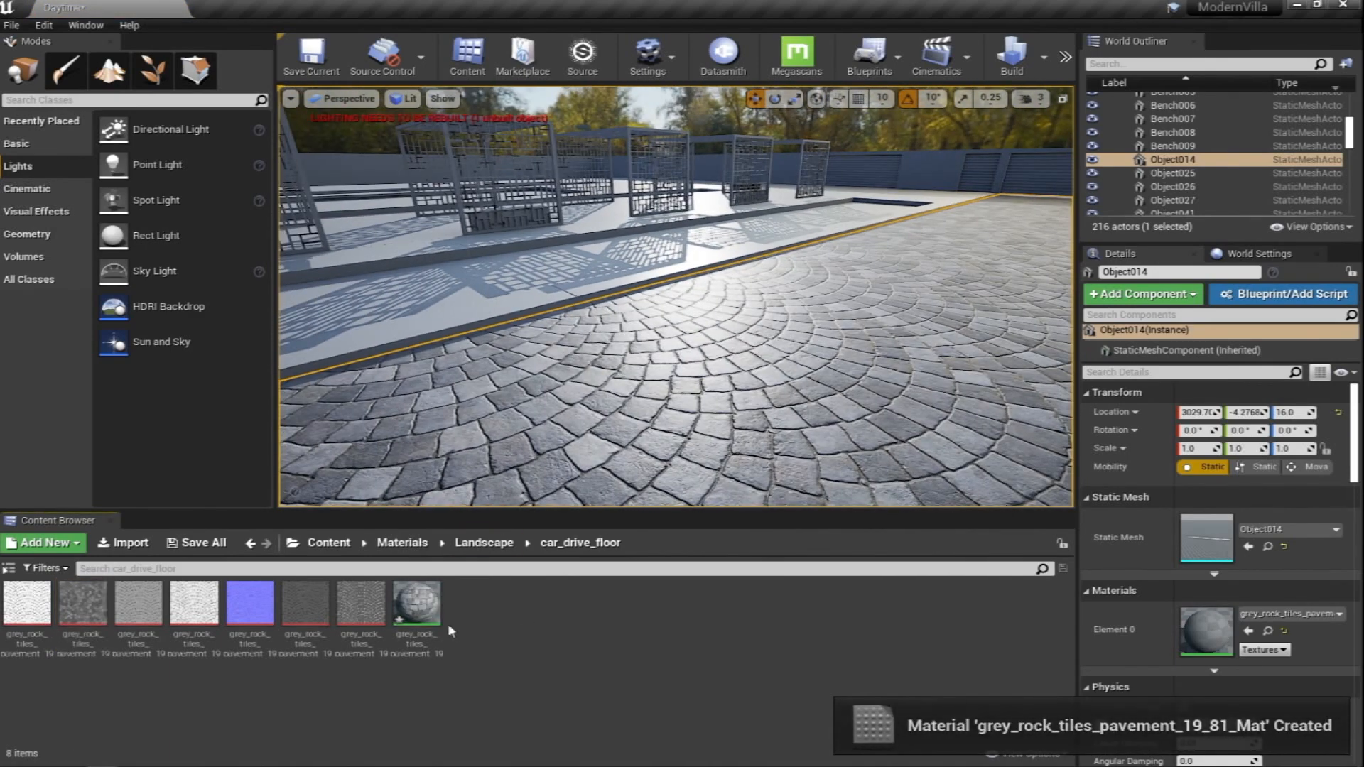
Open the grey_rock_tiles_pavement_19_81_Mat material and space its two Texture Sample nodes farther apart
double_click(416, 604)
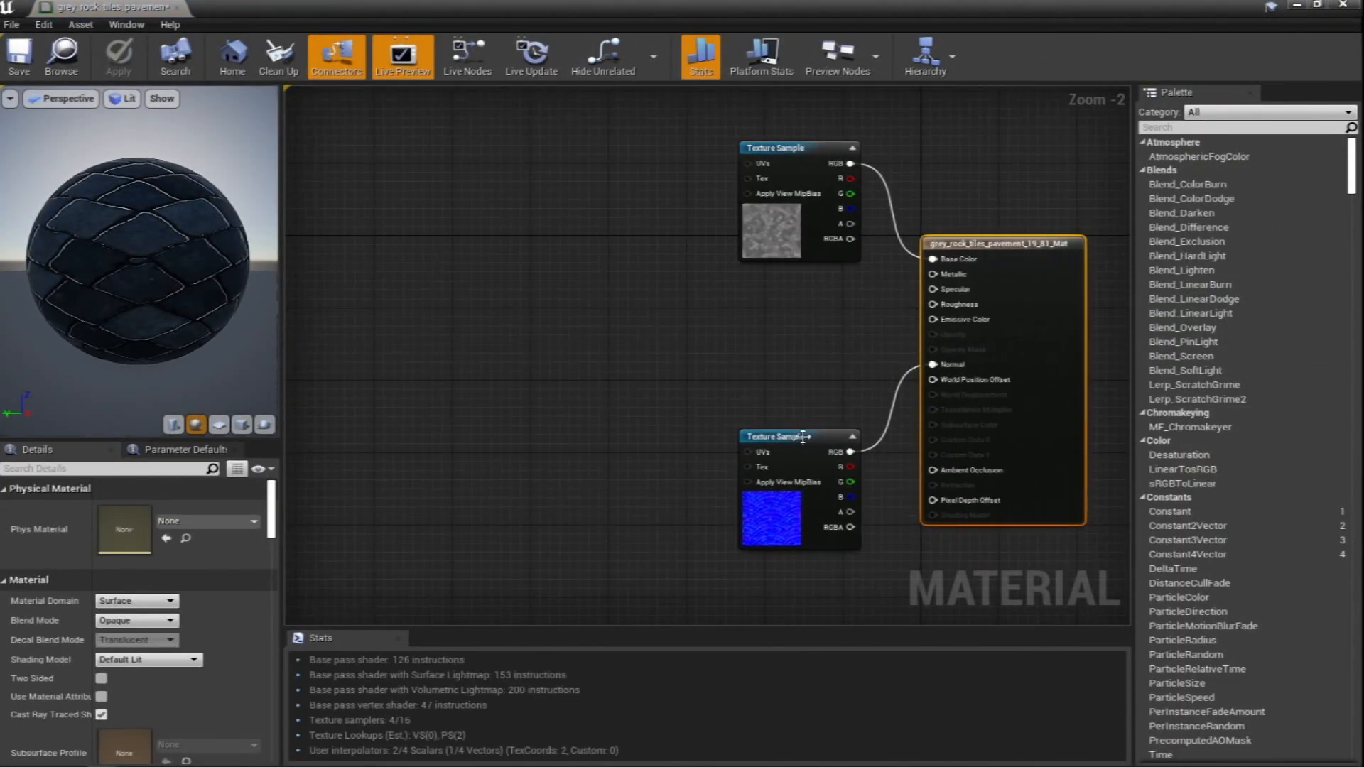
left_click_drag(800, 456, 749, 490)
left_click_drag(798, 196, 744, 176)
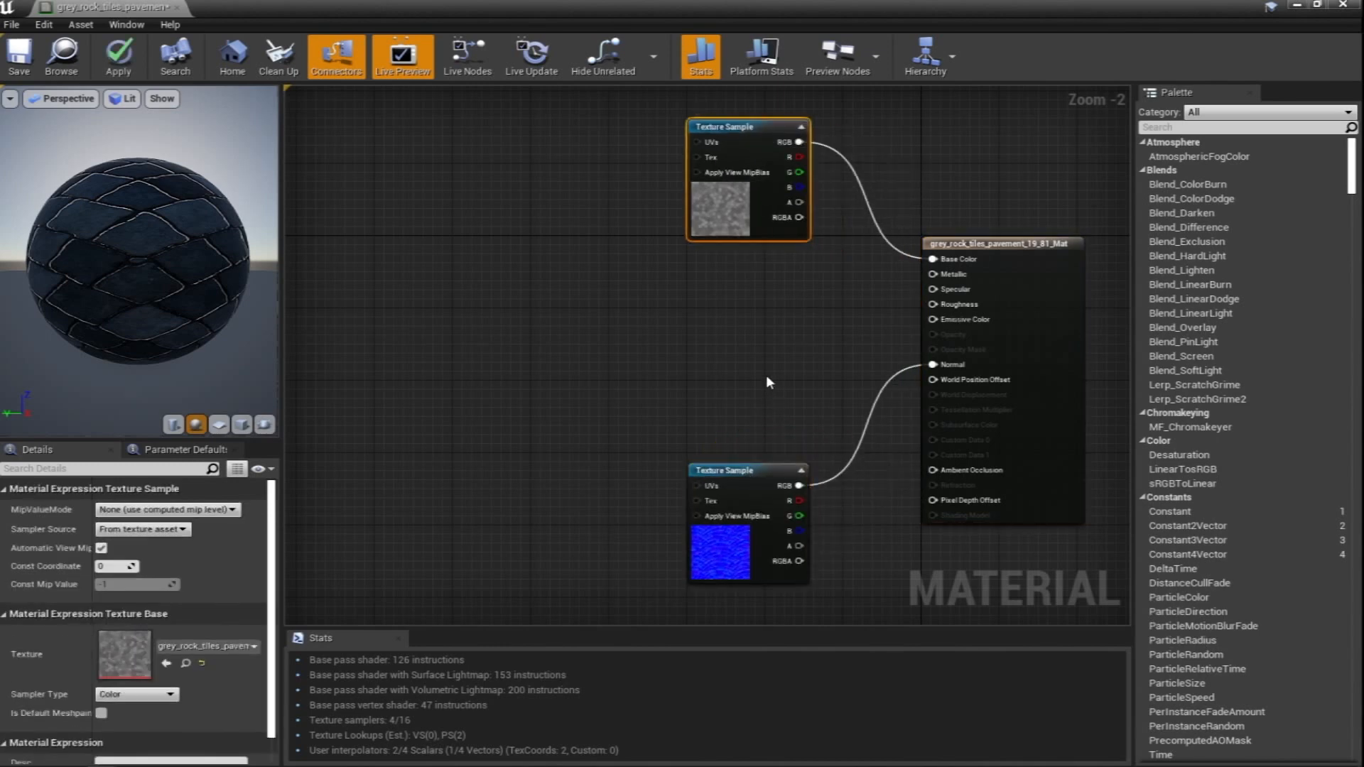
Add a TextureCoordinate node in the empty graph area ahead of the Texture Sample nodes
right_click_drag(500, 219, 660, 246)
left_click_drag(566, 6, 1027, 244)
mouse_move(505, 280)
right_mouse_down()
mouse_move(482, 305)
mouse_move(398, 319)
mouse_move(529, 288)
mouse_move(510, 290)
right_mouse_up()
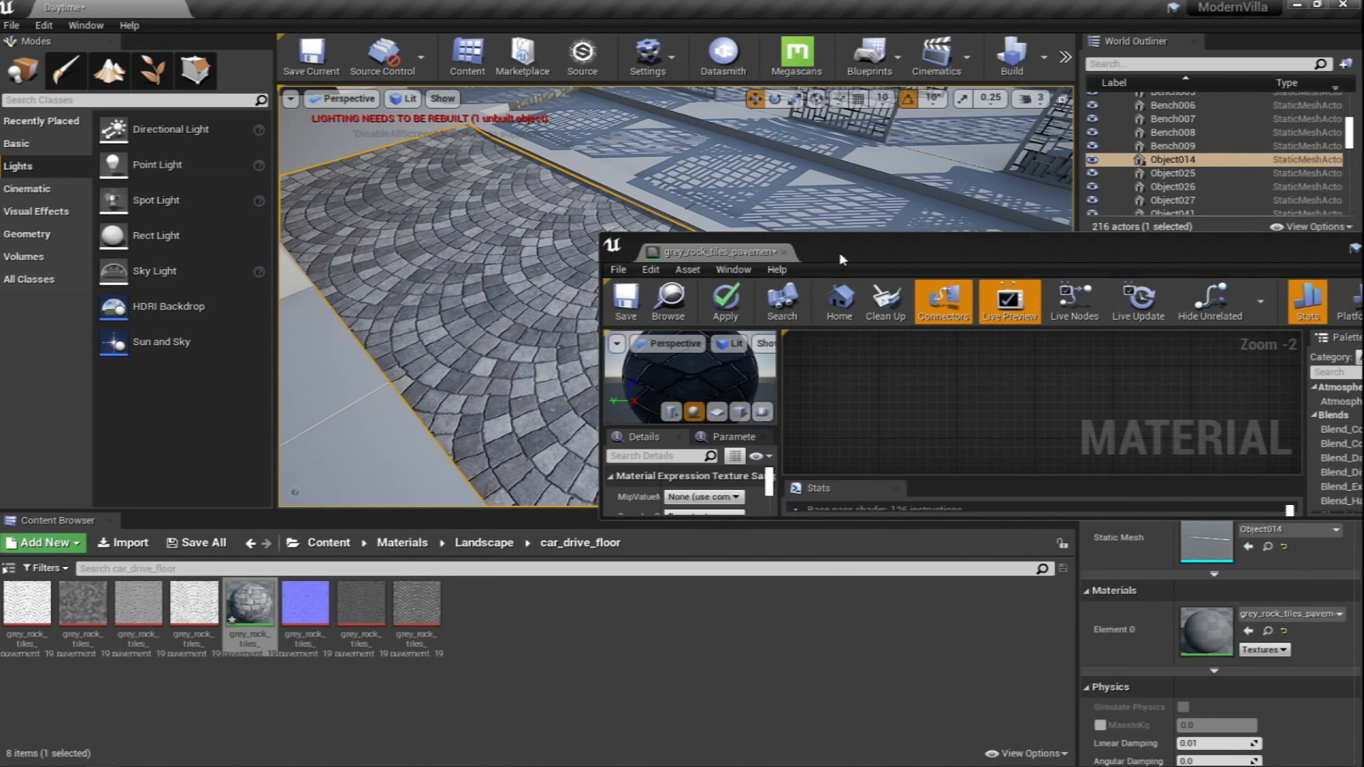
double_click(882, 248)
right_click_drag(564, 240, 670, 295)
left_click(568, 254)
right_click(560, 239)
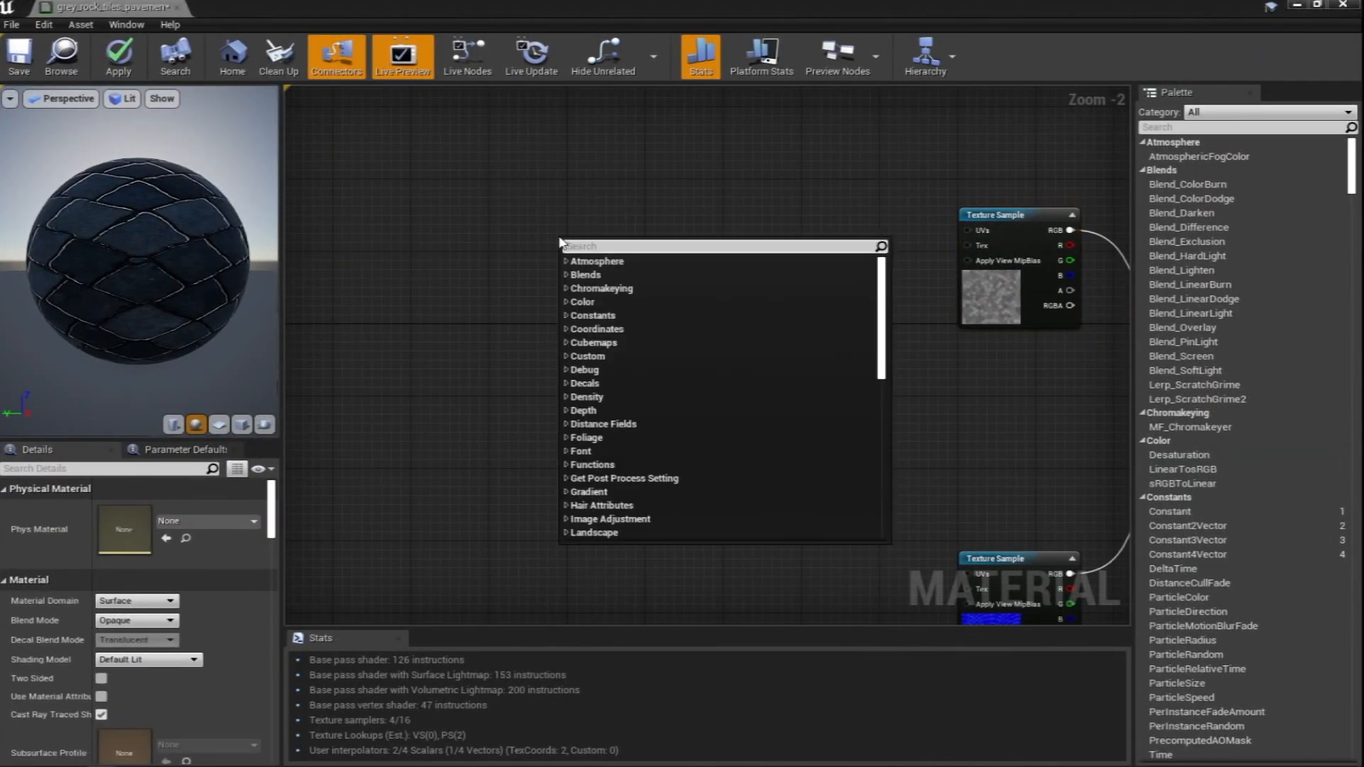
type("texturec")
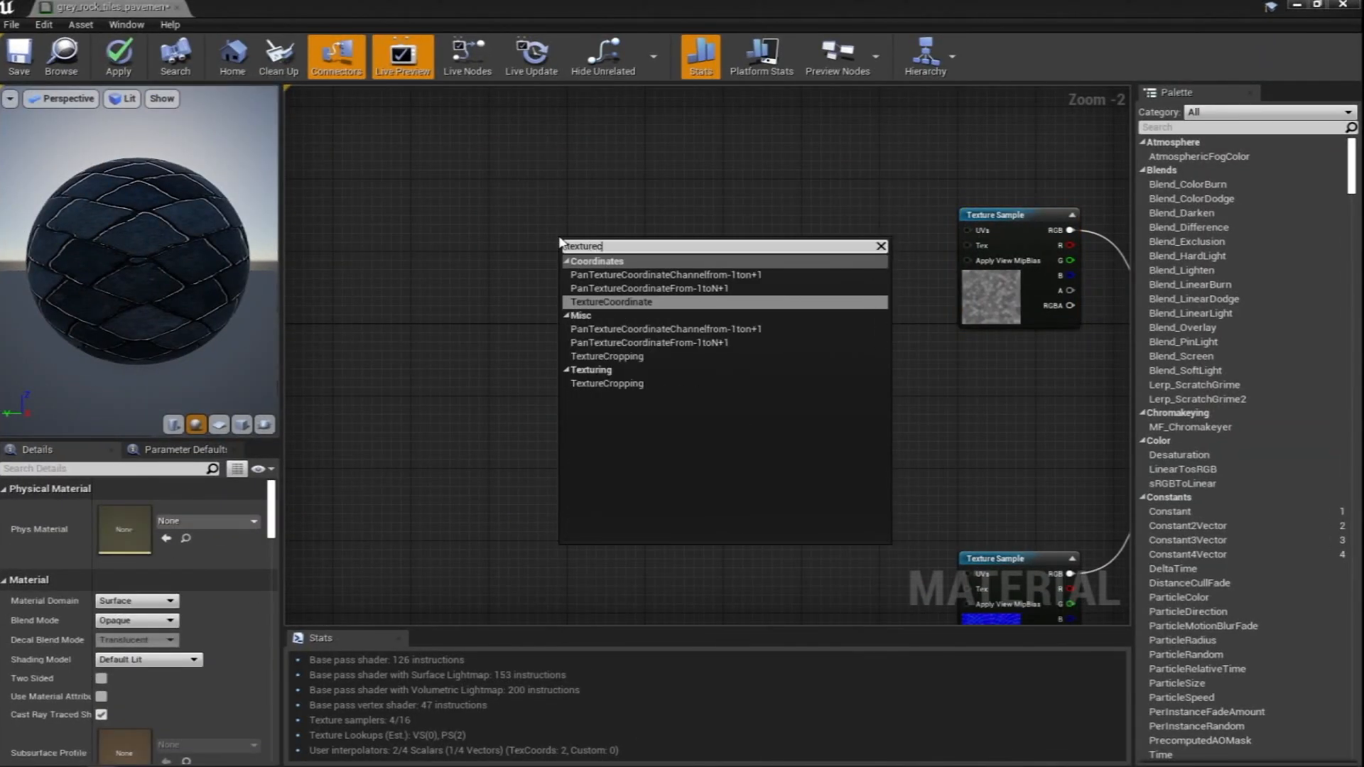
left_click(657, 301)
Connect the TexCoord output to the UVs inputs of both the diffuse and normal Texture Samples
left_click_drag(619, 260, 967, 230)
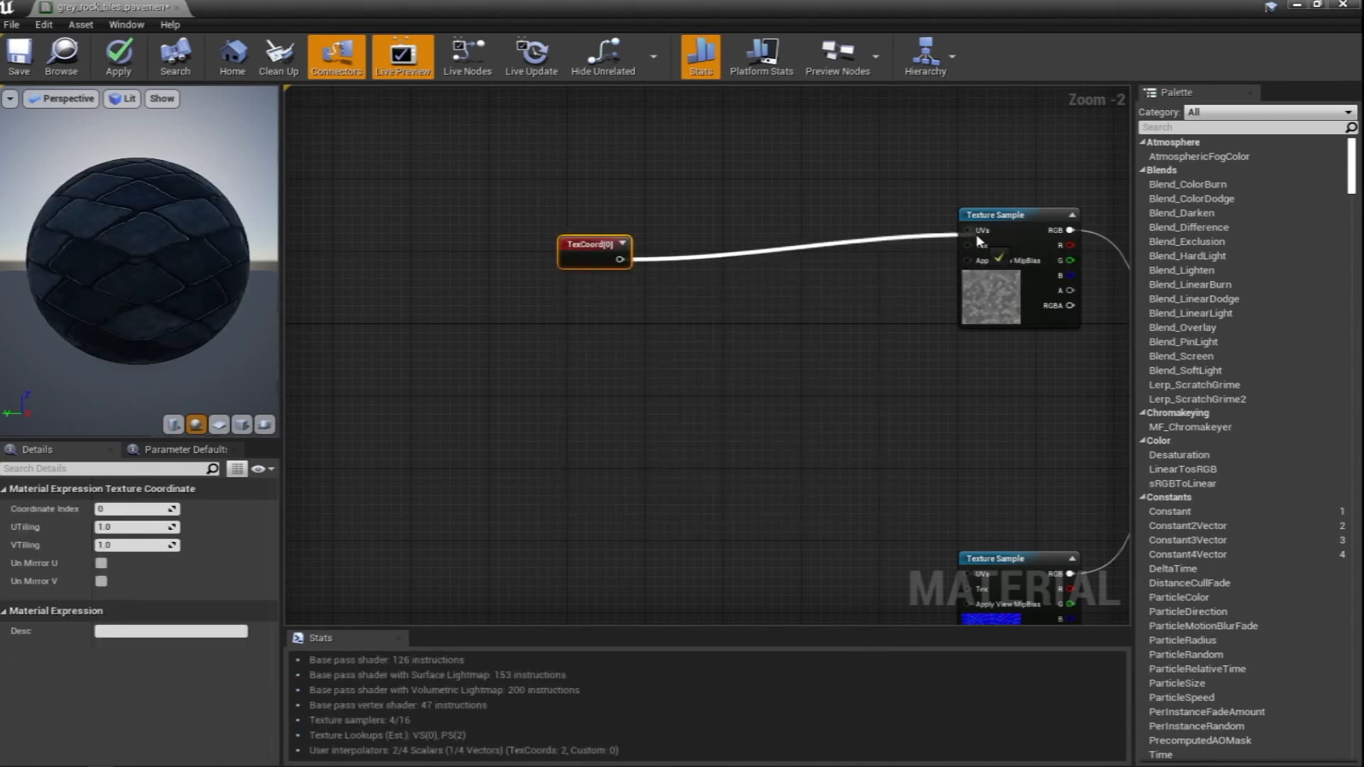
right_click_drag(614, 295, 557, 189)
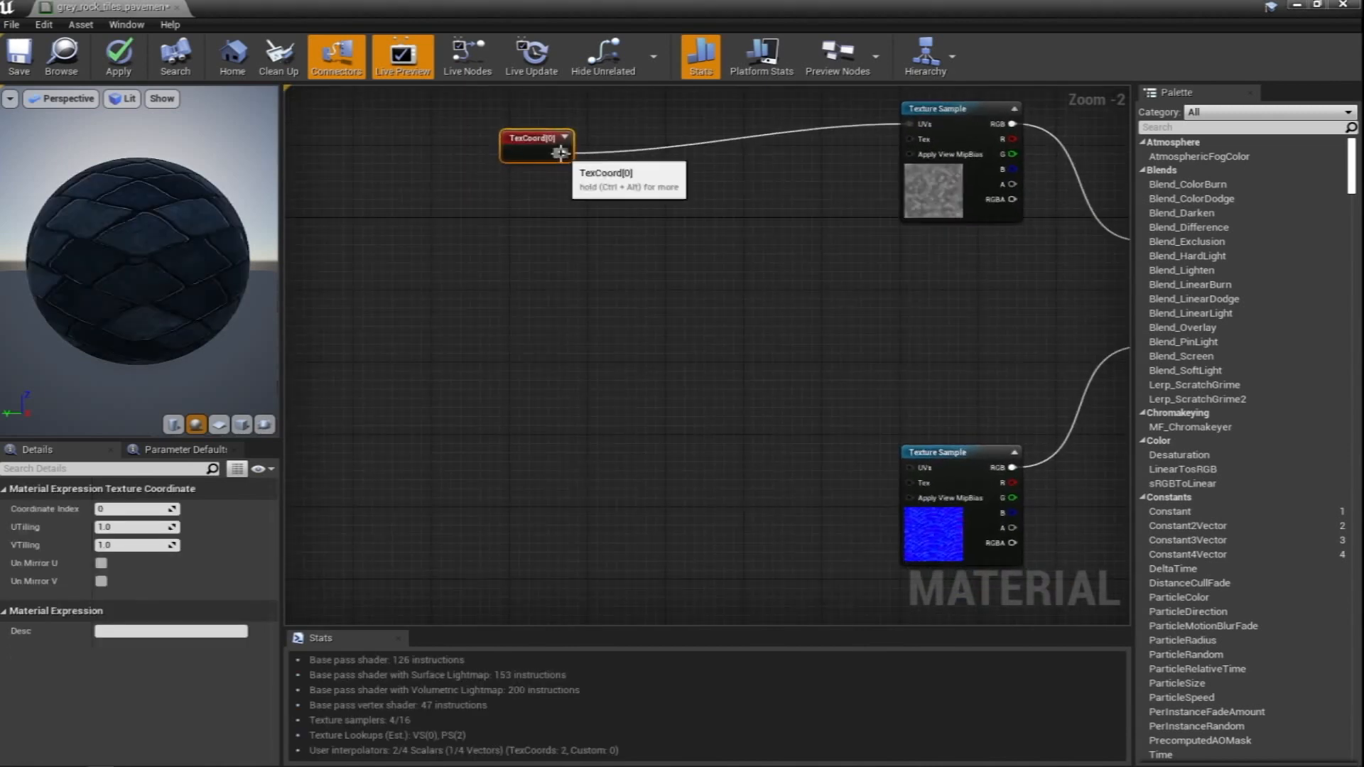
left_click_drag(561, 153, 909, 474)
right_click_drag(987, 346, 844, 358)
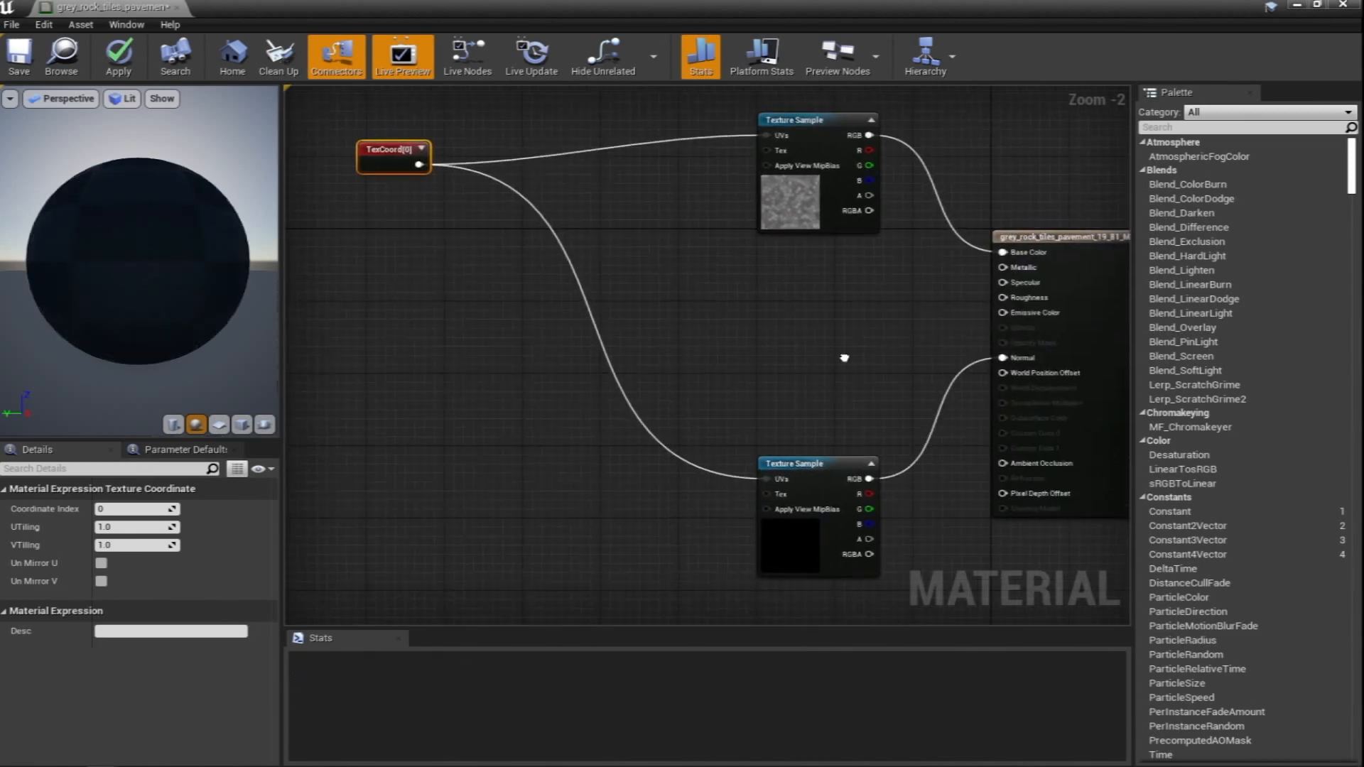
Set the TexCoord node's UTiling and VTiling to 2, apply the material and inspect the driveway in the level
left_click(149, 526)
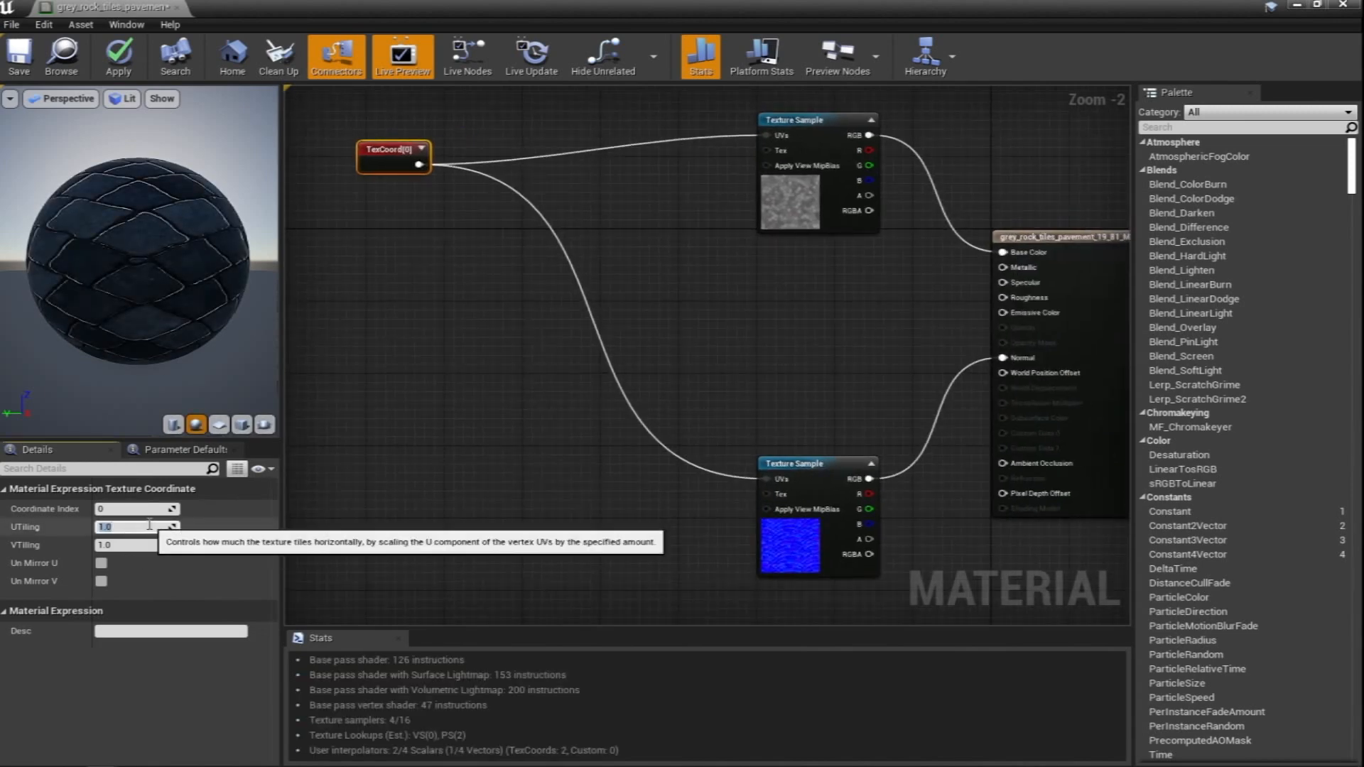
key("Tab")
type("2")
key("Return")
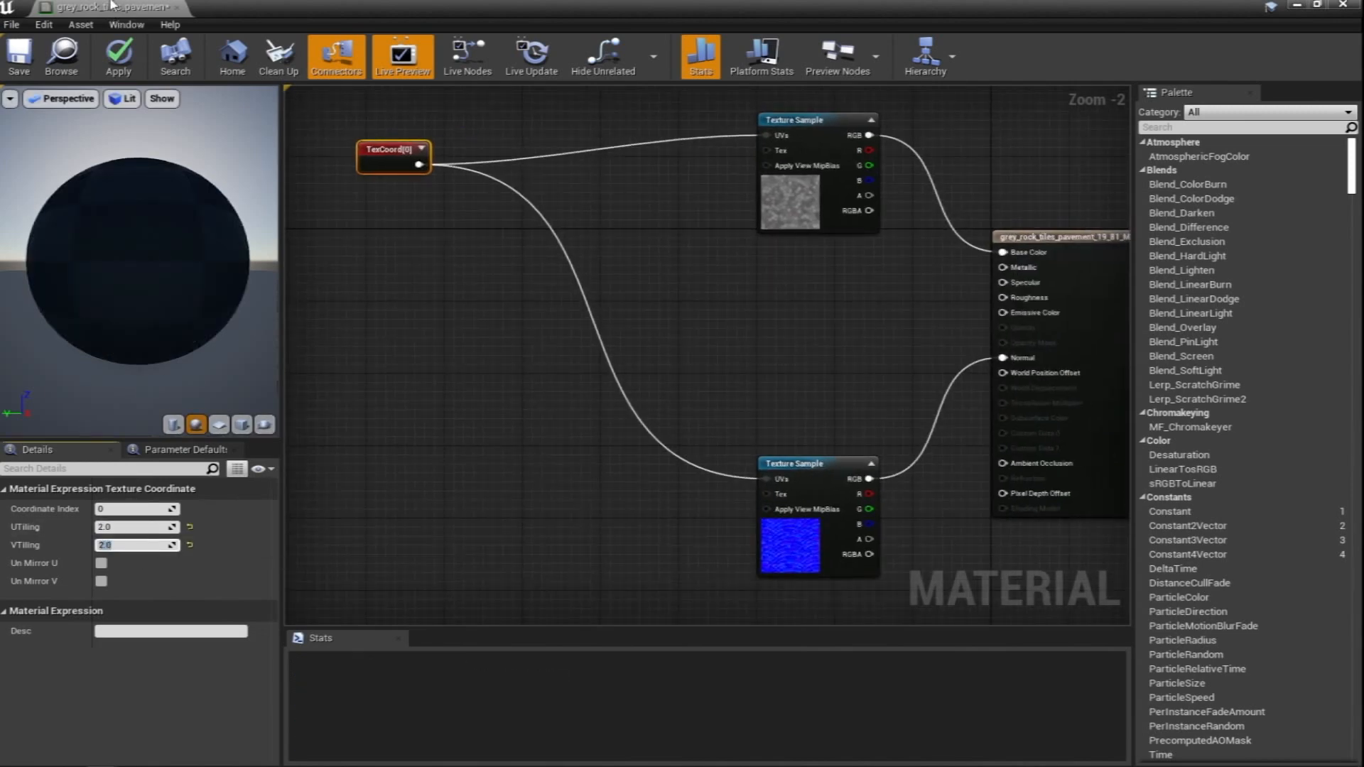
left_click(124, 48)
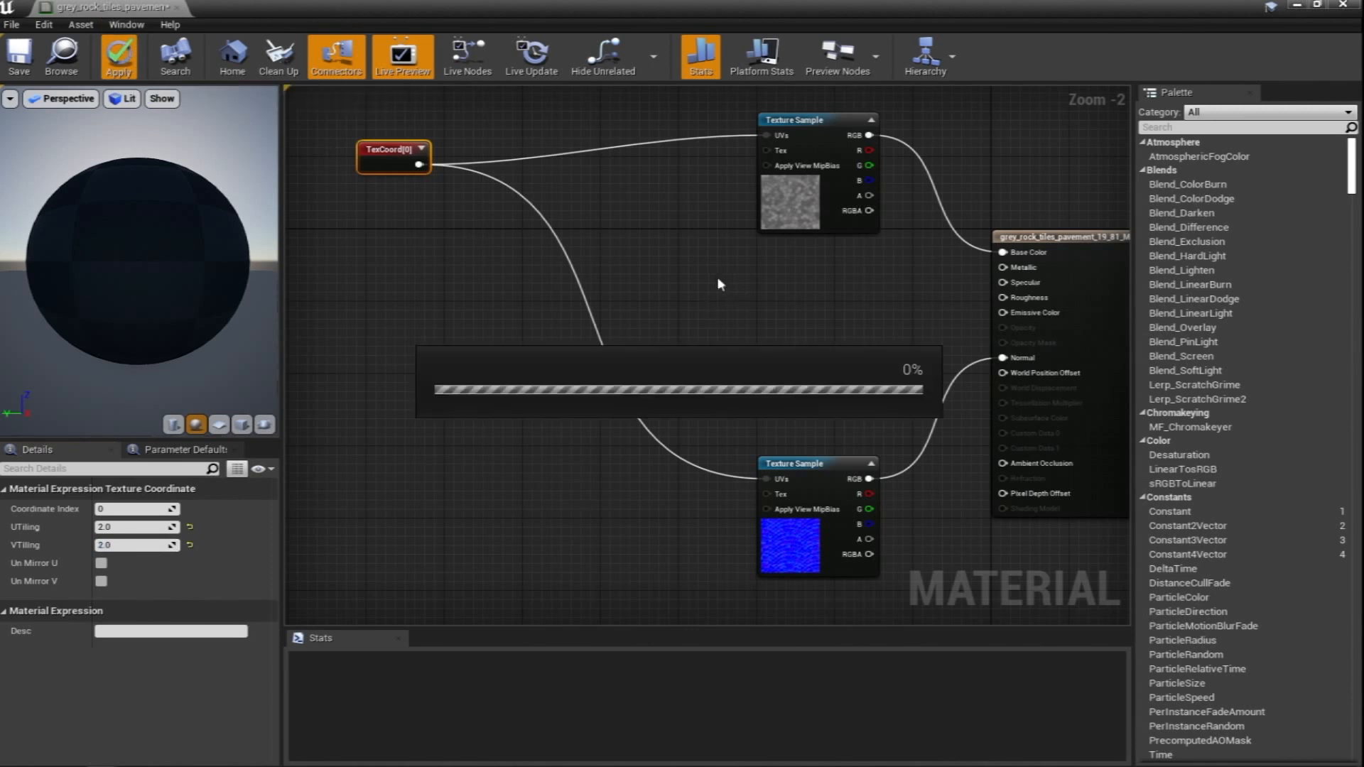
left_click(1296, 7)
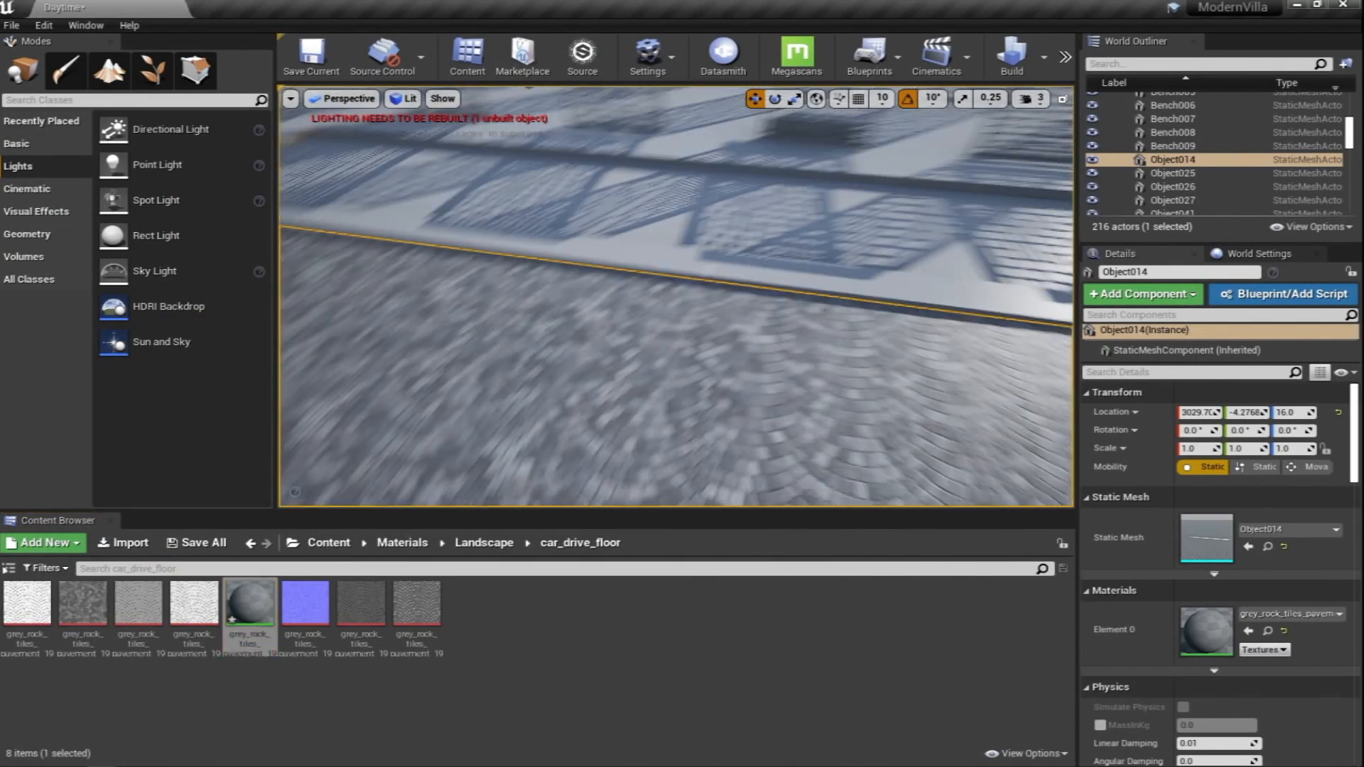
right_click_drag(677, 296, 609, 280)
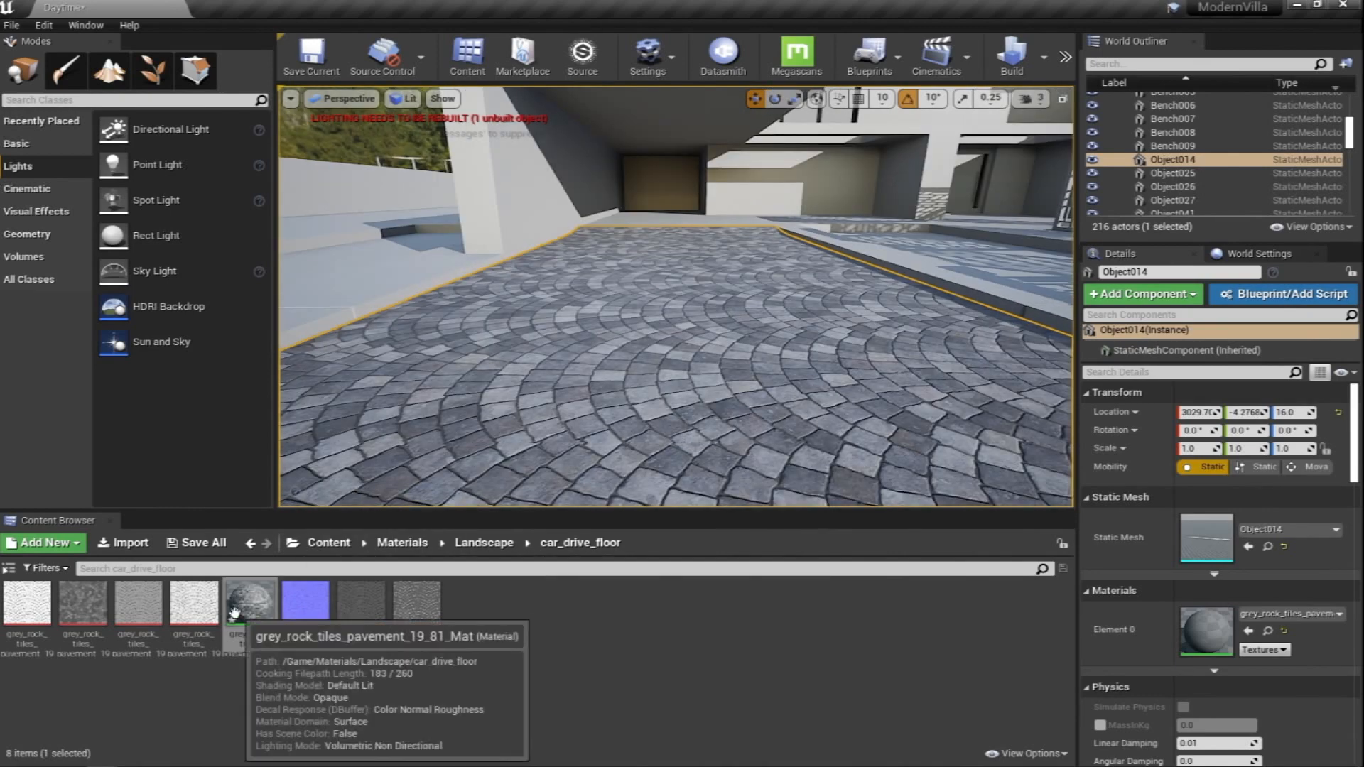
Reopen the pavement material and move the TexCoord node farther away from the Texture Samples
double_click(249, 602)
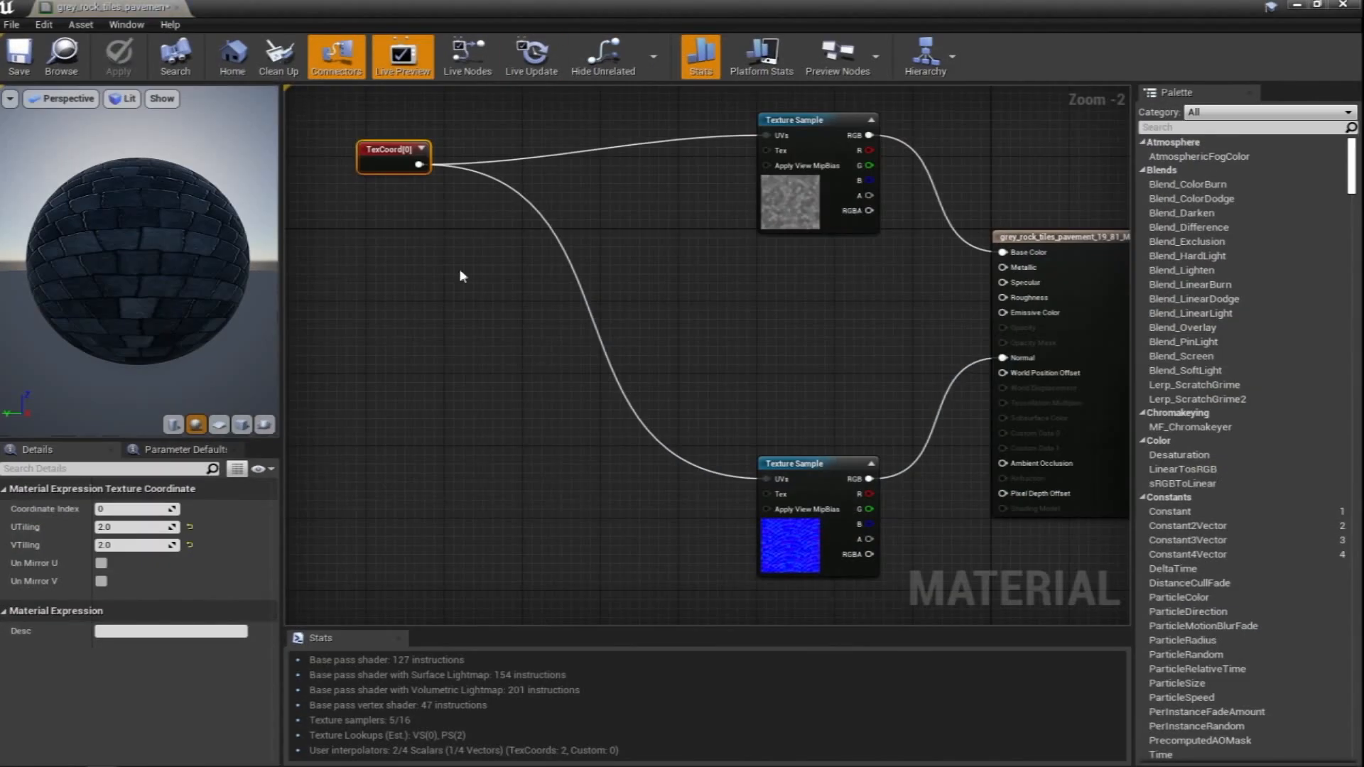
left_click_drag(703, 6, 619, 134)
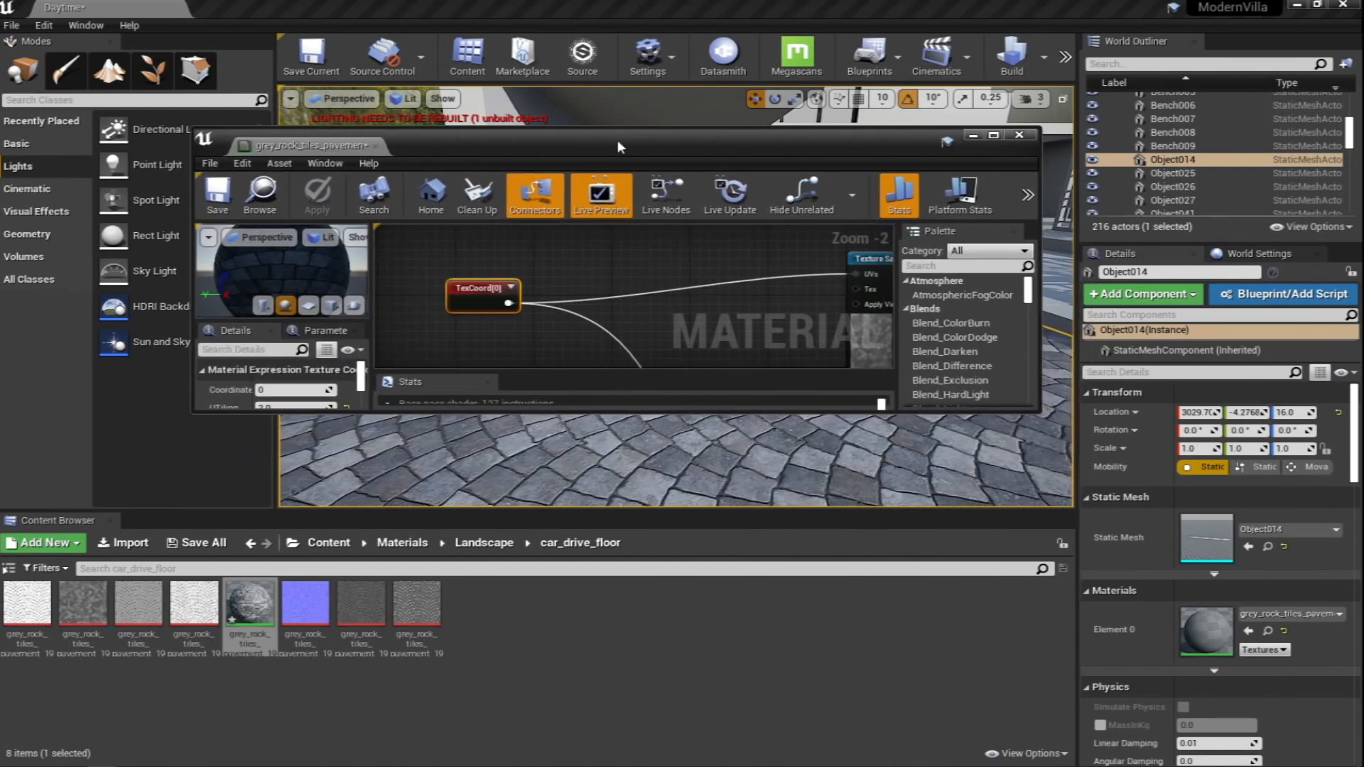
double_click(618, 142)
right_click_drag(505, 220, 669, 314)
left_click_drag(550, 256, 481, 238)
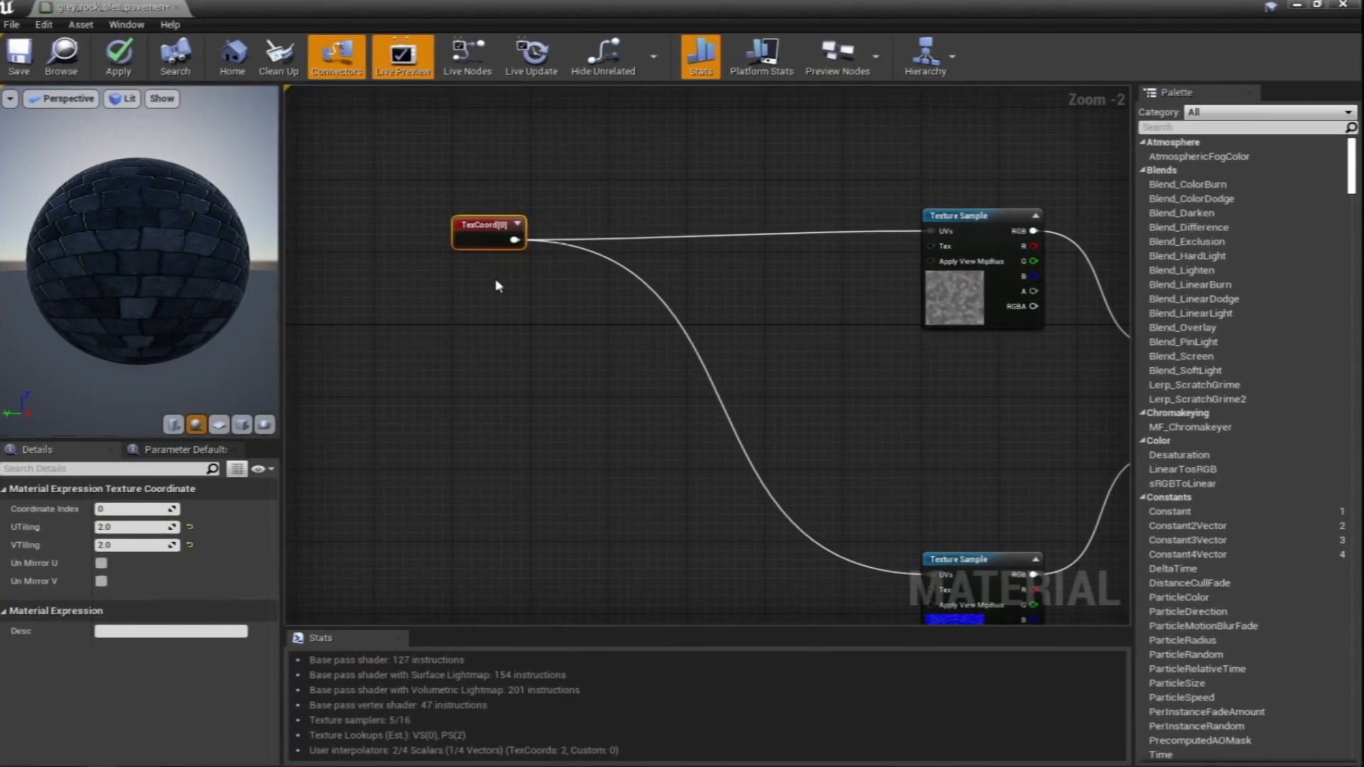
left_click(547, 328)
right_click_drag(706, 283, 710, 322)
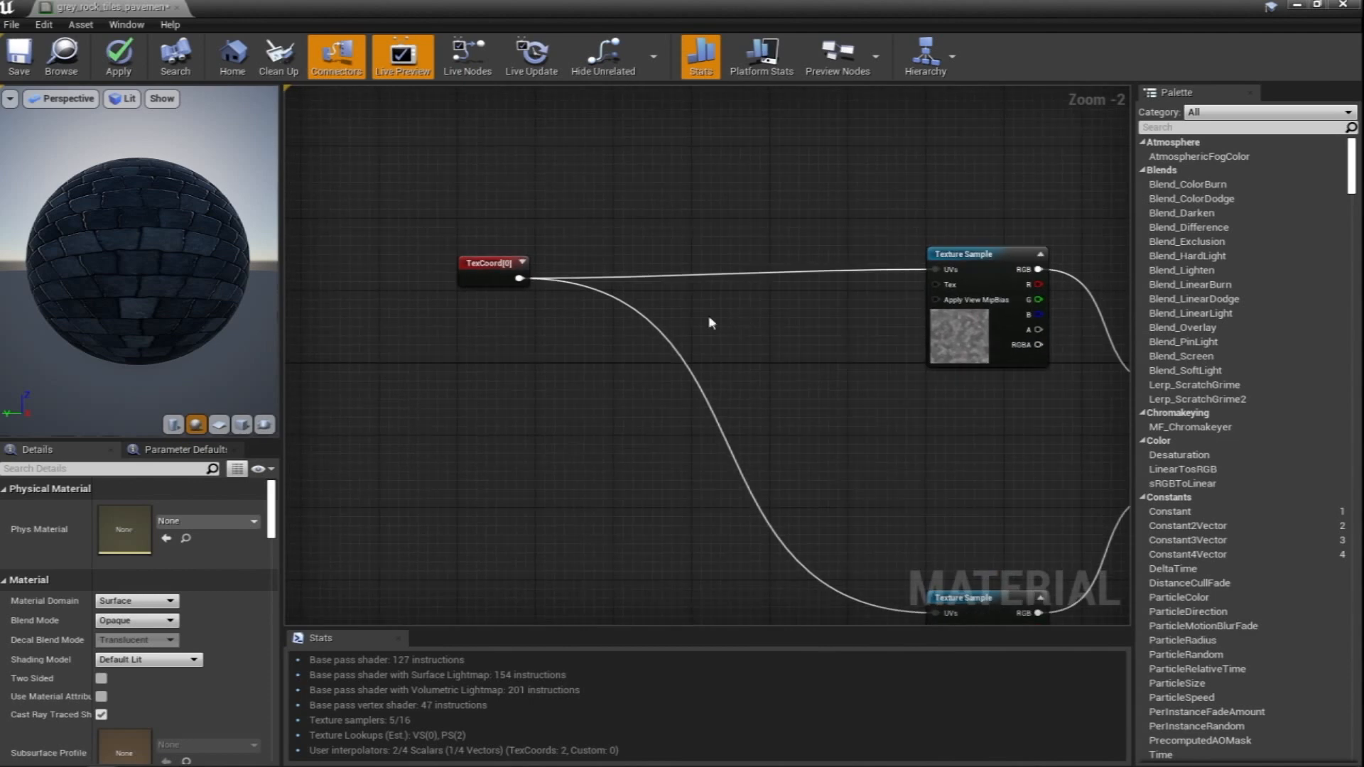
Add an AppendVector node to the graph and place it just below the TexCoord node's connection
right_click(569, 345)
type("appen")
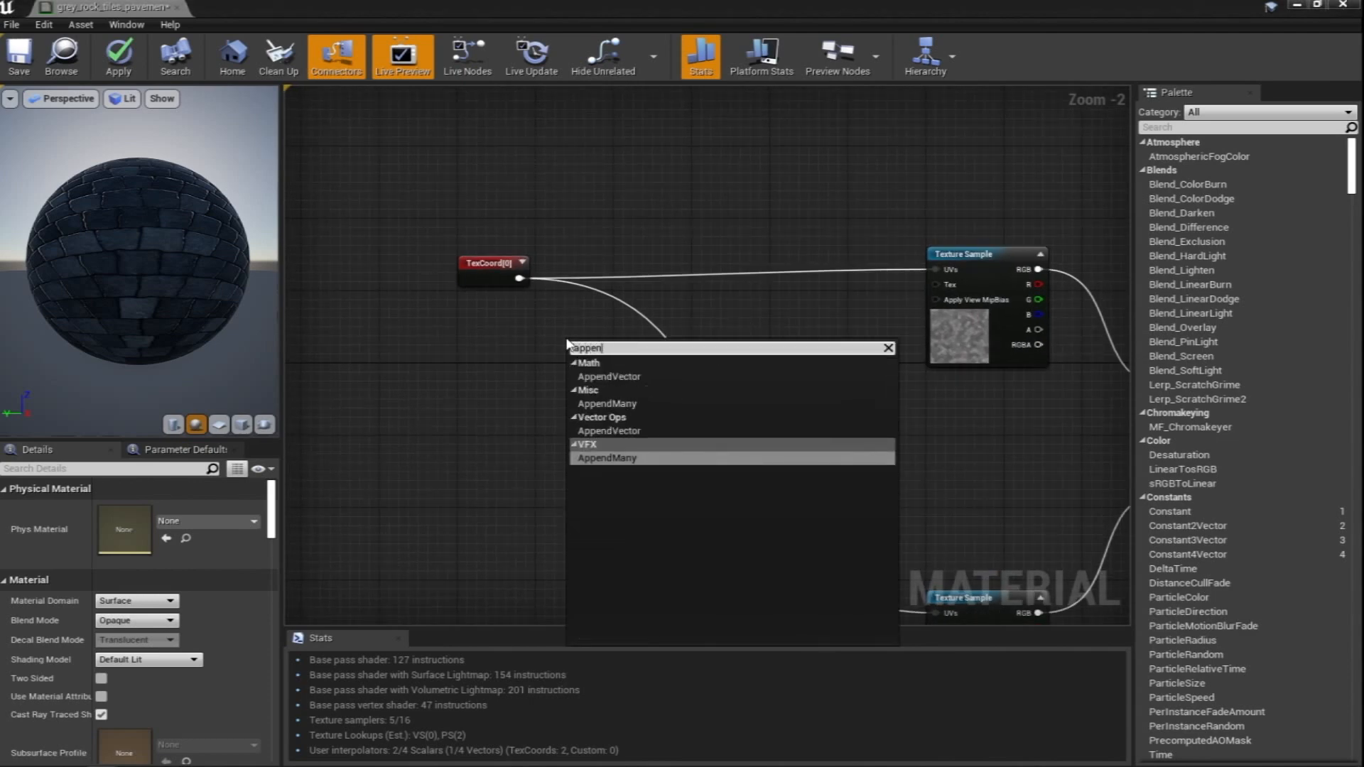
left_click(611, 377)
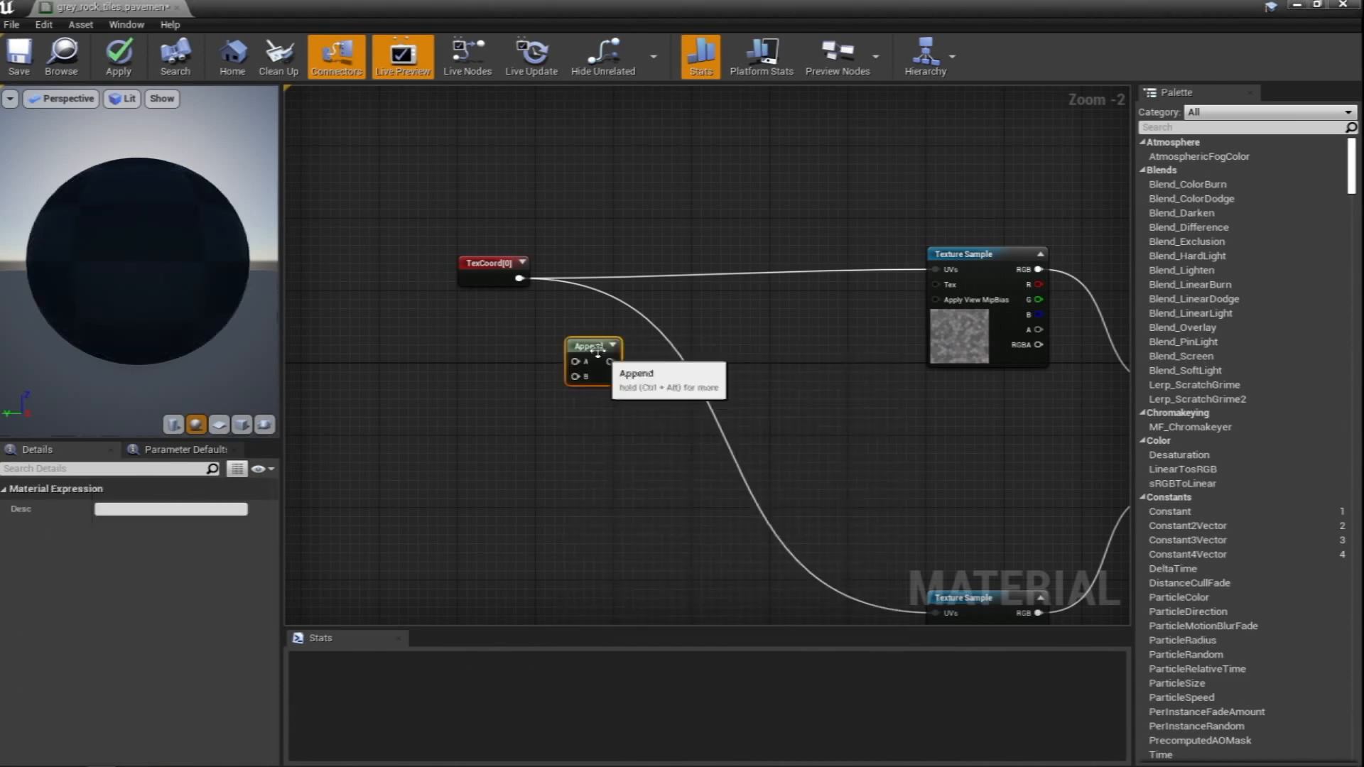
left_click_drag(599, 353, 657, 343)
left_click(493, 373)
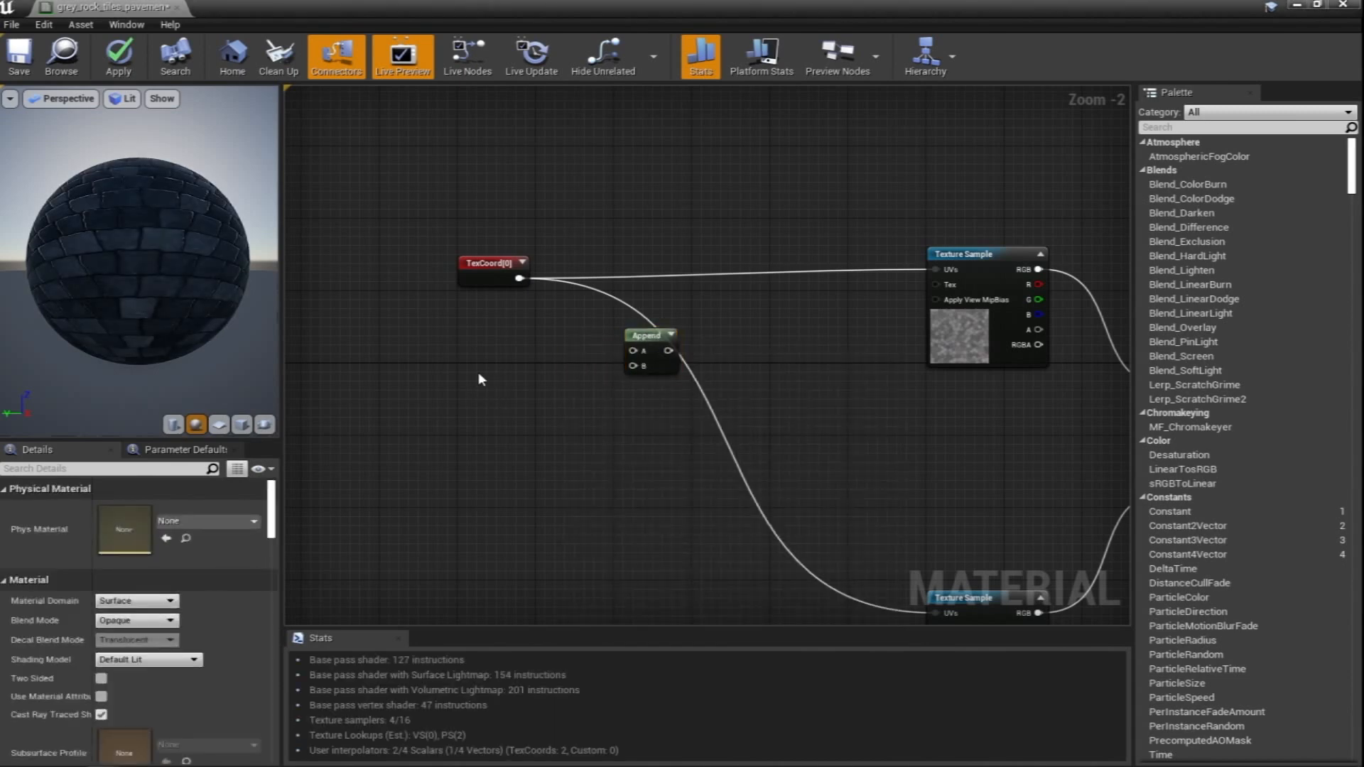
Add scalar parameters named U and V, stack them, and connect them to the Append node's A and B inputs
left_click(478, 367)
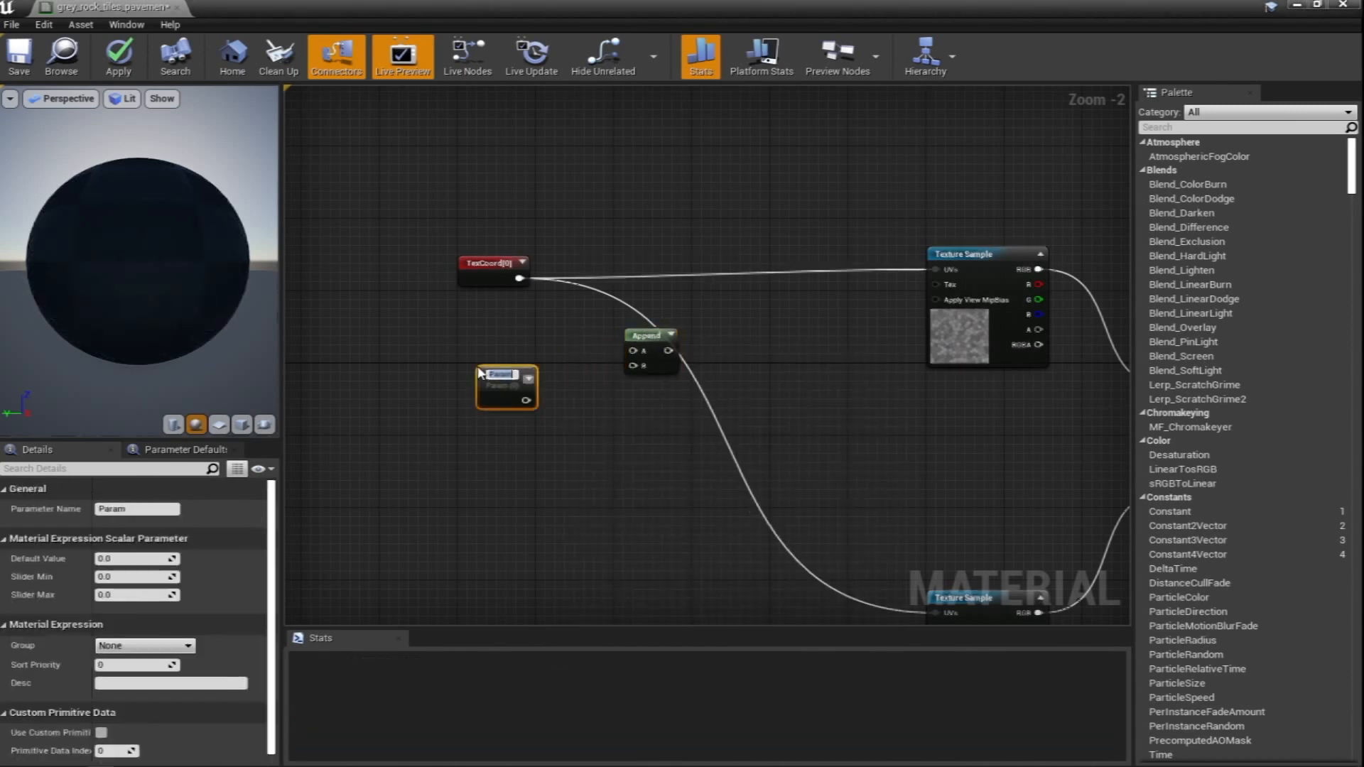
type("U")
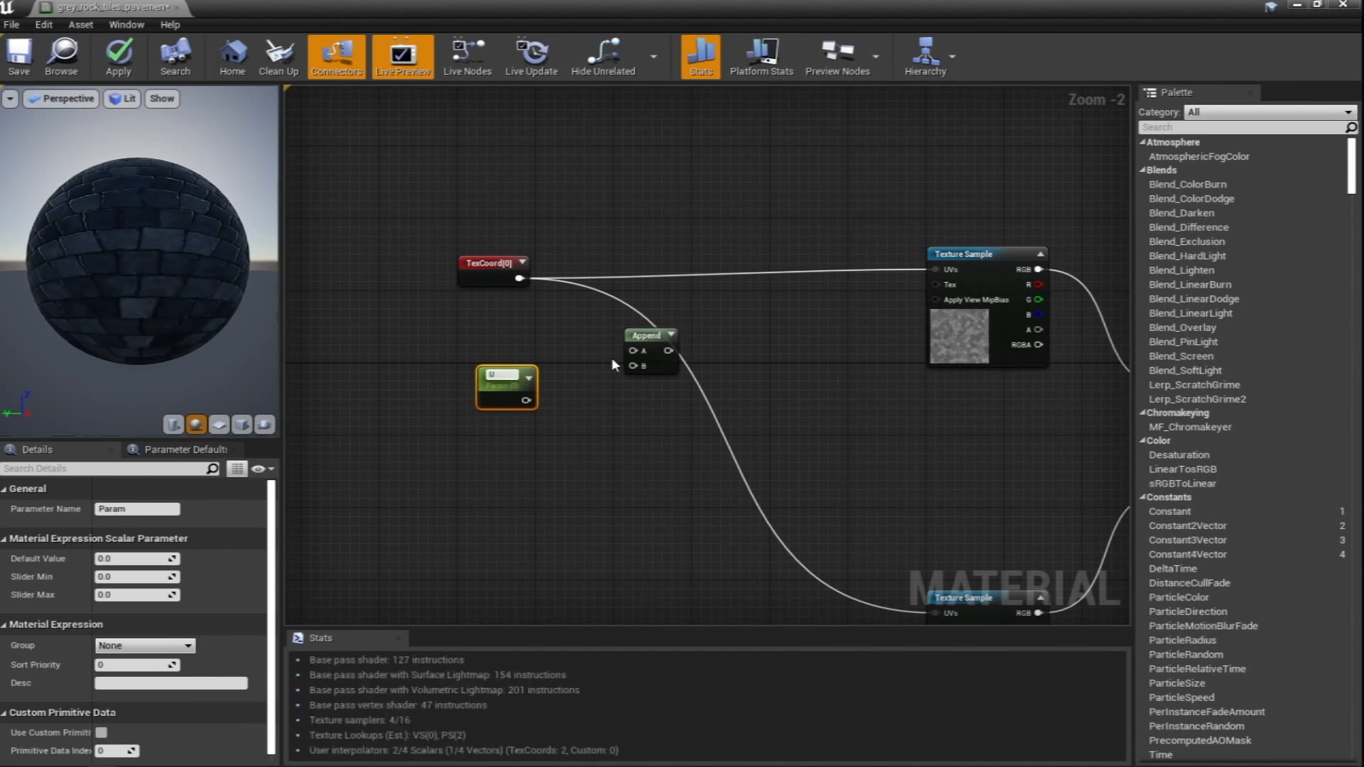
left_click(483, 460)
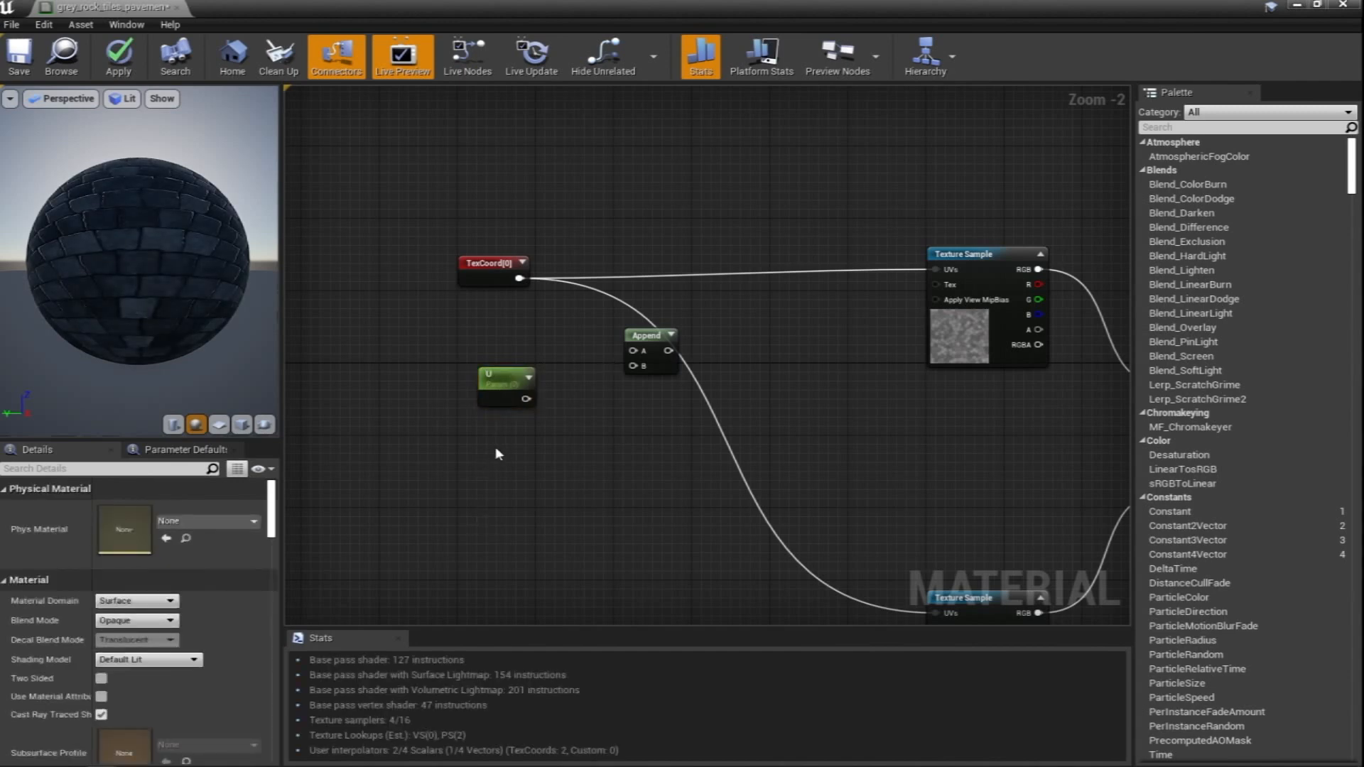
left_click(496, 451)
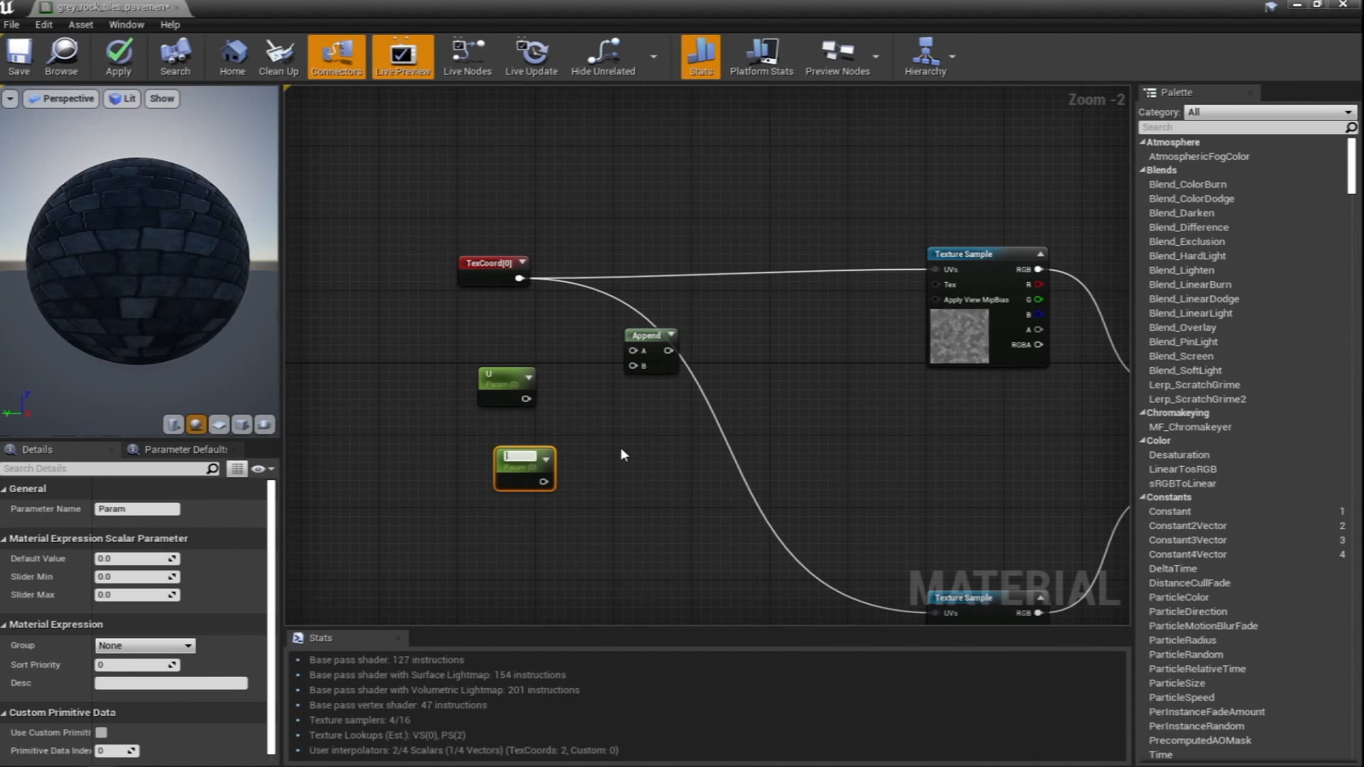
type("V")
left_click(620, 448)
left_click_drag(531, 467, 526, 399)
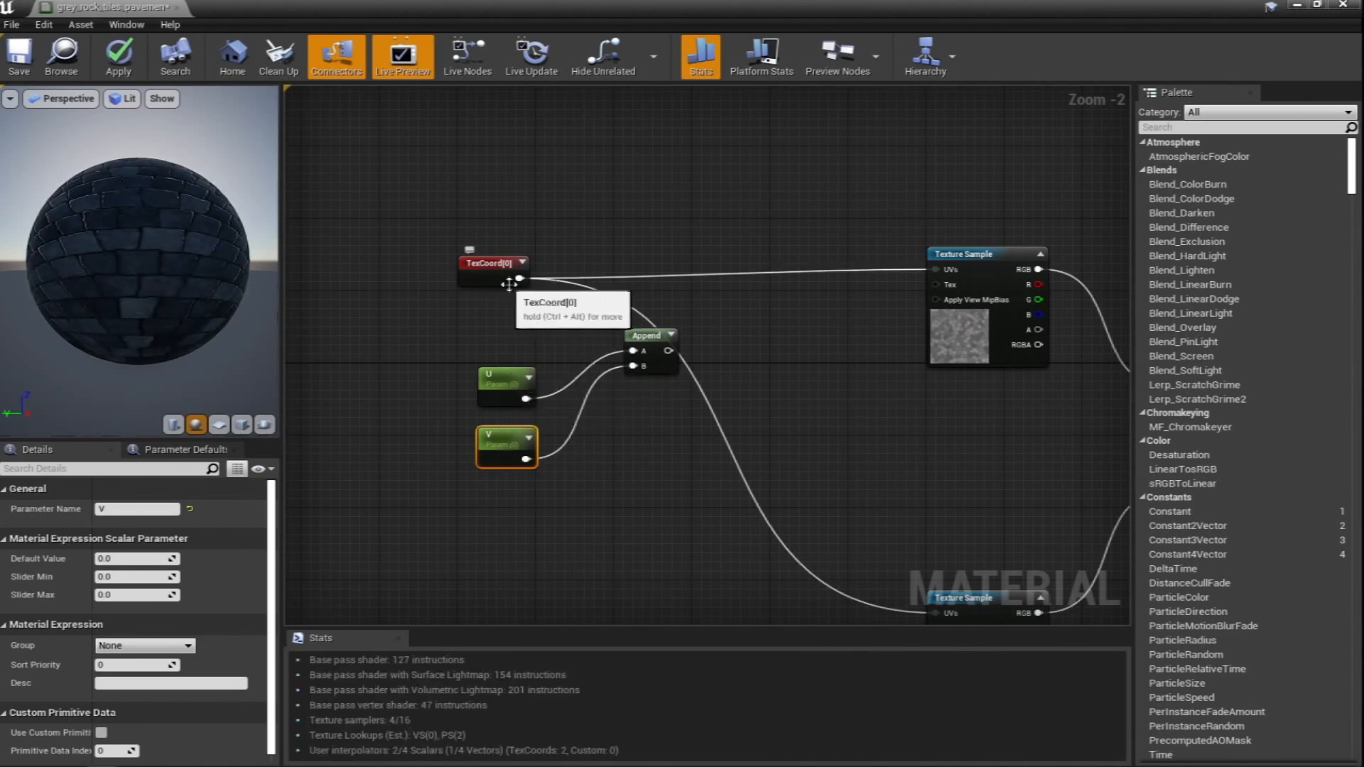
Add a Multiply node fed by TexCoord and Append, and connect its output to the upper Texture Sample's UVs
left_click(751, 315)
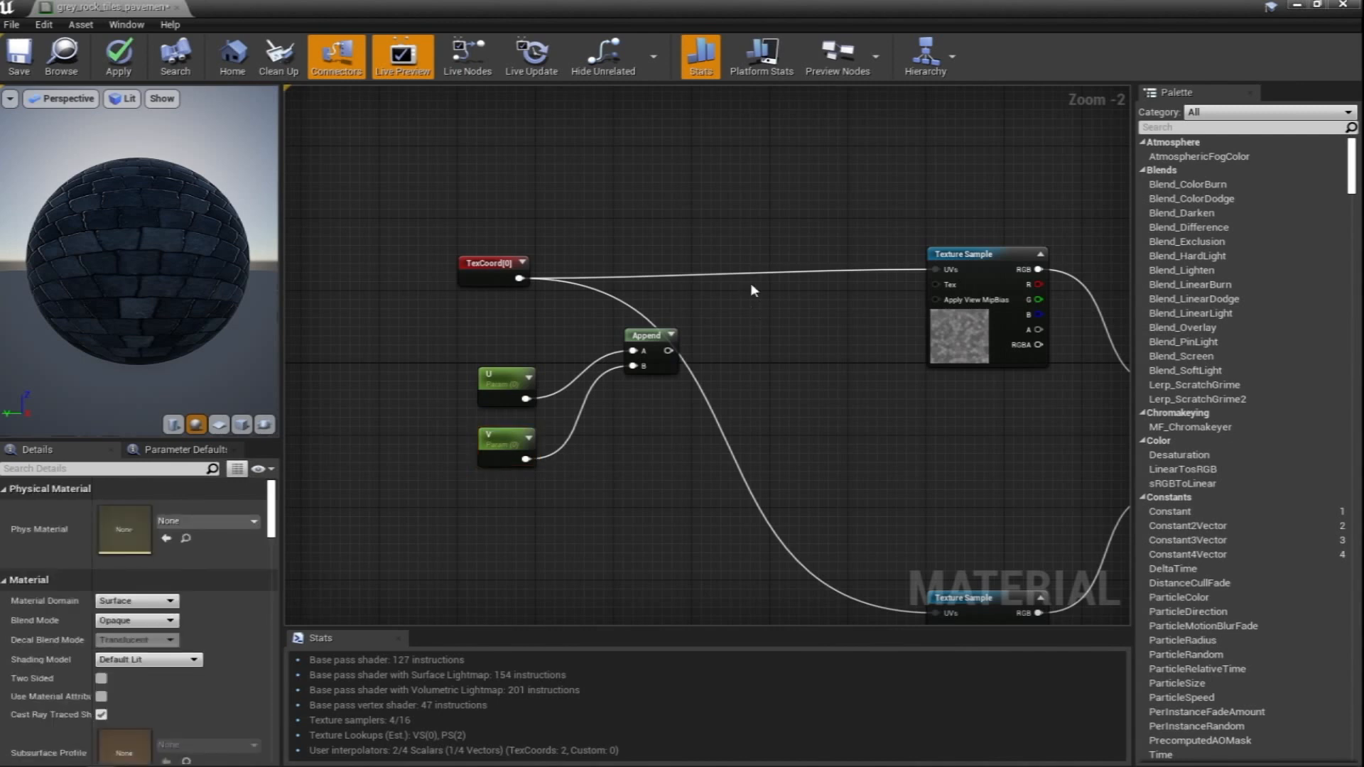
left_click(741, 284)
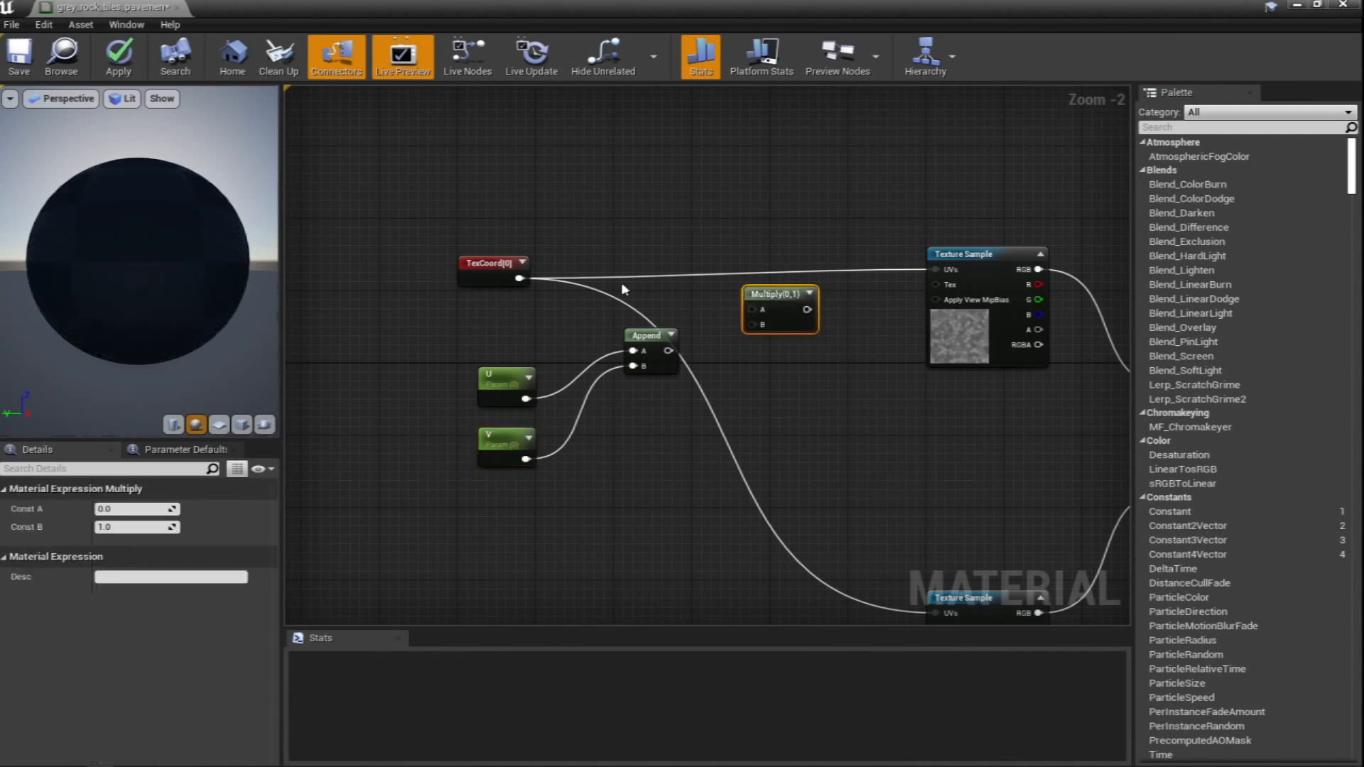
left_click_drag(519, 278, 752, 309)
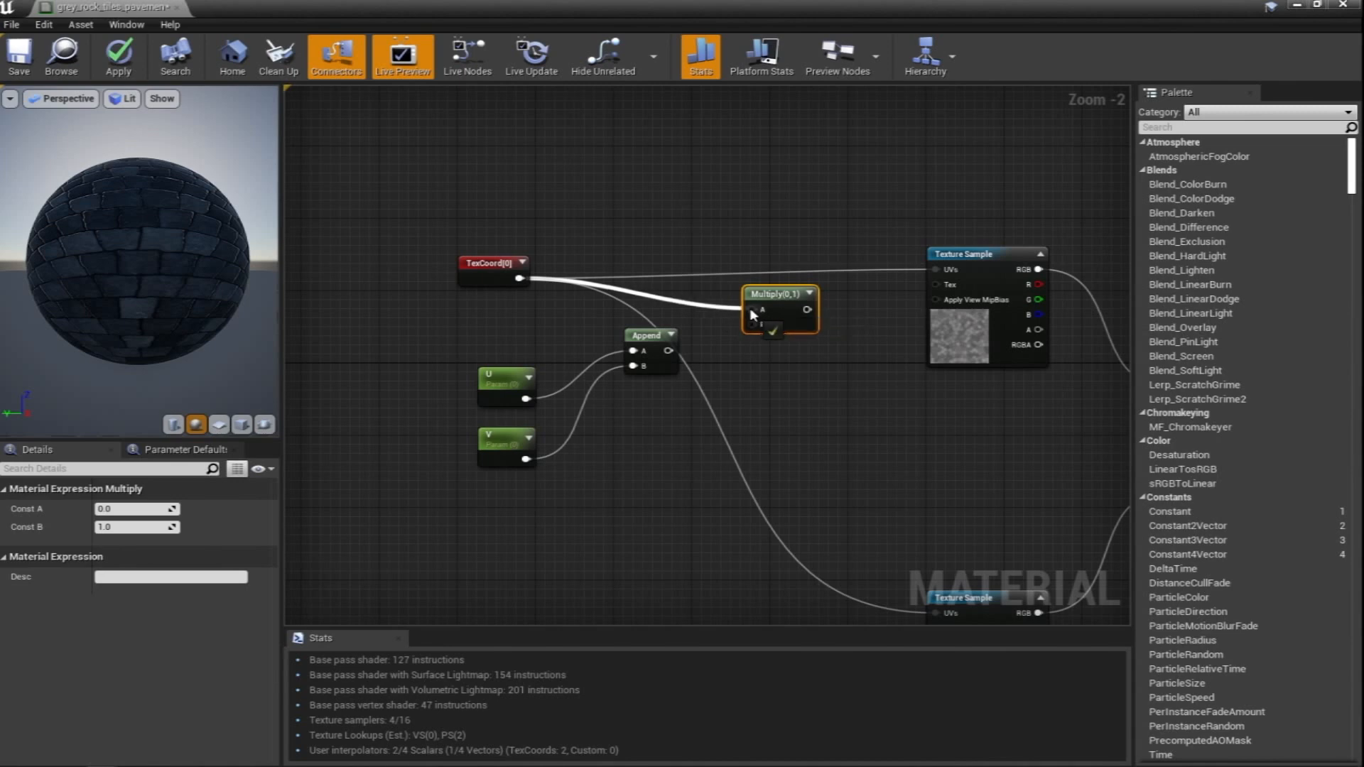
left_click_drag(669, 350, 938, 271)
Connect the Multiply output to the normal map Texture Sample's UVs, align the Multiply node with TexCoord and apply the material
scroll(821, 284, "down", 2)
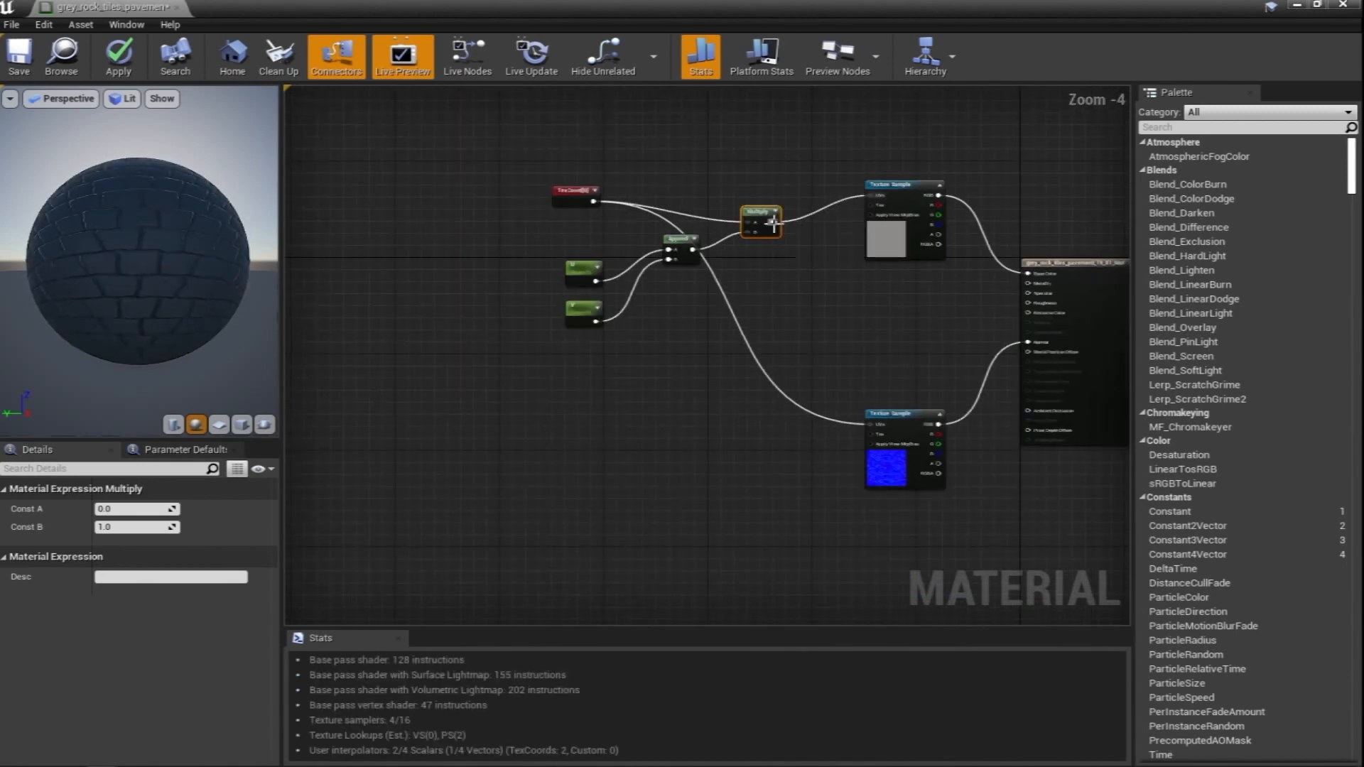
left_click_drag(773, 224, 835, 330)
left_click_drag(779, 273, 872, 424)
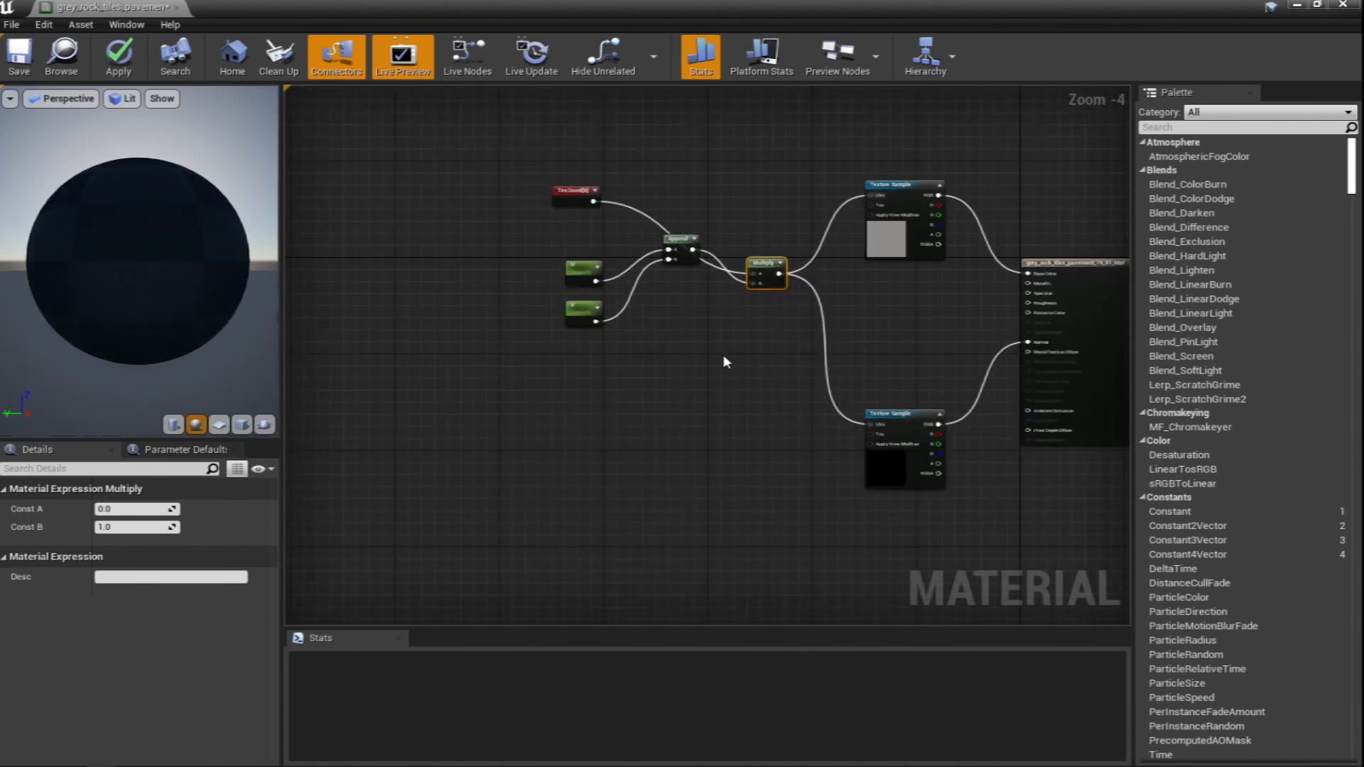
left_click(723, 355)
left_click_drag(765, 266, 766, 202)
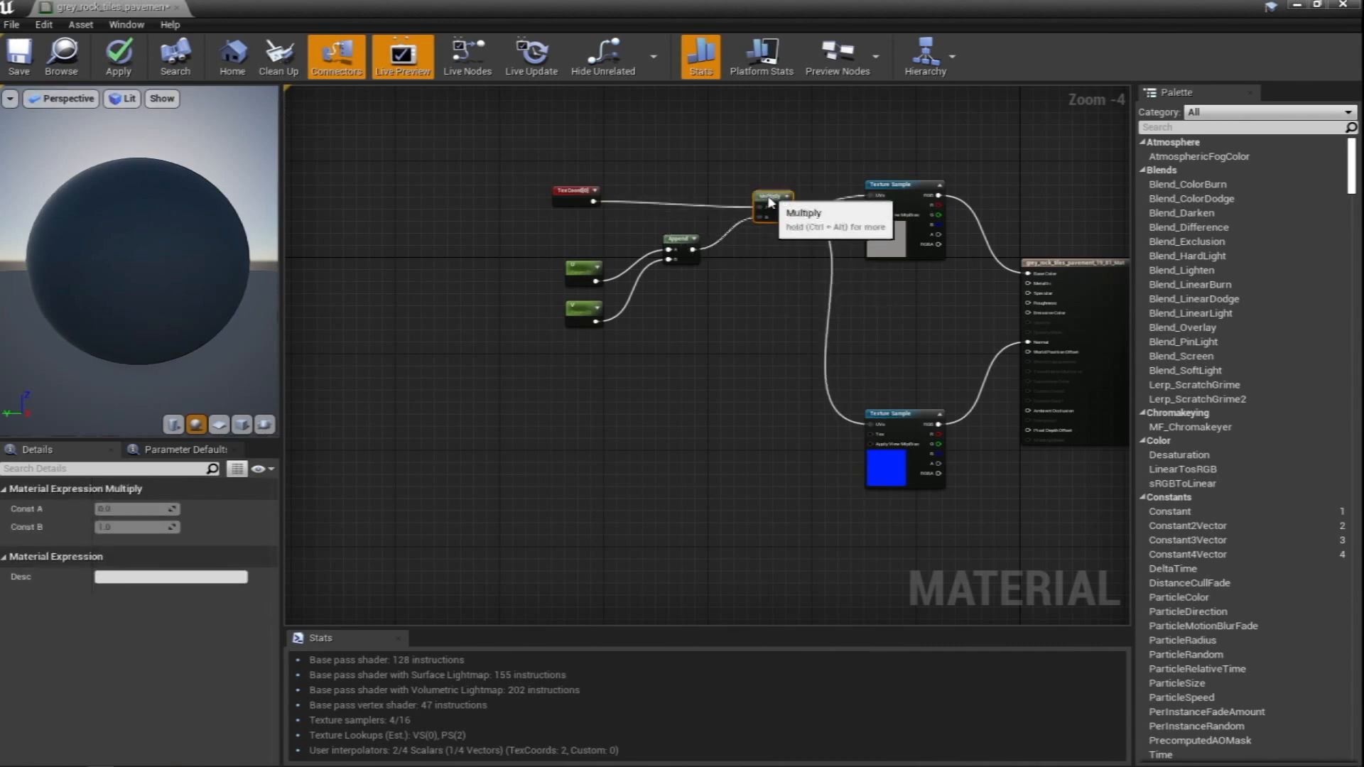
left_click(110, 71)
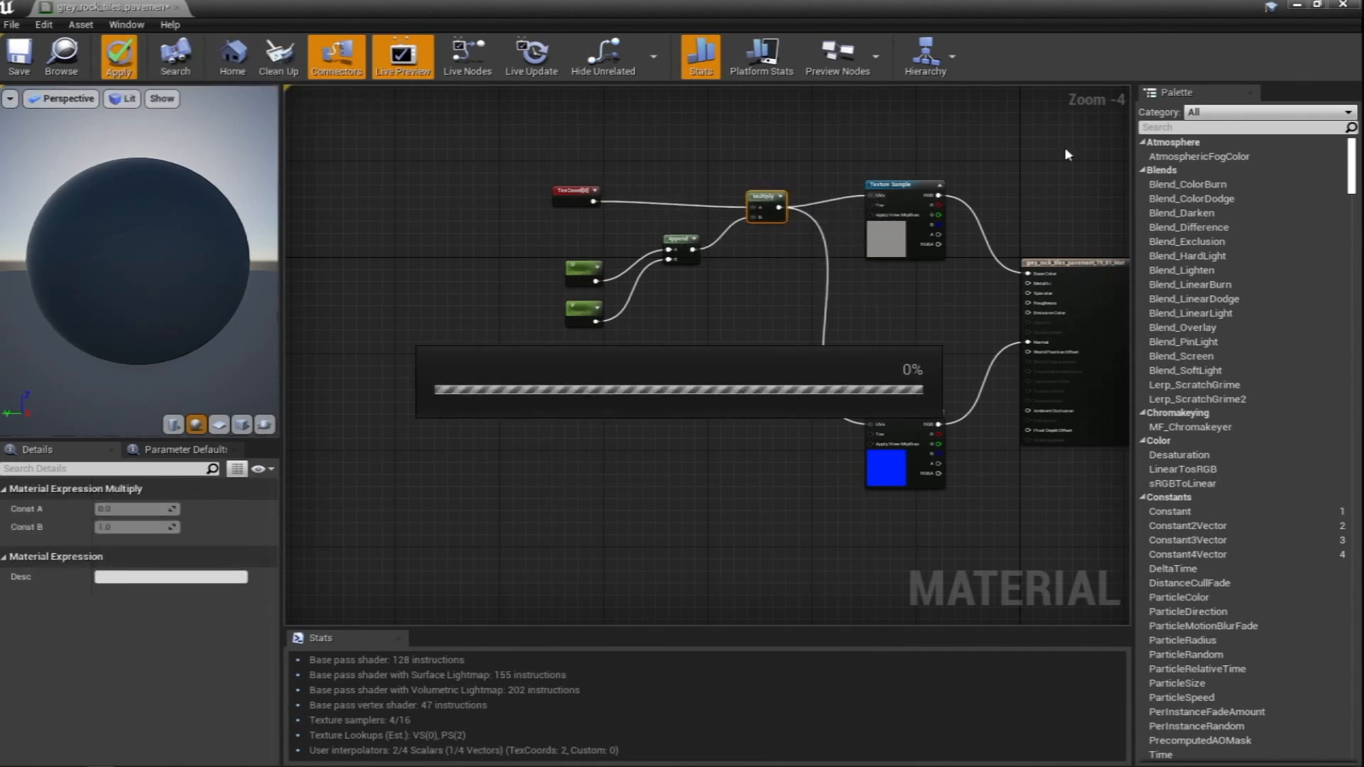
Create a material instance from the pavement material in the car_drive_floor folder and assign it to the driveway surface
left_click(1297, 5)
left_click(216, 676)
right_click(239, 617)
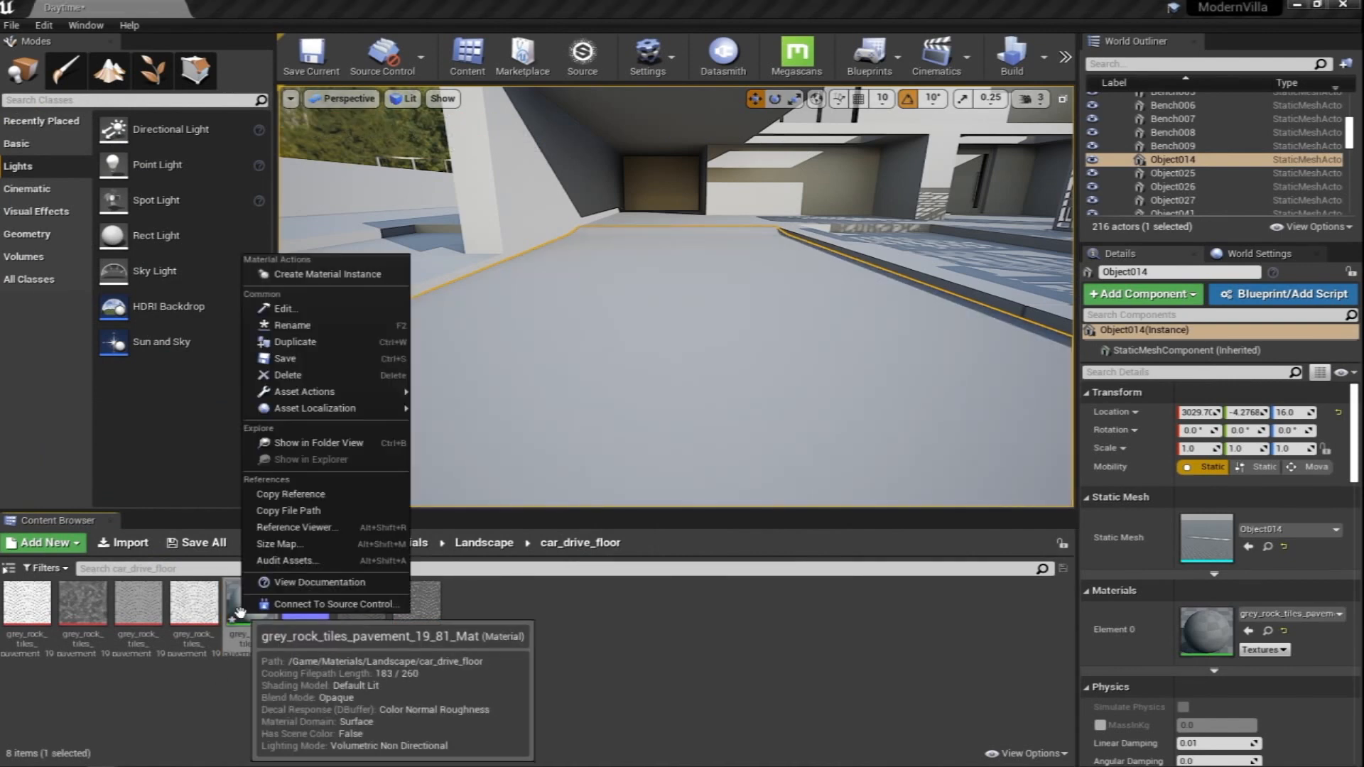
left_click(334, 275)
left_click_drag(304, 607, 635, 342)
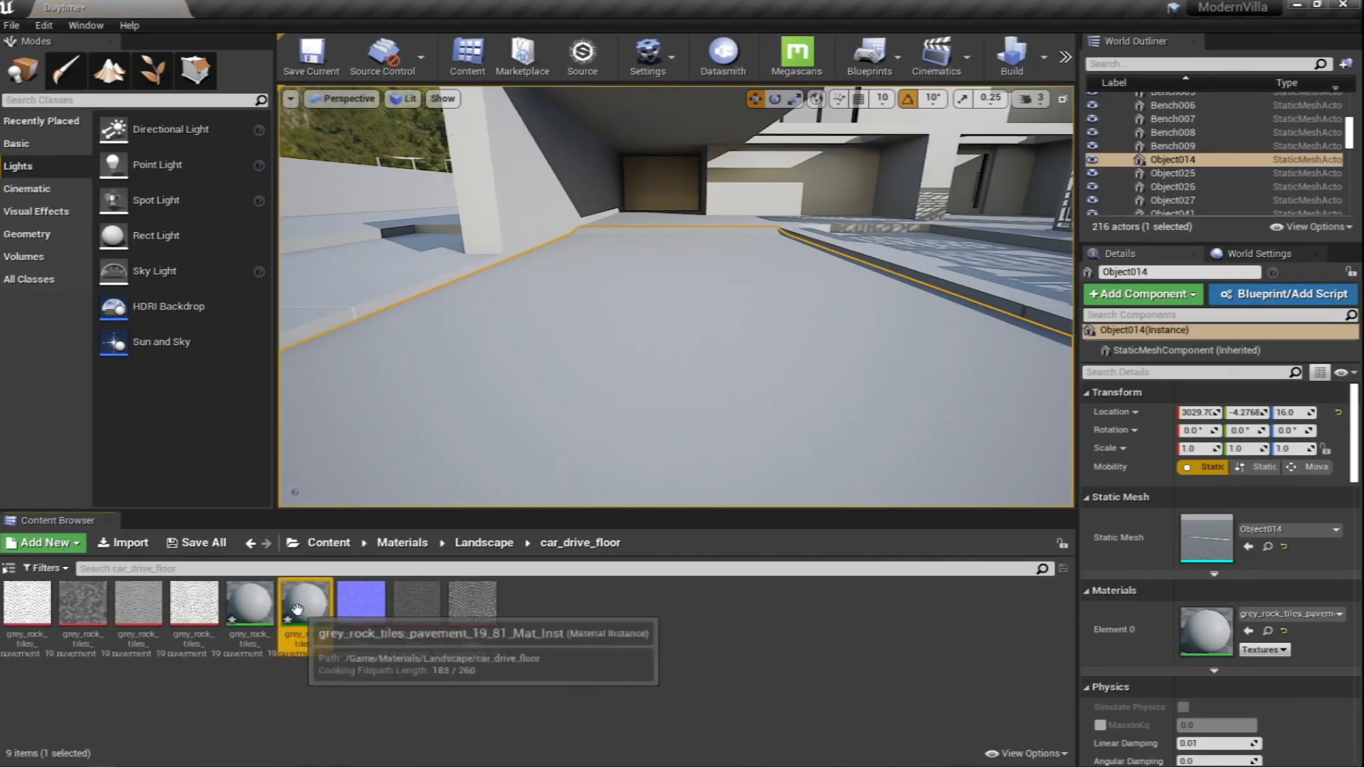
Open the pavement material instance, enable its U and V overrides and position its window so the driveway stays visible
double_click(304, 608)
left_click(453, 171)
left_click(453, 189)
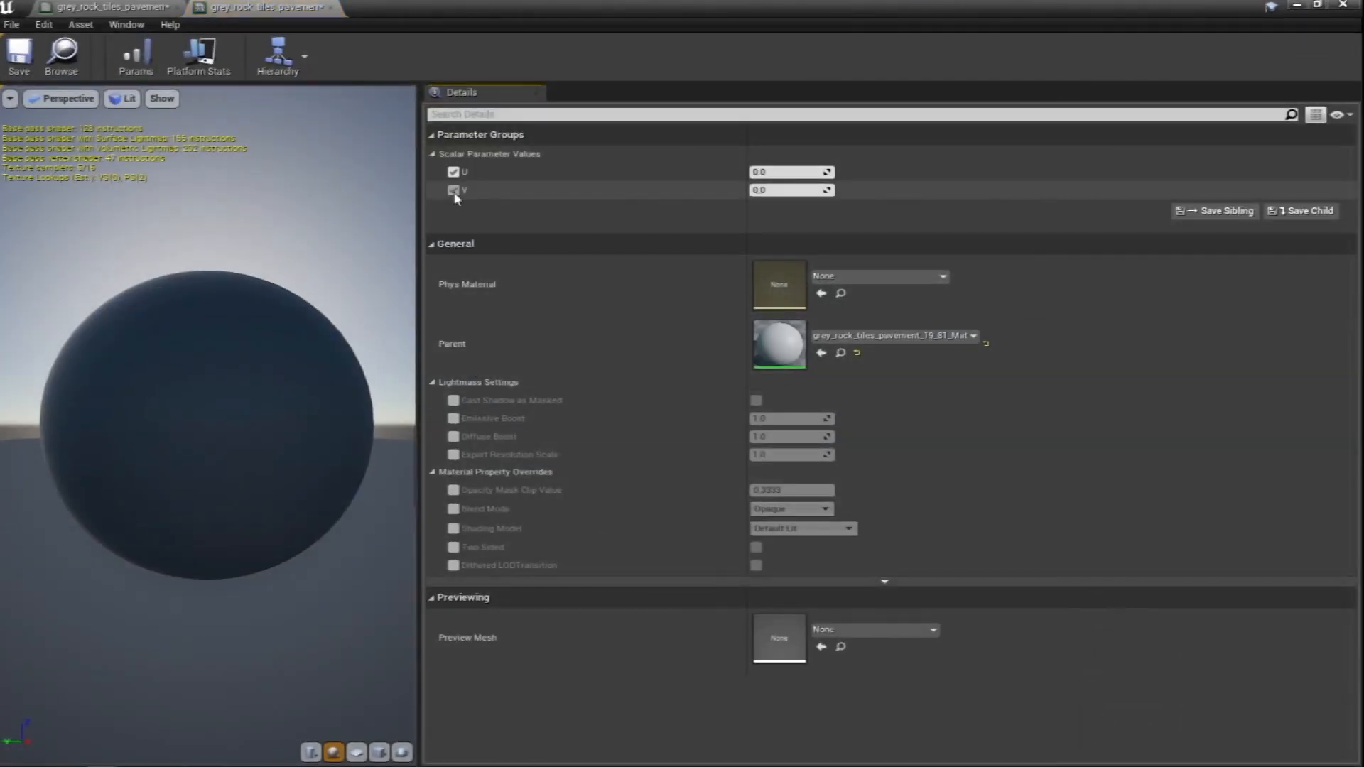
left_click_drag(673, 5, 234, 299)
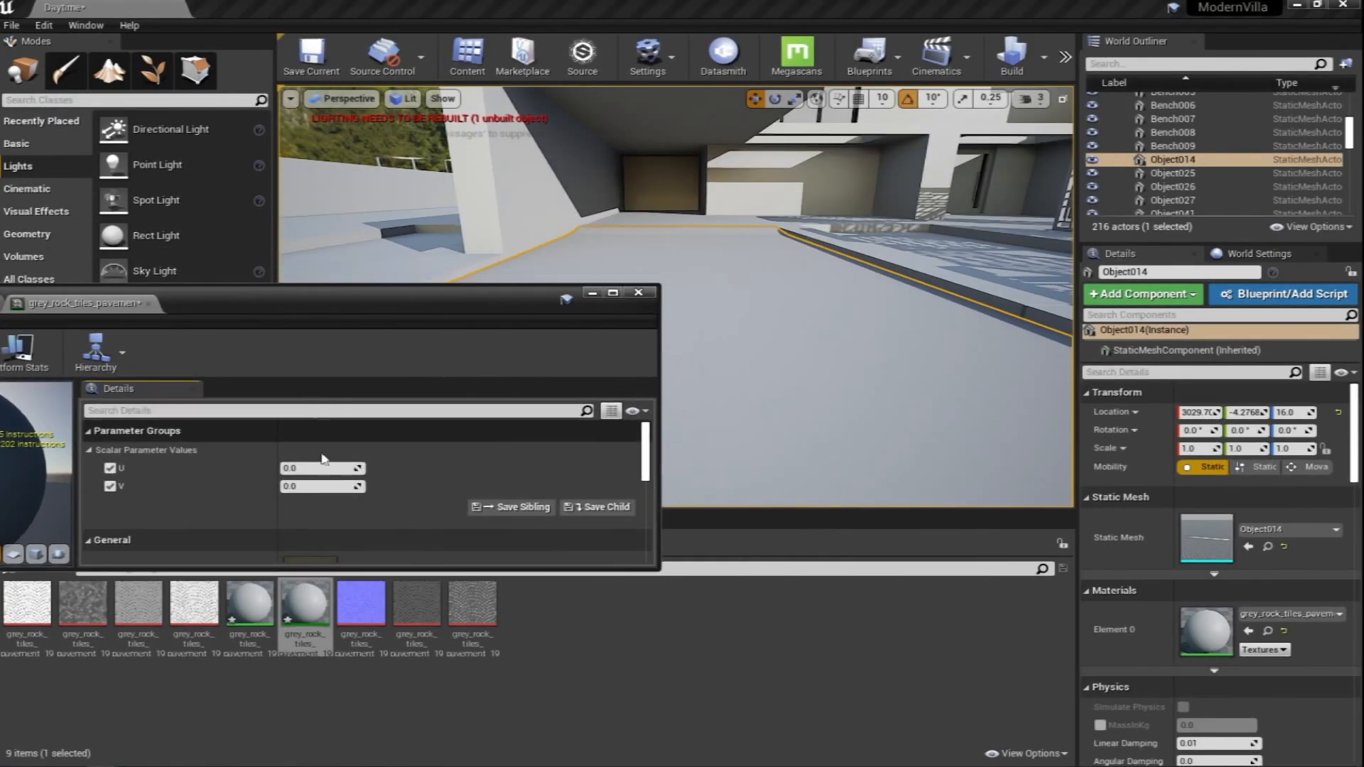
Set the instance's U and V parameters to 2 and view the tiling on the driveway
left_click(325, 468)
type("2")
key("Return")
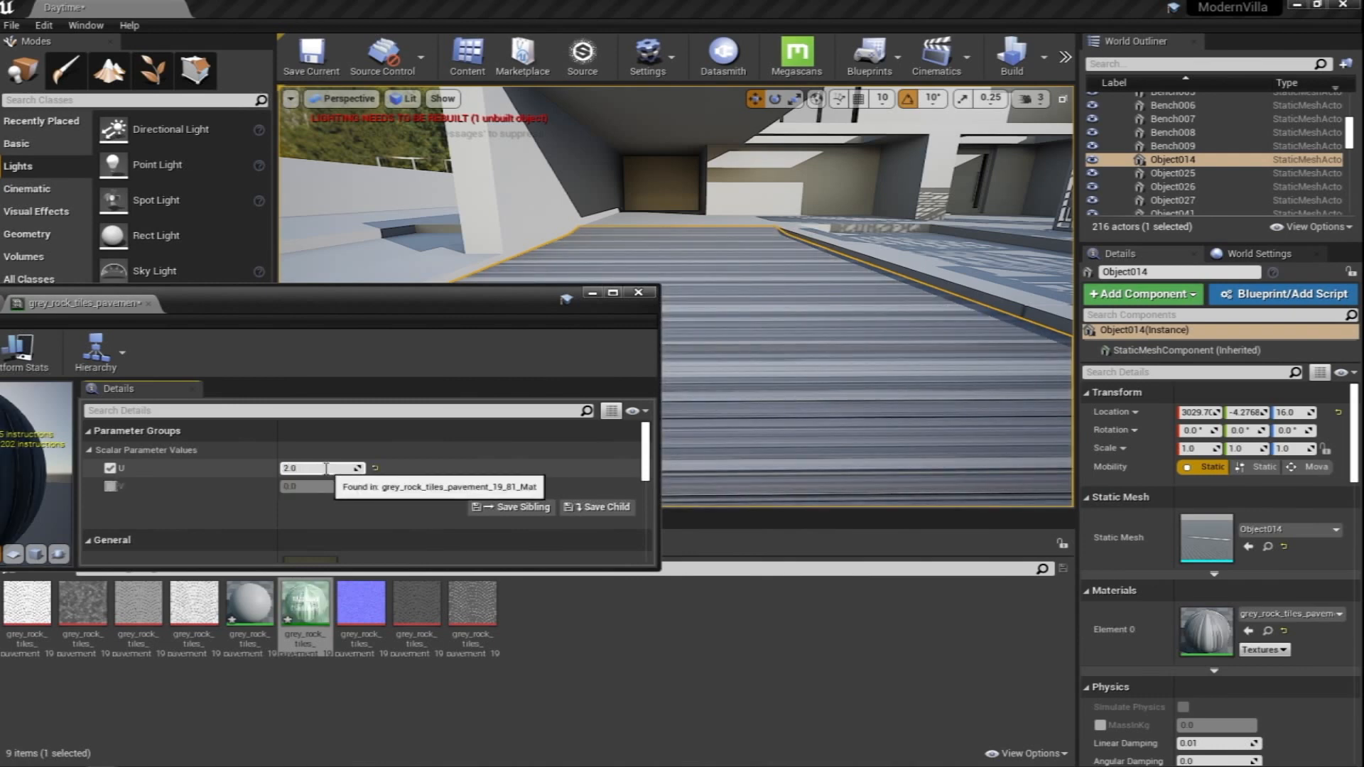
left_click(110, 488)
left_click(341, 486)
type("2")
key("Return")
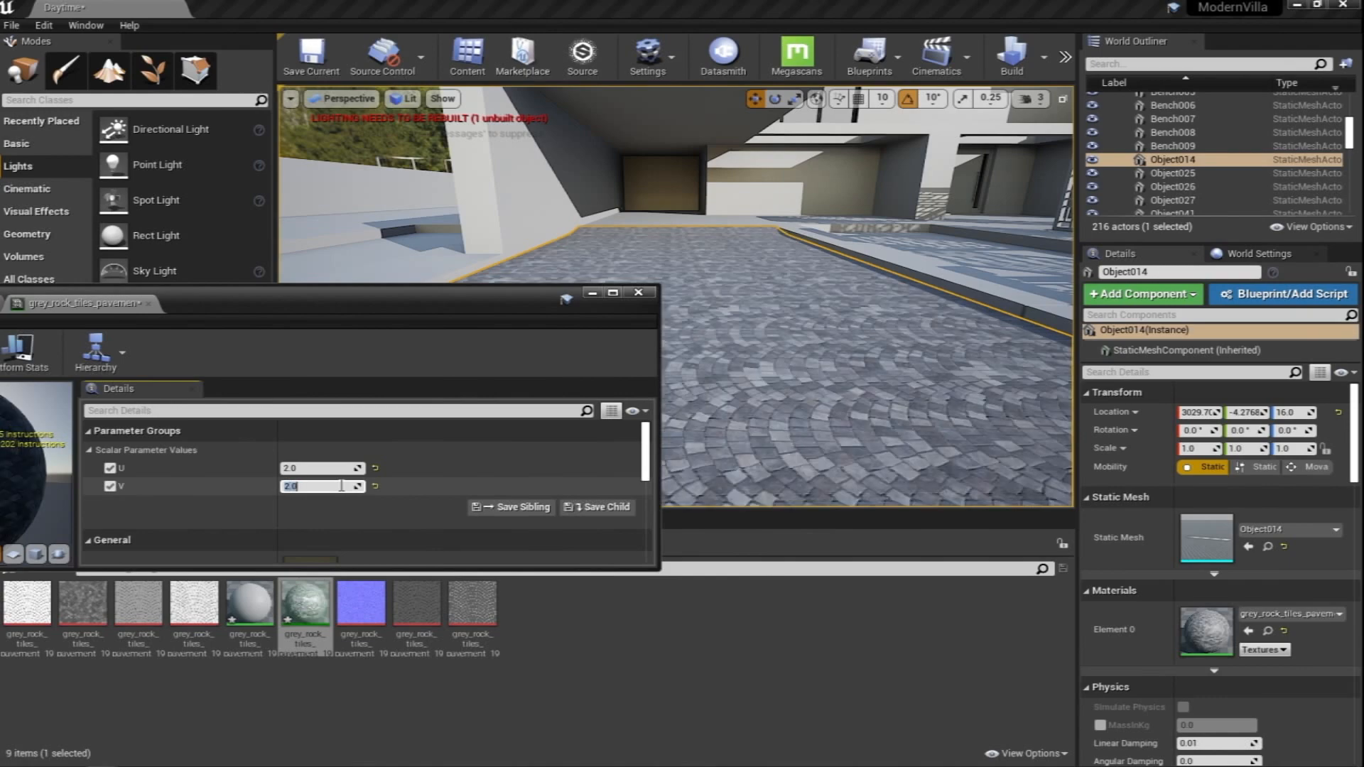
left_click(593, 294)
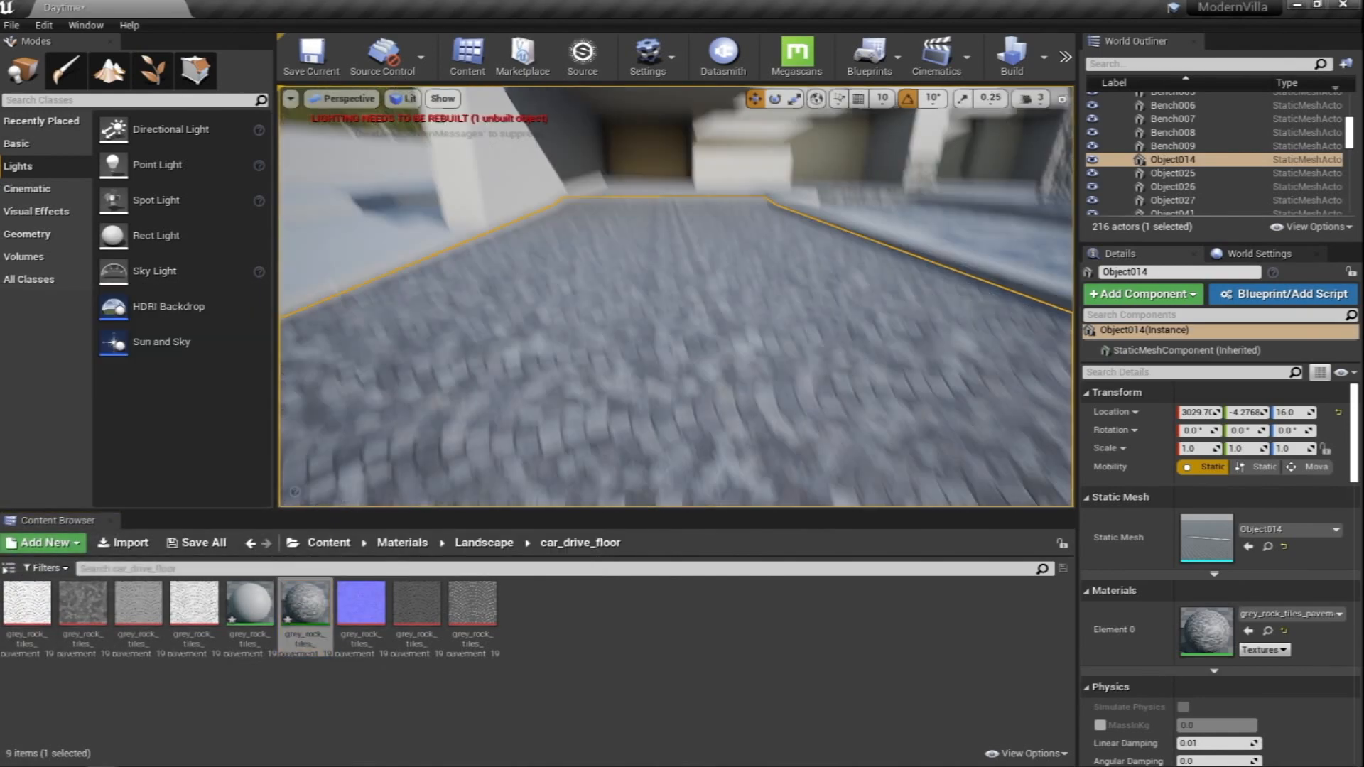
Reopen the material instance and open its parent pavement material in a maximized editor window
double_click(306, 604)
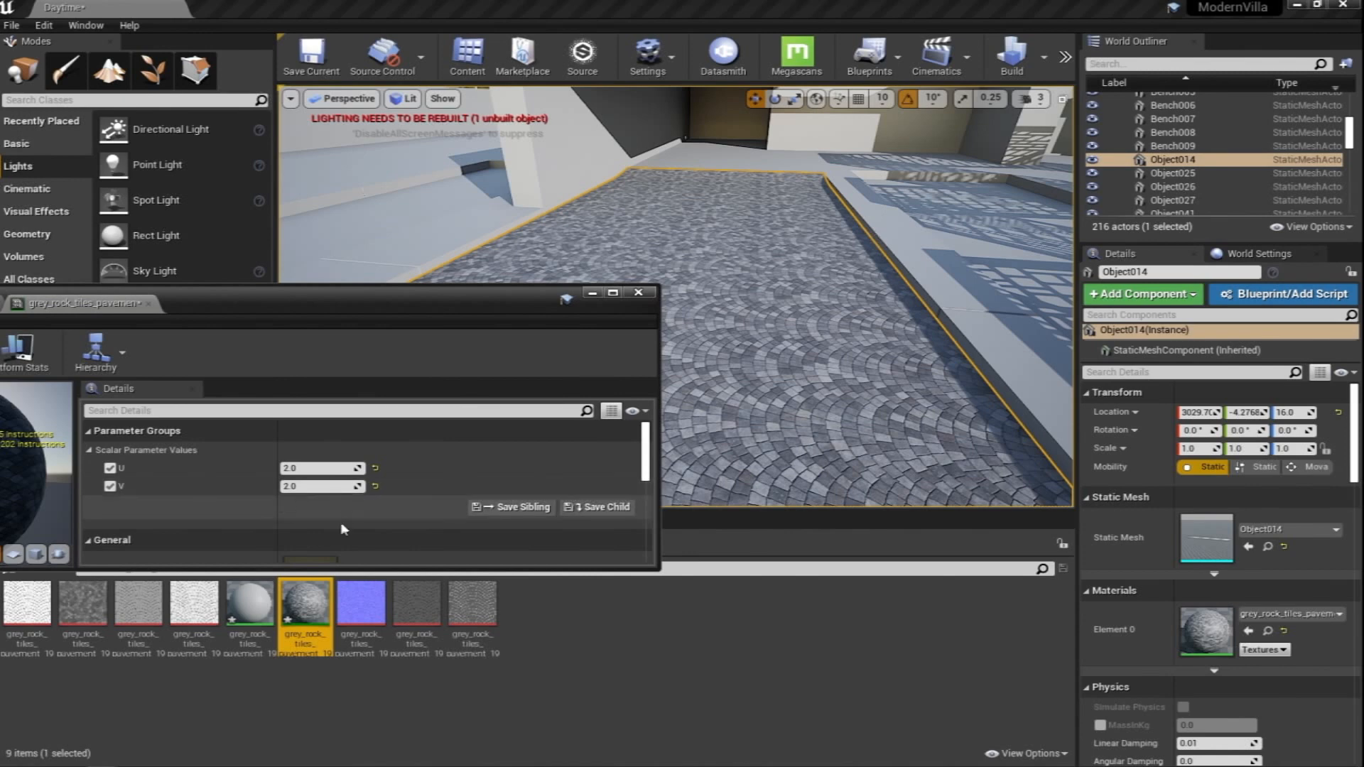
scroll(343, 525, "down", 3)
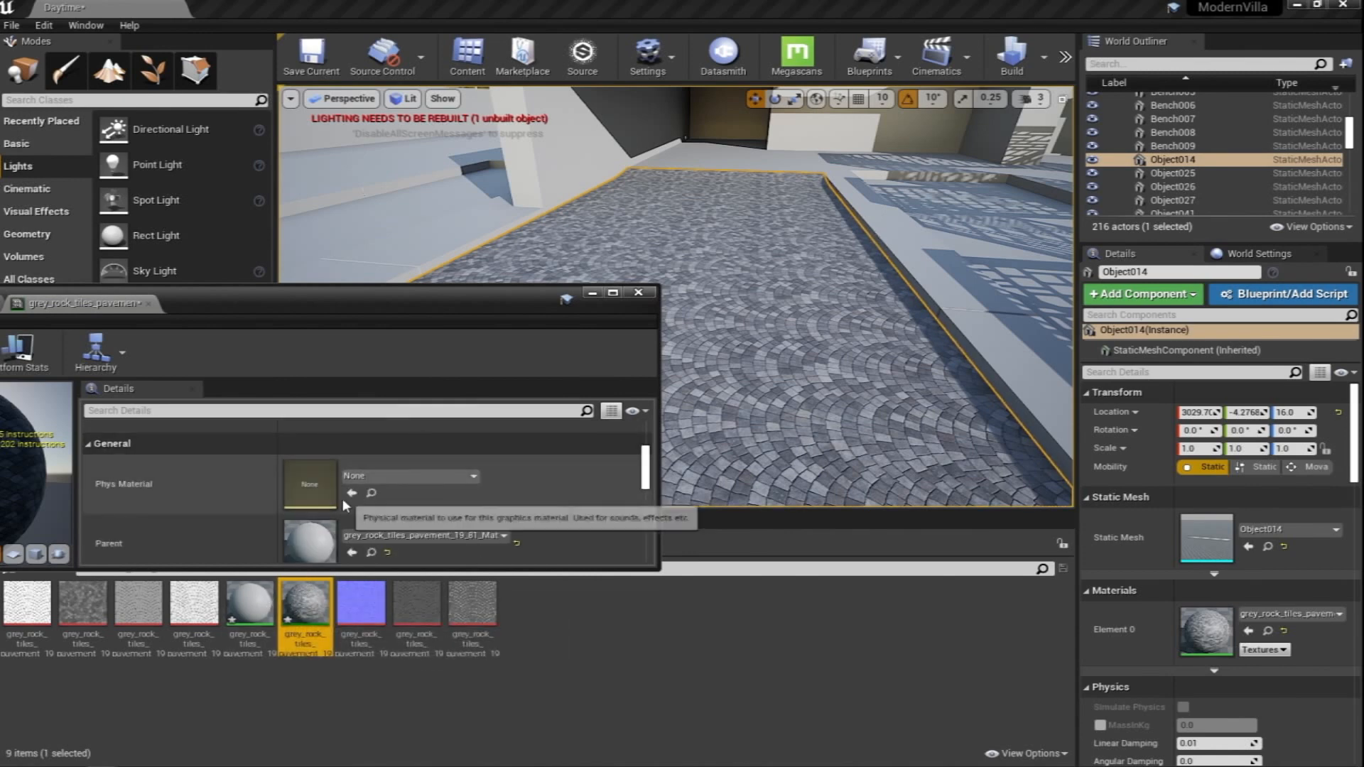
scroll(343, 501, "down", 2)
scroll(316, 492, "up", 4)
scroll(322, 487, "down", 3)
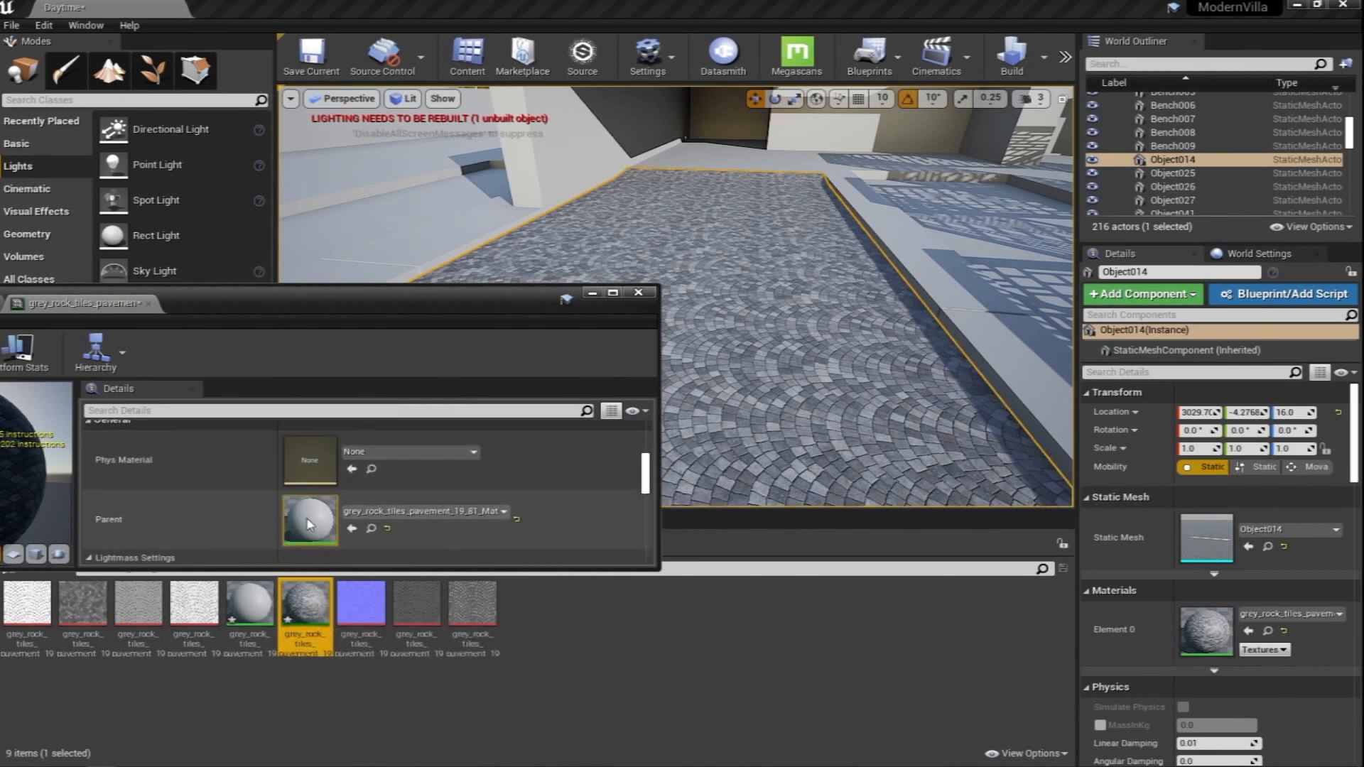
double_click(309, 524)
double_click(407, 304)
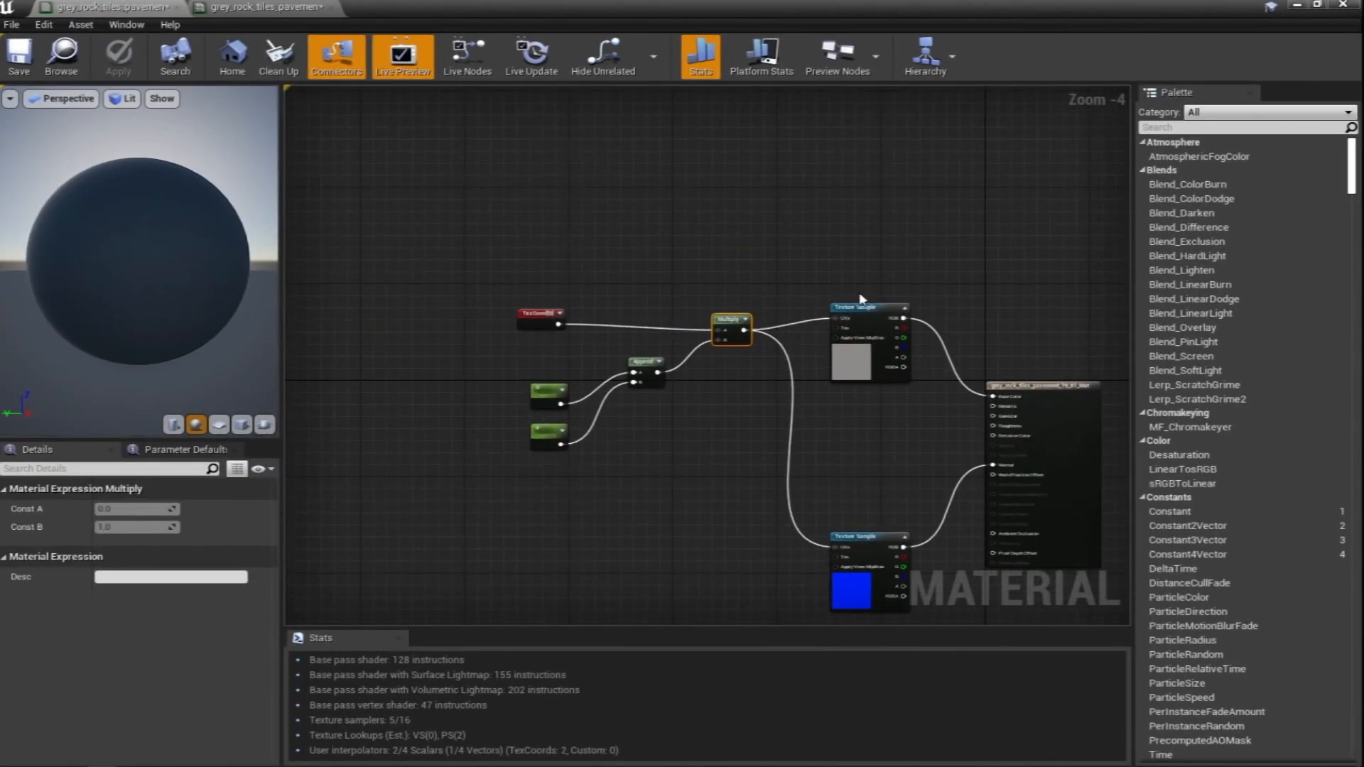
Shift the upper Texture Sample away from the Multiply node and add a CustomRotator node above the graph
left_click_drag(861, 303, 913, 304)
left_click(777, 237)
right_click(765, 222)
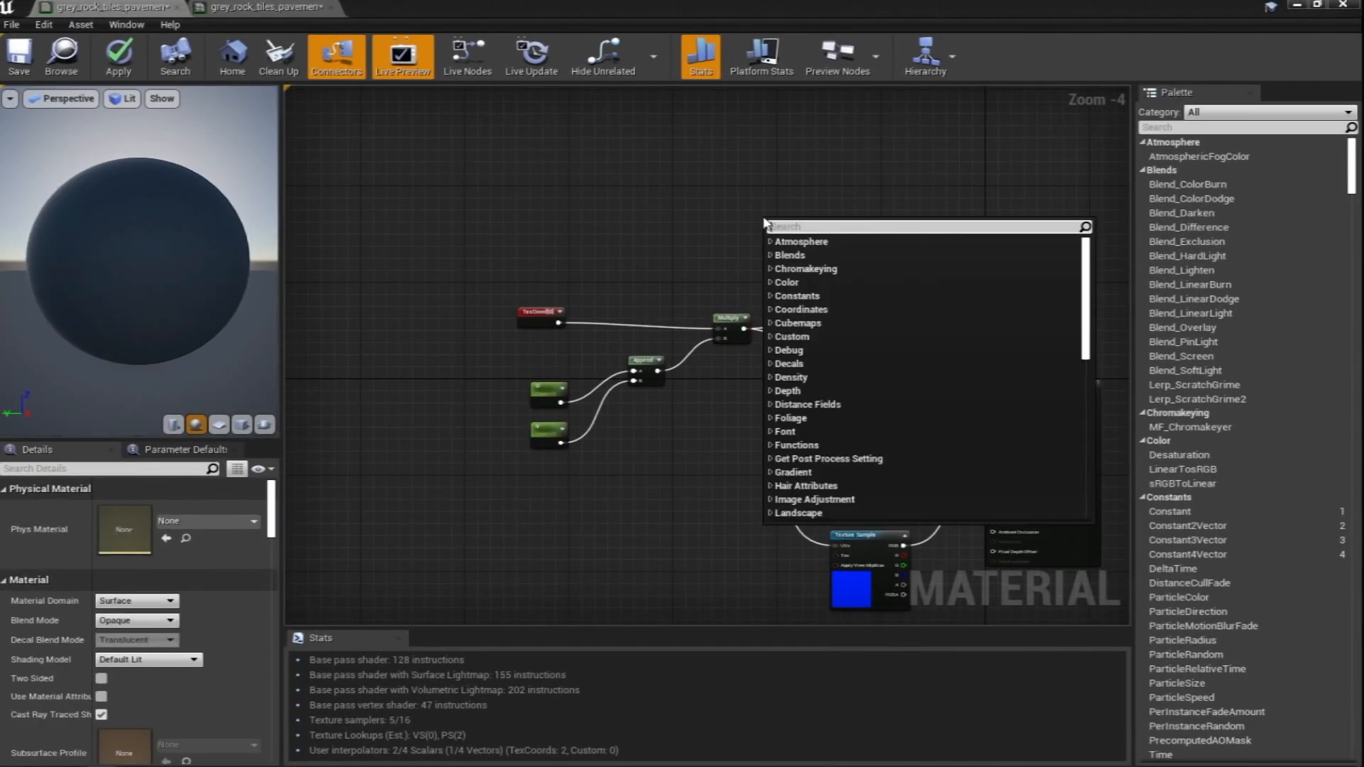
type("rot")
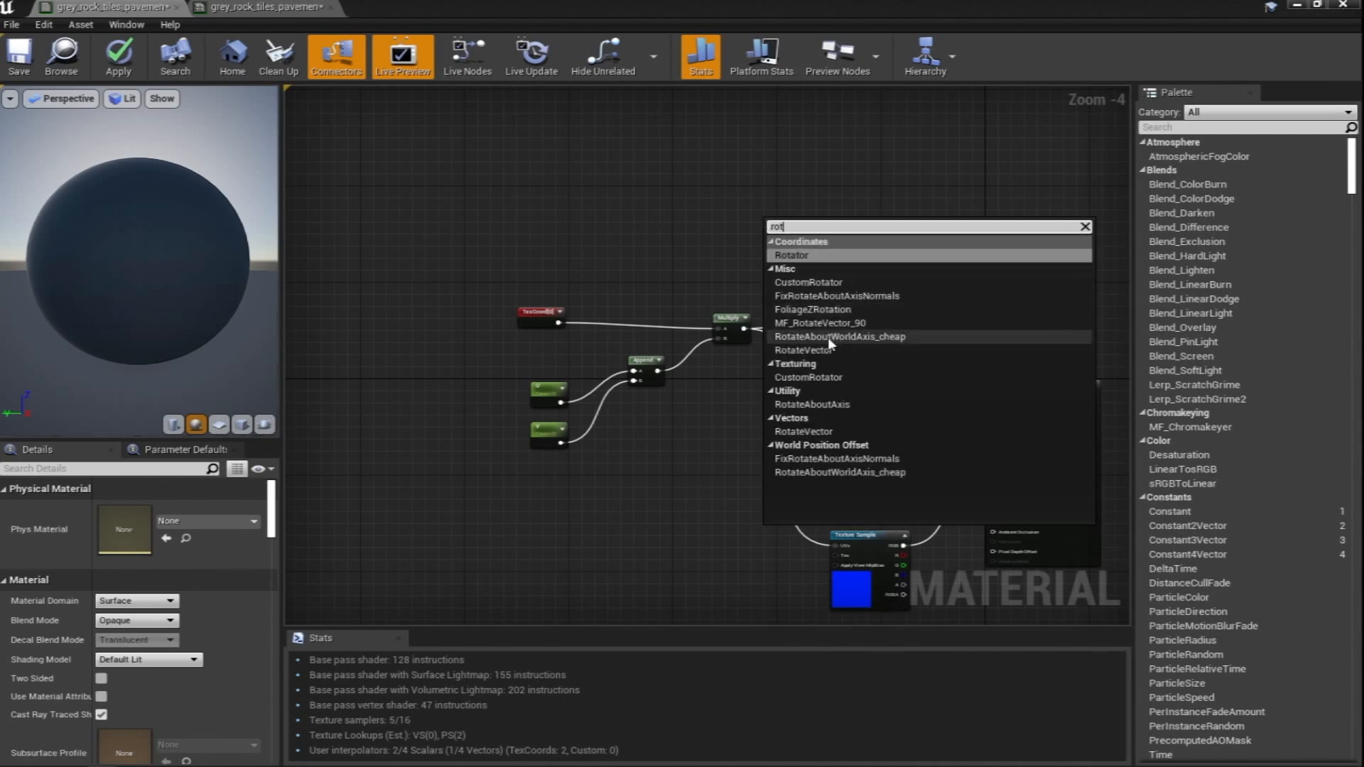
left_click(809, 378)
Move the material result node and both Texture Samples farther from the Multiply node to make room for the rotator
right_click_drag(914, 294, 913, 258)
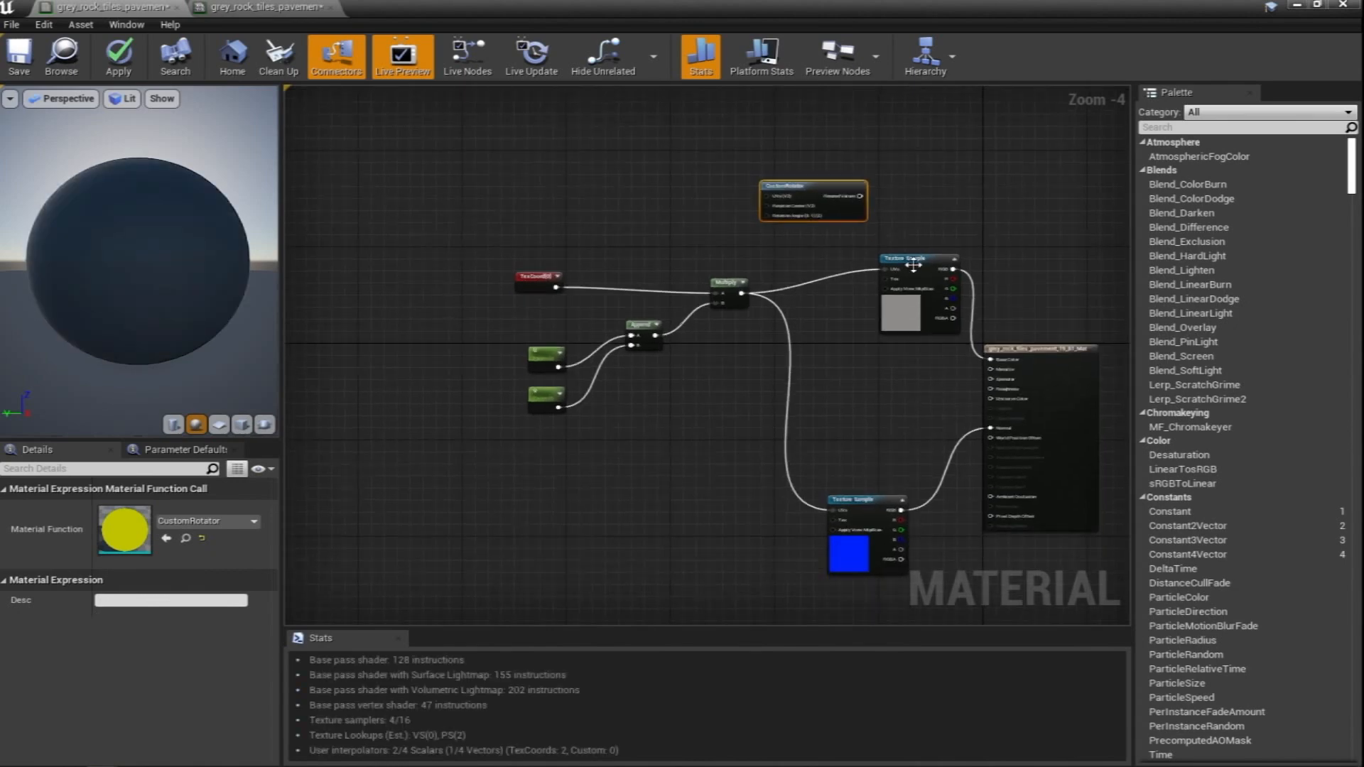
right_click_drag(1023, 249, 791, 194)
left_click_drag(835, 304, 977, 243)
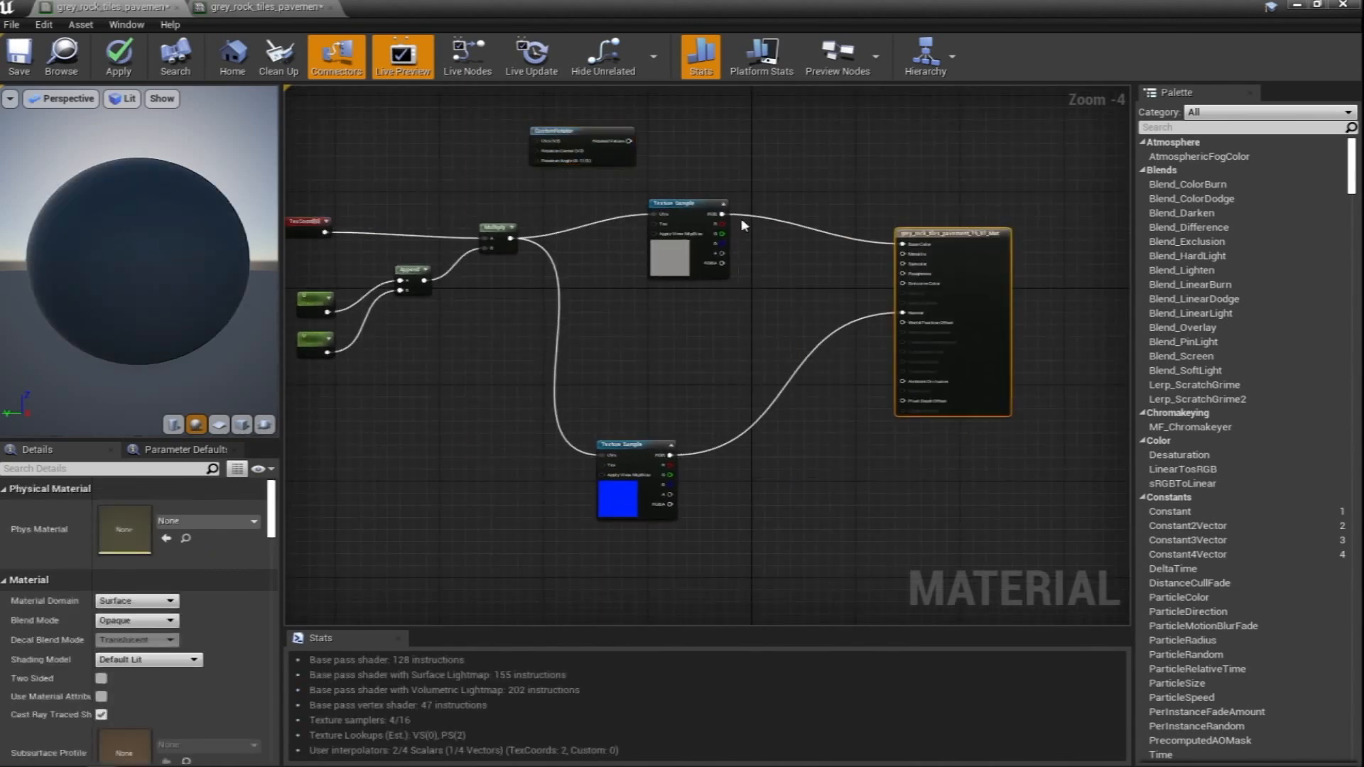
left_click_drag(703, 211, 806, 169)
left_click_drag(648, 446, 764, 392)
Connect Multiply to the CustomRotator's UVs input, and its Rotated Values output to both Texture Samples' UVs
right_click_drag(674, 265, 838, 343)
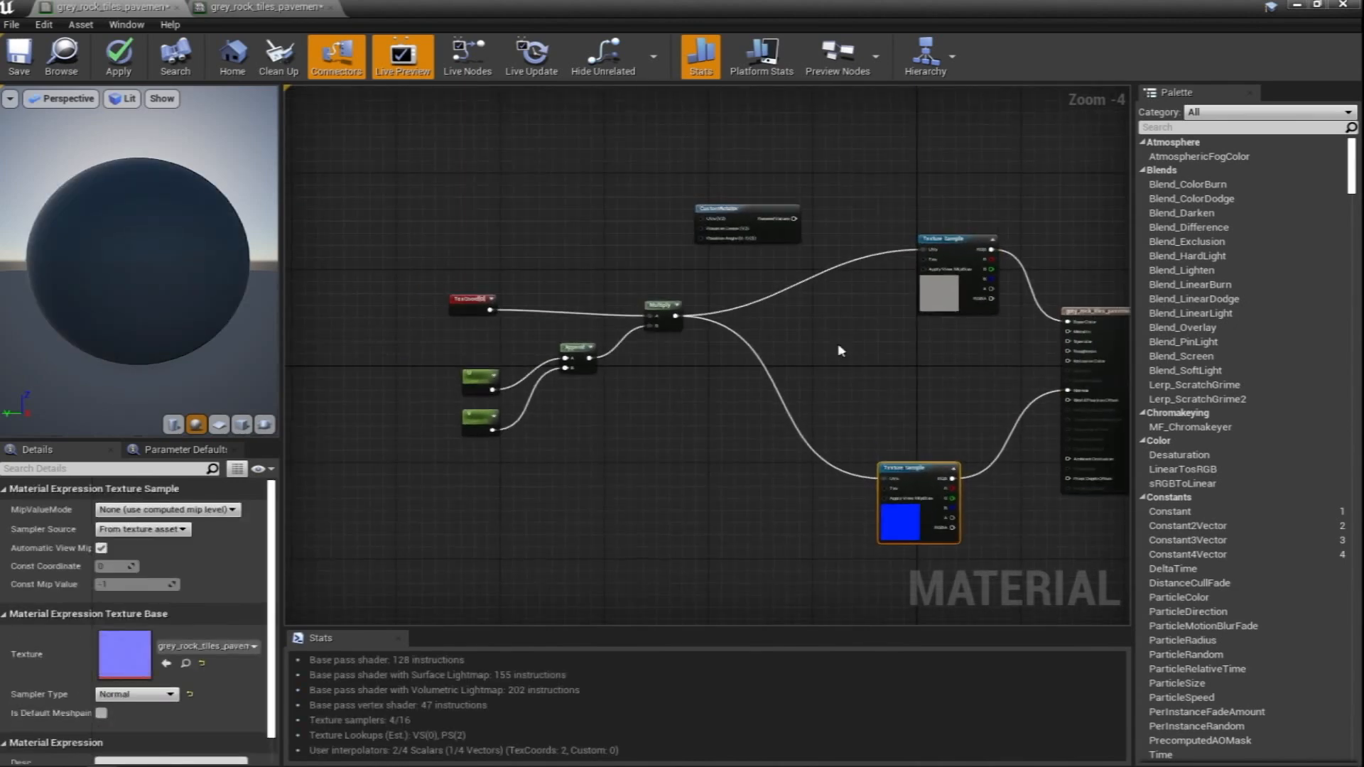
scroll(674, 284, "up", 2)
scroll(713, 257, "down", 1)
left_click_drag(728, 257, 419, 494)
left_click_drag(662, 300, 668, 204)
left_click(570, 257)
left_click(738, 188)
left_click_drag(793, 204, 1027, 230)
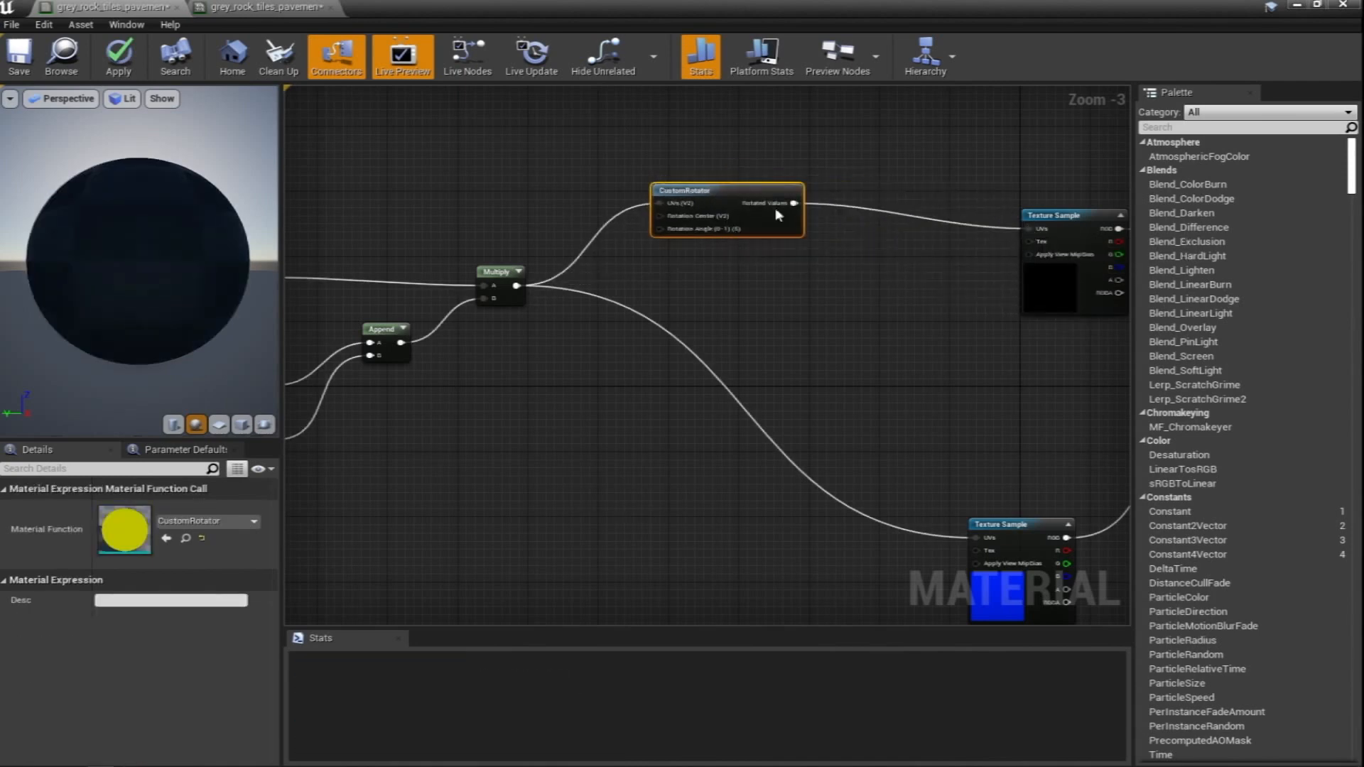
left_click_drag(793, 203, 982, 540)
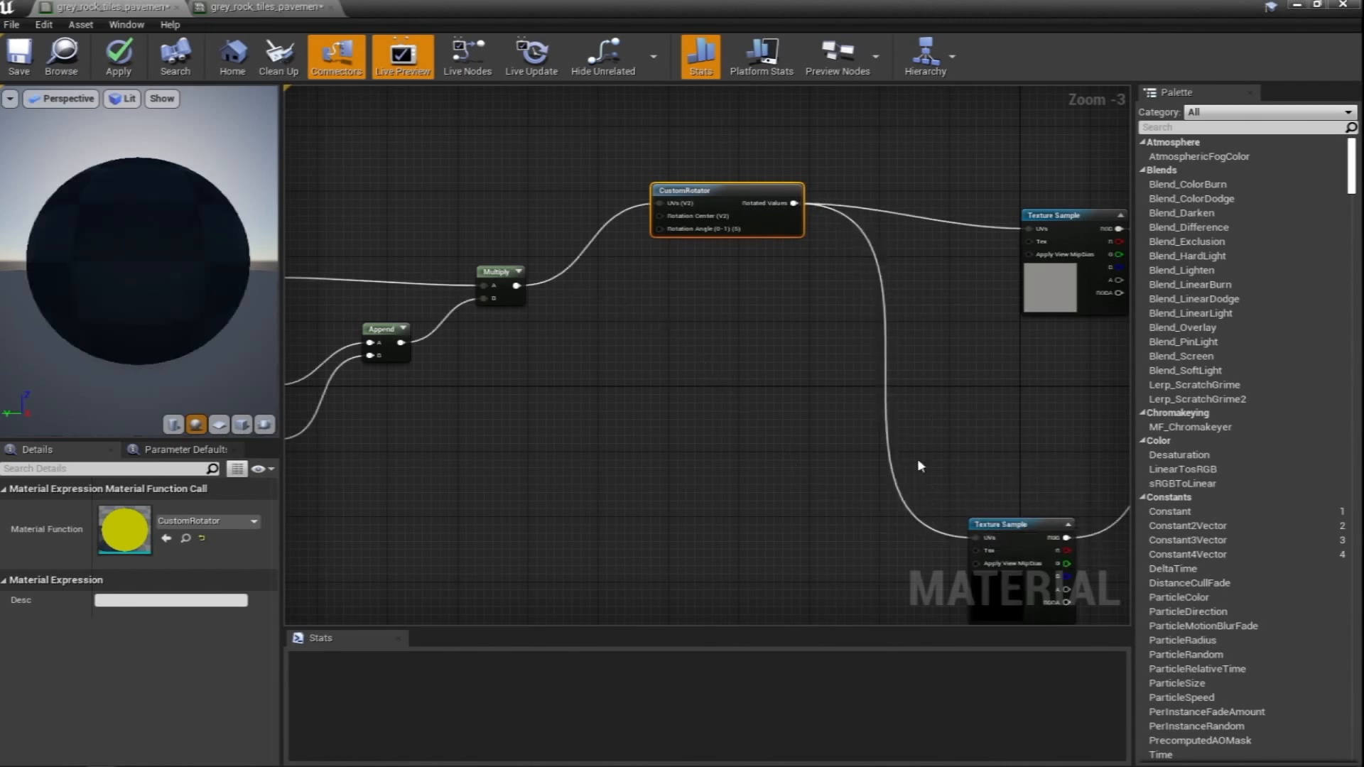
Add a scalar parameter named "Rotate angle" and connect it to the CustomRotator's Rotation Angle input
right_click_drag(773, 353, 910, 402)
scroll(809, 337, "up", 3)
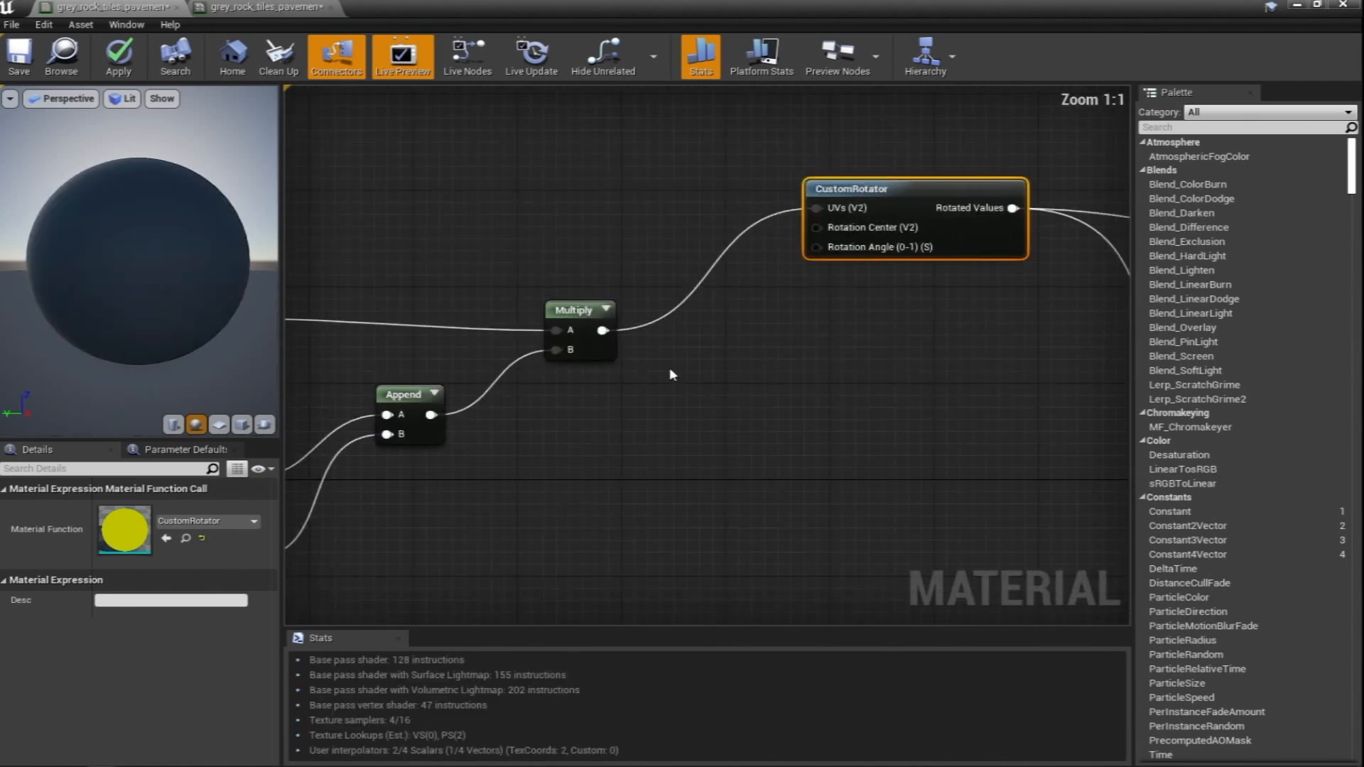
left_click(669, 368)
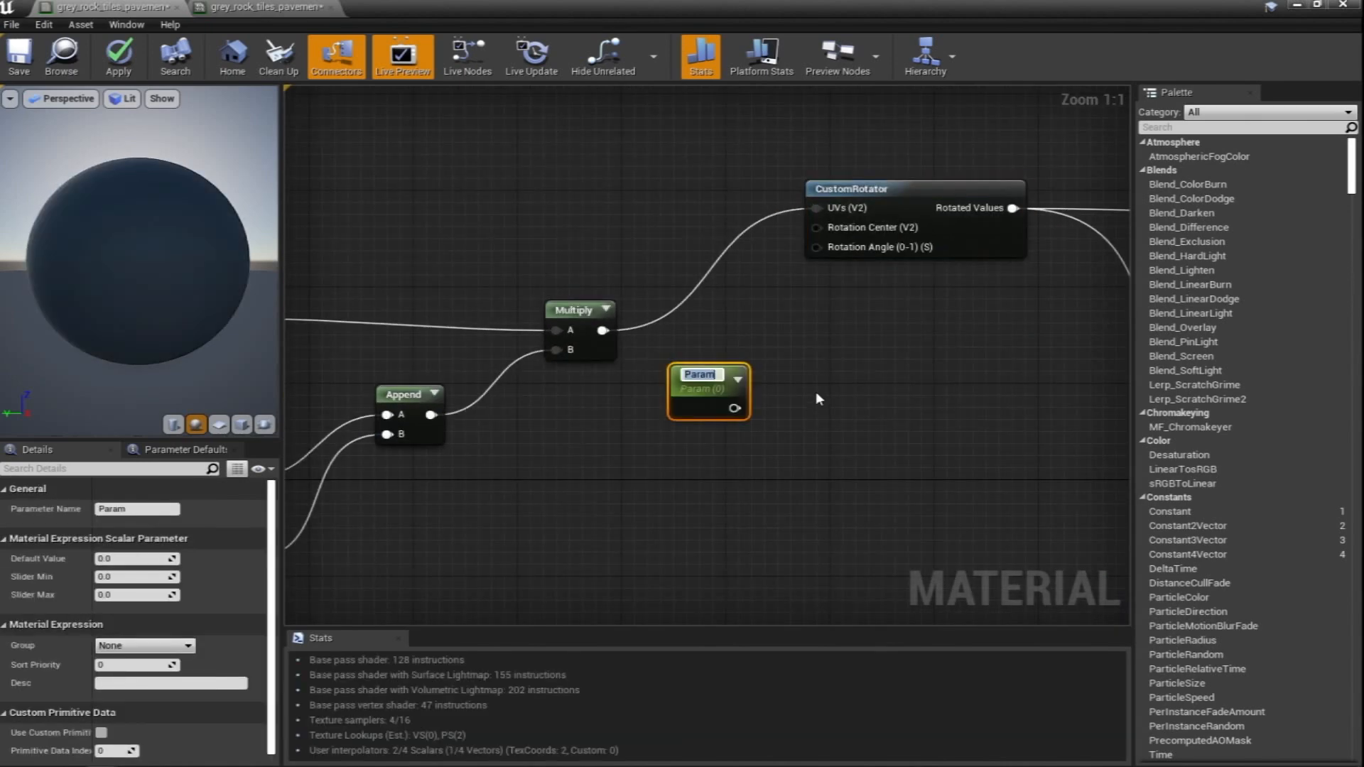
key("BackSpace")
type("Rotate angle")
key("Return")
left_click_drag(748, 406, 817, 246)
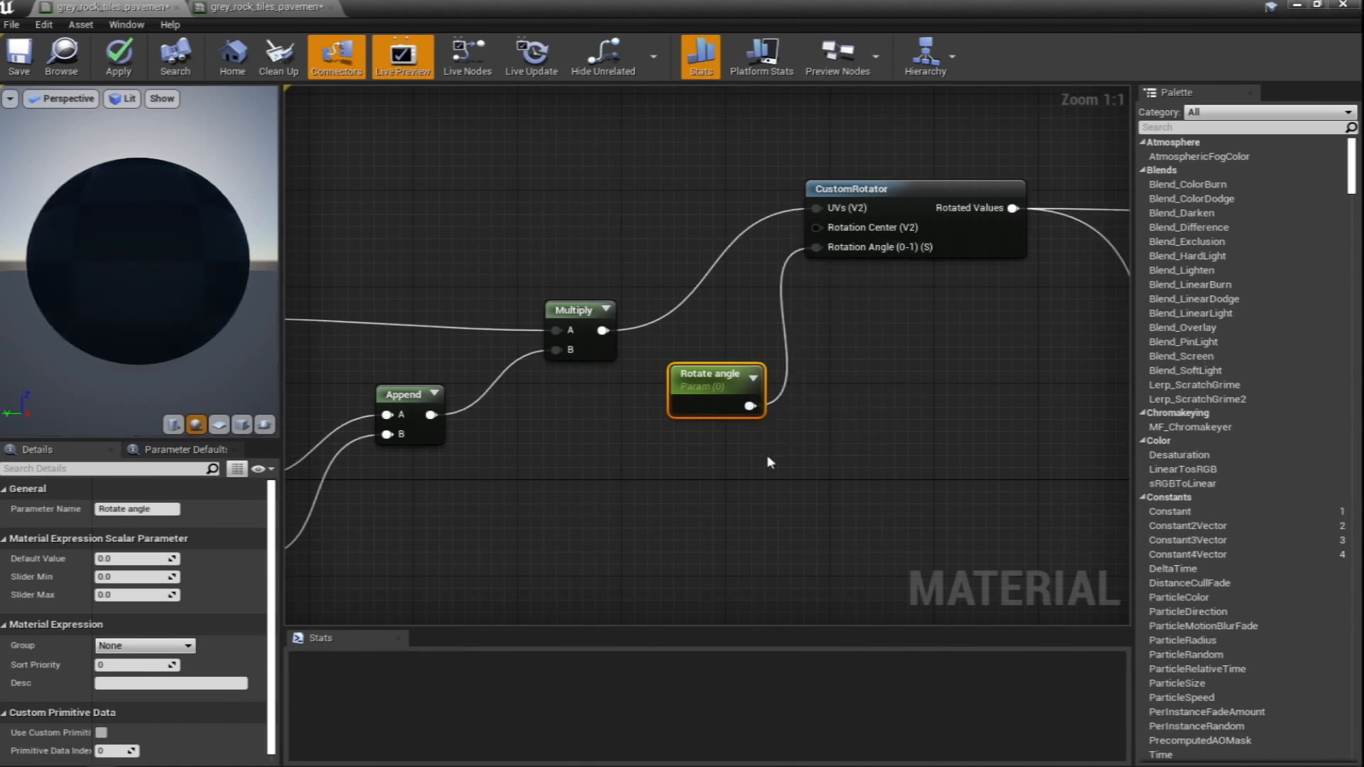
Apply the material, switch to its material instance and place the window so the driveway remains in view
left_click(131, 63)
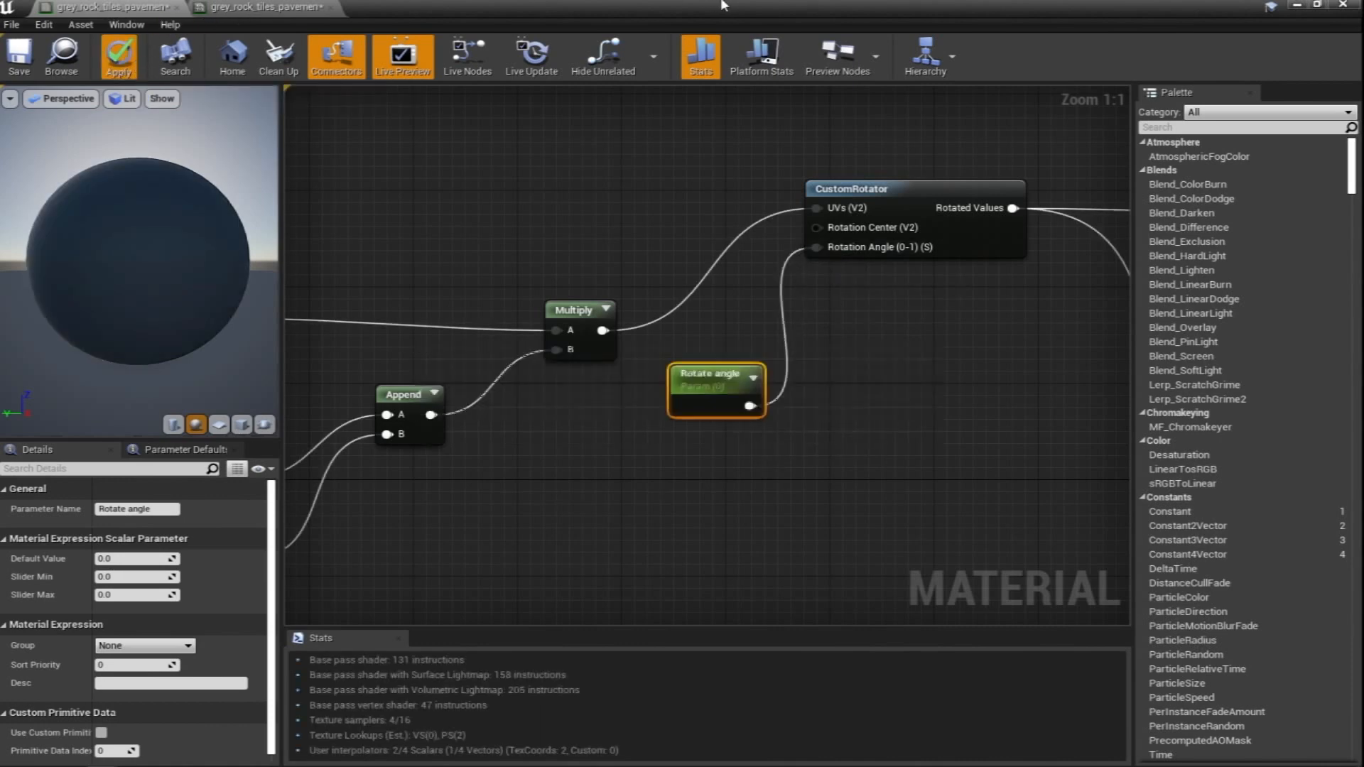
left_click(249, 10)
left_click_drag(706, 3, 309, 140)
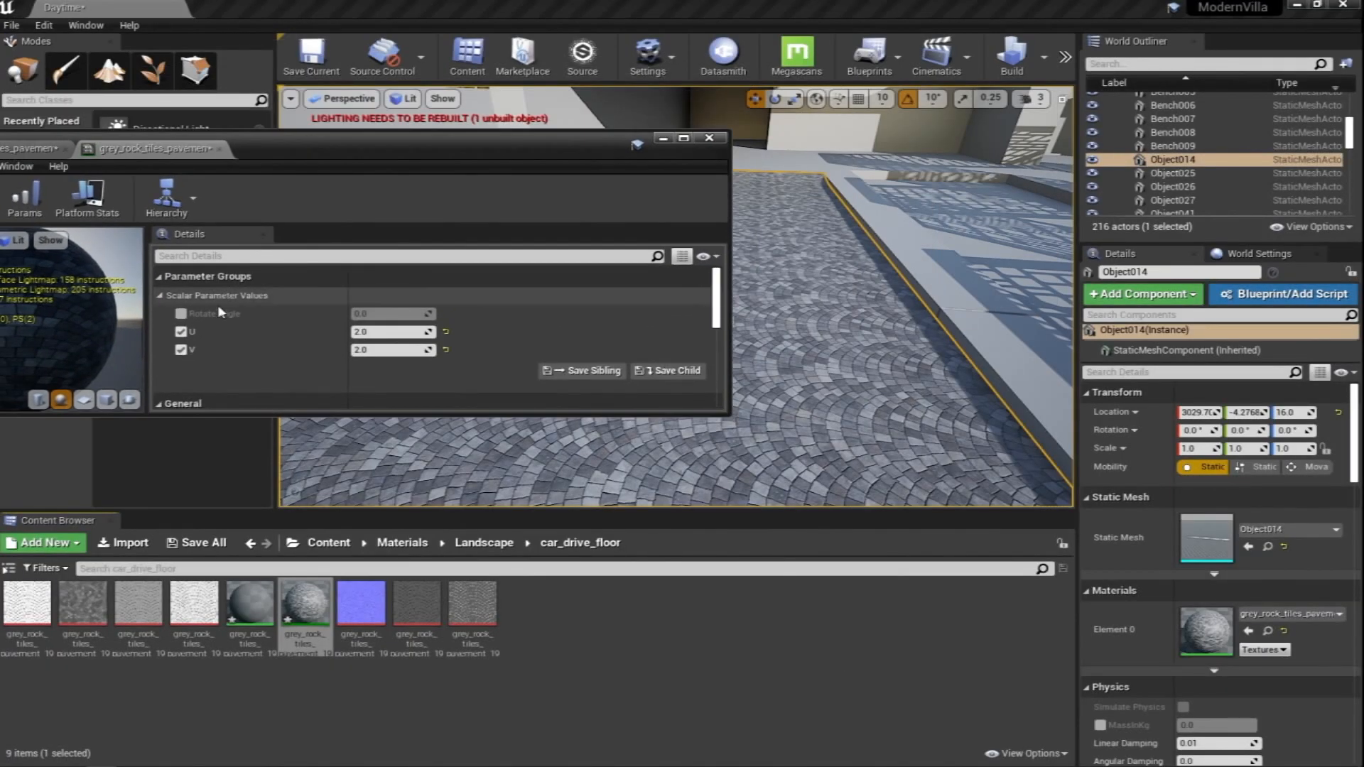
Enable the instance's Rotate angle override, try values 1.7 and 1.72, and set it to 1.75
left_click(180, 313)
mouse_move(429, 313)
left_mouse_down()
mouse_move(451, 313)
mouse_move(426, 313)
left_mouse_up()
type("1.7")
key("Return")
type("1.72")
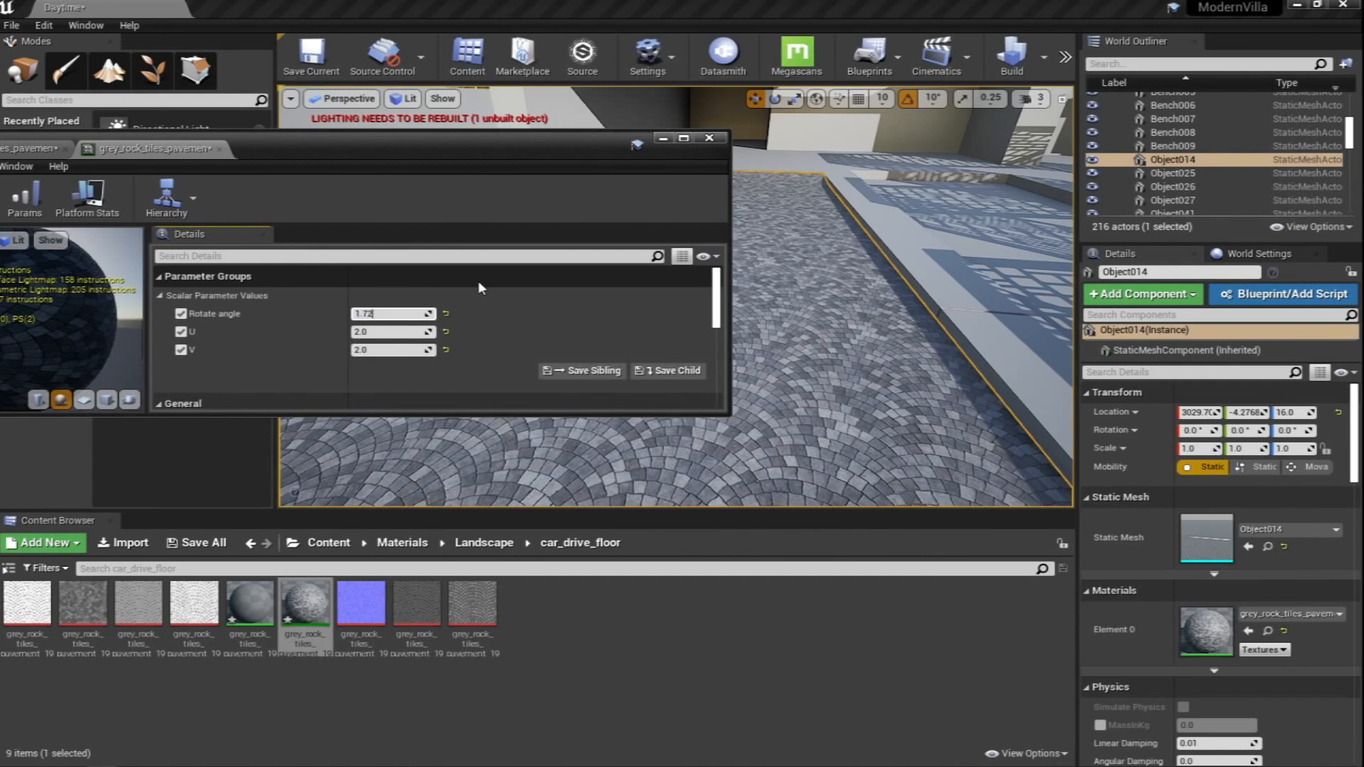
key("Return")
type("1.75")
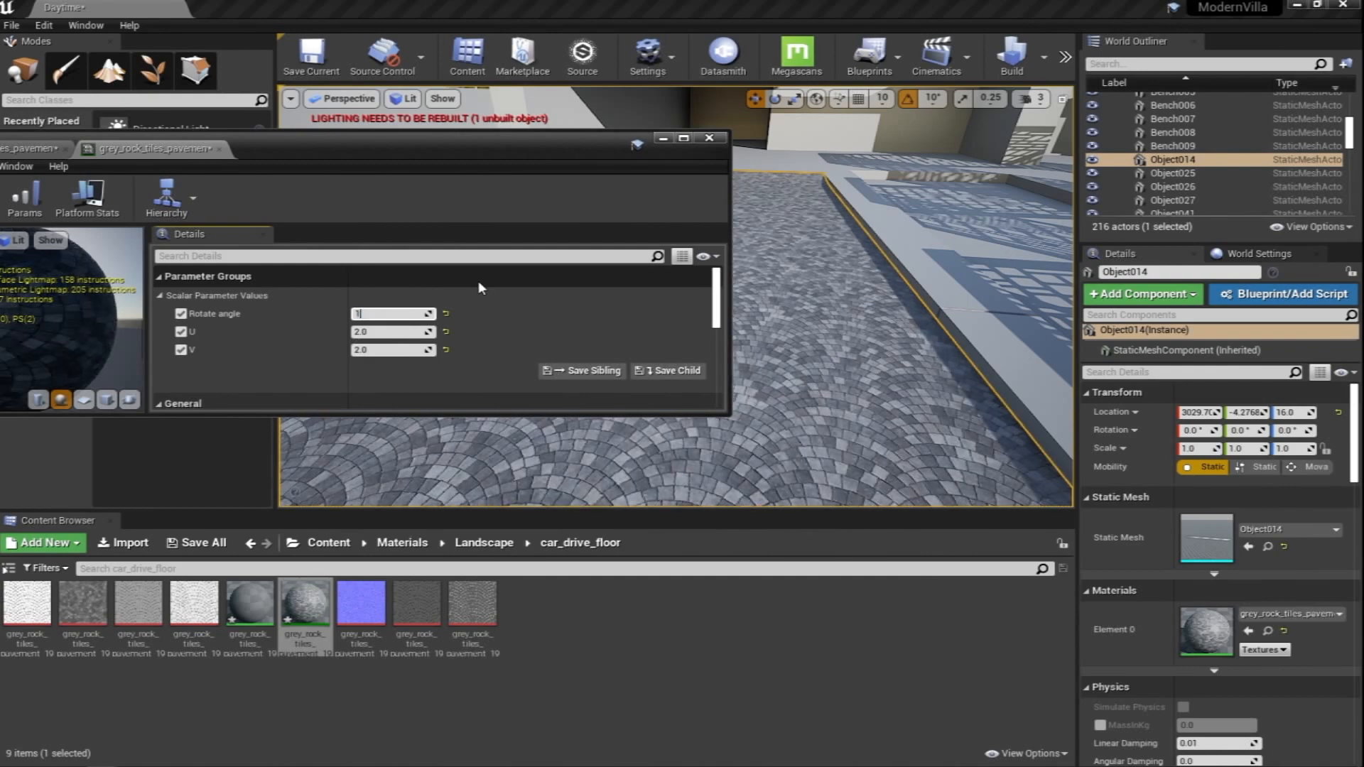
key("Return")
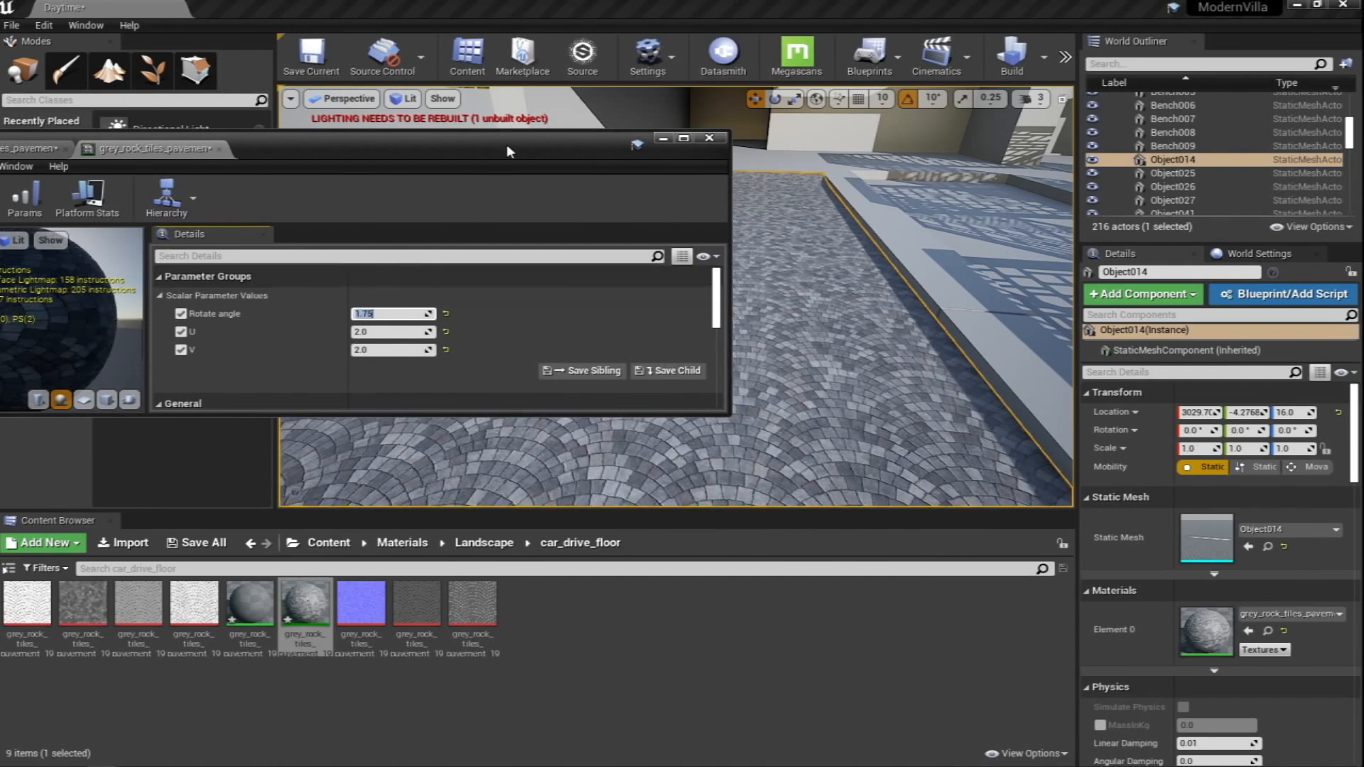
Inspect the rotated paving up close in the level, then return to the parent material graph in a maximized window
left_click_drag(522, 136, 564, 319)
right_click_drag(675, 213, 590, 206)
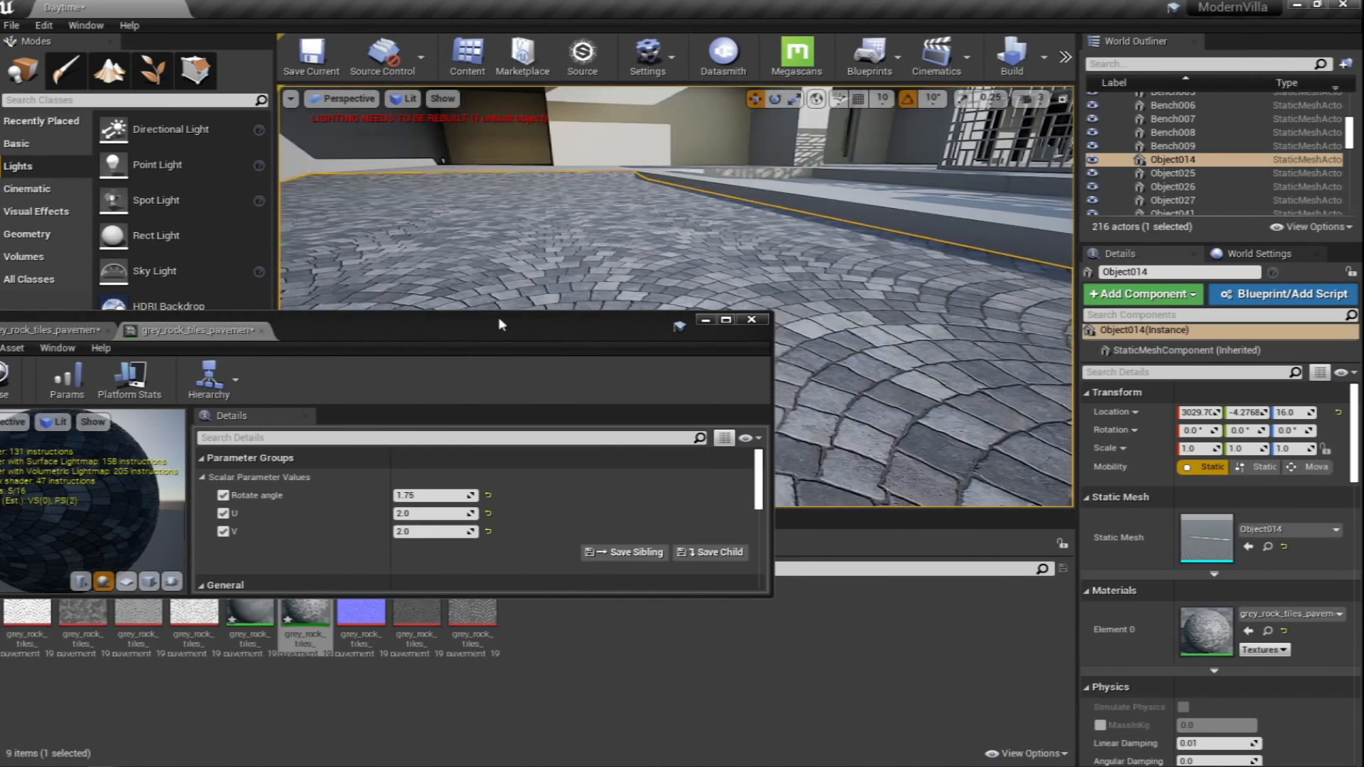
left_click_drag(497, 325, 799, 321)
double_click(798, 321)
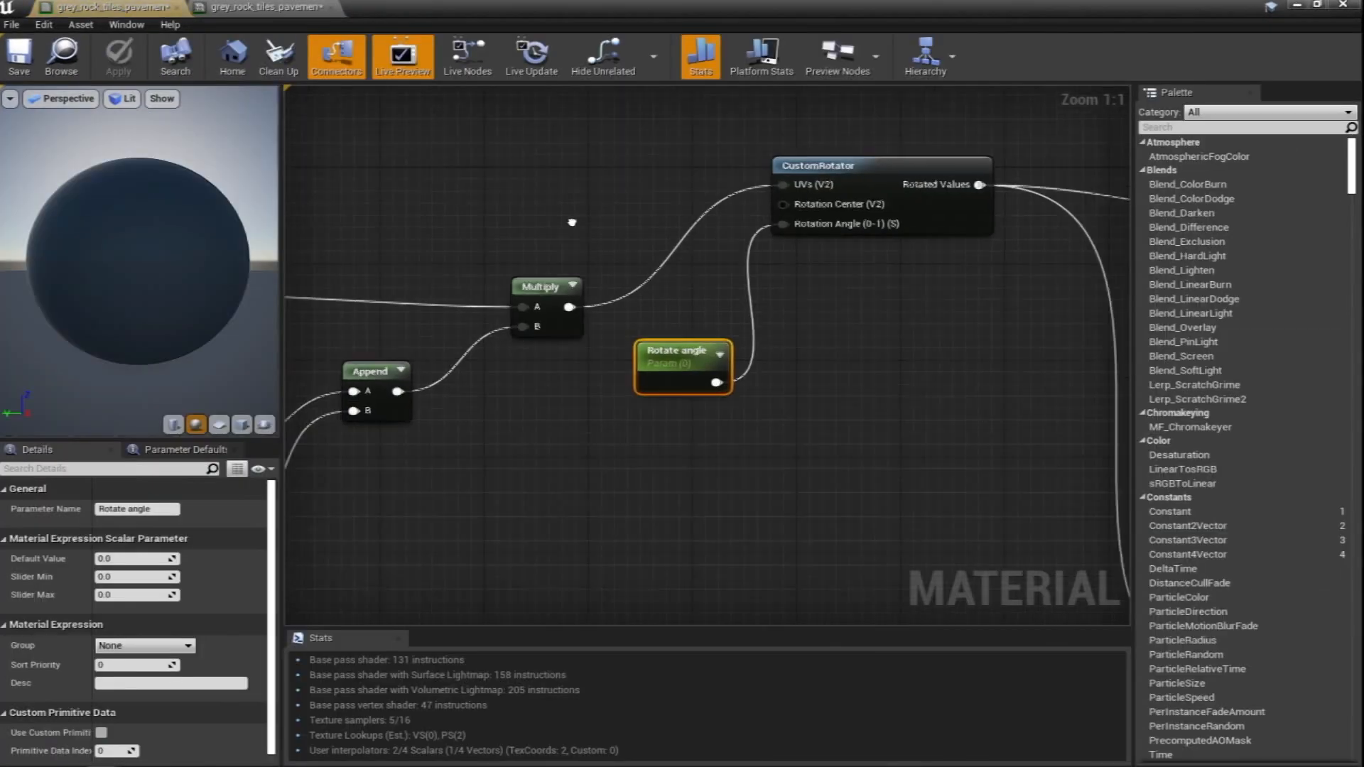
Look over the paving surface from a low angle in the level, then maximize the material editor again
scroll(422, 330, "down", 2)
scroll(575, 355, "up", 1)
right_click_drag(686, 377, 670, 302)
left_click_drag(805, 222, 845, 229)
left_click_drag(564, 6, 339, 382)
right_click_drag(526, 277, 724, 245)
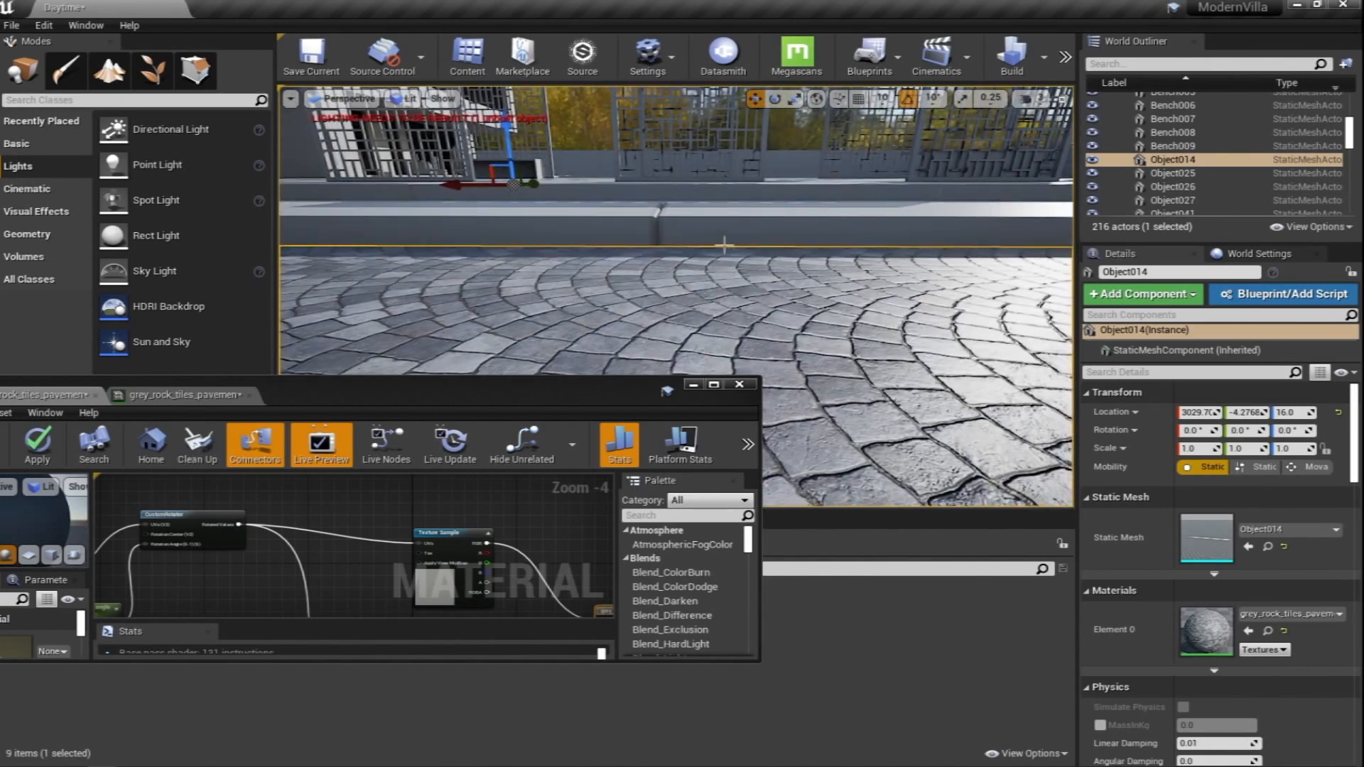
left_click(716, 387)
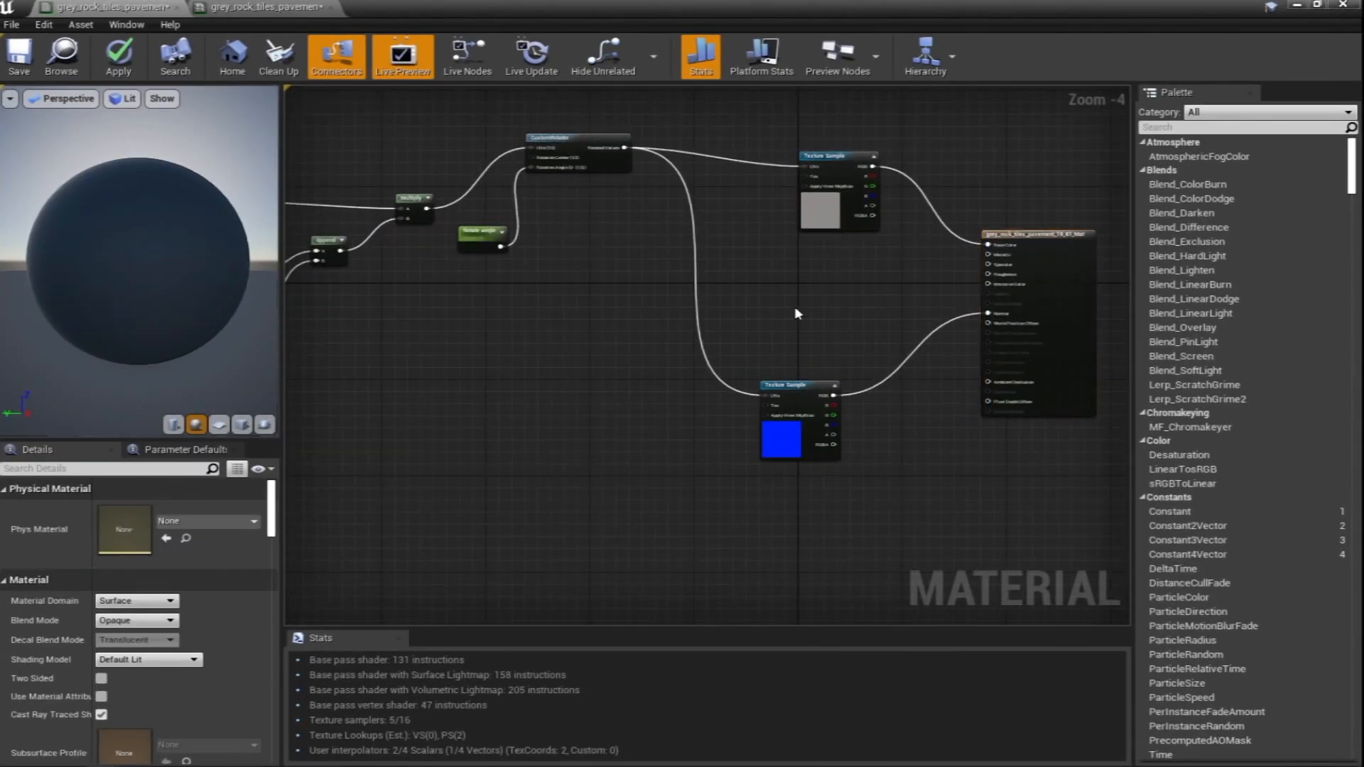
Set the material's D3D11 tessellation mode to Flat Tessellation
scroll(787, 307, "up", 3)
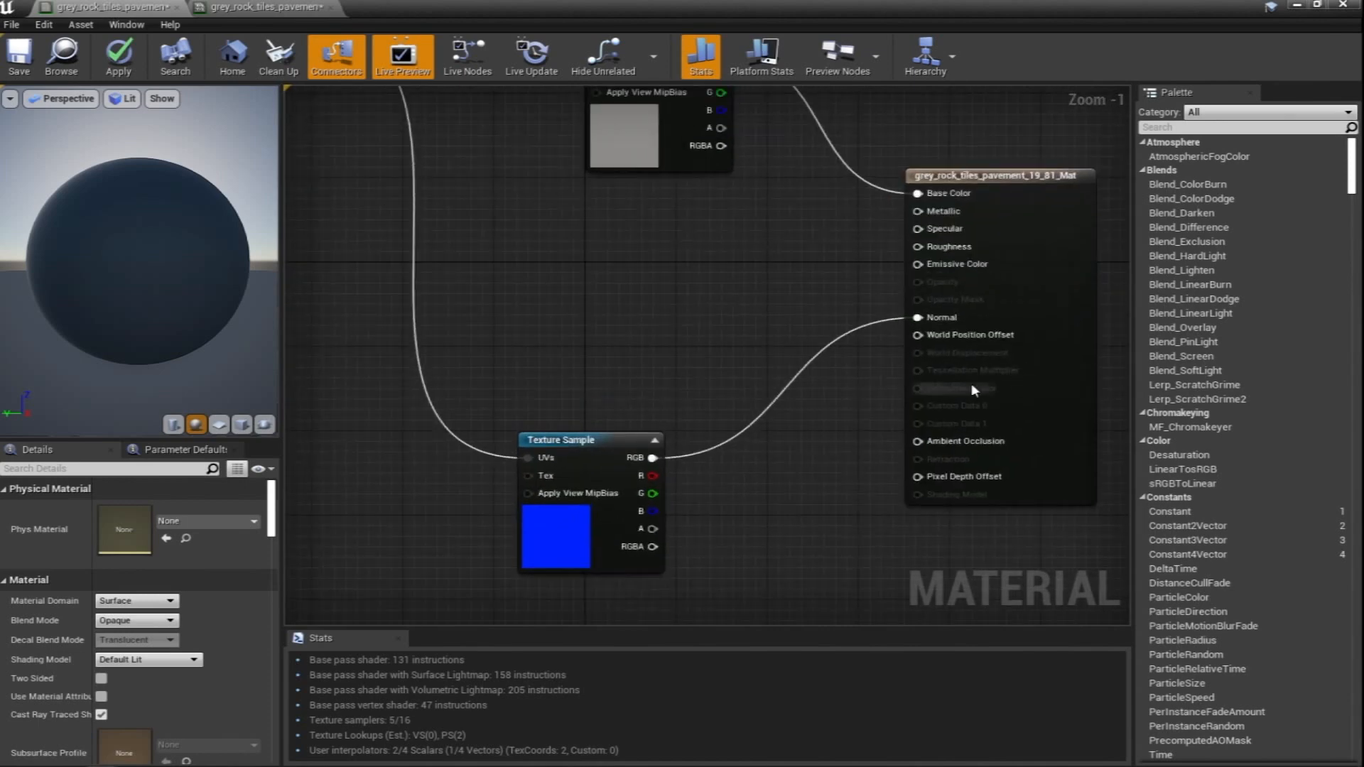
left_click(1014, 177)
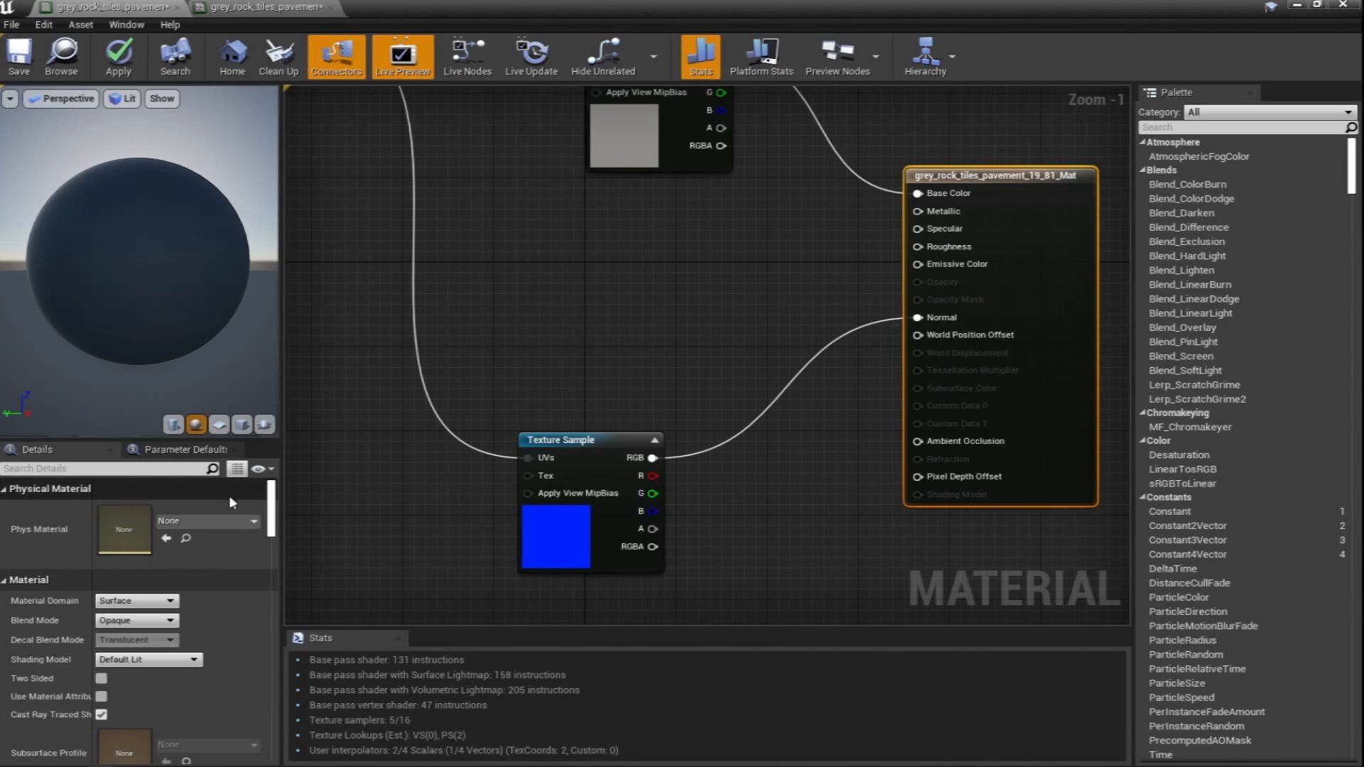
scroll(217, 584, "down", 2)
scroll(216, 584, "down", 12)
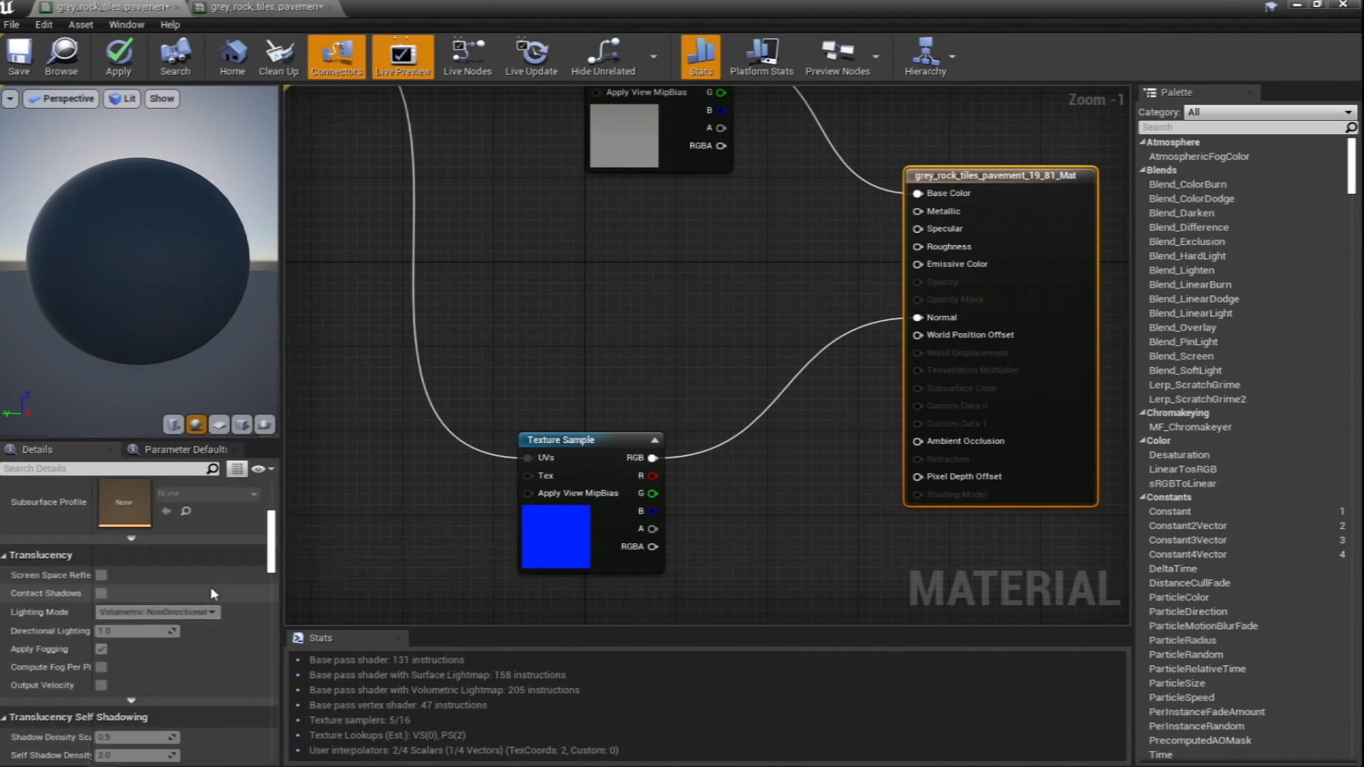
scroll(215, 602, "down", 5)
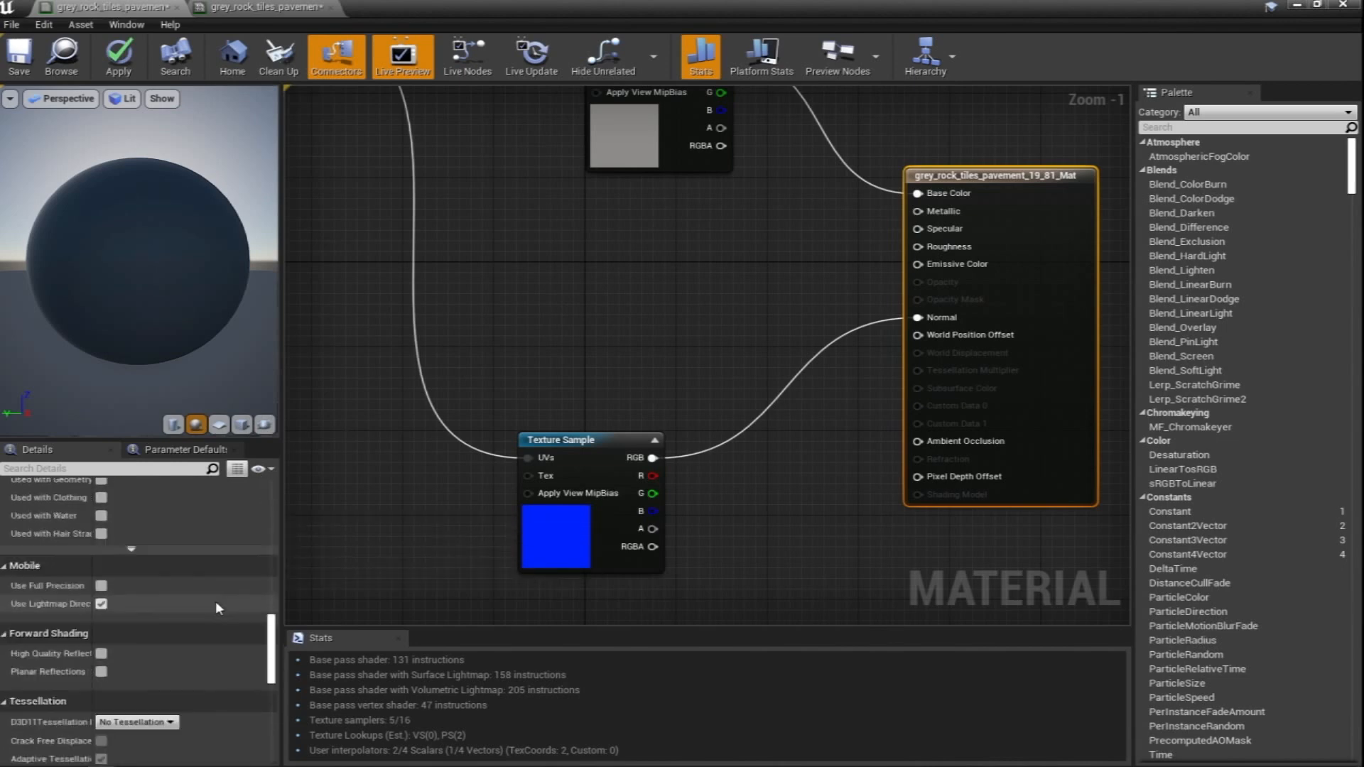
left_click(153, 601)
left_click(142, 616)
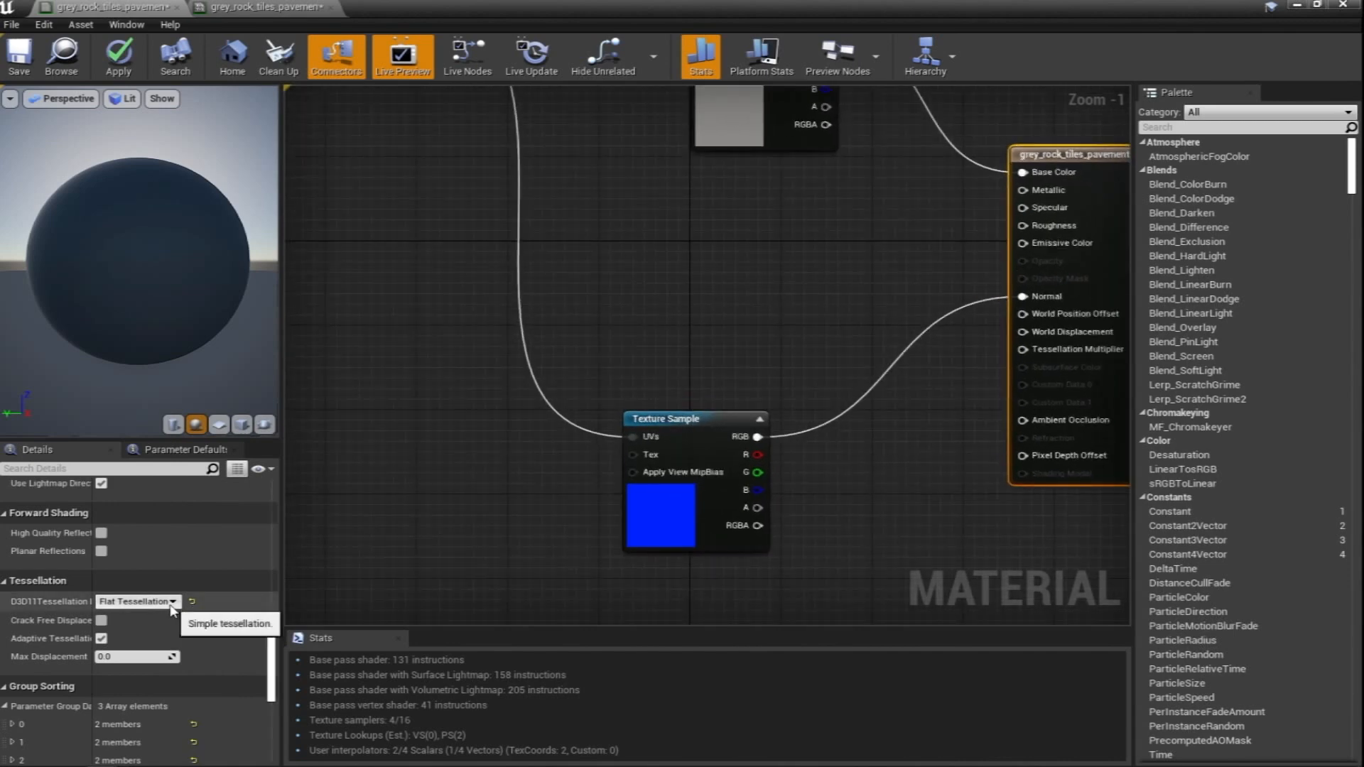
left_click(173, 601)
left_click(137, 623)
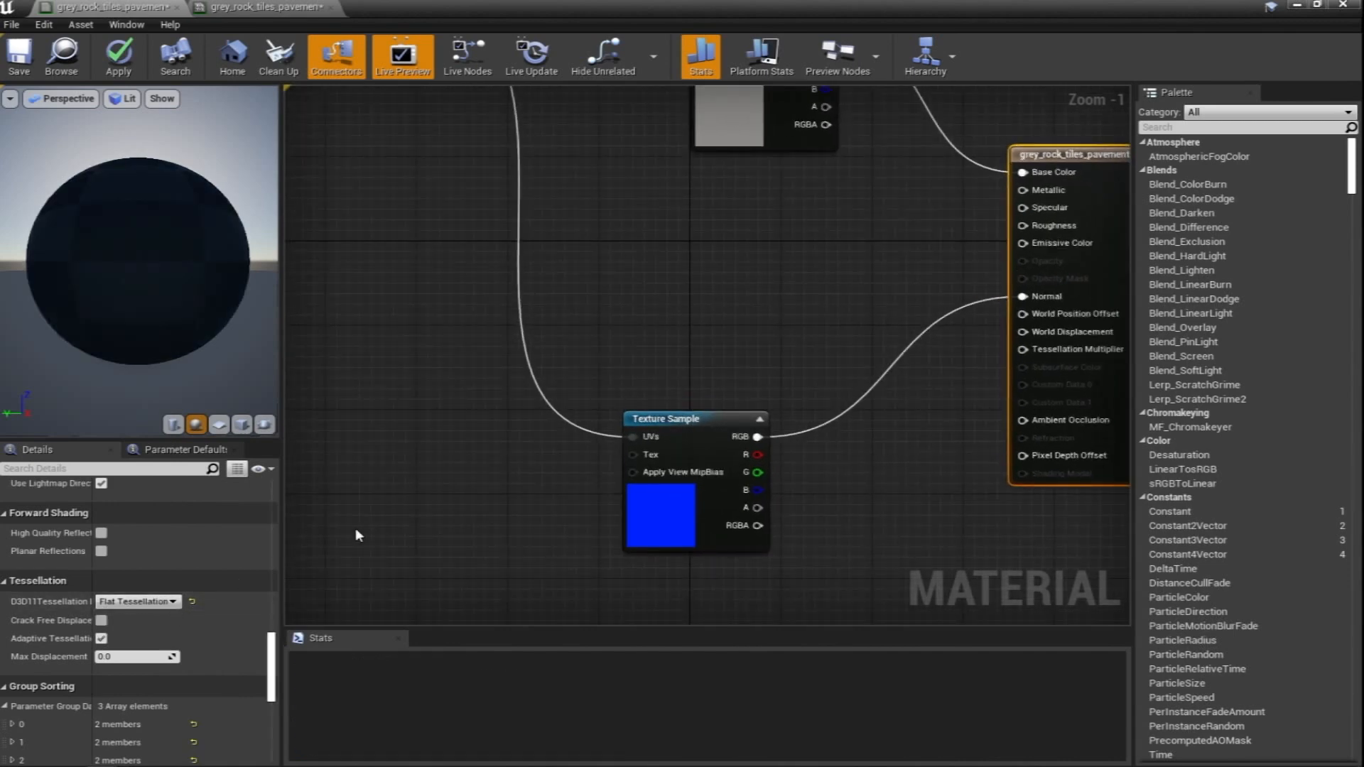
Disable the material's adaptive tessellation and set its Max Displacement to 250
left_click(101, 639)
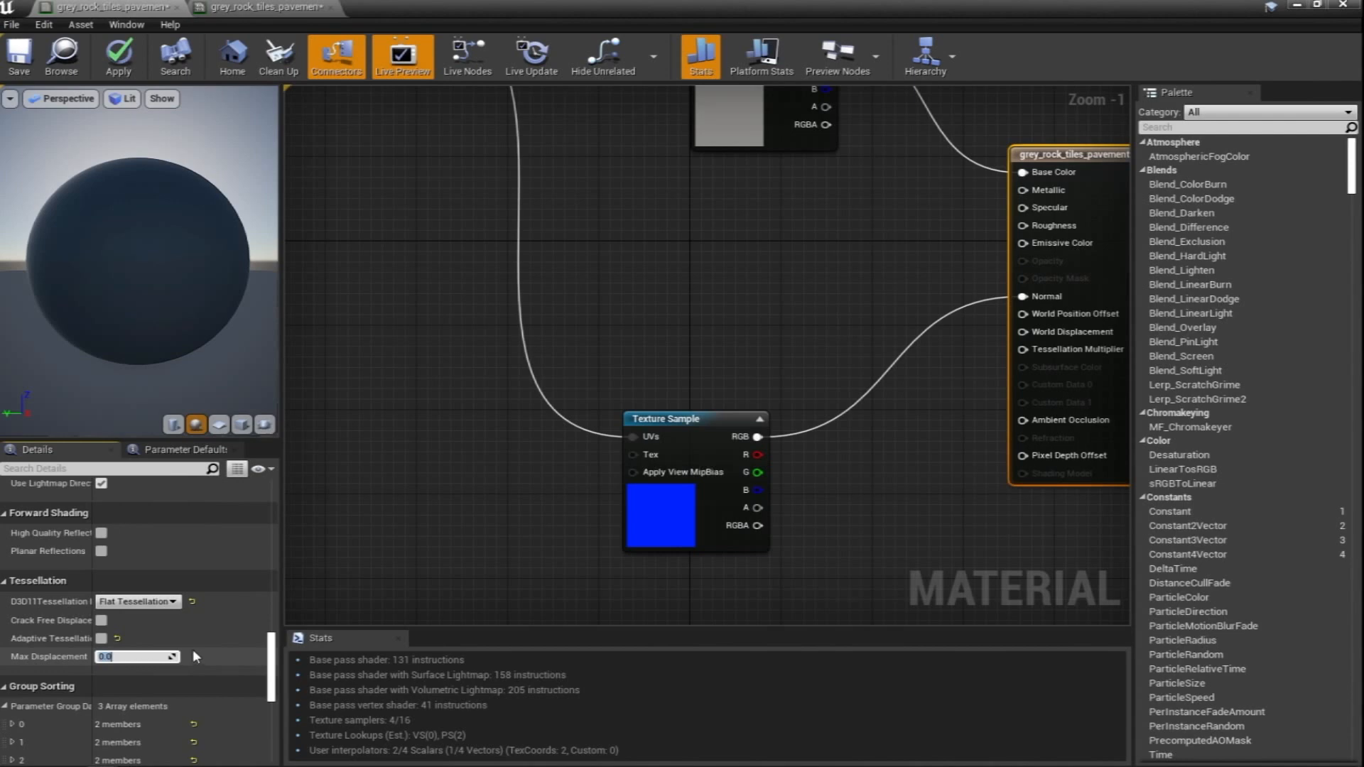
type("250")
key("Return")
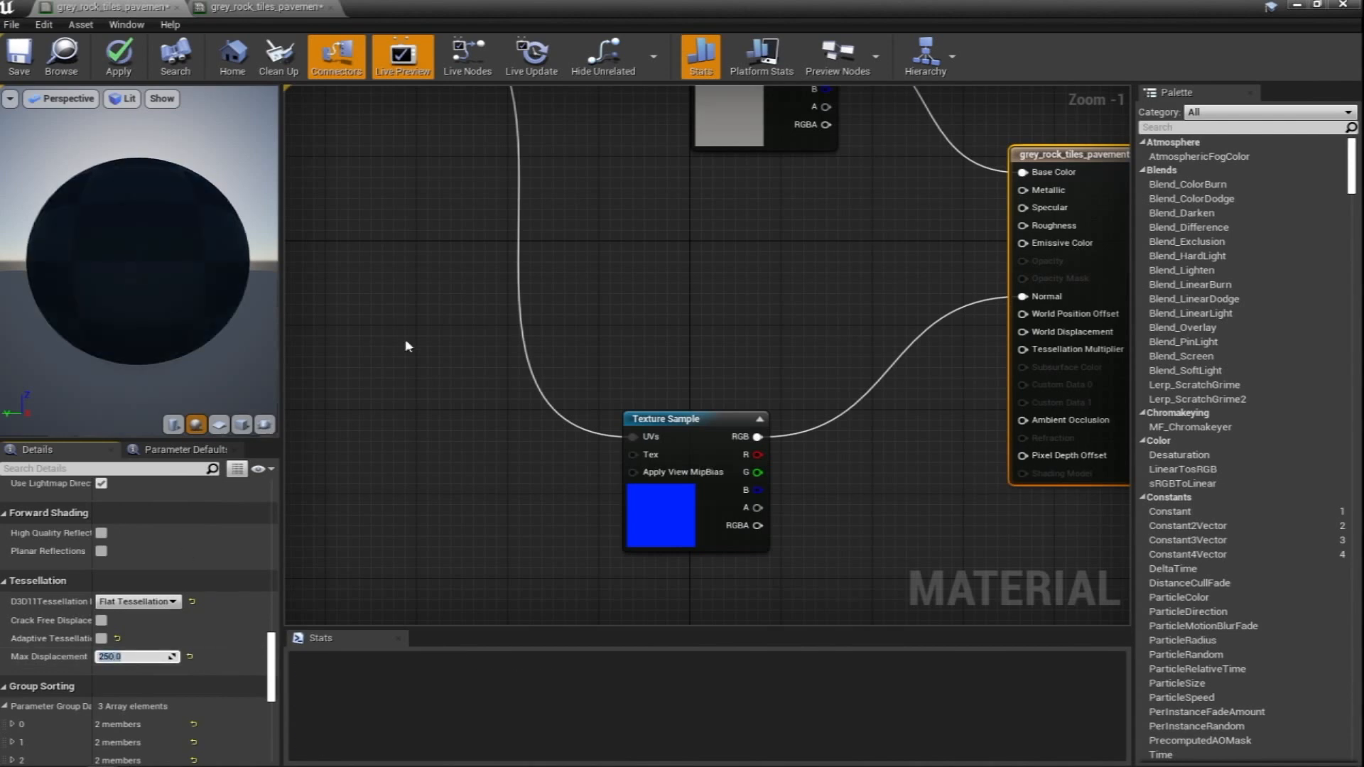
Add the grey_rock_tiles_pavement height texture to the graph as a Texture Sample below the normal map, with the editor maximized again
scroll(683, 296, "down", 3)
right_click_drag(679, 274, 784, 323)
left_click_drag(670, 9, 591, 54)
left_click_drag(734, 327, 731, 552)
right_click_drag(581, 405, 414, 245)
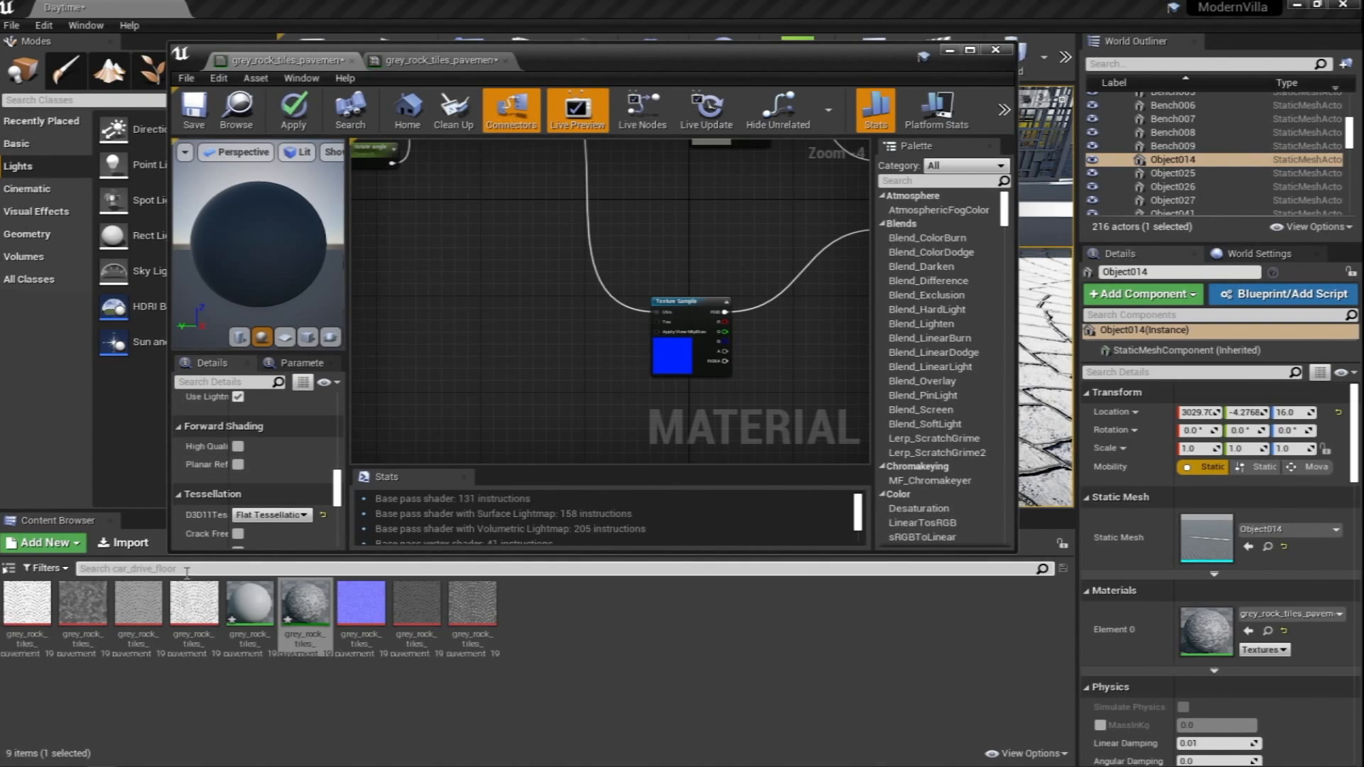
left_click_drag(183, 640, 537, 426)
double_click(718, 69)
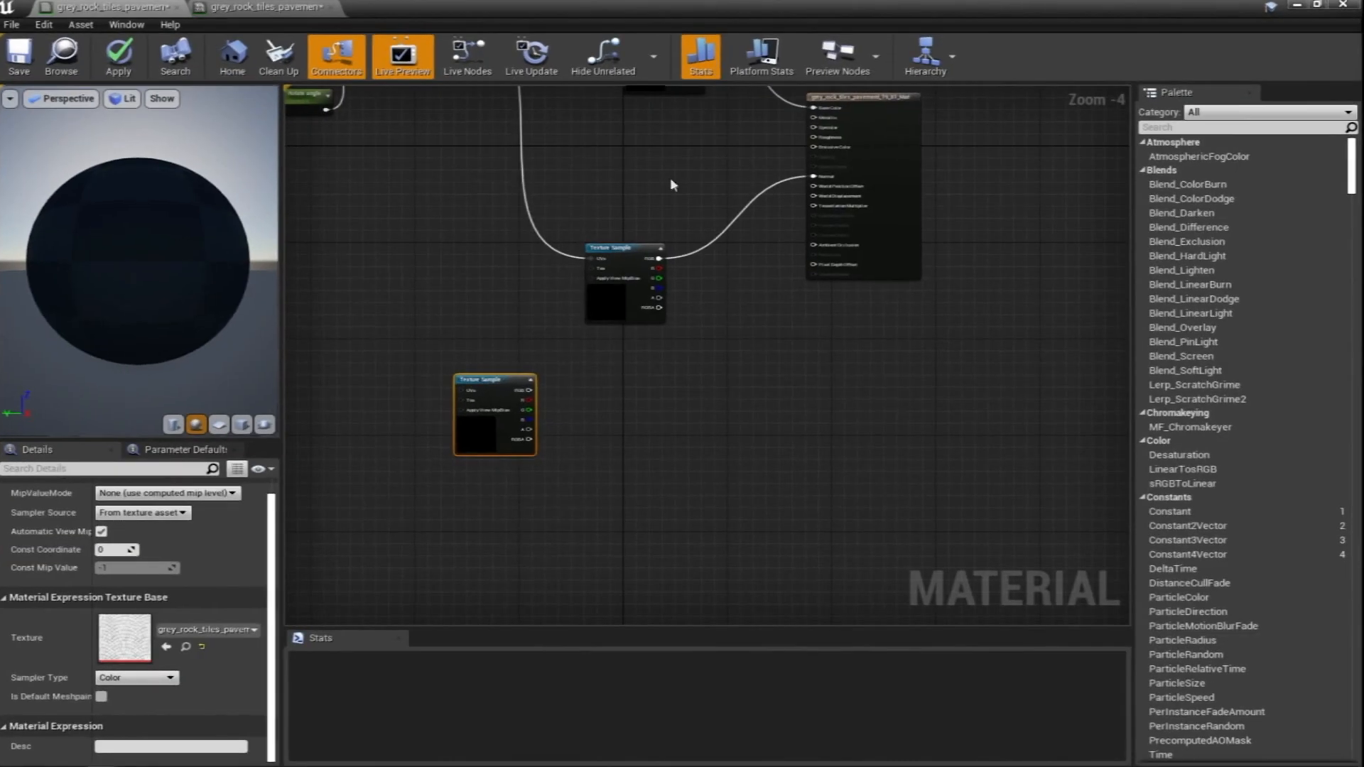
Space out the graph by moving the material output node and the normal map's Texture Sample farther apart
right_click_drag(754, 217, 689, 329)
left_click_drag(814, 221, 957, 282)
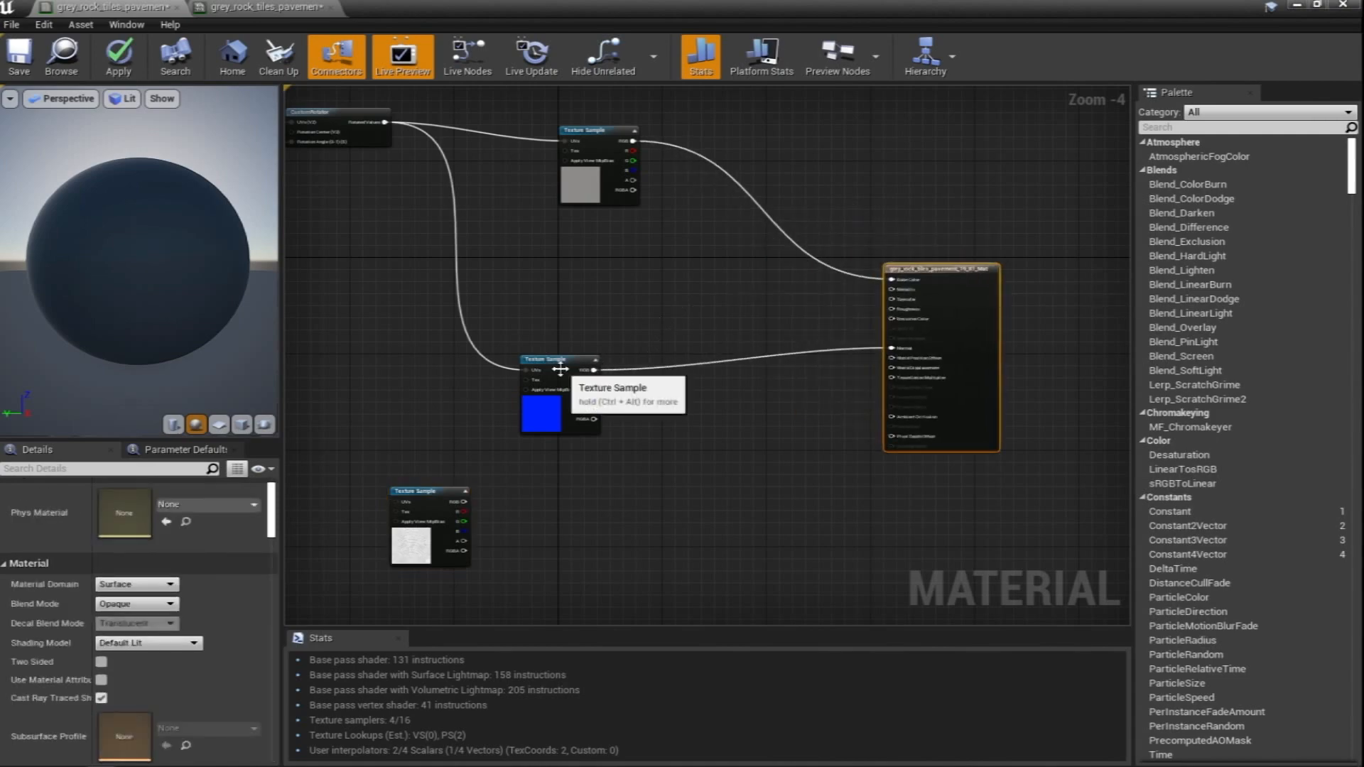
left_click_drag(554, 362, 456, 302)
Examine the height texture in its own texture editor, then close it and return to the material graph
left_click(408, 535)
double_click(142, 643)
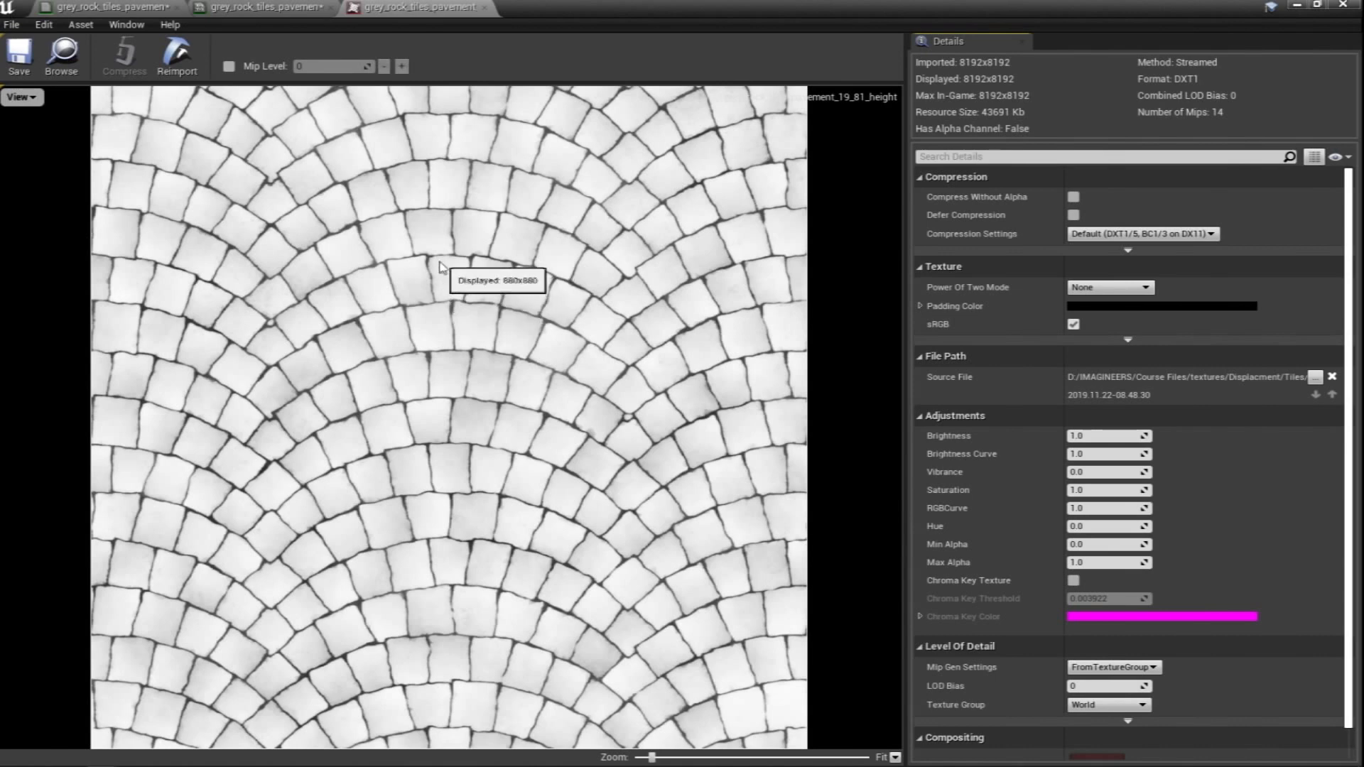
left_click(484, 8)
left_click(121, 11)
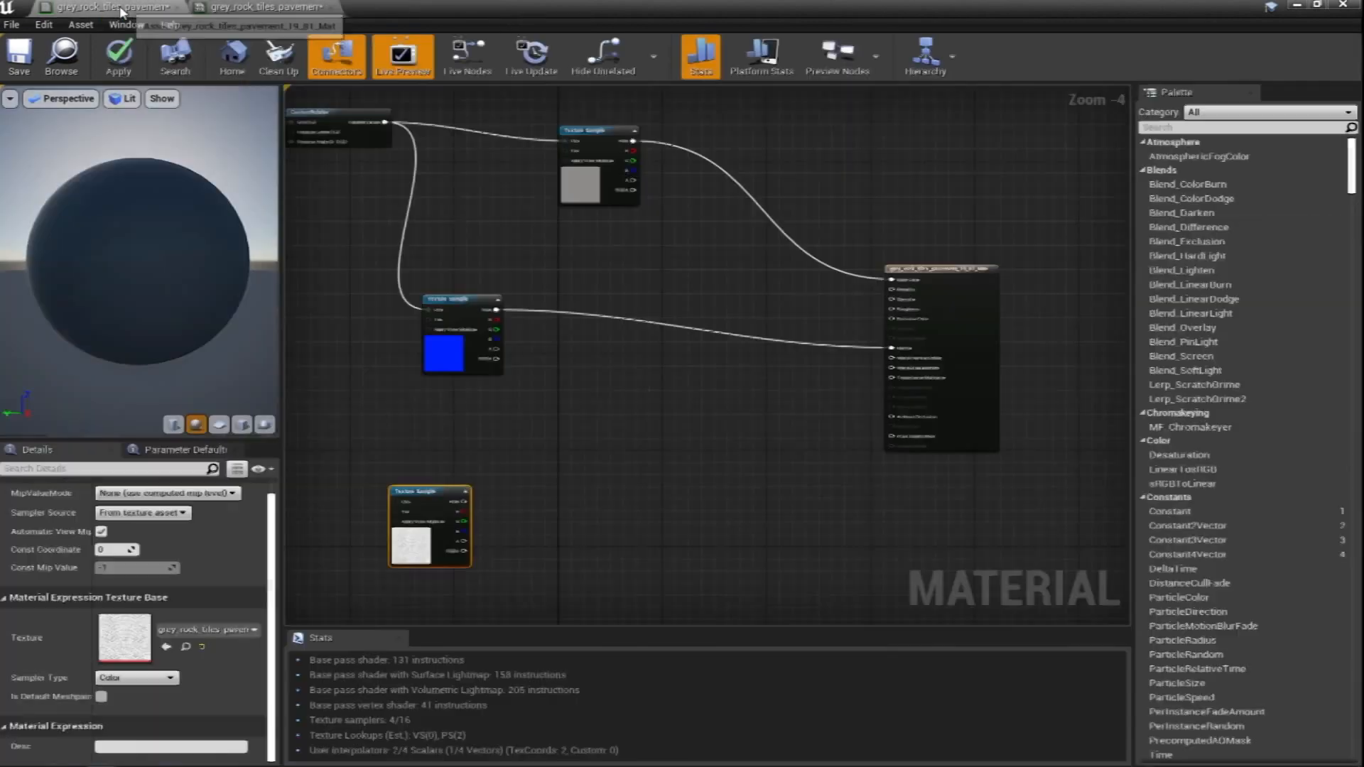
Add a Multiply node and connect the height texture's RGB output to its A input
right_click_drag(454, 497, 636, 429)
scroll(636, 430, "up", 2)
right_click_drag(767, 432, 693, 319)
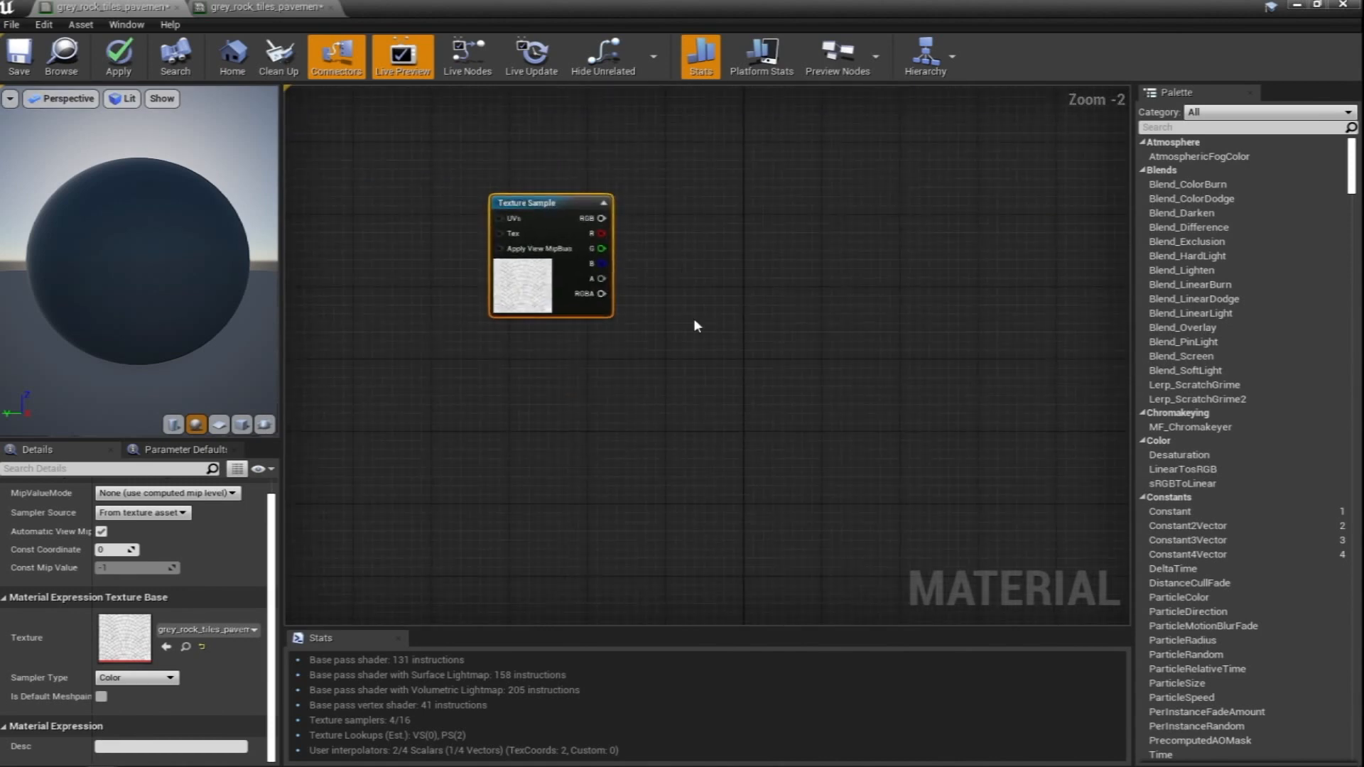
left_click(755, 321)
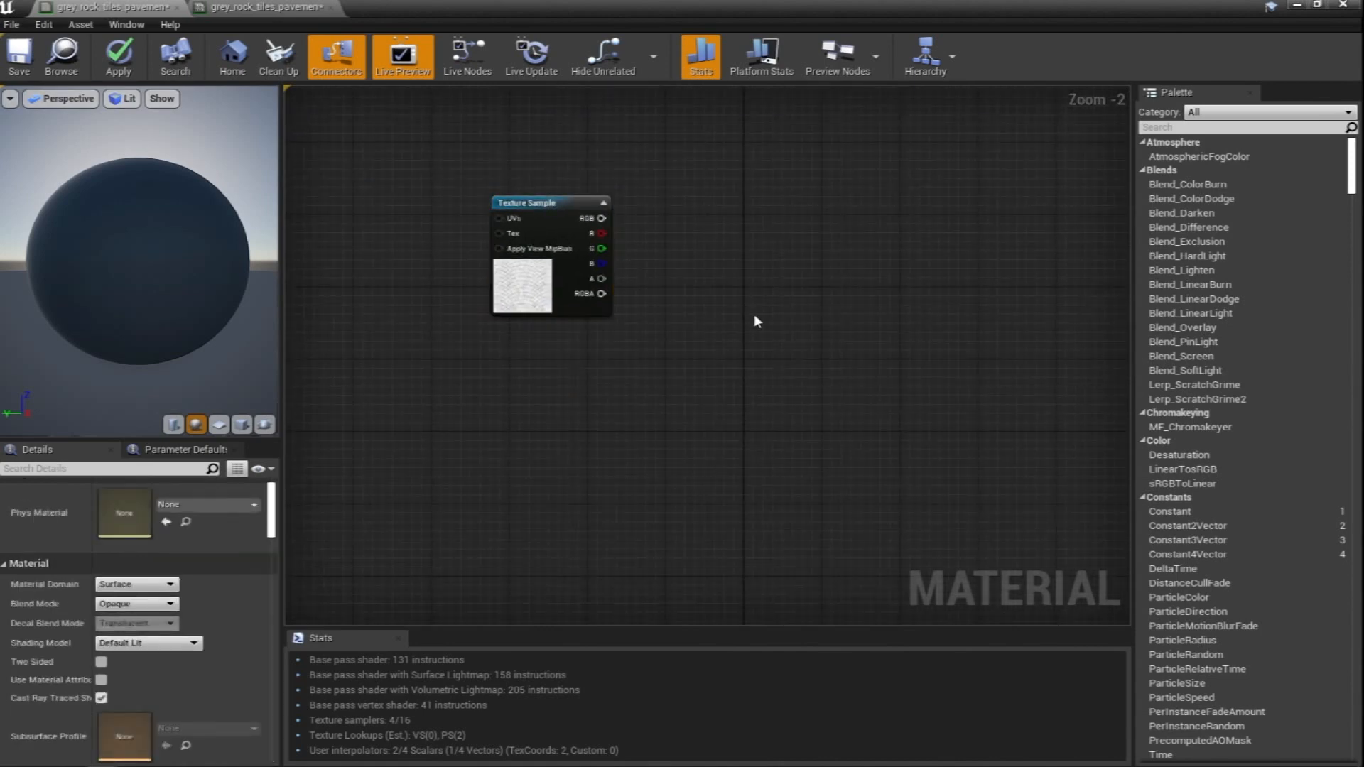
left_click(798, 347)
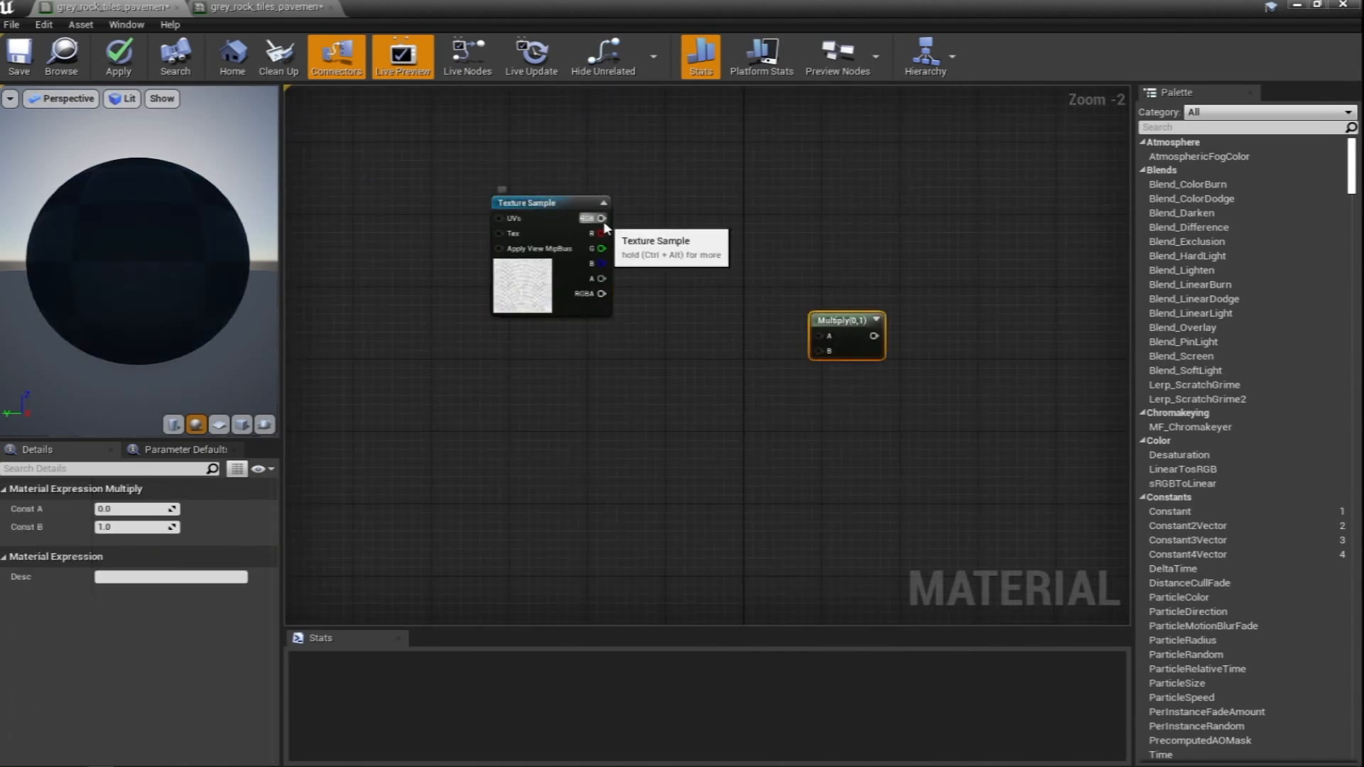
left_click_drag(602, 218, 819, 338)
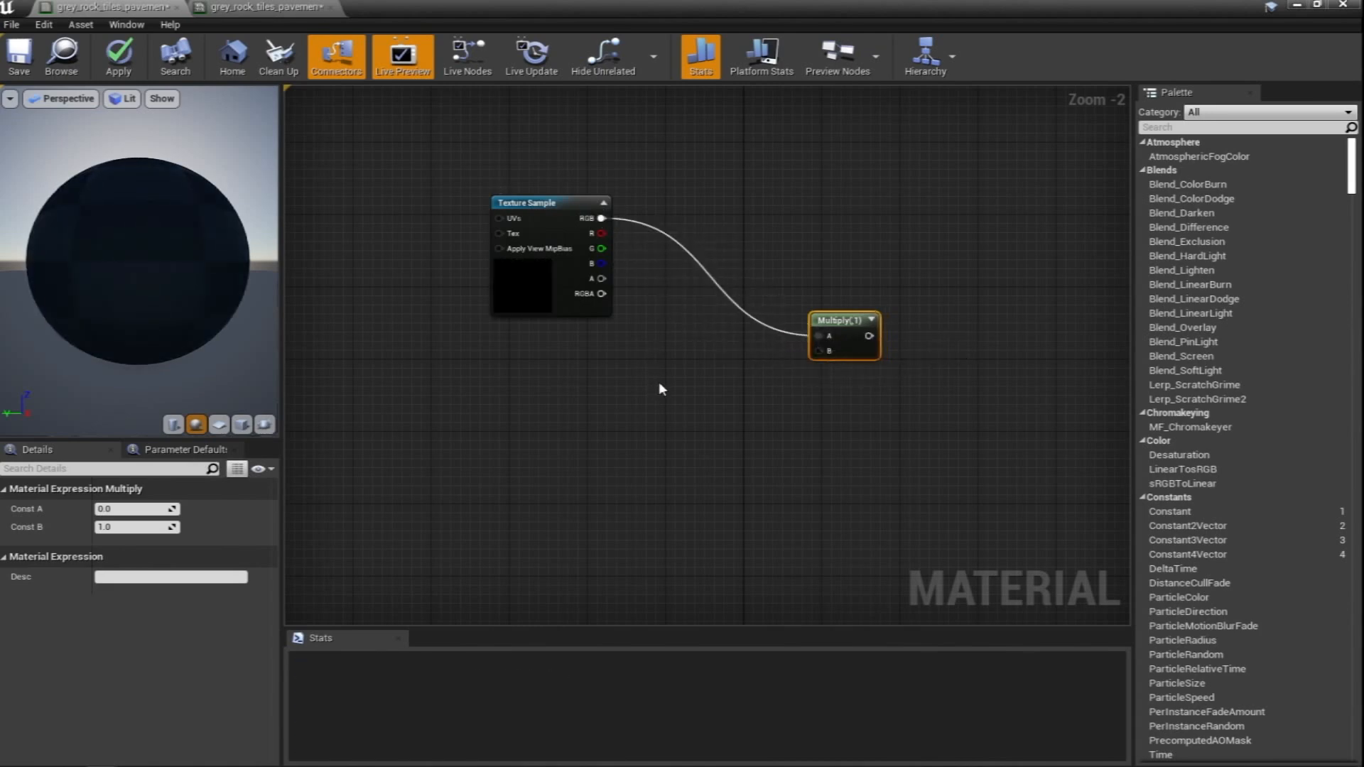
Add a scalar parameter named "Tessellation Strength" and connect it to the Multiply node's B input
left_click(708, 409)
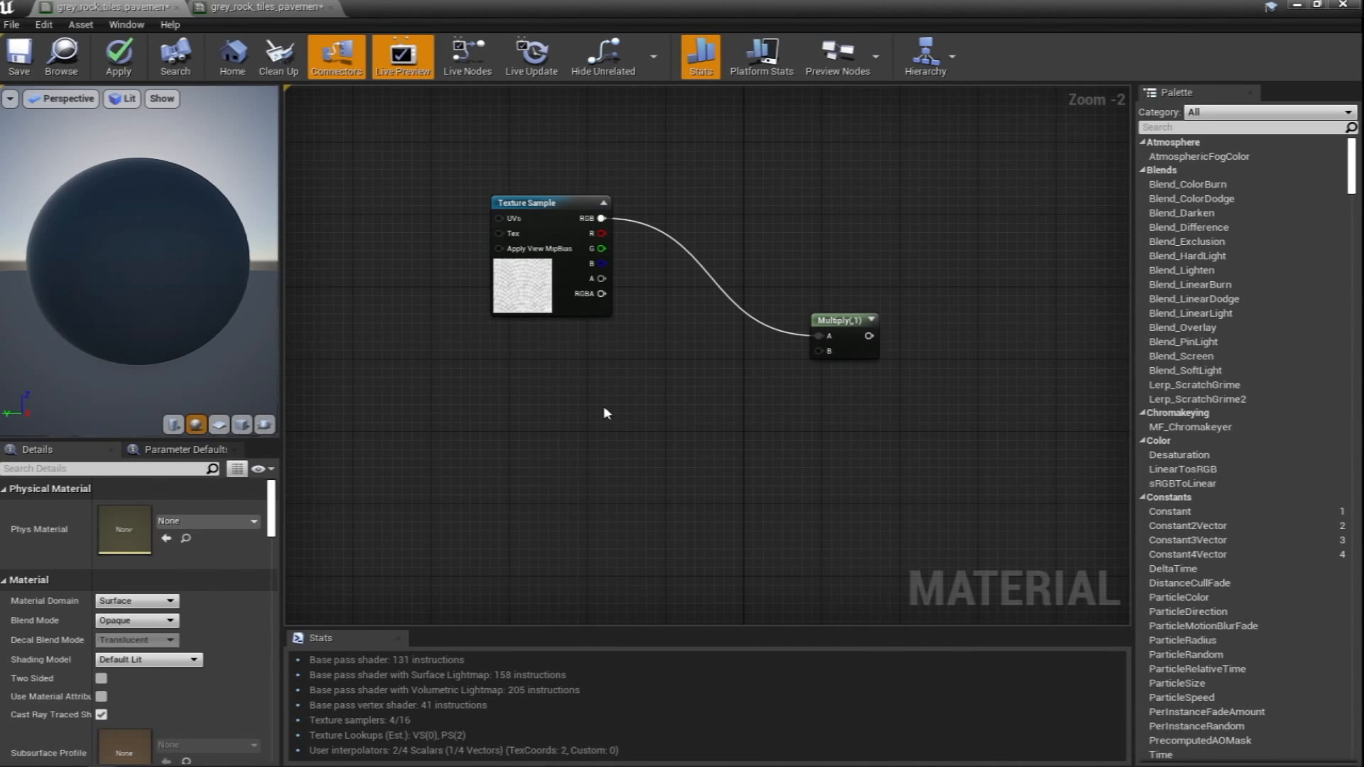
left_click(589, 390)
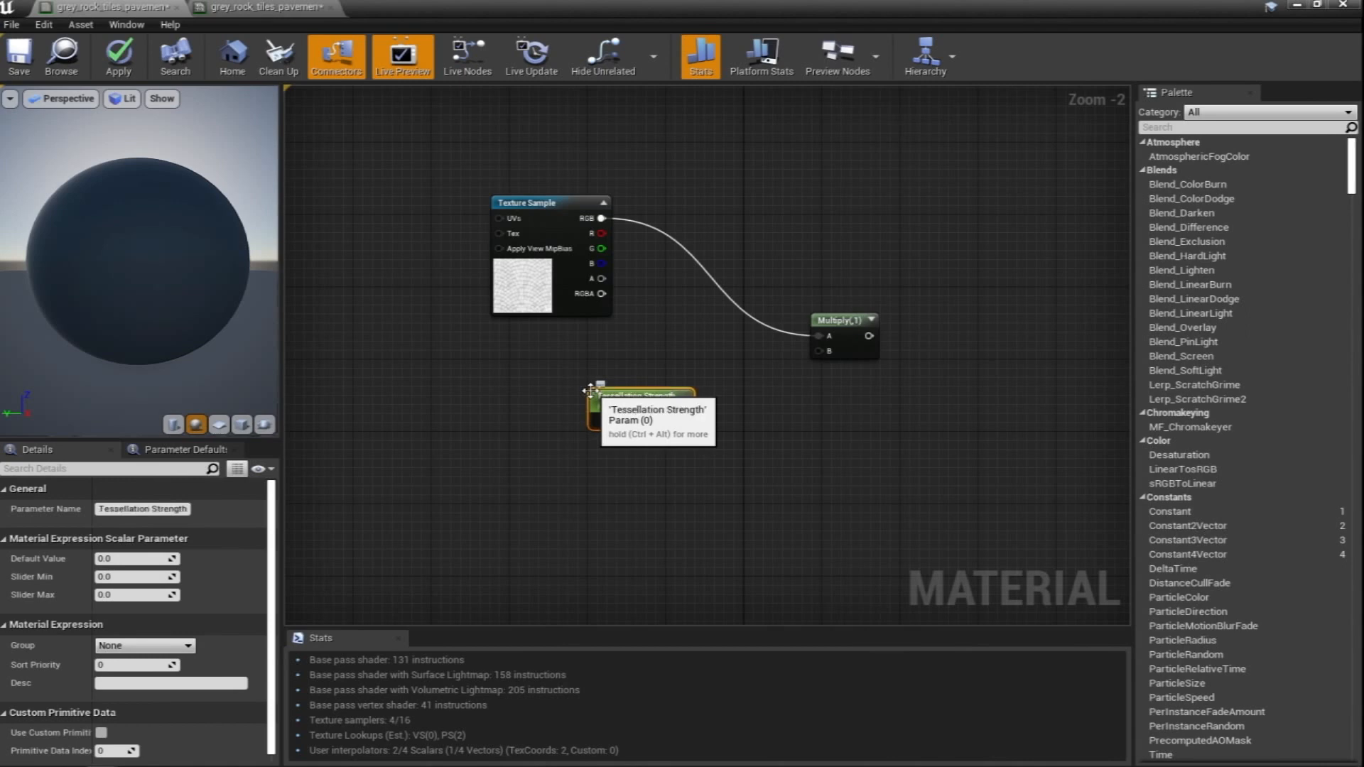
left_click_drag(682, 420, 748, 398)
left_click_drag(816, 351, 819, 347)
Add a second Multiply node beyond the first one, and a VertexNormalWS node above them
right_click_drag(733, 334, 691, 398)
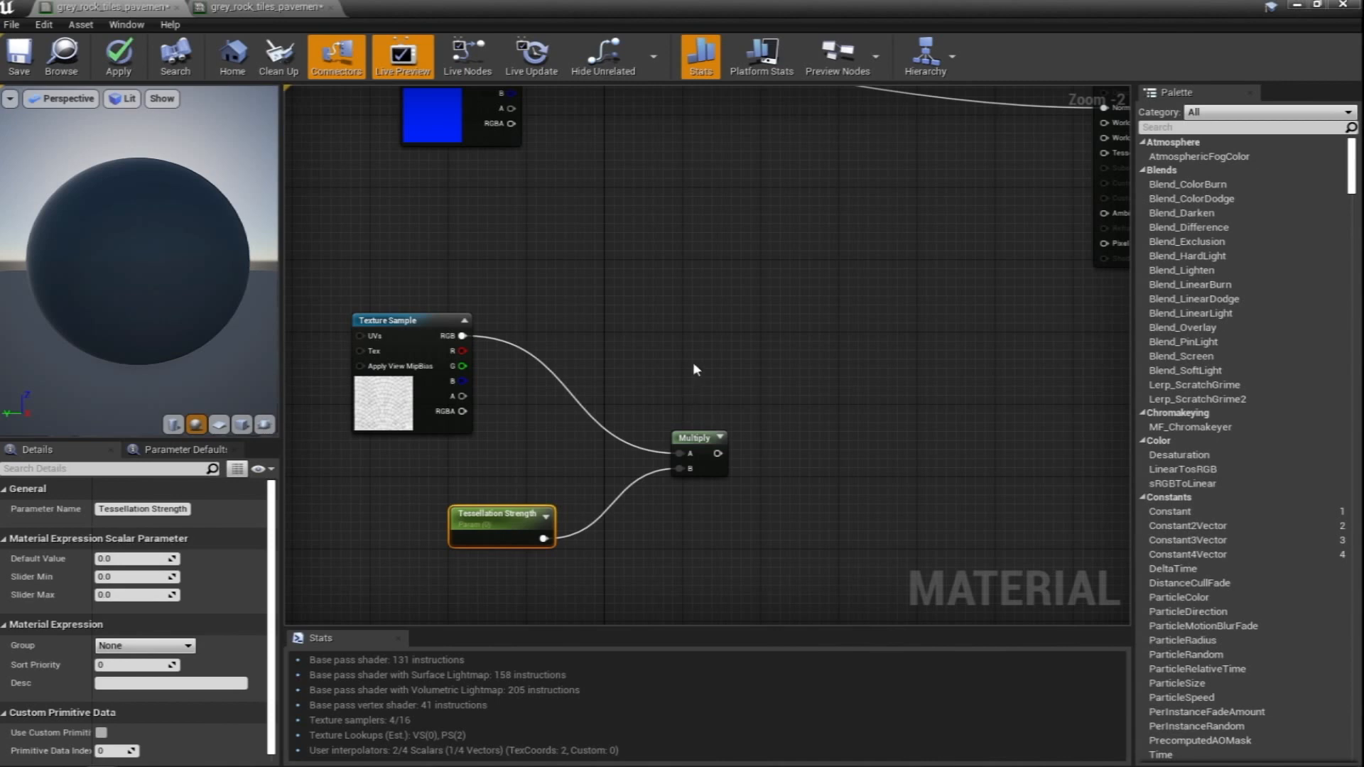
right_click_drag(764, 351, 728, 349)
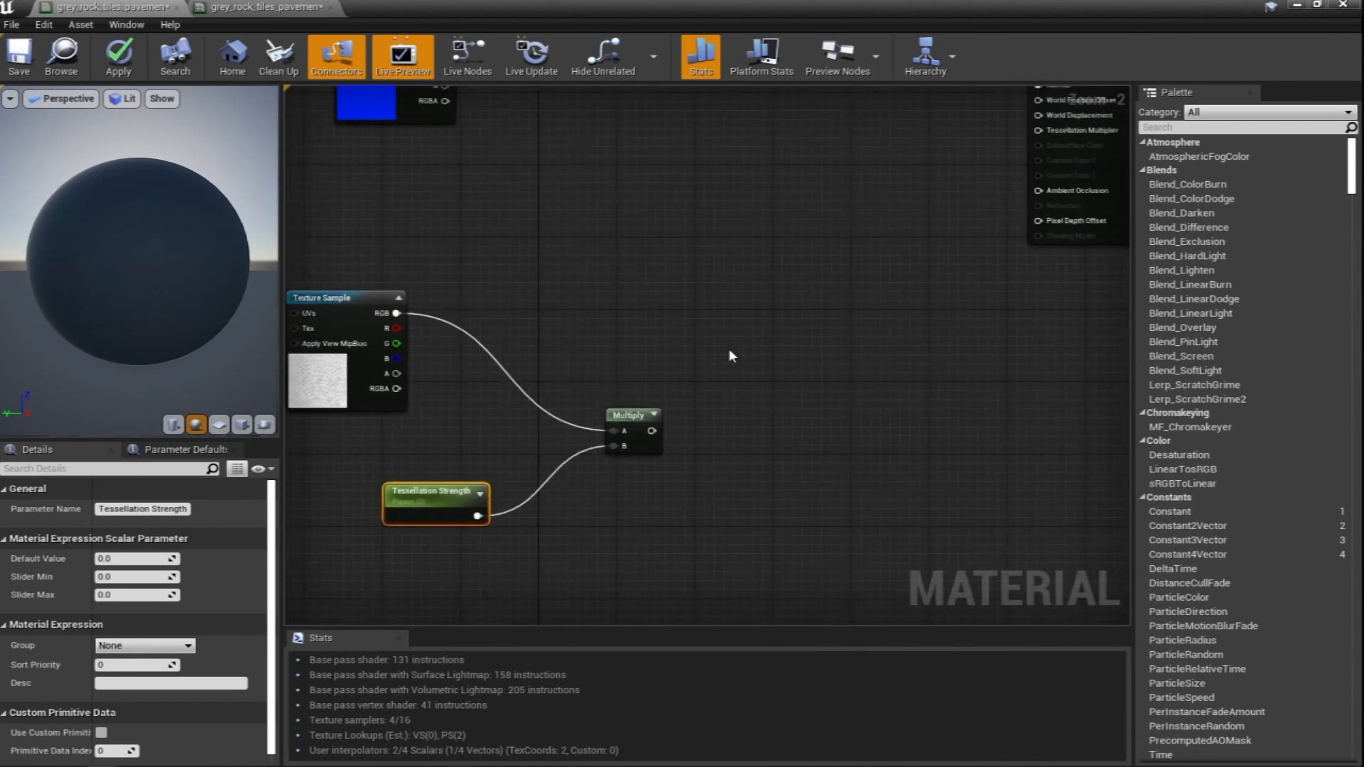
left_click(670, 329)
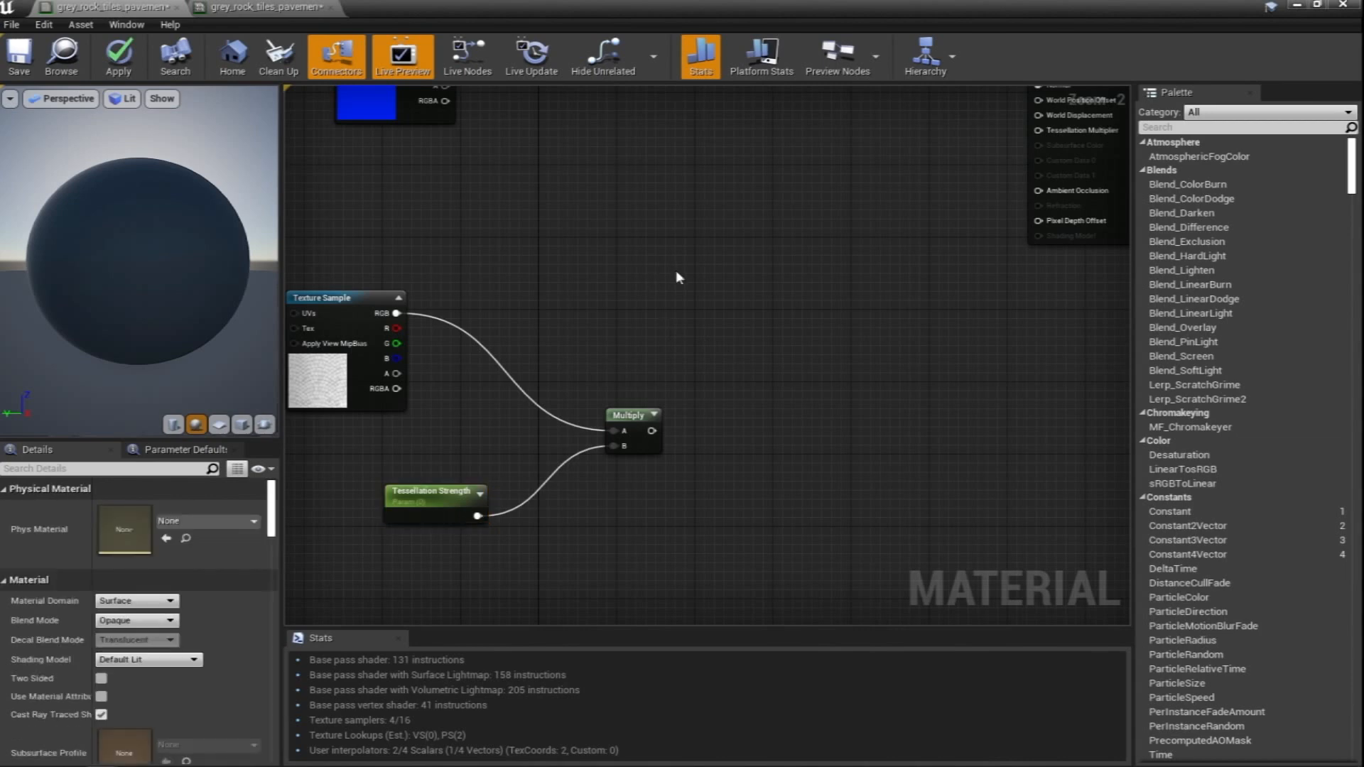
right_click_drag(682, 329, 675, 345)
left_click(793, 374)
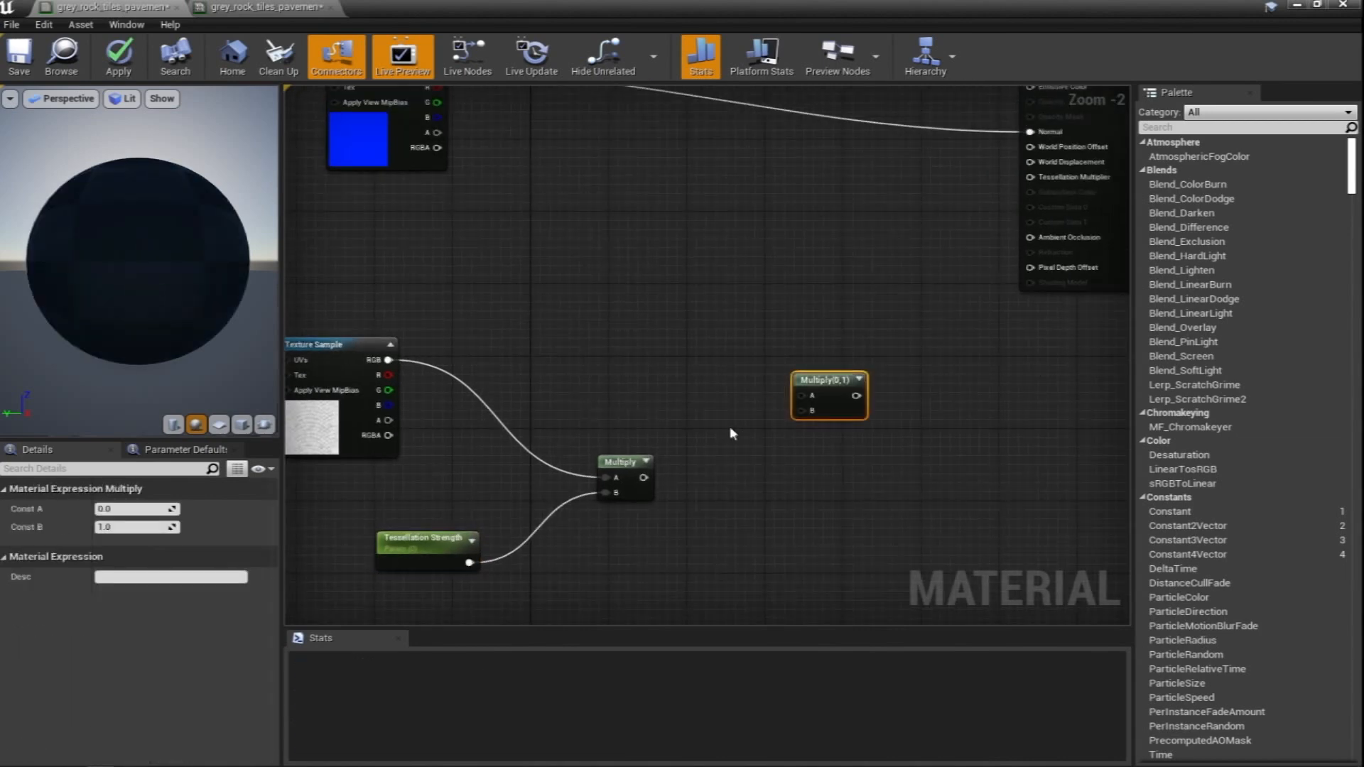
left_click(681, 328)
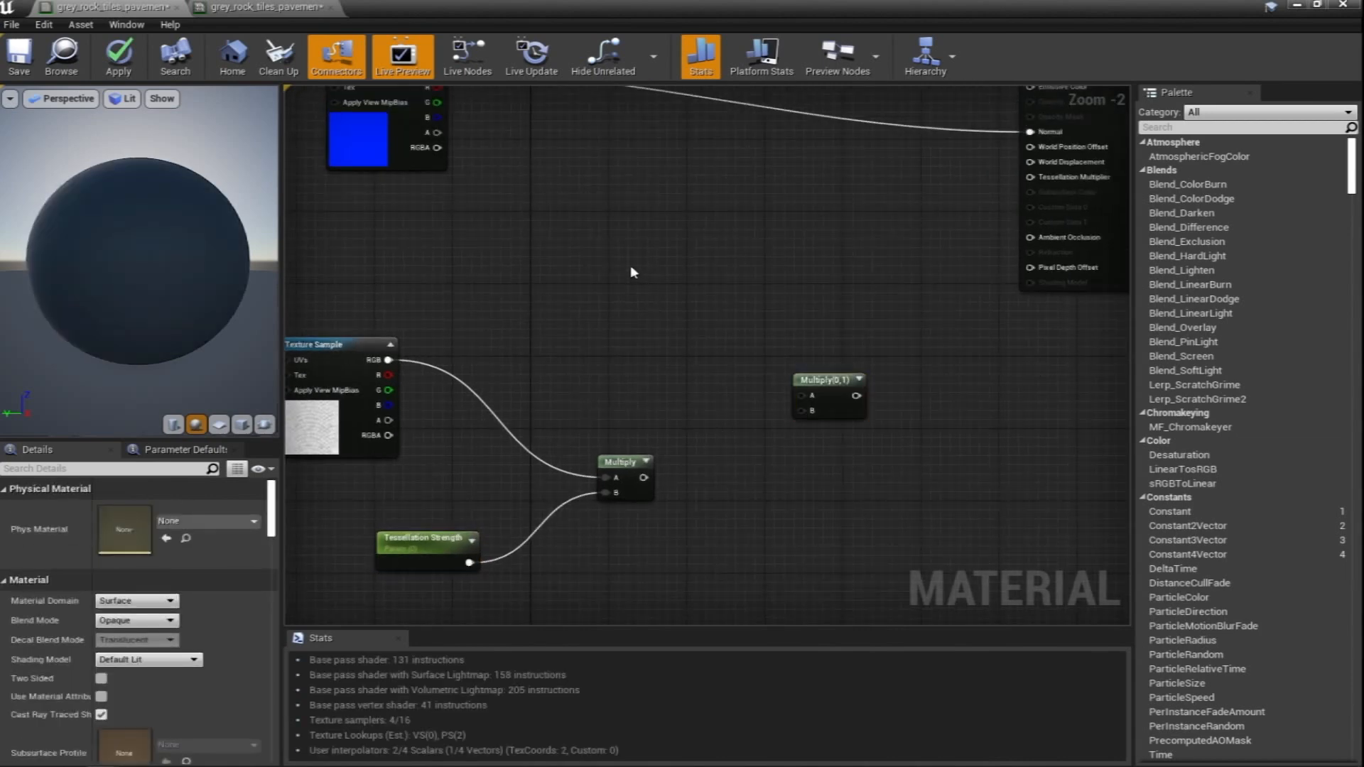
right_click(629, 267)
type("vertext")
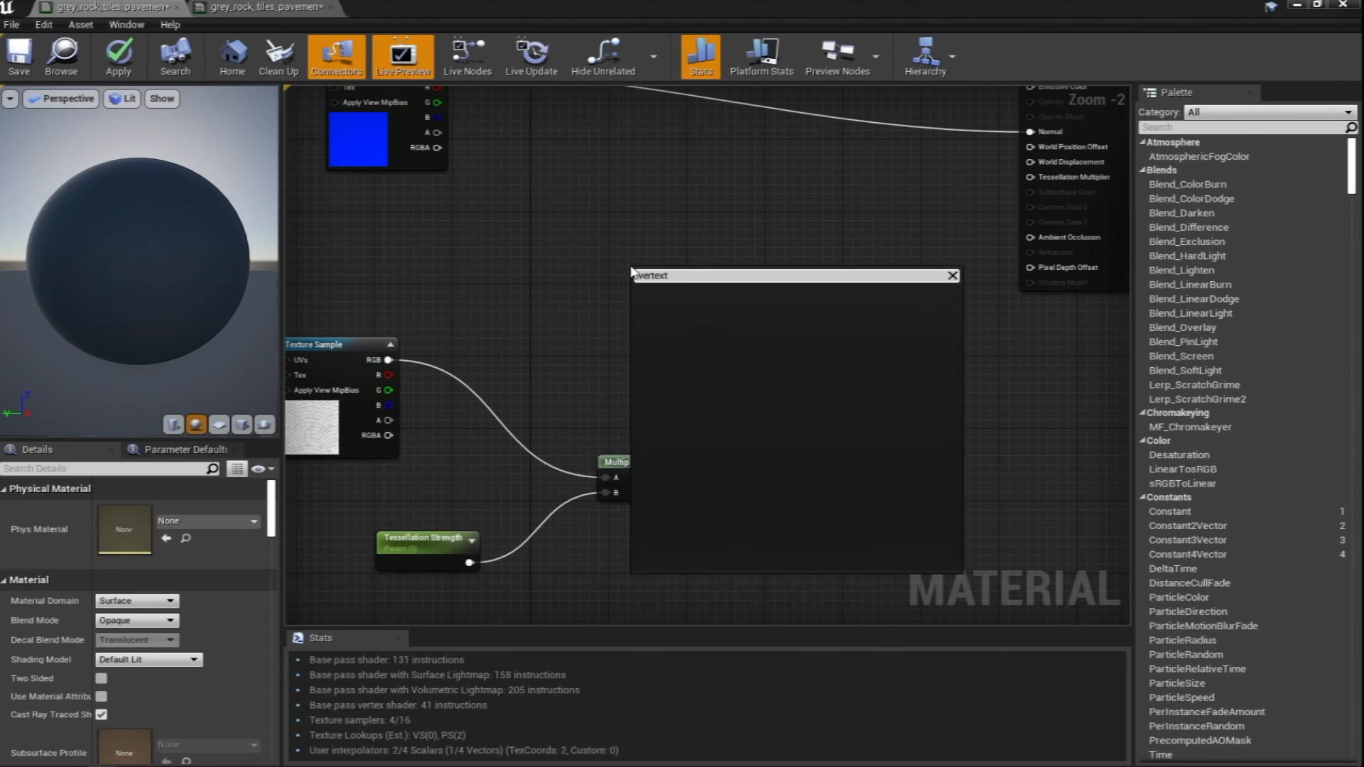
key("BackSpace")
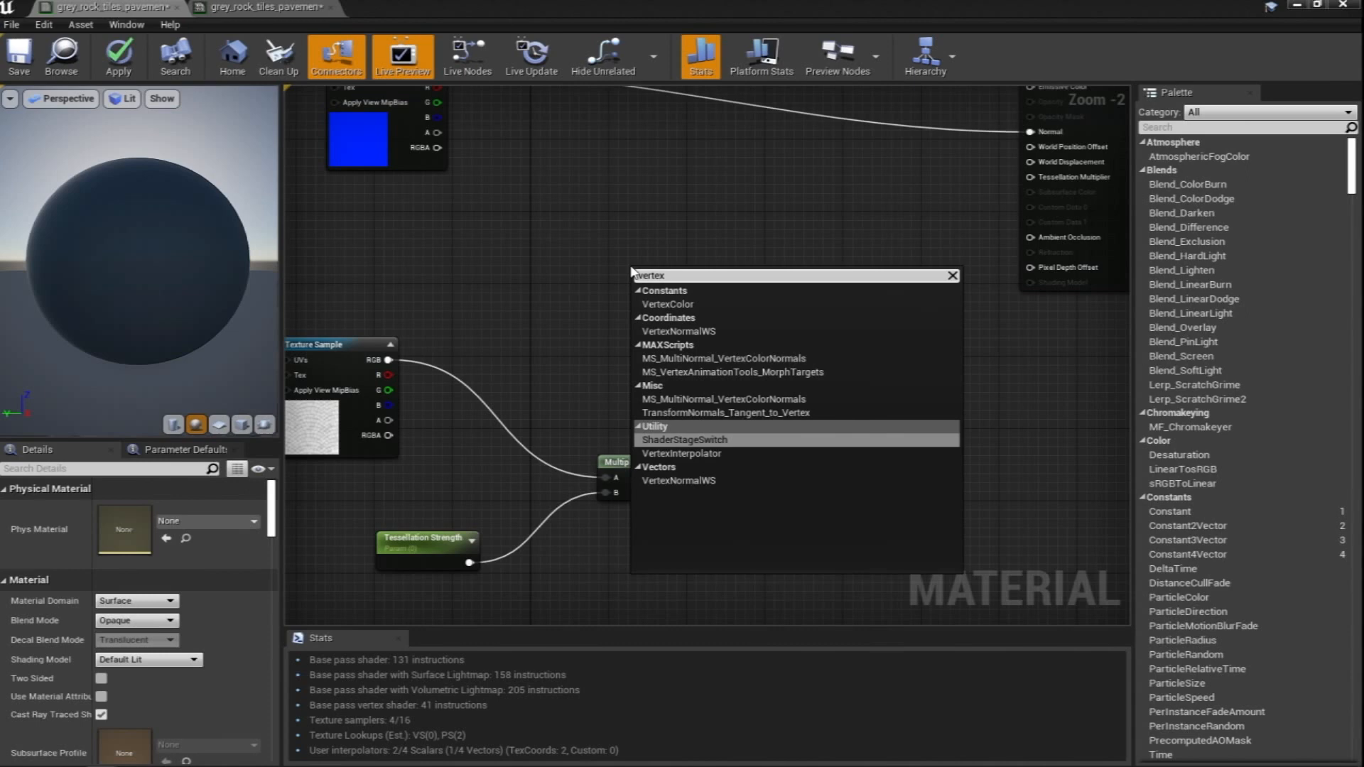
left_click(679, 330)
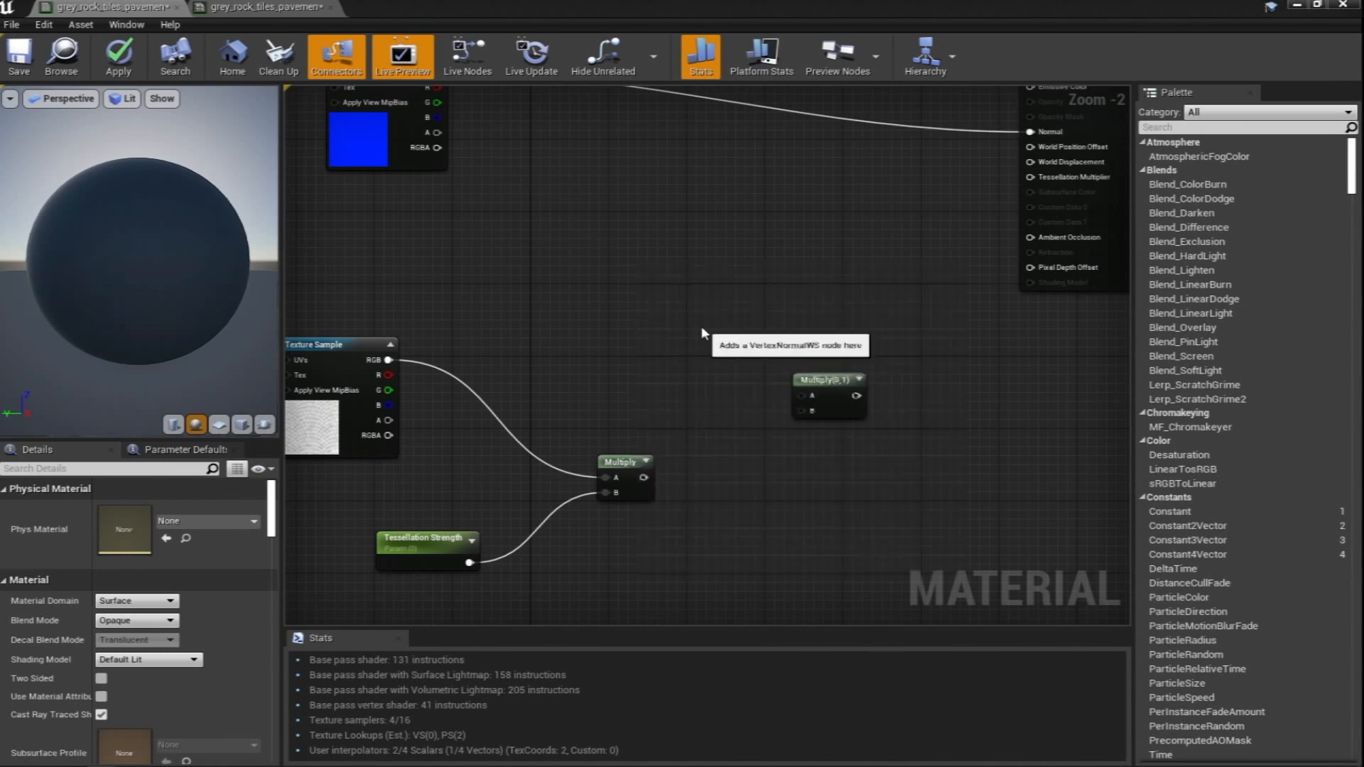
Connect VertexNormalWS to A and the first Multiply to B of the second Multiply, and add a third Multiply node beyond it
left_click_drag(643, 478, 833, 392)
left_click_drag(736, 334, 821, 389)
left_click(874, 520)
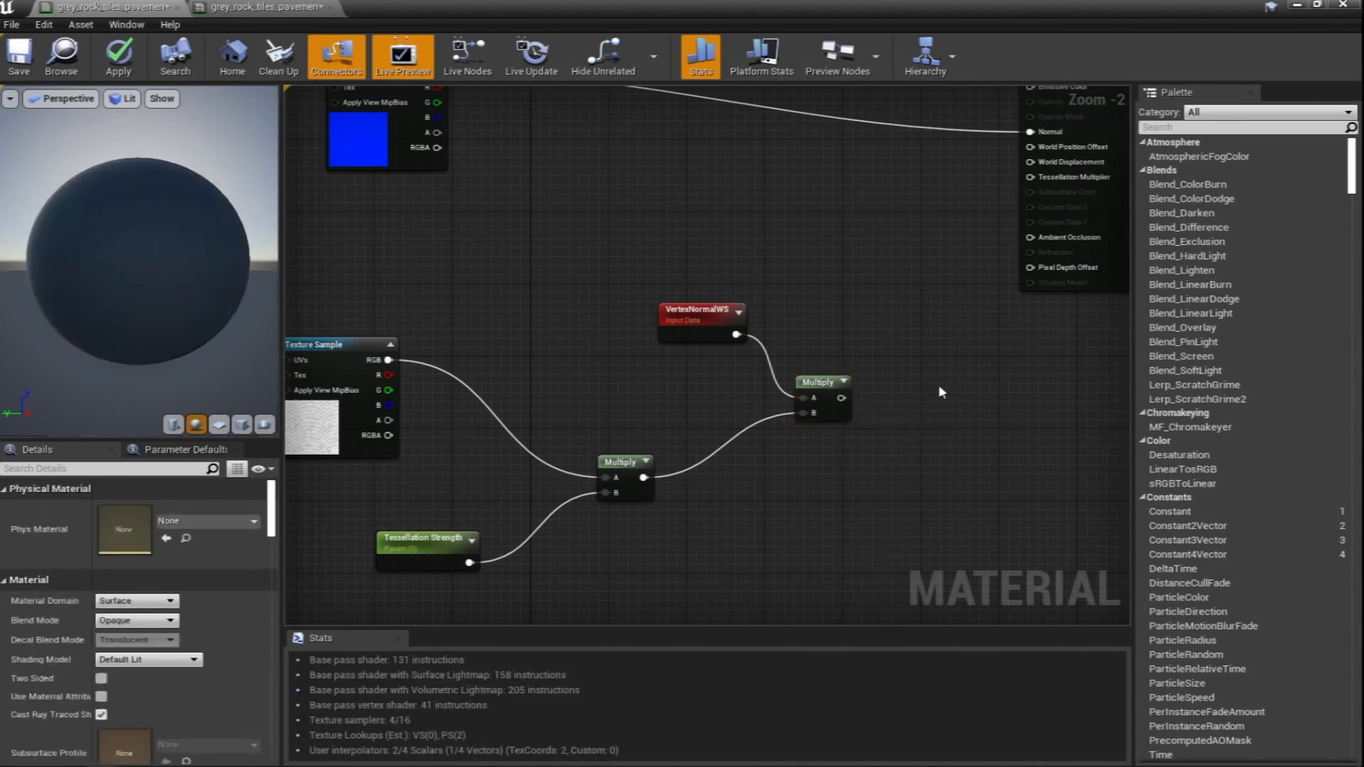
left_click(961, 399)
left_click(804, 490)
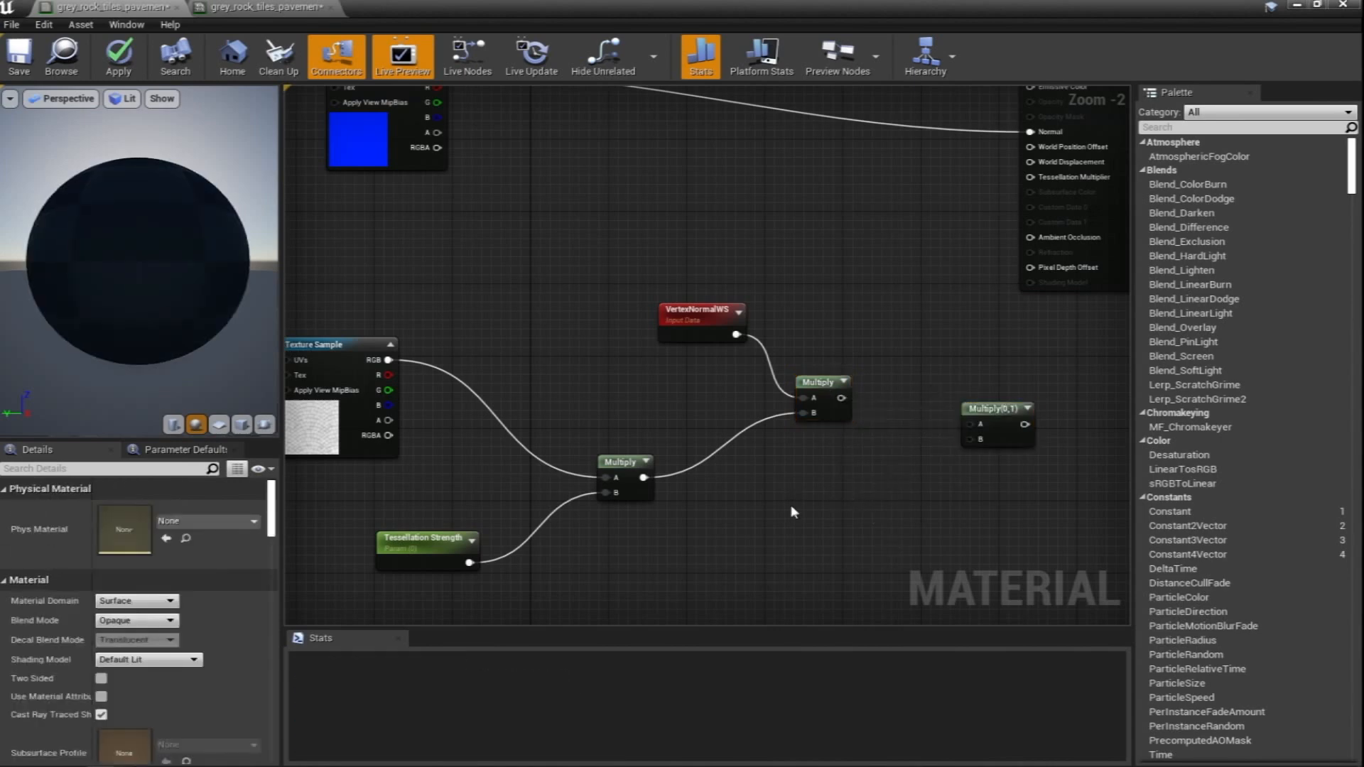
left_click(812, 513)
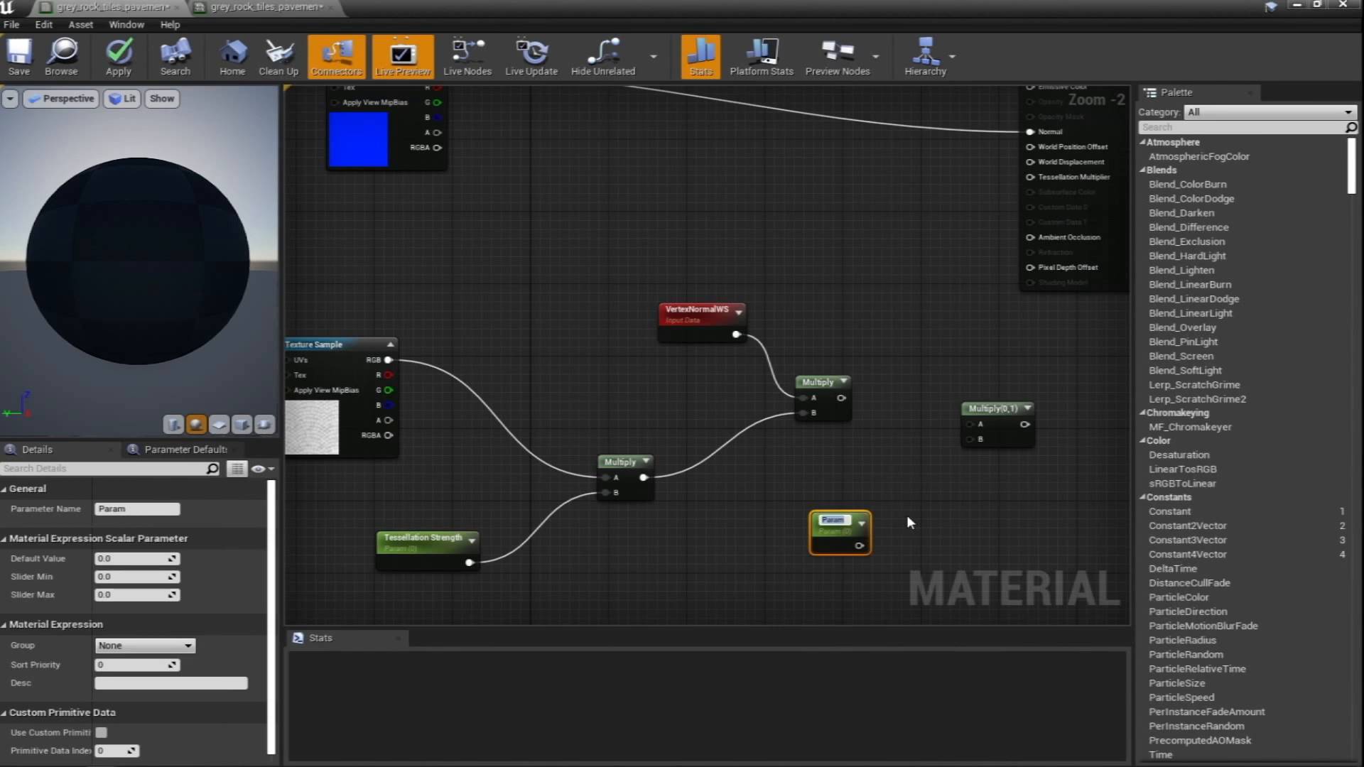
type("object")
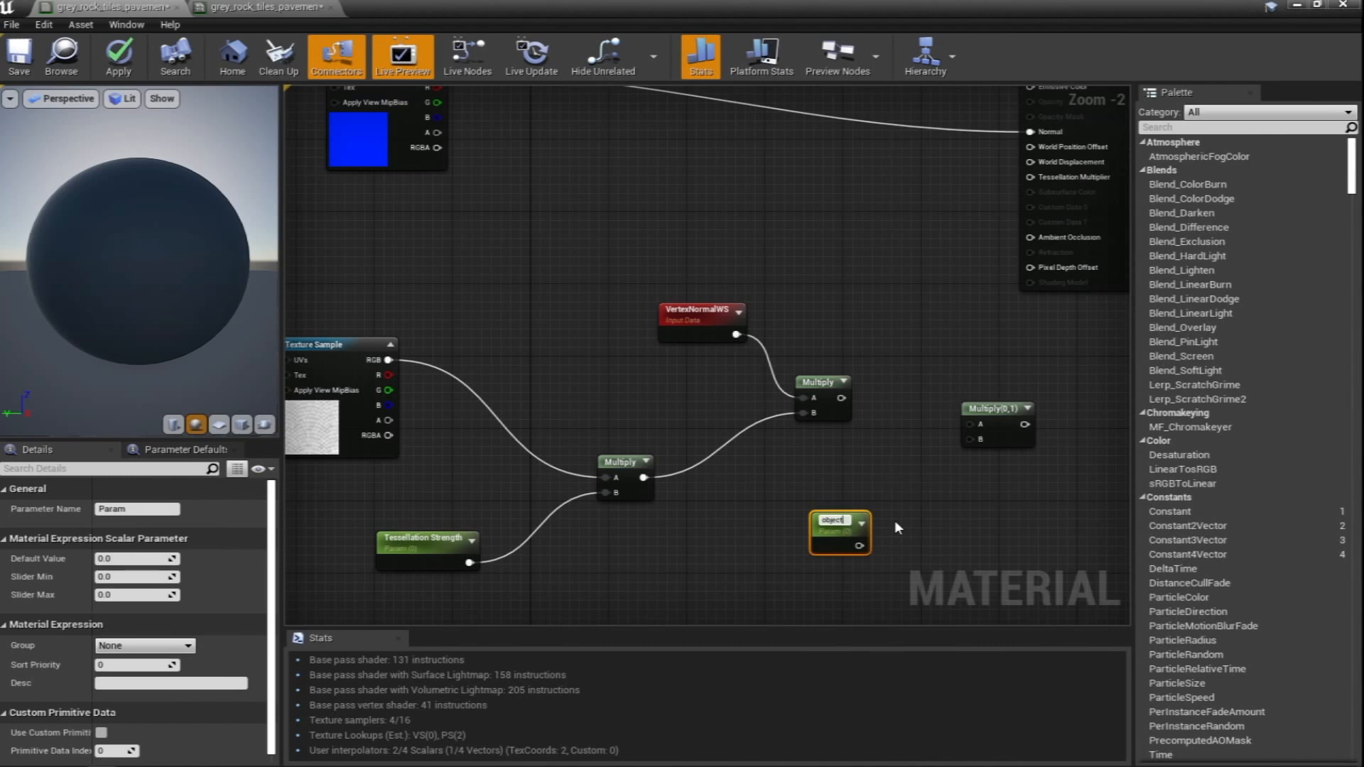
left_click_drag(914, 497, 661, 618)
left_click_drag(905, 447, 775, 551)
key("Delete")
Add an ObjectRadius node below the gap between the second and third Multiply nodes
right_click(826, 438)
type("obj")
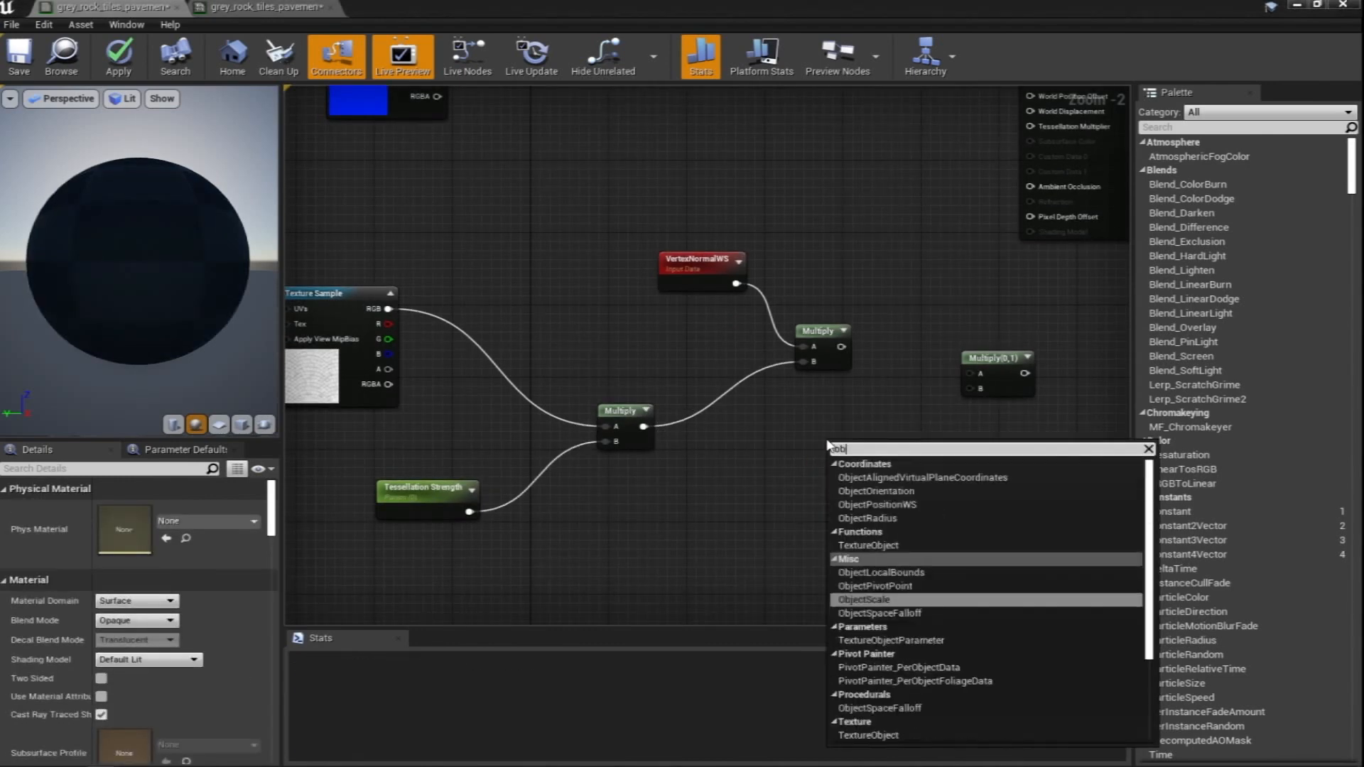
type("ect")
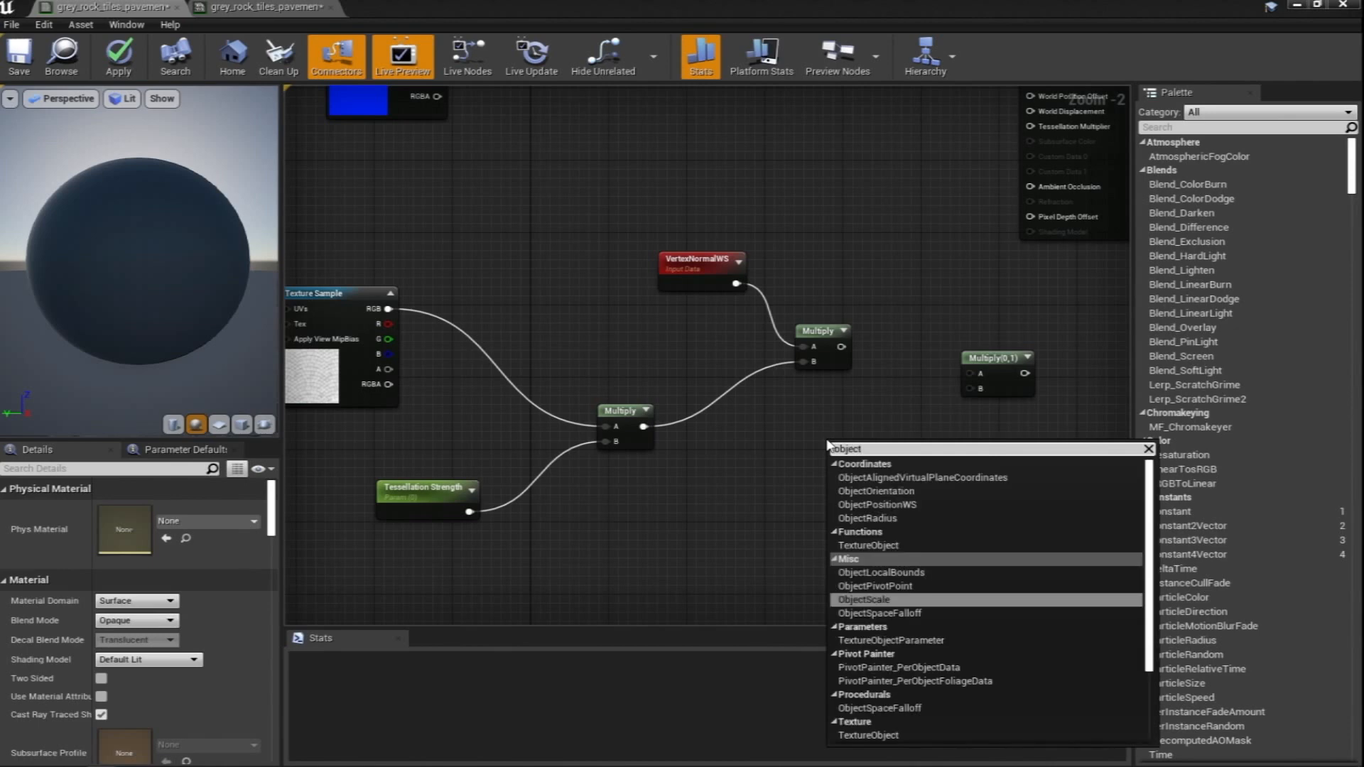
type("ra")
left_click(846, 478)
Connect the second Multiply to A and ObjectRadius to B of the third Multiply, and its output to World Displacement
right_click_drag(883, 387, 847, 404)
left_click_drag(804, 364, 936, 390)
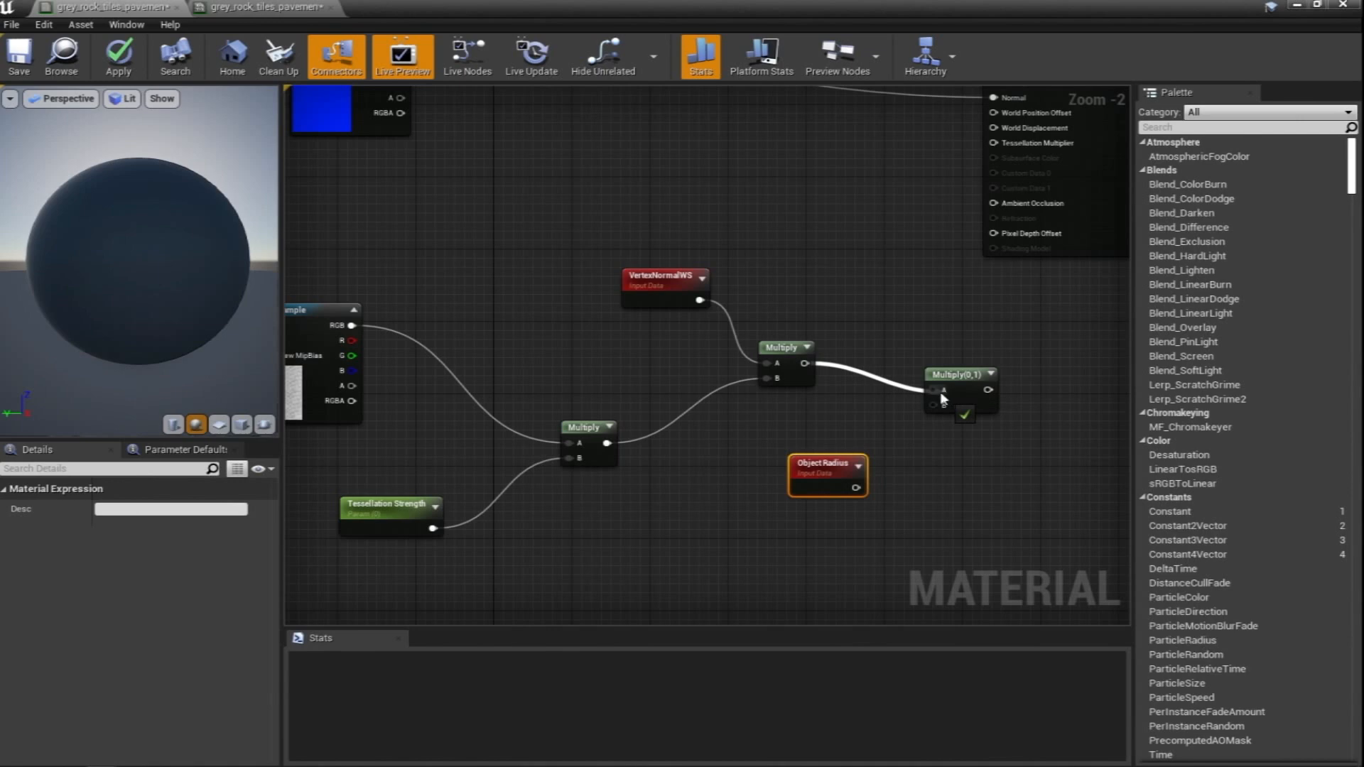
left_click_drag(855, 487, 943, 405)
right_click_drag(944, 405, 831, 471)
left_click_drag(838, 461, 863, 201)
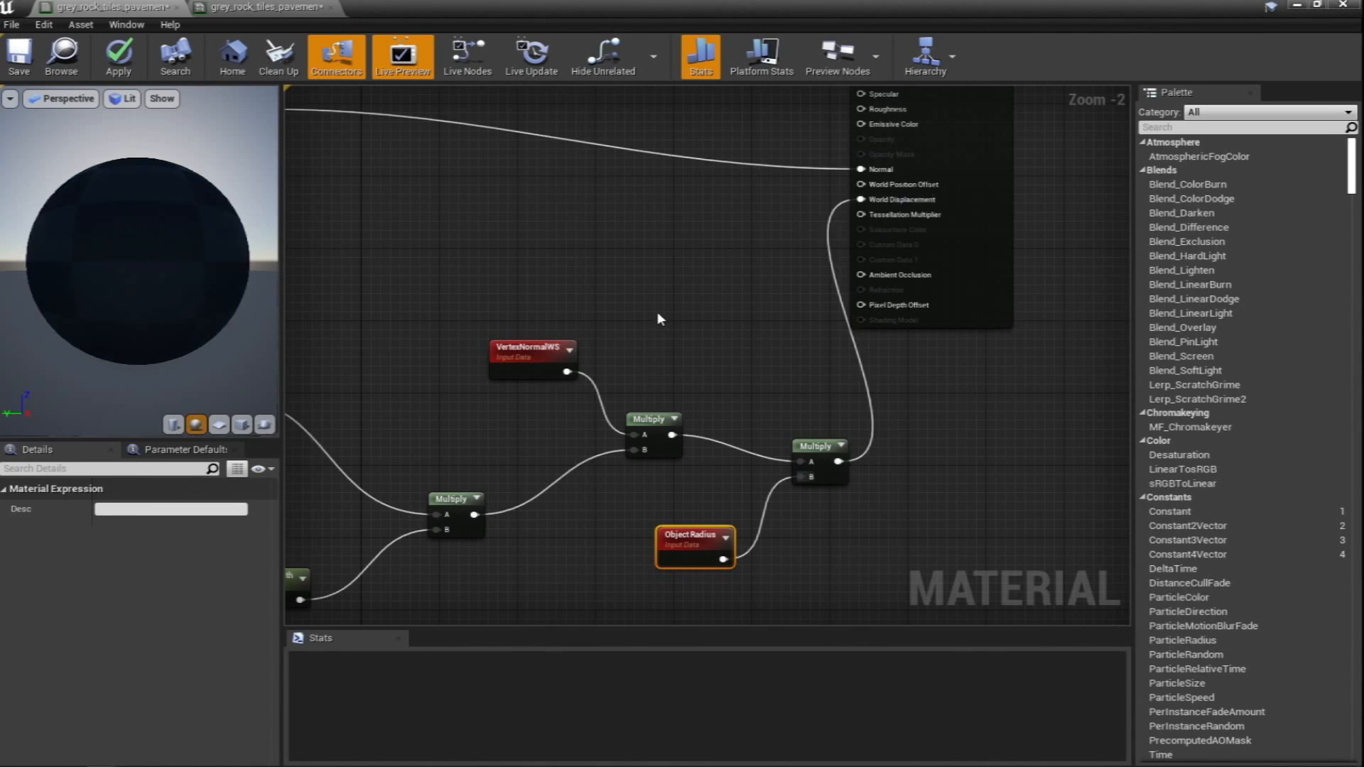
Add a scalar parameter named "Tessellation amount" and connect it to the material's Tessellation Multiplier input
right_click_drag(487, 274, 633, 270)
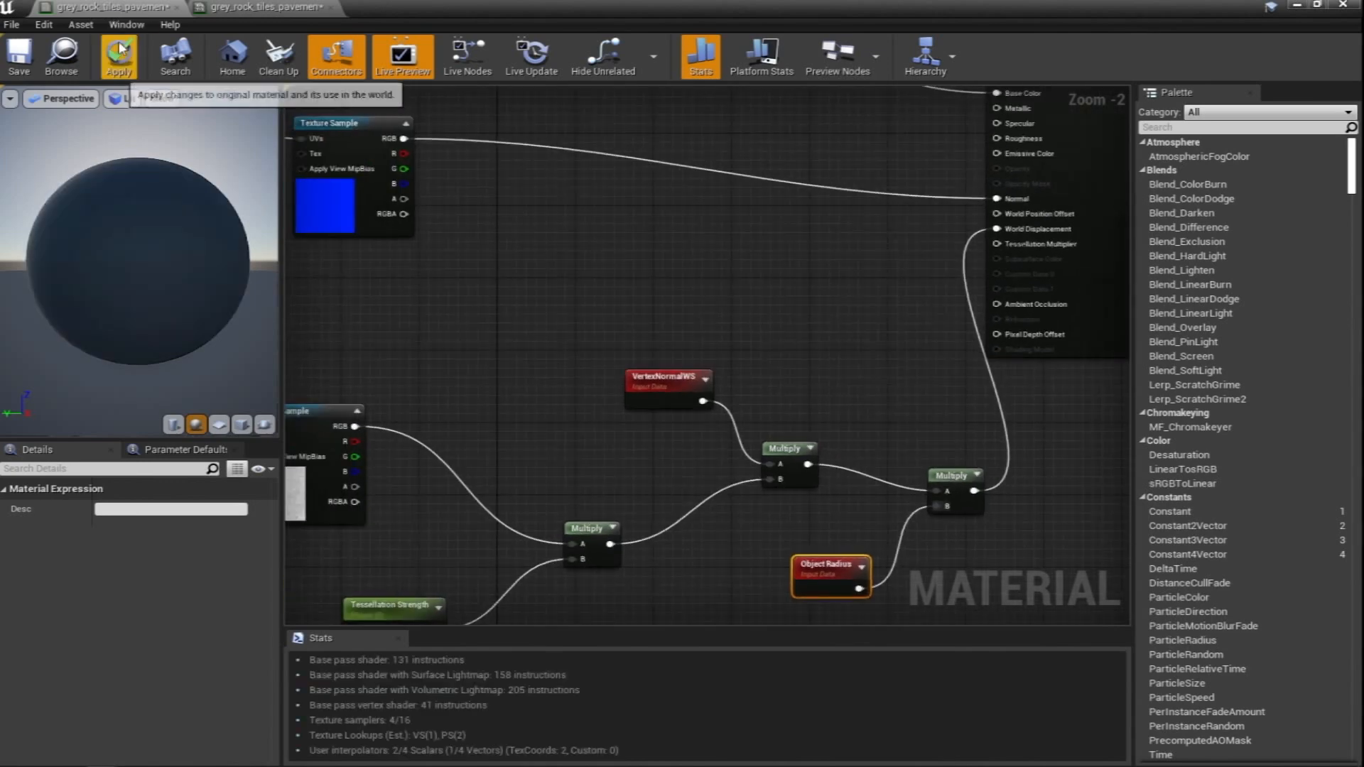
left_click(722, 241)
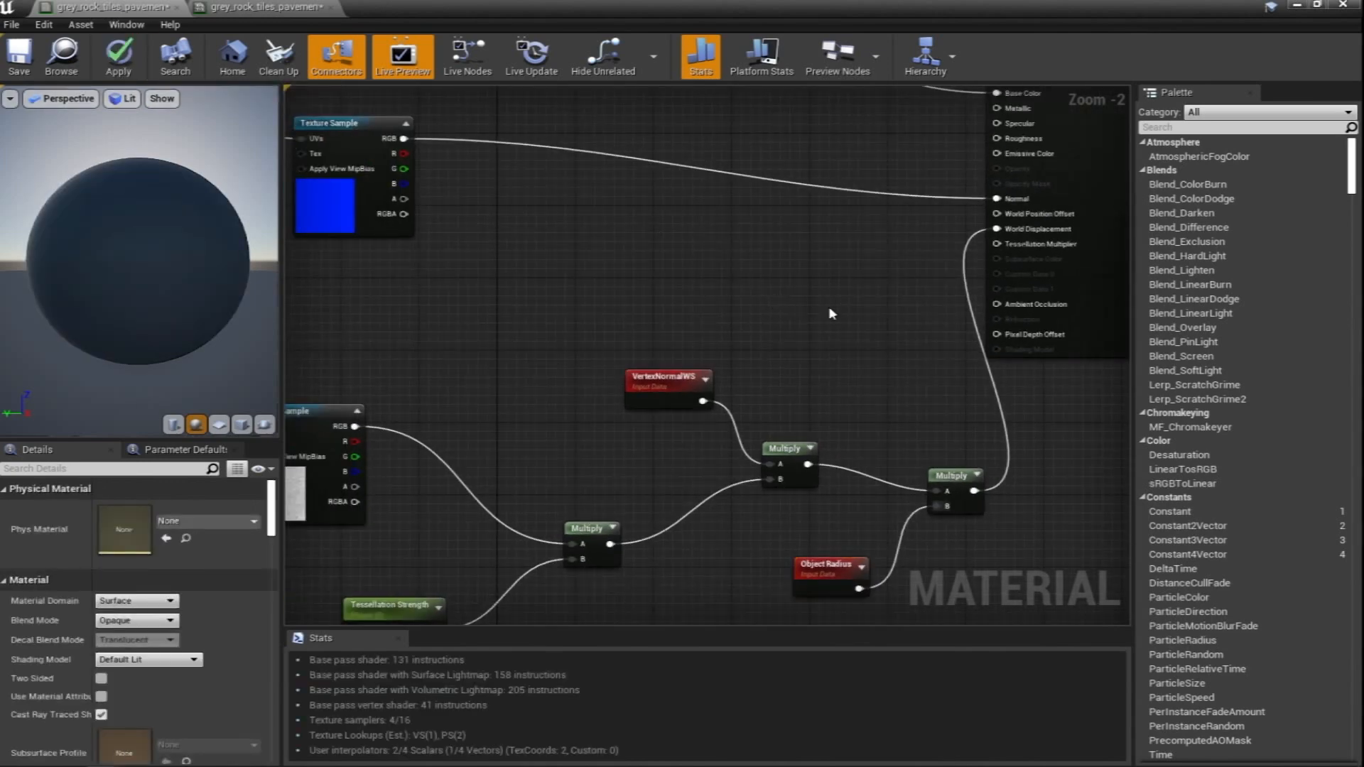
left_click(832, 314)
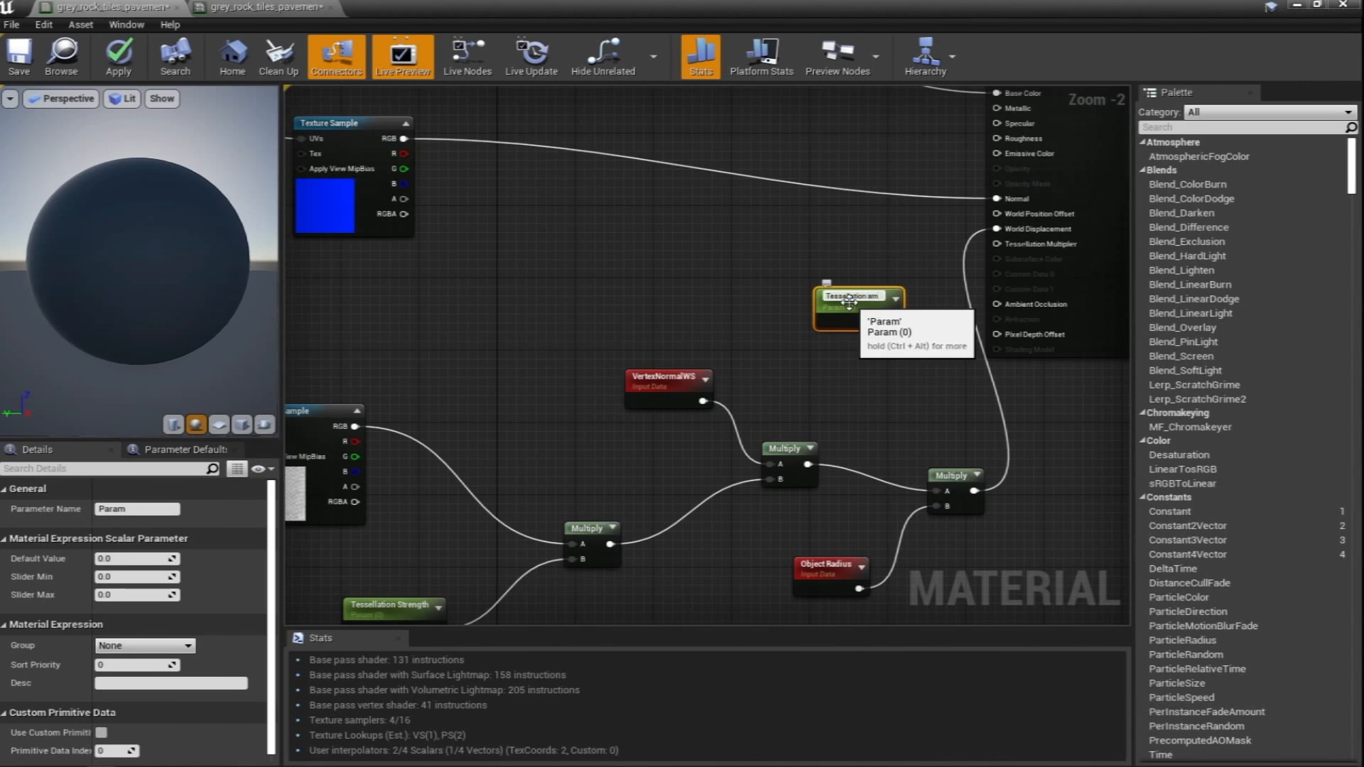
key("Return")
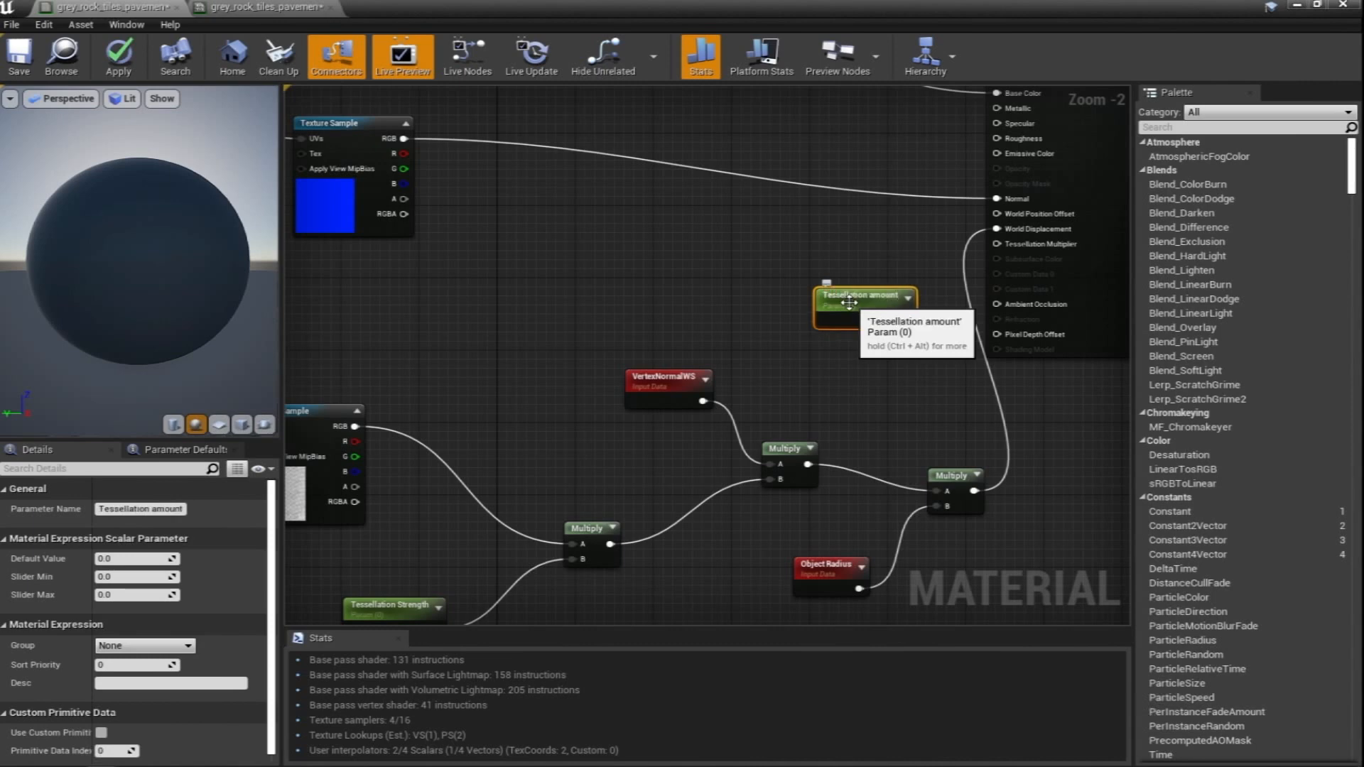
scroll(827, 334, "up", 2)
left_click_drag(829, 340, 956, 235)
right_click_drag(808, 263, 897, 238)
Set the default value of the Tessellation amount parameter to 1
double_click(887, 281)
left_click(143, 560)
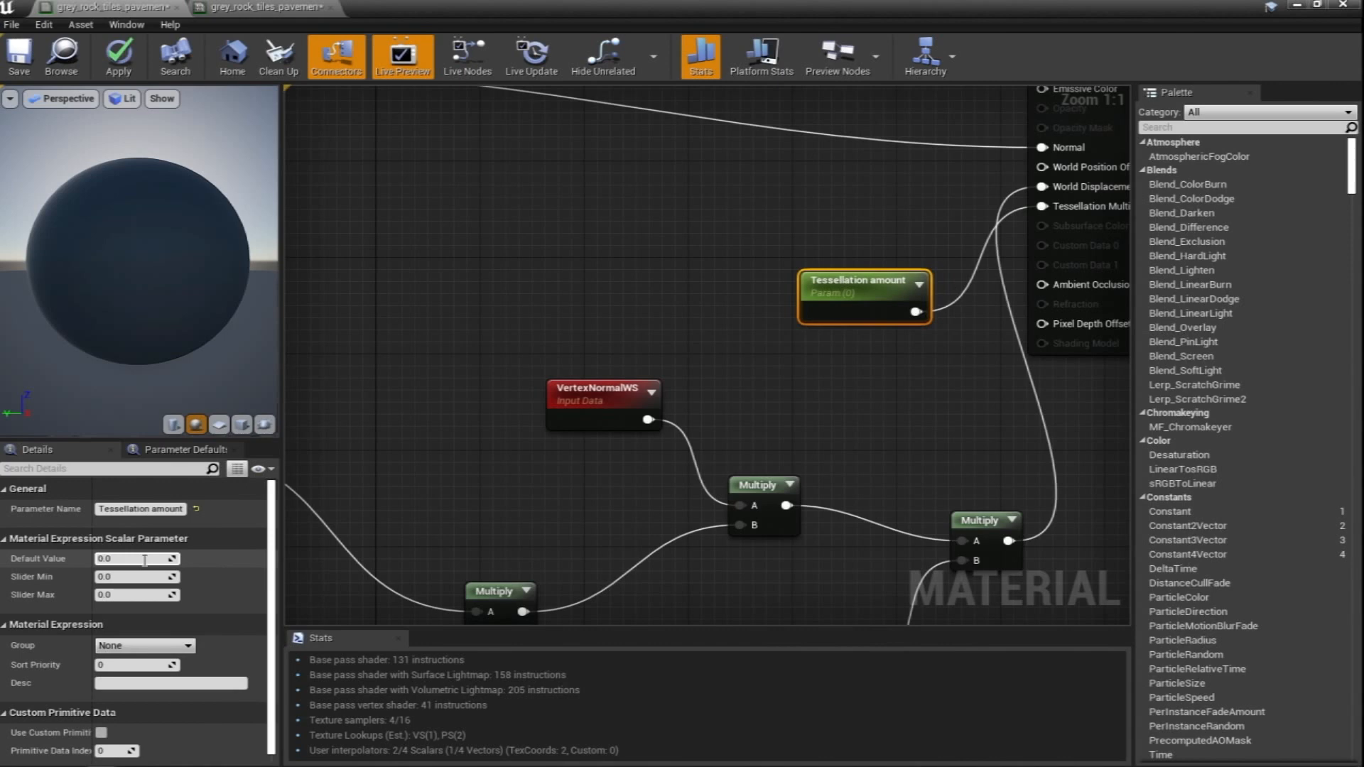
type("1")
key("Return")
left_click(522, 305)
Set the default value of the Tessellation Strength parameter to 0.5
scroll(522, 306, "down", 3)
right_click_drag(471, 427, 782, 299)
left_click(632, 463)
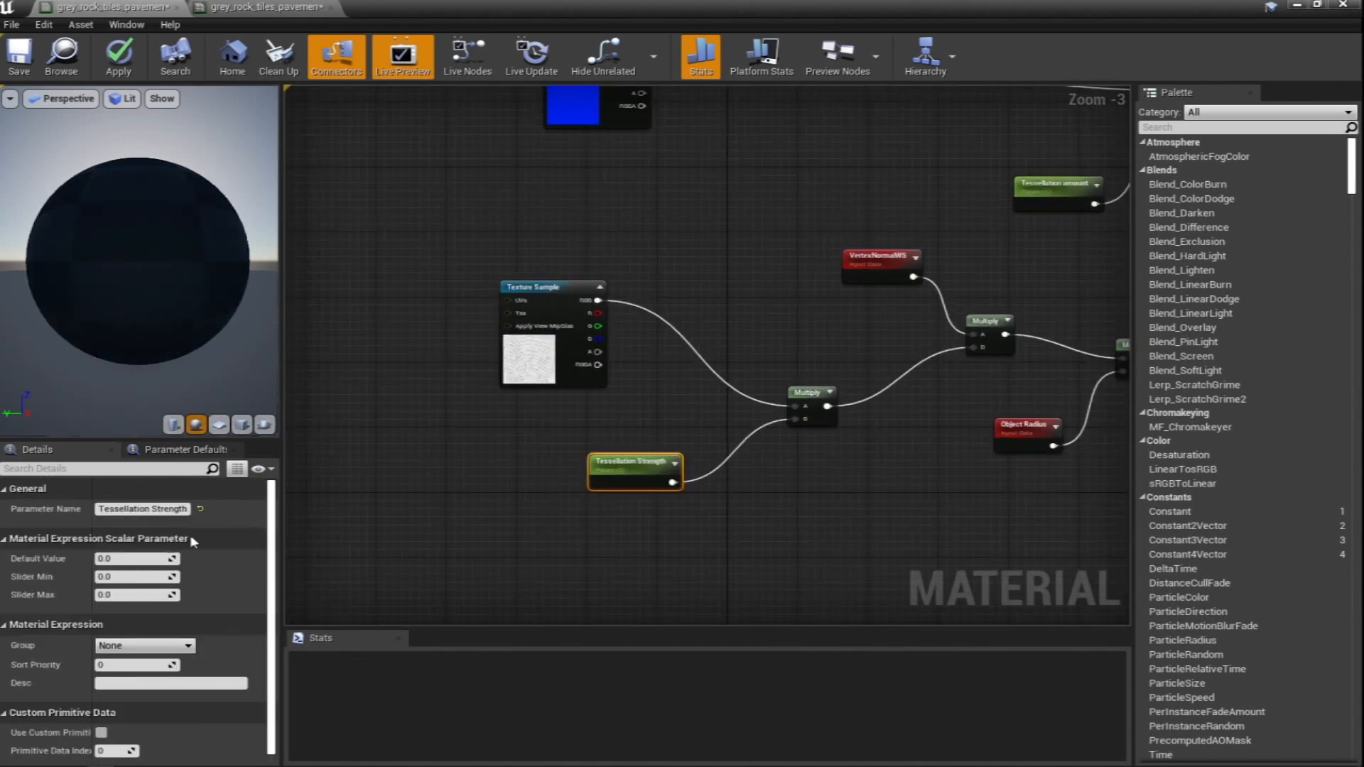
left_click(135, 559)
type(".5")
key("Return")
left_click(523, 252)
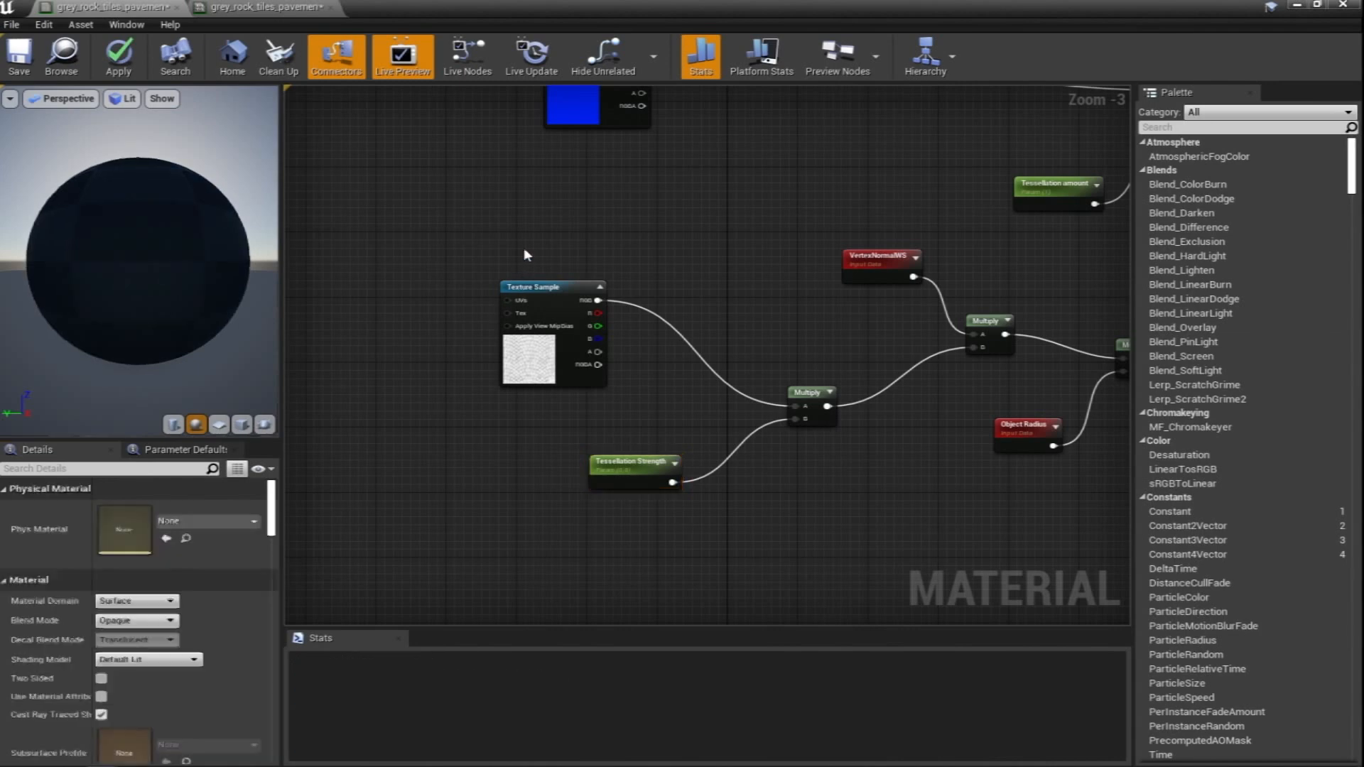
Connect the CustomRotator's Rotated Values output to the height texture's UVs input and apply the material changes
scroll(510, 265, "down", 3)
right_click_drag(548, 247, 717, 388)
scroll(645, 334, "up", 2)
right_click_drag(653, 338, 634, 311)
mouse_move(152, 323)
right_mouse_down()
mouse_move(149, 355)
mouse_move(146, 317)
right_mouse_up()
mouse_move(147, 316)
left_mouse_down()
mouse_move(178, 313)
mouse_move(161, 321)
left_mouse_up()
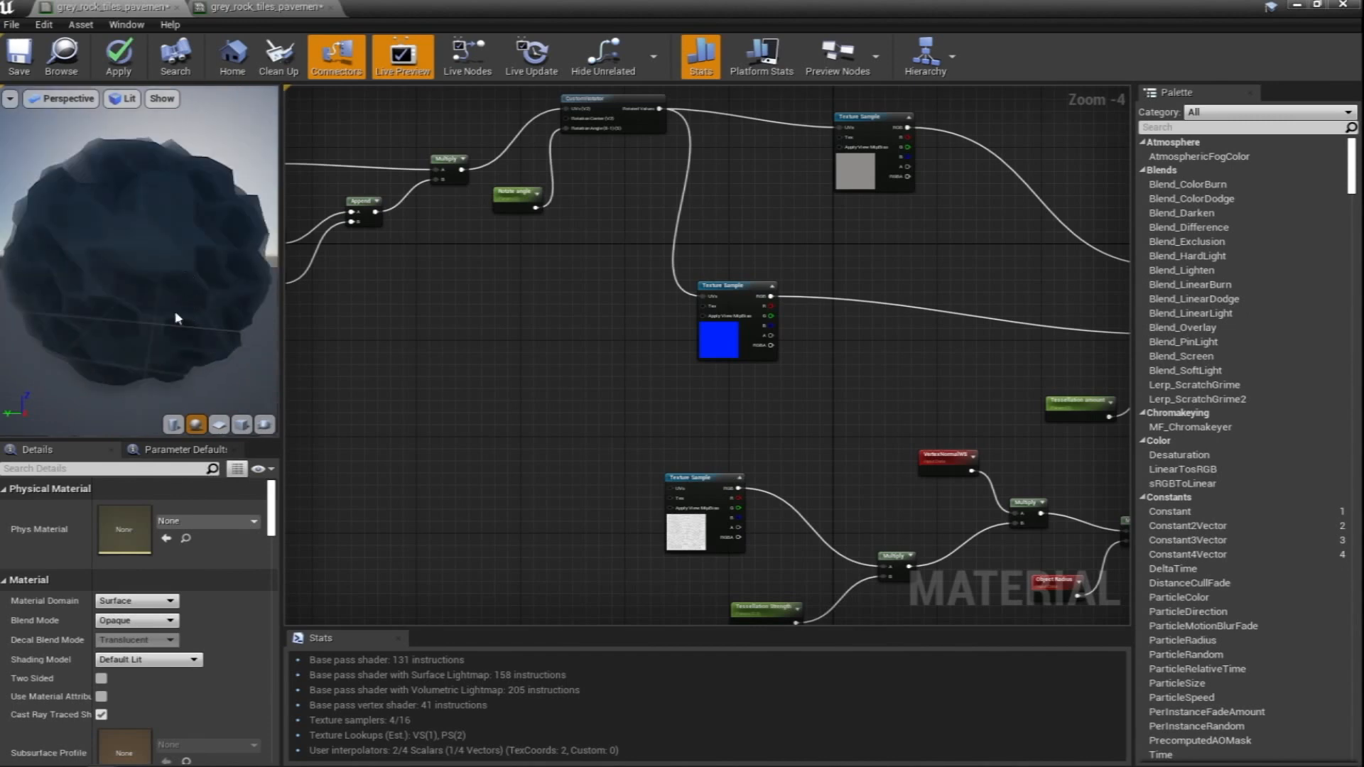
scroll(191, 269, "down", 2)
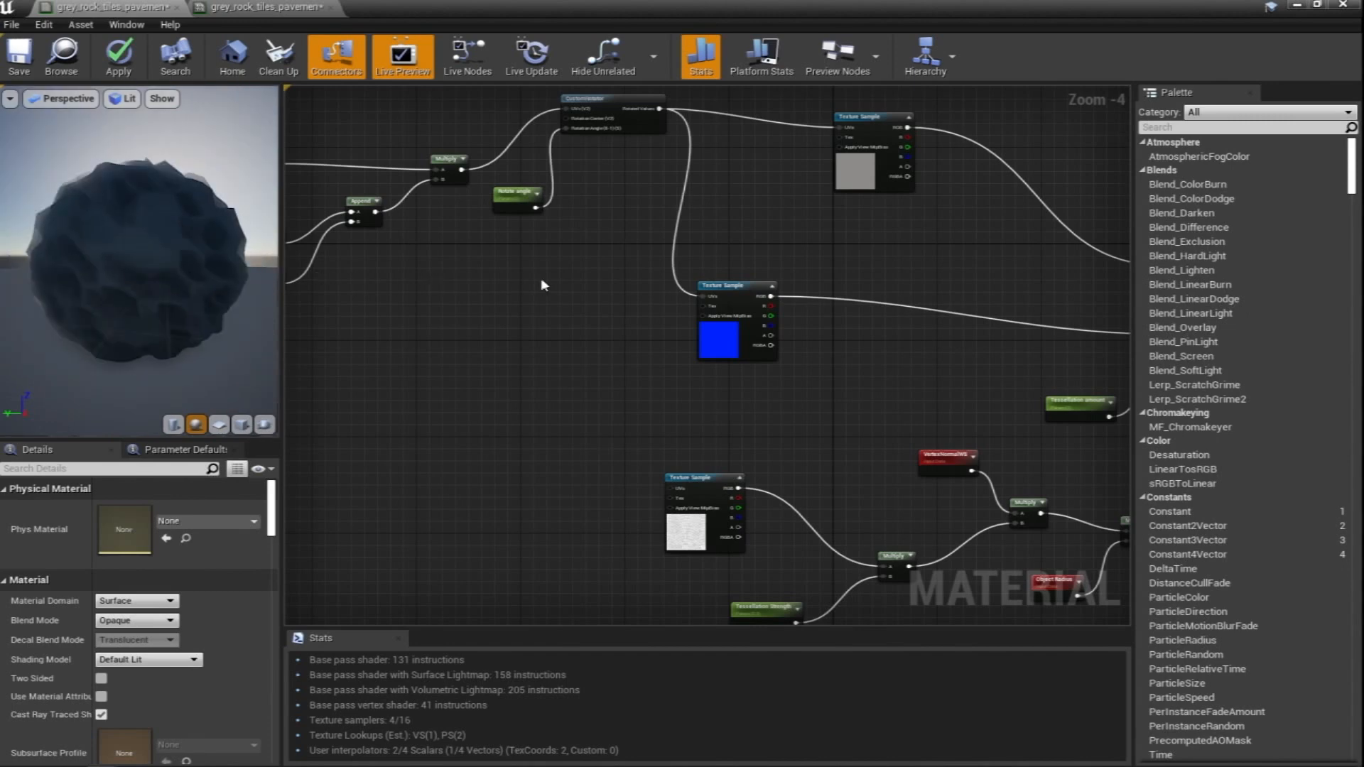
right_click_drag(621, 302, 549, 305)
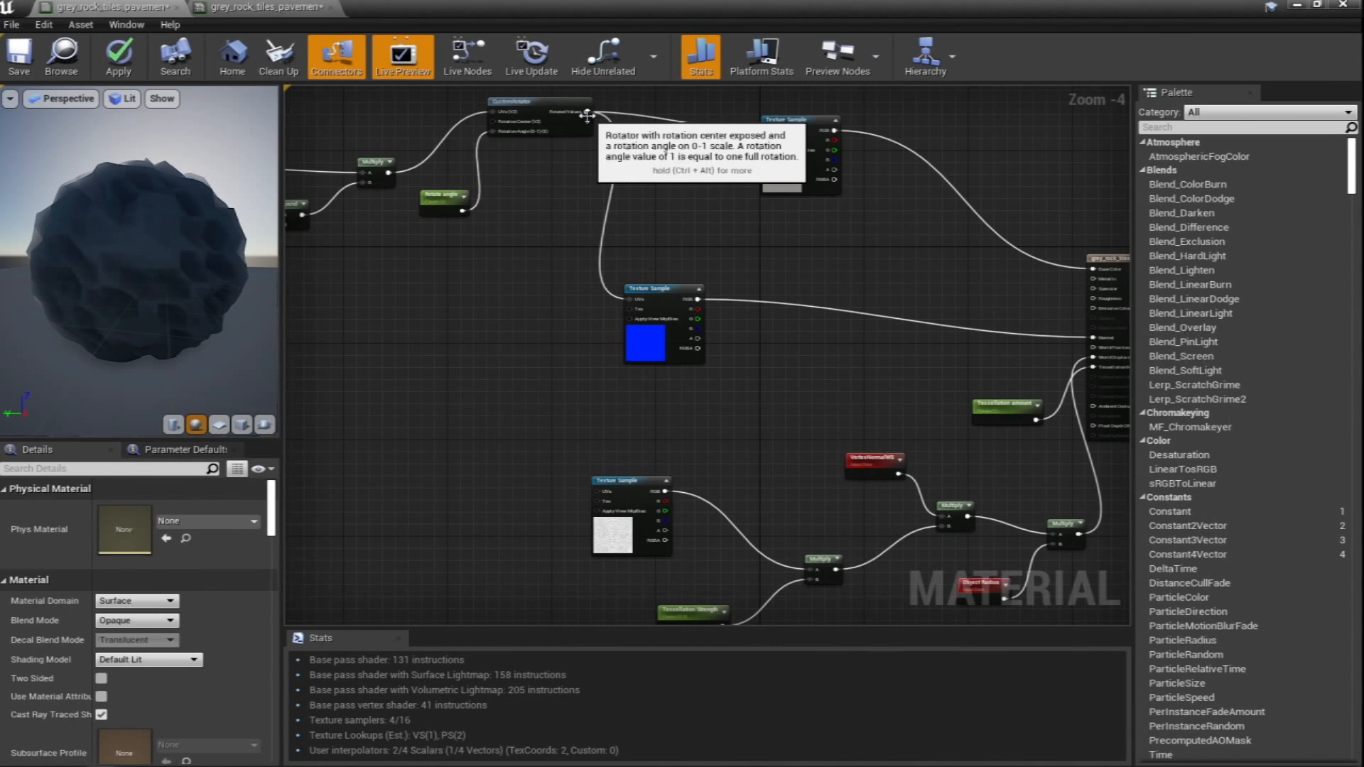
right_click_drag(587, 112, 628, 264)
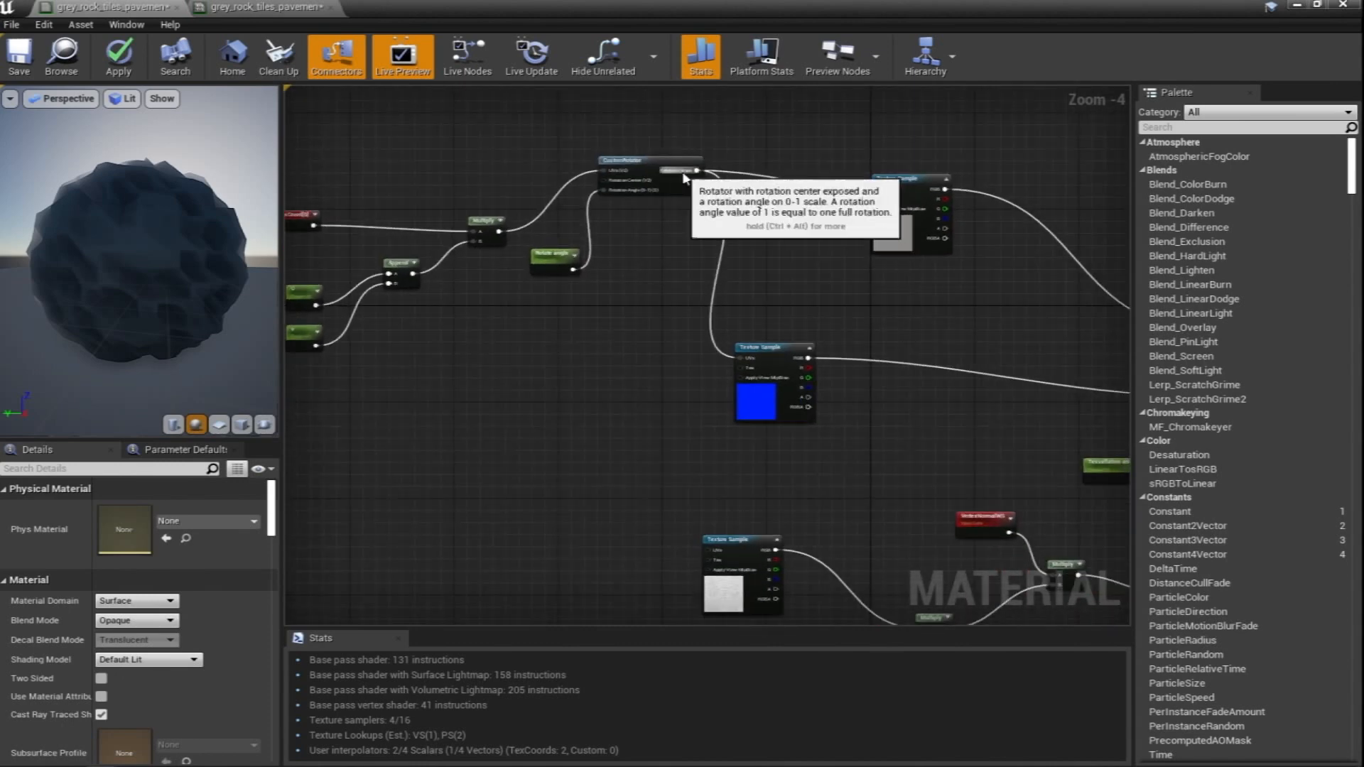
left_click_drag(697, 170, 706, 549)
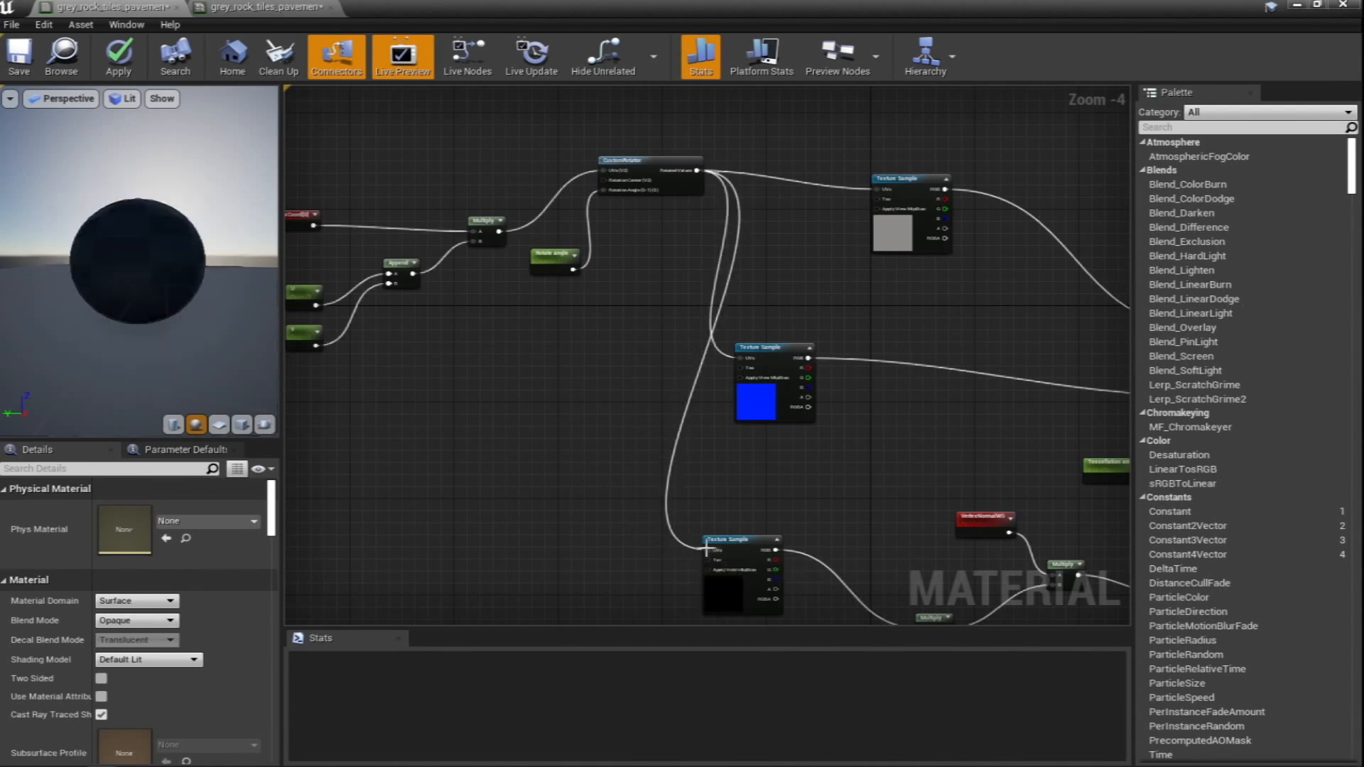
left_click(121, 63)
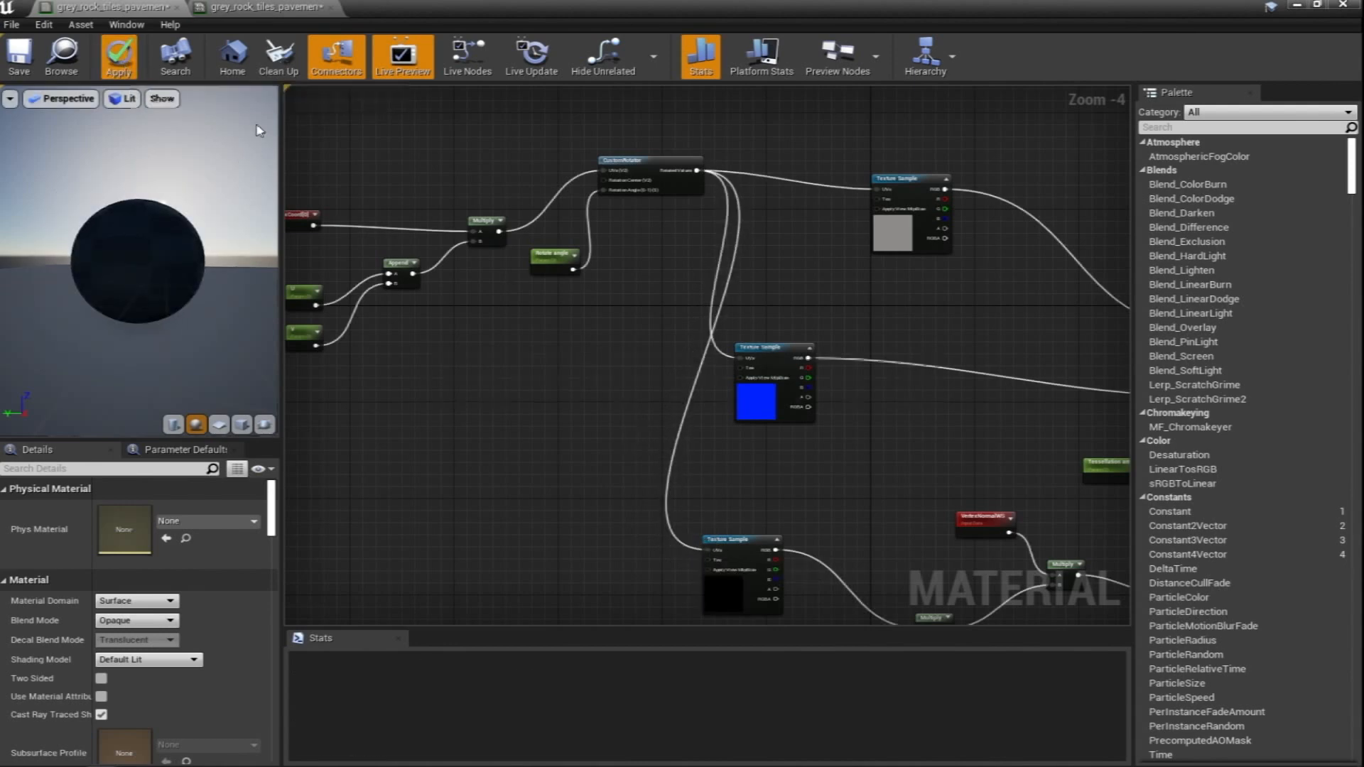
Enable the Tessellation amount and Tessellation Strength overrides in the paving material instance
left_click(270, 11)
left_click_drag(603, 4, 770, 284)
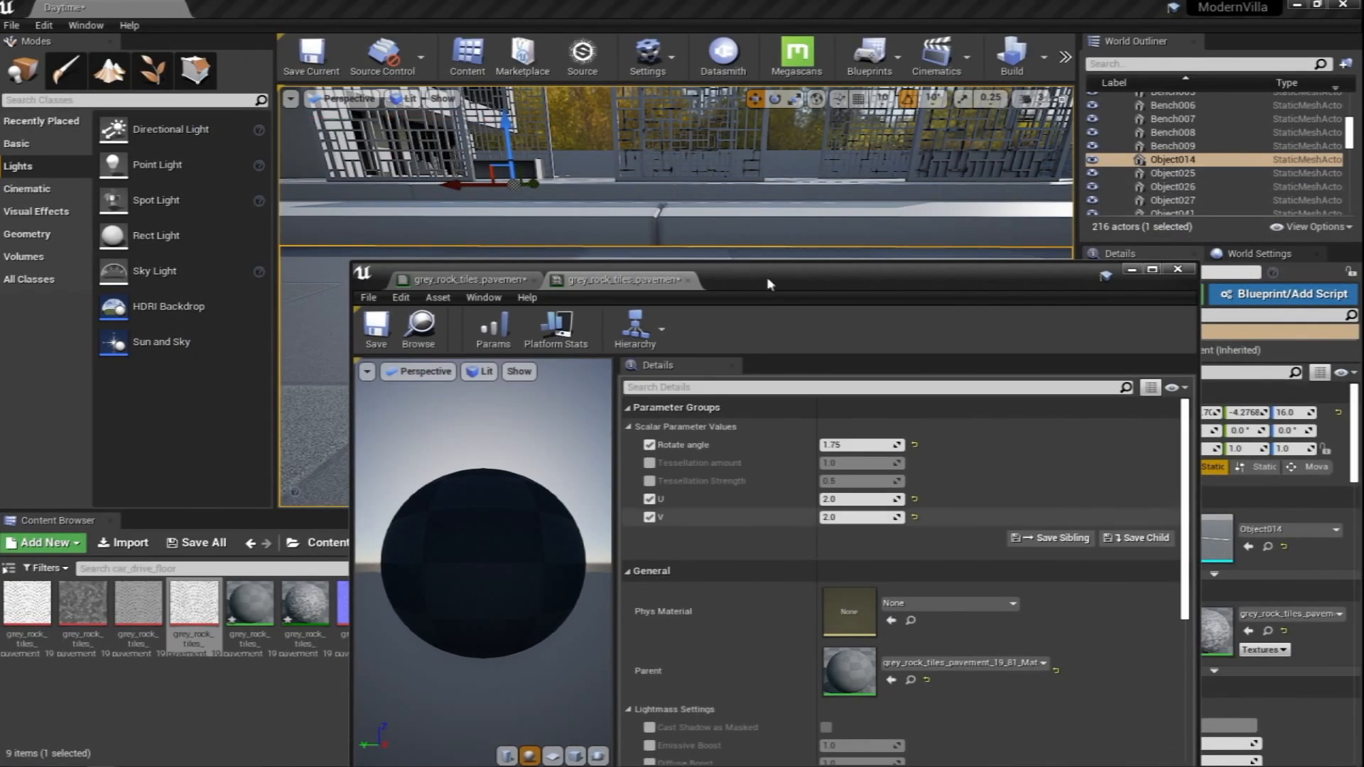
left_click(649, 464)
left_click(648, 481)
left_click_drag(846, 295, 463, 356)
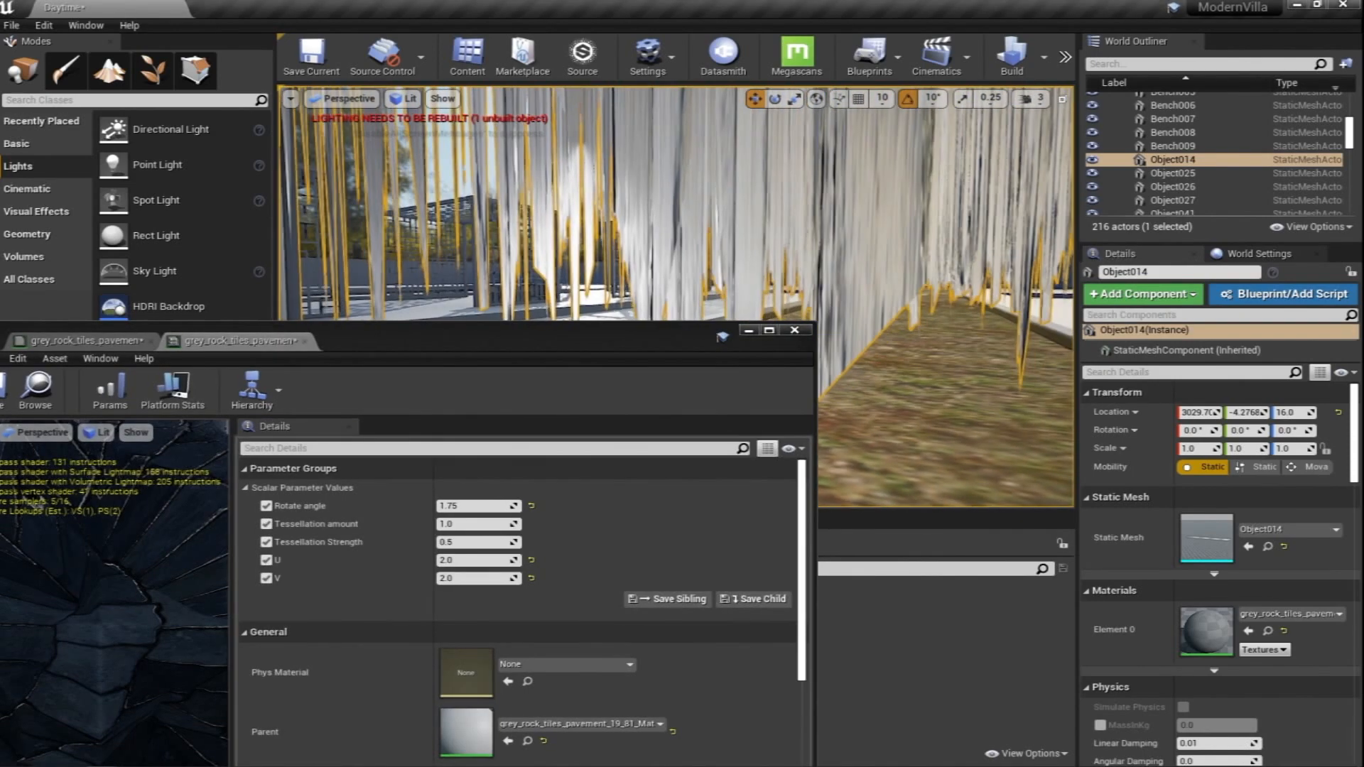
Set the instance's Tessellation Strength to 0.001 and inspect the driveway surface up close
left_click(470, 542)
type("0.001")
key("Return")
right_click_drag(767, 251, 693, 225)
left_click_drag(652, 344, 242, 289)
right_click_drag(711, 347, 699, 394)
left_click_drag(148, 288, 313, 286)
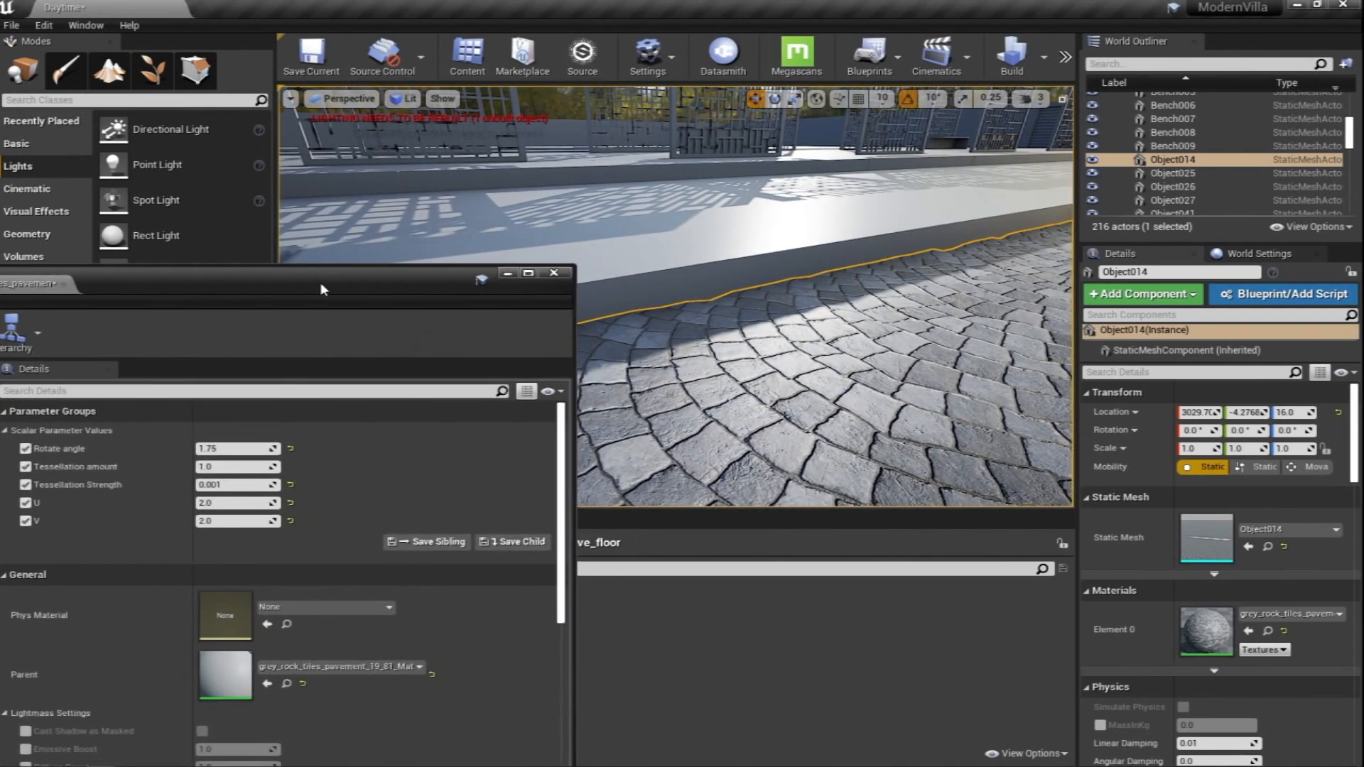
Set the instance's Tessellation amount to 18 and look over the driveway paving
left_click(260, 465)
type("17")
key("Return")
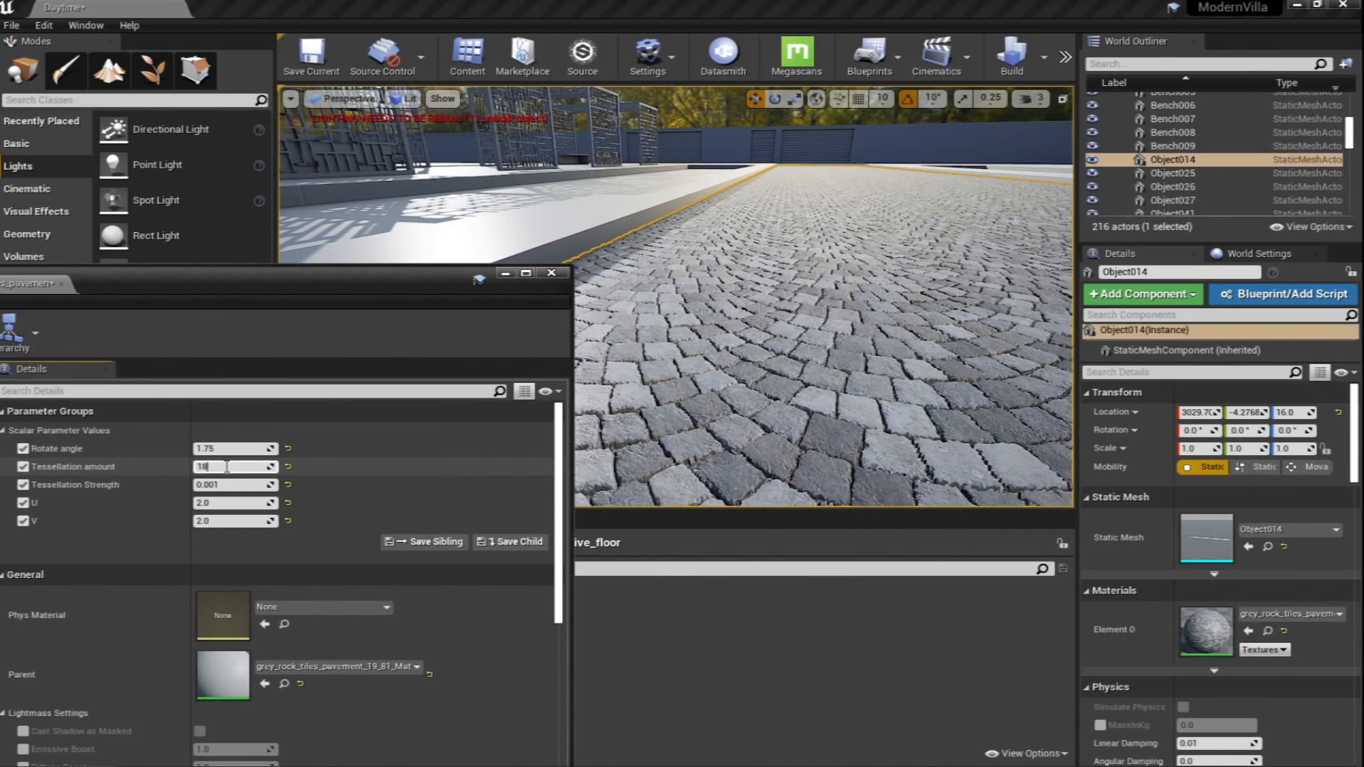
right_click_drag(774, 321, 604, 345)
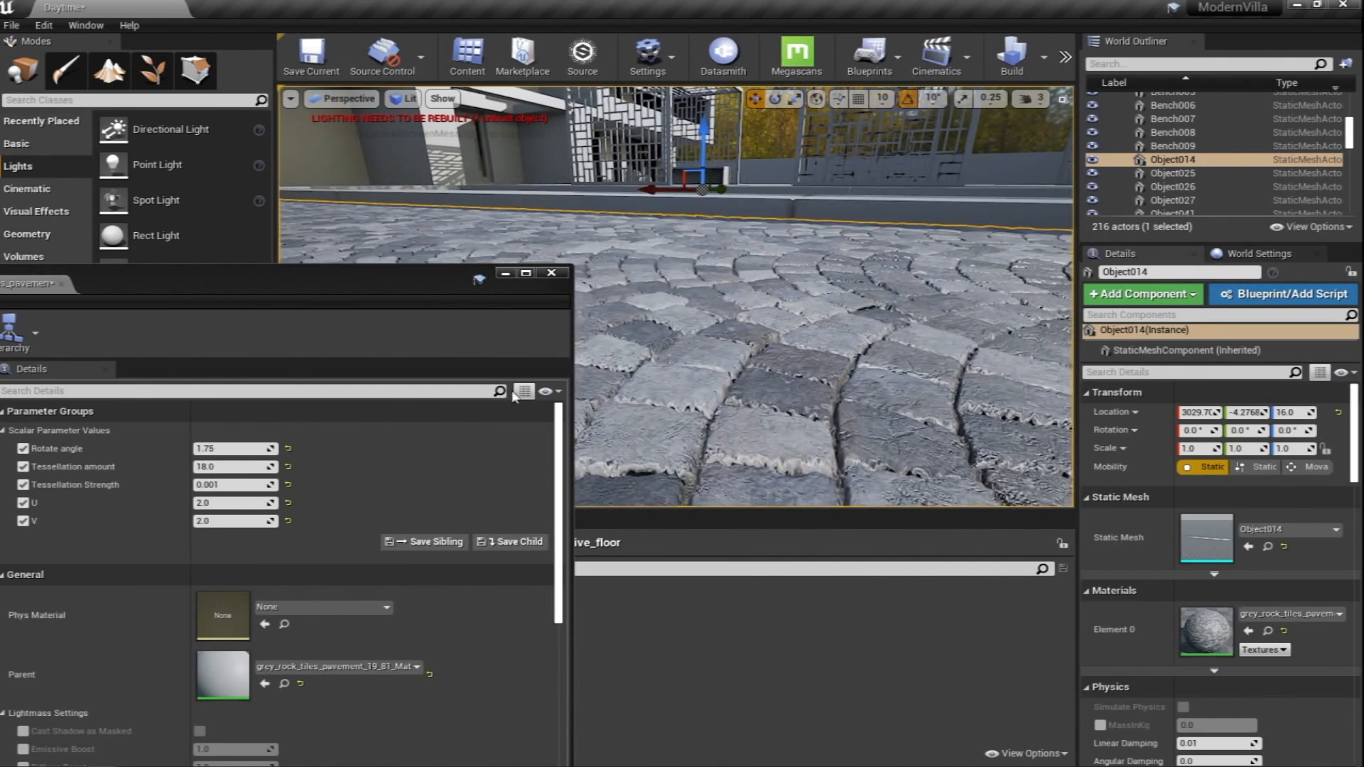
Set the instance's Tessellation Strength to 0.0005 and inspect the displaced stones along the driveway edge
left_click(250, 488)
type(".0005")
key("Return")
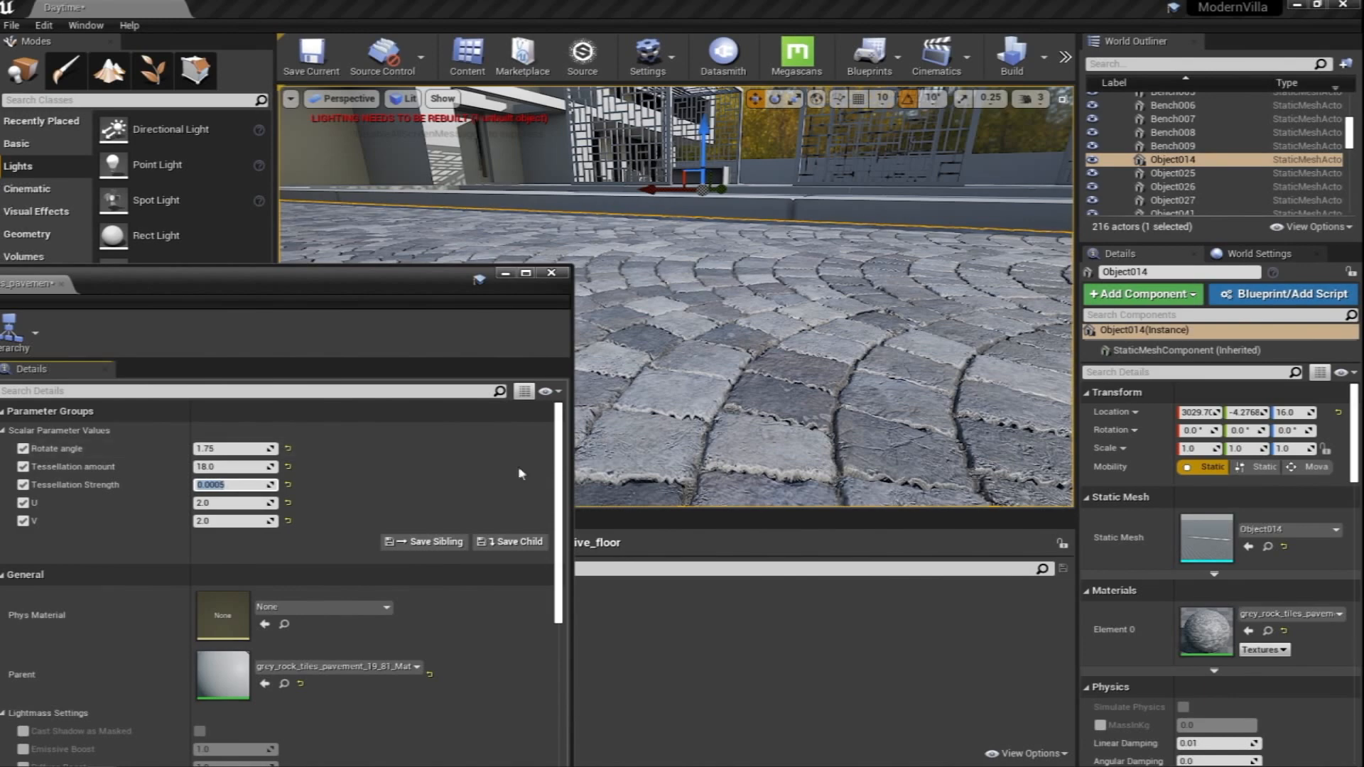
key("w")
right_click_drag(874, 336, 888, 339)
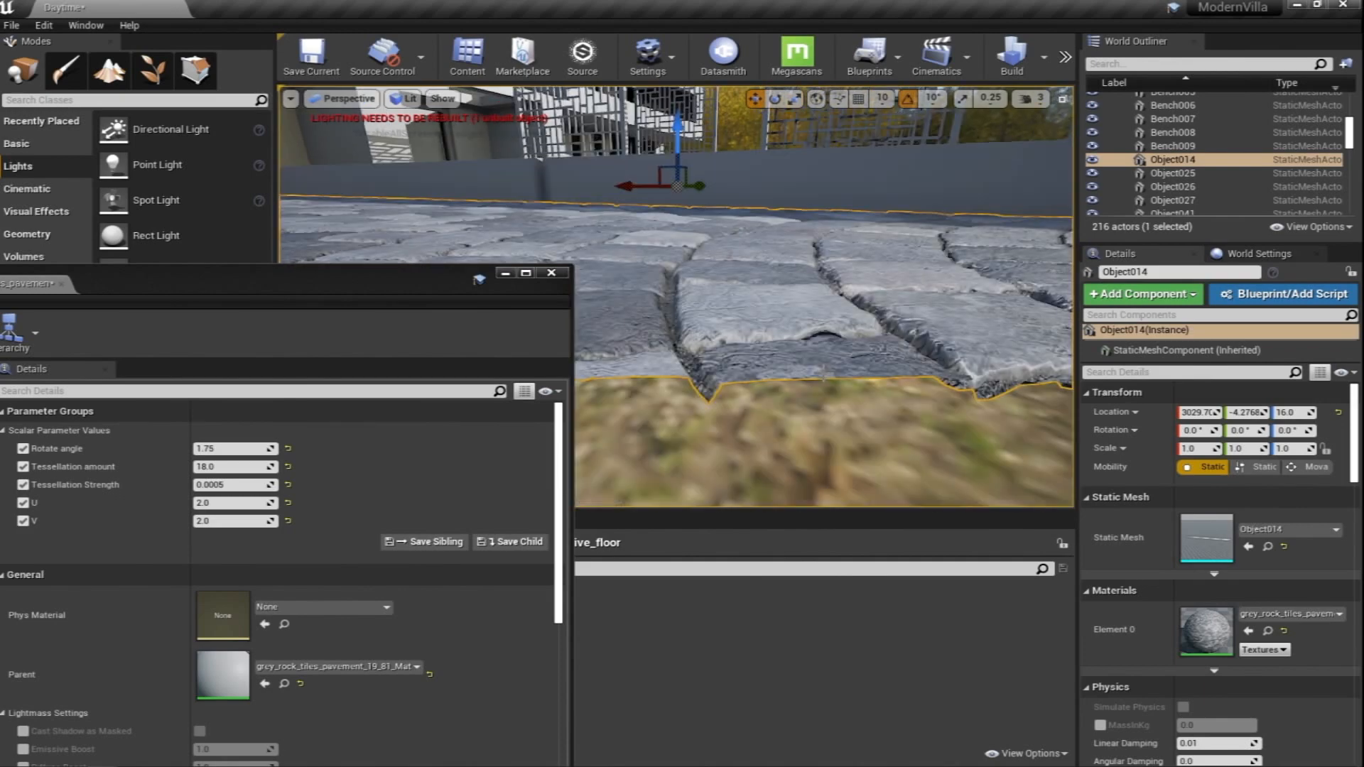
middle_click_drag(888, 339, 892, 311)
right_click_drag(892, 311, 860, 321)
Return to the parent material's graph and add the last texture in the car_drive_floor folder as a Texture Sample
left_click_drag(402, 275, 814, 221)
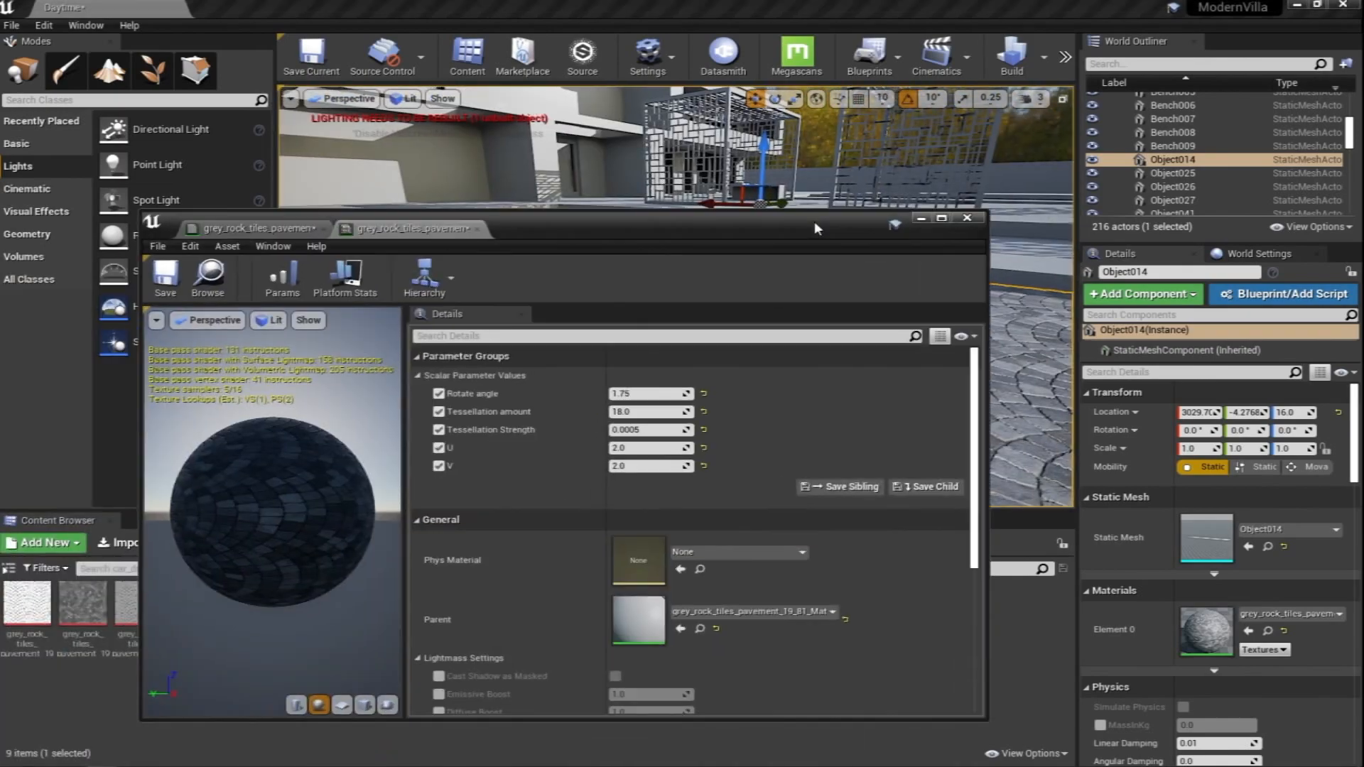
double_click(814, 221)
double_click(789, 412)
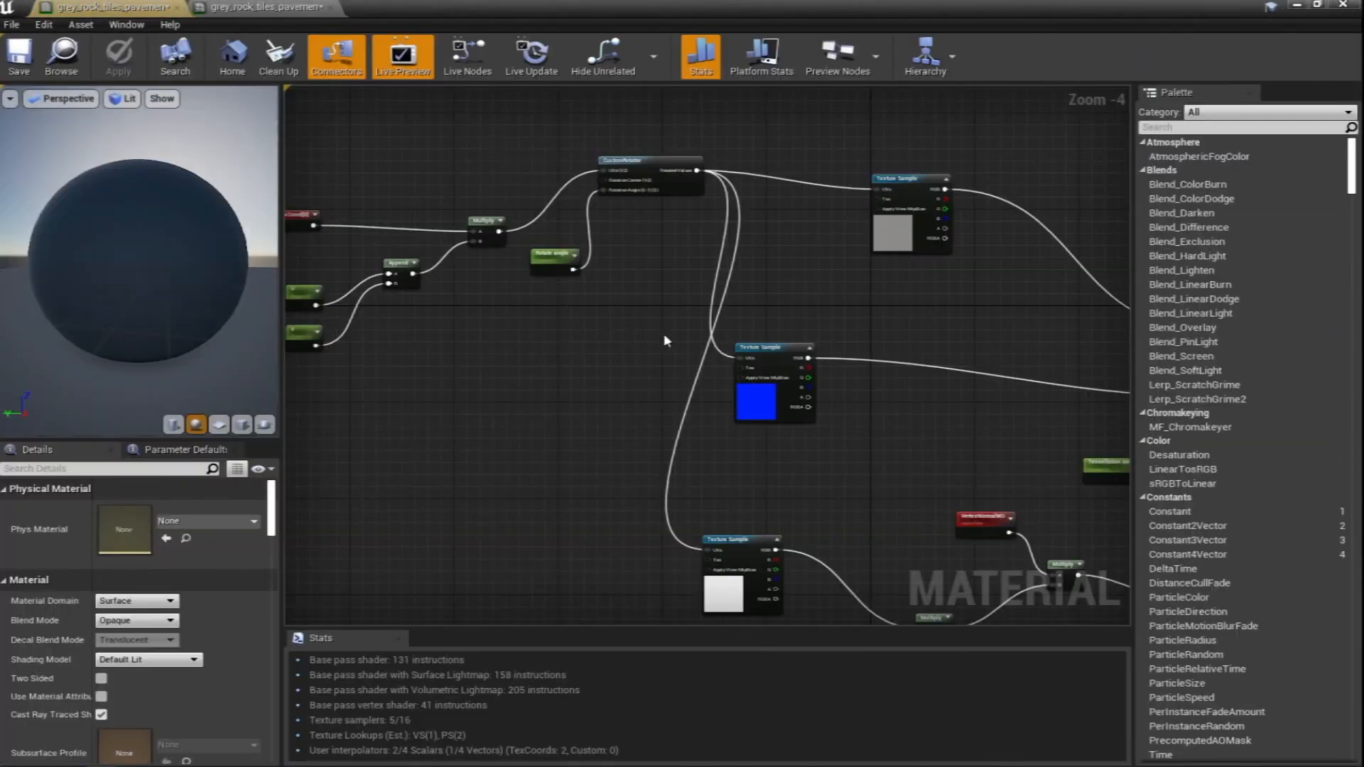
left_click(654, 188)
scroll(735, 317, "up", 3)
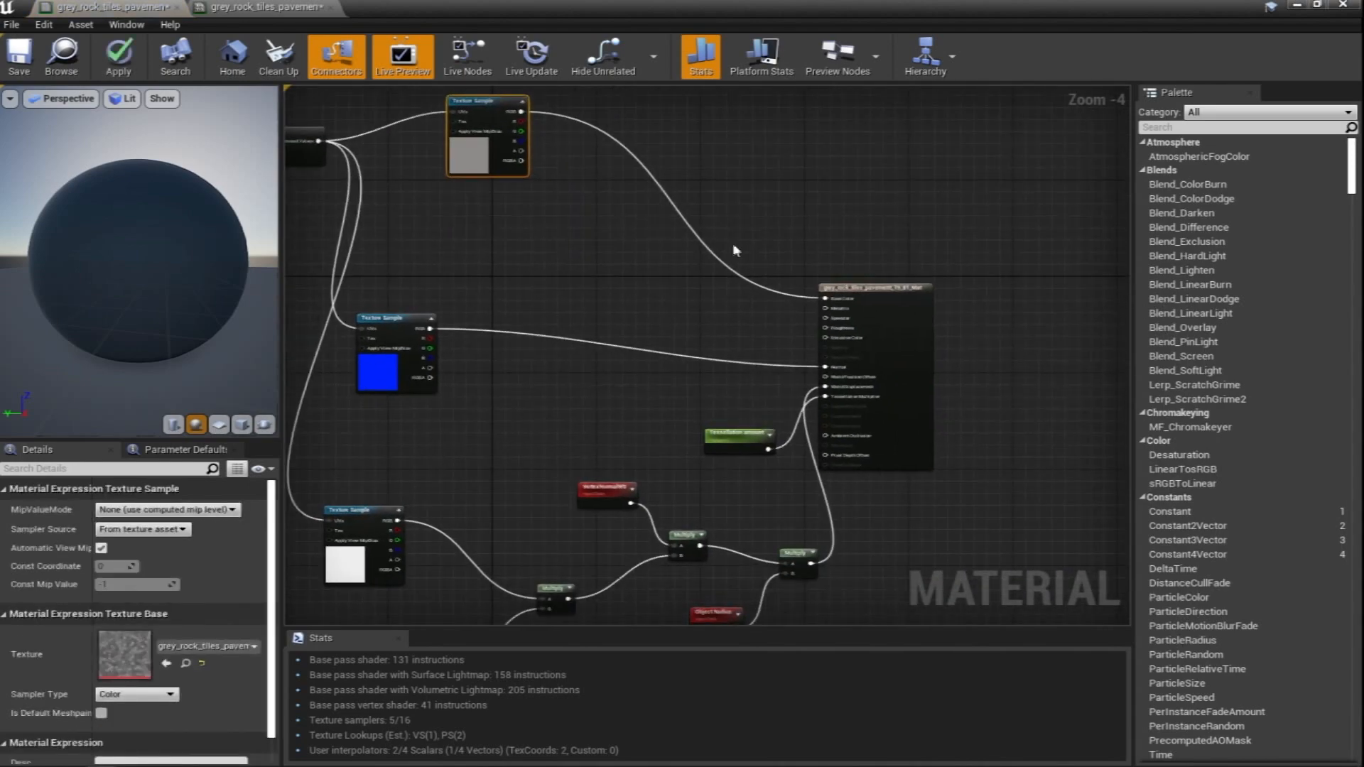
double_click(569, 6)
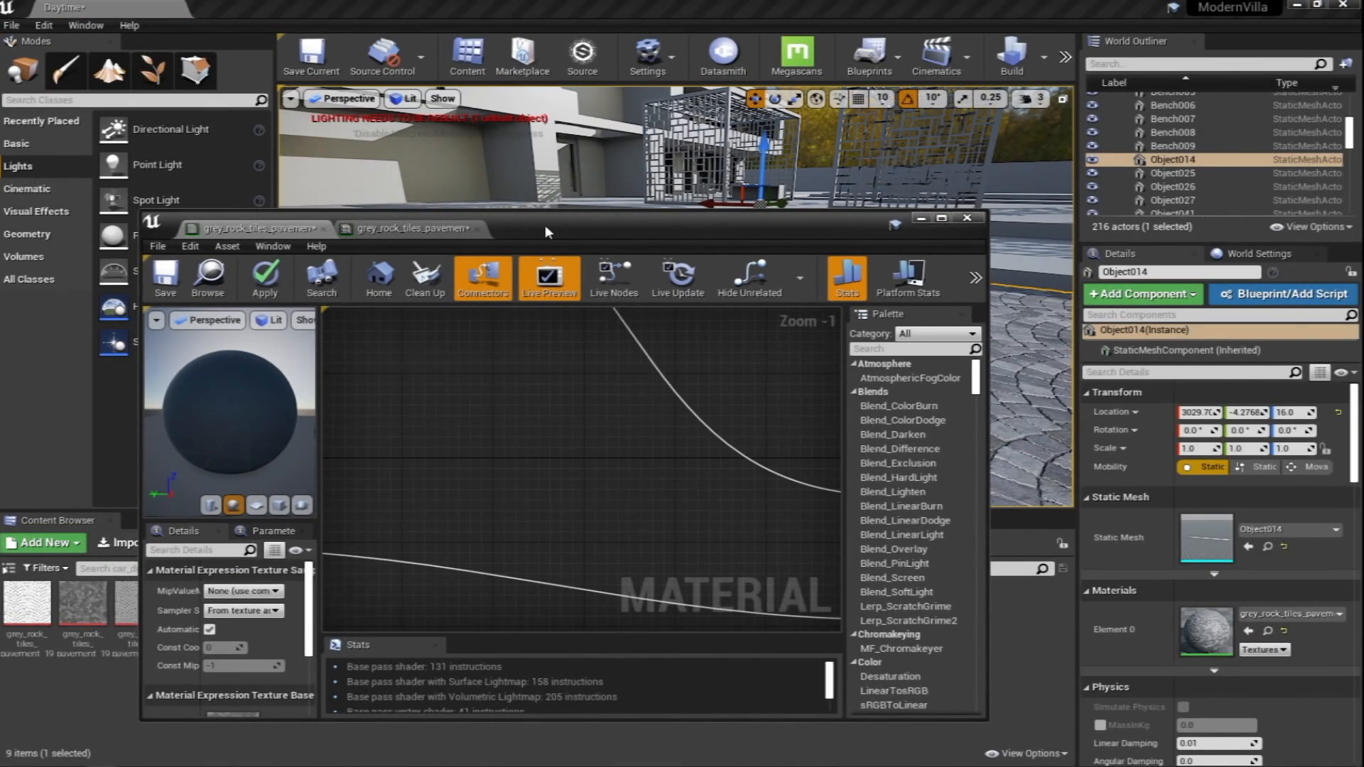
left_click_drag(544, 231, 767, 81)
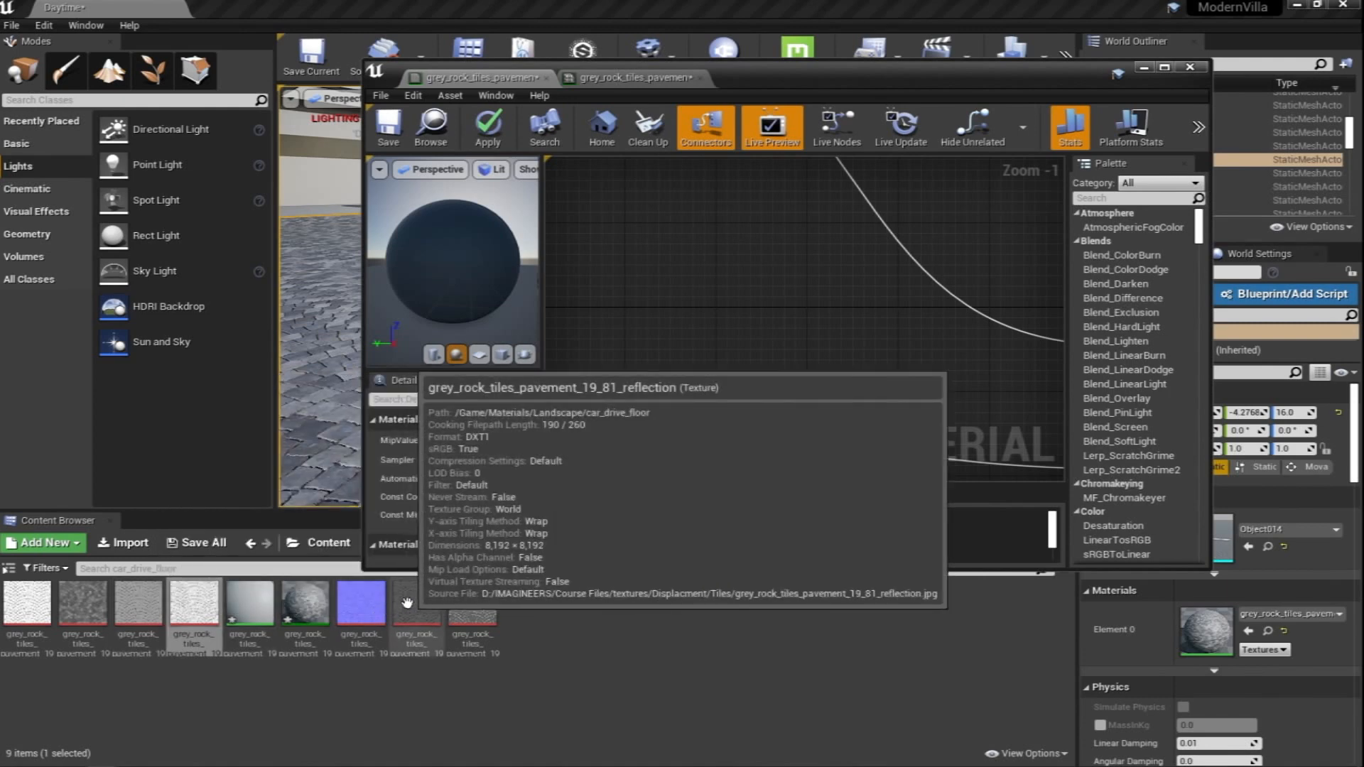
left_click_drag(472, 604, 858, 234)
double_click(903, 67)
Place the new Texture Sample below the base color texture, moving the normal map's Texture Sample aside
right_click_drag(733, 170, 915, 195)
scroll(788, 282, "down", 2)
left_click_drag(859, 214, 579, 196)
right_click_drag(707, 340, 830, 275)
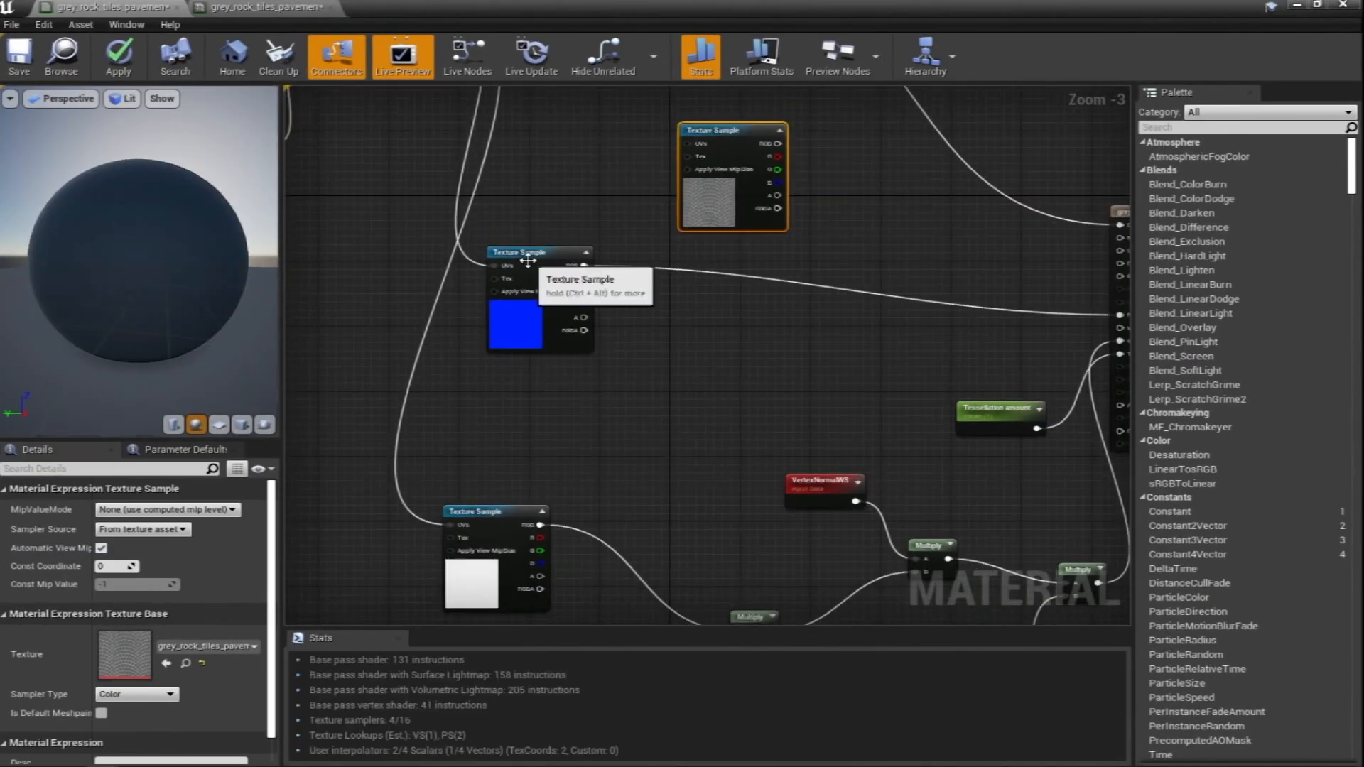
left_click_drag(524, 257, 409, 326)
right_click_drag(873, 236, 786, 365)
left_click_drag(639, 257, 535, 241)
left_click(656, 408)
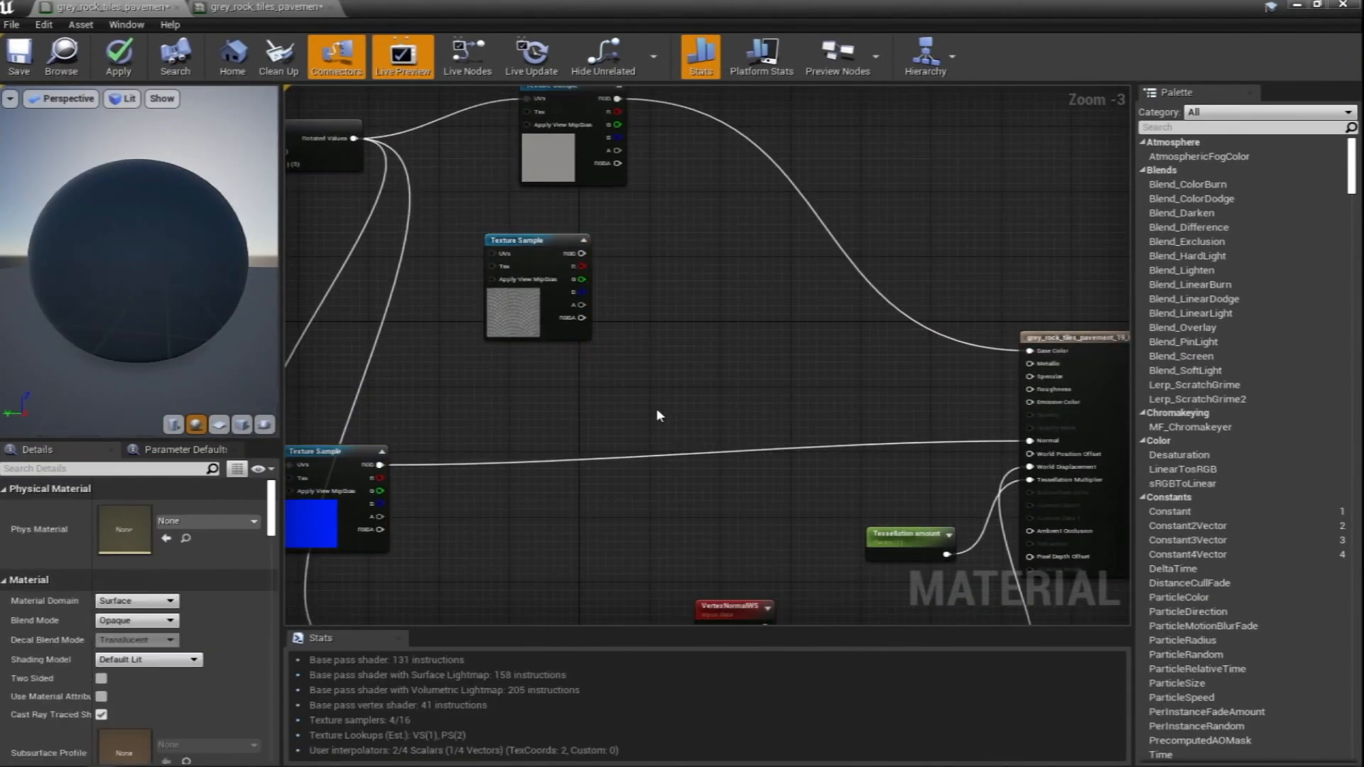
Add a scalar parameter named "Roughness amount" below the new Texture Sample
left_click(635, 412)
type("Roughness amount")
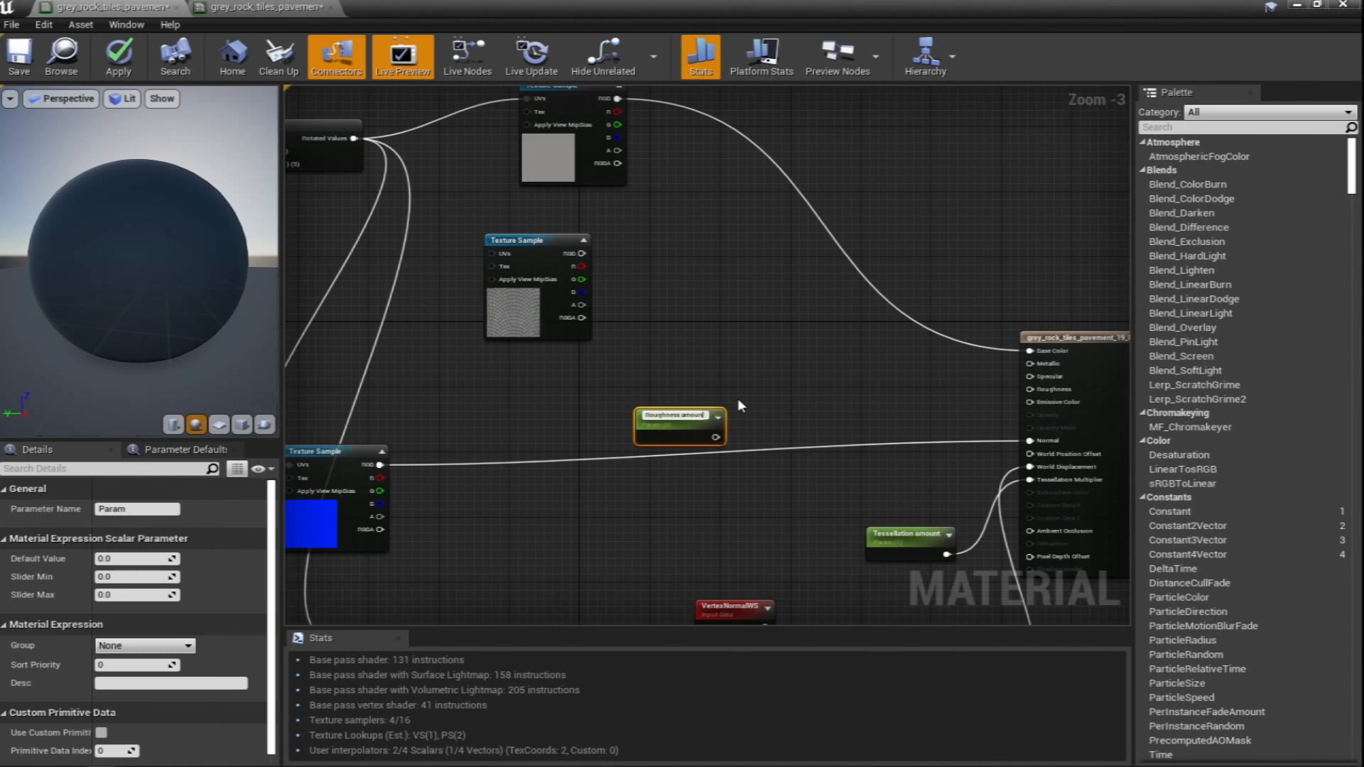
key("Return")
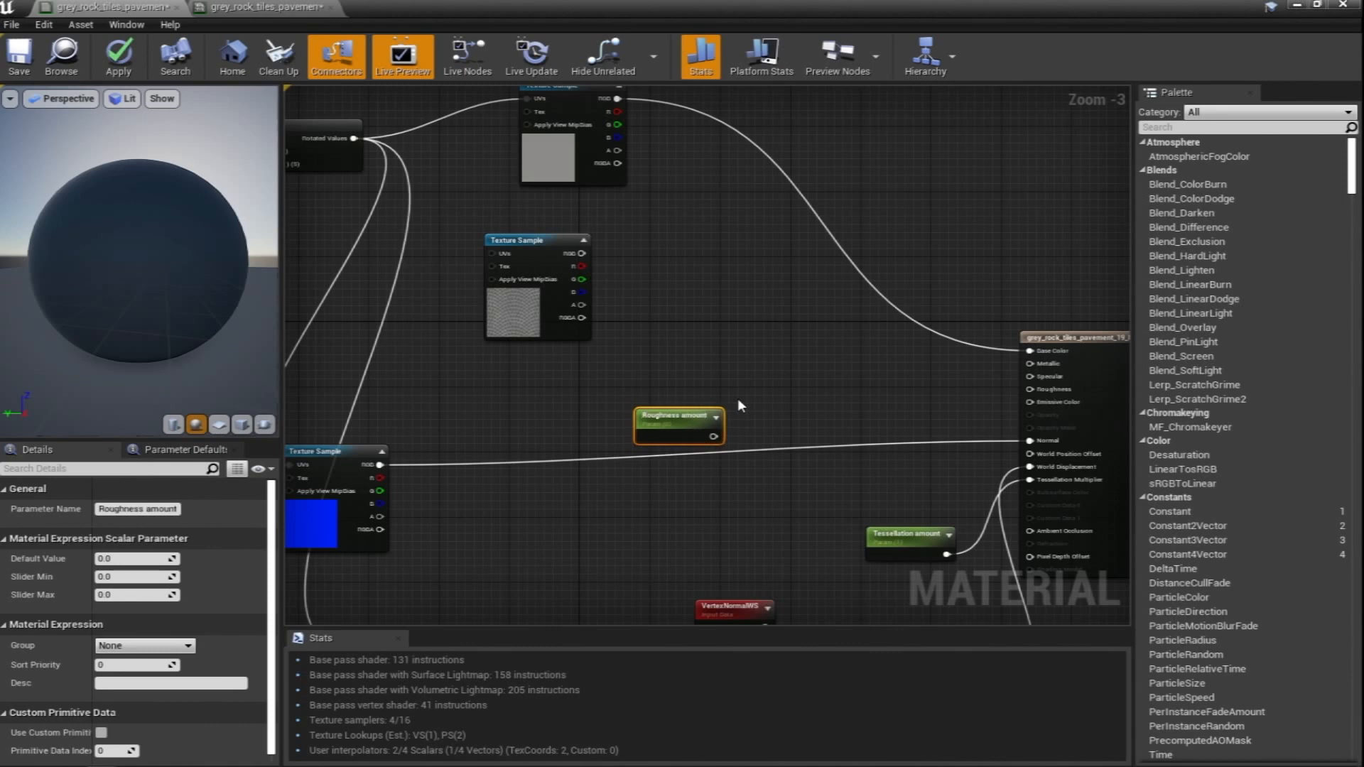
left_click(744, 341)
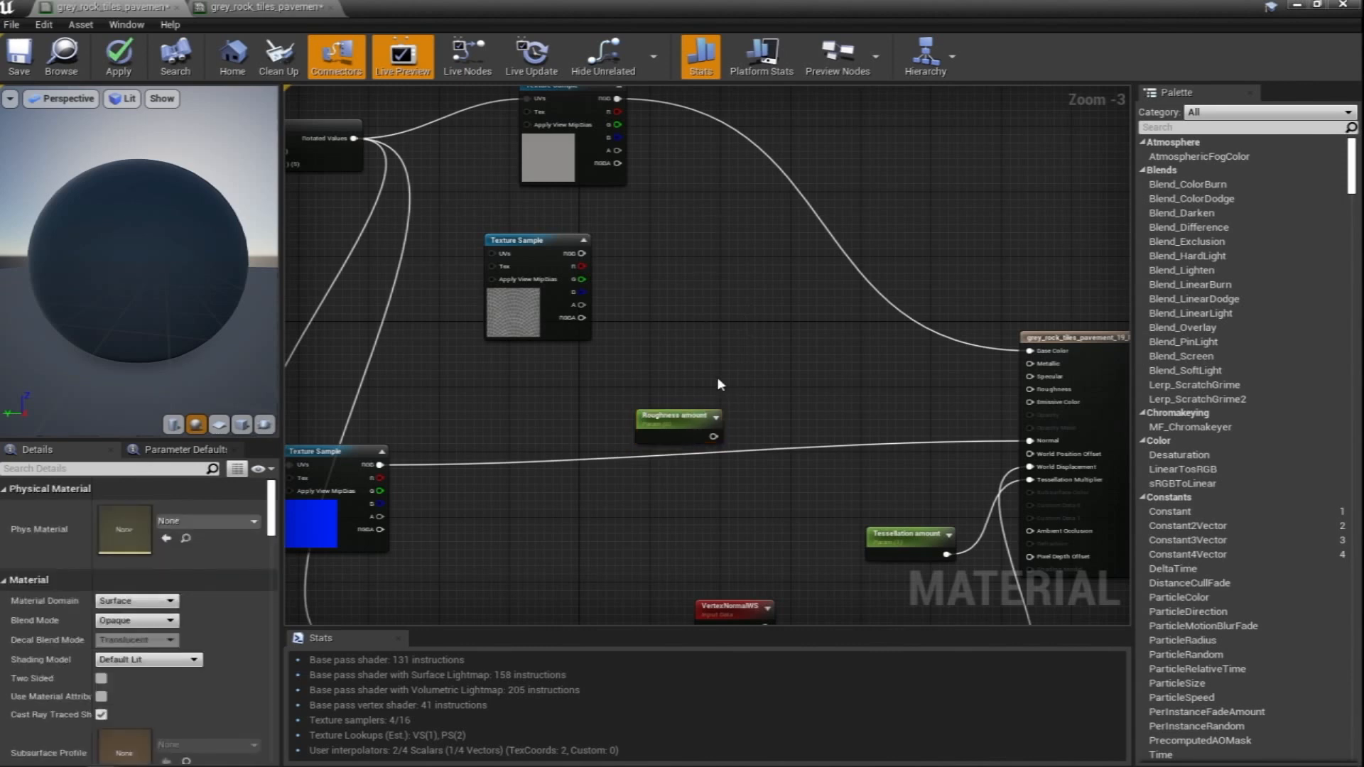
Add a Multiply node with the new texture's RGB in A and Roughness amount in B, and connect it to Roughness
left_click(763, 300)
left_click_drag(711, 436, 582, 253)
left_click_drag(802, 321, 1029, 389)
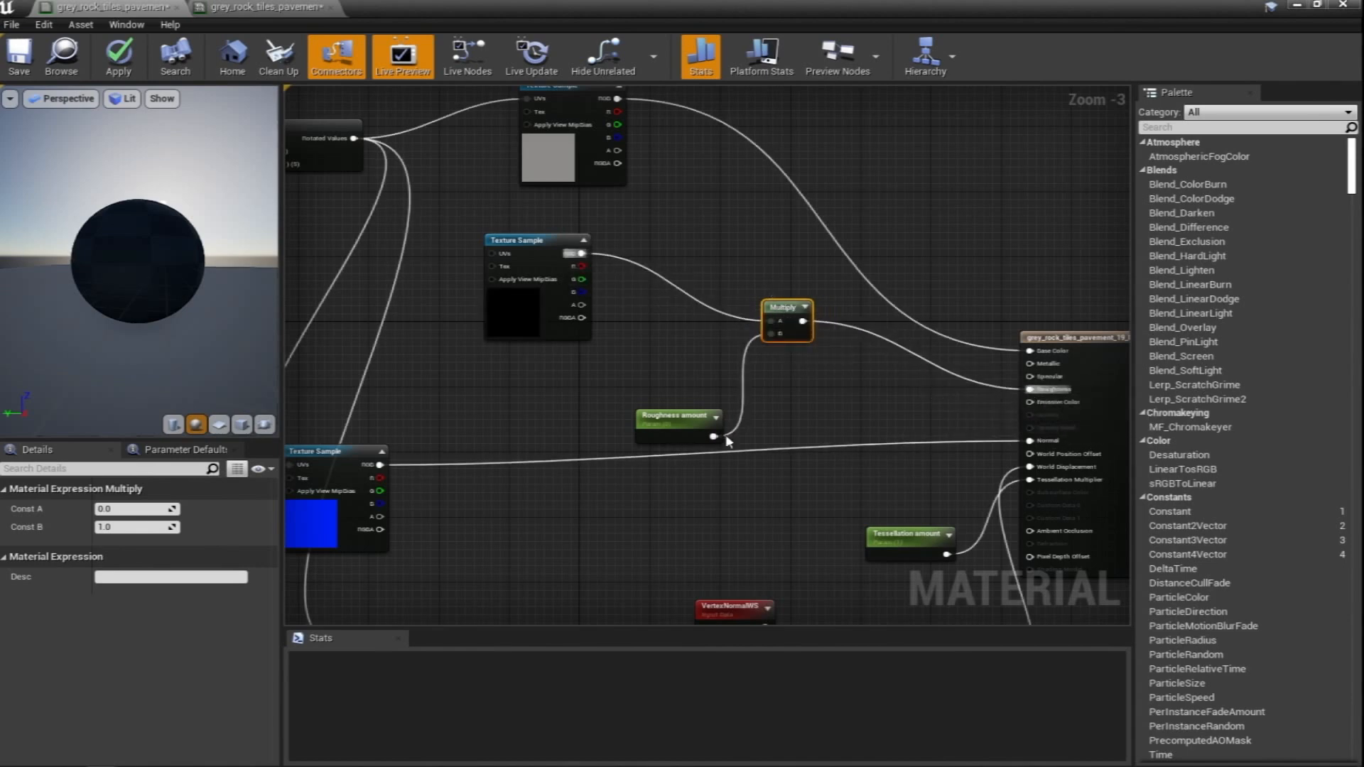
Apply the parent material's changes and bring up its material instance alongside the driveway view
left_click(650, 416)
left_click(119, 56)
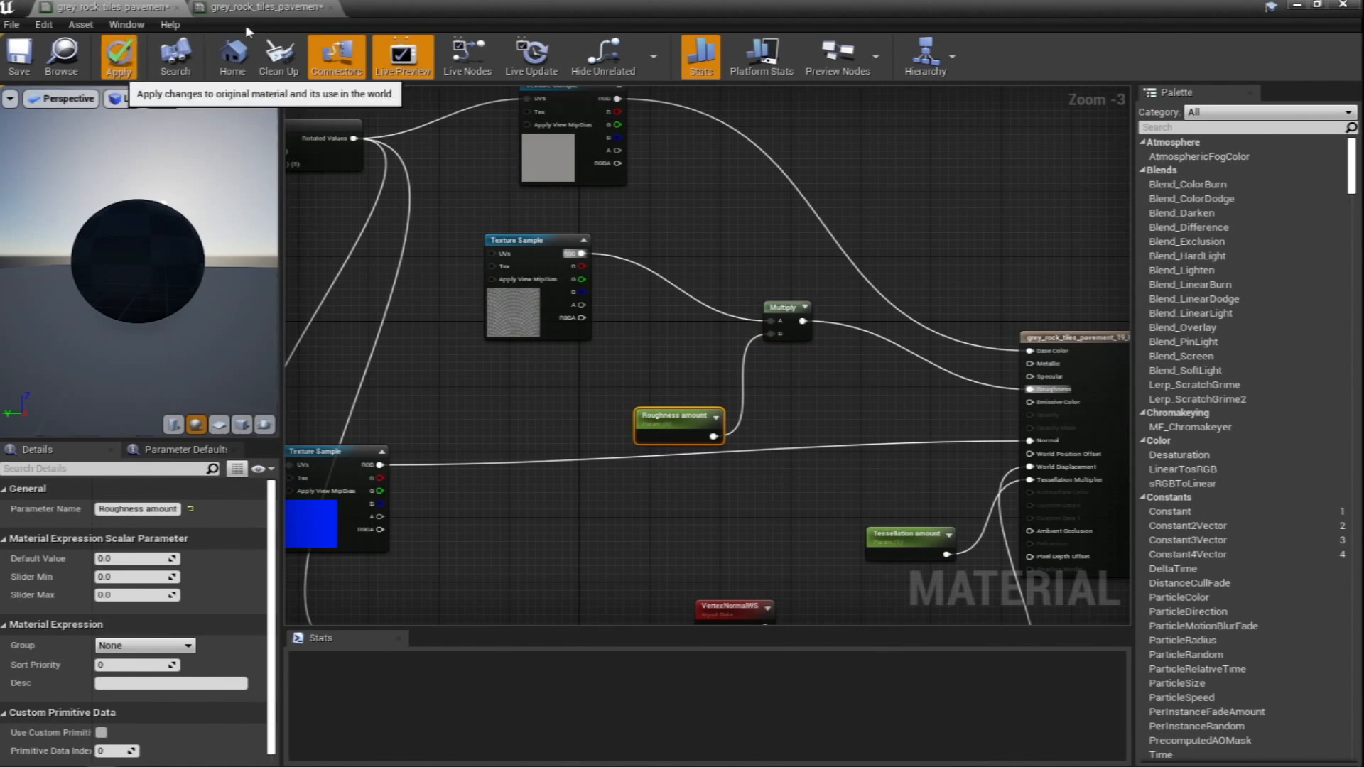
left_click(299, 8)
left_click(452, 190)
left_click_drag(718, 11, 595, 190)
right_click_drag(710, 284, 572, 229)
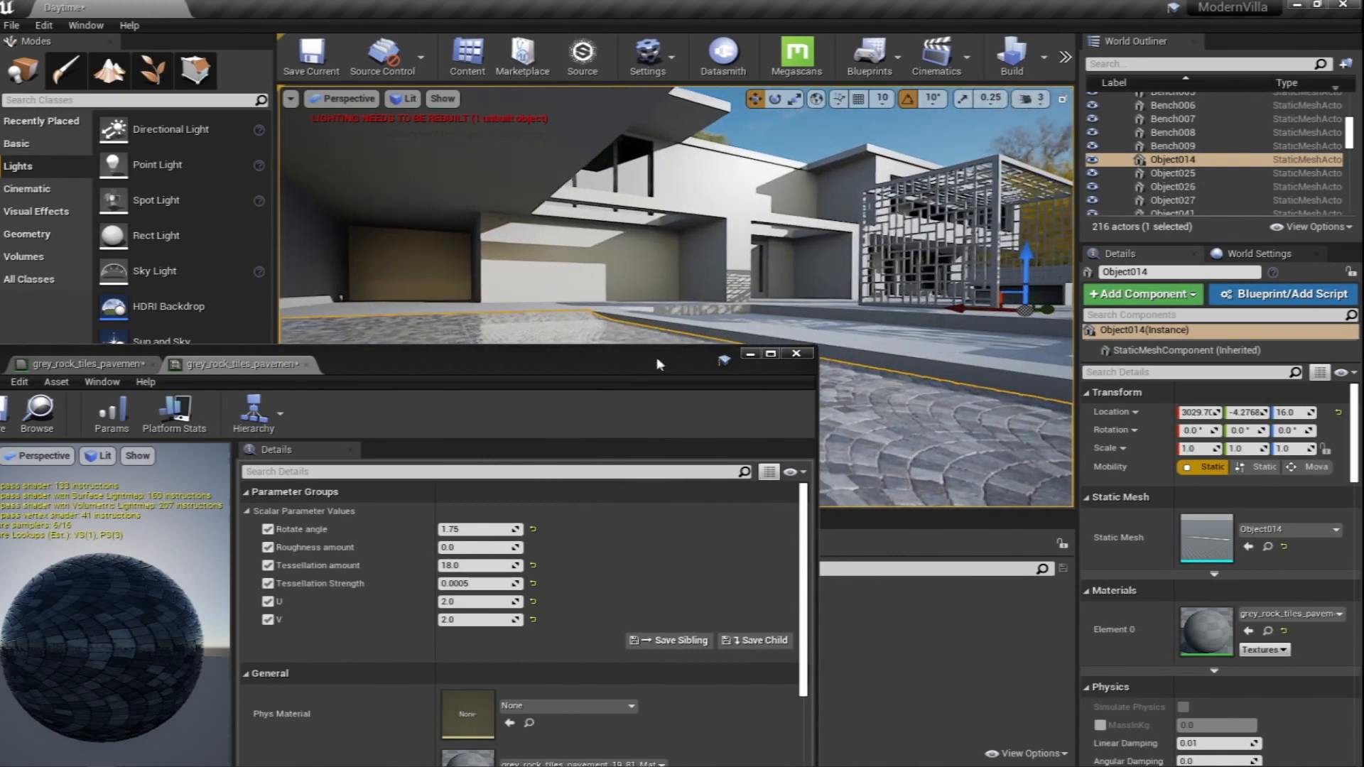
left_click_drag(658, 357, 674, 431)
right_click_drag(667, 412, 665, 442)
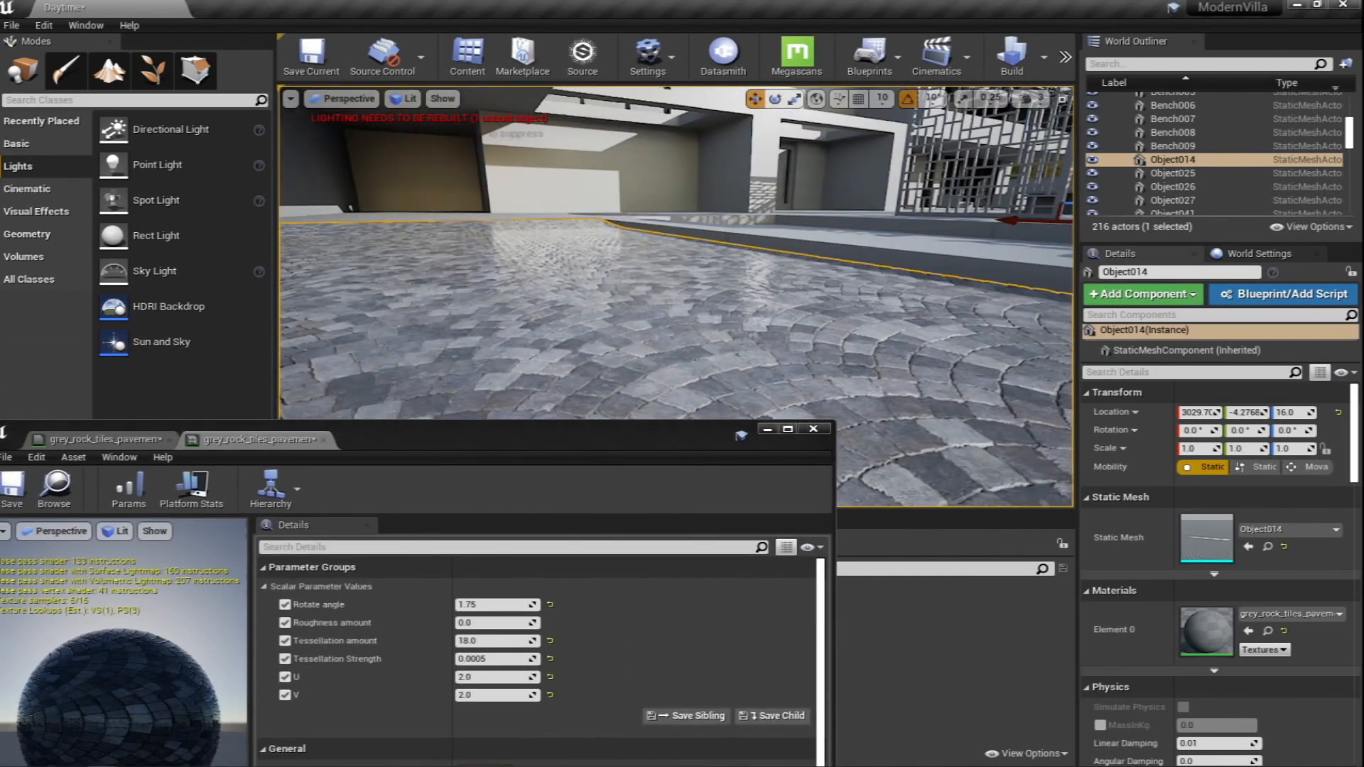
left_click_drag(598, 448, 616, 370)
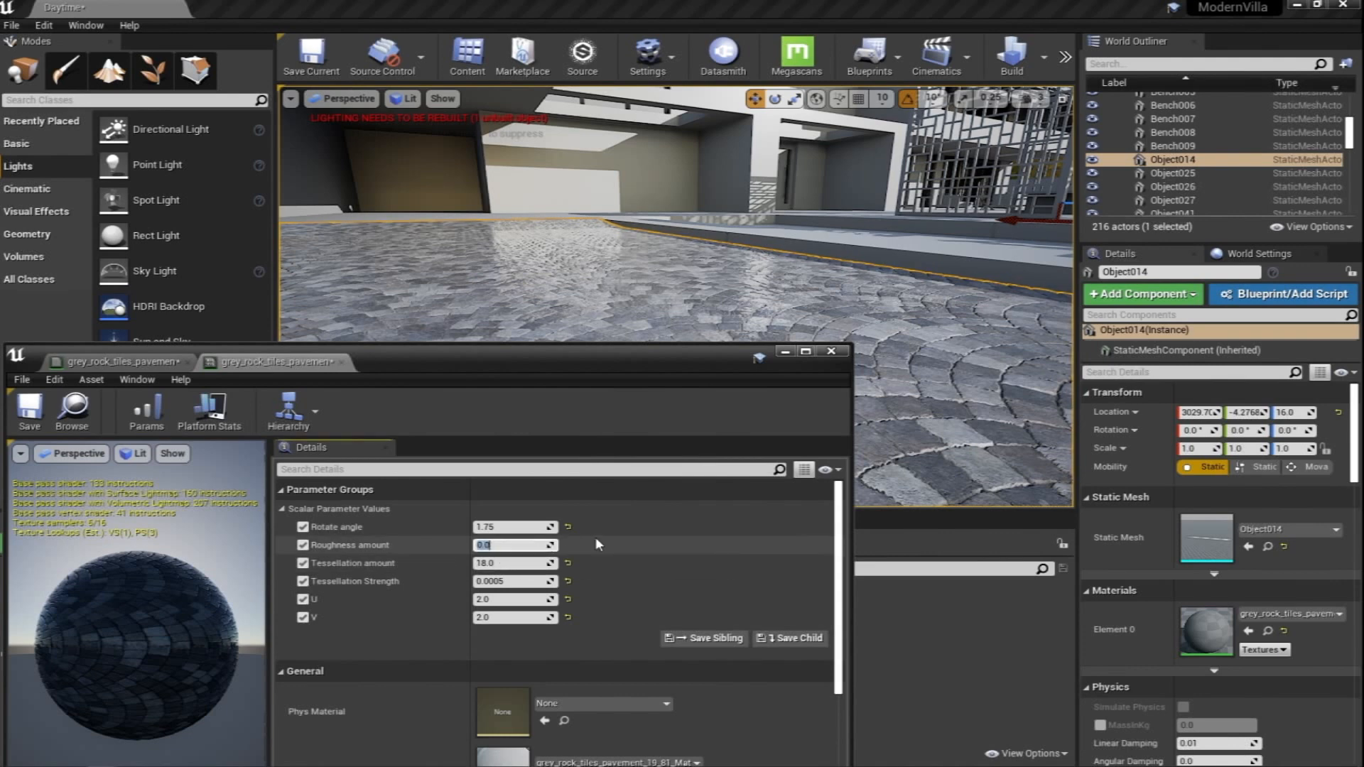
Try Roughness amount values of 0.05, 1.0 and 2.0 on the material instance and settle on 1.5
type("0.05")
key("Return")
type("1.0")
key("Return")
type("2.0")
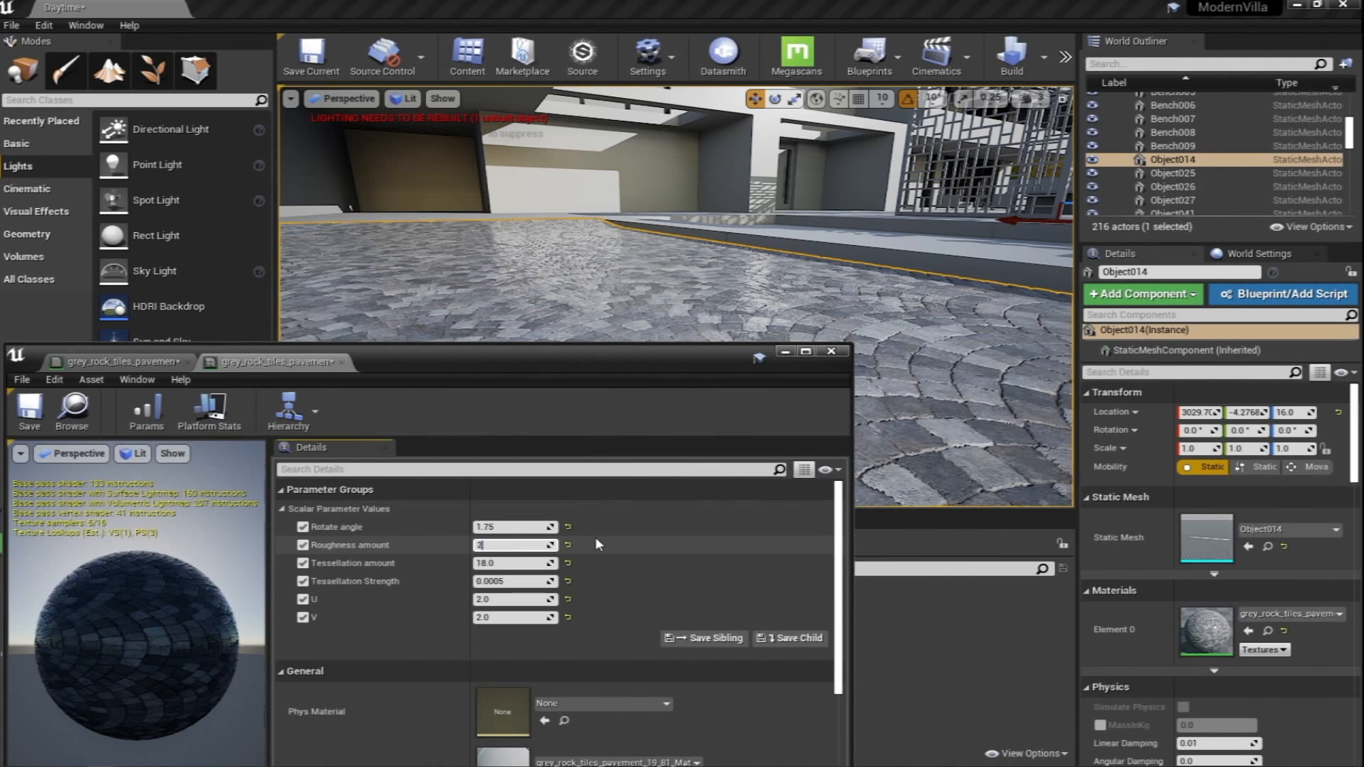
key("Return")
type("1.5")
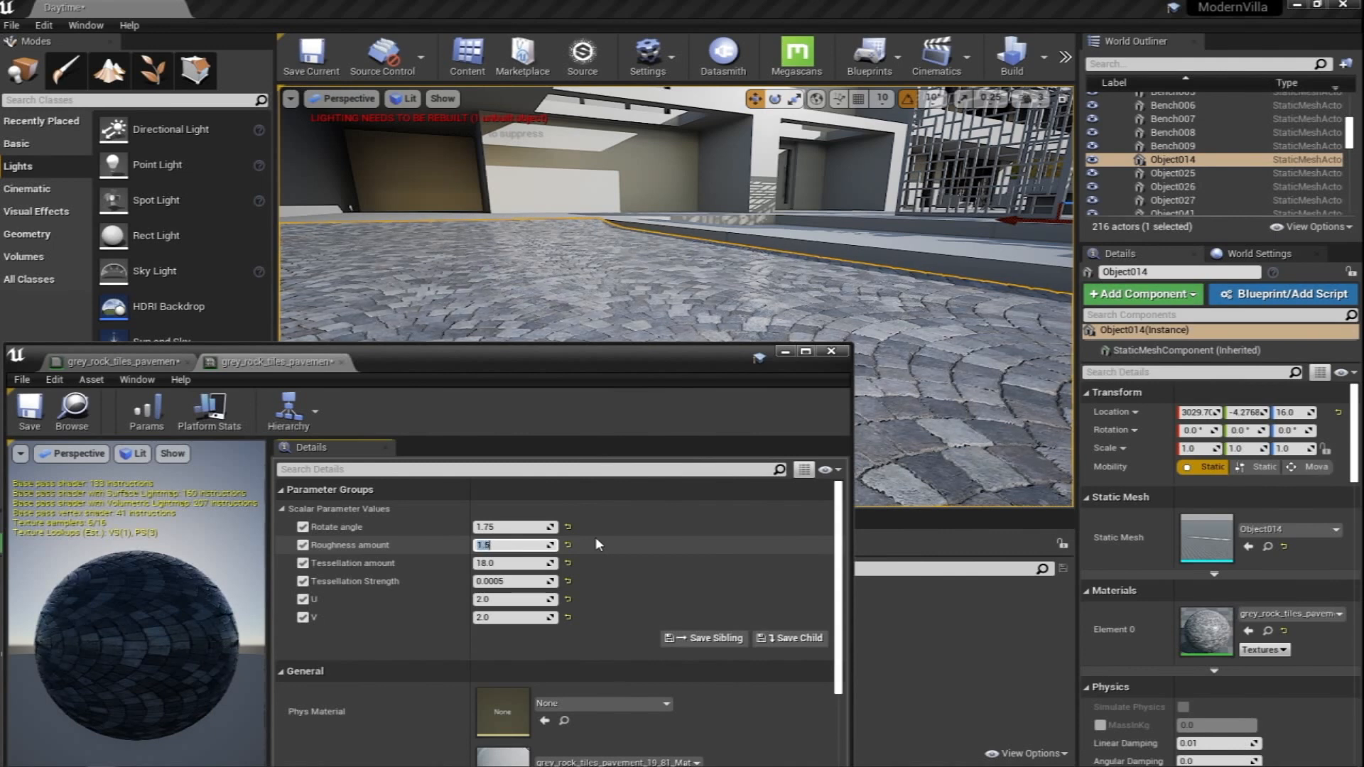
key("Return")
Put the material editor window away and select the plain kerb mesh alongside the paved driveway
key("w")
right_click_drag(691, 229, 732, 229)
left_click_drag(662, 361, 805, 259)
right_click_drag(950, 214, 943, 252)
left_click(973, 250)
left_click(655, 310)
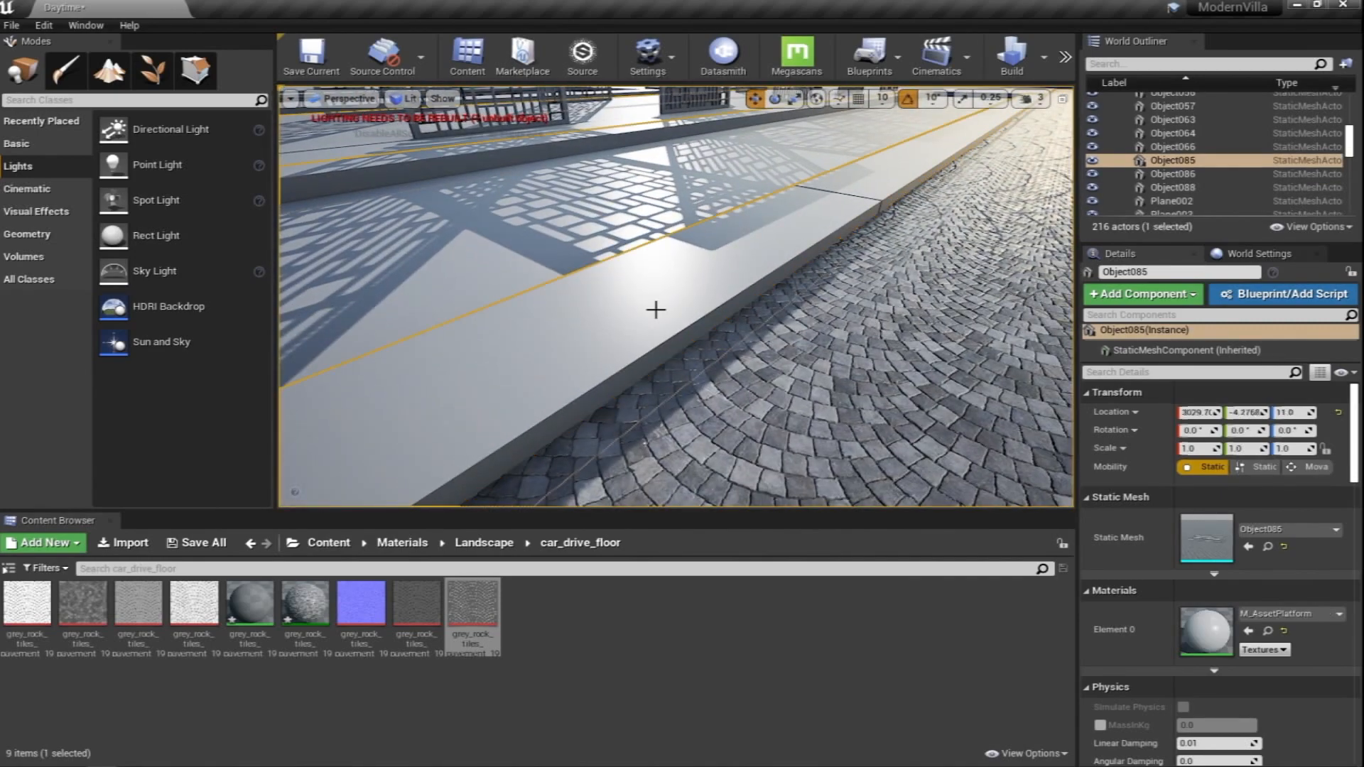
right_click_drag(714, 290, 703, 287)
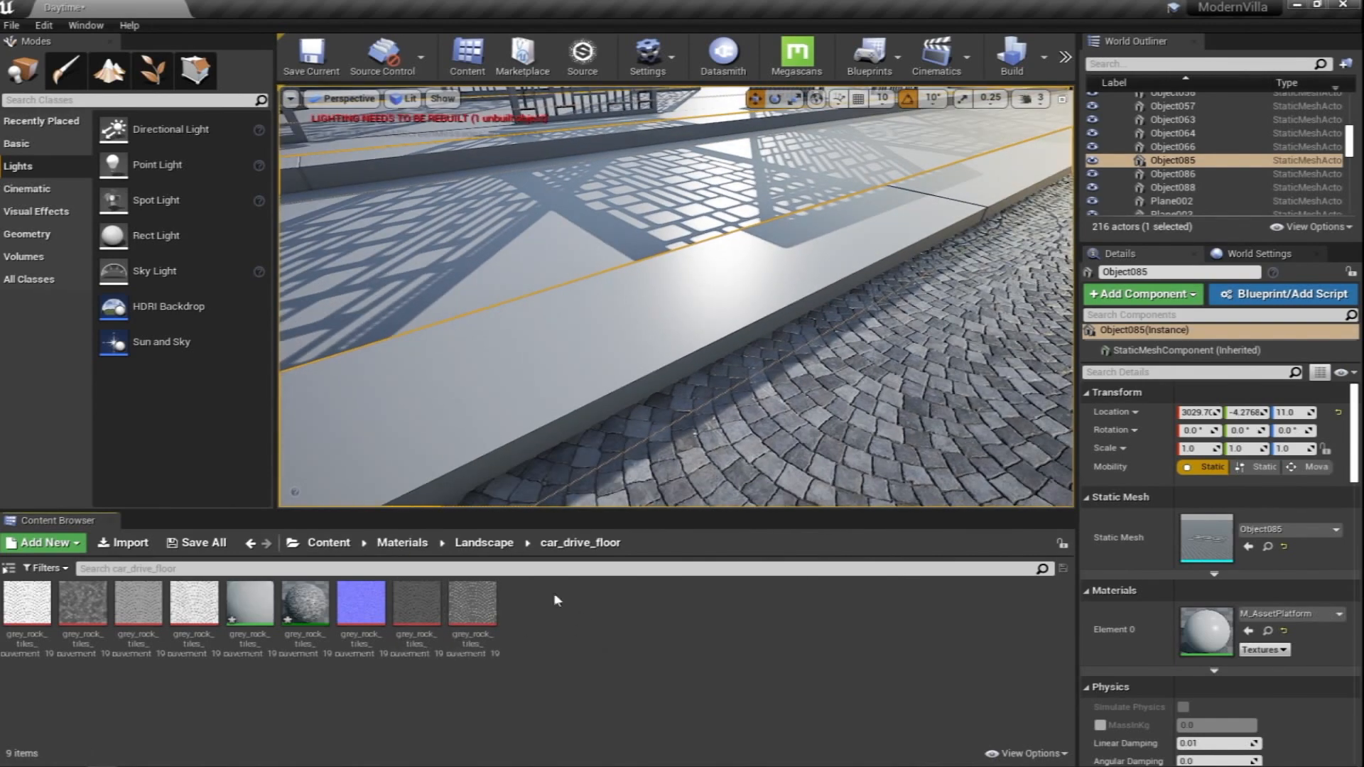
Open the Landscape folder's Concrete subfolder and apply the ConcretePolished002_COL_HIRES texture to the kerb as a new material
left_click(485, 542)
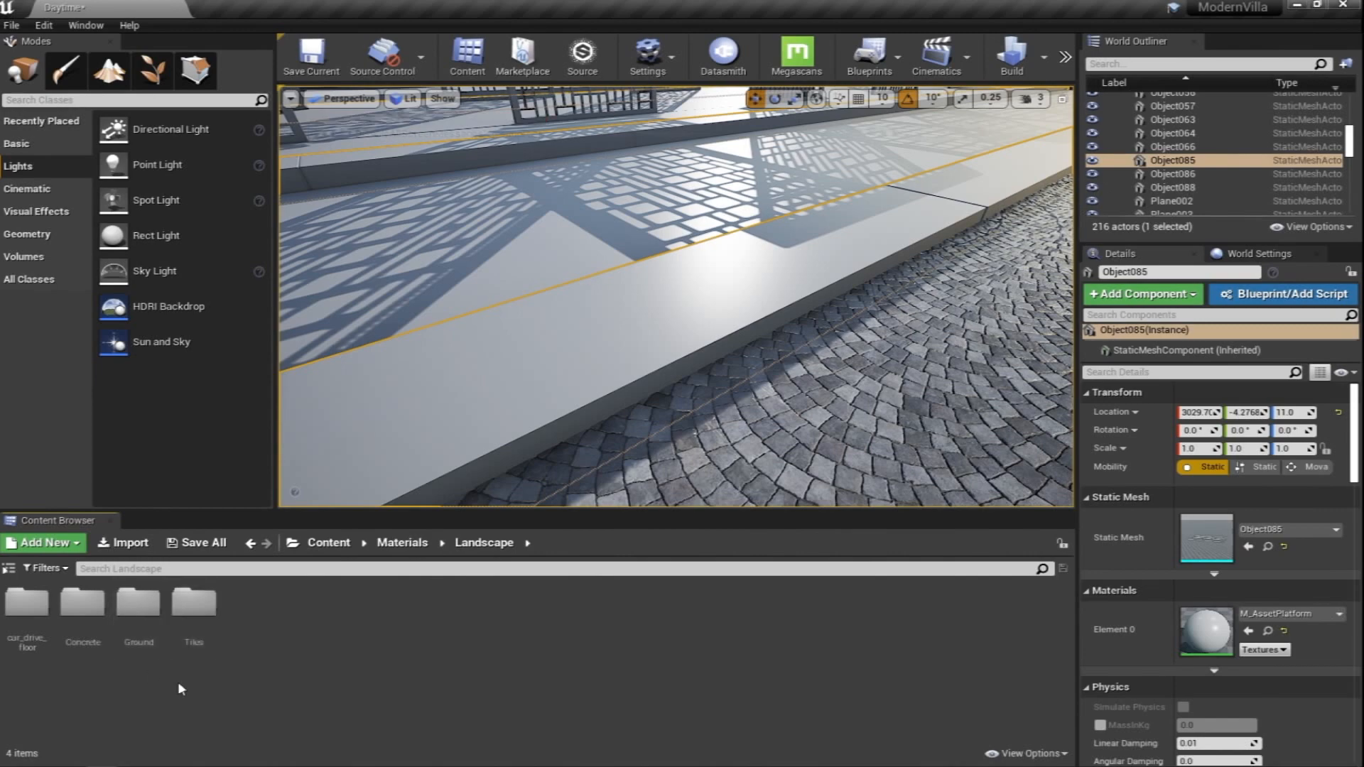
double_click(82, 602)
right_click_drag(524, 384, 518, 387)
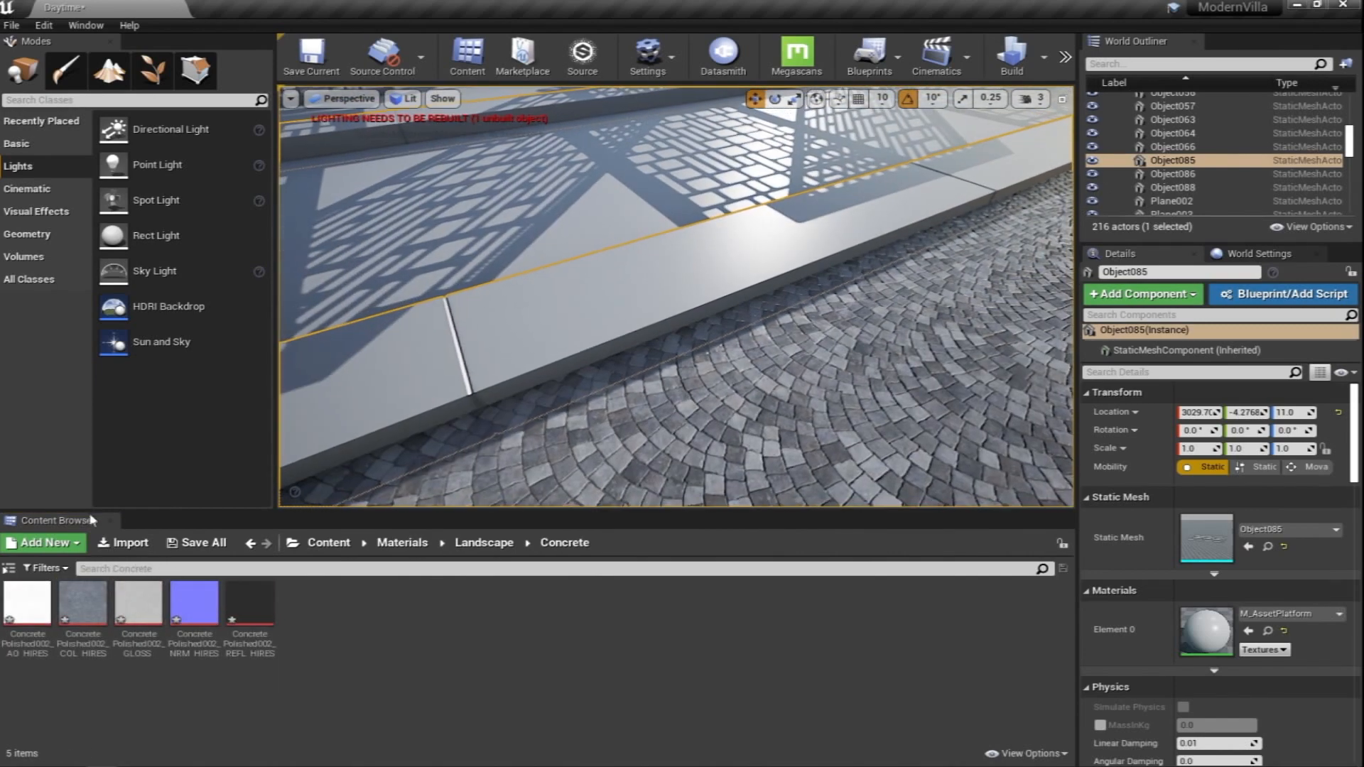
left_click_drag(82, 603, 525, 327)
right_click_drag(525, 327, 490, 325)
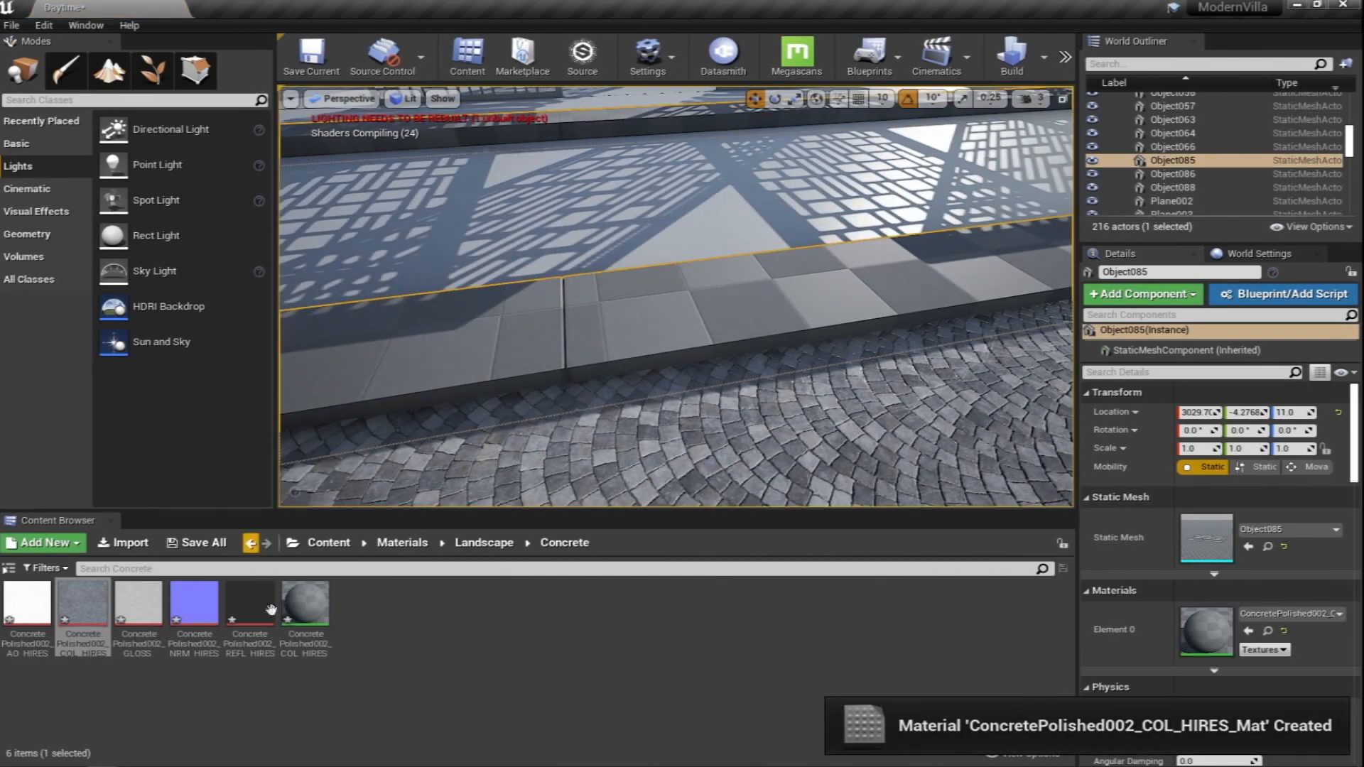
Open the ConcretePolished002_COL_HIRES_Mat material and move its Texture Sample farther from the material's output node
left_click(428, 636)
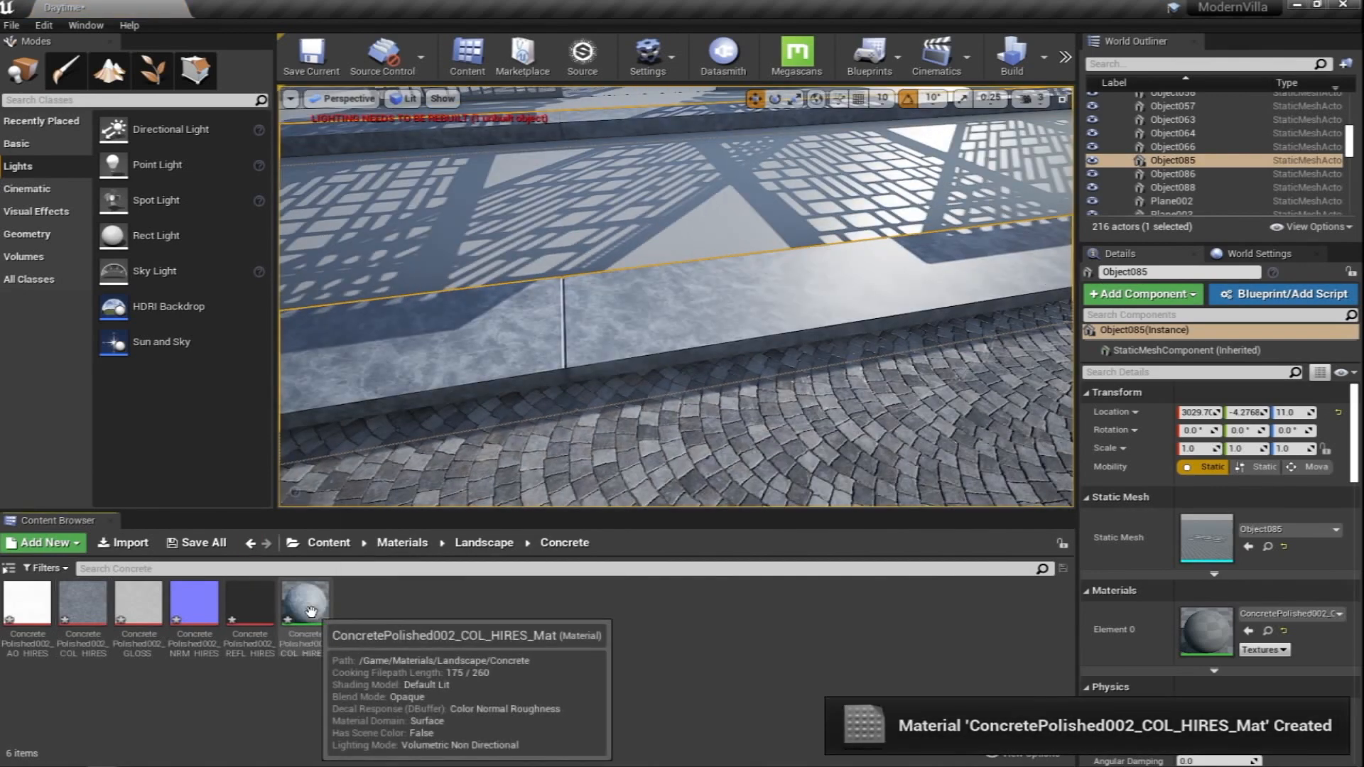
double_click(307, 606)
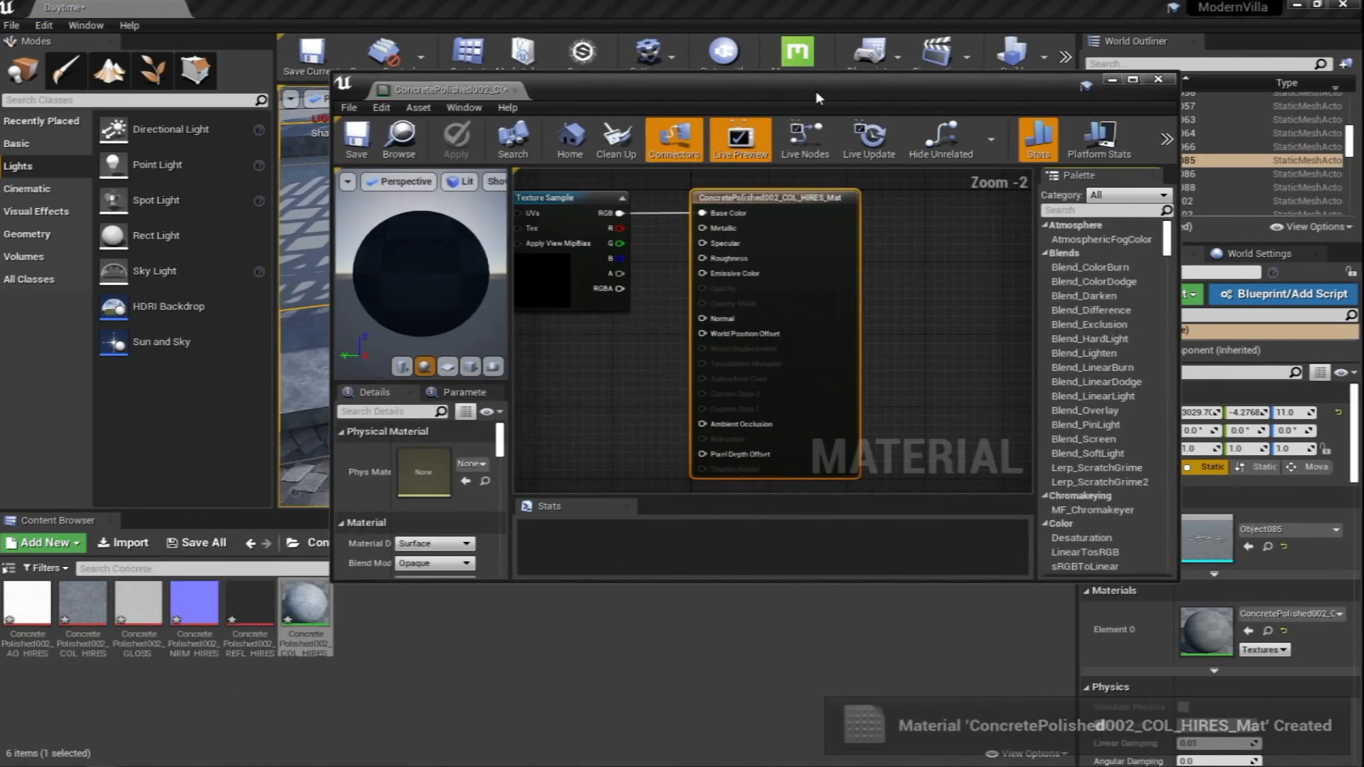
double_click(815, 91)
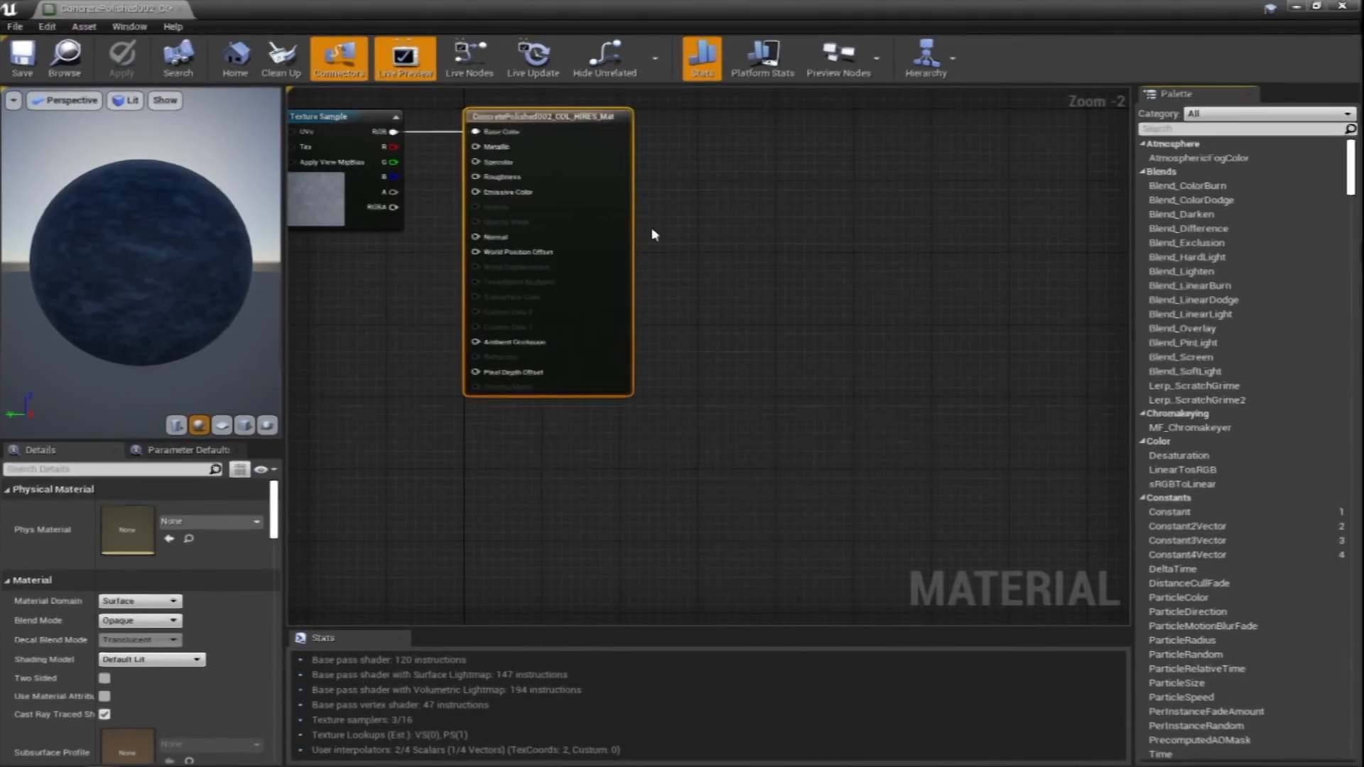
right_click_drag(472, 245, 779, 336)
scroll(776, 337, "down", 2)
right_click_drag(692, 454, 894, 489)
left_click_drag(880, 289, 764, 241)
left_click(706, 373)
Move the material editor aside to examine the driveway paving and the concrete kerb in the viewport
double_click(480, 6)
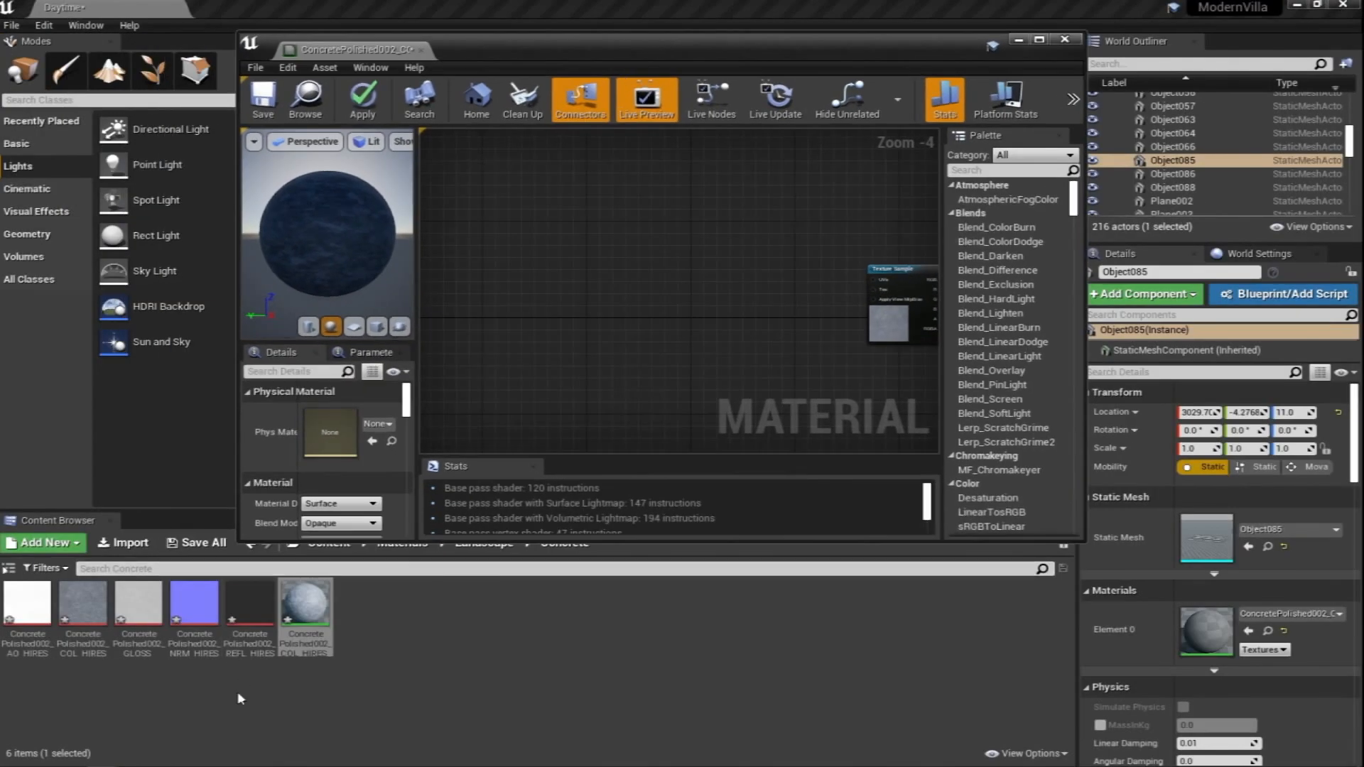
left_click(146, 607)
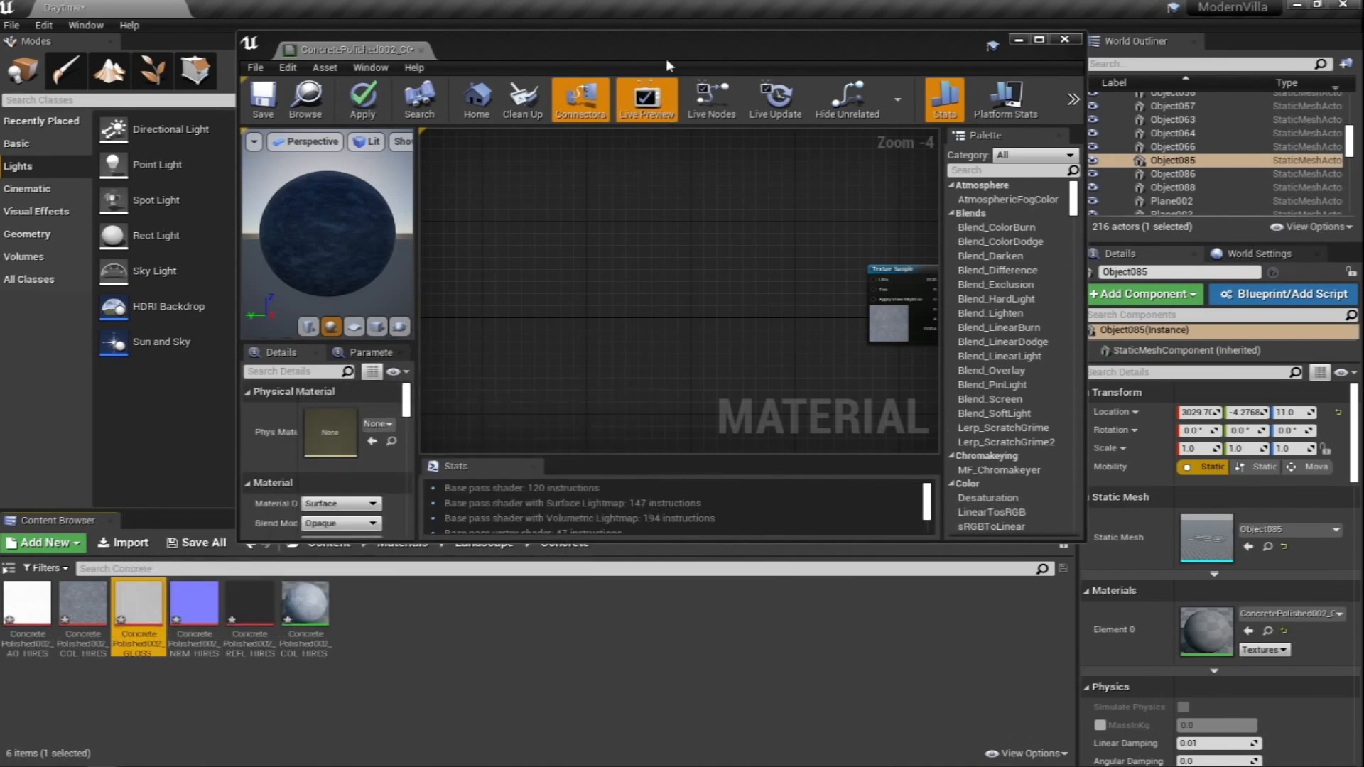
left_click_drag(666, 58, 221, 573)
right_click_drag(675, 294, 834, 283)
mouse_move(674, 295)
right_mouse_down()
mouse_move(703, 293)
mouse_move(657, 291)
mouse_move(668, 313)
right_mouse_up()
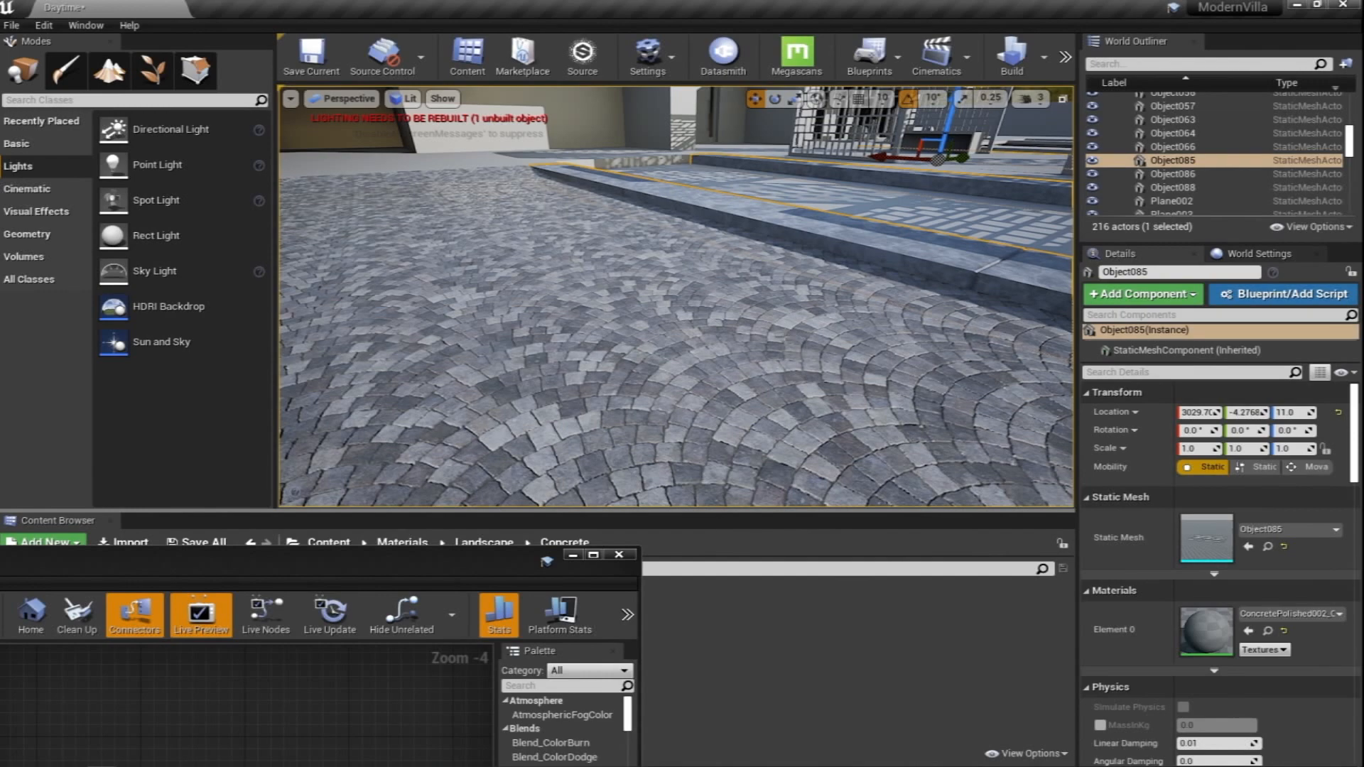
right_click_drag(815, 328, 868, 293)
left_click_drag(380, 577, 880, 320)
right_click_drag(703, 540, 603, 482)
Add the ConcretePolished002 NRM_HIRES and GLOSS_HIRES textures to the concrete material's graph as Texture Samples
left_click(188, 681)
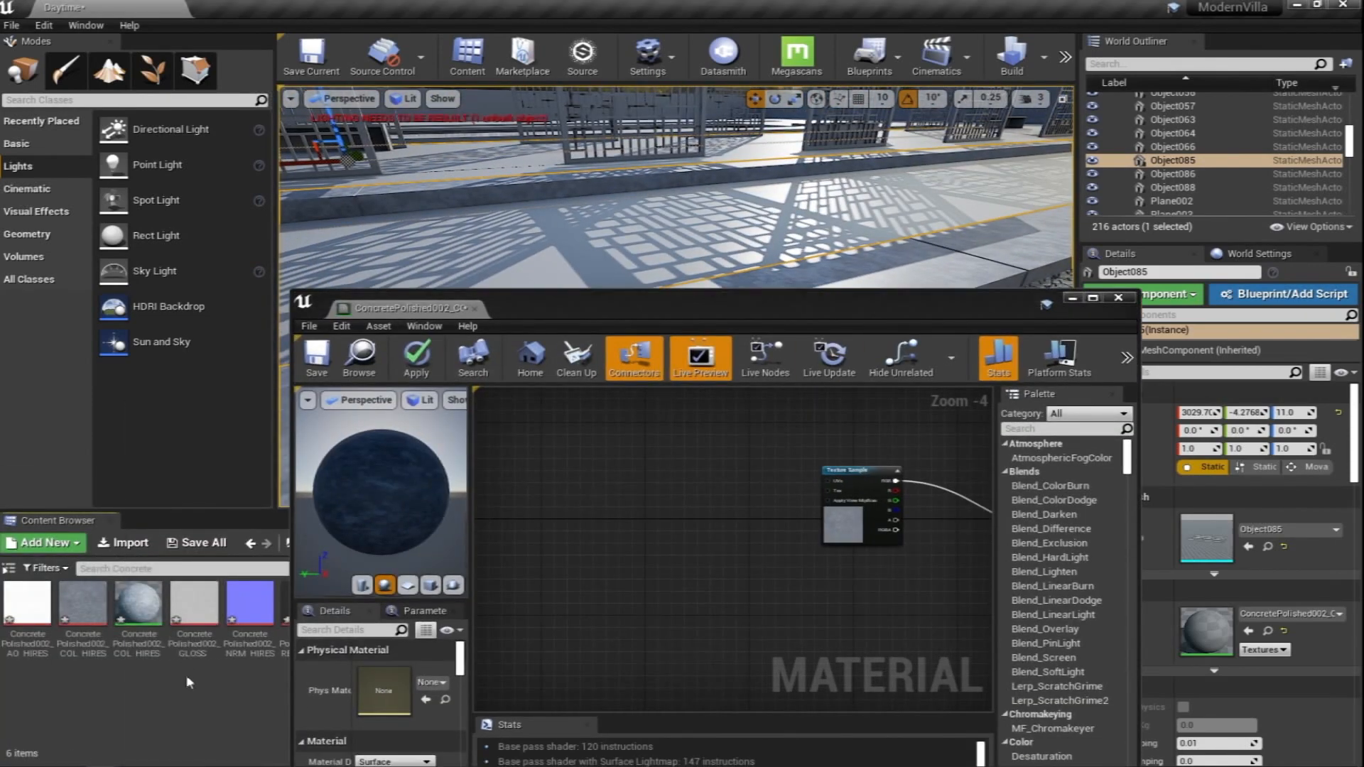
left_click_drag(633, 313, 715, 233)
left_click_drag(249, 603, 828, 485)
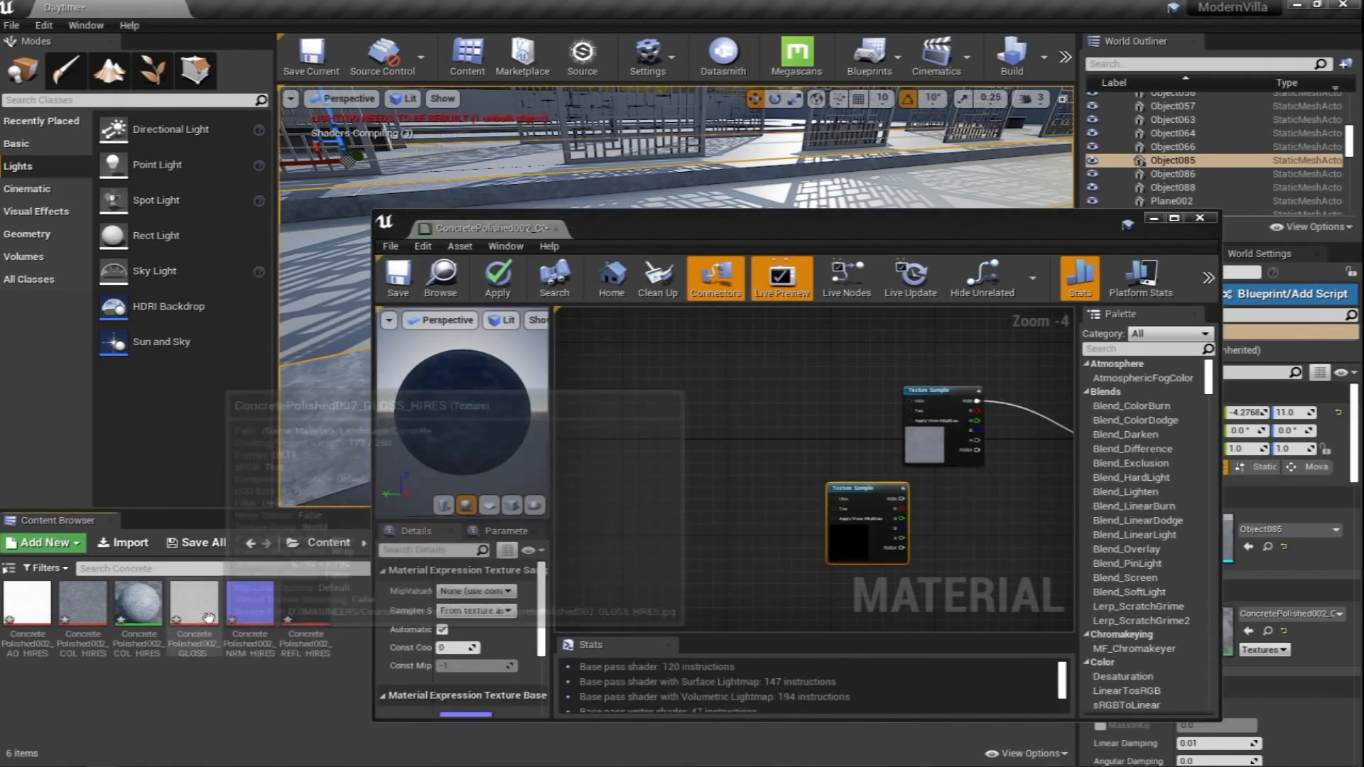
left_click_drag(194, 603, 683, 473)
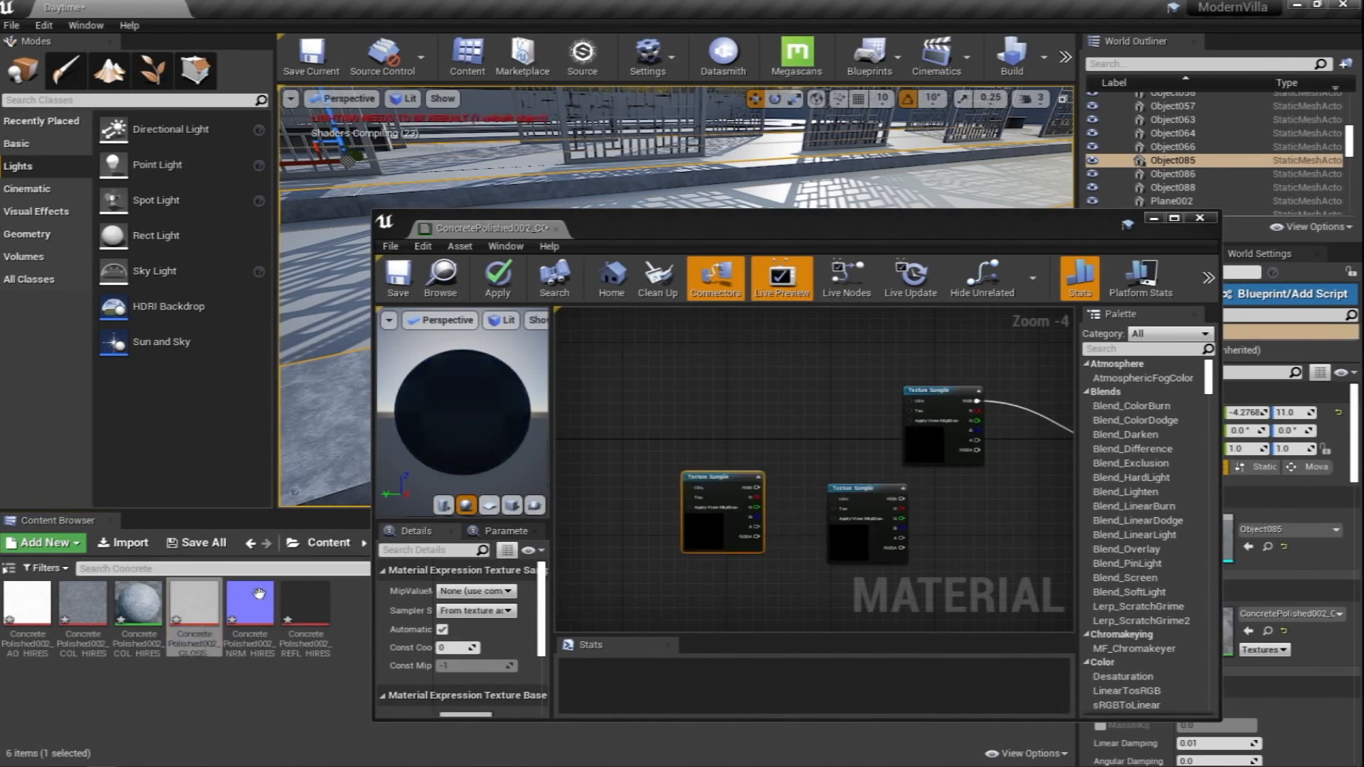
left_click(818, 389)
right_click_drag(771, 380, 638, 293)
Move the normal map's Texture Sample below the other samples and connect its RGB output to Normal
double_click(738, 224)
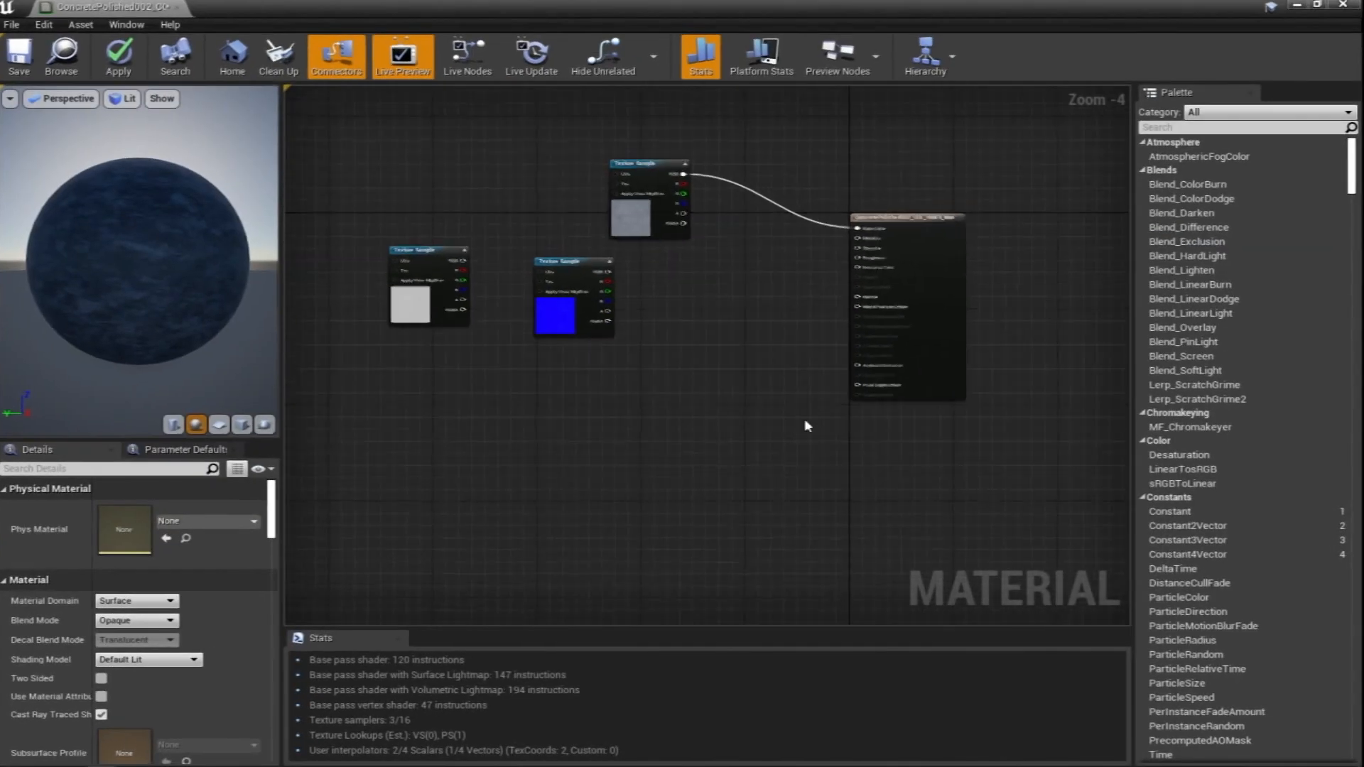
left_click_drag(576, 264, 579, 419)
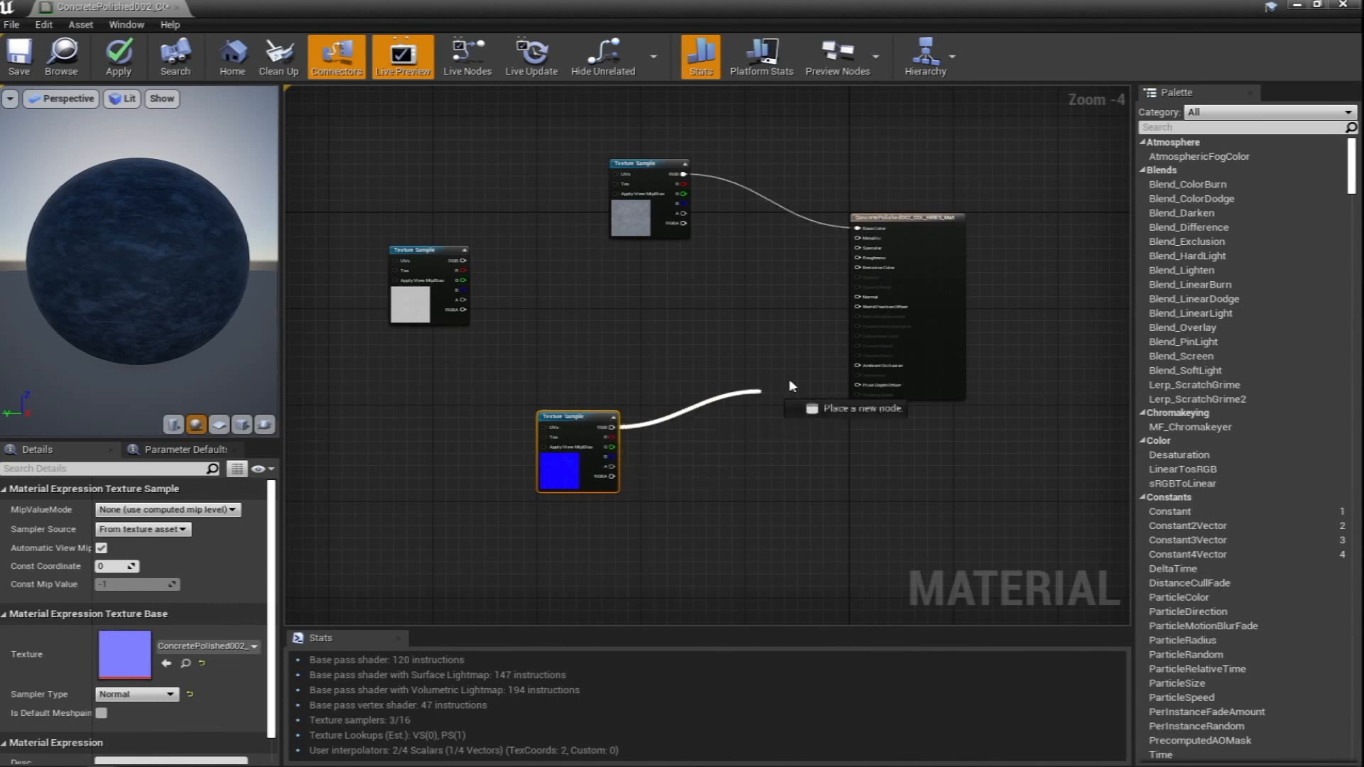
left_click_drag(858, 302, 857, 299)
Place the gloss Texture Sample between the color and normal samples and connect its RGB output to Roughness
left_click_drag(444, 266, 600, 307)
right_click_drag(729, 275, 736, 417)
left_click_drag(648, 304, 621, 237)
scroll(634, 440, "up", 2)
right_click_drag(678, 441, 577, 407)
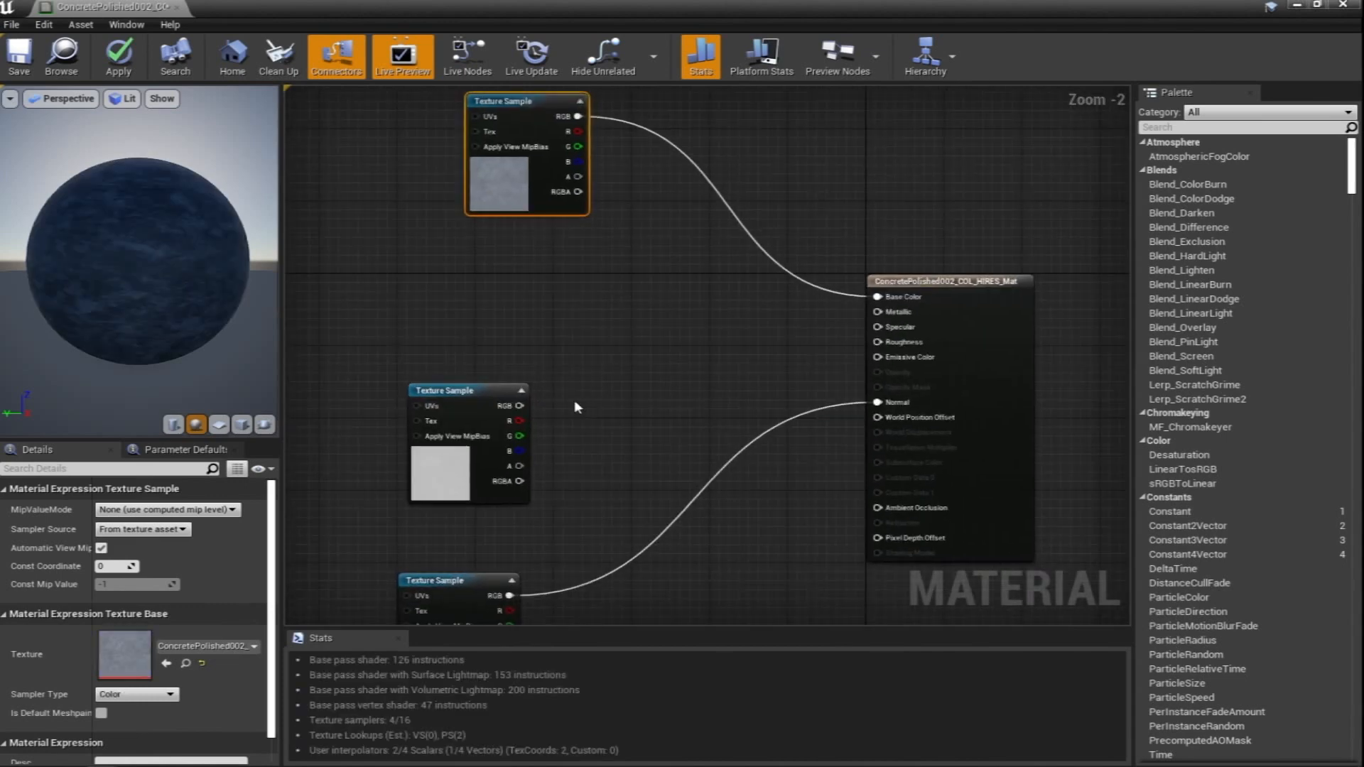
left_click_drag(520, 405, 701, 401)
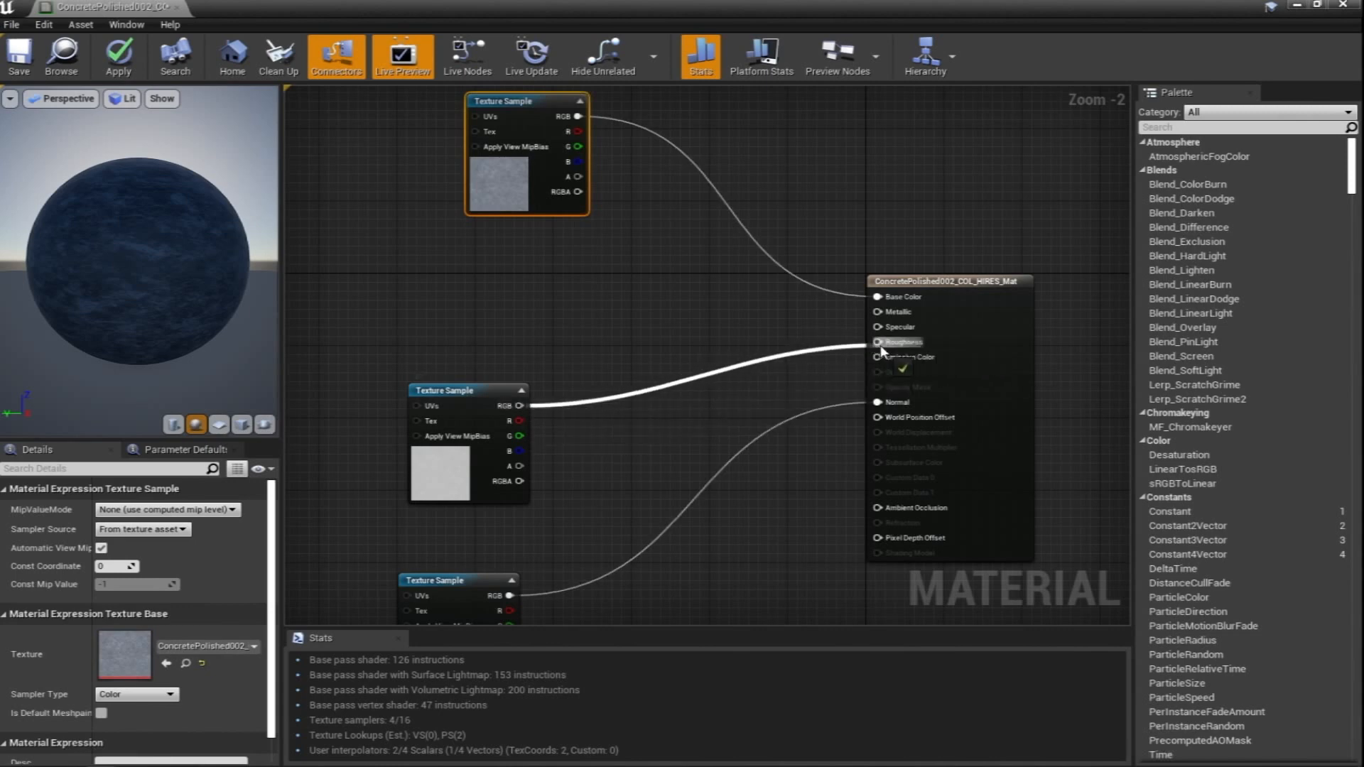
left_click_drag(882, 350, 878, 343)
Open the paving's material instance from the car_drive_floor folder
scroll(723, 299, "down", 2)
right_click_drag(418, 364, 573, 355)
right_click_drag(480, 250, 594, 315)
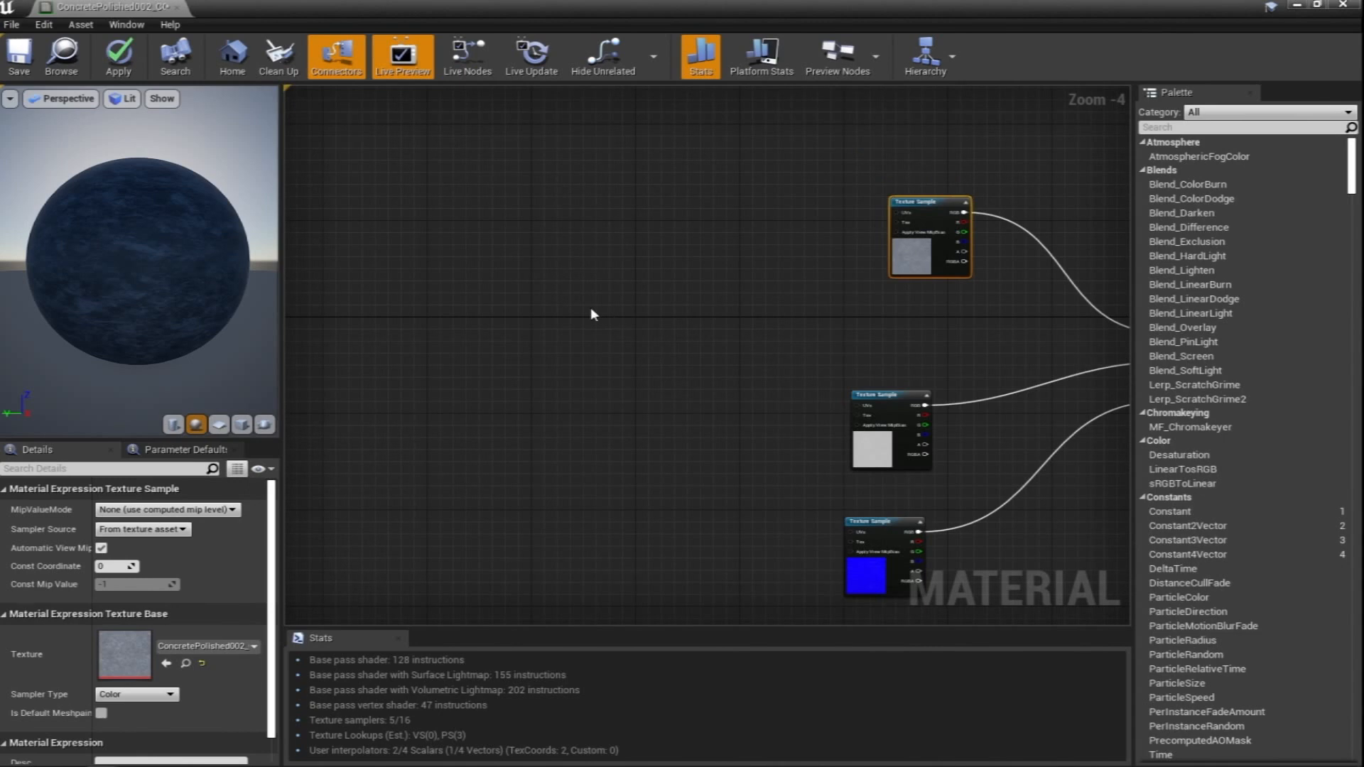
double_click(540, 5)
left_click_drag(680, 226, 895, 227)
left_click(484, 542)
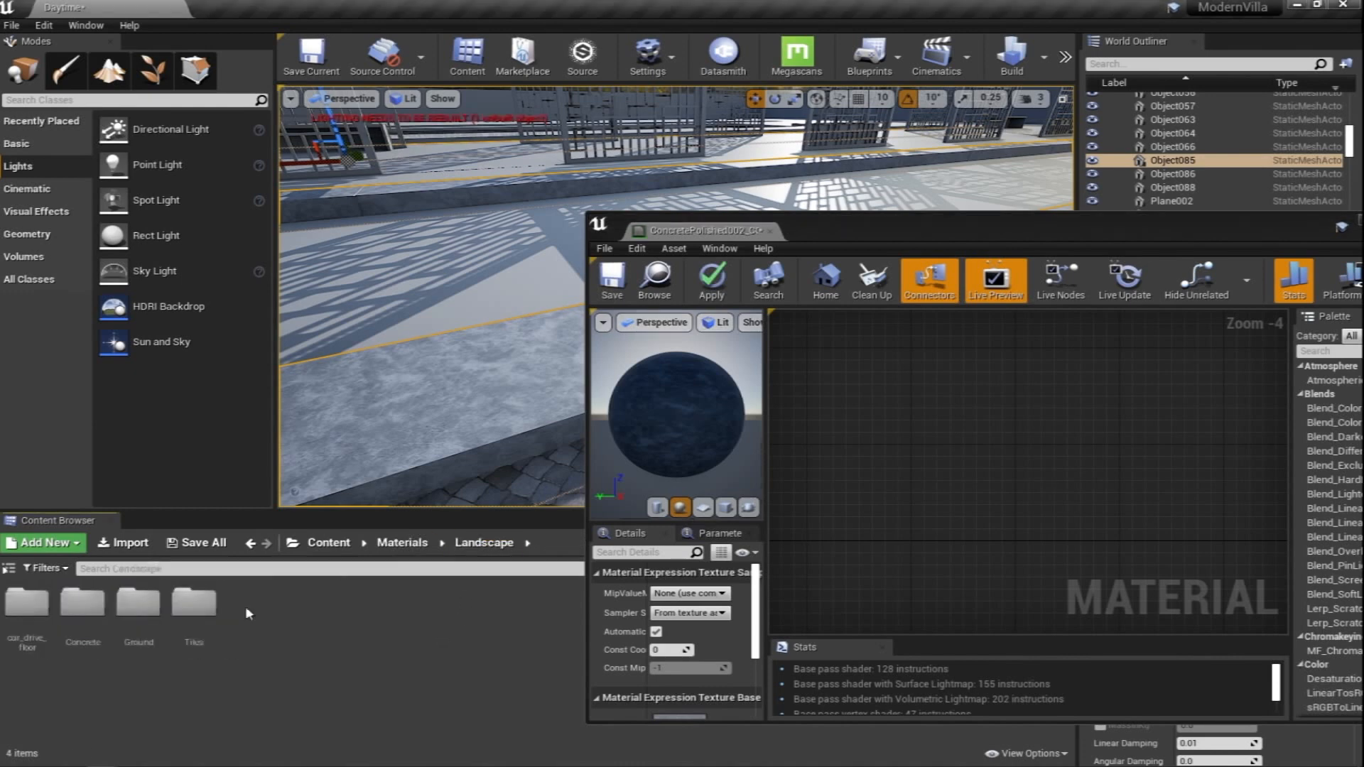
double_click(41, 634)
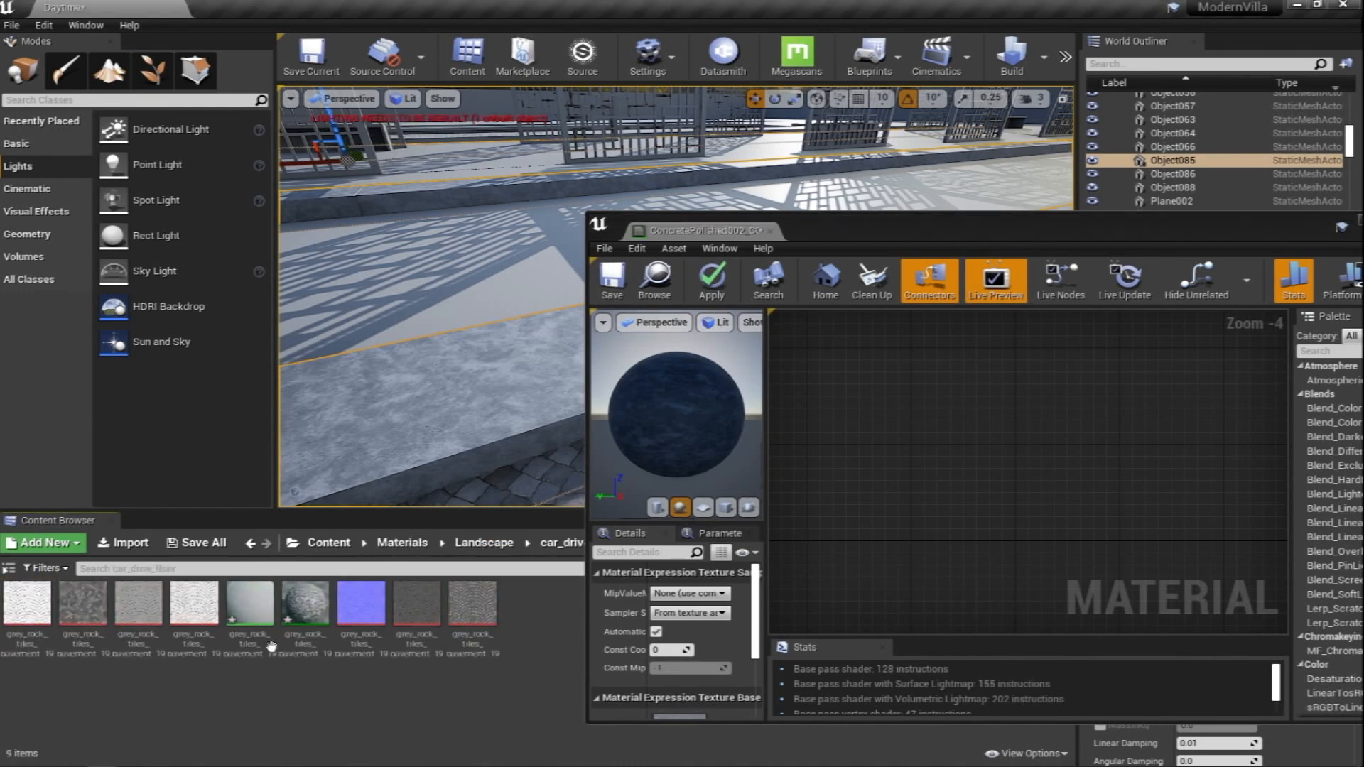
double_click(307, 611)
Open the instance's parent material, grey_rock_tiles_pavement_19_81_Mat, in a maximized editor
scroll(1058, 515, "down", 2)
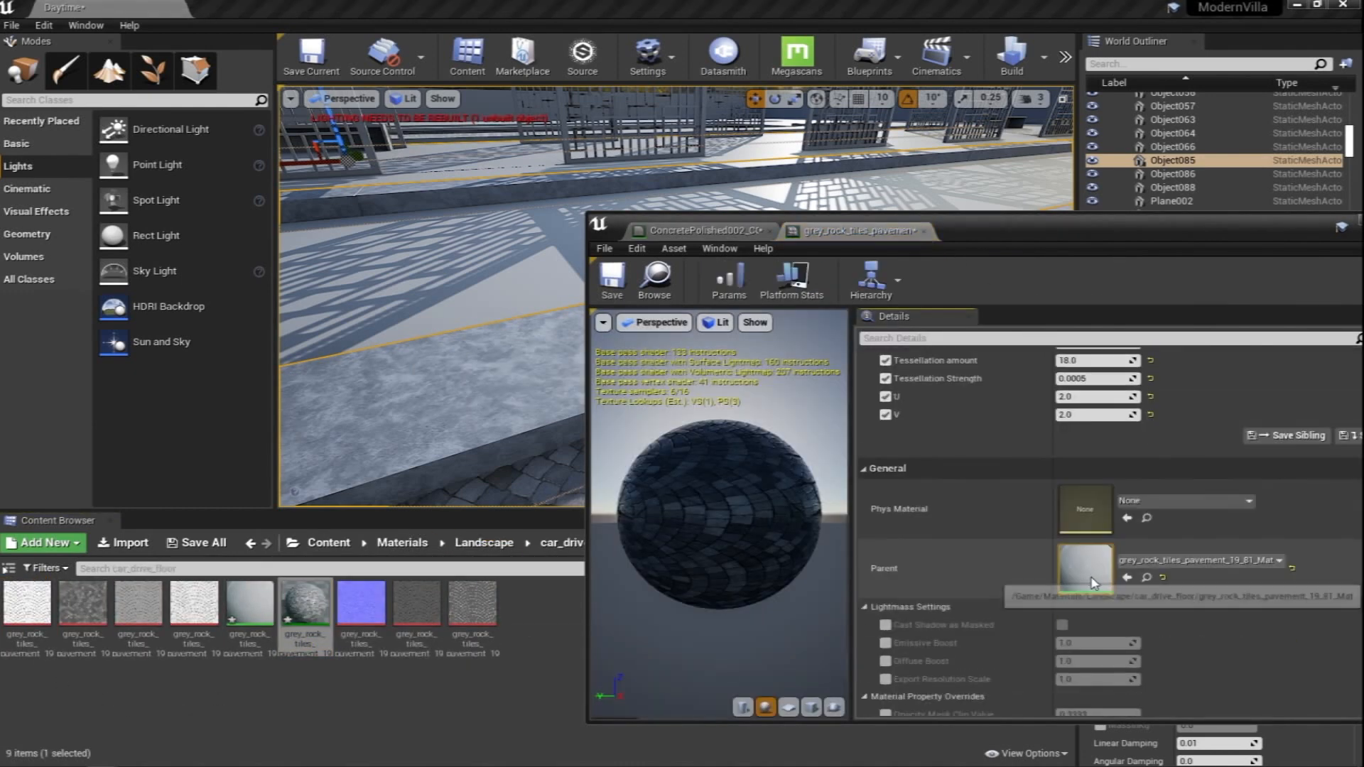
double_click(1087, 573)
scroll(923, 451, "down", 2)
scroll(922, 450, "down", 6)
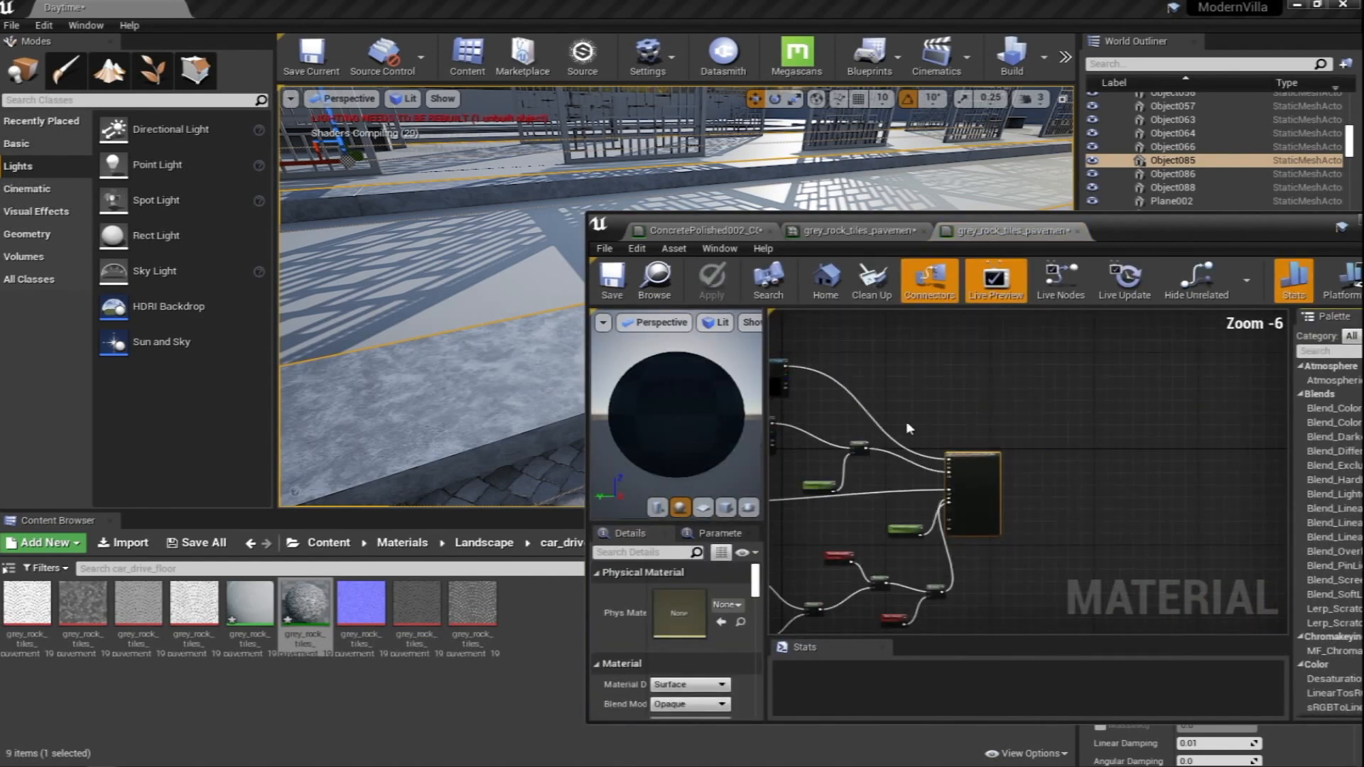
double_click(1166, 236)
Copy the tiling and rotation nodes from the paving material and paste them beside the concrete material's Texture Samples
right_click_drag(421, 171, 898, 281)
scroll(577, 282, "up", 3)
scroll(746, 268, "up", 1)
left_click_drag(845, 207, 402, 466)
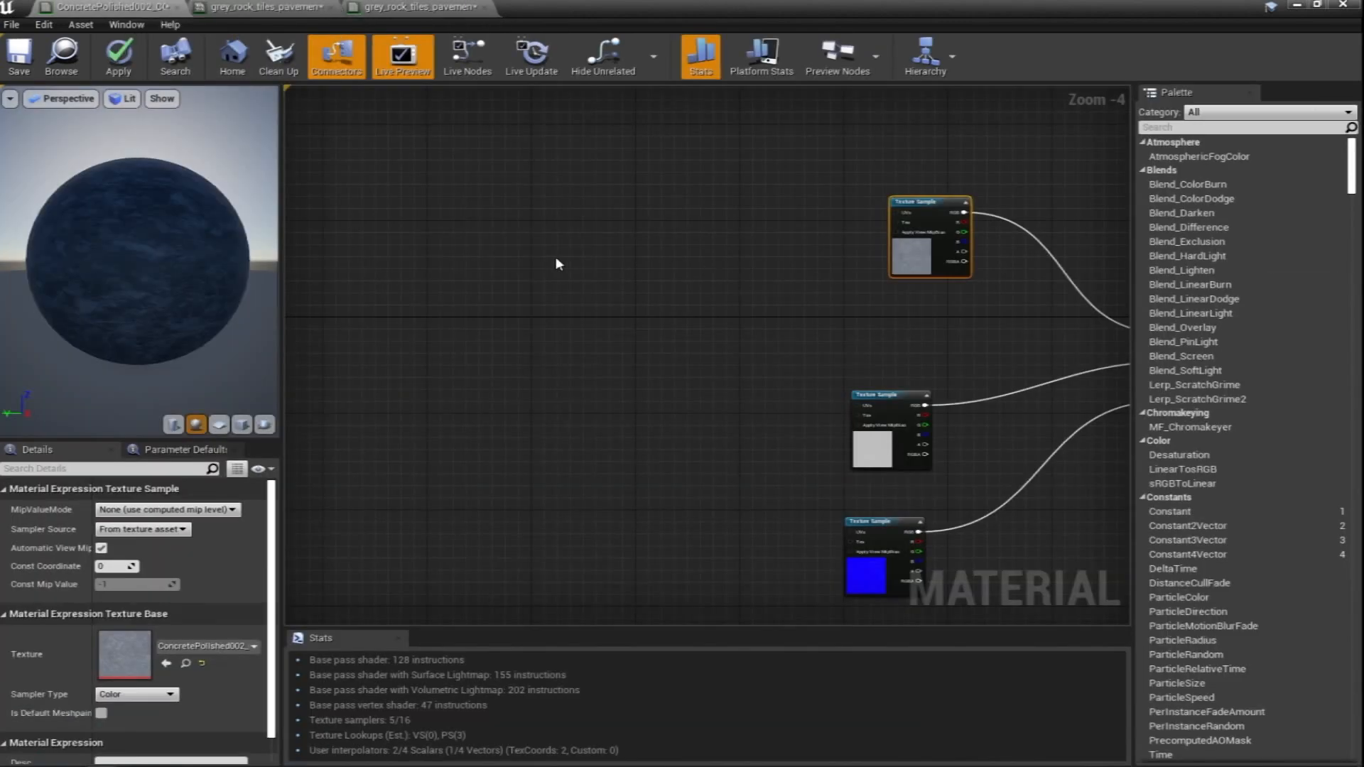
left_click(556, 264)
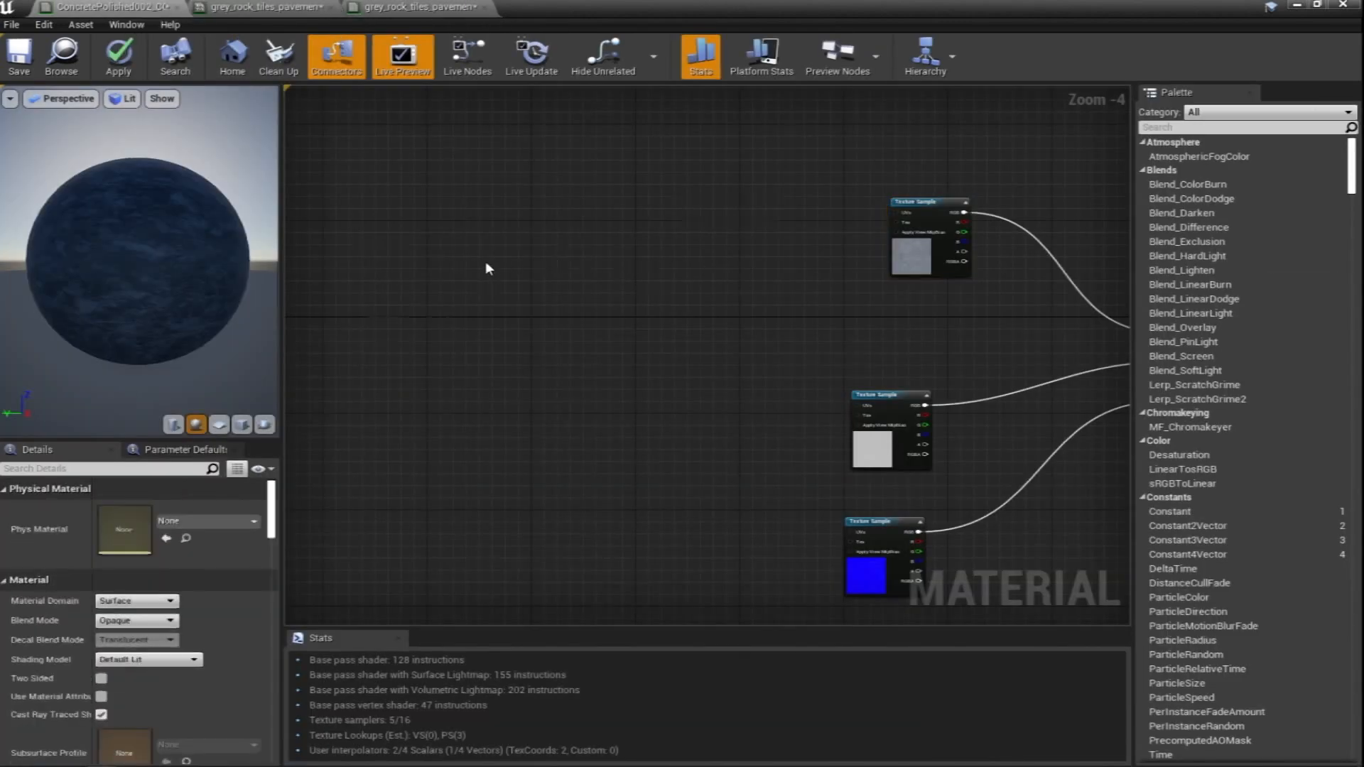
key("ctrl+z")
right_click_drag(794, 276, 679, 283)
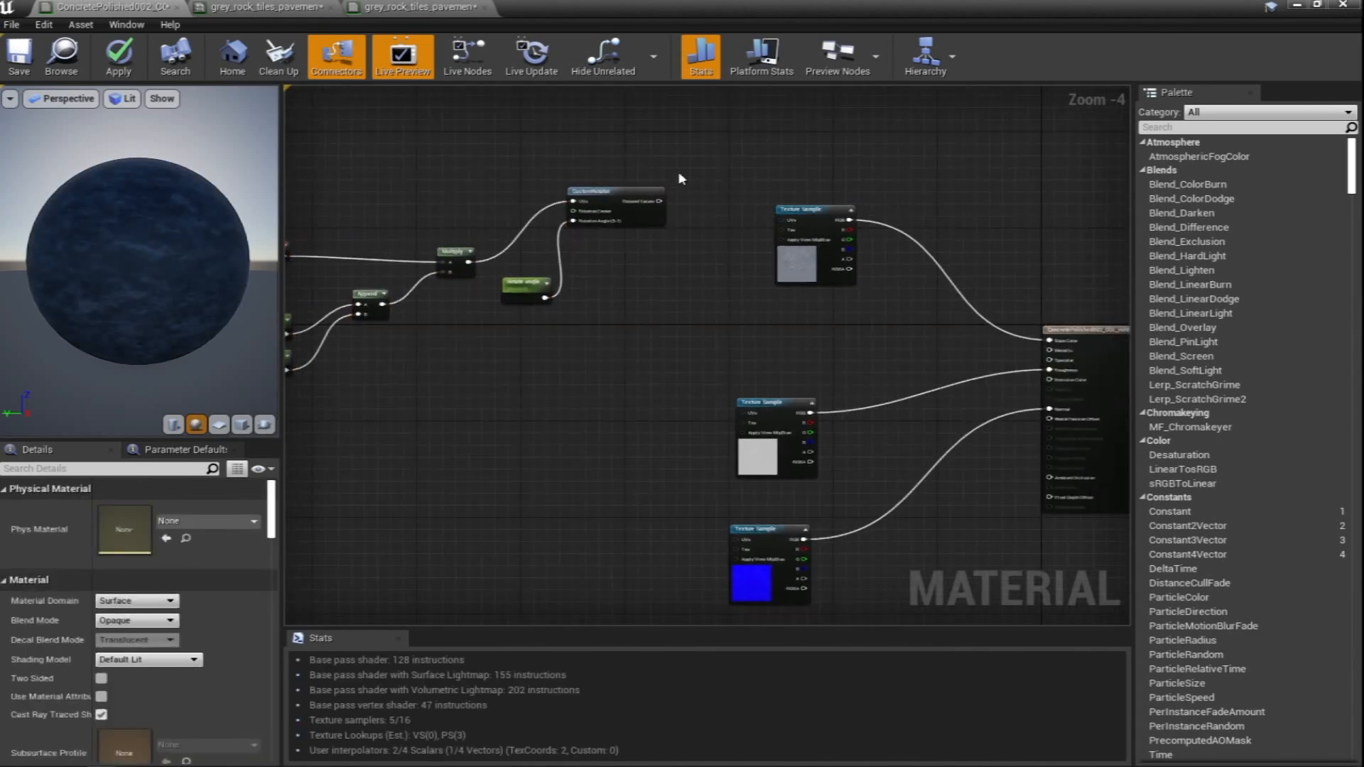
Connect the CustomRotator's Rotated Values to the UVs of the color, gloss and normal Texture Samples
scroll(683, 180, "up", 1)
left_click_drag(664, 211, 826, 240)
right_click_drag(710, 245, 763, 127)
left_click_drag(713, 95, 735, 178)
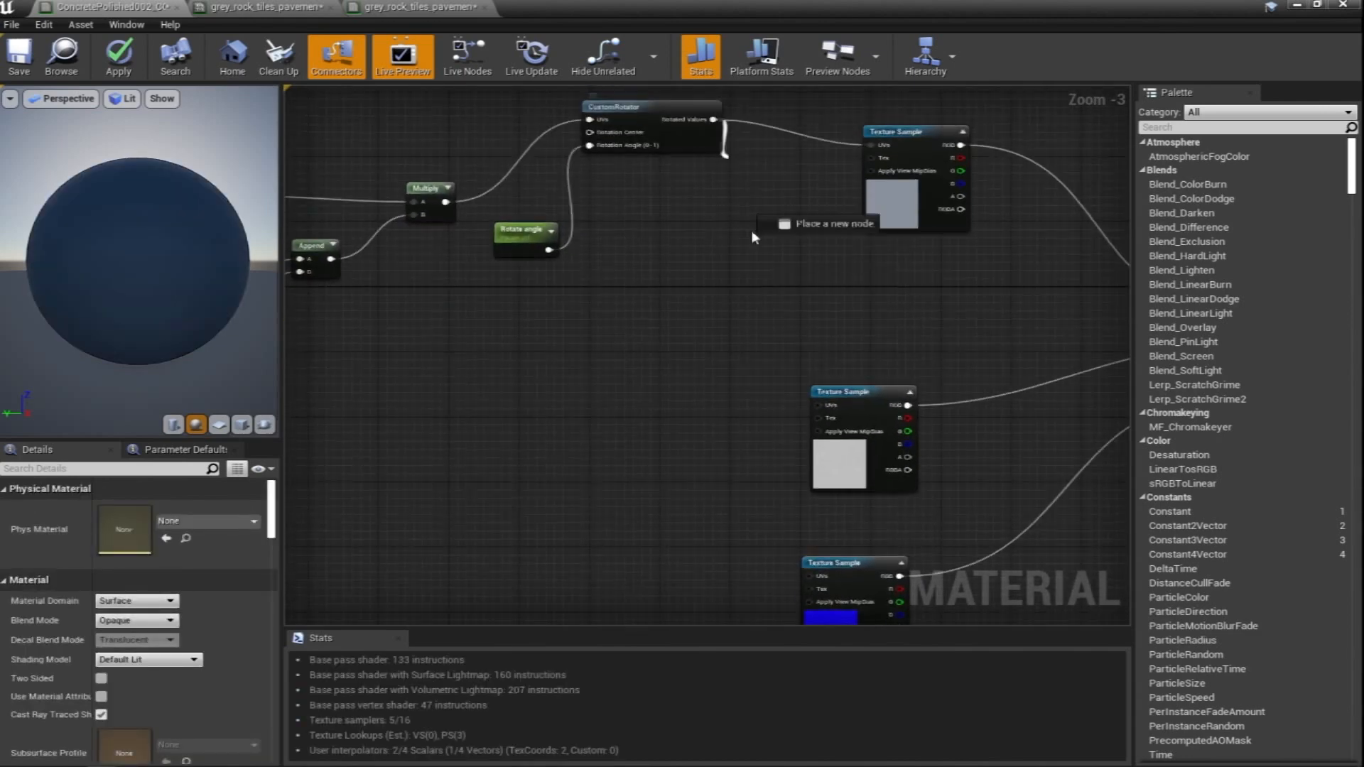
left_click_drag(812, 405, 814, 407)
right_click_drag(676, 470, 681, 378)
scroll(677, 387, "down", 2)
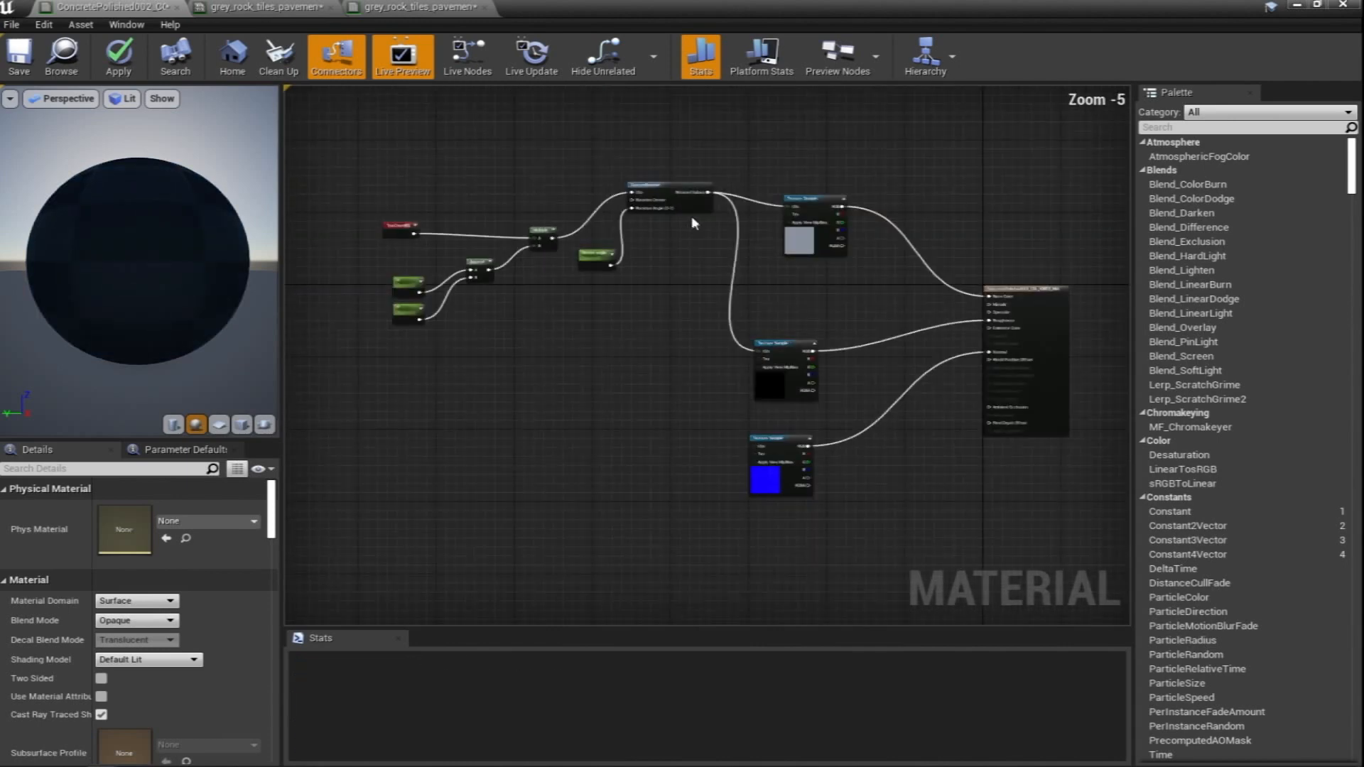
scroll(687, 219, "up", 1)
left_click_drag(695, 186, 764, 471)
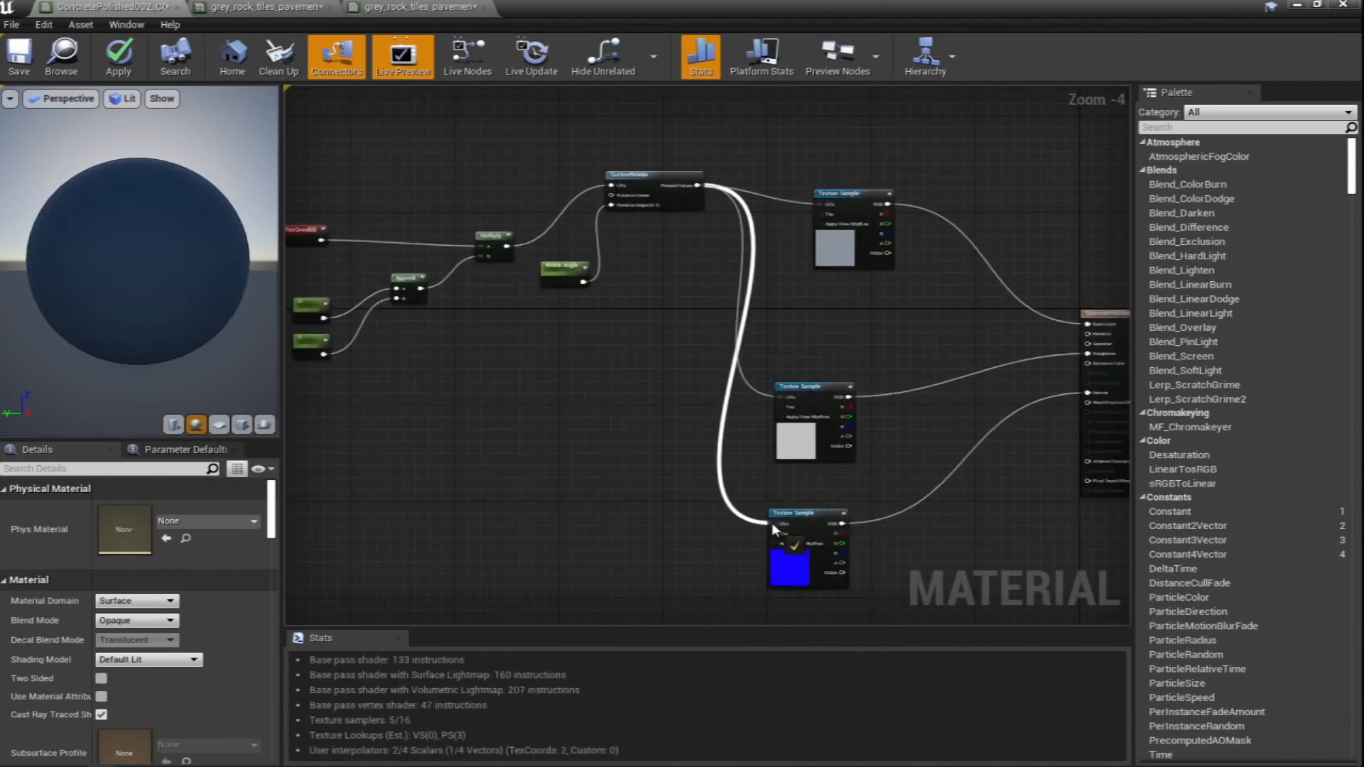
Add a FlattenNormal node in the paving material, fed by the RGB output of the normal map's Texture Sample
left_click_drag(774, 530, 774, 529)
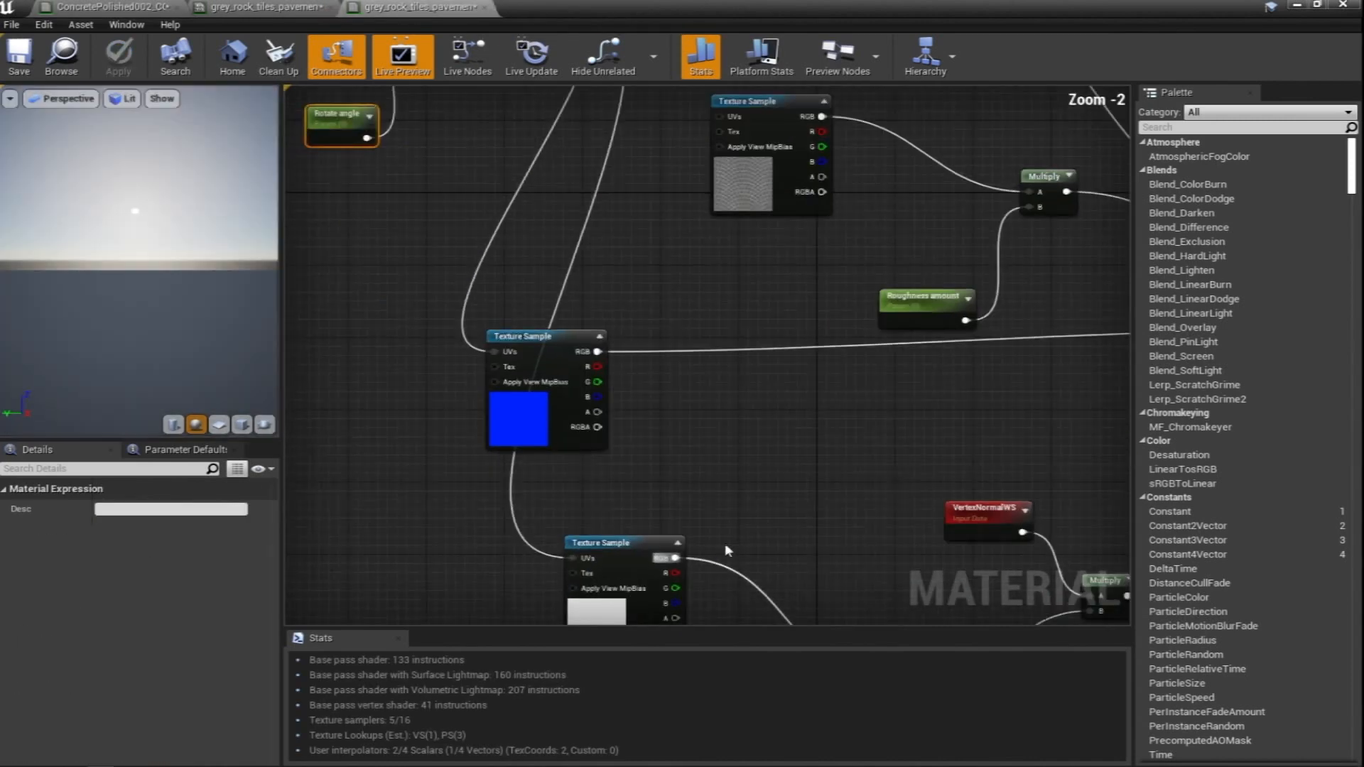
scroll(630, 383, "up", 2)
right_click_drag(527, 324, 580, 348)
left_click_drag(595, 344, 875, 416)
left_click(909, 408)
type("flat")
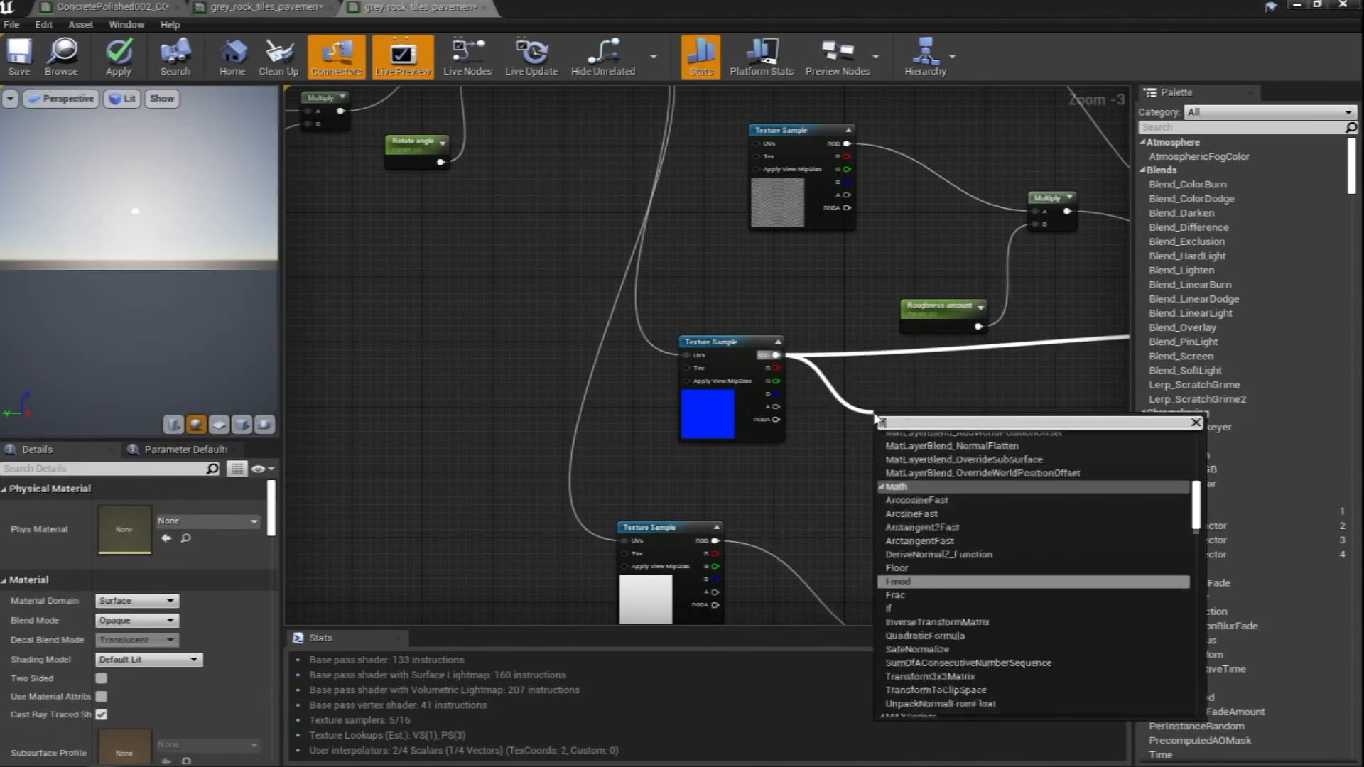
type("yte")
key("BackSpace")
key("BackSpace")
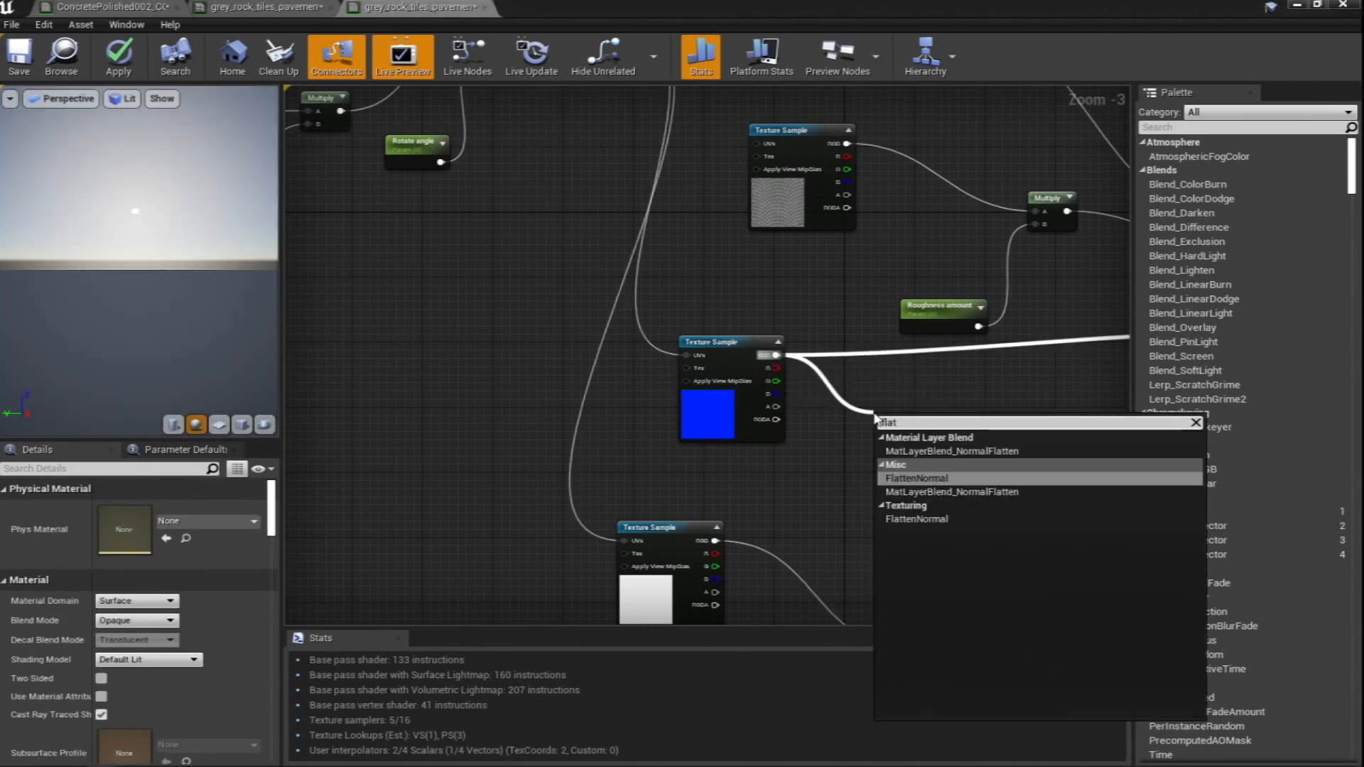
type("t")
key("Return")
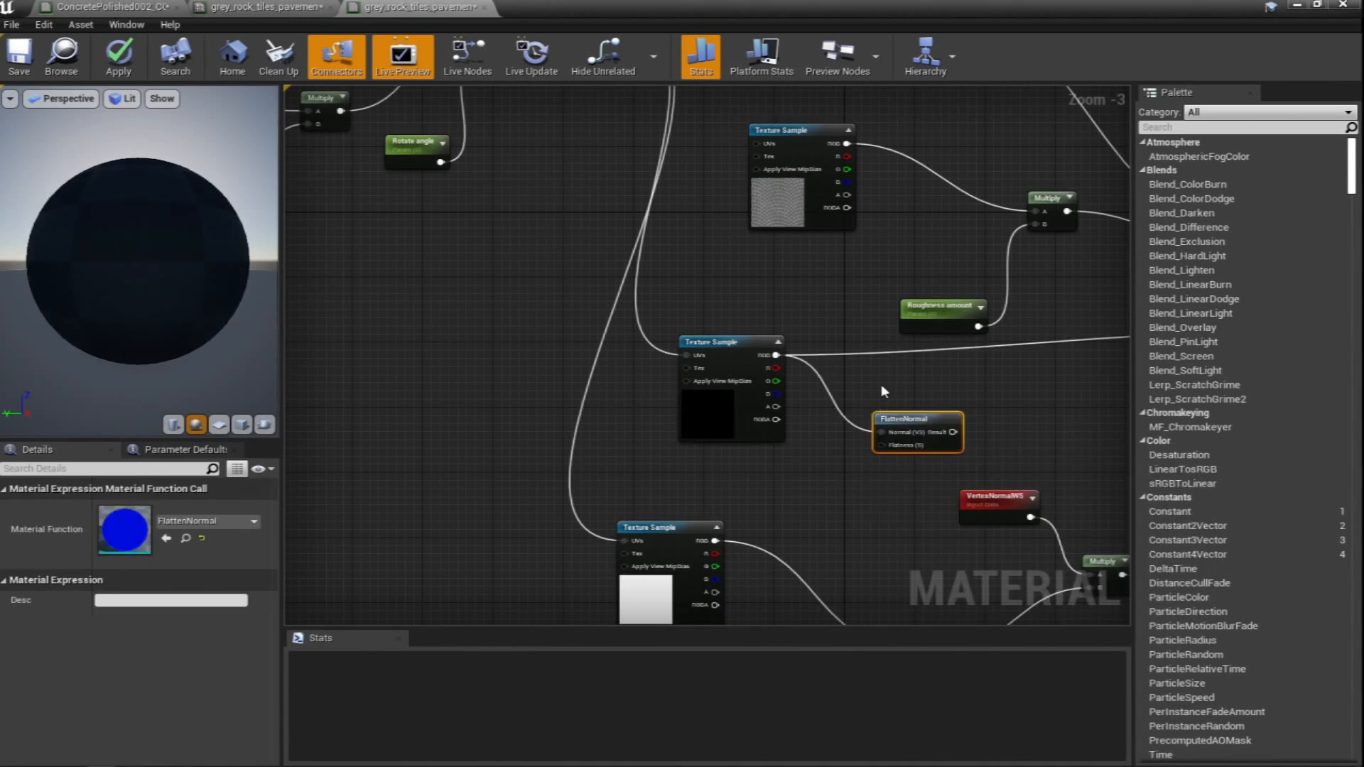
Add a Multiply node beside FlattenNormal and feed FlattenNormal's Result into its B input
right_click_drag(883, 392, 830, 406)
scroll(845, 409, "up", 1)
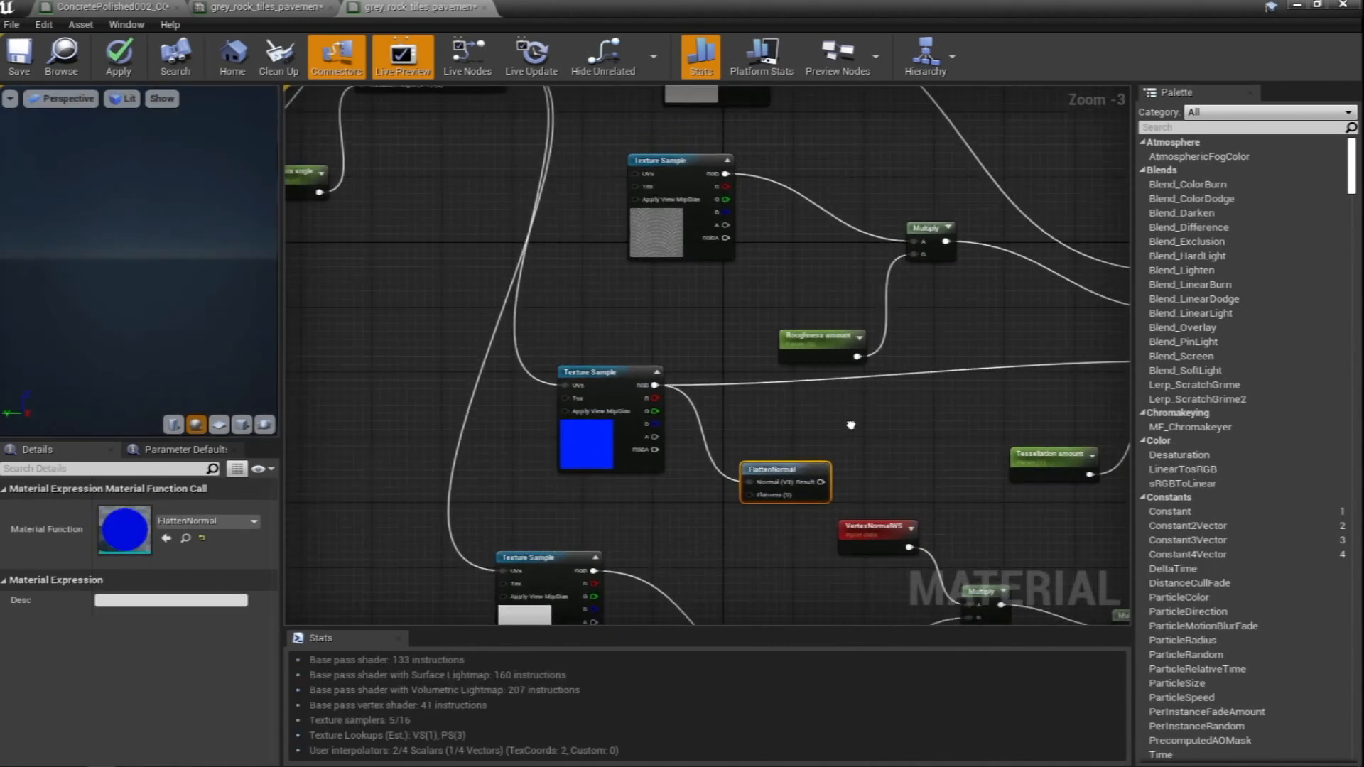
right_click_drag(845, 412, 788, 414)
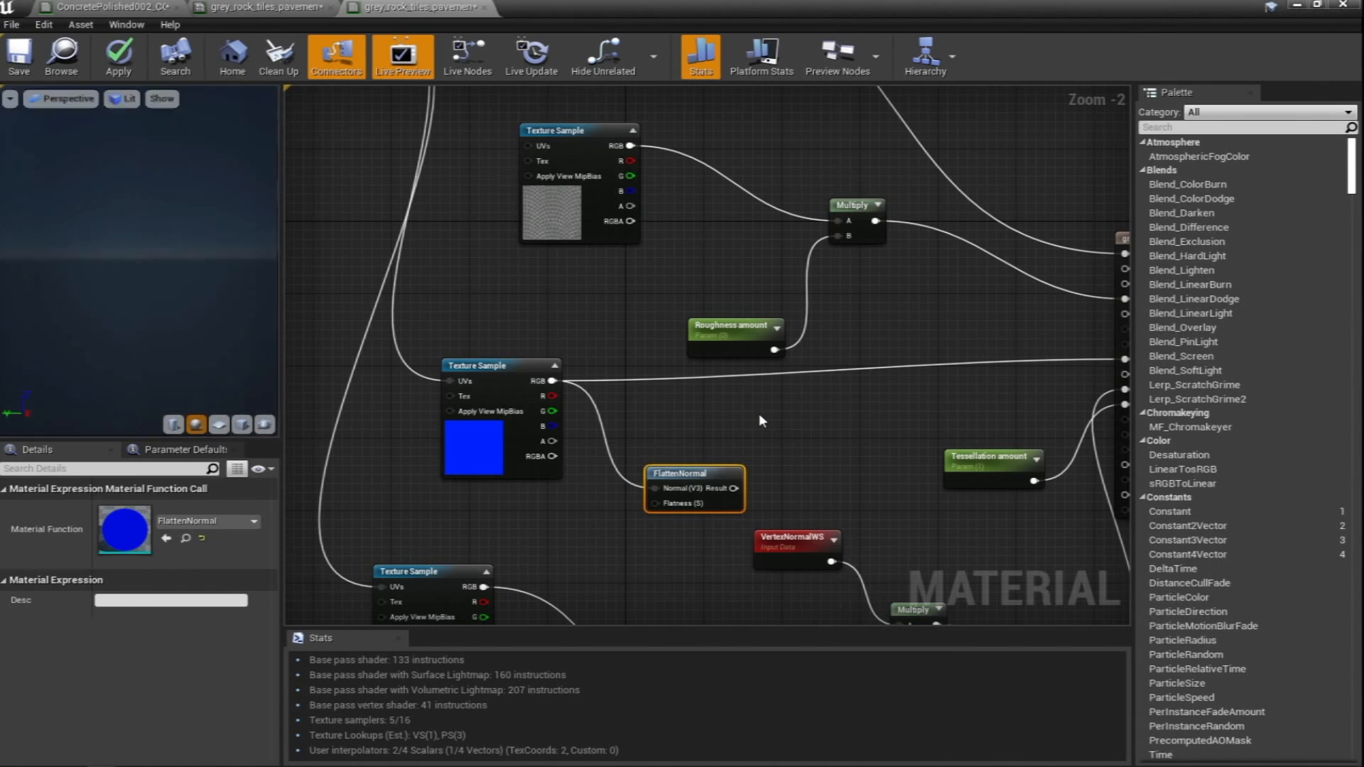
left_click(757, 410)
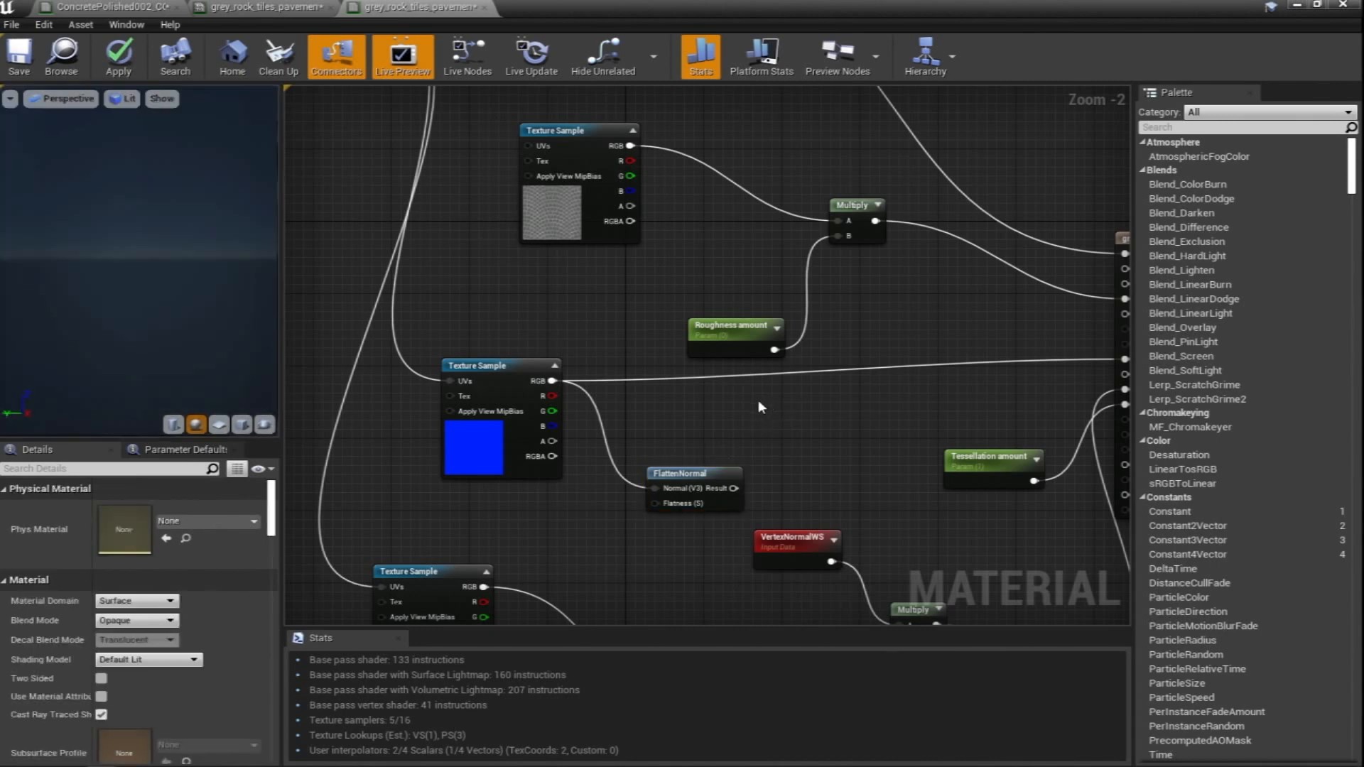
left_click(792, 401)
left_click_drag(735, 497, 741, 492)
mouse_move(785, 449)
left_mouse_down()
mouse_move(771, 455)
mouse_move(804, 442)
left_mouse_up()
left_click(701, 440)
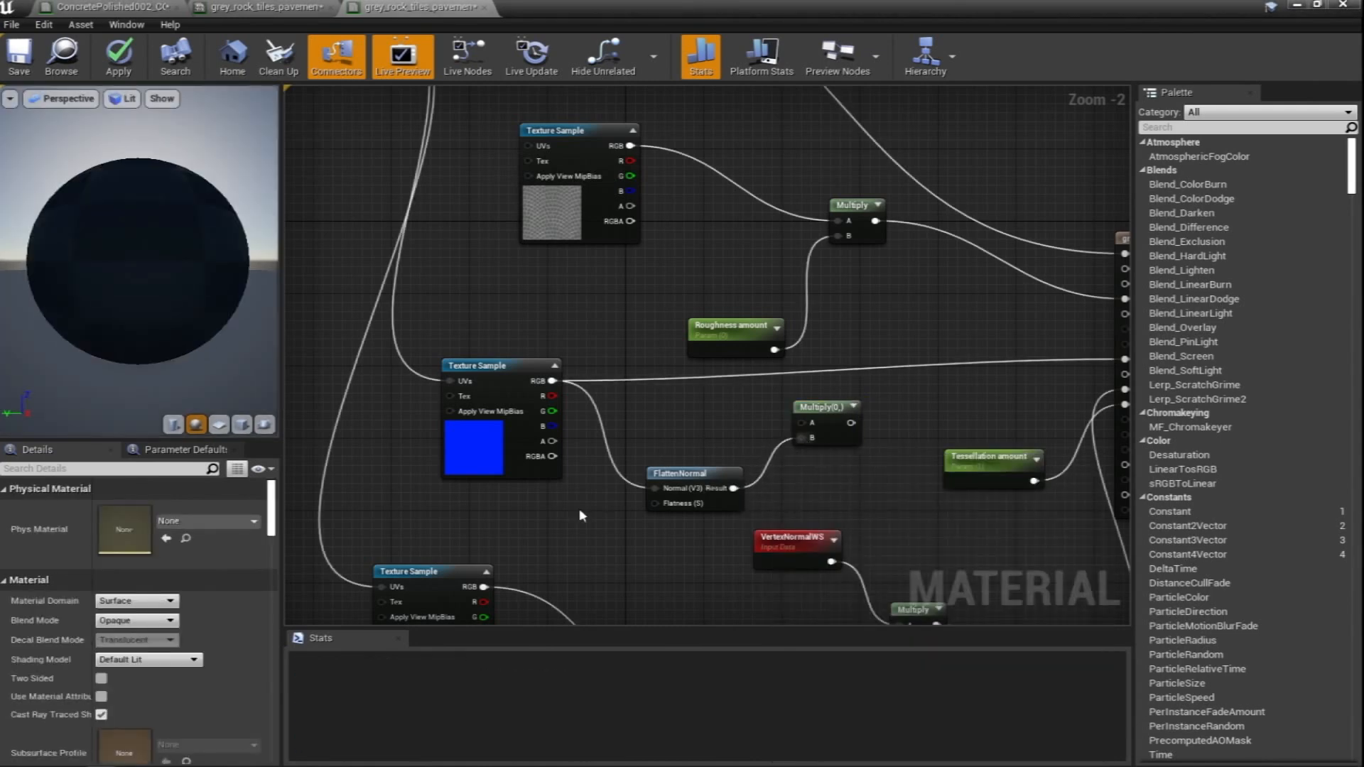
Create a scalar parameter named Normal Power and connect it to FlattenNormal's Flatness input
right_click_drag(579, 515, 676, 491)
left_click(636, 511)
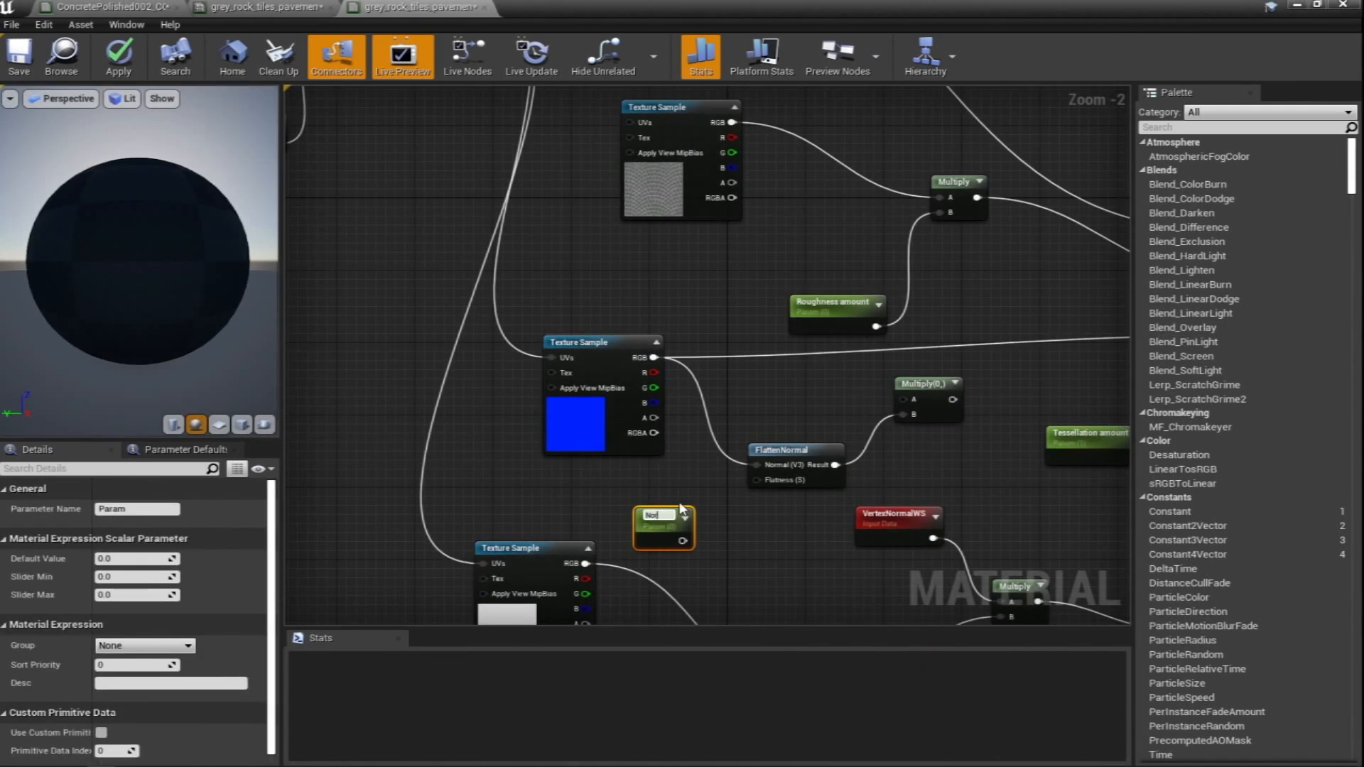
type("Normal Power")
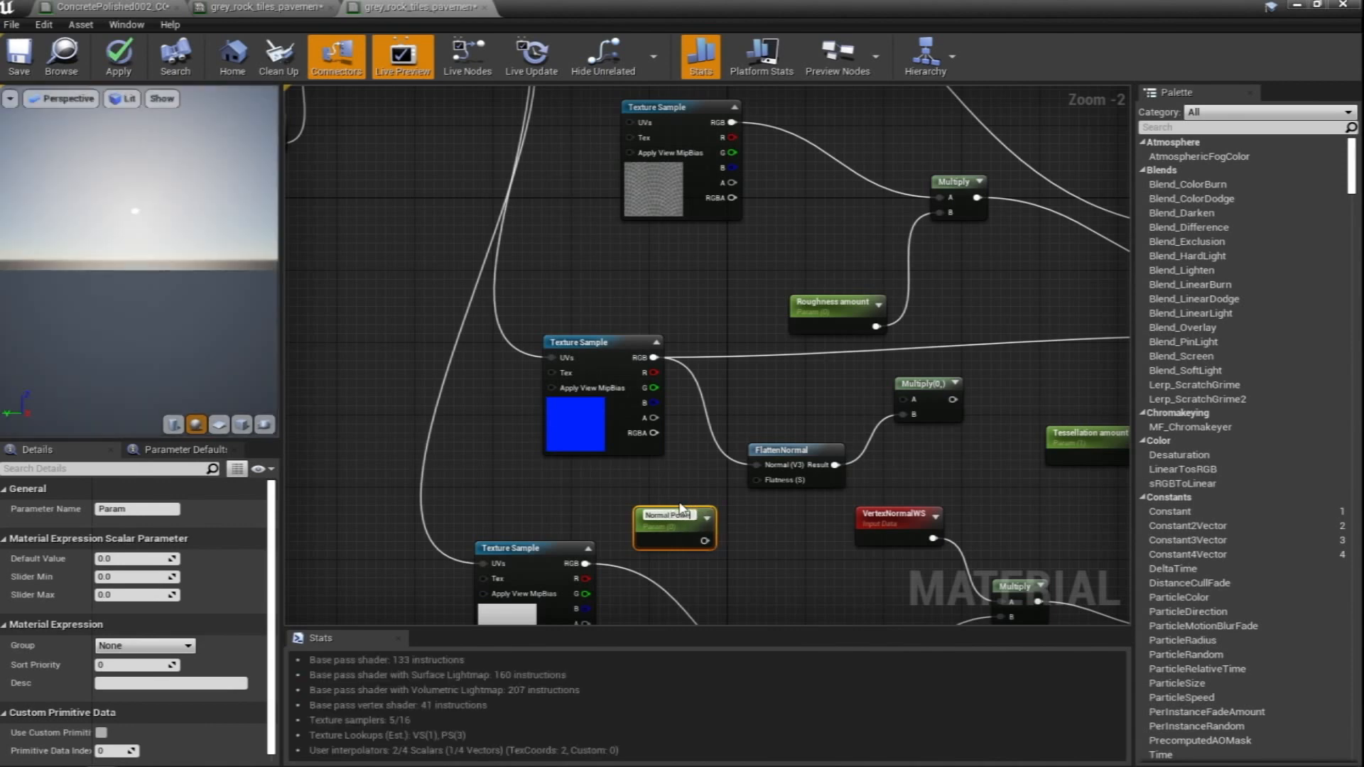
key("Return")
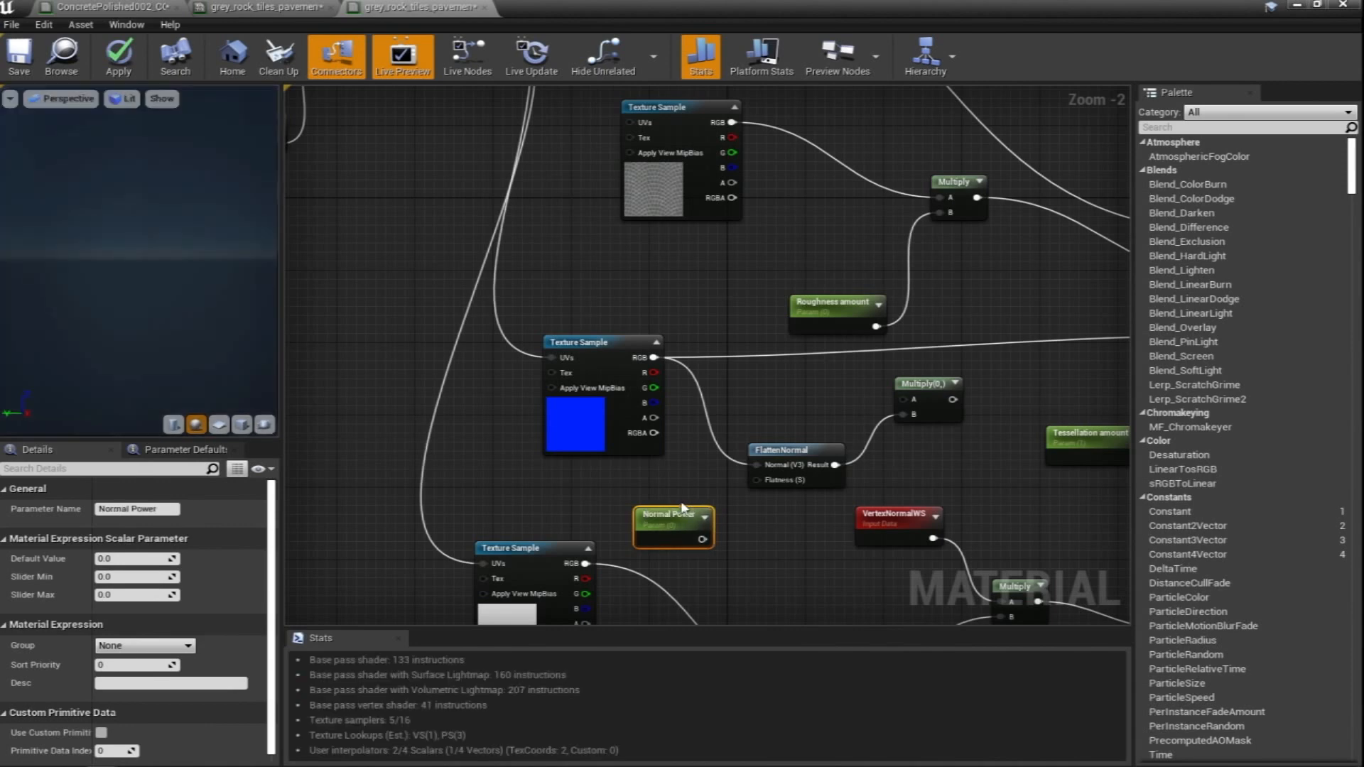
left_click_drag(701, 539, 757, 483)
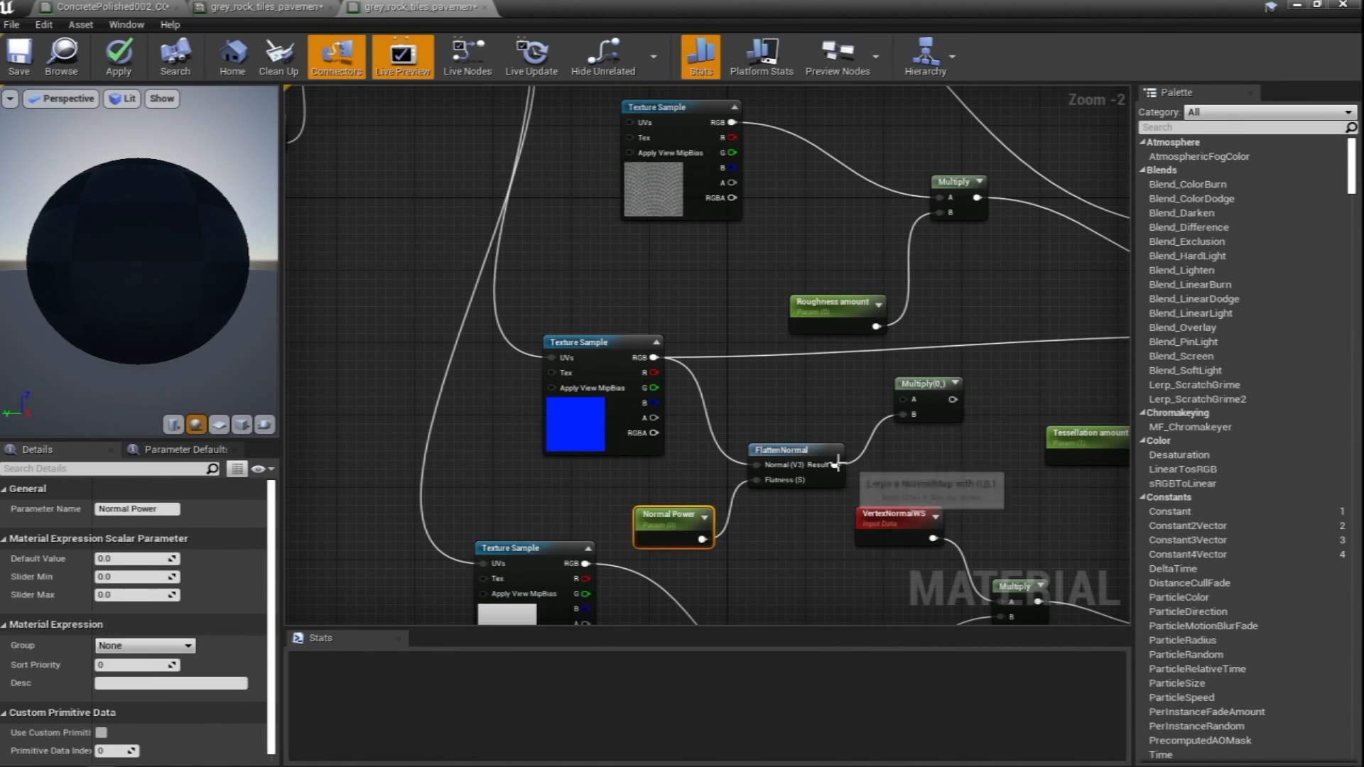
Delete the Multiply node after FlattenNormal and connect FlattenNormal's Result to the paving material's Normal input
left_click_drag(922, 385, 959, 422)
right_click_drag(1028, 403, 901, 390)
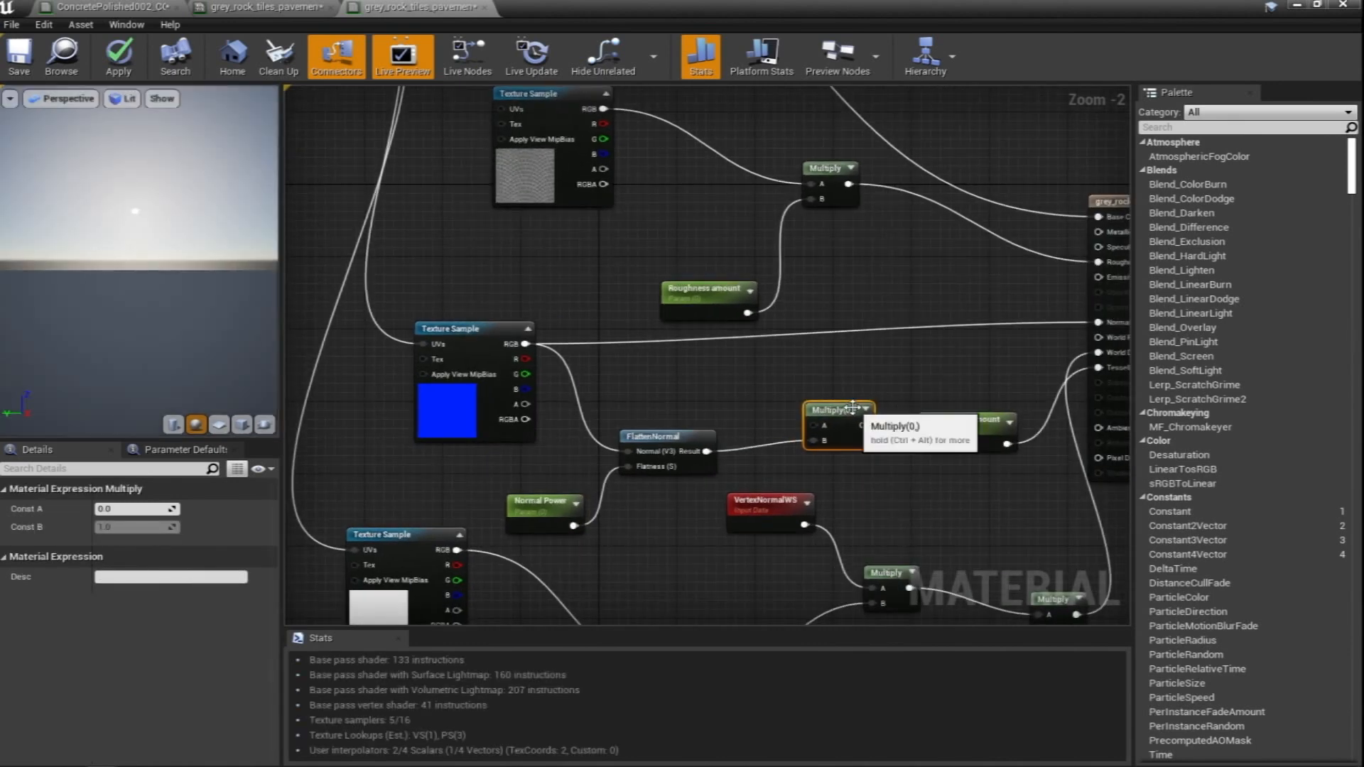
key("Delete")
right_click_drag(699, 467, 619, 480)
left_click_drag(625, 465, 1019, 335)
Copy the FlattenNormal and Normal Power nodes and paste them into the concrete material beside its normal Texture Sample
right_click_drag(580, 448, 764, 389)
left_click(764, 389)
left_click(640, 458, "shift")
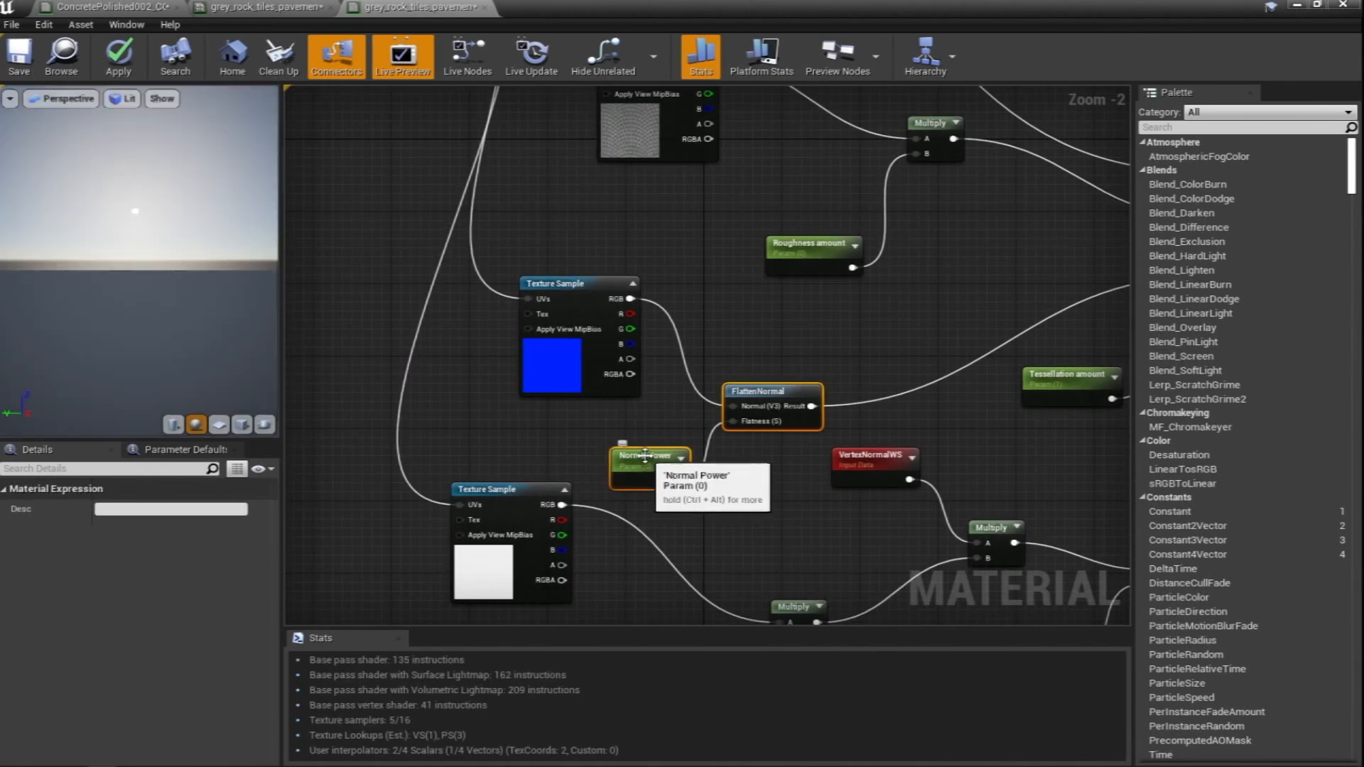
left_click(117, 8)
right_click_drag(709, 524, 602, 381)
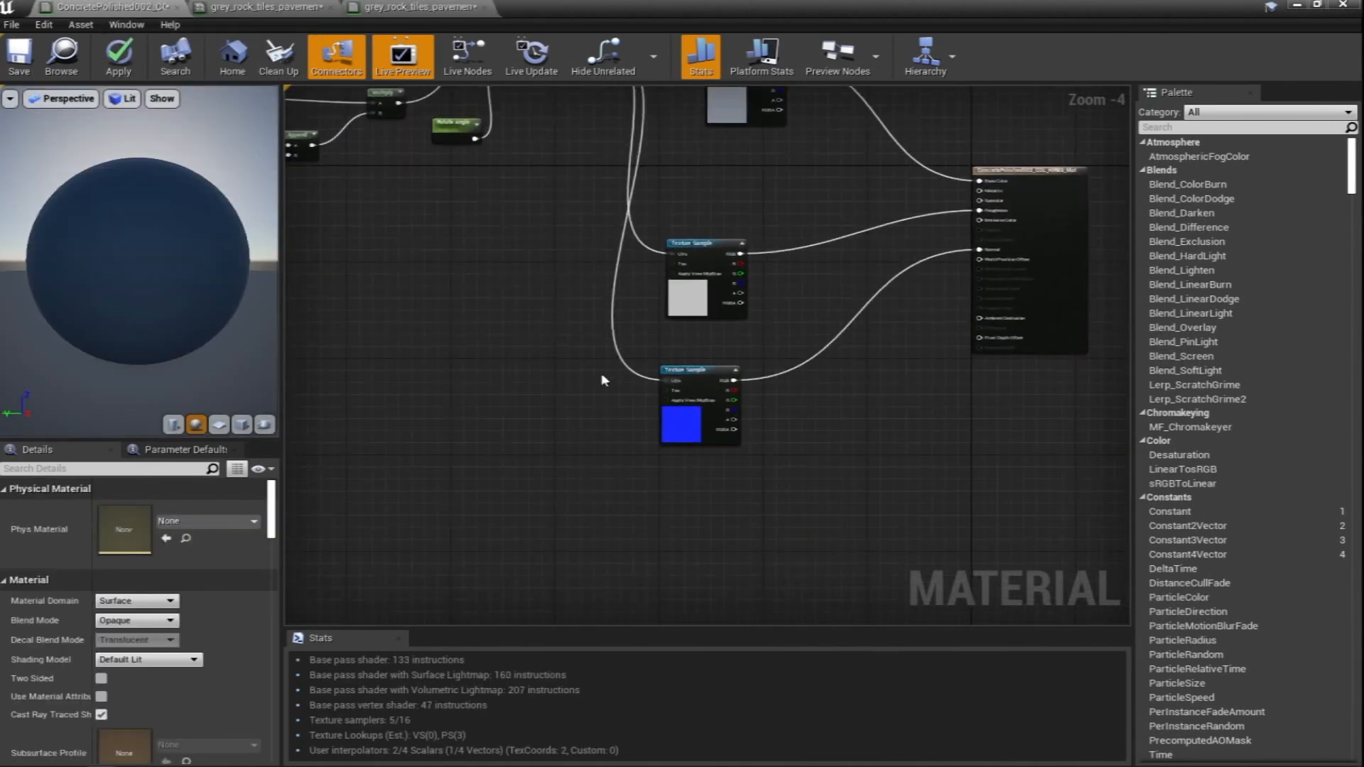
scroll(788, 454, "up", 1)
key("ctrl+v")
left_click(795, 419)
Route the concrete normal Texture Sample's RGB through FlattenNormal into the material's Normal input
left_click_drag(719, 357, 725, 364)
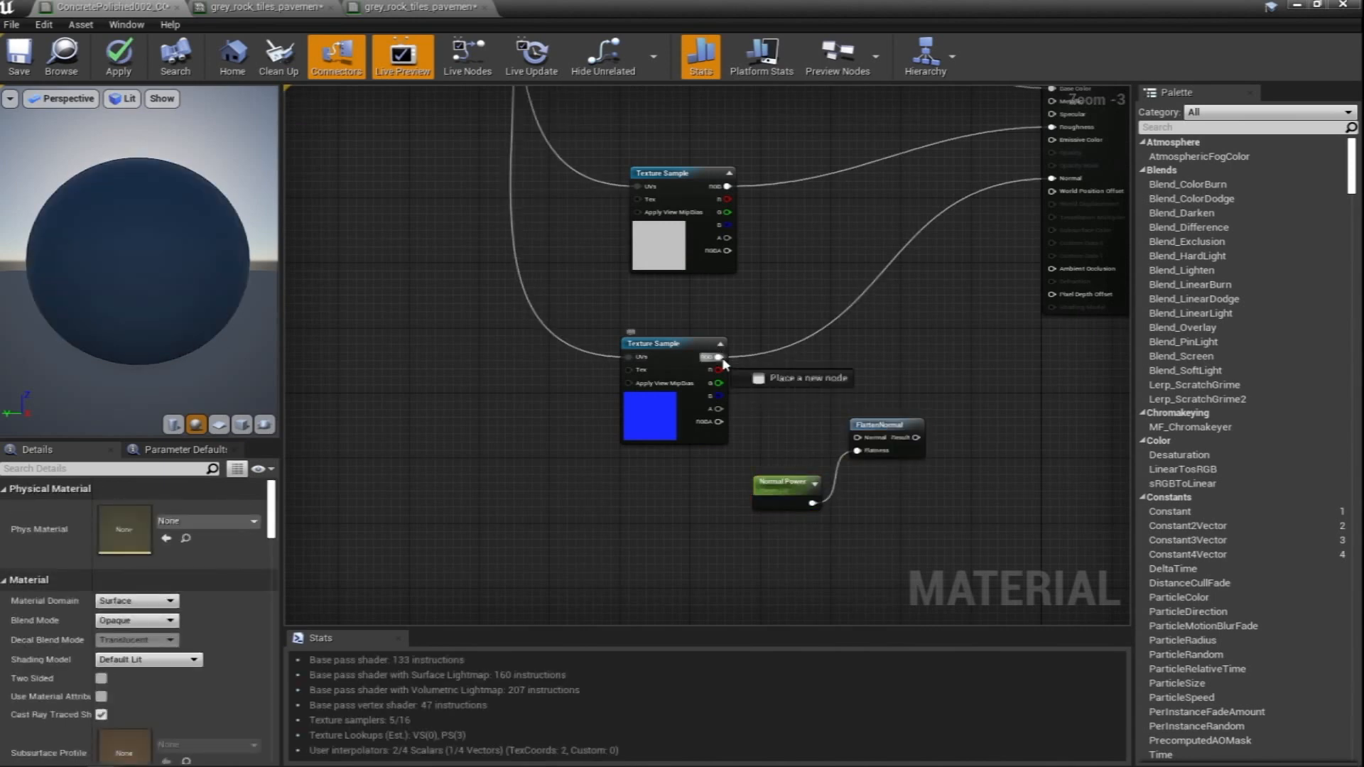
left_click_drag(862, 436, 859, 437)
right_click_drag(901, 376, 745, 382)
left_click_drag(761, 446, 896, 185)
right_click_drag(782, 250, 772, 363)
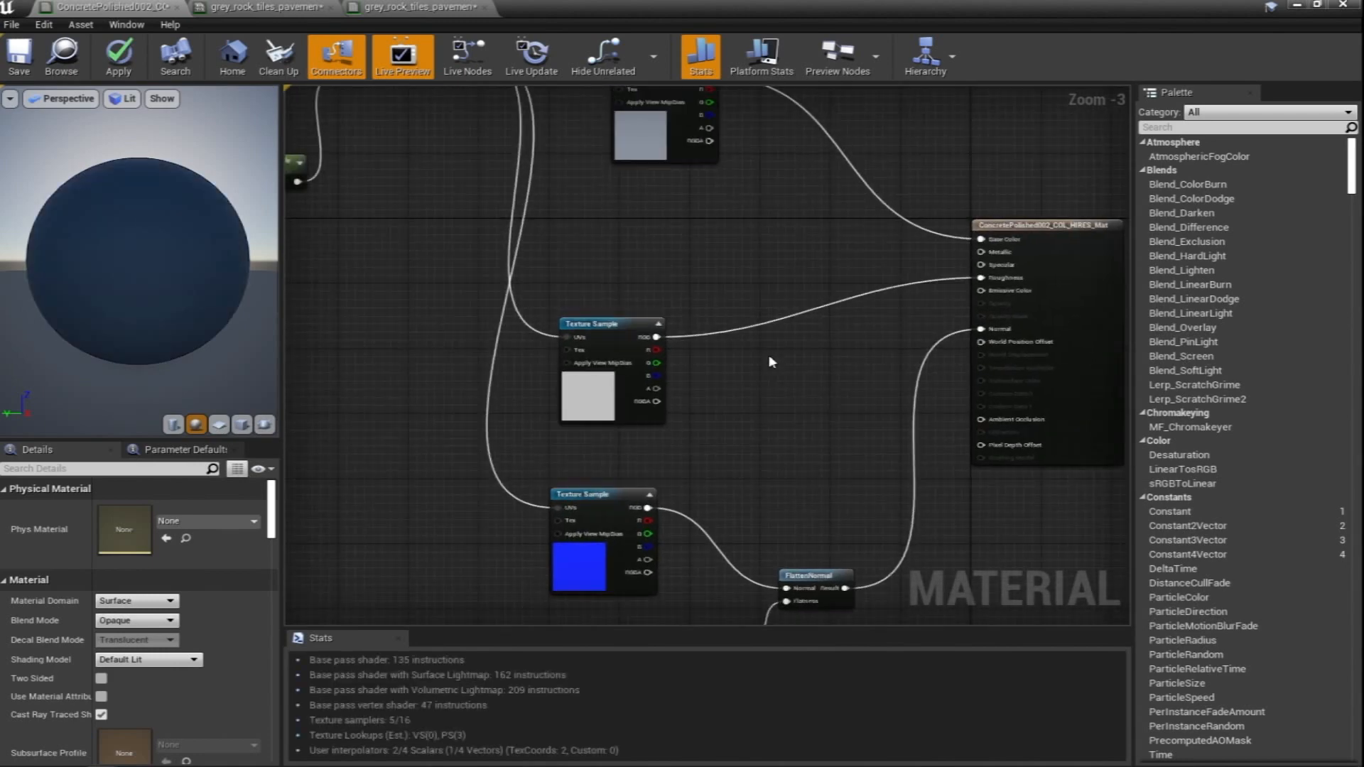
Apply the paving material's changes and return to the level viewport
left_click(350, 8)
left_click(119, 56)
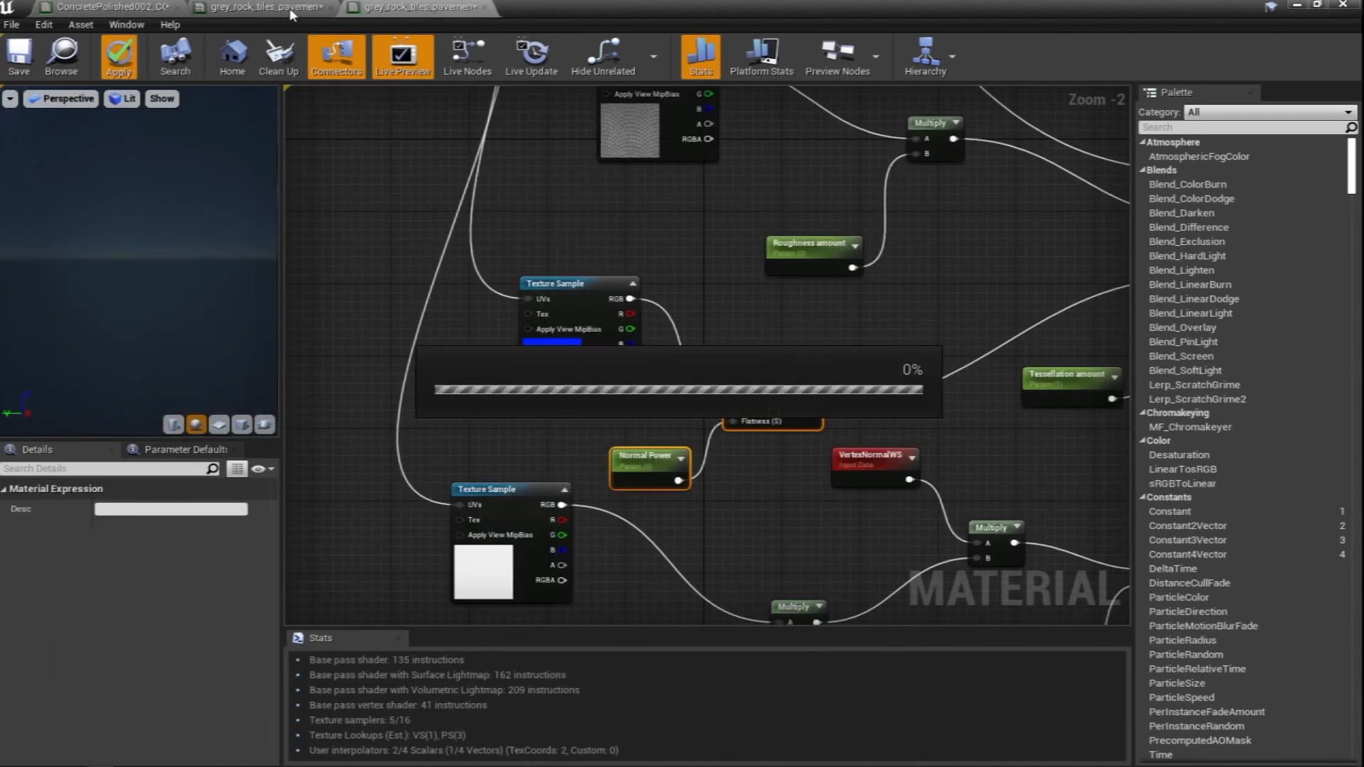
left_click(1296, 6)
right_click_drag(757, 300, 895, 337)
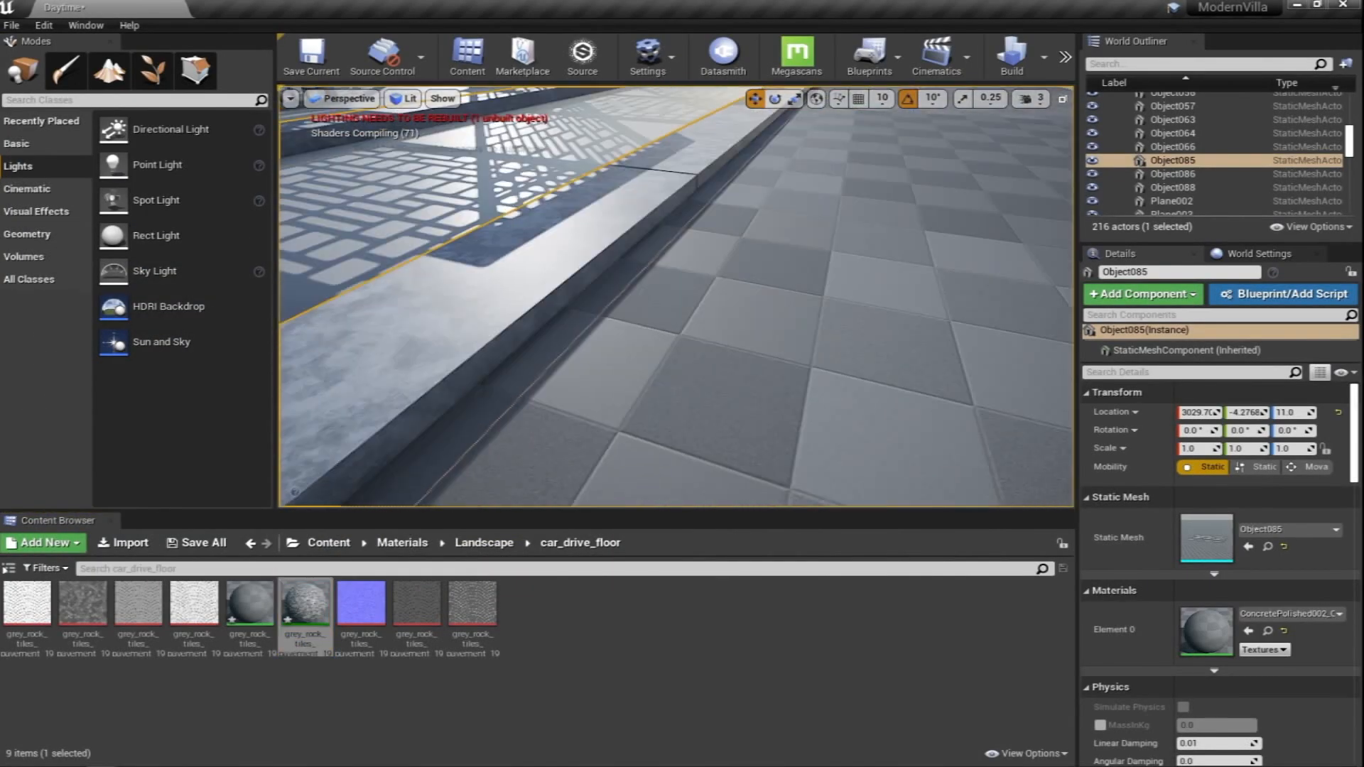
Open the paving's material instance and examine its parameters and the driveway surface in the viewport
double_click(315, 615)
left_click_drag(686, 9, 88, 168)
right_click_drag(674, 305, 556, 171)
left_click(488, 161)
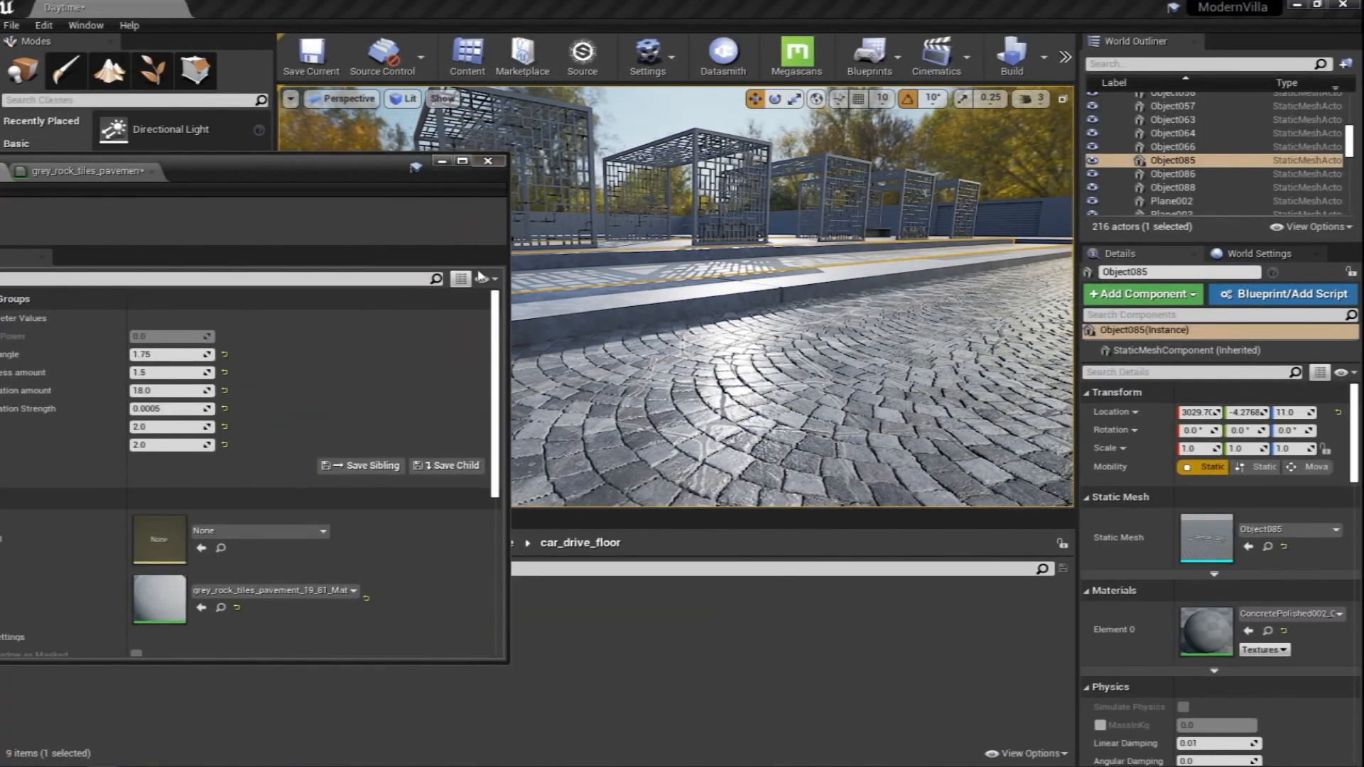
left_click(885, 456)
left_click(442, 161)
left_click_drag(305, 604, 702, 357)
right_click_drag(702, 358, 621, 375)
Open the paving instance's parent material, grey_rock_tiles_pavement_19_81_Mat, in a maximized editor
double_click(298, 609)
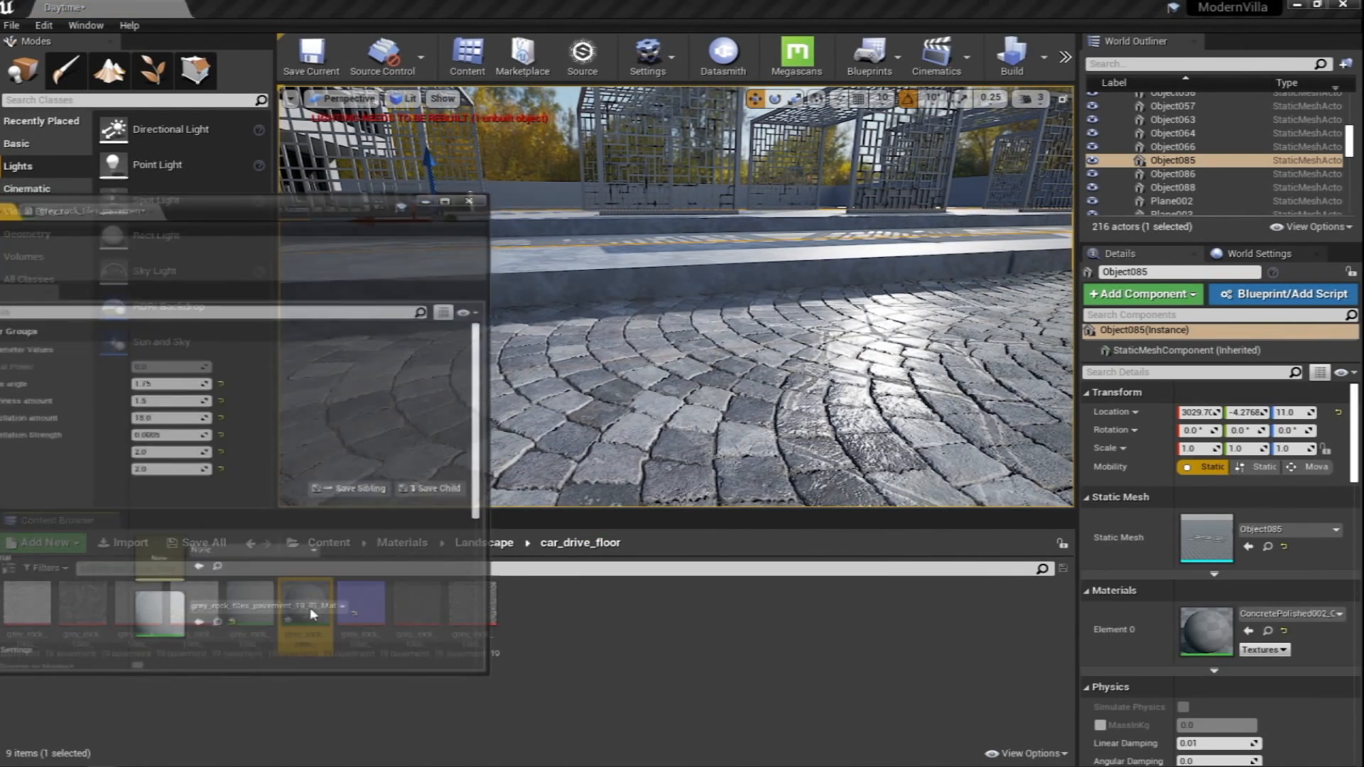
left_click_drag(277, 178, 759, 165)
scroll(575, 450, "down", 5)
double_click(648, 456)
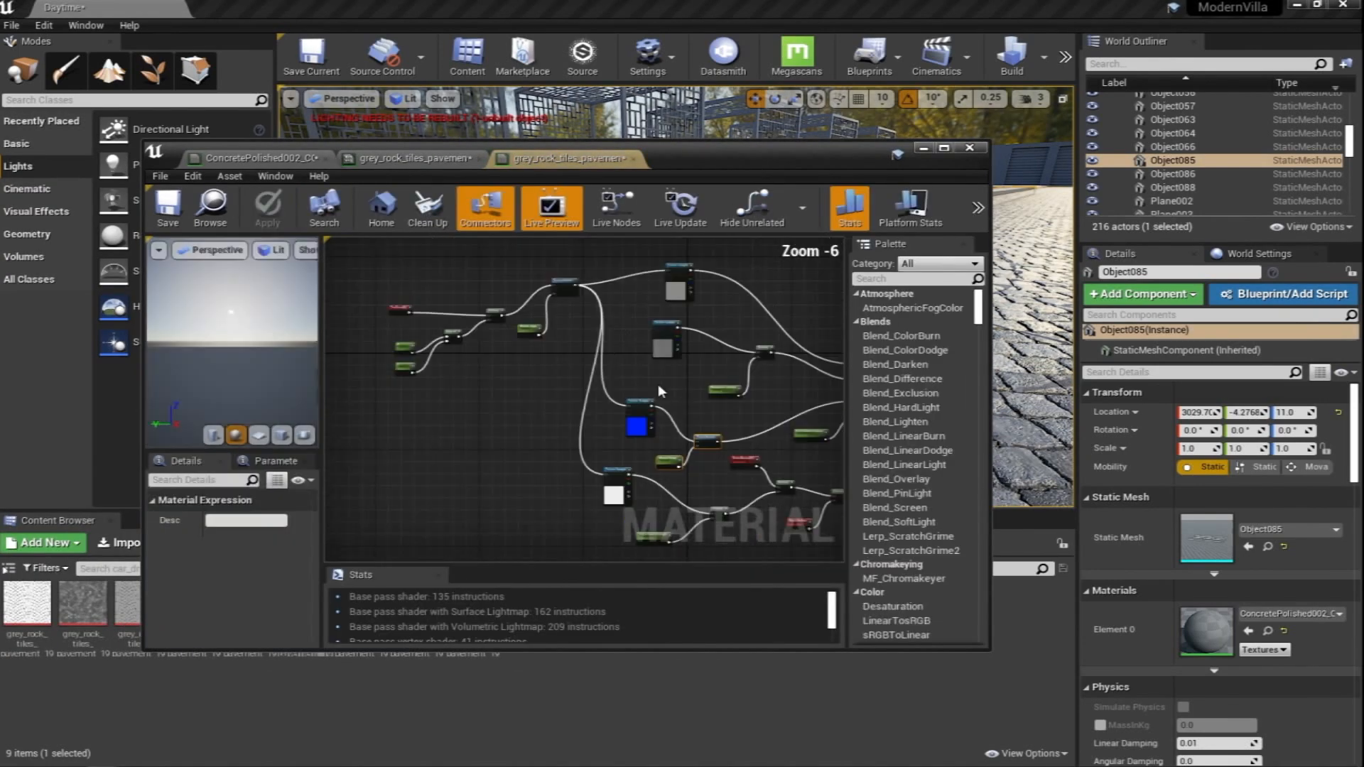
double_click(721, 167)
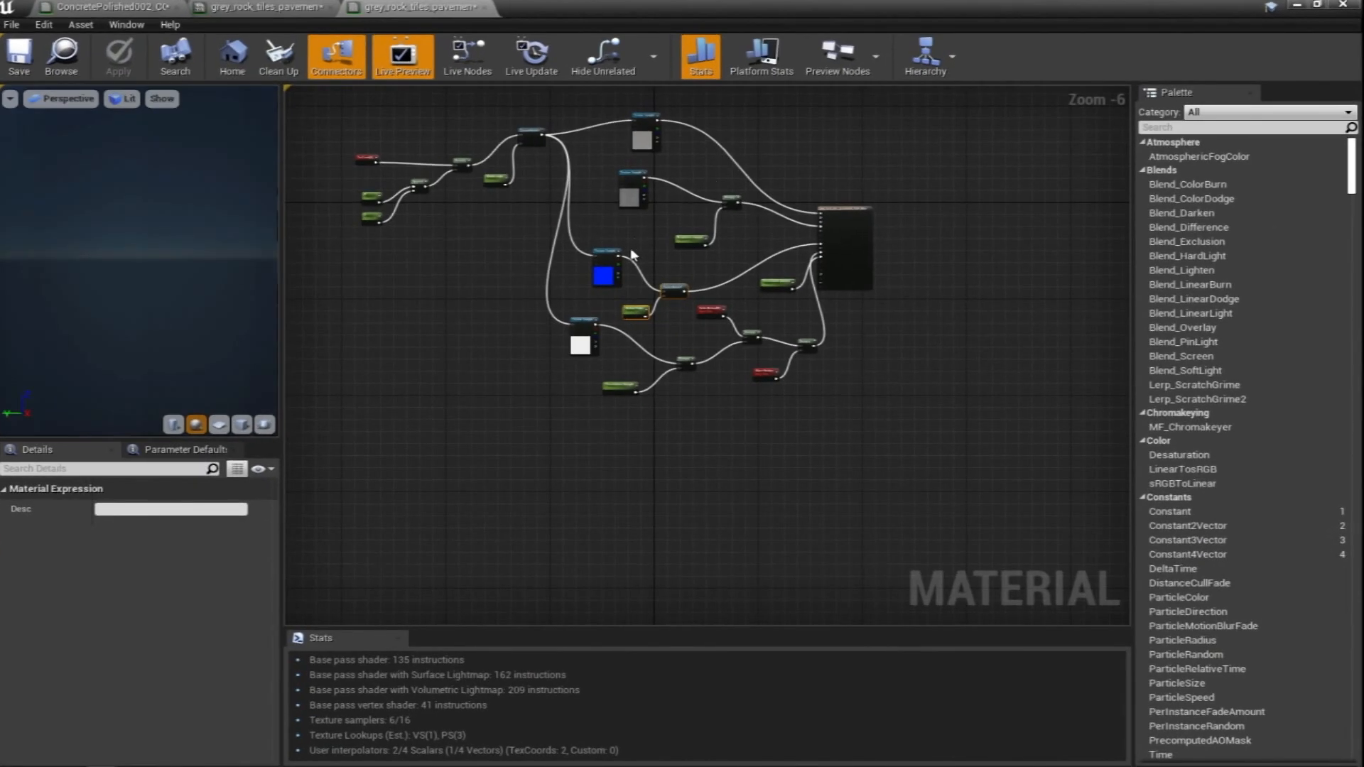
Connect the CustomRotator's Rotated Values to the UVs of the roughness Texture Sample and apply the paving material
scroll(679, 307, "up", 3)
scroll(680, 308, "up", 1)
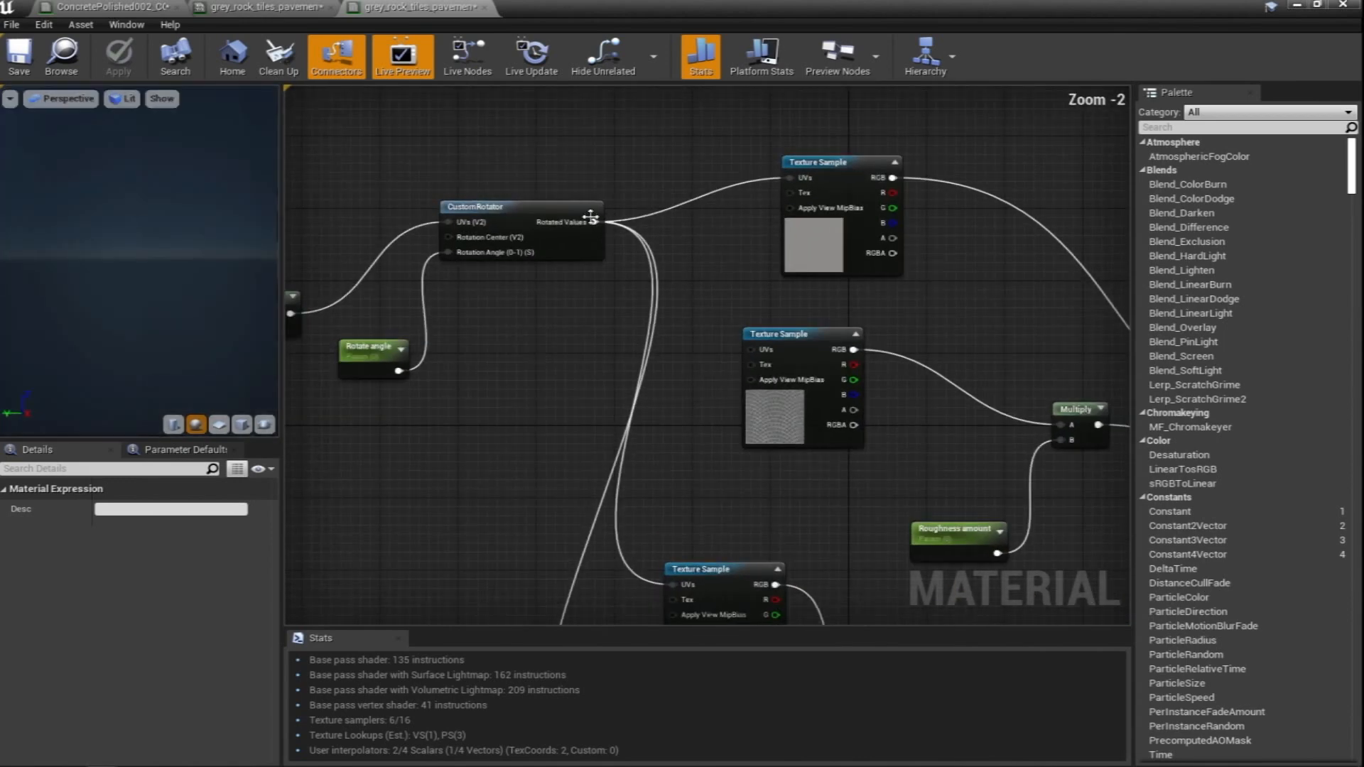
left_click_drag(593, 223, 752, 349)
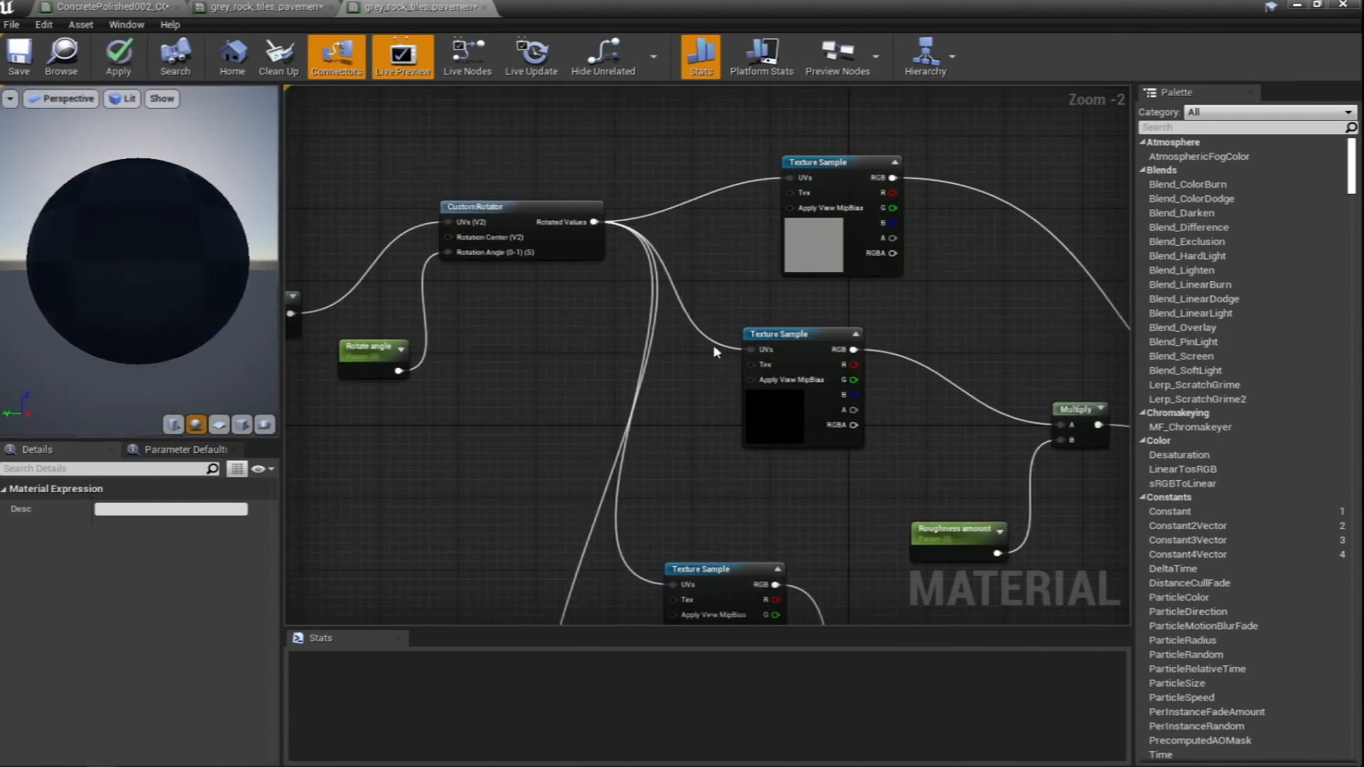
left_click(119, 57)
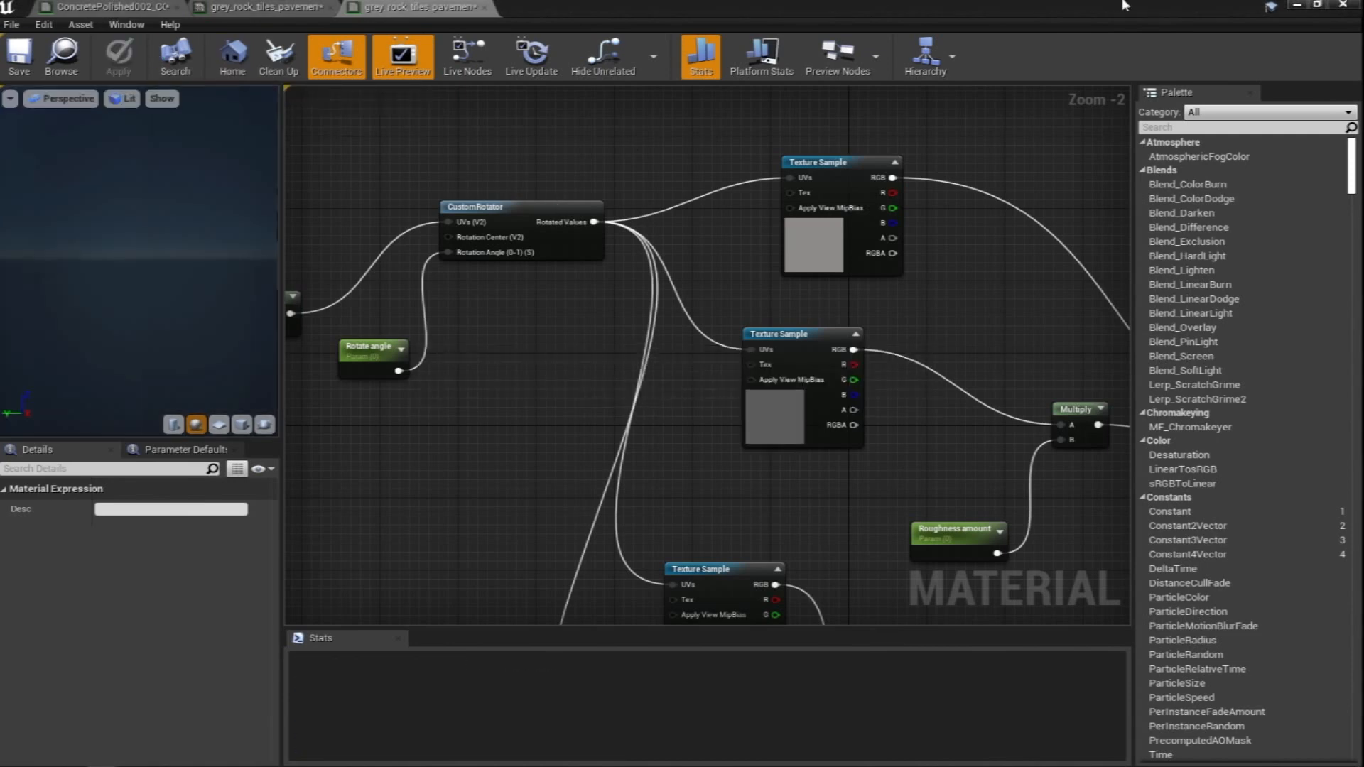
Select the driveway paving in the level and open grey_rock_tiles_pavement_19_81_Mat_Inst in a smaller window beside the viewport
left_click(1297, 5)
left_click(604, 410)
right_click_drag(732, 348, 581, 497)
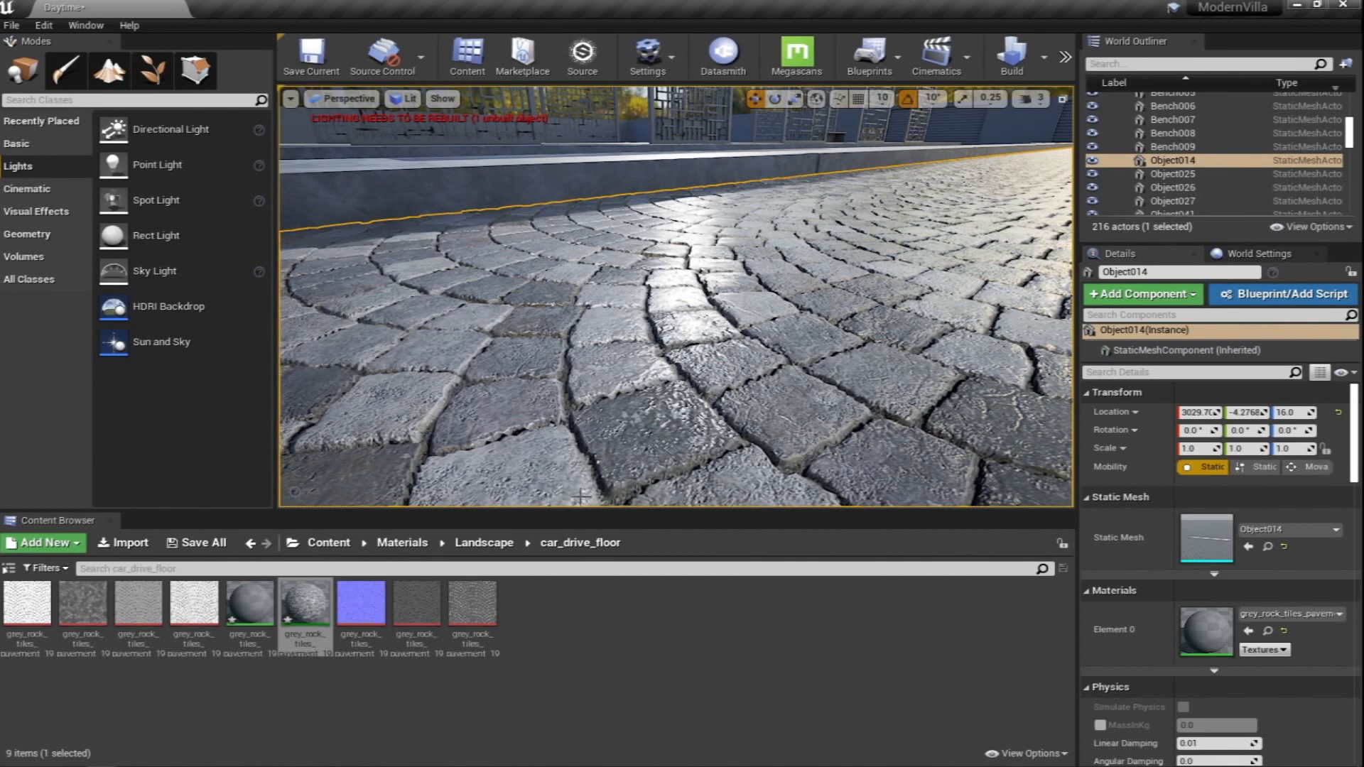
double_click(317, 615)
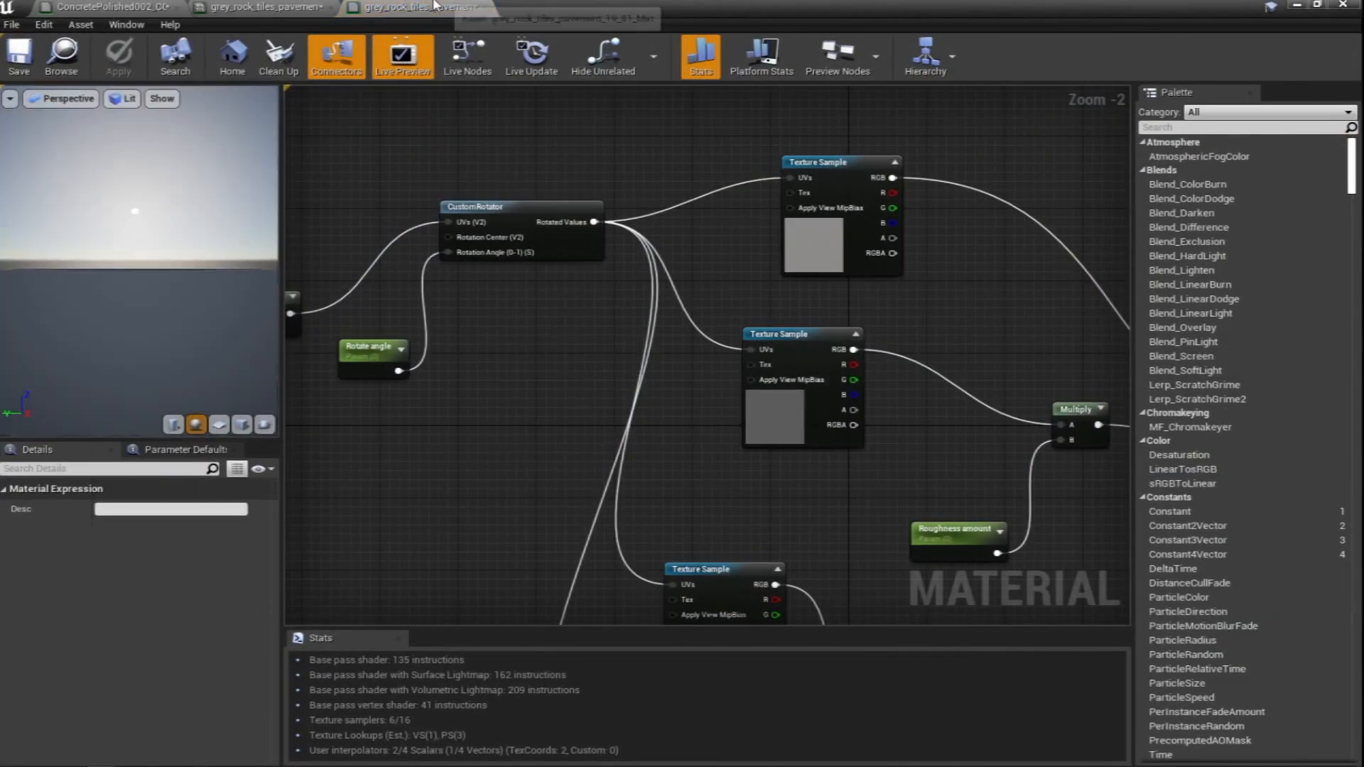
left_click(1297, 8)
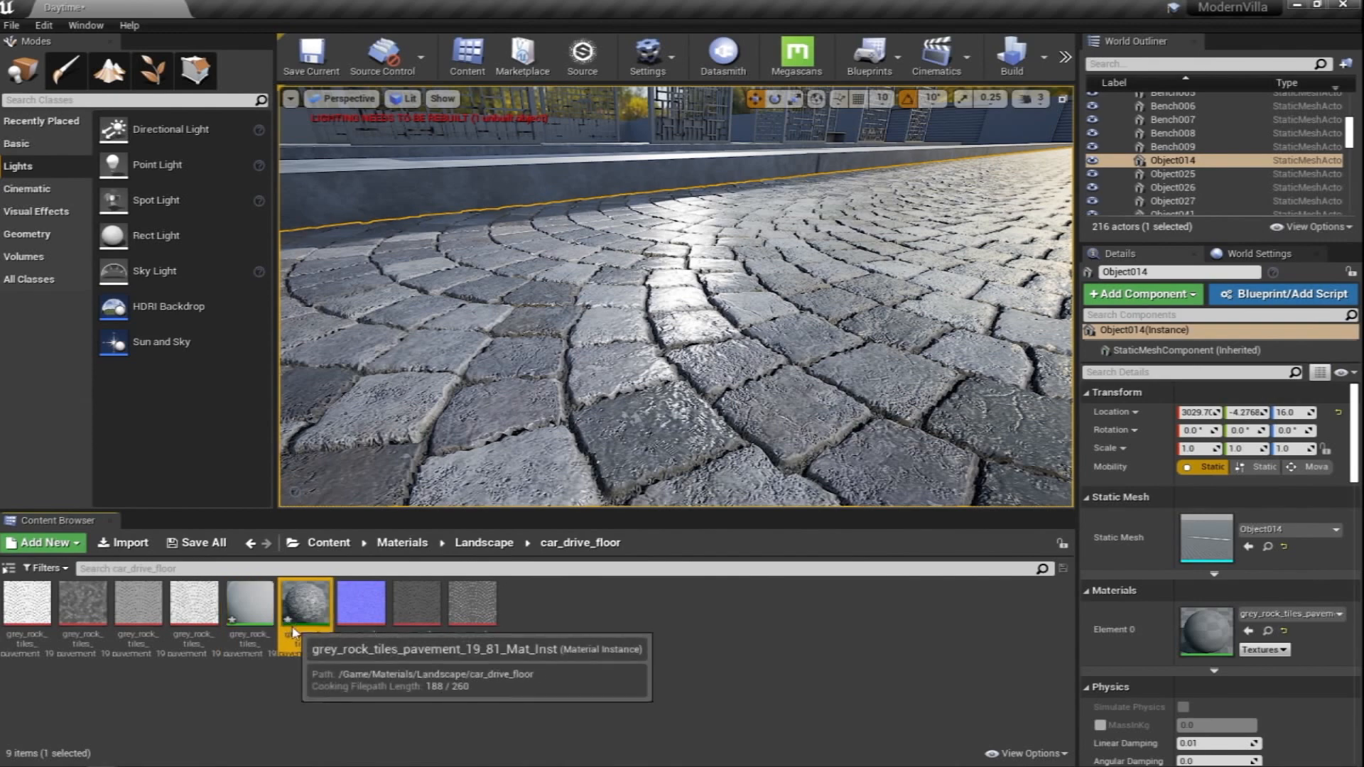
double_click(305, 615)
left_click(455, 165)
left_click_drag(849, 3, 152, 251)
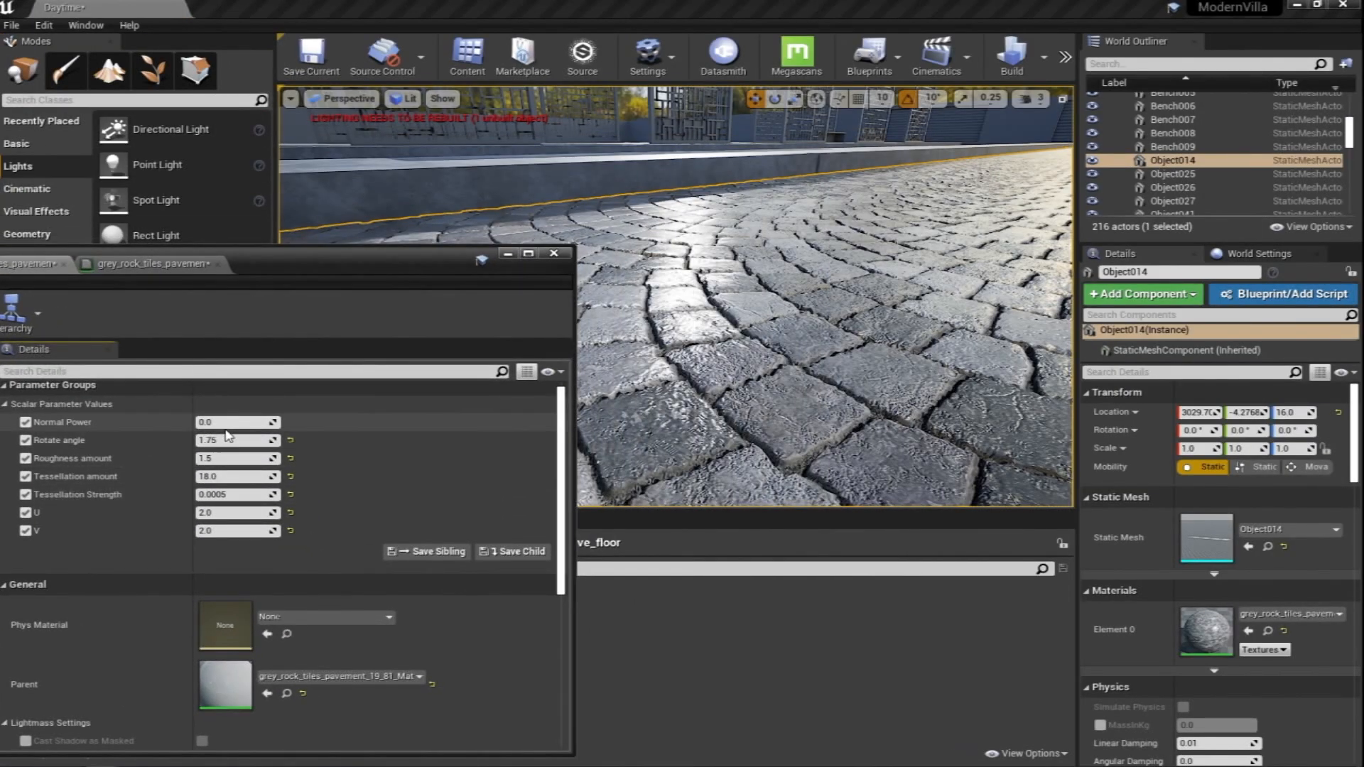
Try different Normal Power values on the paving instance, including 1 and 2, and compare the stone relief
type("1")
key("Return")
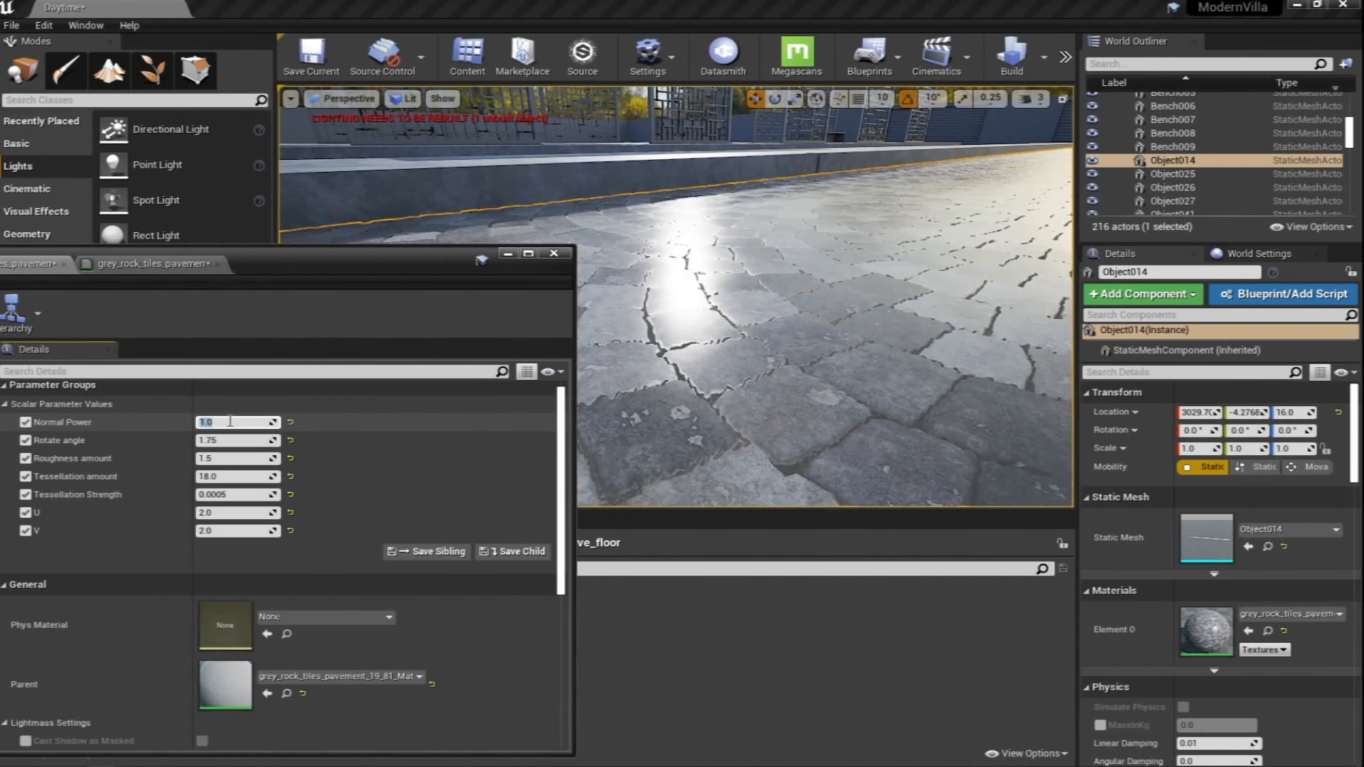
type("0.")
key("Return")
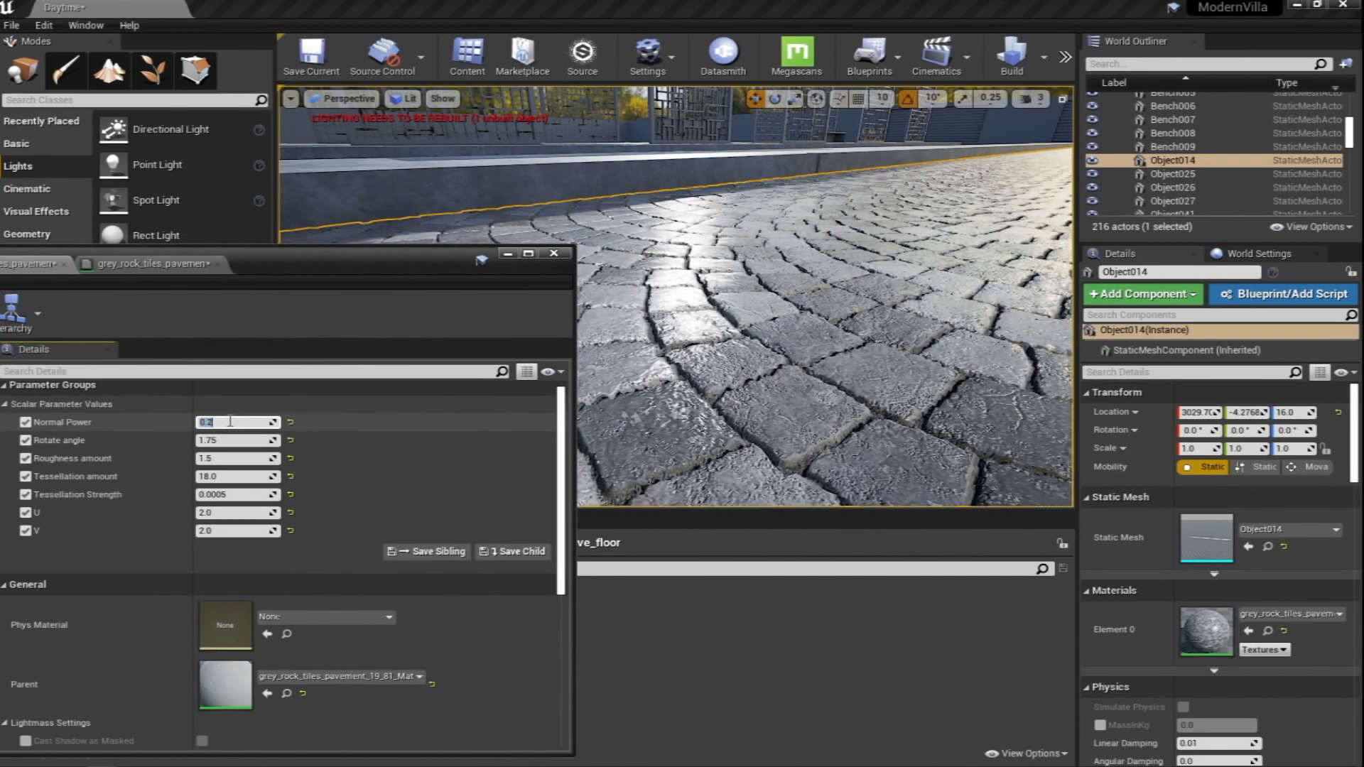
key("BackSpace")
type("2")
key("Return")
right_click_drag(824, 298, 633, 319)
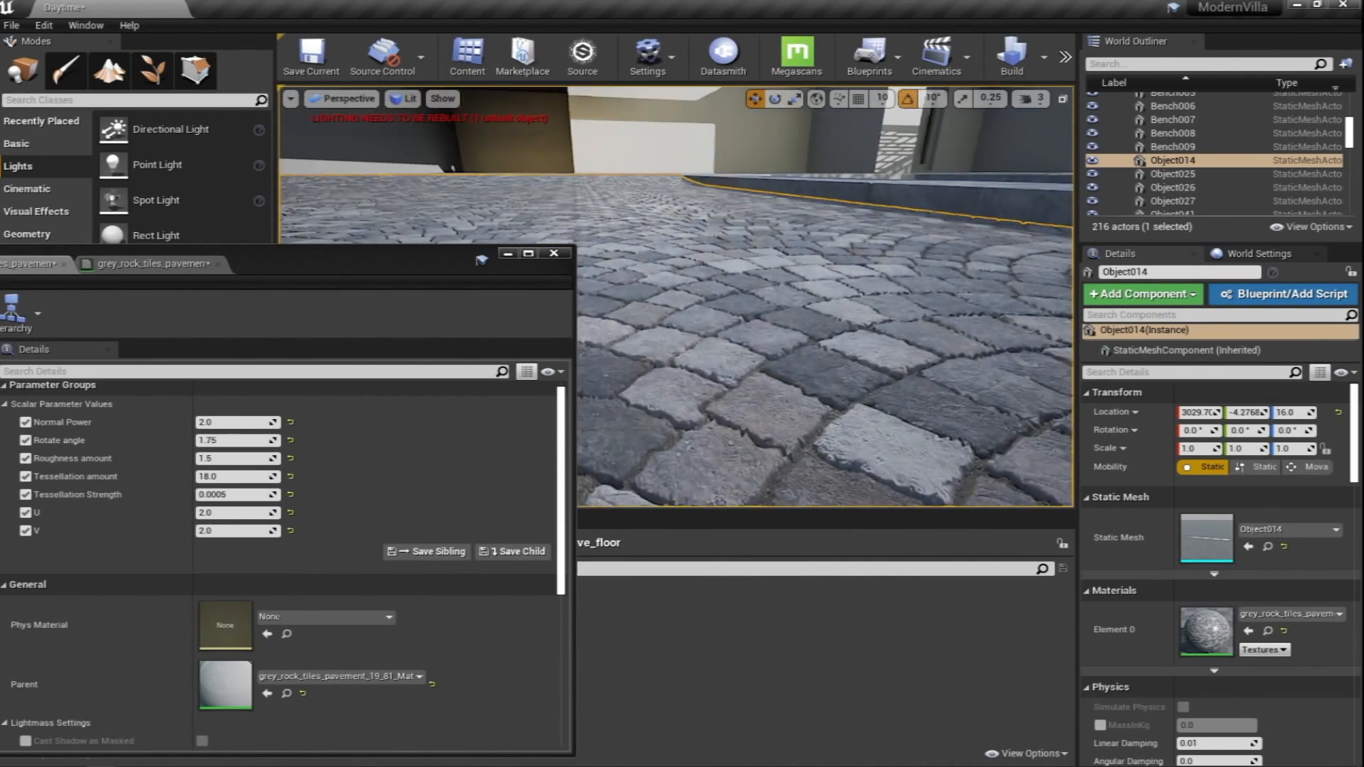
Set the paving instance's Normal Power to 3 and check the driveway in the viewport
left_click(243, 424)
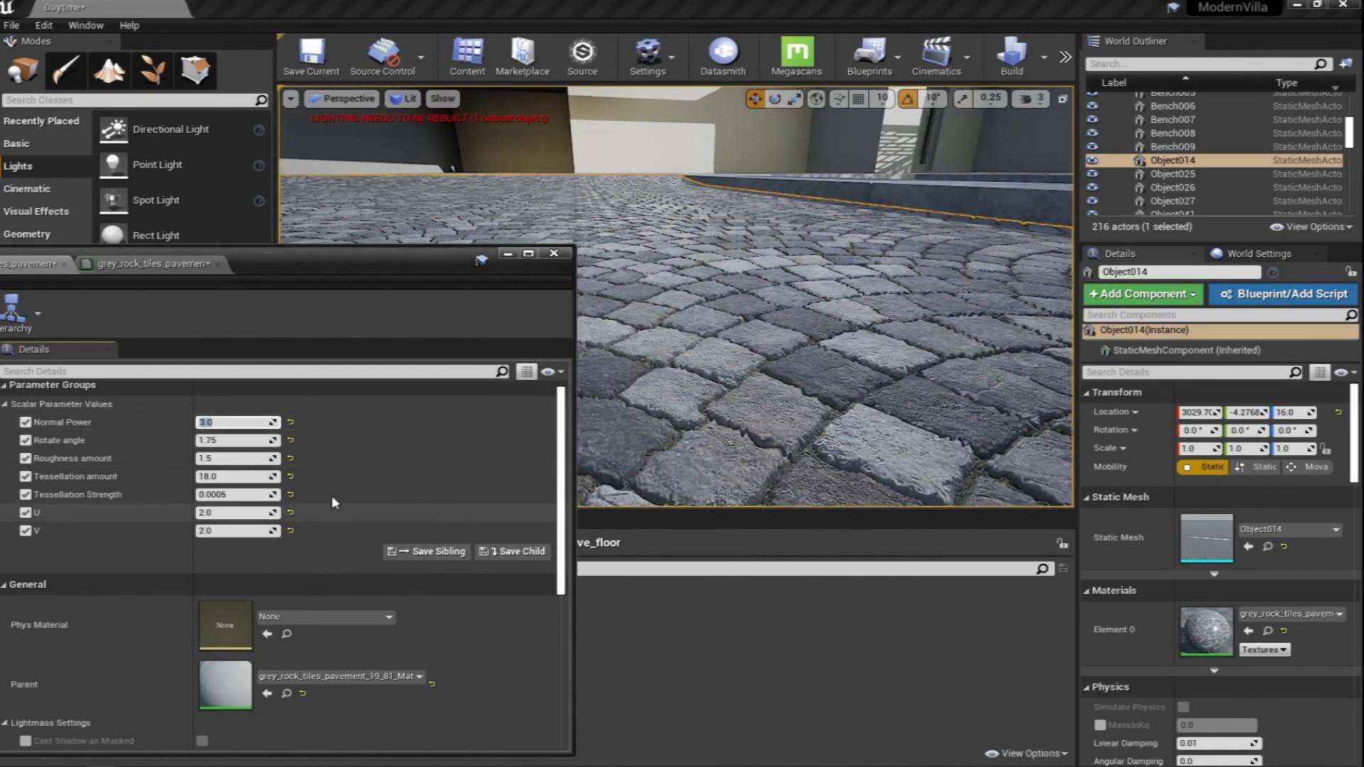
right_click_drag(648, 418, 632, 398)
right_click_drag(710, 341, 923, 288)
left_click_drag(292, 270, 755, 270)
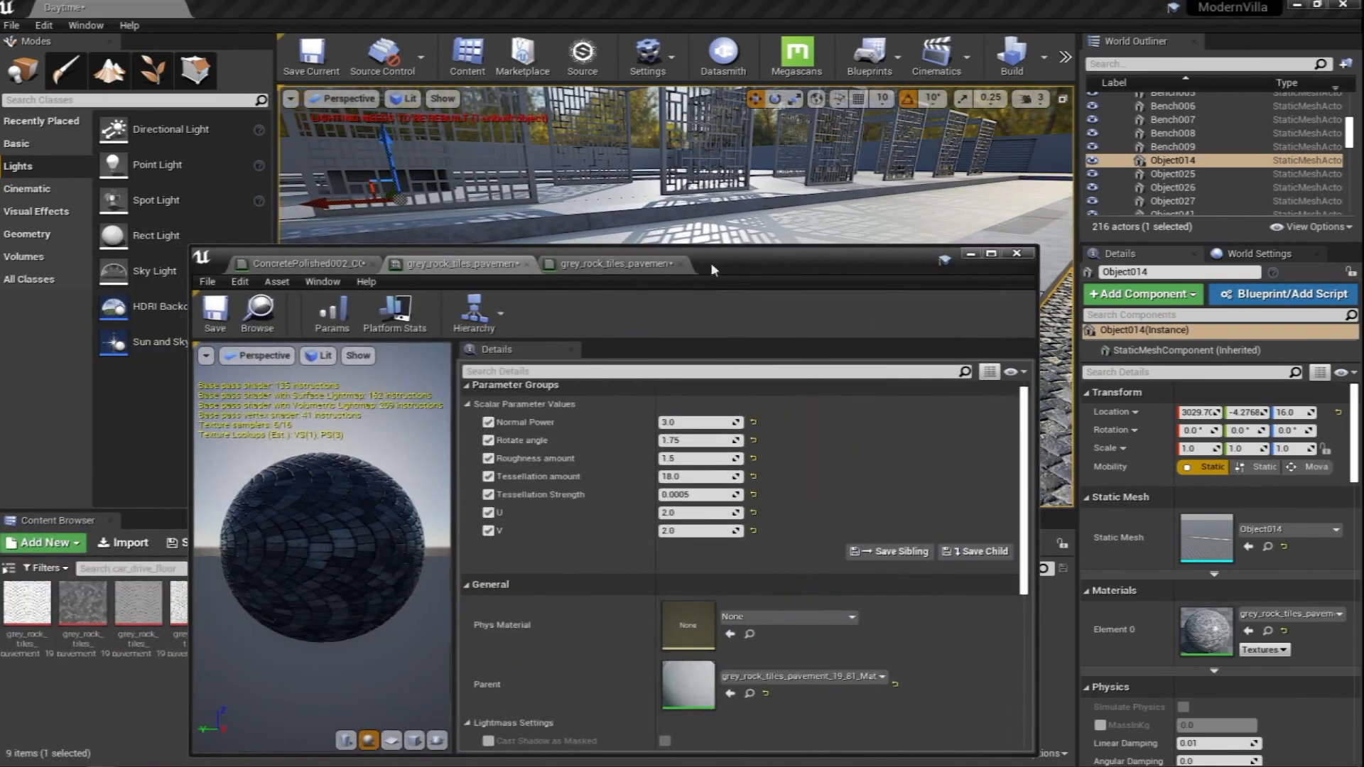
Close both grey_rock_tiles_pavement editors and maximize the ConcretePolished002 material editor with its texture nodes in view
left_click(652, 264)
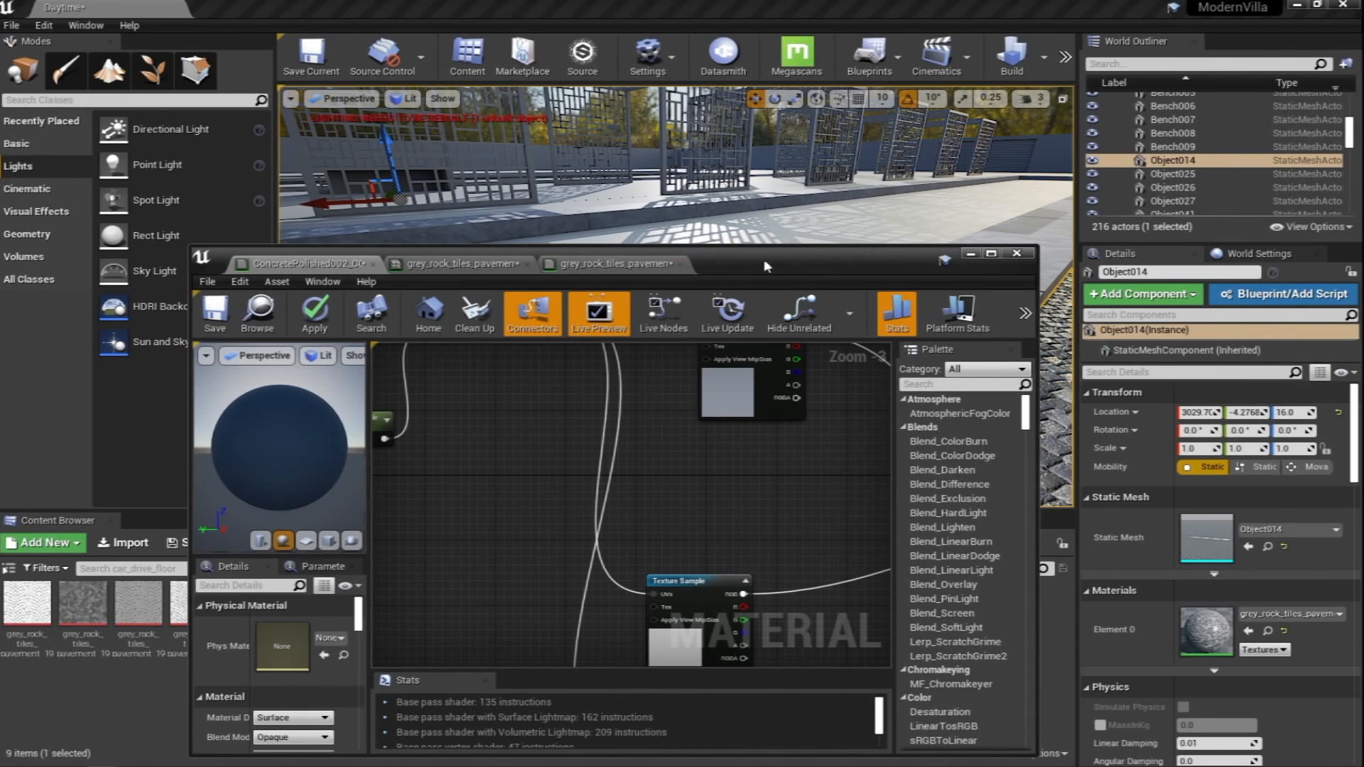
left_click(527, 266)
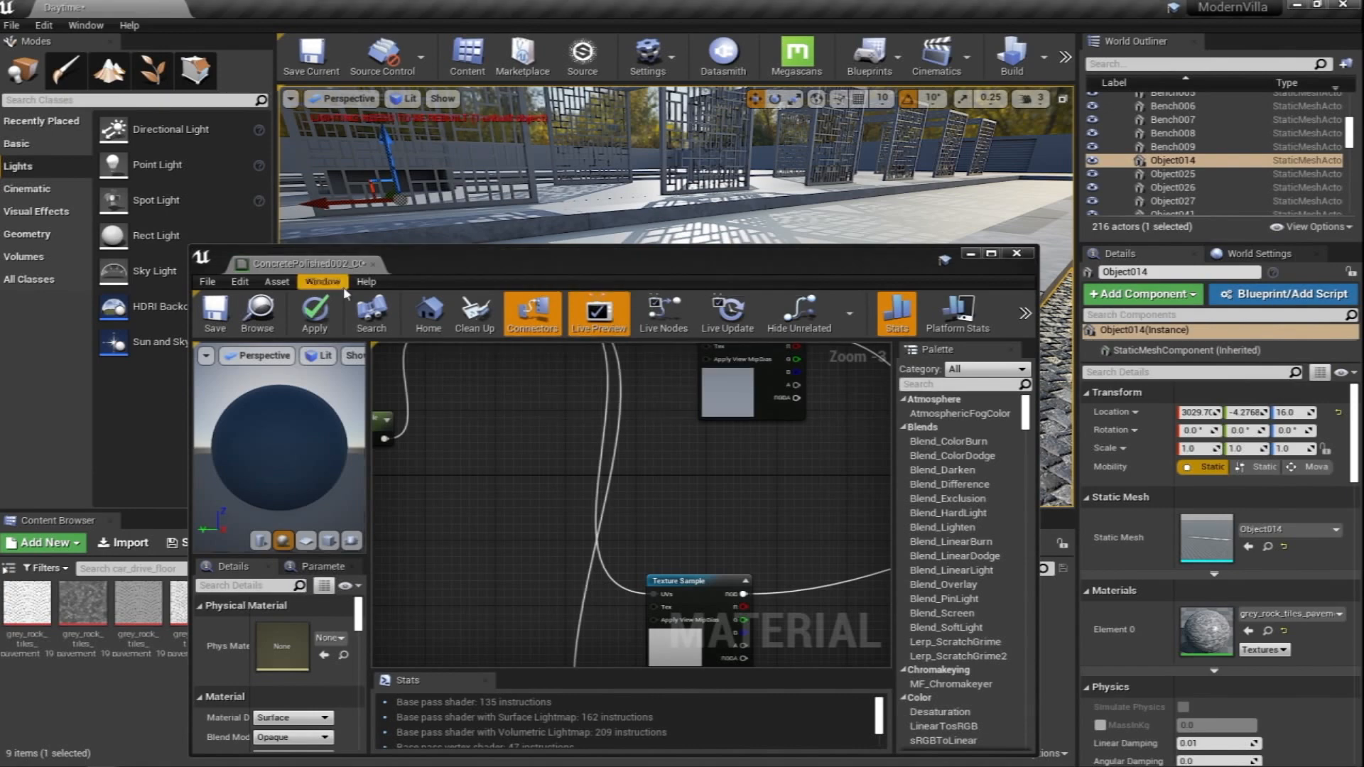
left_click_drag(344, 275, 249, 233)
scroll(417, 419, "down", 5)
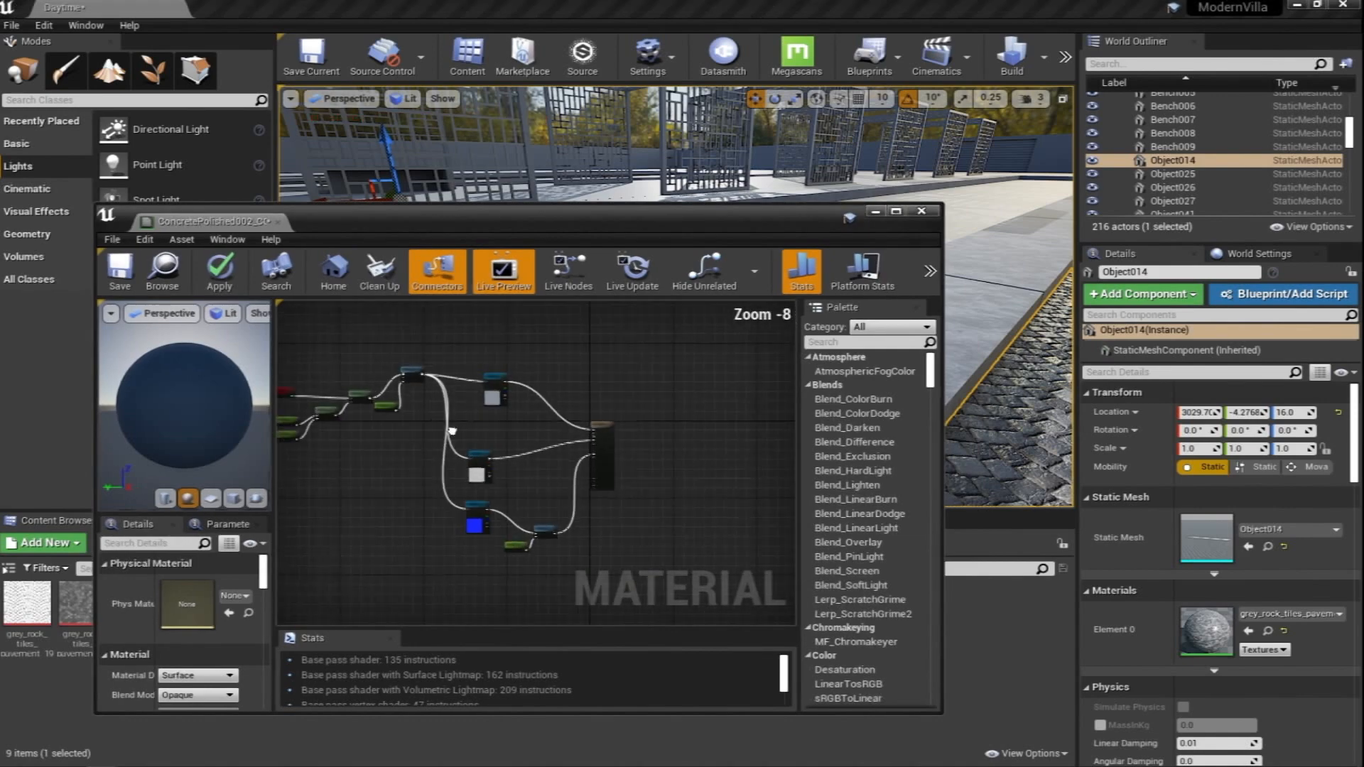
scroll(565, 421, "up", 2)
double_click(618, 225)
scroll(710, 298, "up", 6)
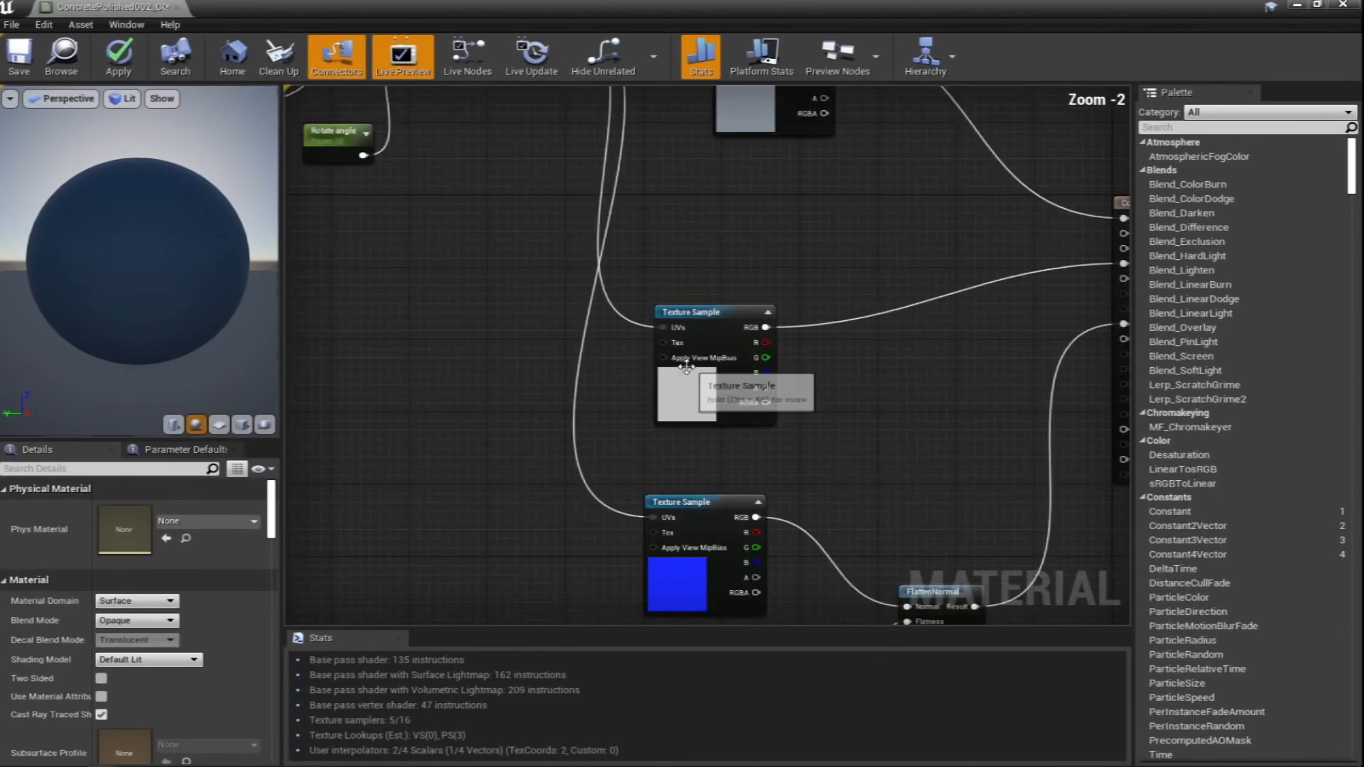
Move the roughness Texture Sample up and away from the normal map's Texture Sample to make room for more nodes
left_click_drag(740, 304, 645, 122)
left_click(714, 287)
scroll(710, 298, "down", 3)
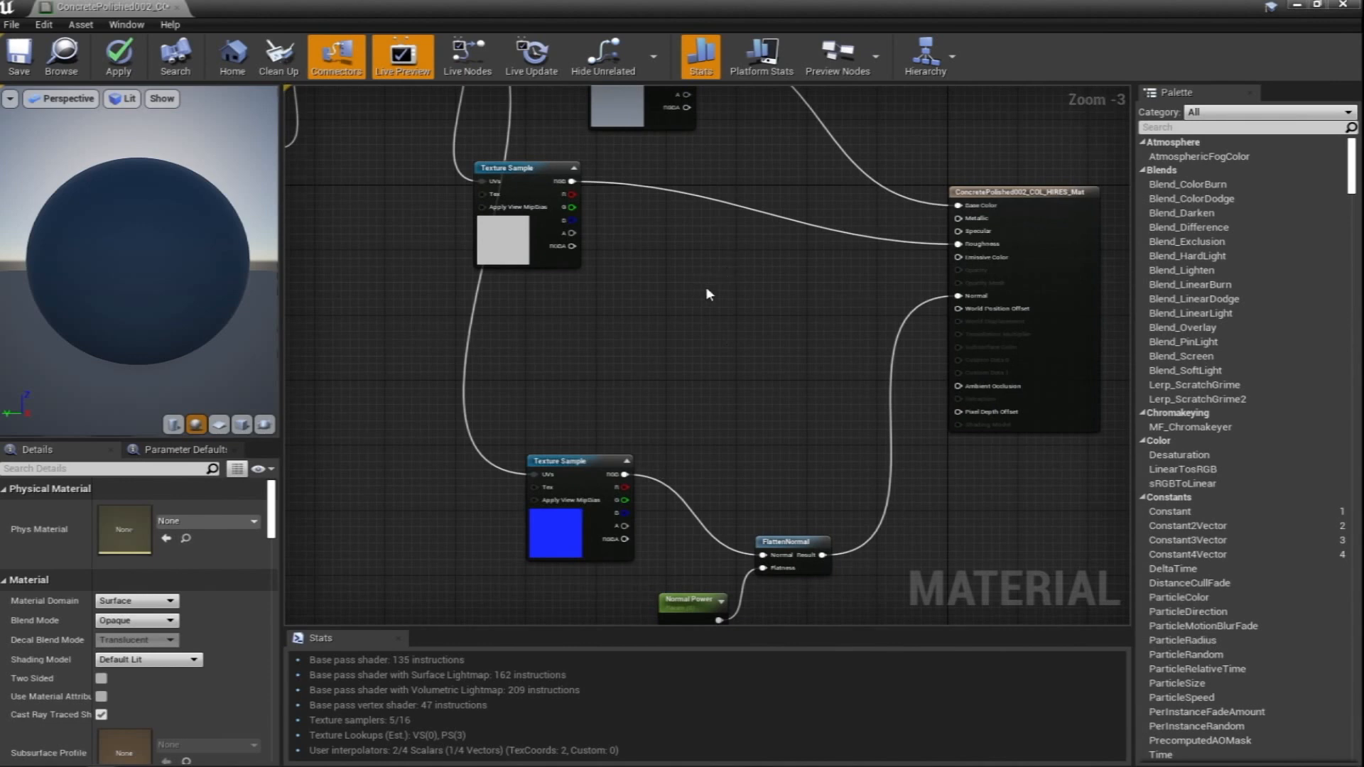
Add a Multiply node and a scalar parameter between the roughness Texture Sample and the material's Roughness input
left_click(699, 275)
scroll(636, 359, "up", 2)
left_click(637, 348)
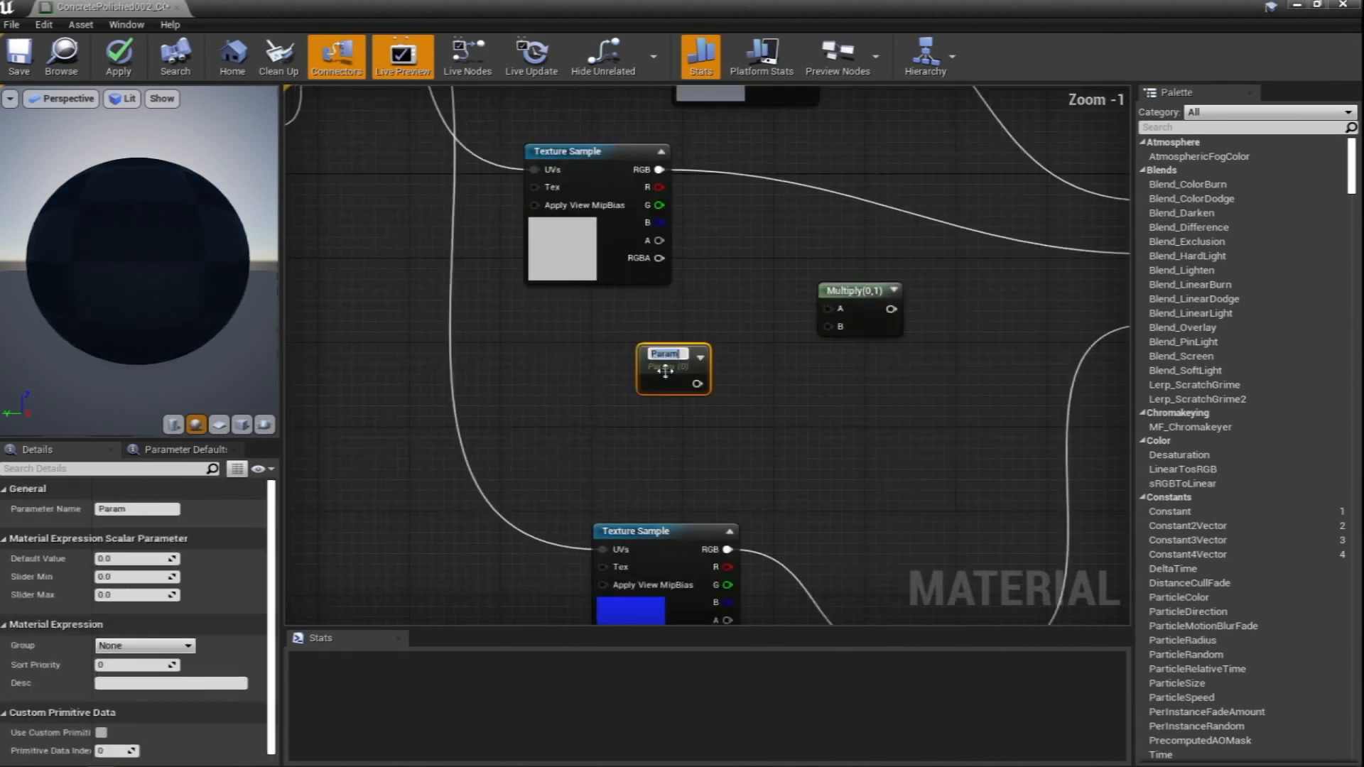
Name the new scalar parameter node "Roughness power"
type("Roug")
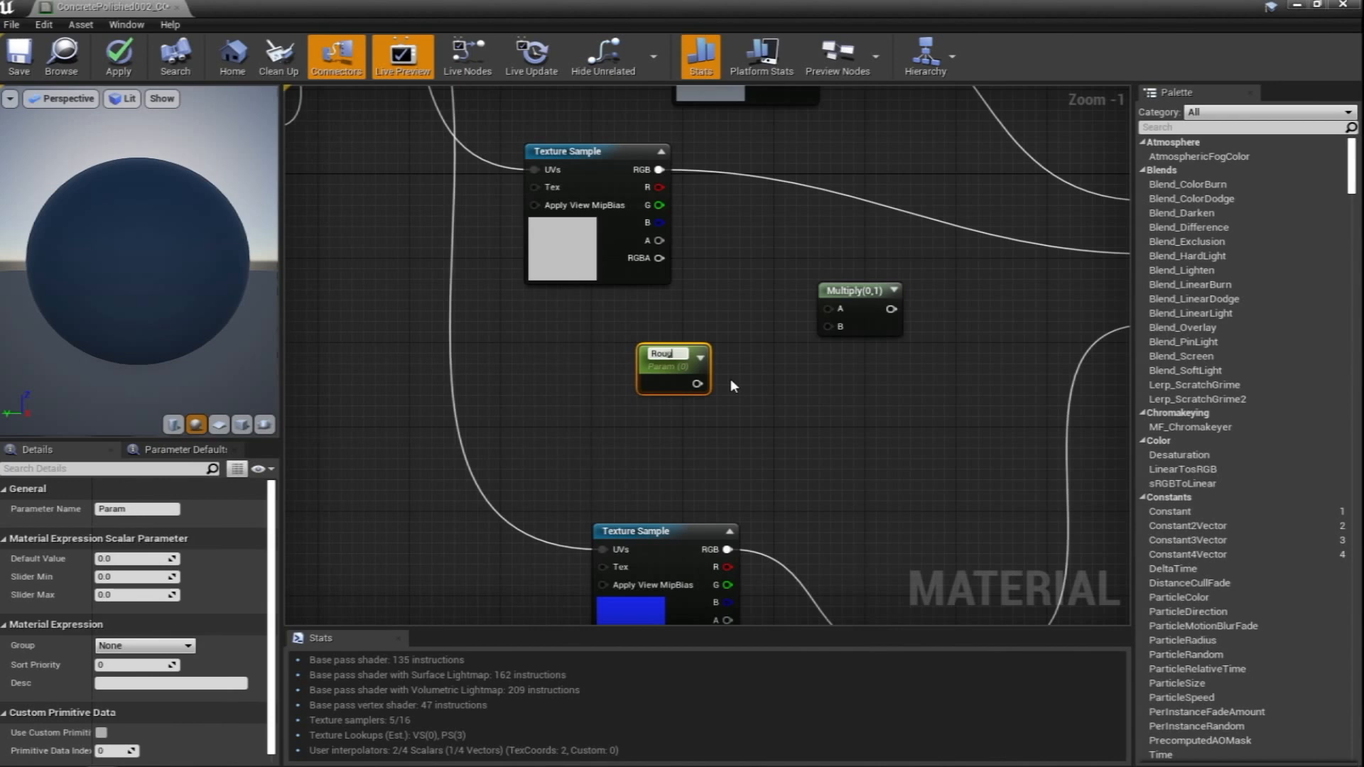
type("hness power")
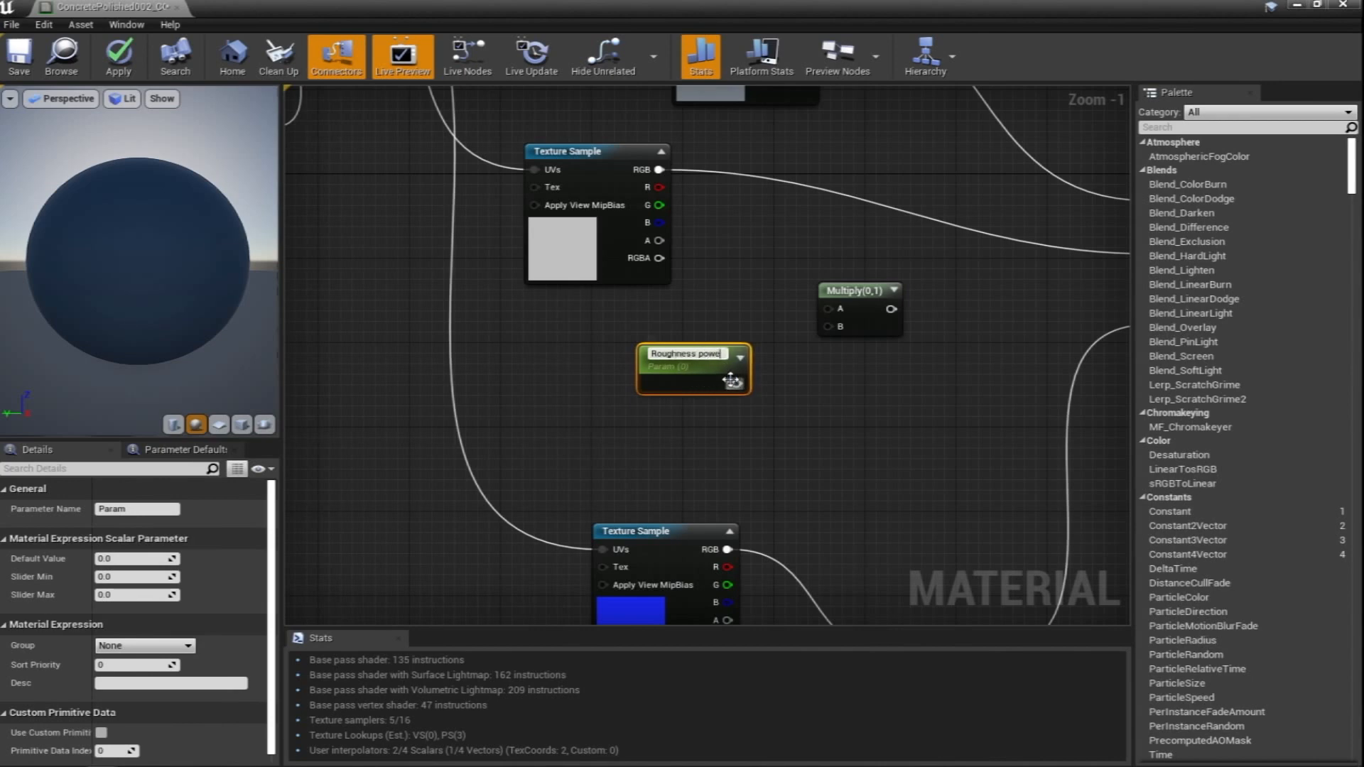
key("Return")
Multiply the roughness texture's RGB by Roughness power, connect the result to the material's Roughness input, and apply the material
left_click_drag(735, 381, 666, 176)
right_click_drag(843, 222, 660, 356)
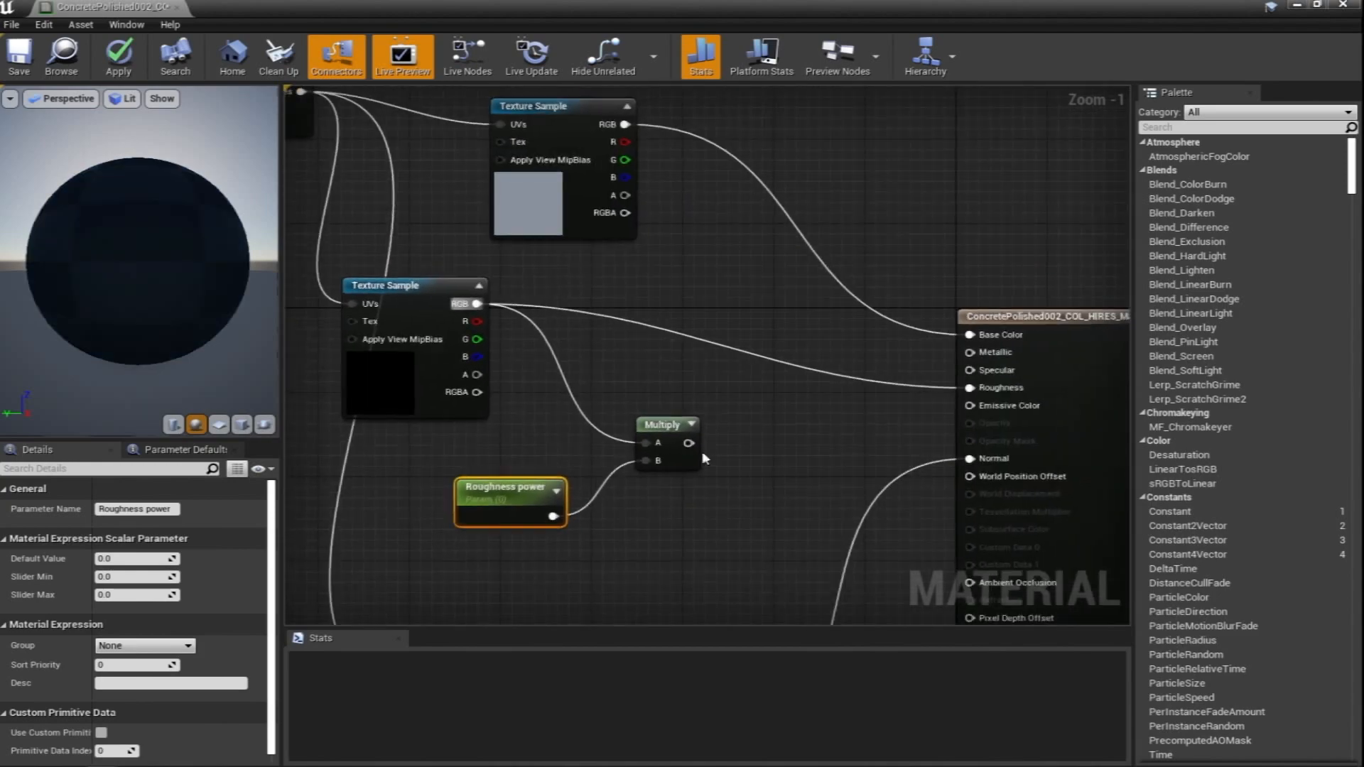
left_click_drag(693, 448, 970, 388)
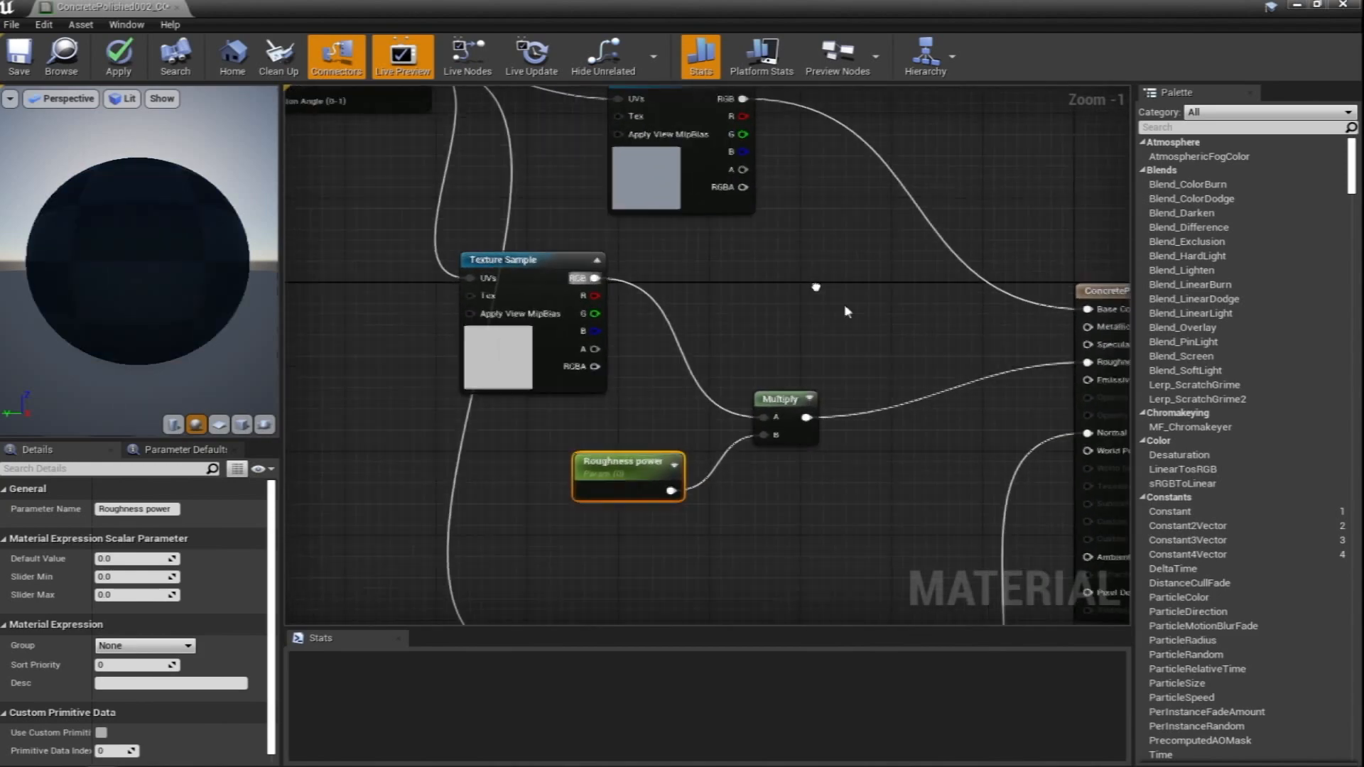
scroll(814, 289, "down", 3)
scroll(710, 398, "up", 5)
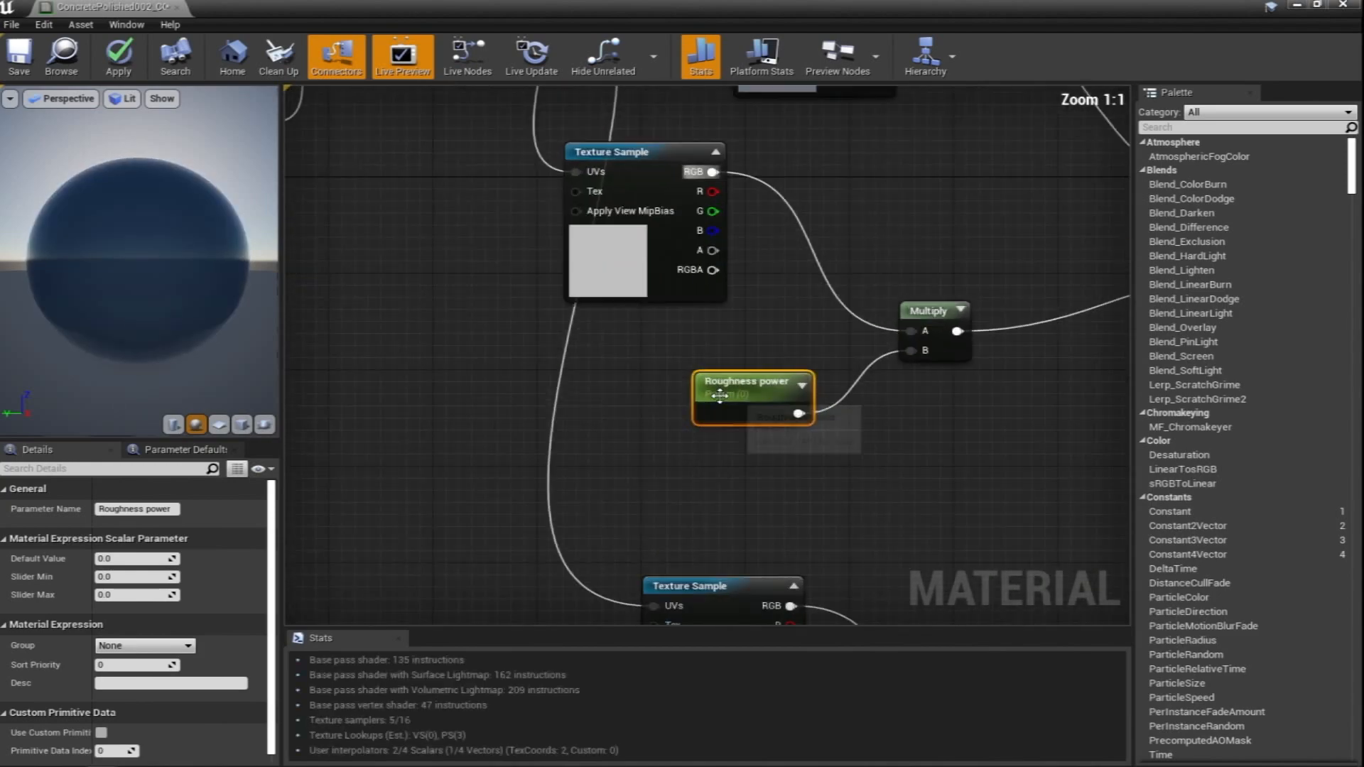
left_click(120, 60)
Create a material instance from the polished concrete material in the Landscape/Concrete folder
left_click(1296, 6)
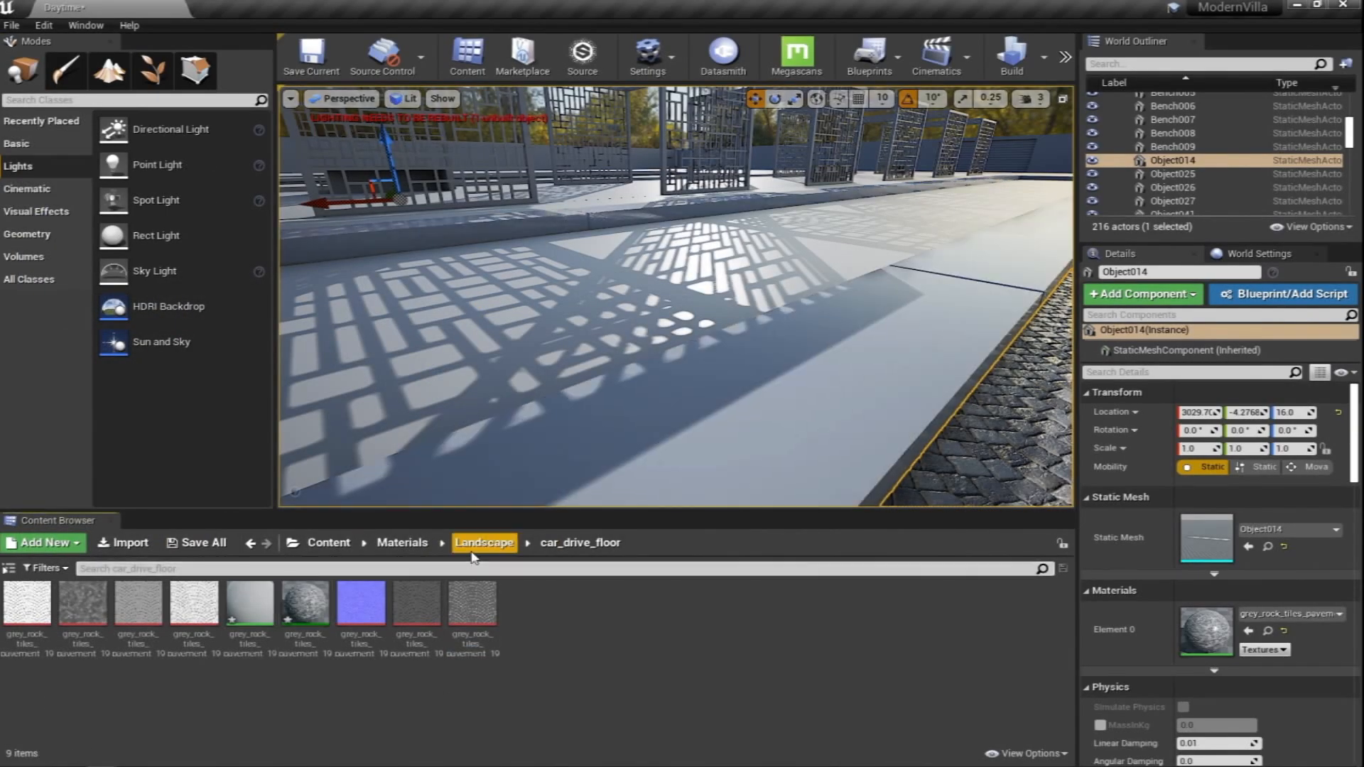
left_click(483, 542)
double_click(83, 602)
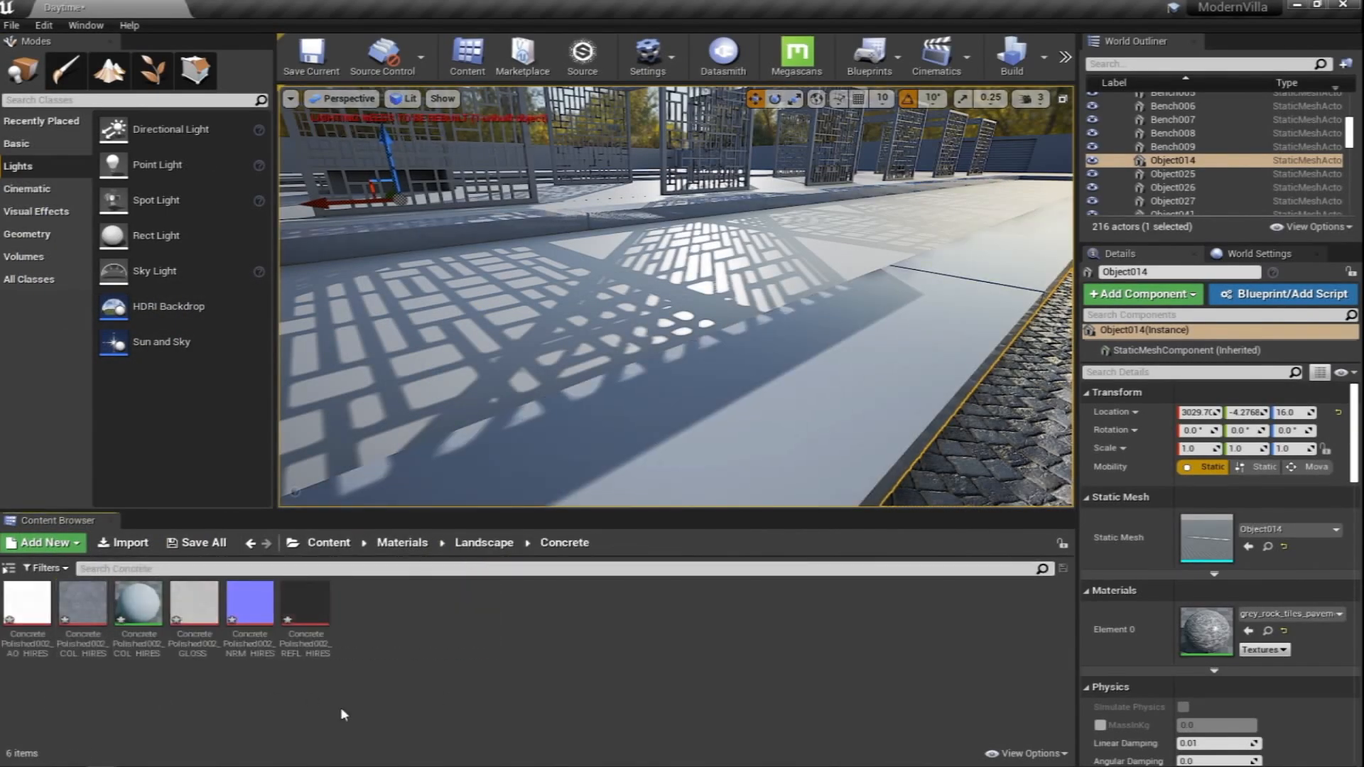
right_click(140, 604)
left_click(226, 279)
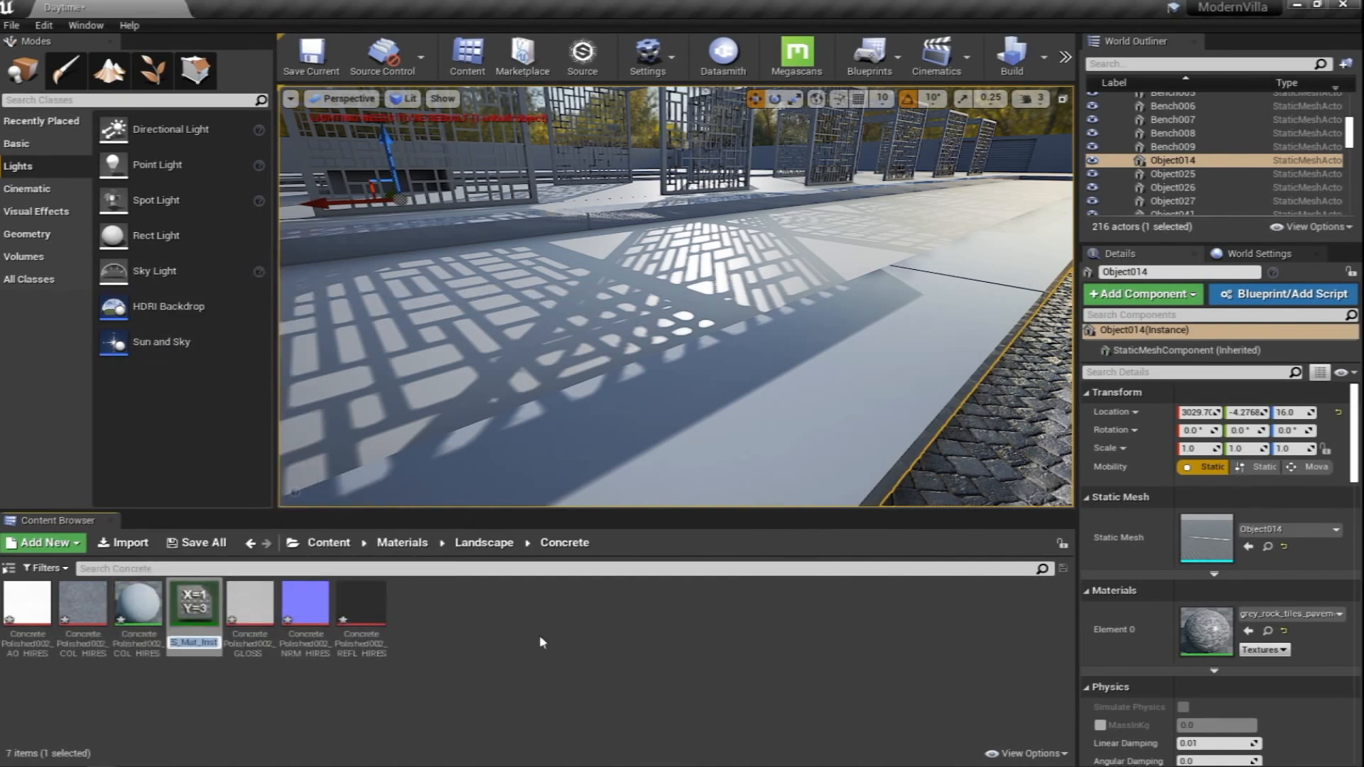
Assign the new concrete material instance to the border beside the paved driveway and open the instance for editing
left_click_drag(246, 643, 859, 372)
mouse_move(858, 372)
right_mouse_down()
mouse_move(917, 377)
mouse_move(884, 373)
right_mouse_up()
double_click(194, 604)
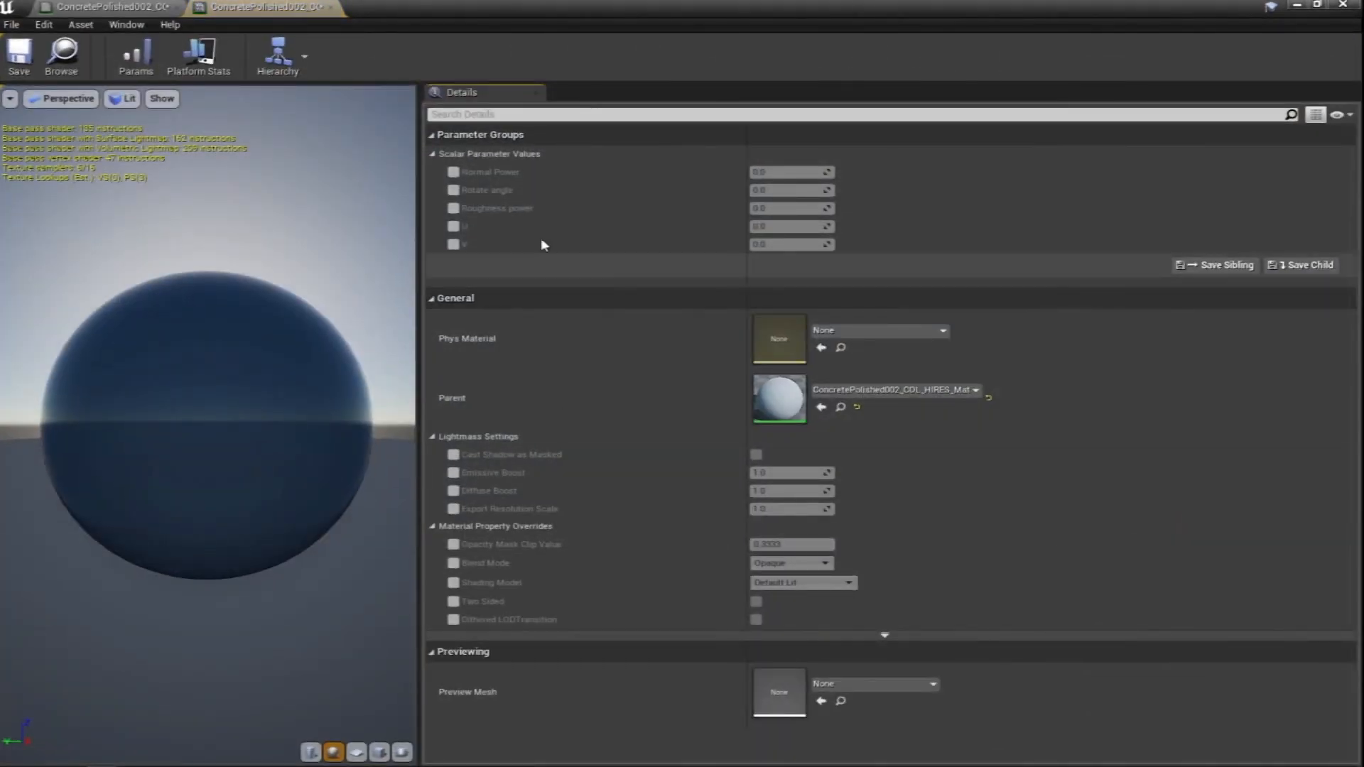
Enable the Normal Power, Rotate angle, Roughness power, U and V parameter overrides in the instance
left_click(453, 172)
left_click(453, 189)
left_click(453, 208)
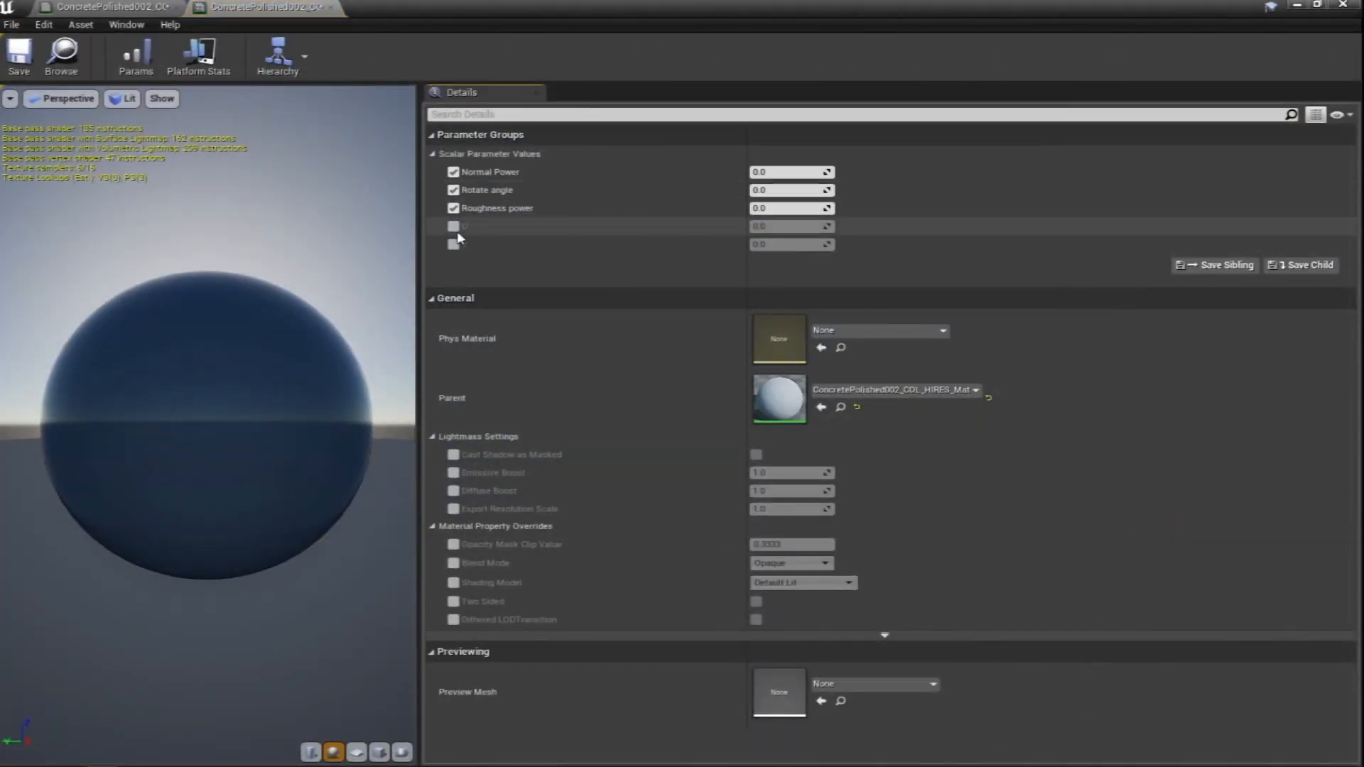
left_click(453, 226)
left_click(453, 244)
Move the instance editor aside to reveal the level viewport and set the U and V tiling values to 1.0
left_click_drag(366, 35, 288, 182)
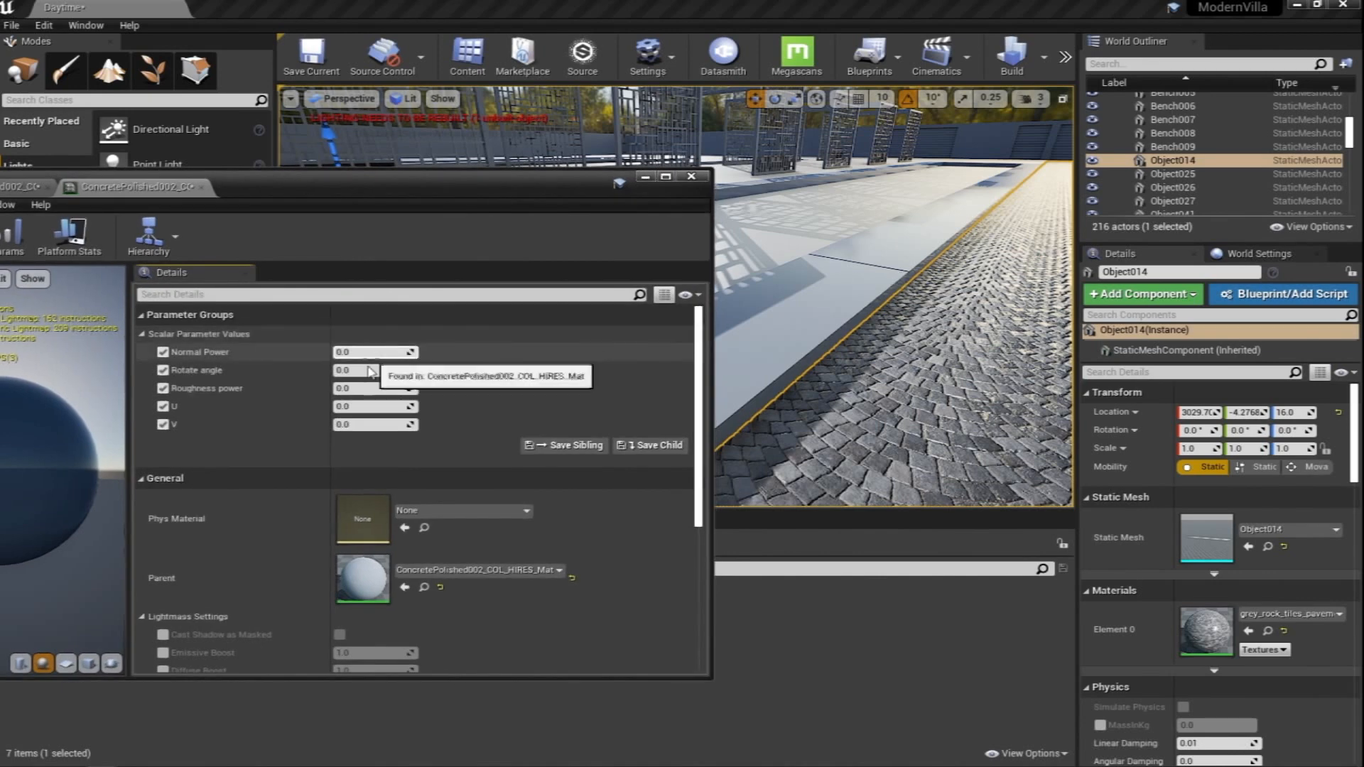
left_click(363, 406)
type("1")
key("Return")
left_click(162, 424)
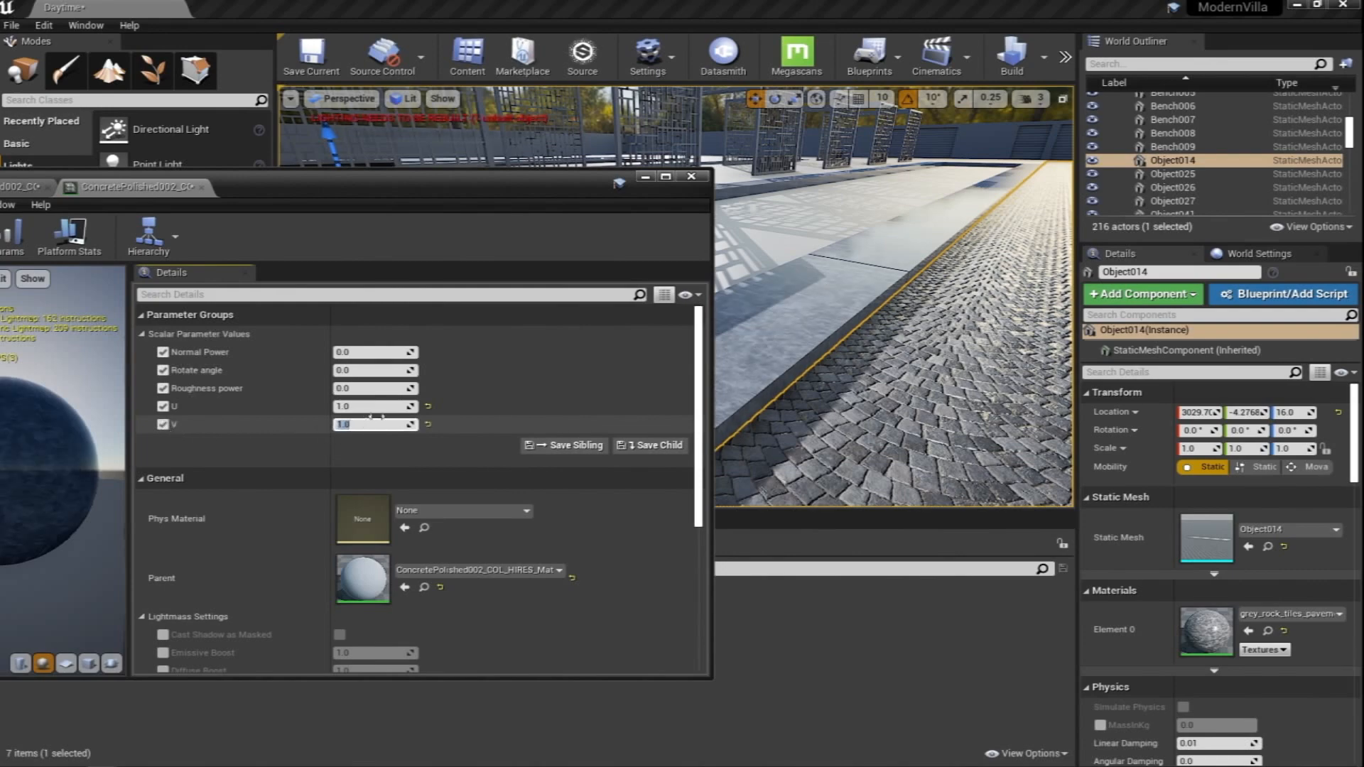
Set the concrete instance's Normal Power to 5.0 after trying 15.0
key("w")
right_click_drag(931, 356, 881, 341)
key("w")
key("w")
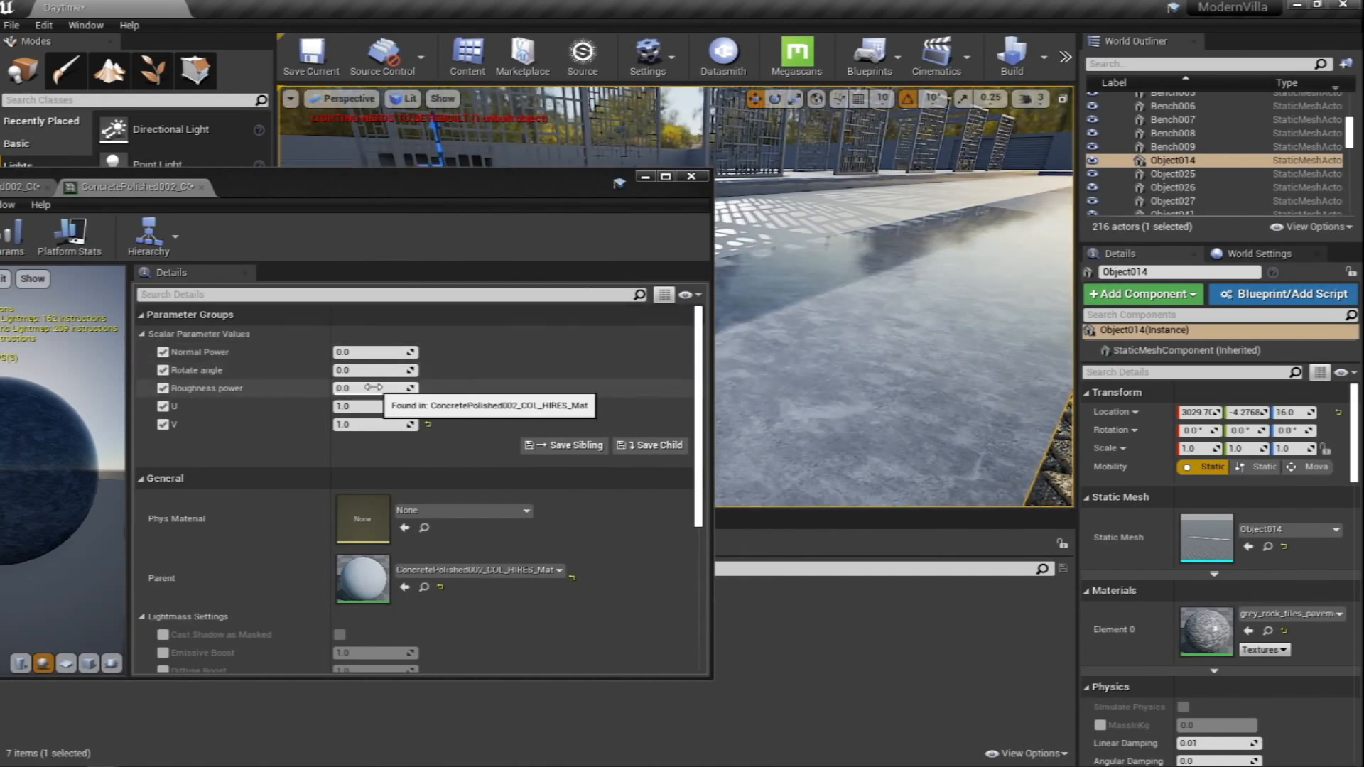
left_click(366, 351)
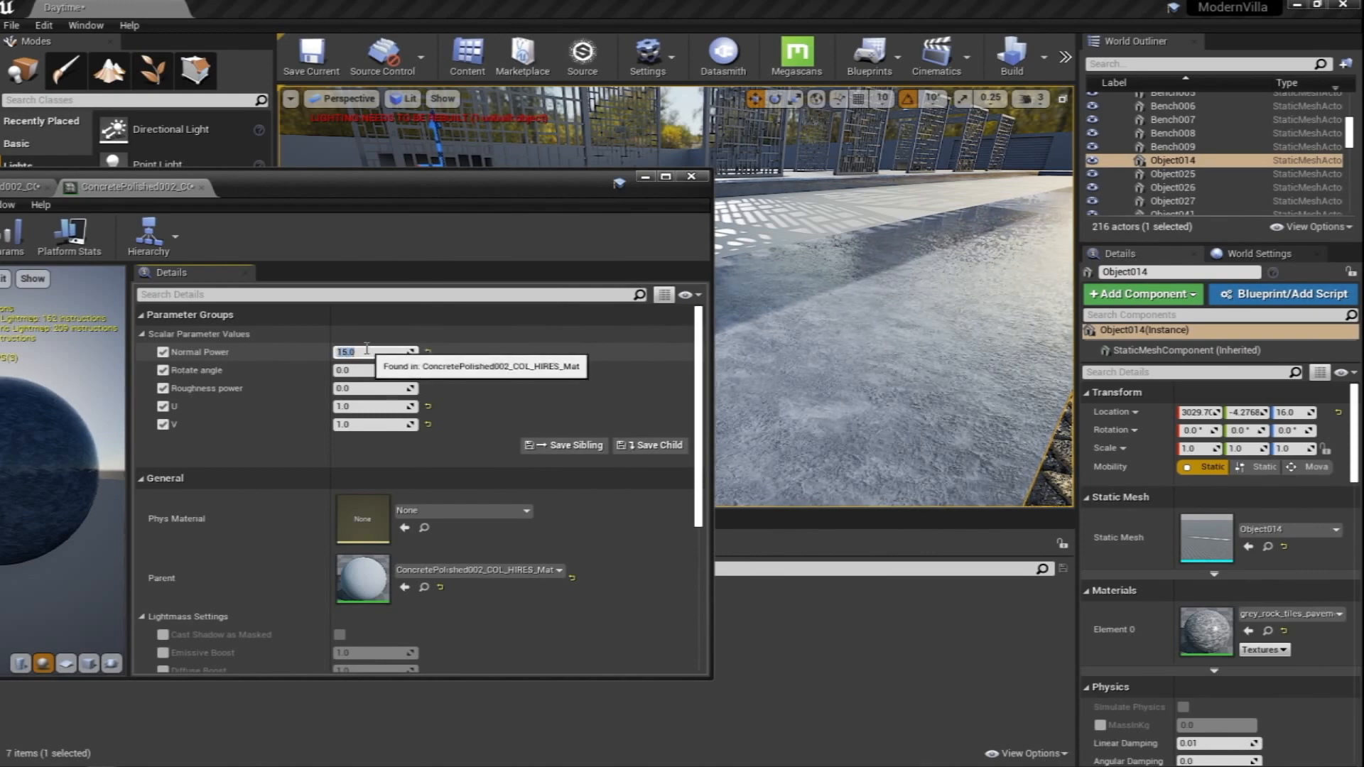
key("Return")
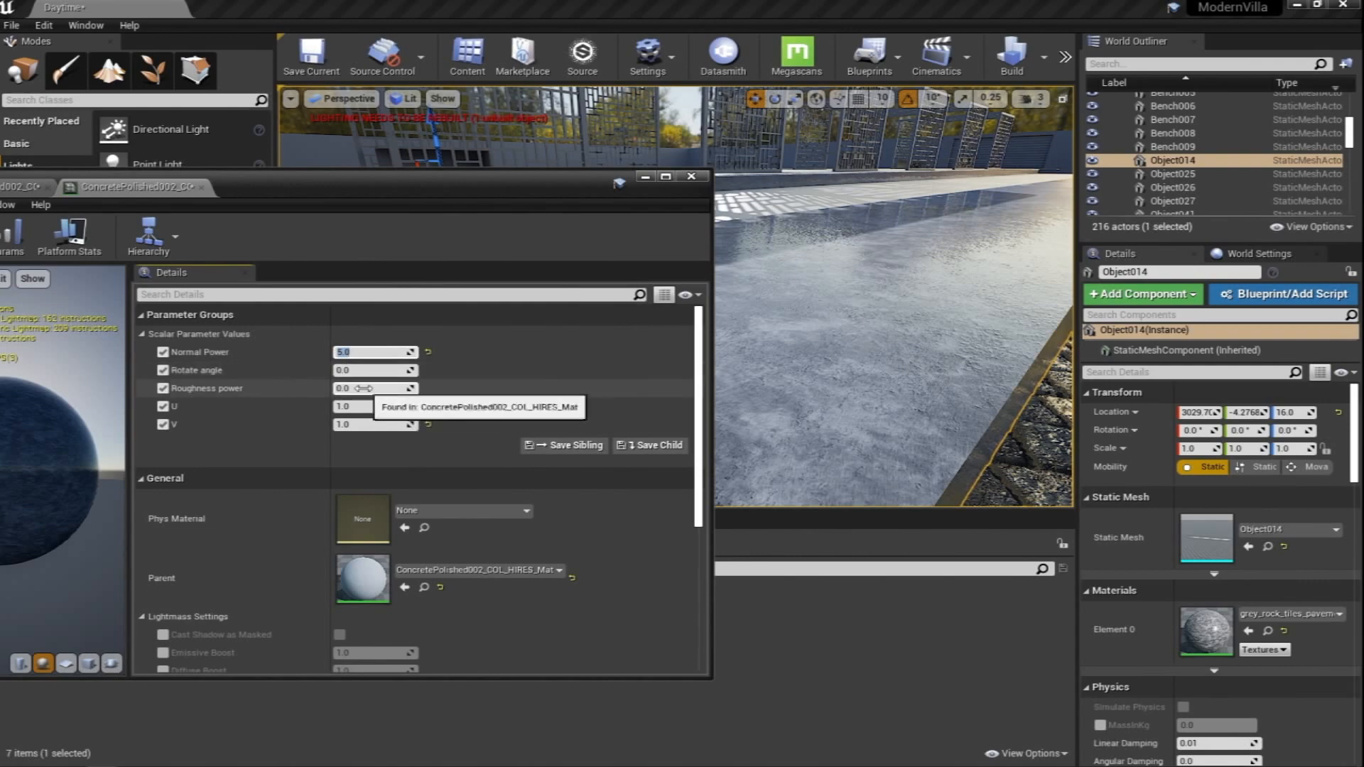
Tune the concrete's Roughness power by trying 0.5, 0.8 and 0.6, settle on 0.55, and close the instance editor
type("0.5")
key("Return")
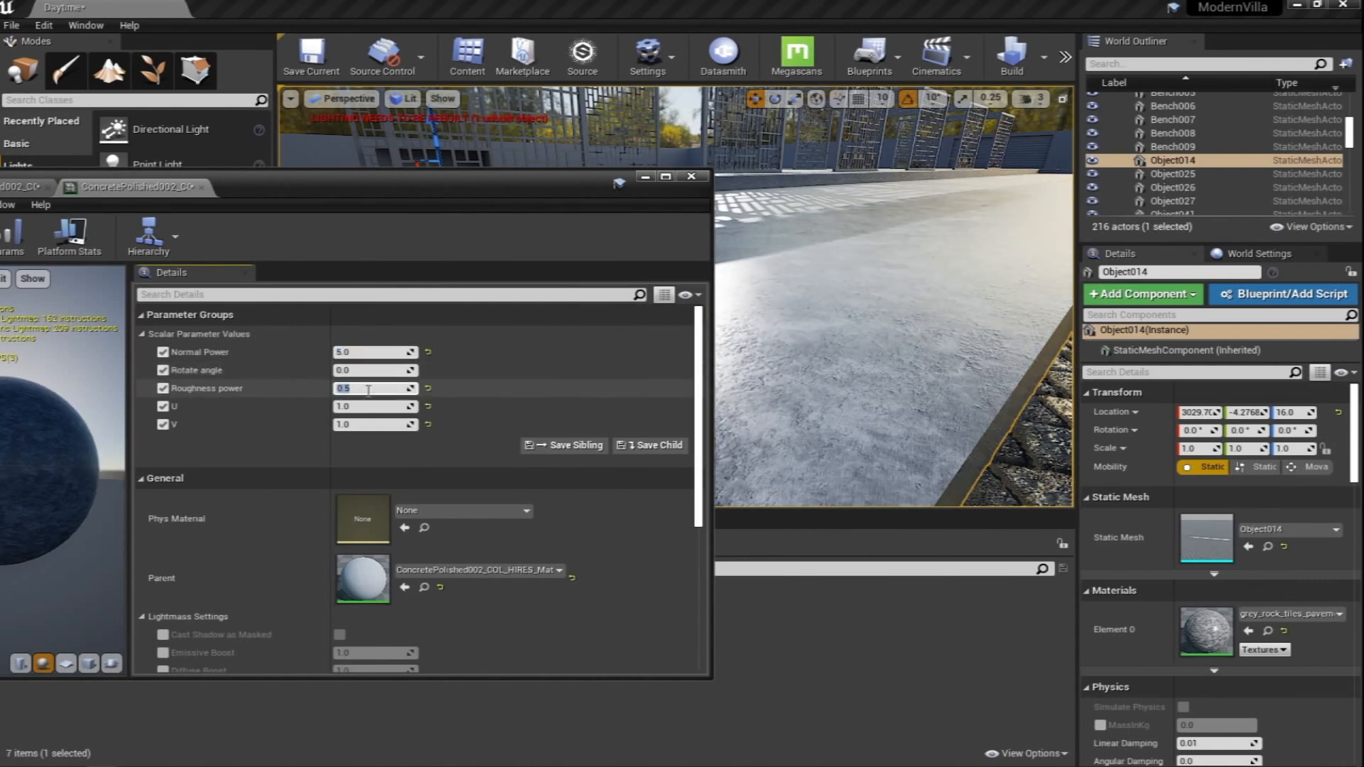
right_click_drag(817, 370, 1012, 348)
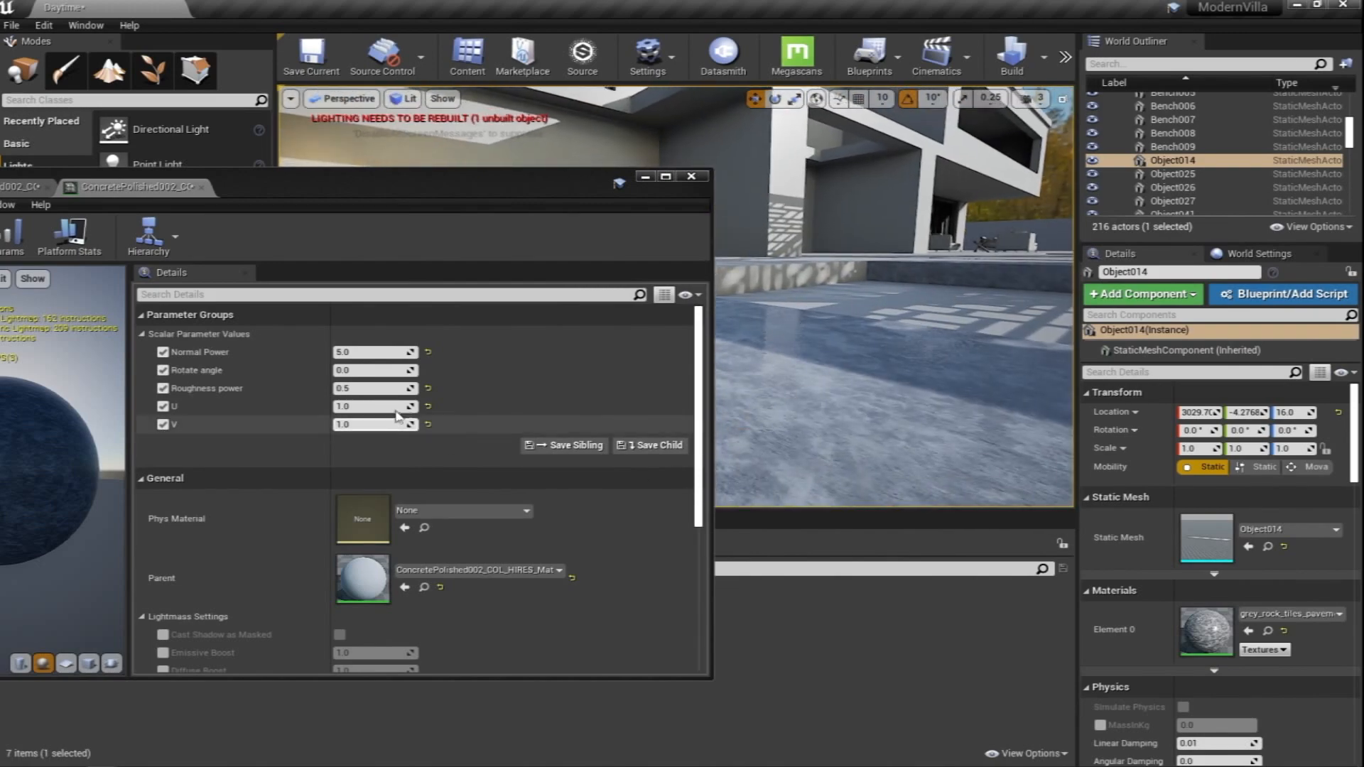
left_click(373, 389)
type(".8")
key("Return")
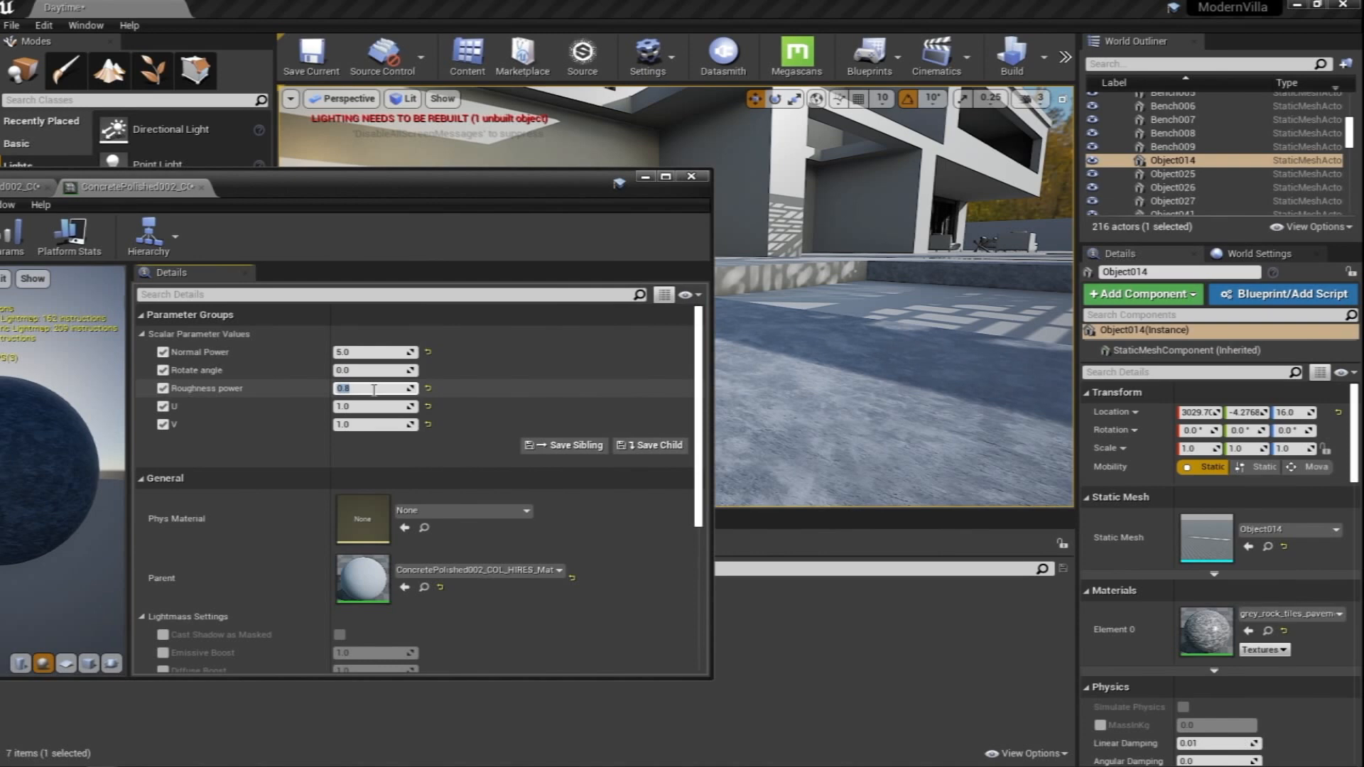
type(".6")
key("Return")
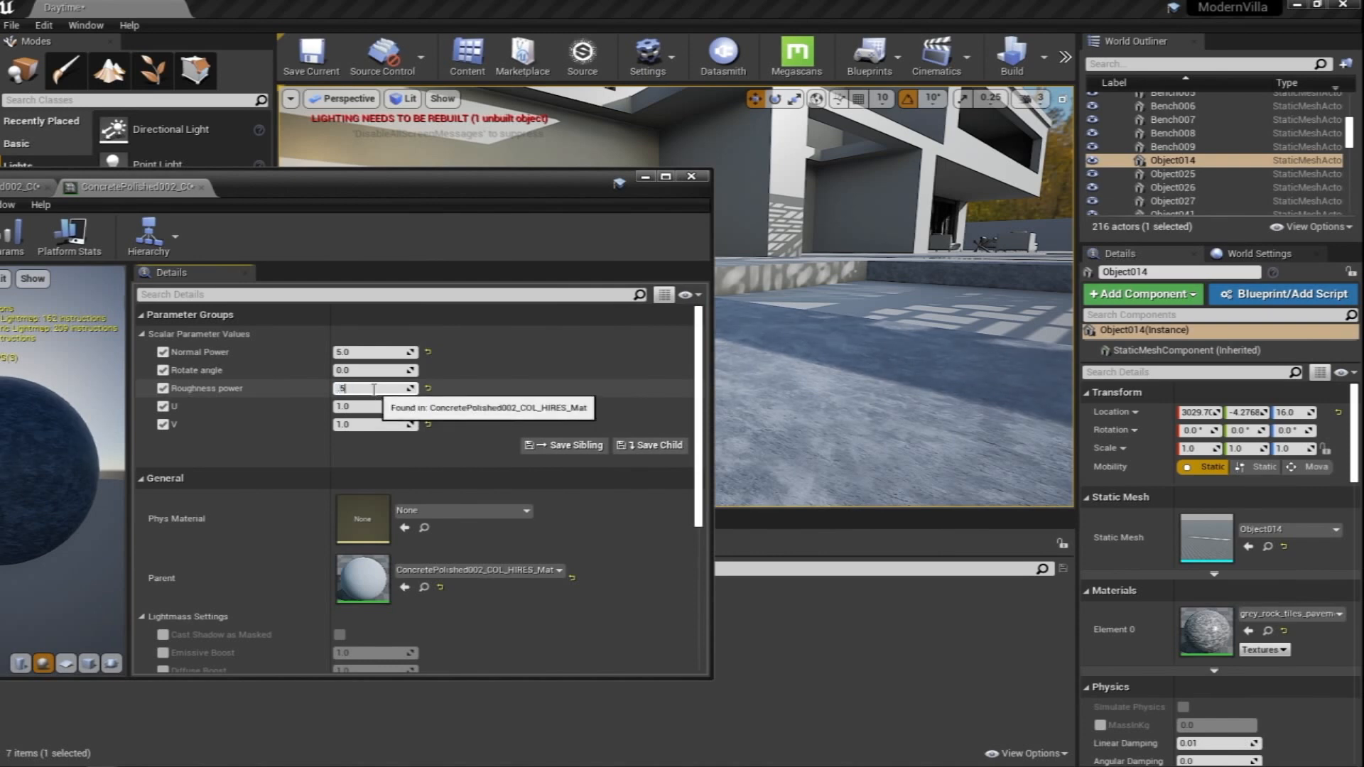
right_click_drag(798, 381, 476, 380)
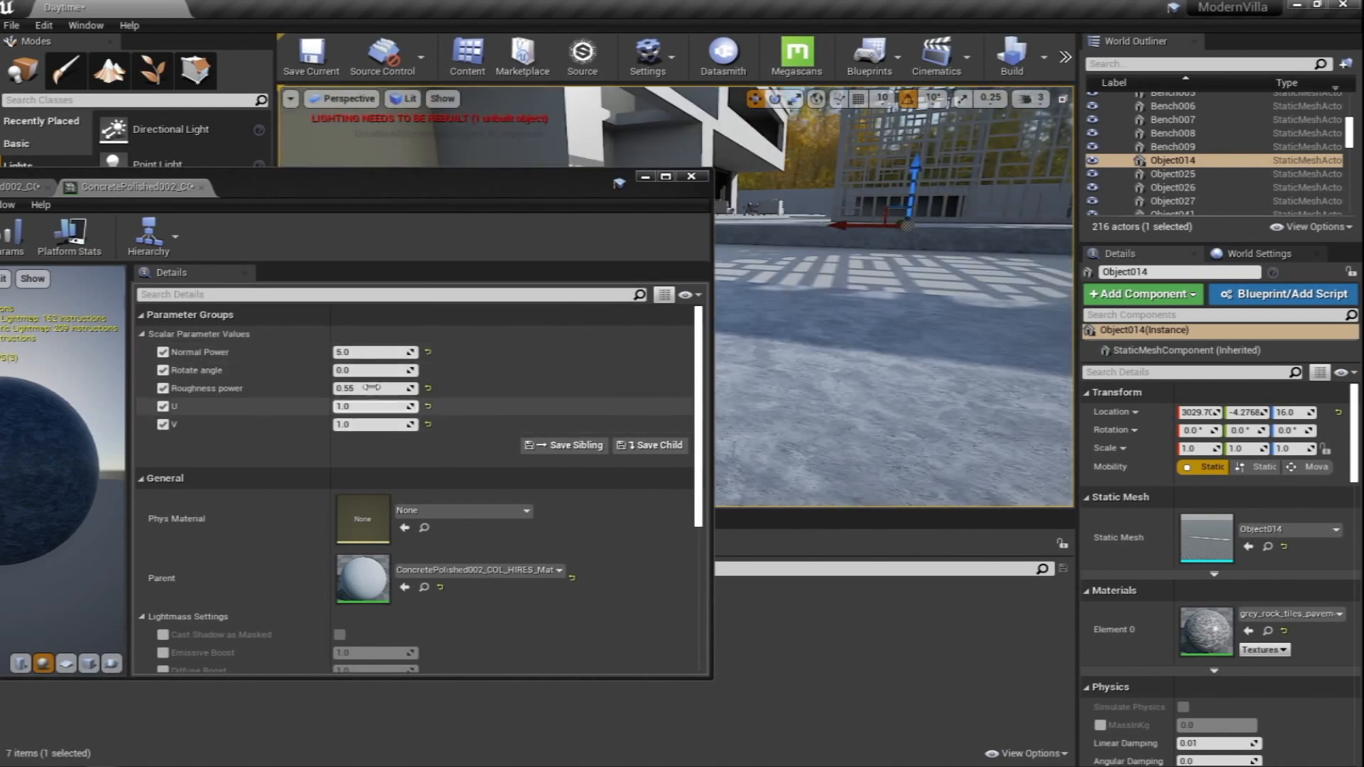
right_click_drag(931, 351, 817, 333)
left_click(690, 177)
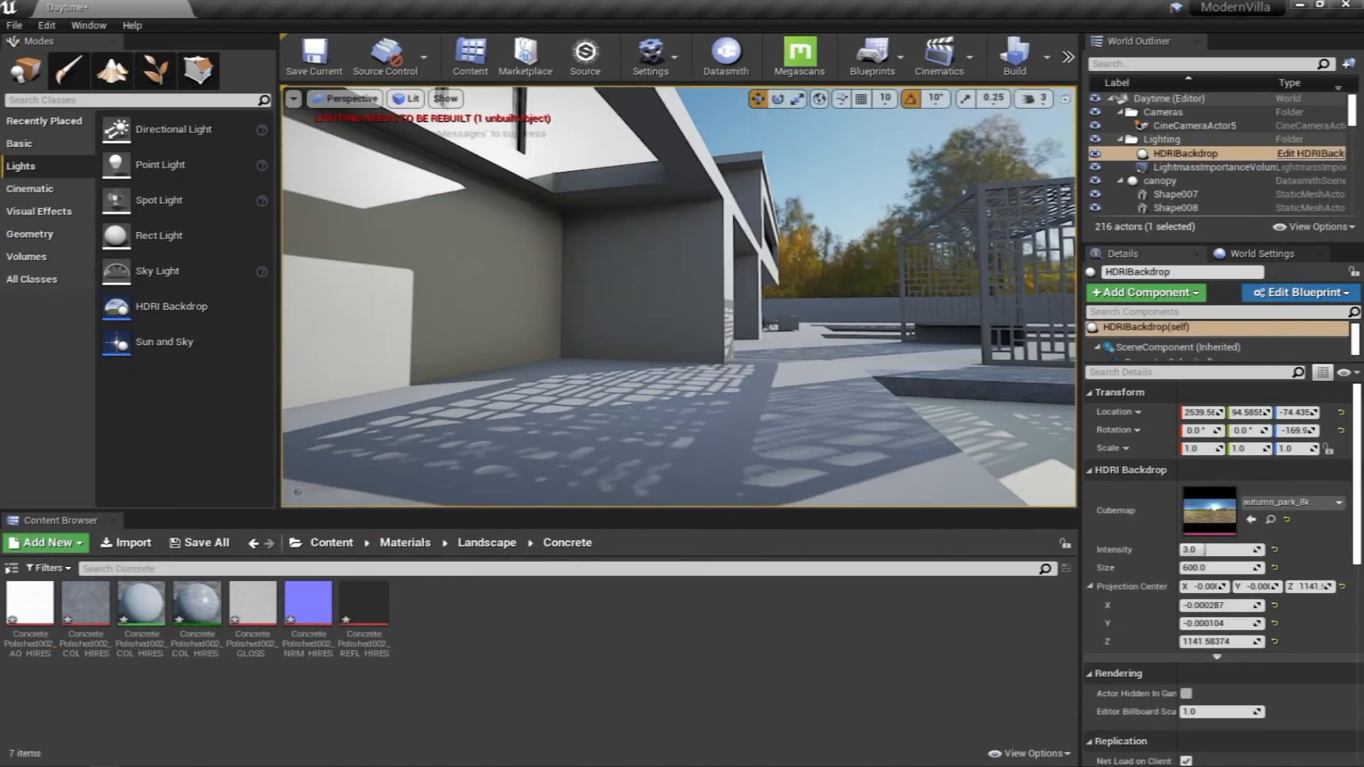
Apply the Tiles07_COL_VAR1_6K texture from the Landscape/Tiles folder to the walkway floor under the pergolas
mouse_move(678, 297)
right_mouse_down()
mouse_move(796, 270)
mouse_move(845, 298)
mouse_move(920, 277)
mouse_move(778, 335)
mouse_move(756, 305)
right_mouse_up()
left_click(778, 335)
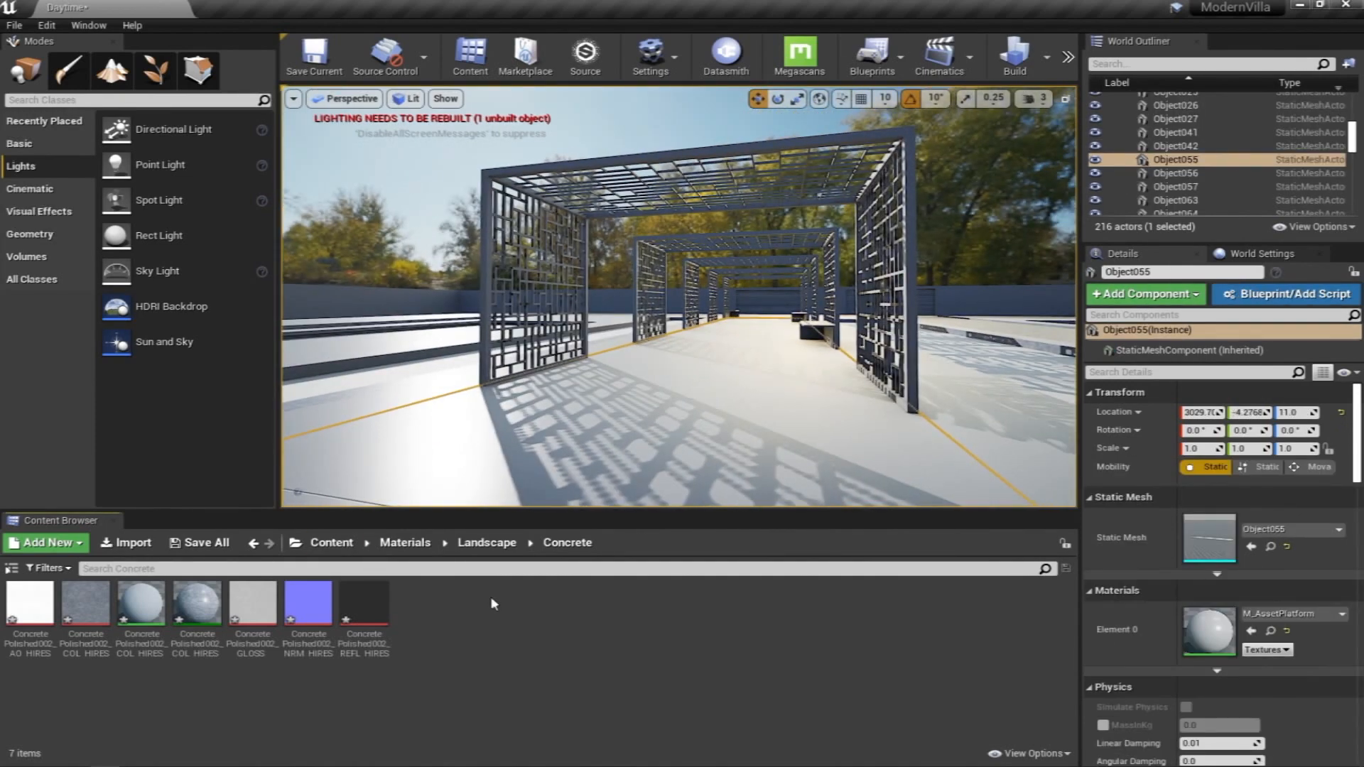
left_click(487, 543)
double_click(205, 616)
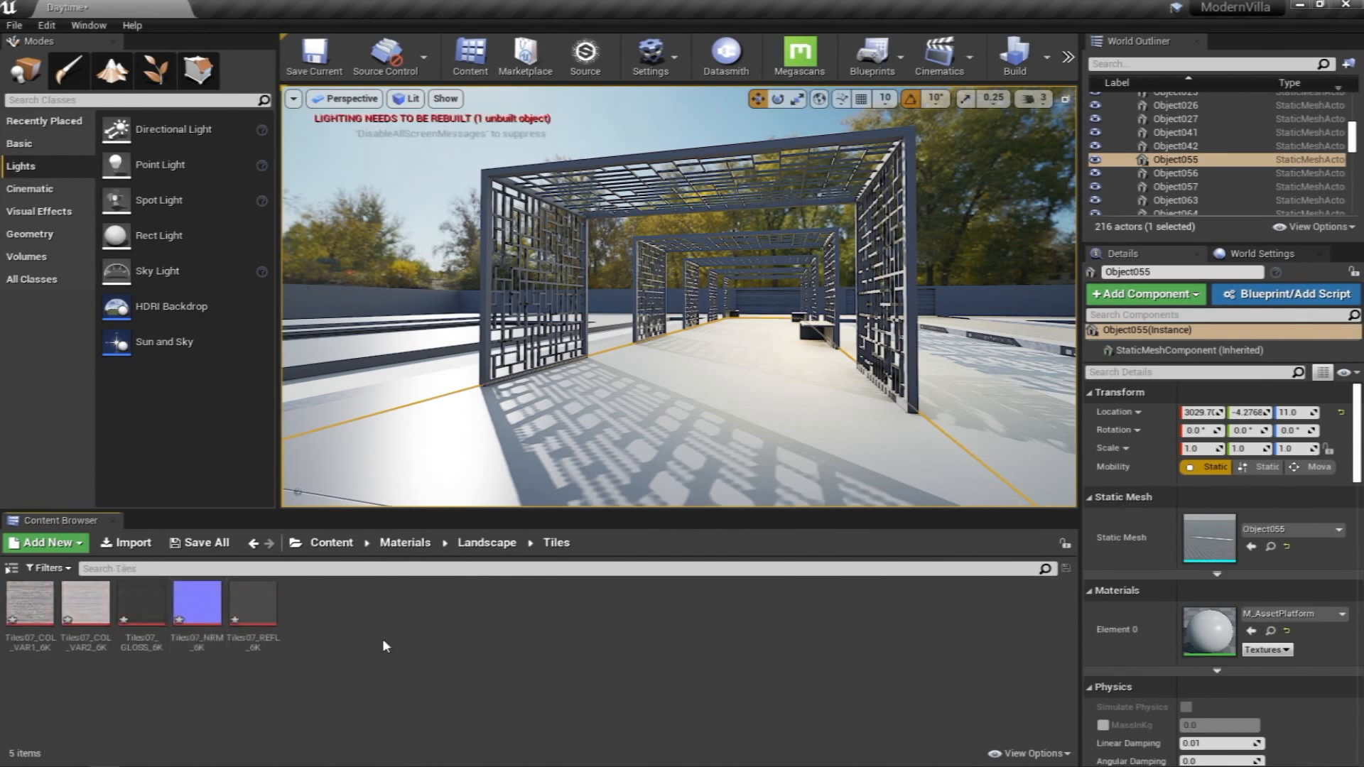
right_click_drag(556, 466, 408, 439)
left_click_drag(57, 634, 526, 444)
right_click_drag(526, 444, 554, 494)
key("w")
left_click(431, 637)
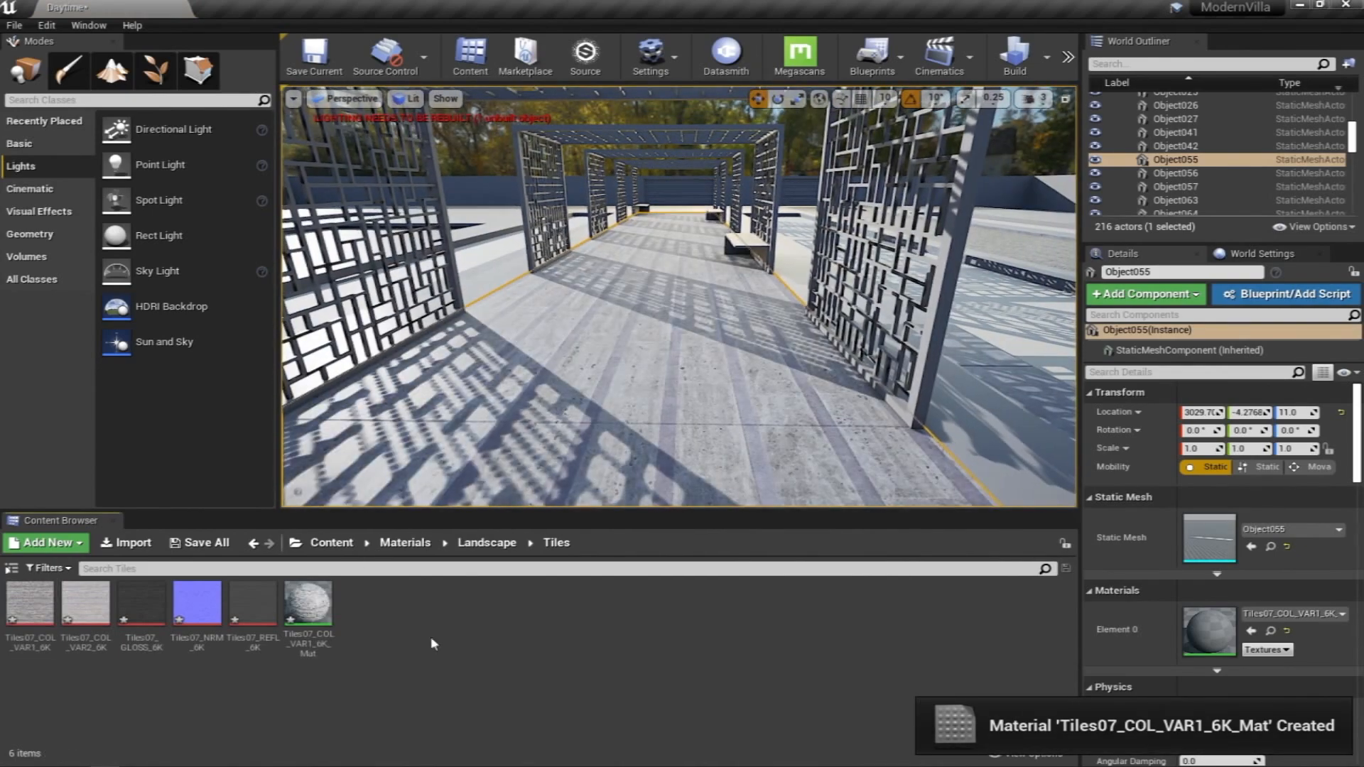
Locate the concrete border's material instance in the content folders and open its parent material graph
right_click_drag(682, 377, 724, 415)
left_click(774, 462)
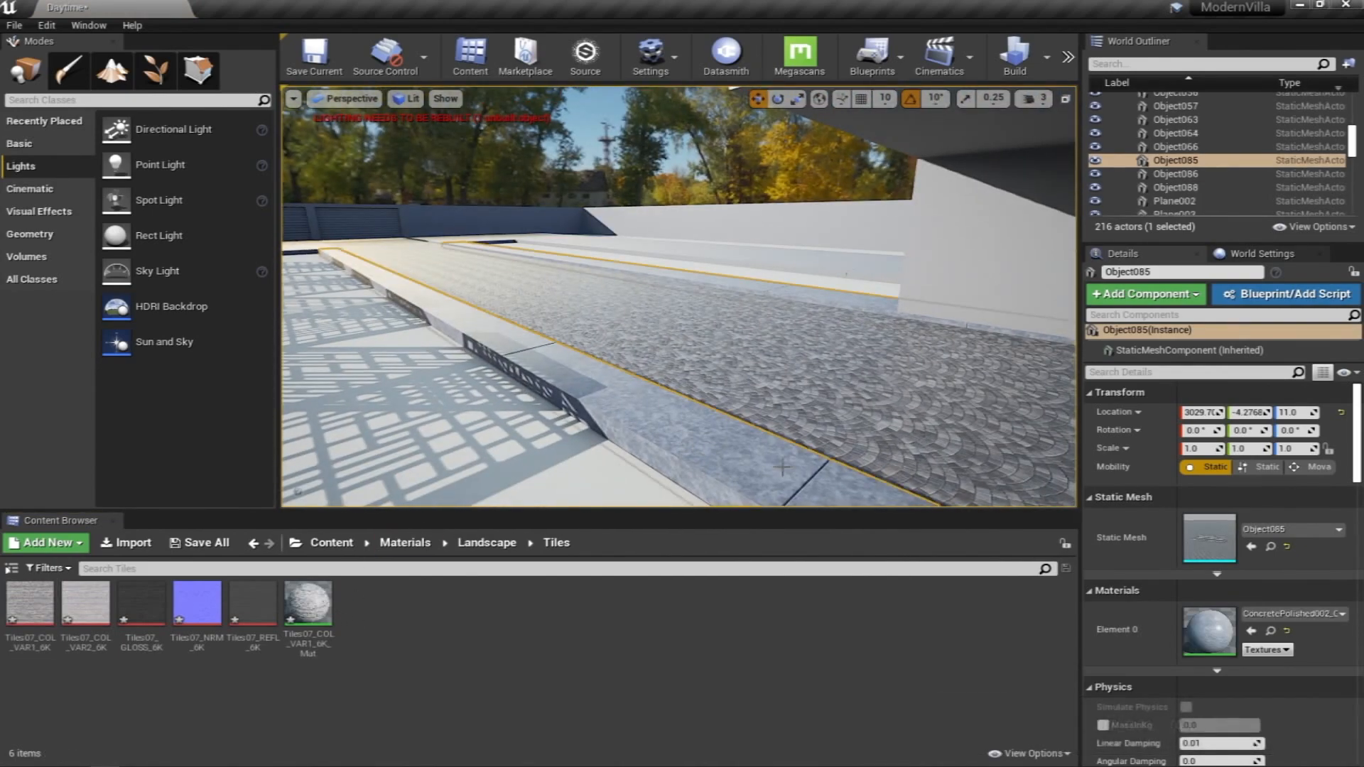
left_click(1271, 632)
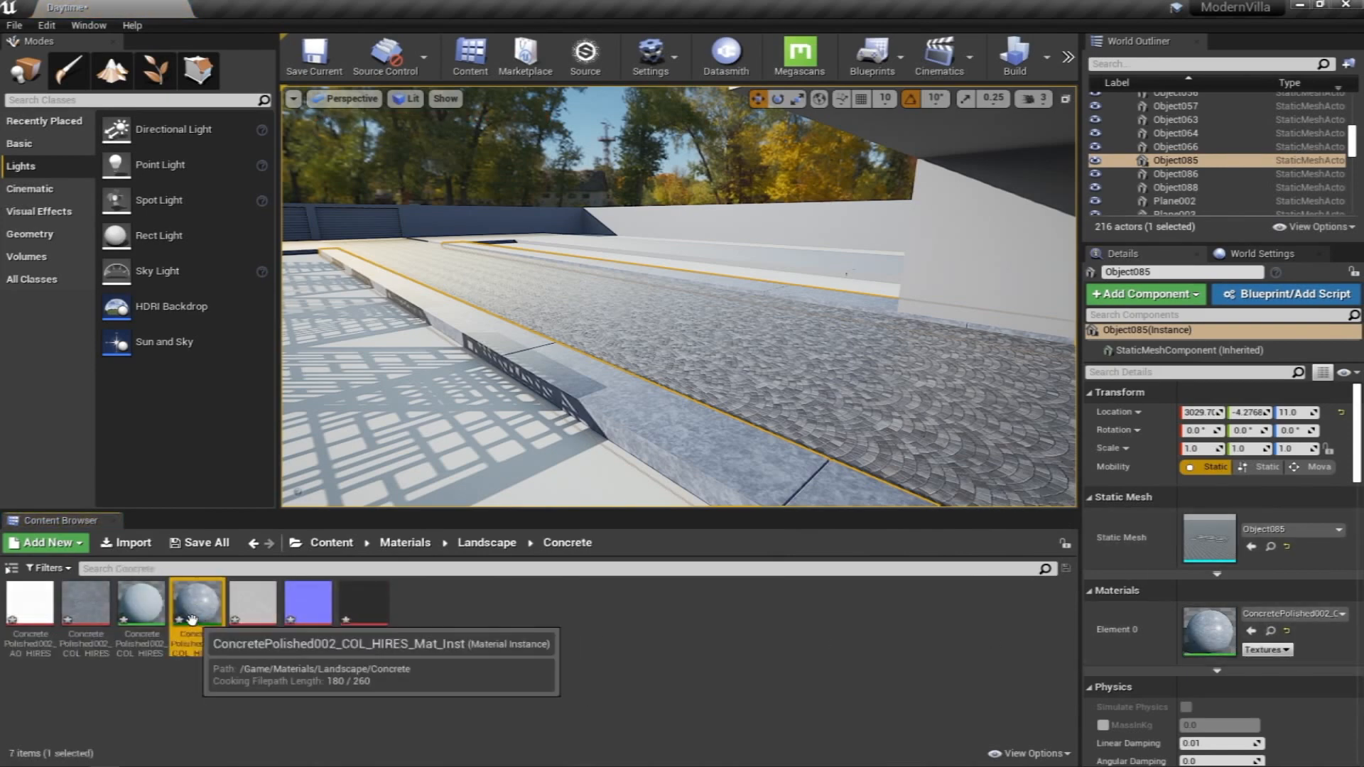
double_click(197, 607)
double_click(780, 546)
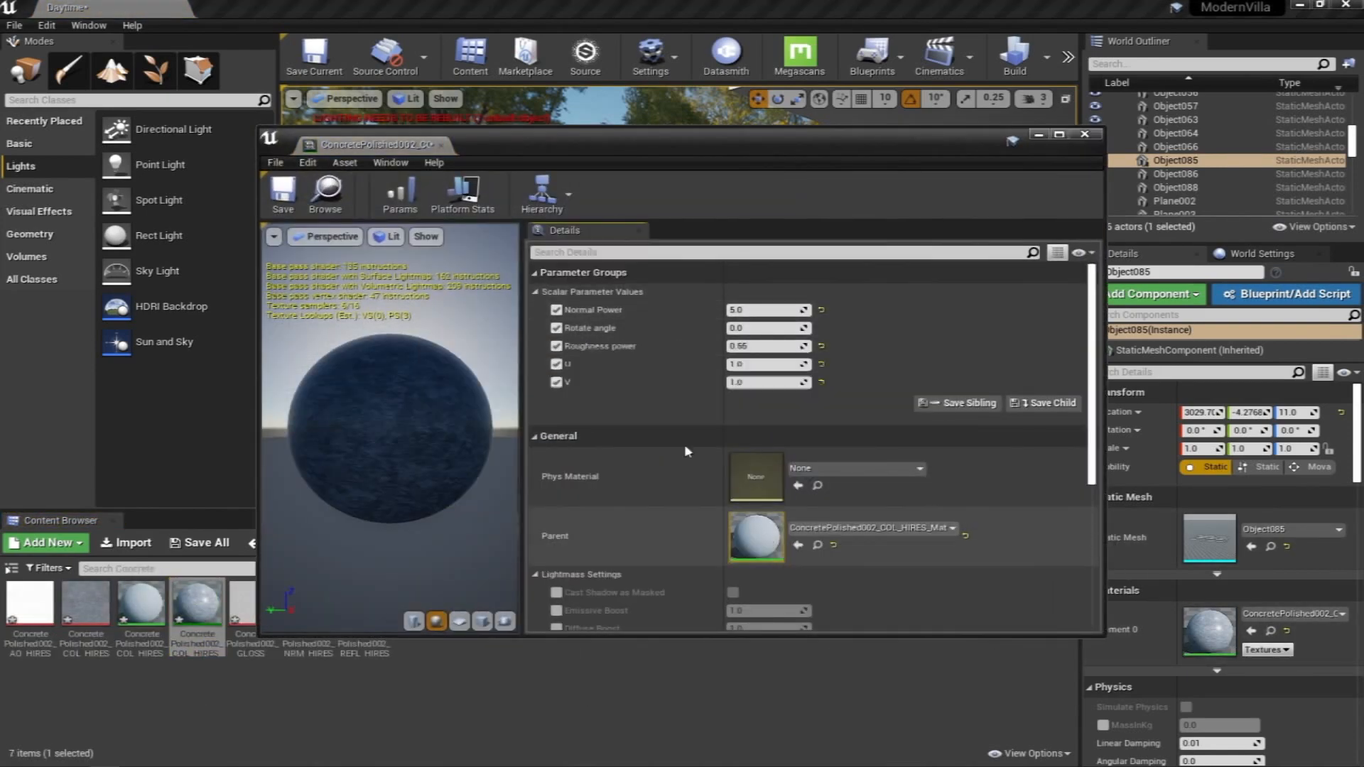
double_click(751, 135)
Select the texture coordinate, U, V, Append, Multiply, Rotate angle and rotator nodes in the concrete material graph
scroll(820, 241, "down", 4)
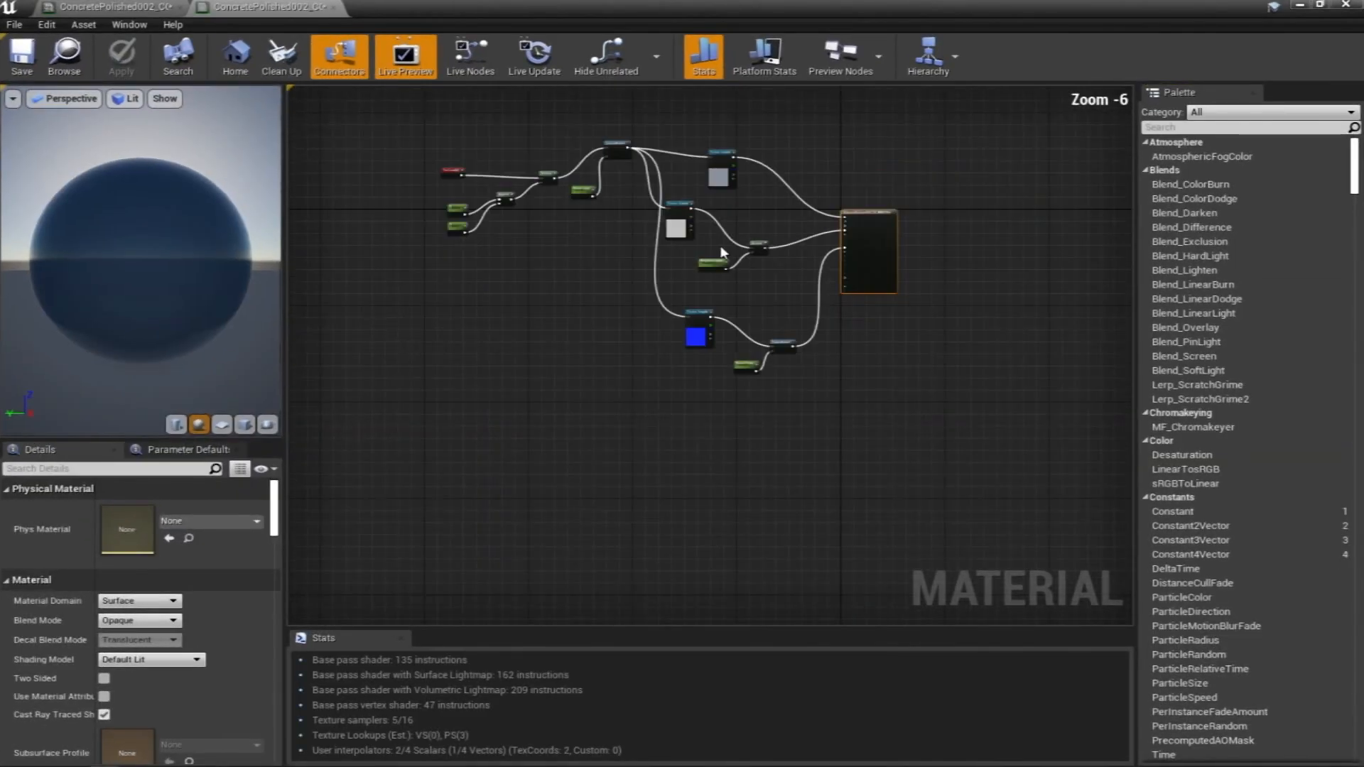
right_click_drag(565, 167, 668, 260)
scroll(667, 260, "up", 2)
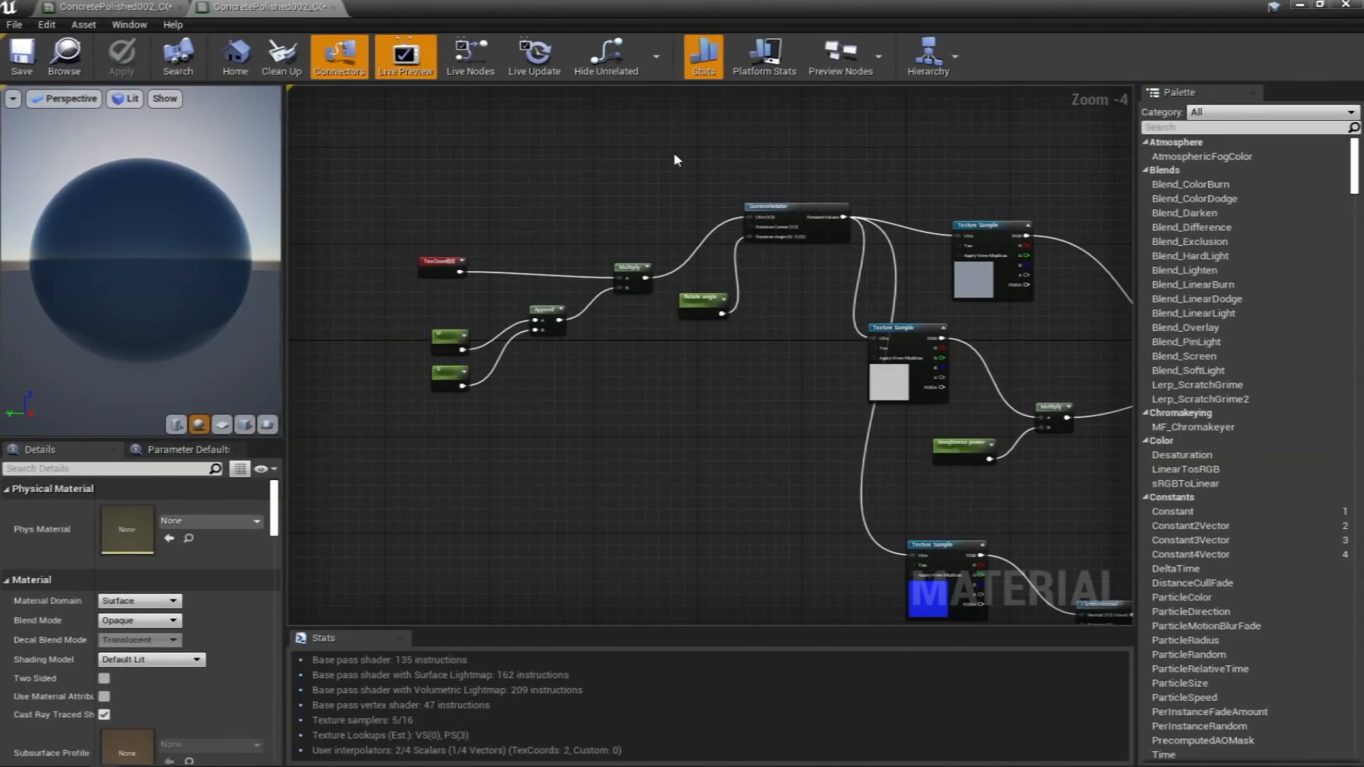
left_click_drag(331, 404, 328, 406)
right_click_drag(477, 363, 572, 362)
right_click_drag(781, 314, 628, 310)
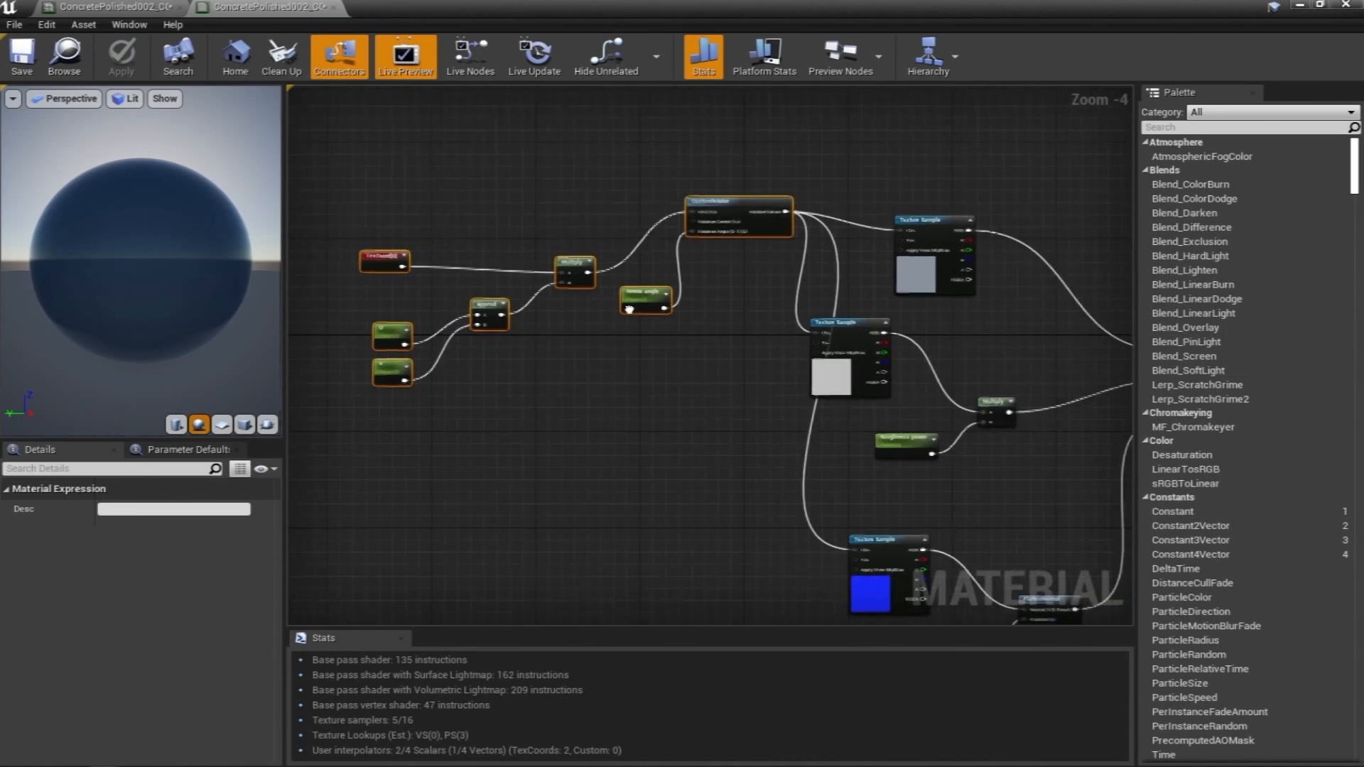
left_click(618, 384)
Add the Normal Power, FlattenNormal, Roughness power and roughness Multiply nodes to the selection
right_click_drag(699, 391, 445, 229)
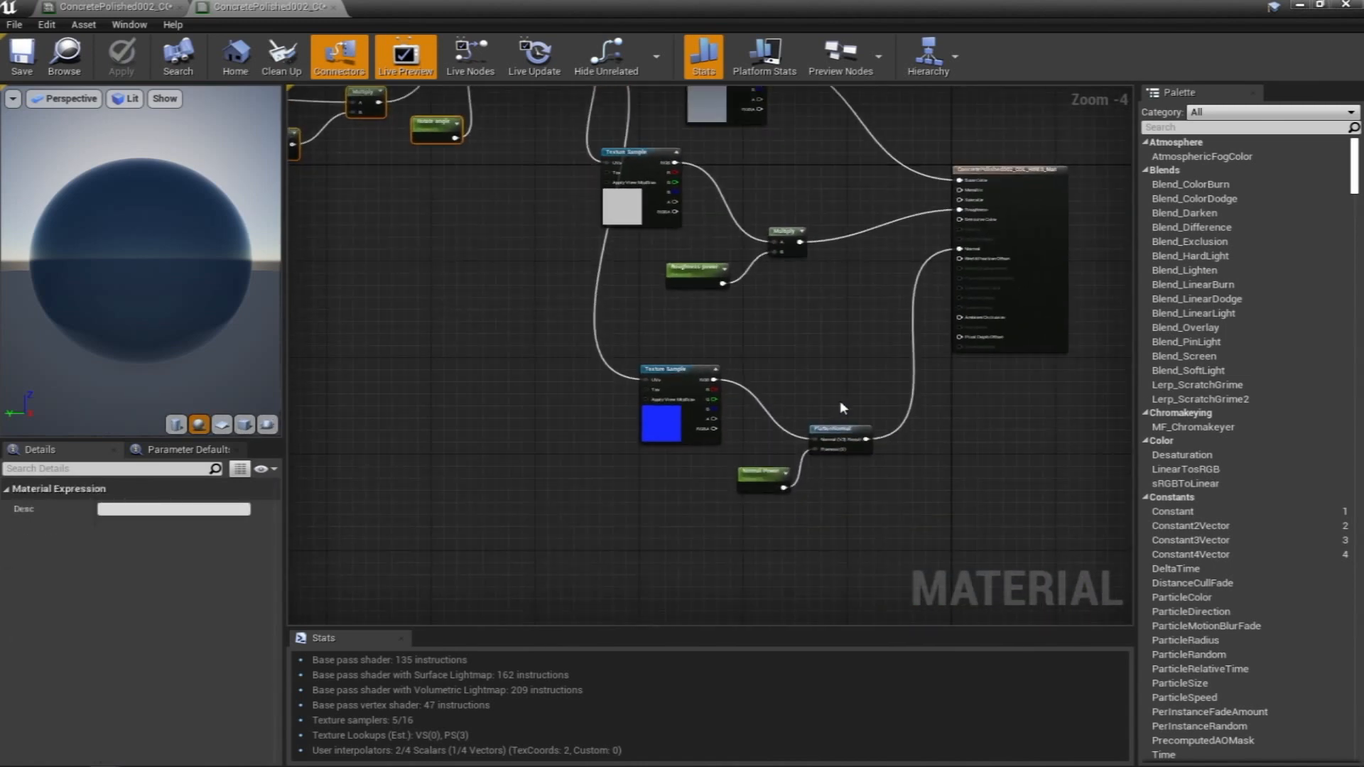
left_click_drag(841, 408, 748, 488)
scroll(752, 322, "up", 3)
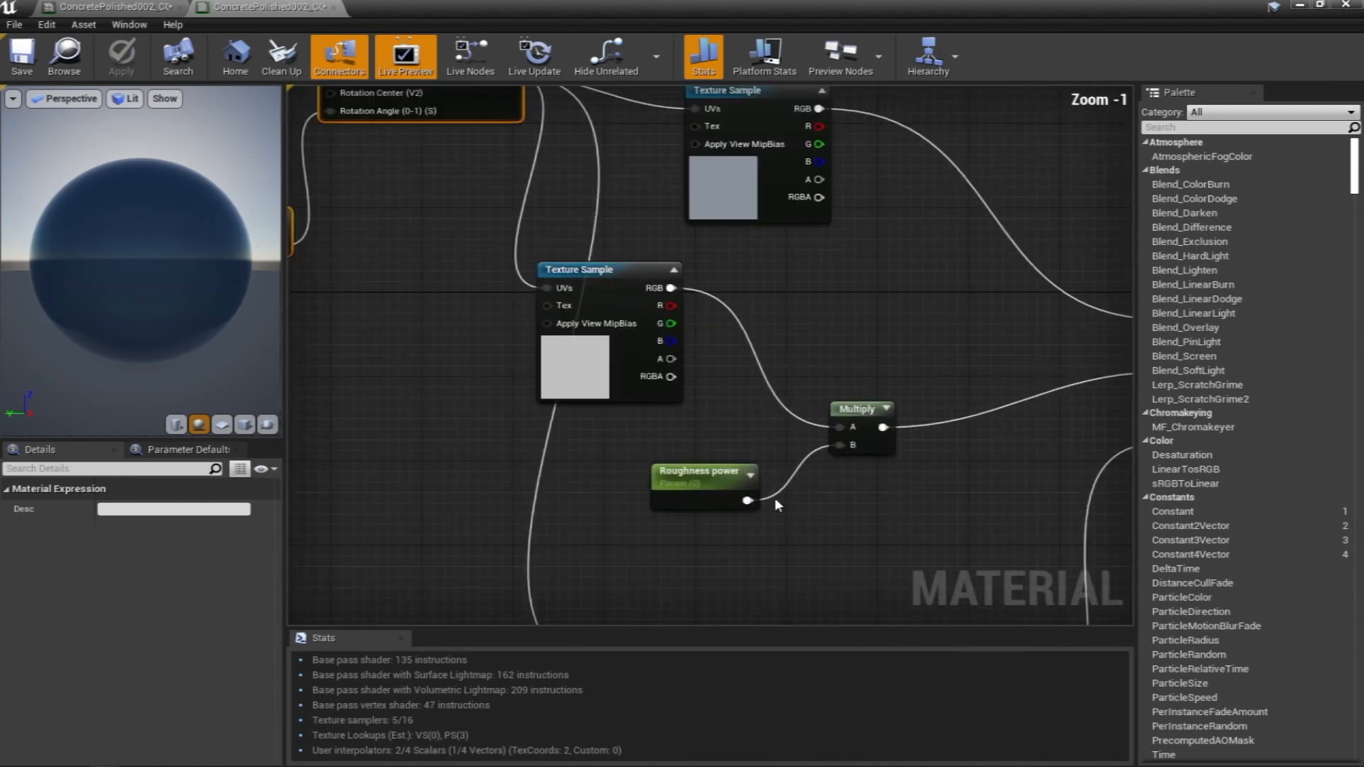
scroll(748, 339, "down", 3)
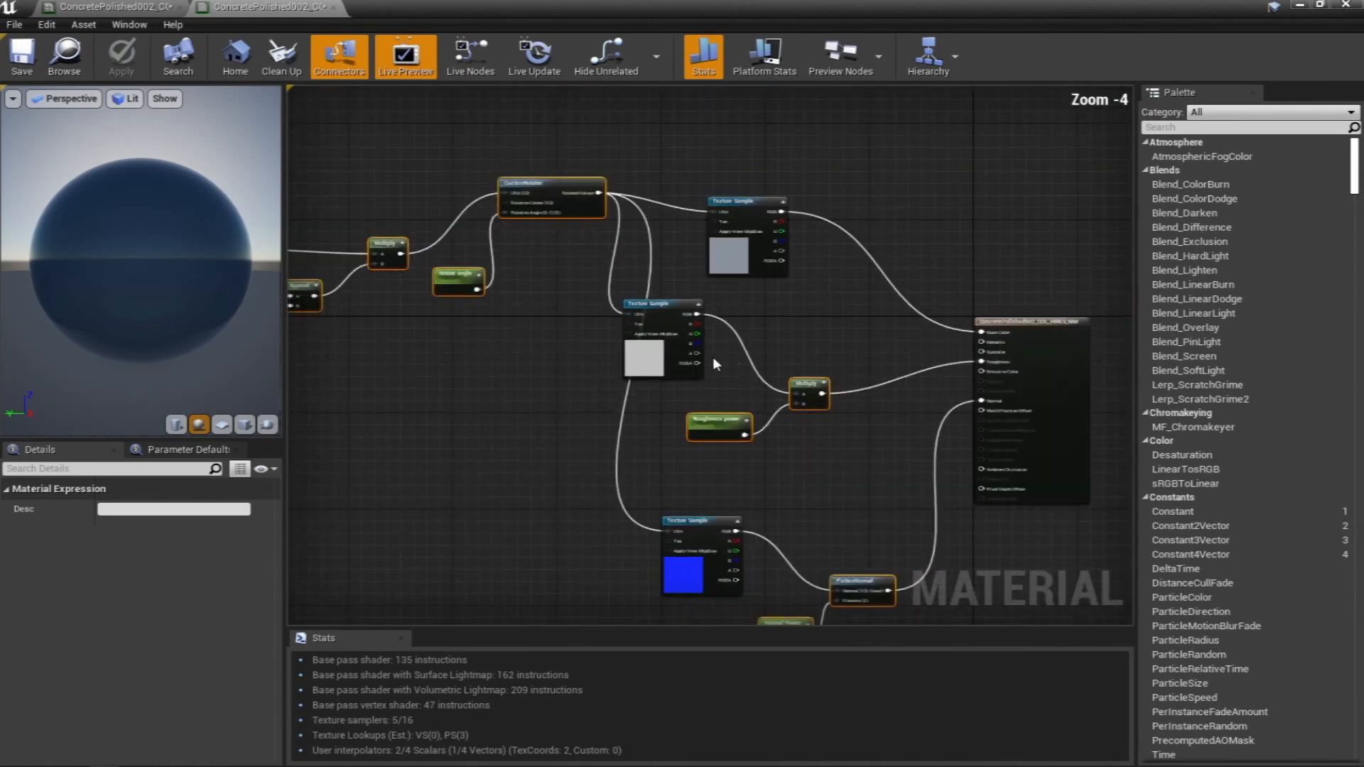
Return to the level and select the tiled walkway floor under the pergolas
left_click(69, 7)
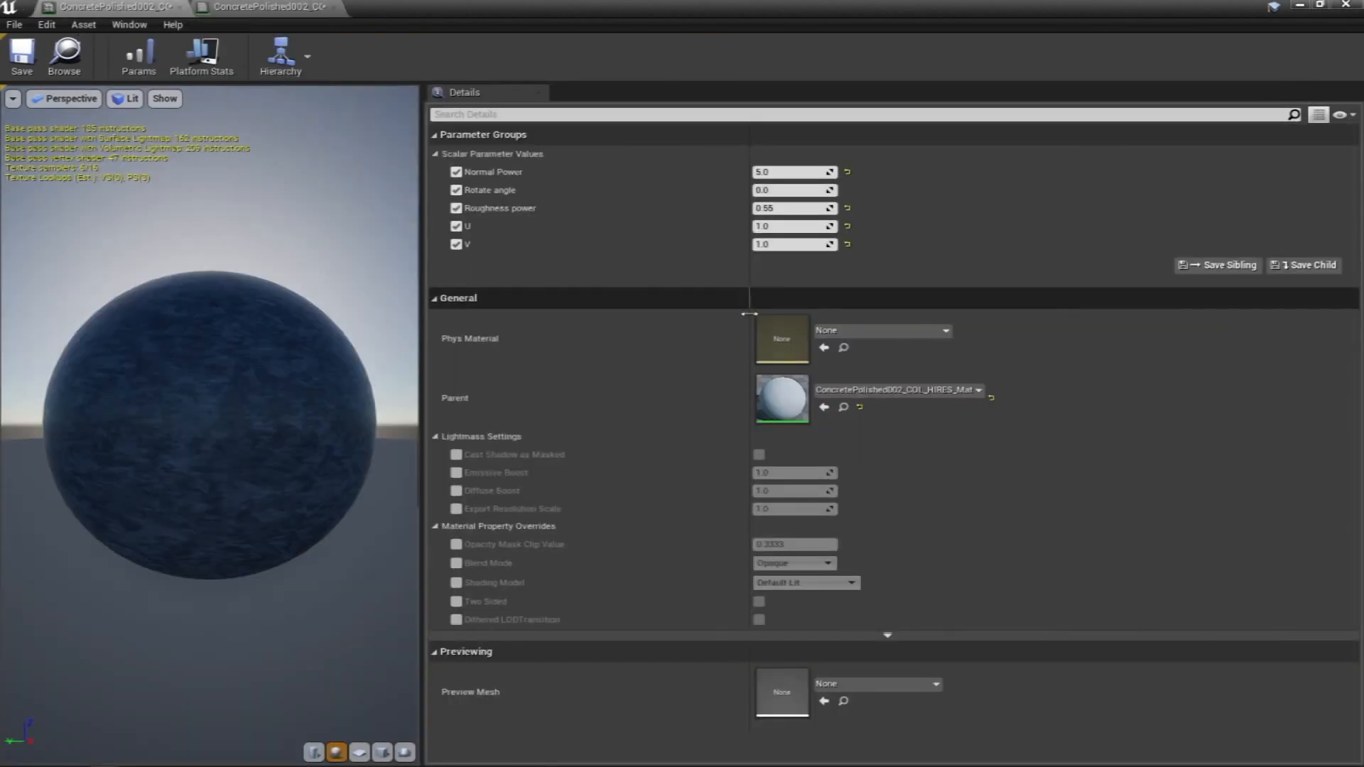
left_click(1299, 6)
mouse_move(559, 407)
right_mouse_down()
mouse_move(440, 405)
mouse_move(560, 407)
right_mouse_up()
key("w")
left_click(651, 439)
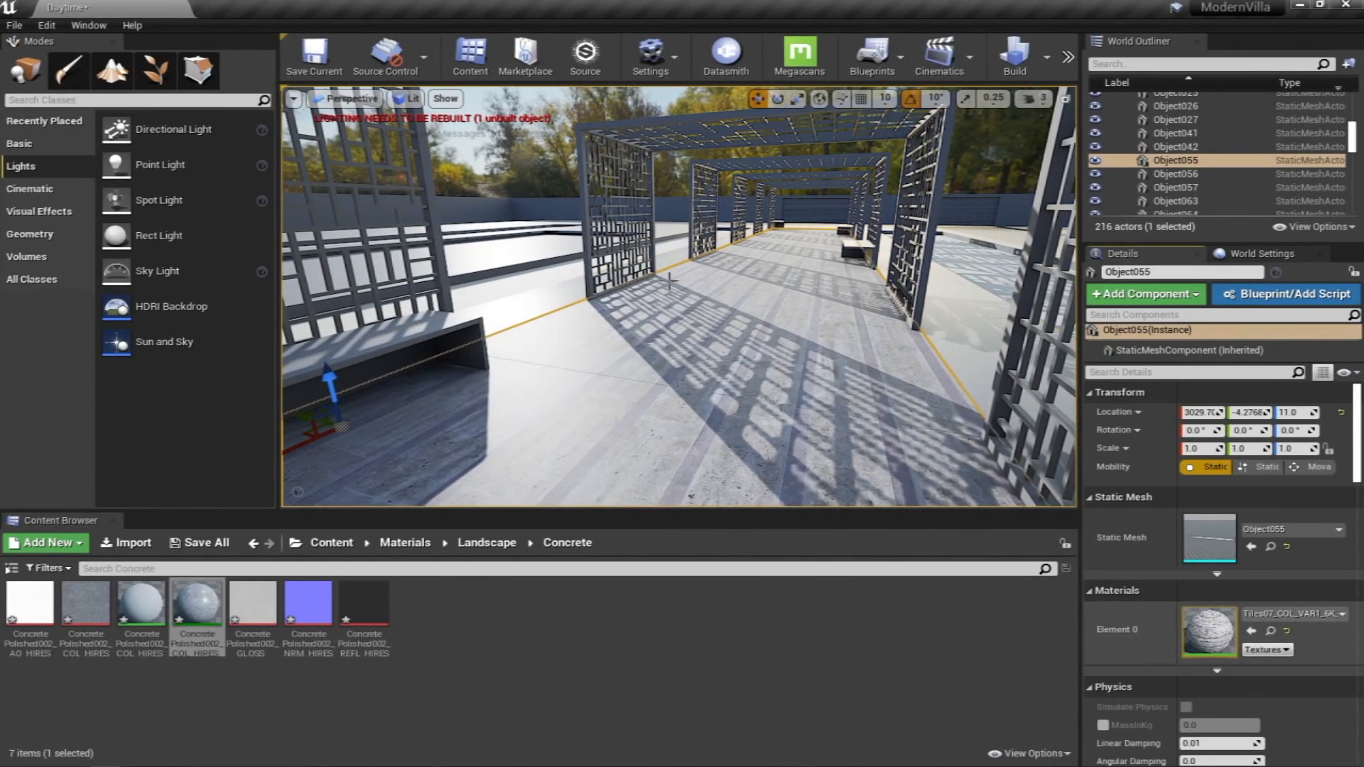
Open the walkway floor's tile material graph and paste the copied tiling, rotation, roughness and normal control nodes
double_click(1208, 627)
scroll(701, 334, "down", 1)
left_click(557, 347)
scroll(558, 348, "down", 3)
right_click_drag(557, 347, 760, 326)
key("ctrl+v")
scroll(741, 325, "up", 1)
scroll(740, 324, "up", 1)
left_click(774, 325)
Add the Tiles07_NRM_6K and Tiles07_GLOSS_6K textures from the Tiles folder to the tile material graph as texture samples
left_click_drag(357, 2, 584, 59)
left_click(555, 621)
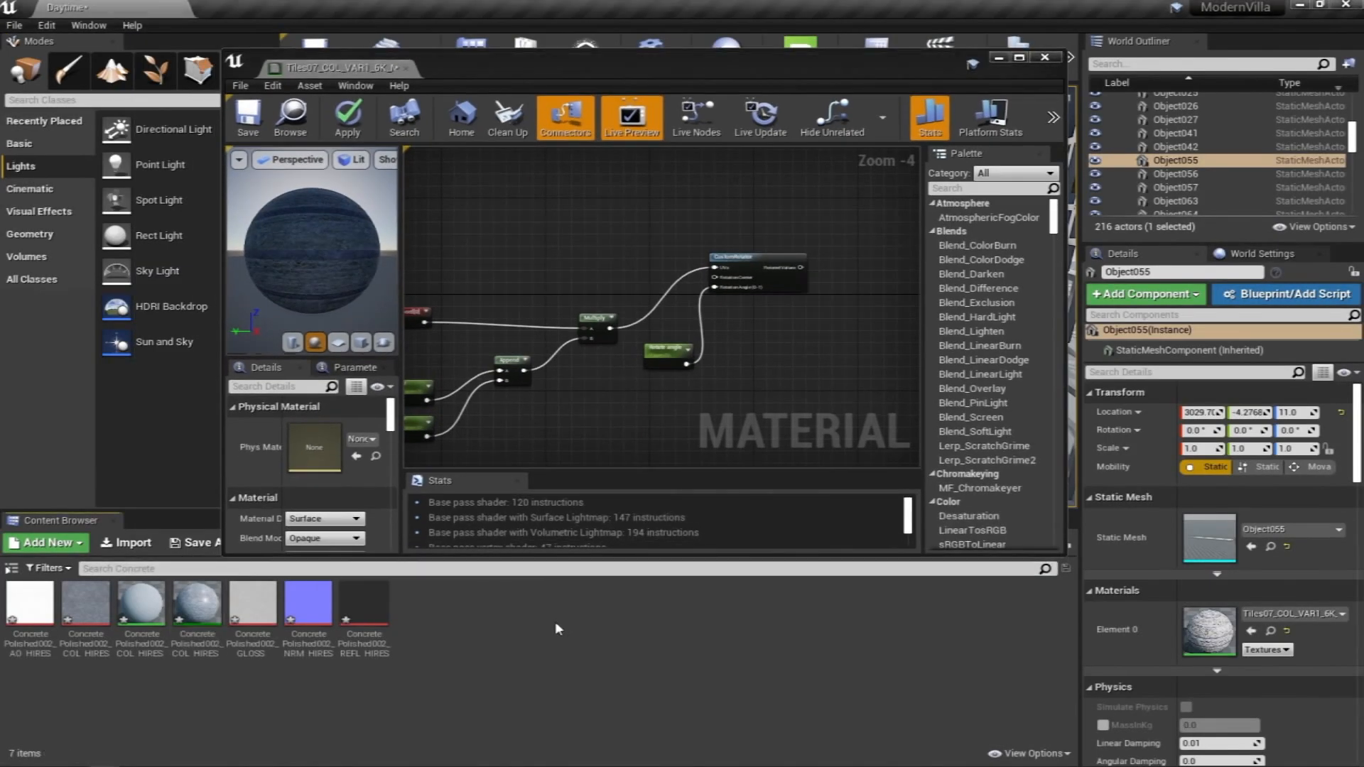
left_click_drag(785, 73, 1186, 91)
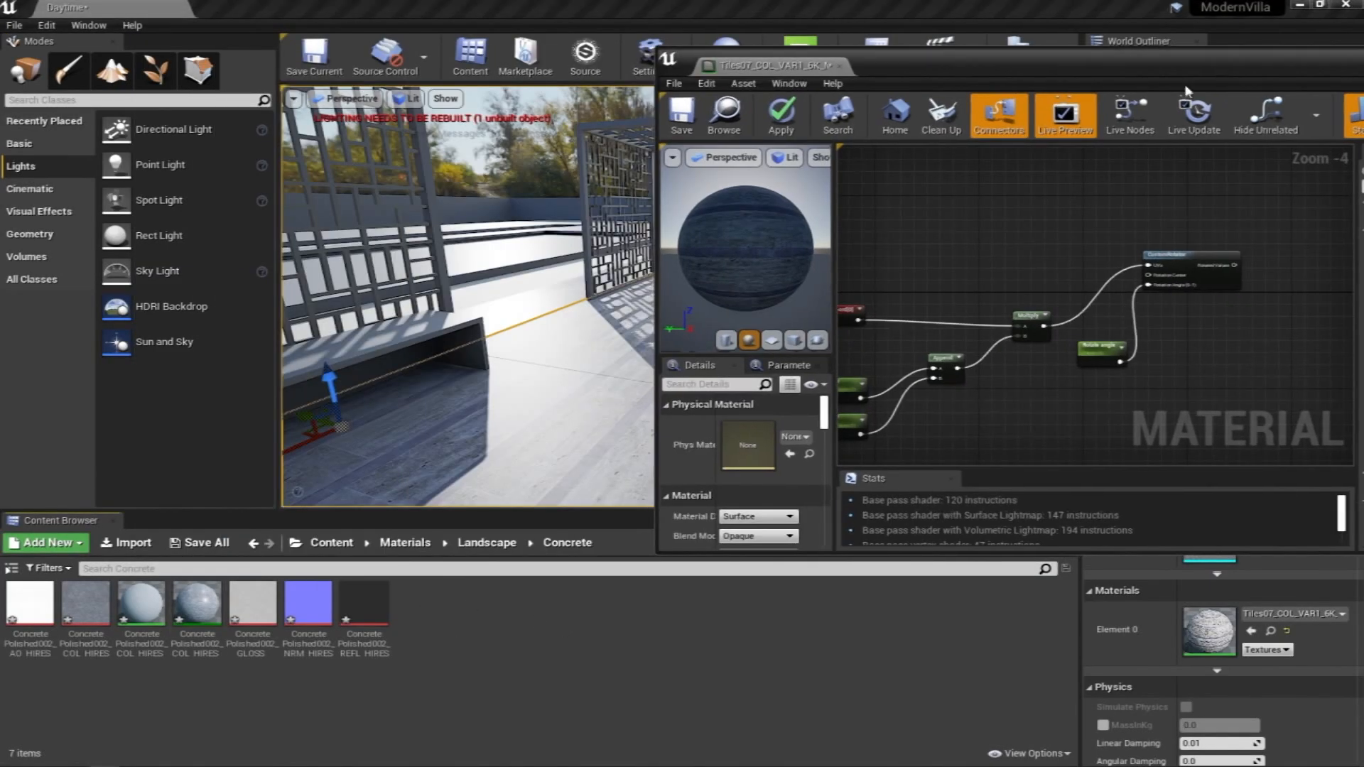
left_click(487, 543)
double_click(196, 603)
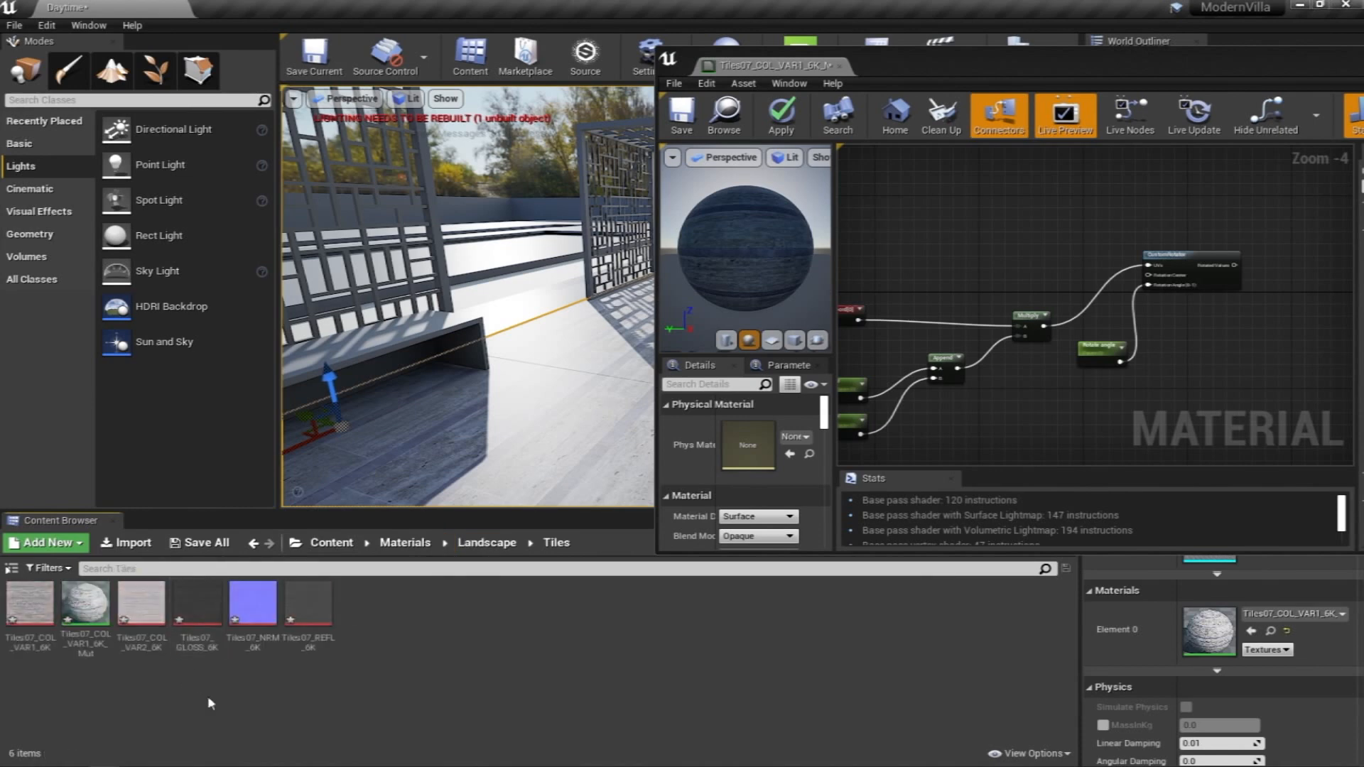
left_click_drag(253, 603, 959, 269)
mouse_move(327, 615)
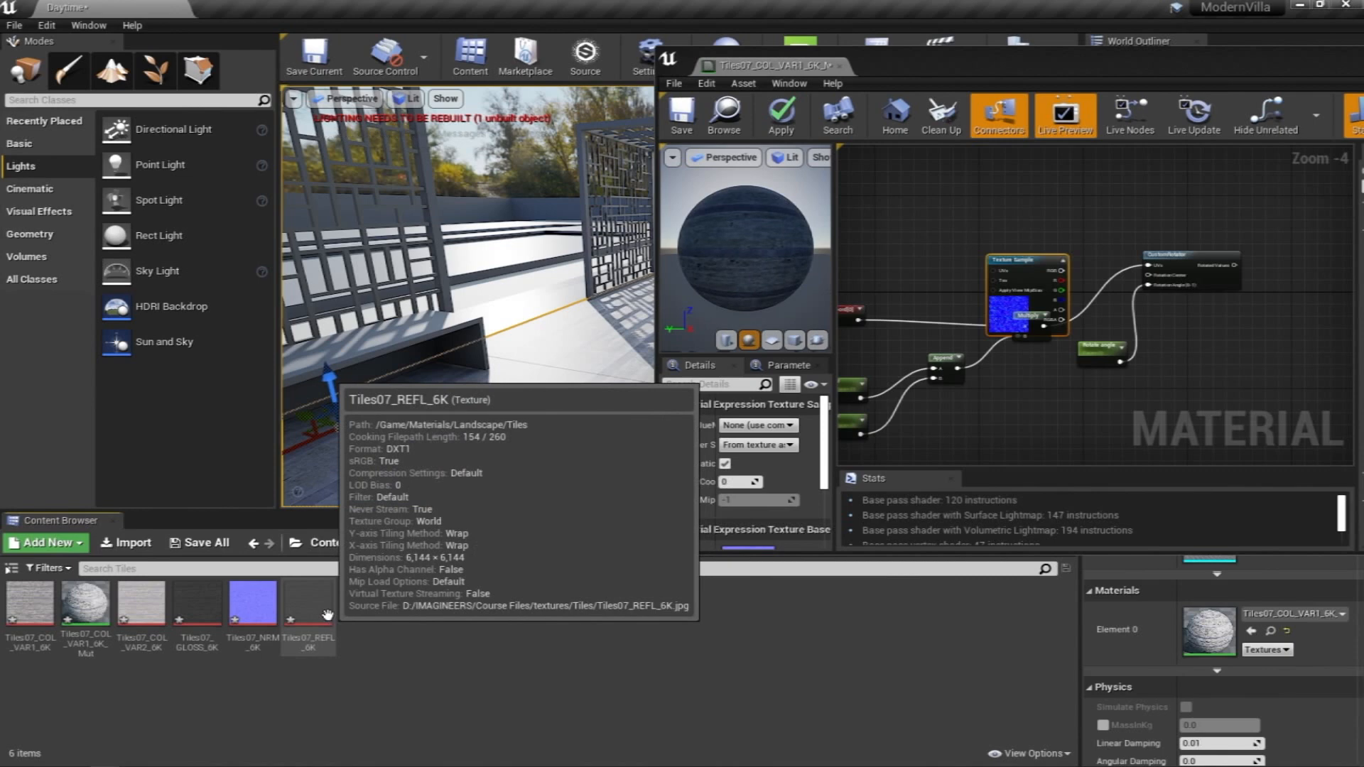
mouse_move(204, 609)
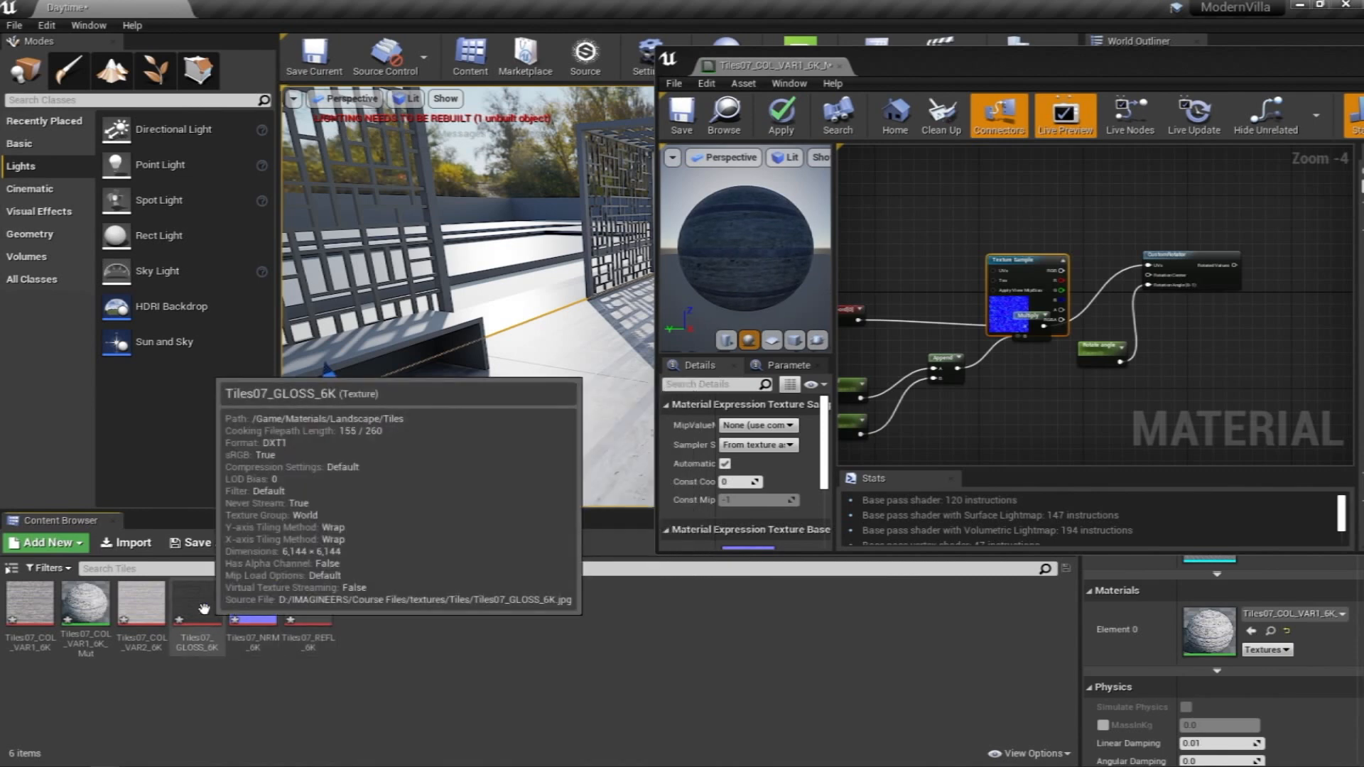
mouse_move(142, 618)
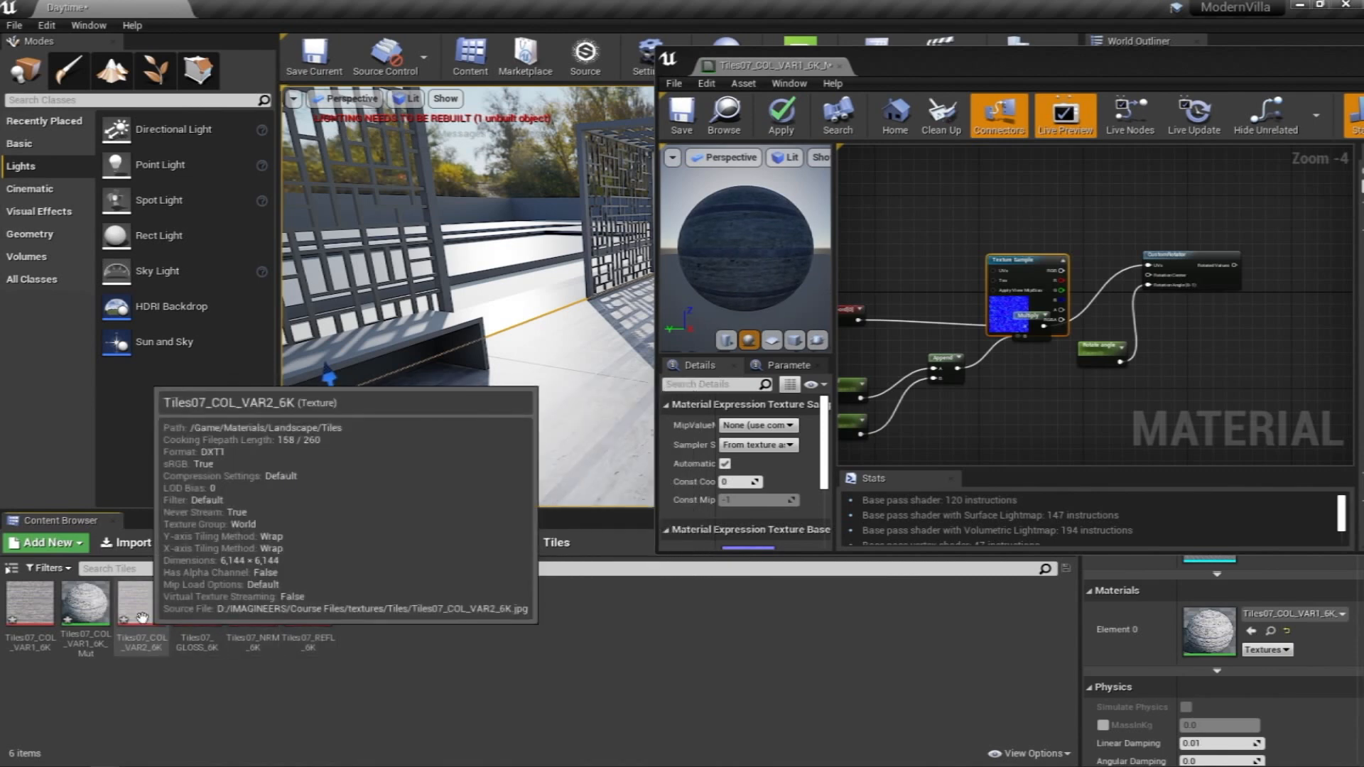
left_click_drag(196, 604, 923, 226)
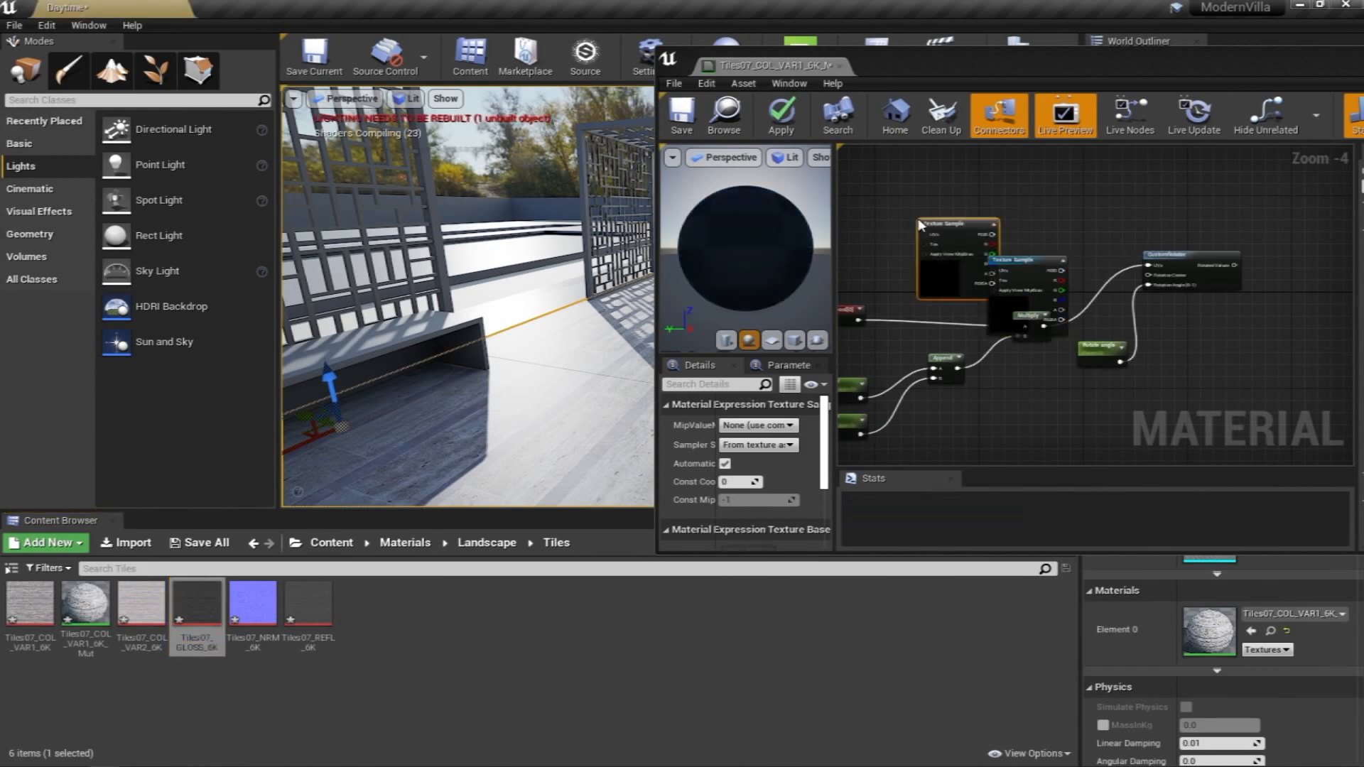
Arrange the colour, gloss and normal texture samples and the pasted nodes between the CustomRotator and the material output
double_click(1055, 70)
right_click_drag(540, 213, 473, 218)
left_click_drag(396, 212, 680, 521)
left_click_drag(334, 170, 721, 309)
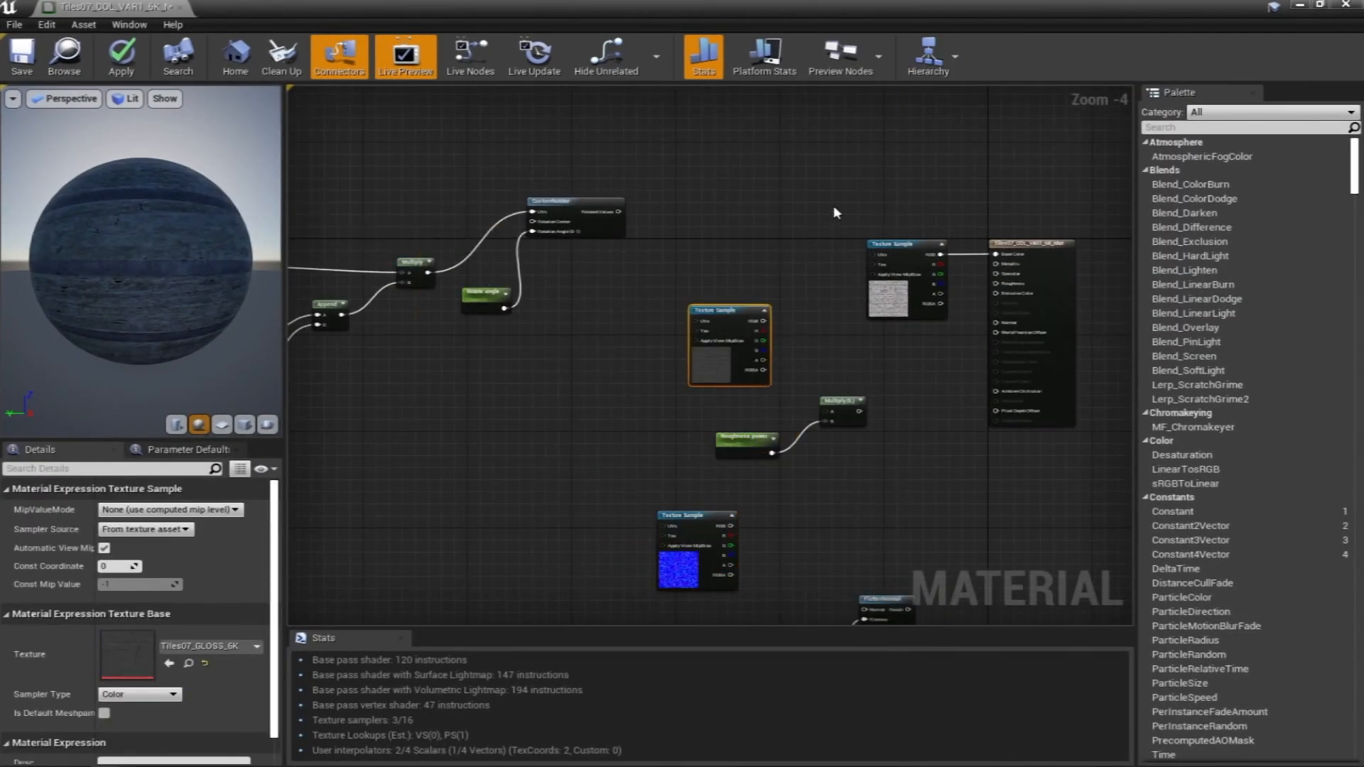
scroll(836, 213, "up", 3)
left_click_drag(1034, 318, 804, 252)
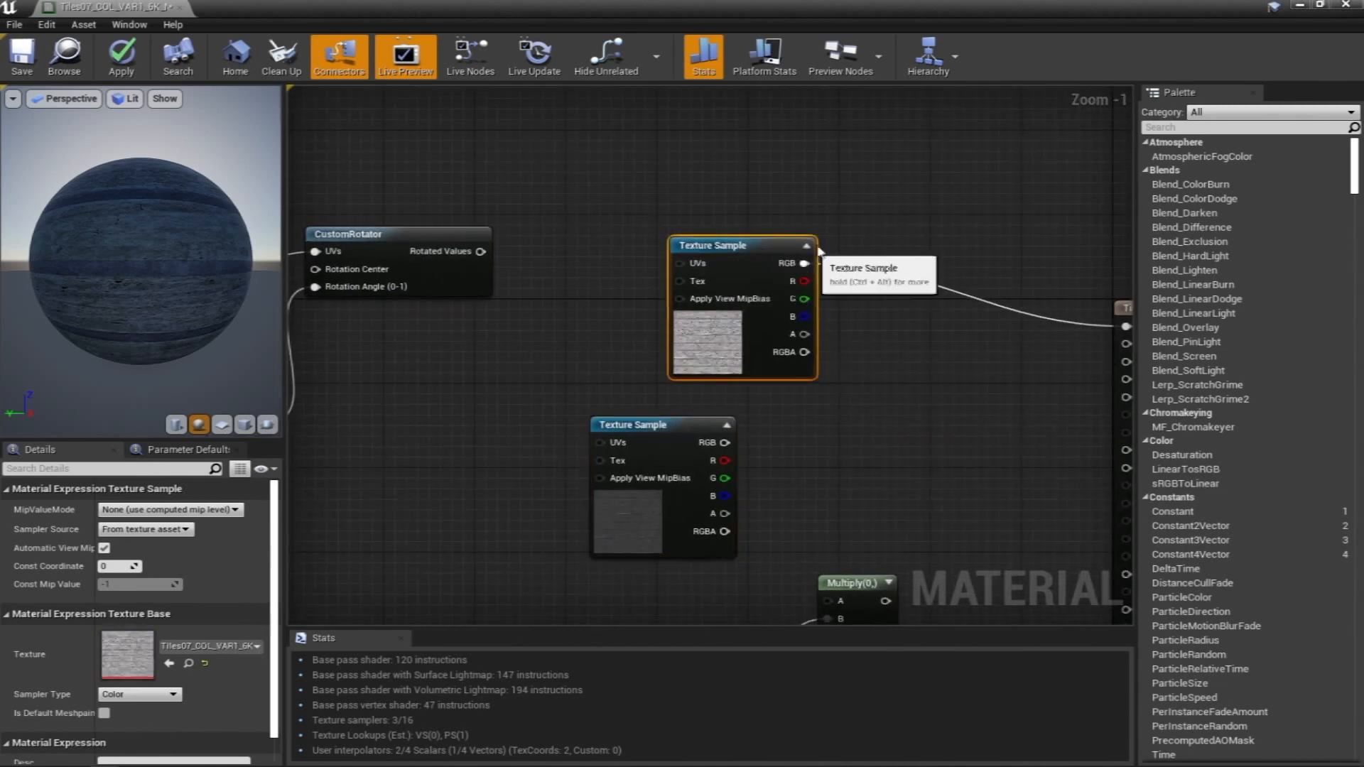
right_click_drag(845, 180, 854, 163)
left_click(568, 177)
Connect the CustomRotator's Rotated Values to the UVs of the colour and gloss texture samples
left_click_drag(489, 233, 572, 264)
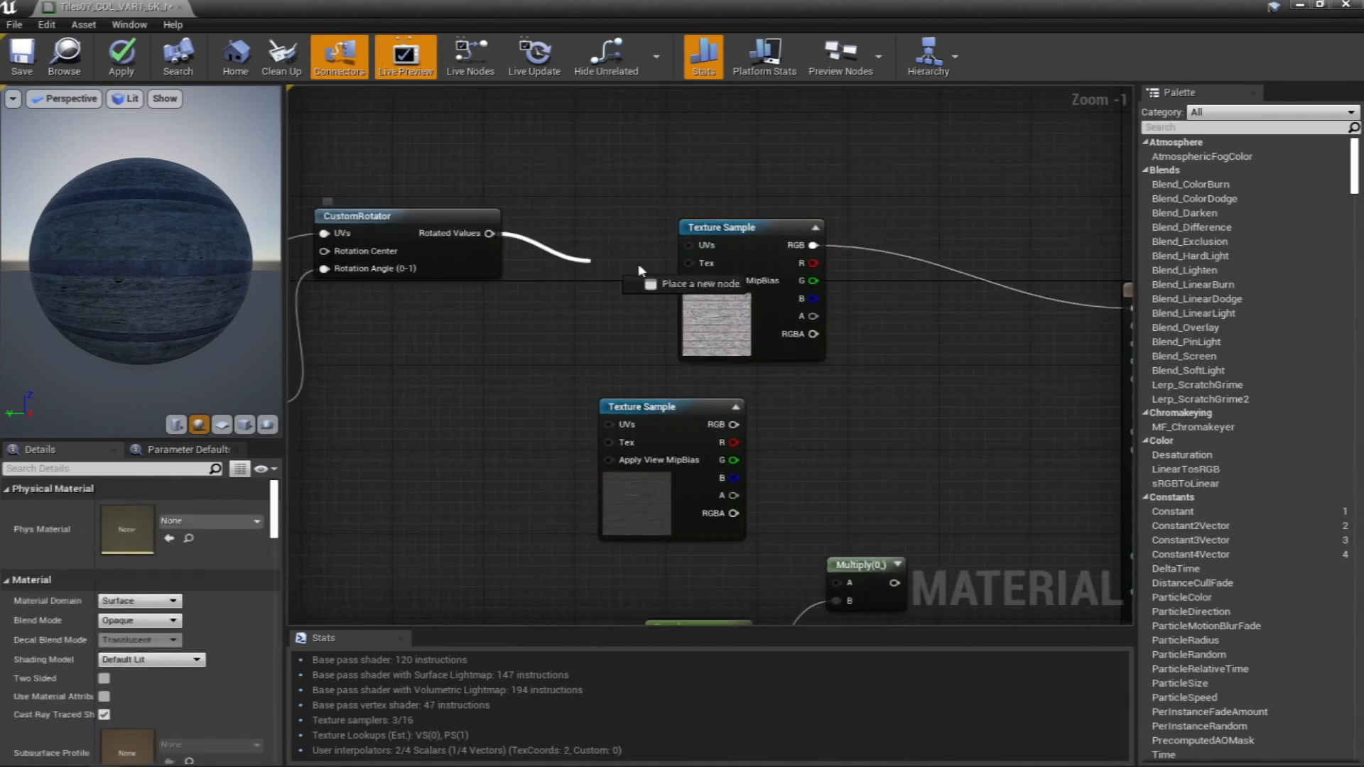
left_click_drag(693, 252, 691, 249)
right_click_drag(498, 248, 571, 156)
scroll(572, 153, "down", 1)
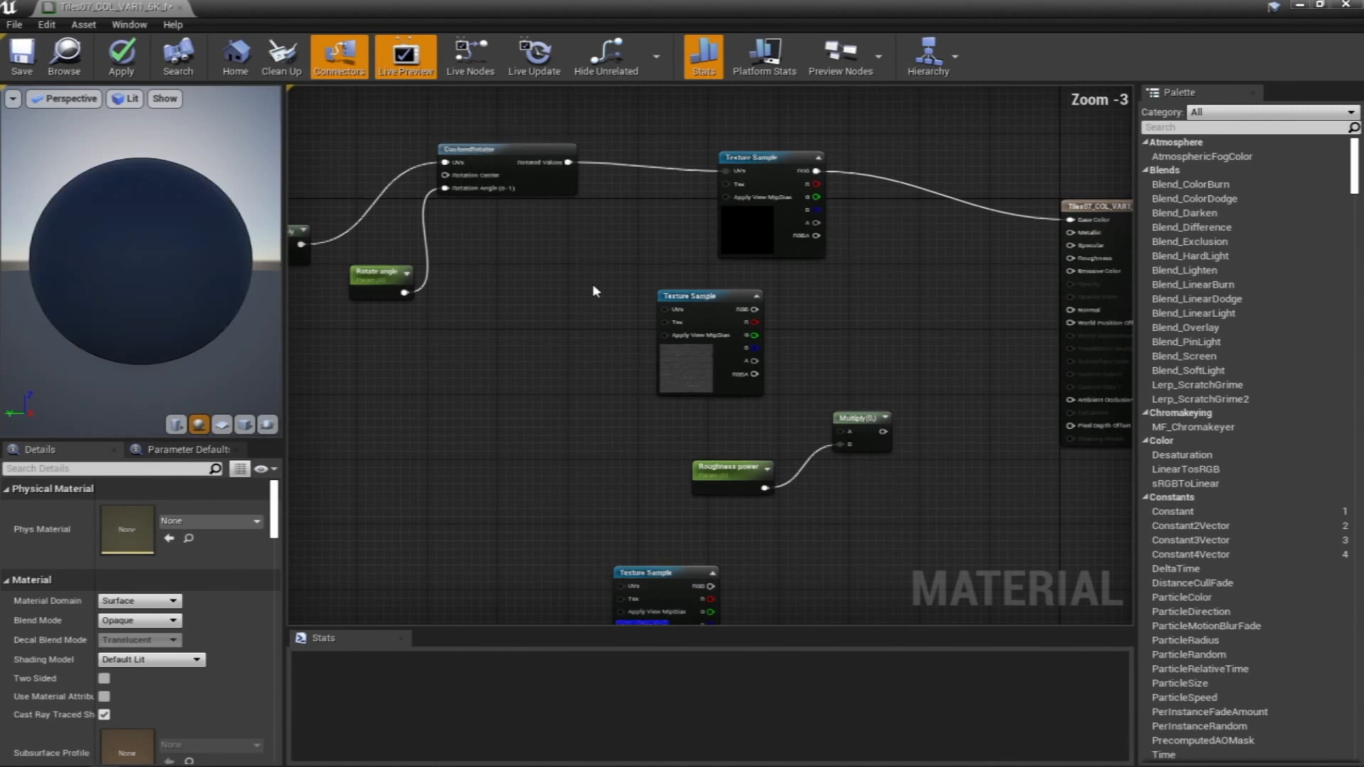
left_click_drag(572, 151, 635, 245)
left_click_drag(676, 318, 675, 314)
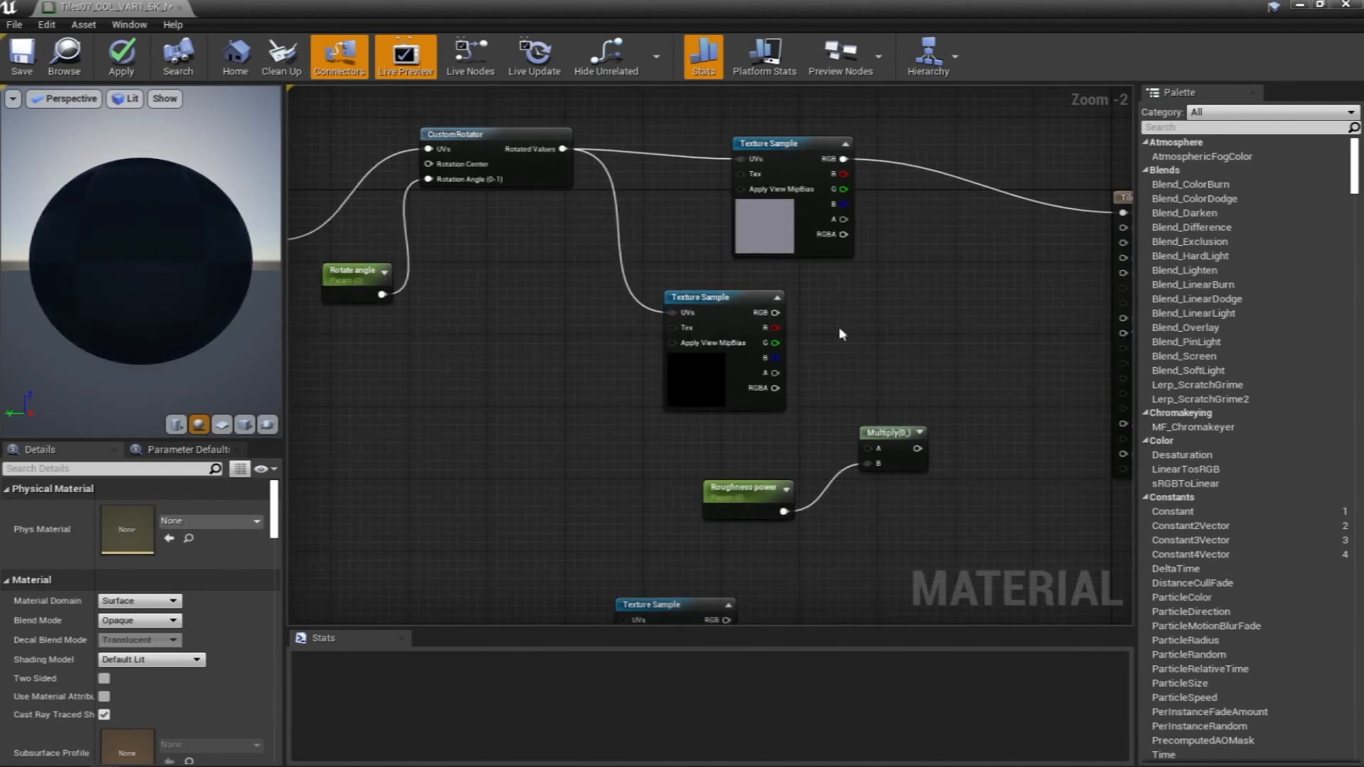
Connect the gloss sample's RGB to the Roughness power Multiply node and its result to the material's Roughness input
left_click_drag(775, 313, 826, 402)
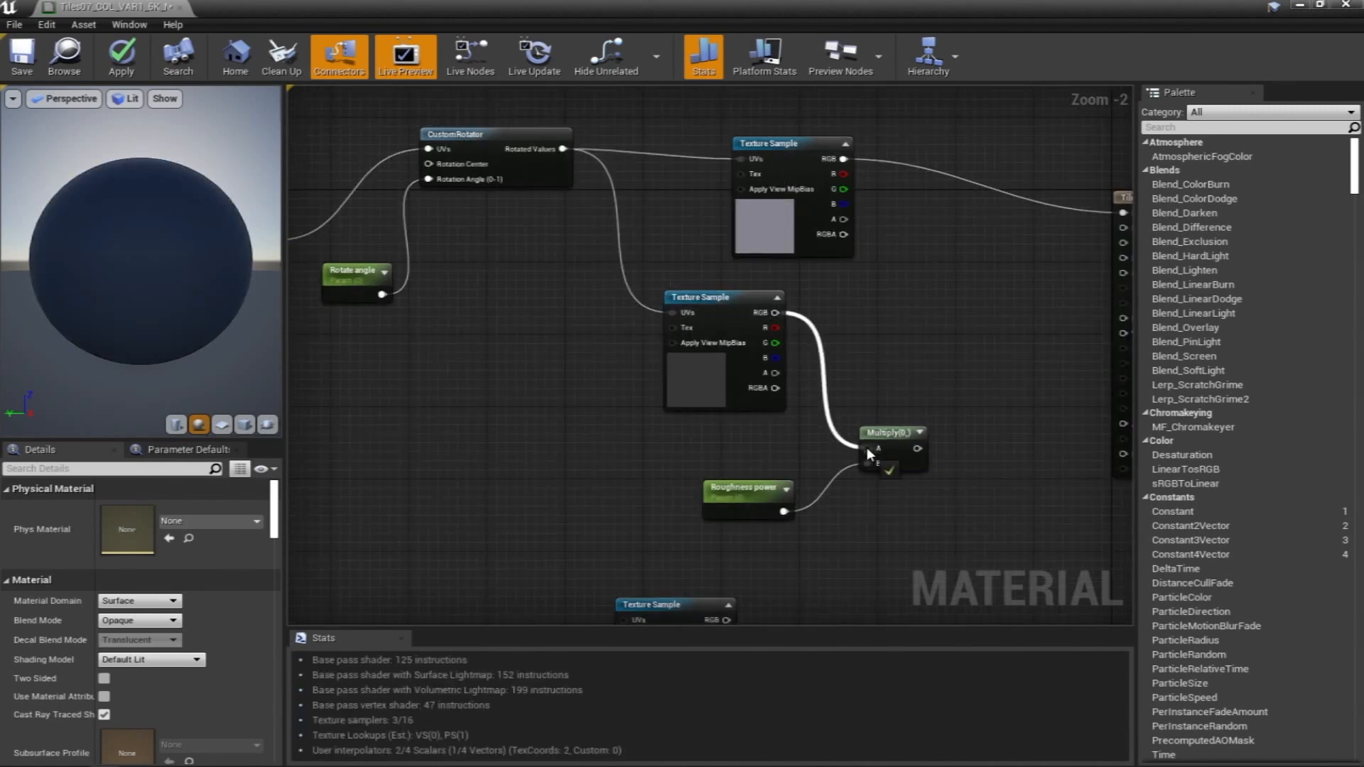
left_click_drag(866, 446, 866, 447)
right_click_drag(867, 447, 714, 434)
left_click_drag(751, 433, 987, 245)
Route the normal texture sample through FlattenNormal into the material's Normal input and connect the rotator output to the sample's UVs
right_click_drag(743, 530, 781, 353)
right_click_drag(803, 426, 807, 349)
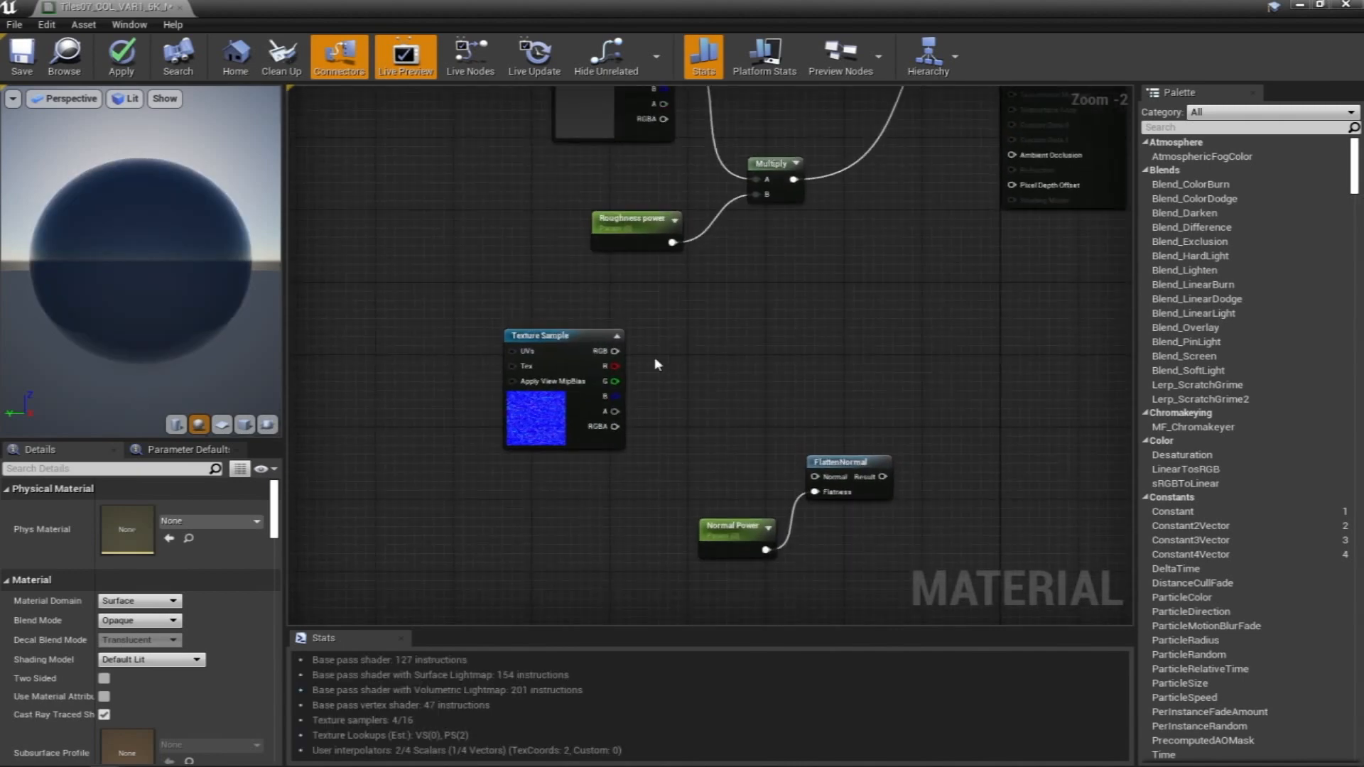
left_click_drag(615, 351, 1012, 317)
right_click_drag(326, 217, 551, 146)
right_click_drag(651, 248, 663, 275)
scroll(664, 275, "down", 2)
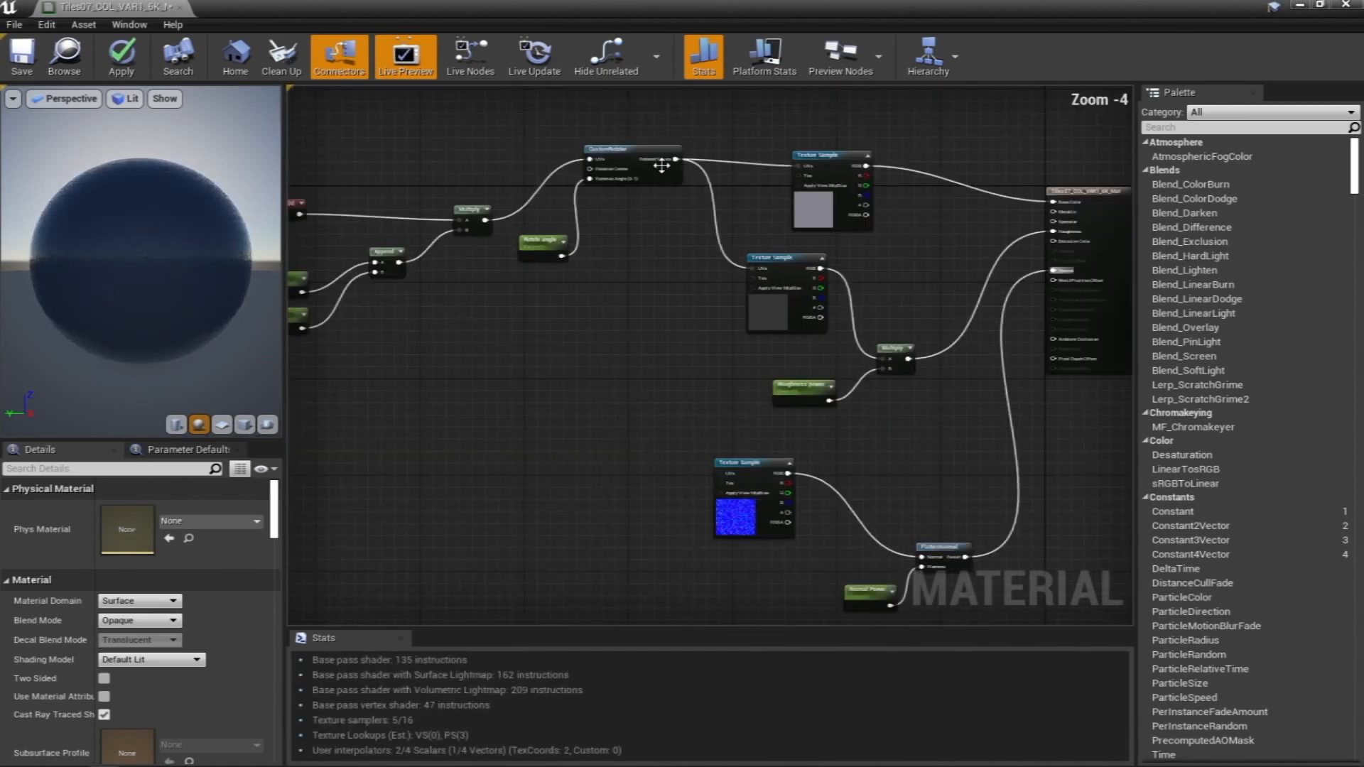
left_click_drag(674, 159, 722, 476)
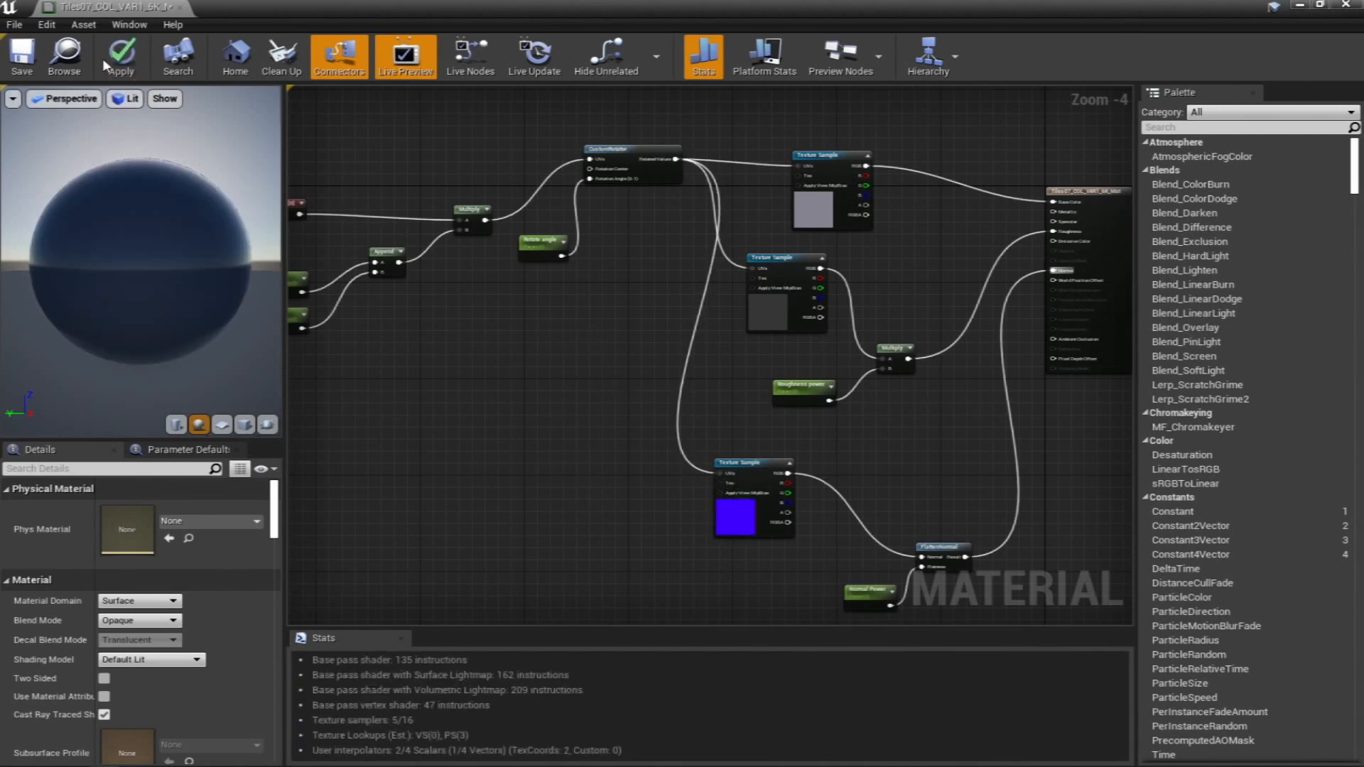
Apply the tile material changes and create a material instance from it in the Tiles folder
left_click(120, 57)
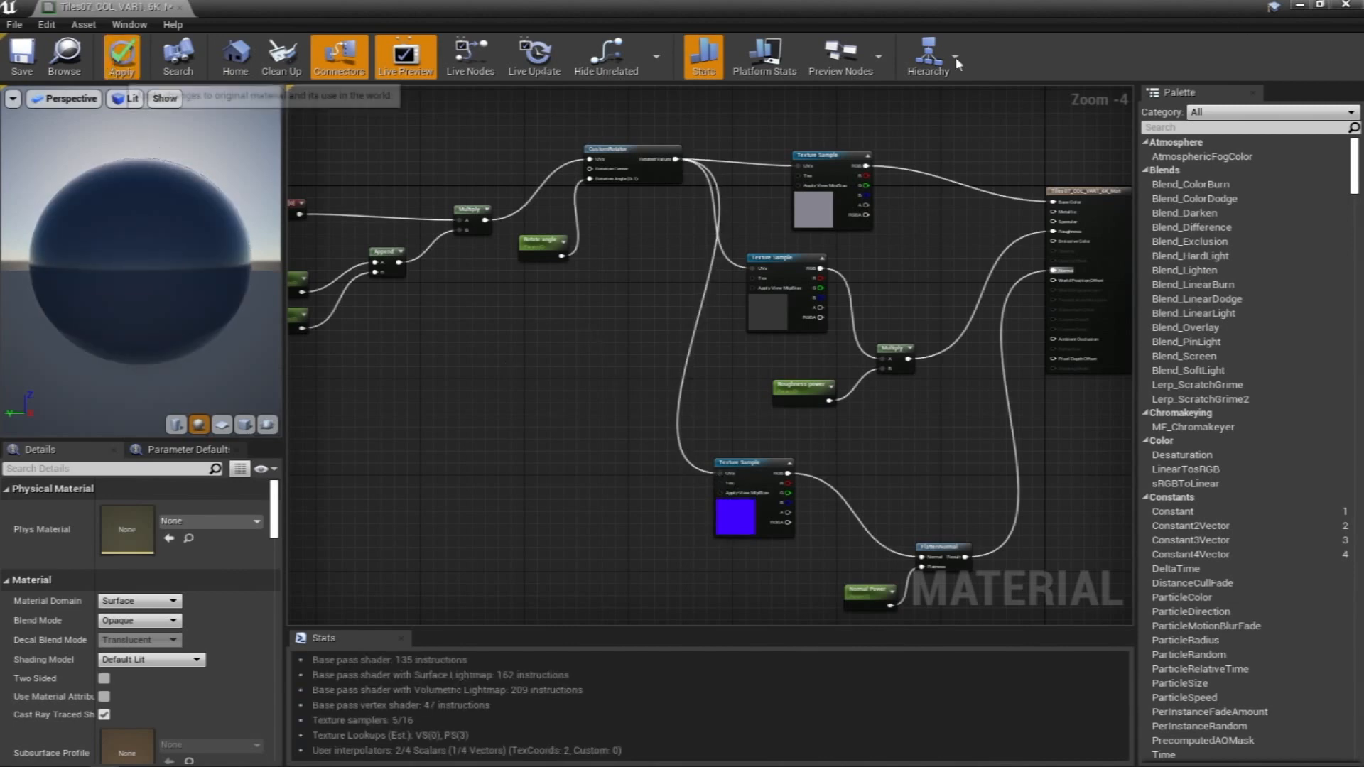
left_click(1299, 6)
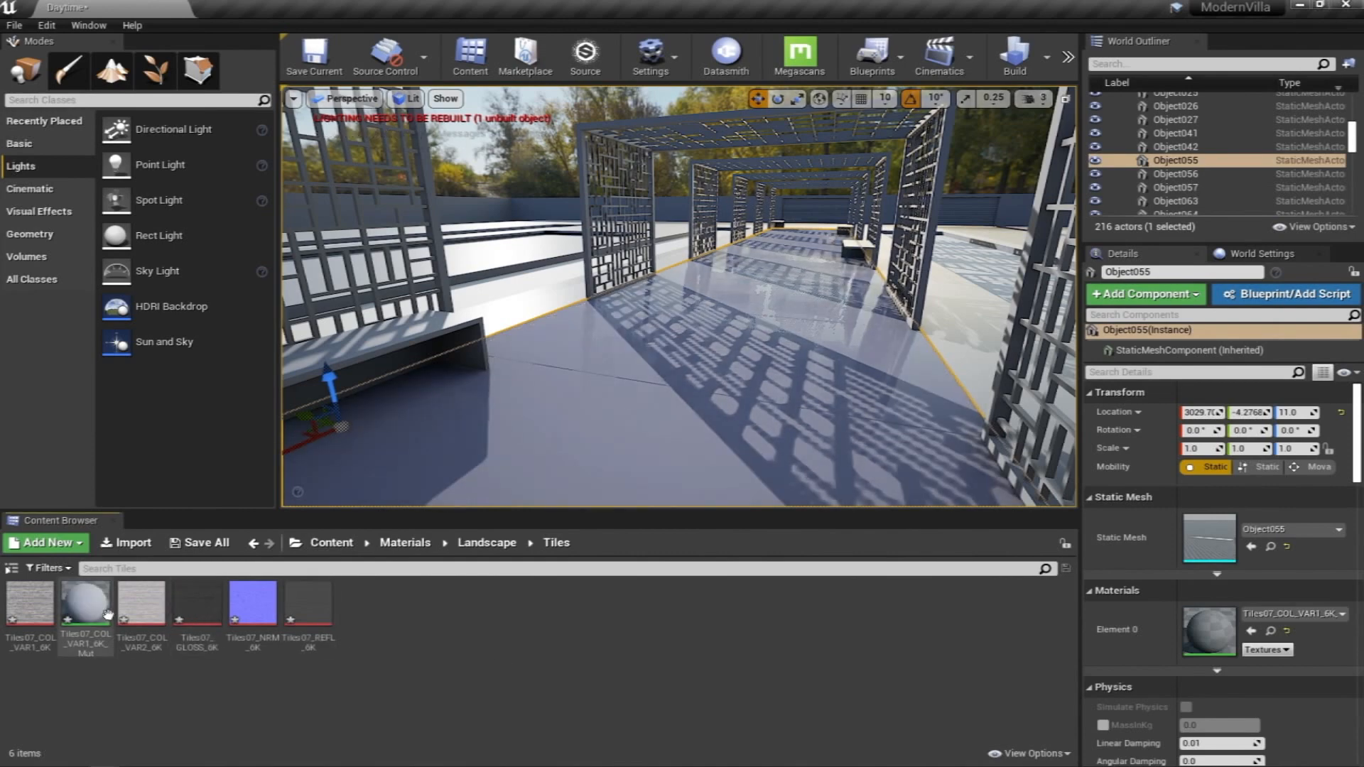
right_click(89, 607)
left_click(206, 275)
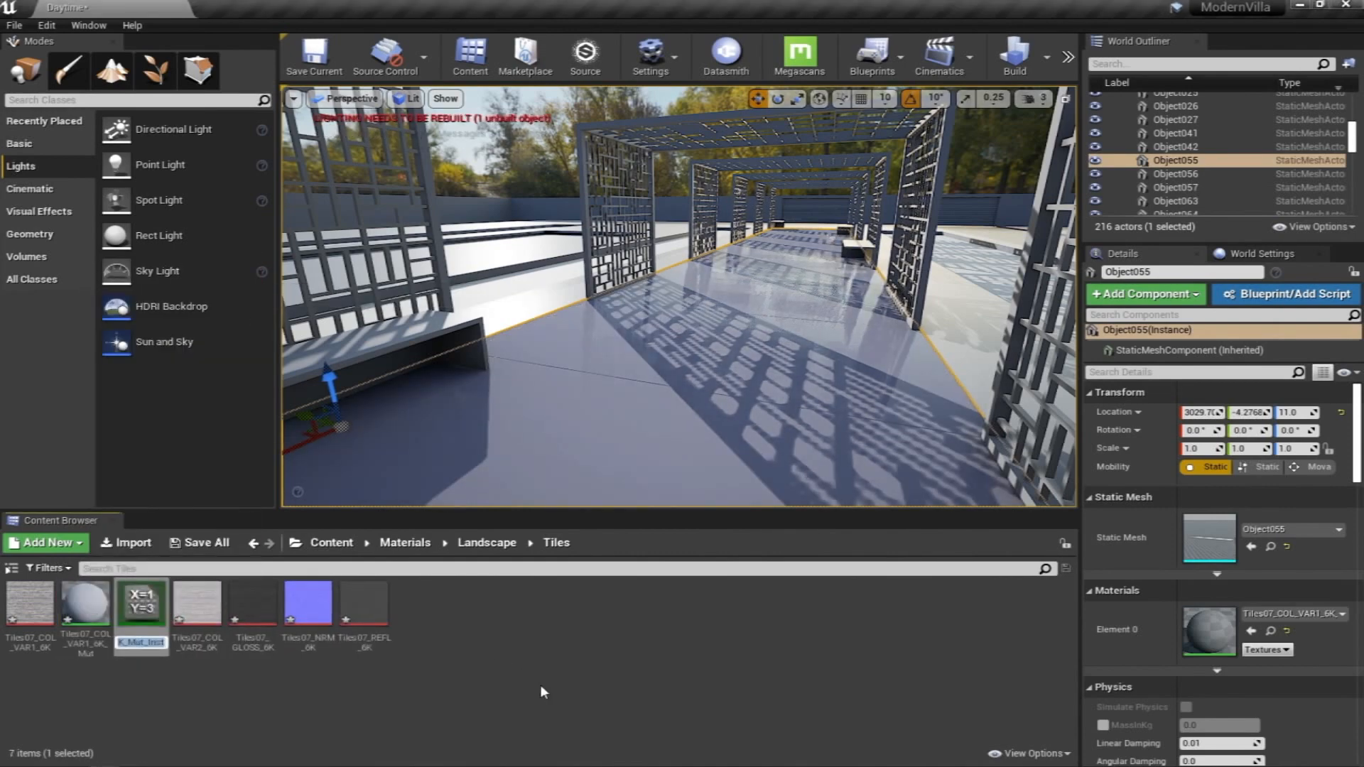
Open the tile material instance, enable all five scalar parameters and set U and V to 1
double_click(138, 611)
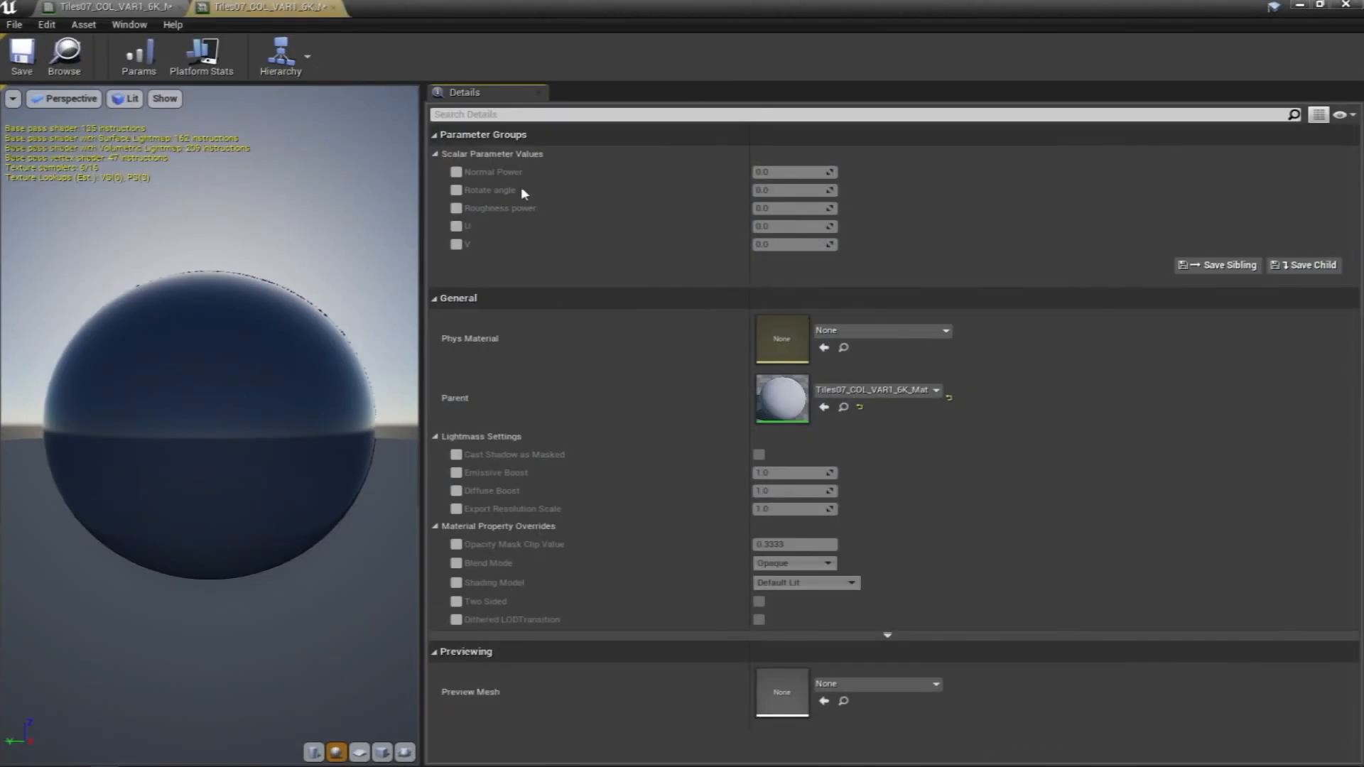
left_click(456, 172)
left_click(456, 190)
left_click(456, 208)
left_click(456, 225)
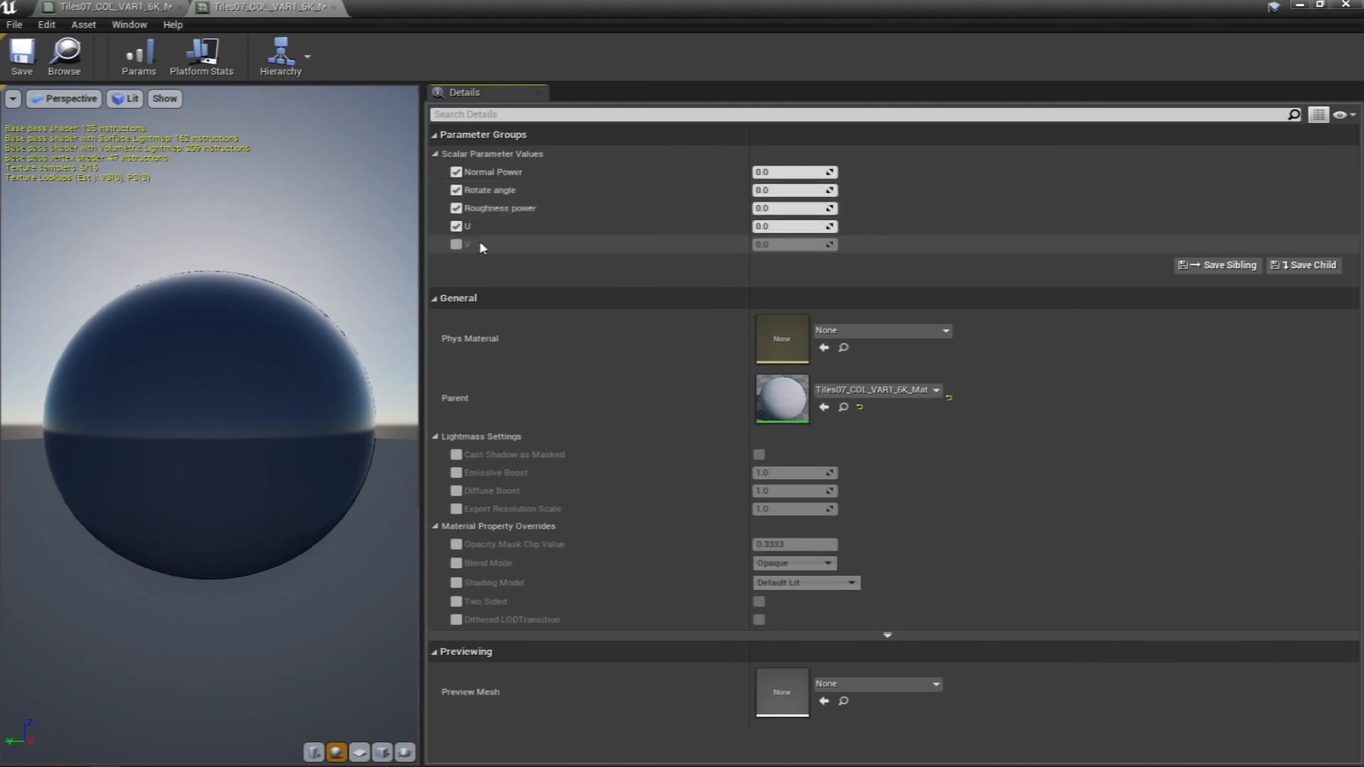
left_click(456, 243)
key("Return")
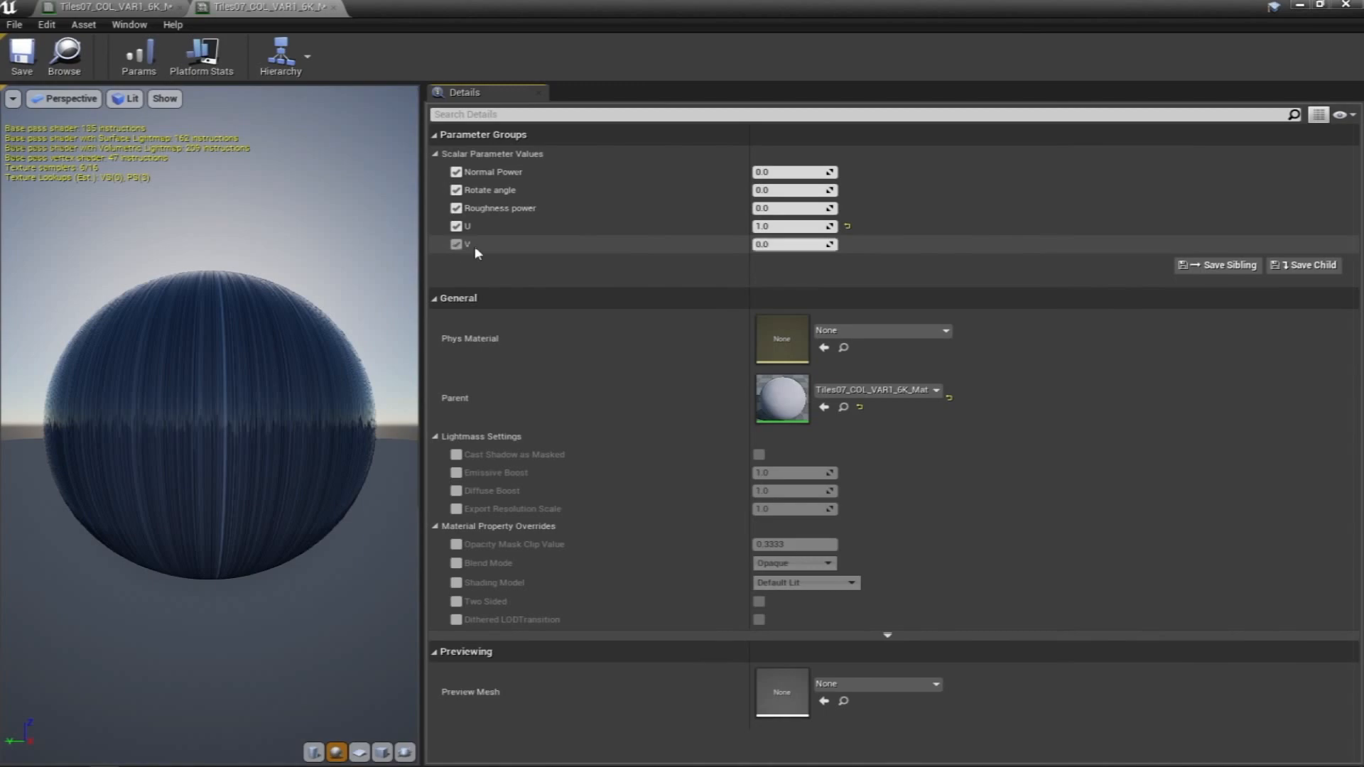
key("Return")
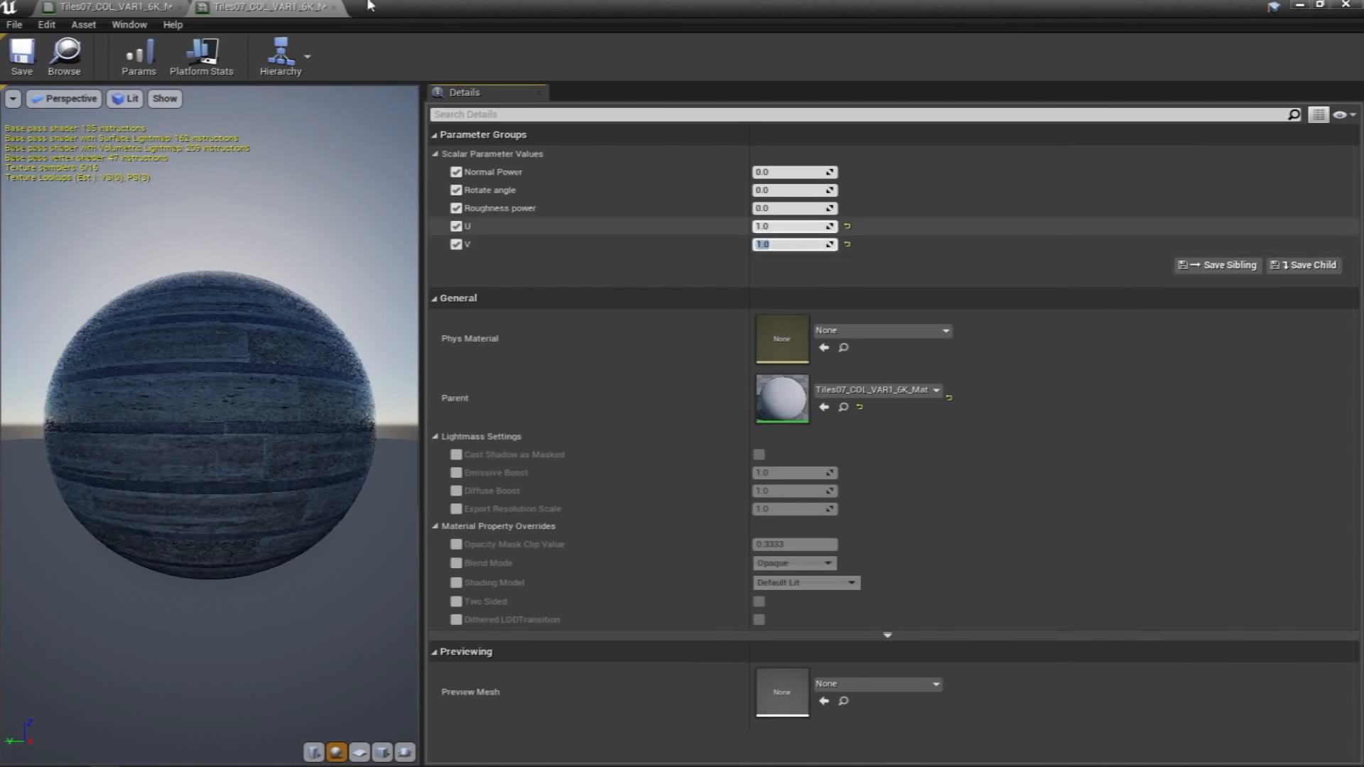
Set the tile instance's U and V to 15 and assign the instance to the pergola walkway floor
left_click_drag(465, 7, 450, 529)
right_click_drag(512, 370, 653, 372)
left_click_drag(652, 535, 485, 314)
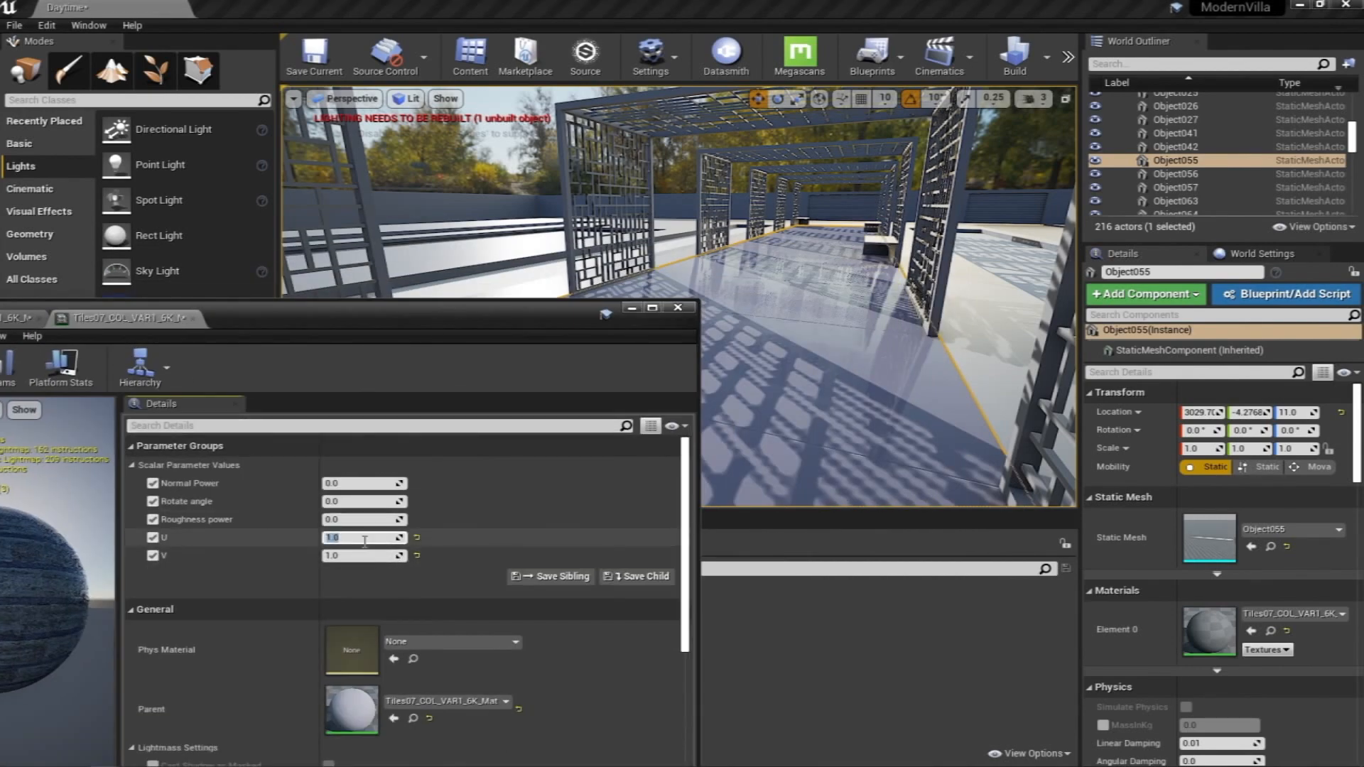
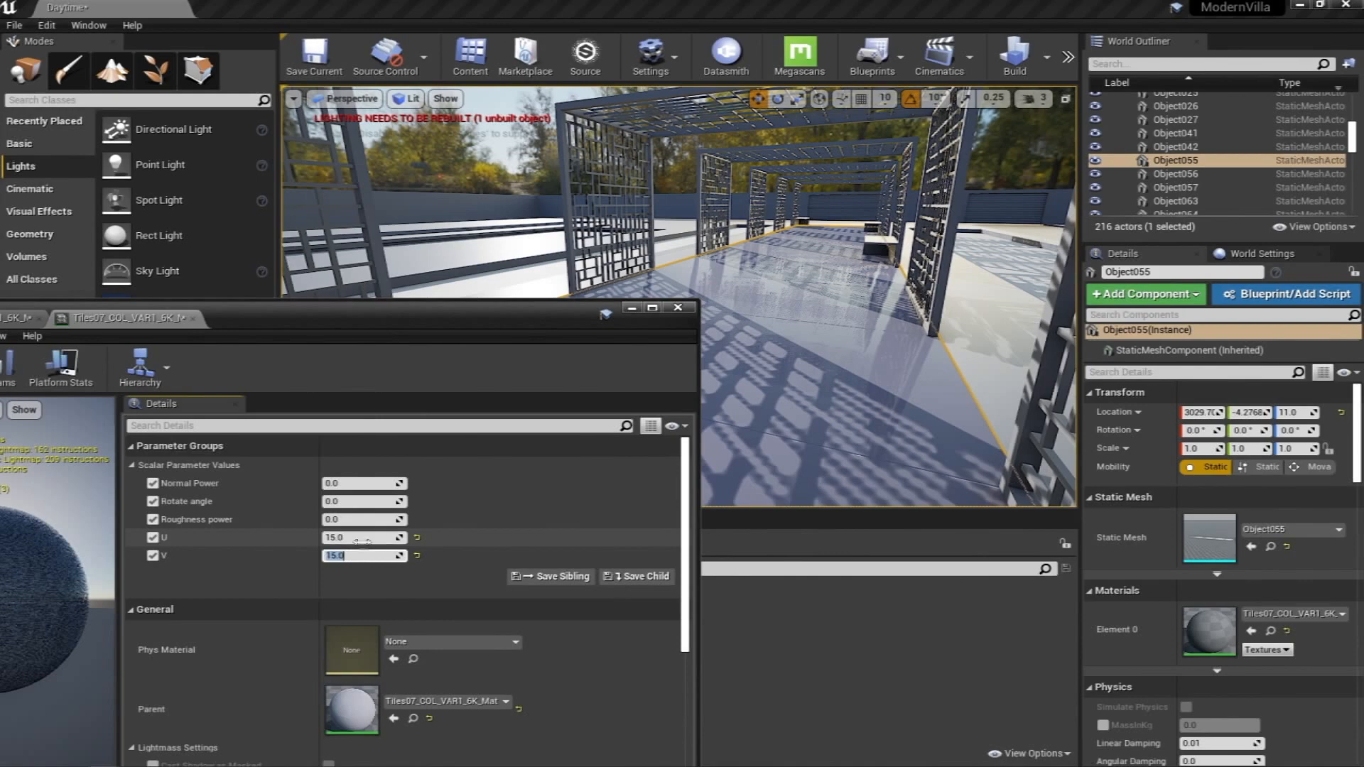
left_click(631, 307)
left_click_drag(147, 632, 619, 443)
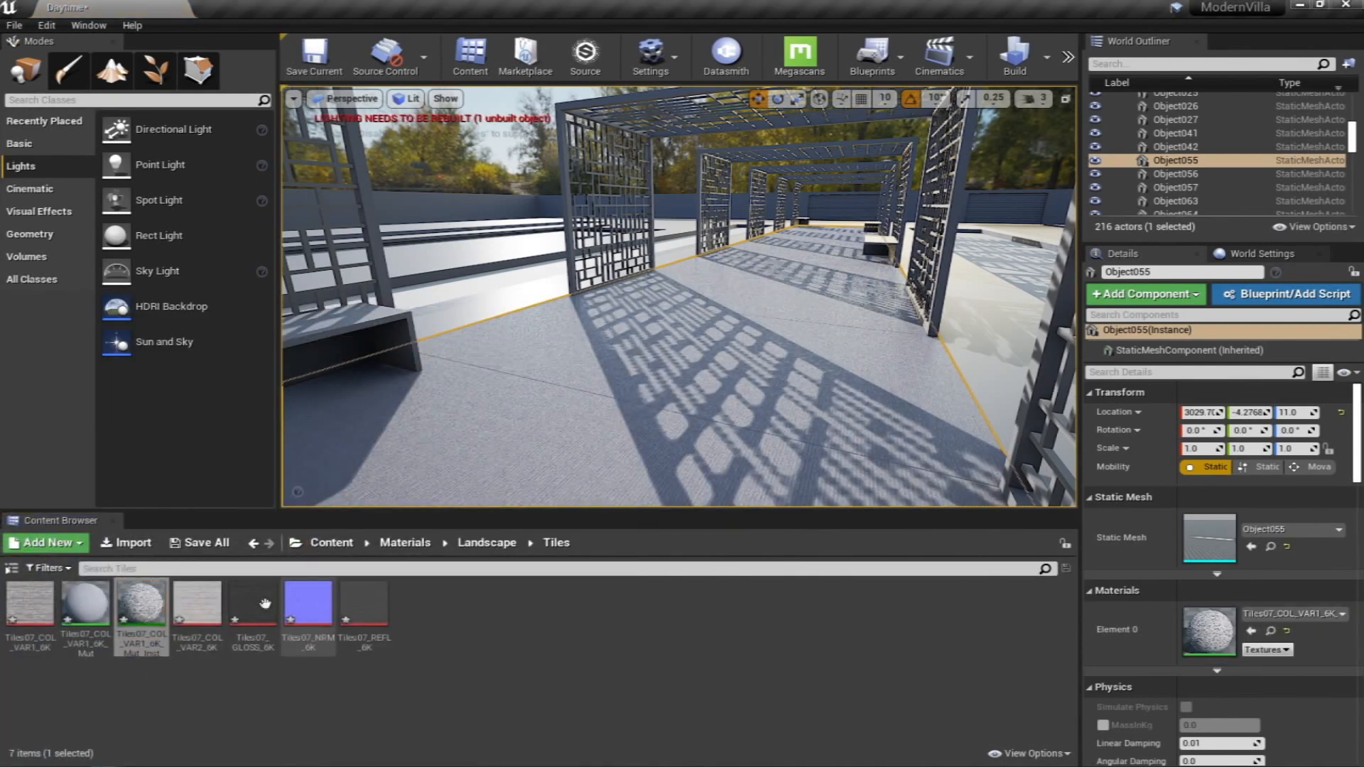
Reopen the tile instance and return U and V to 1, keeping the V override enabled
double_click(141, 605)
left_click_drag(426, 313, 181, 304)
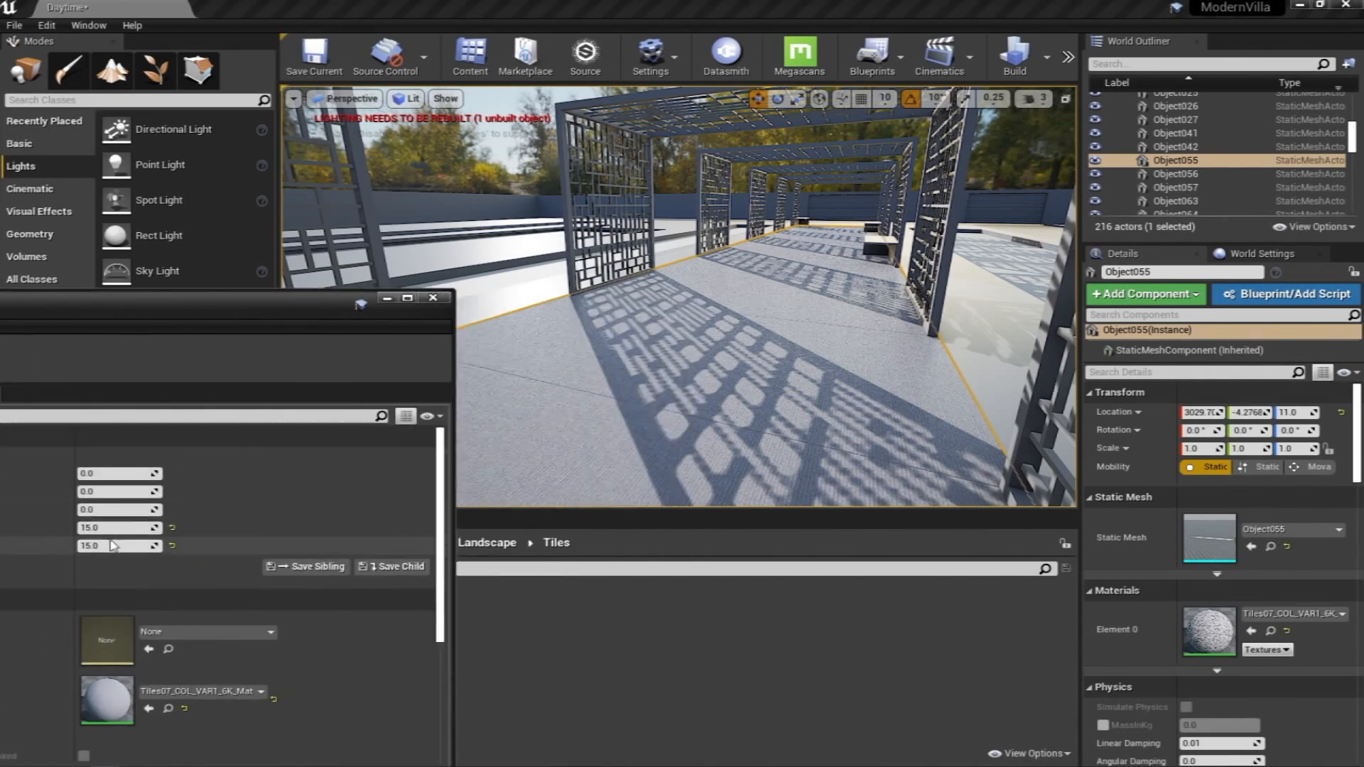
key("ctrl+z")
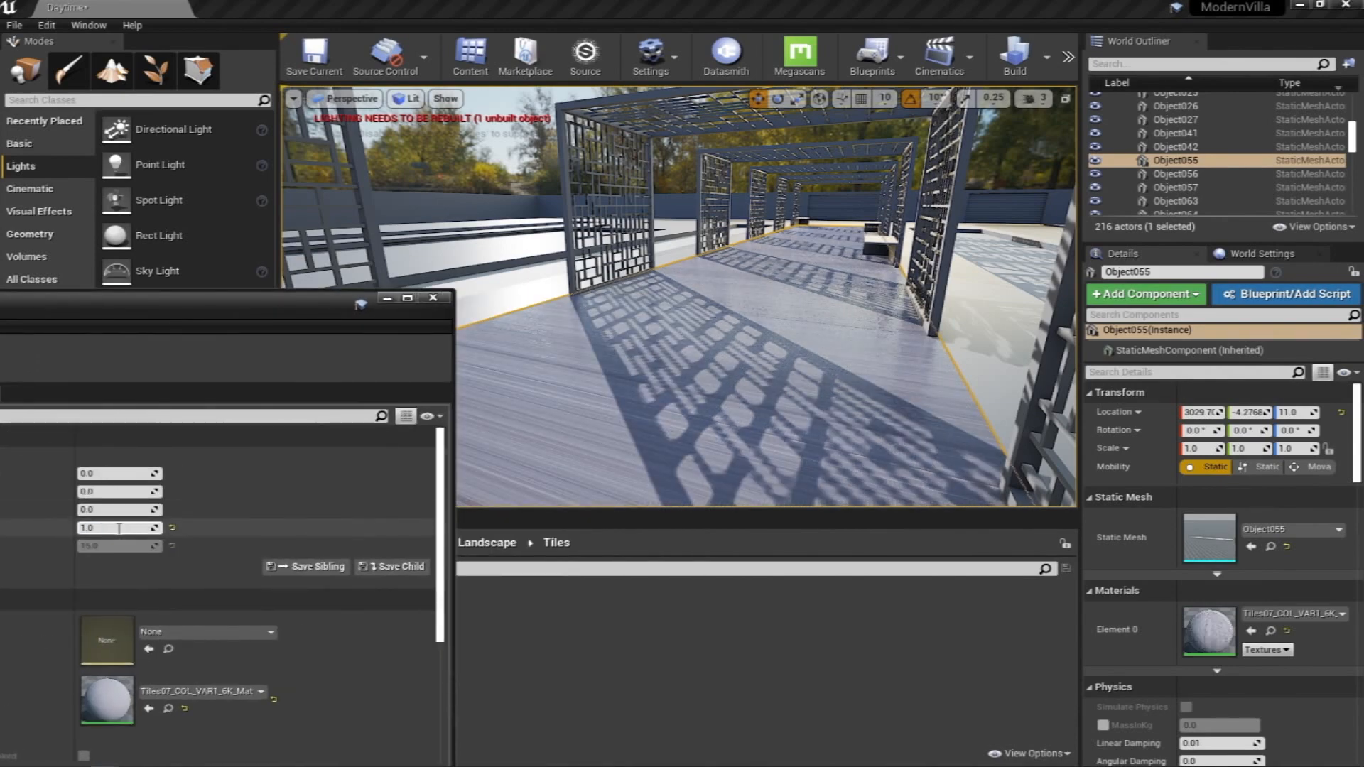
left_click_drag(253, 319, 527, 253)
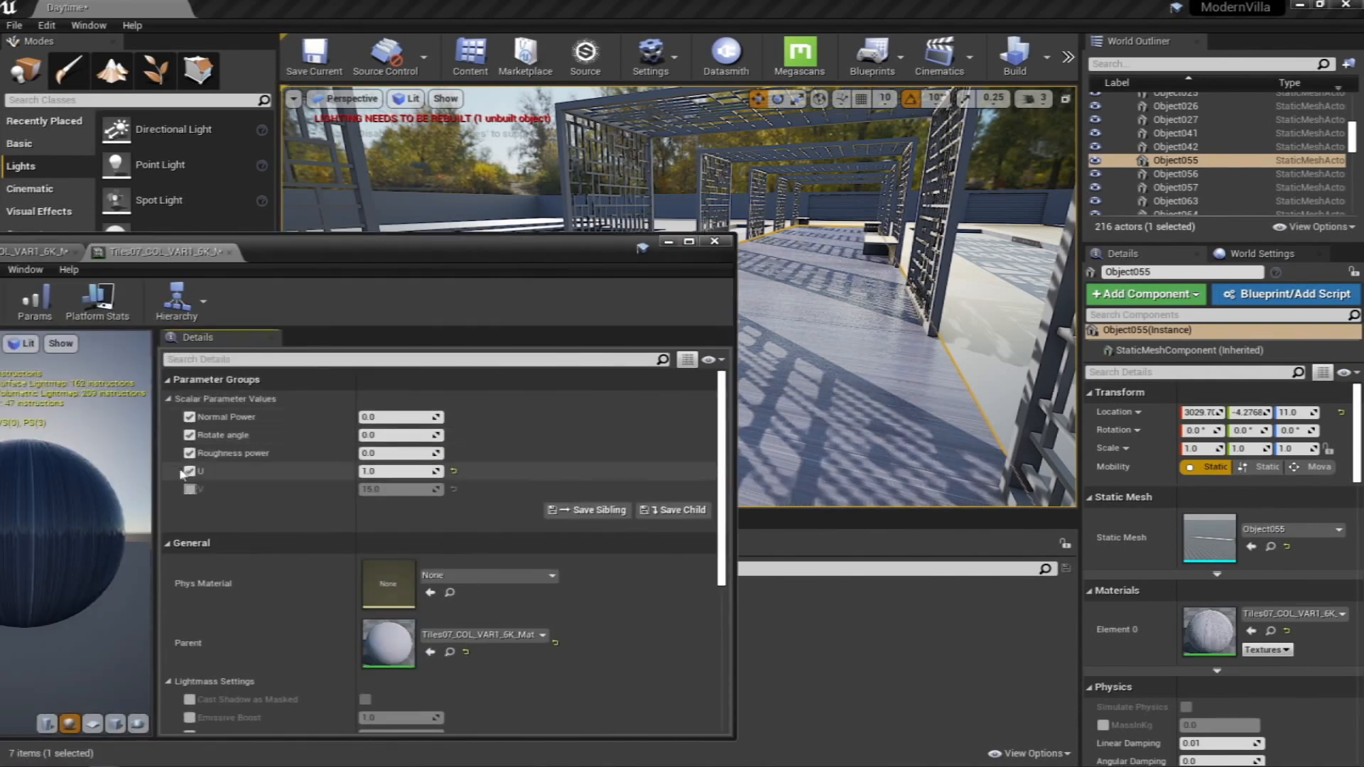
left_click(189, 489)
left_click(424, 489)
type("1")
key("Return")
View the walkway tiles up close beside the instance settings and set Normal Power to 3
left_click_drag(556, 259, 346, 264)
right_click_drag(795, 295, 951, 327)
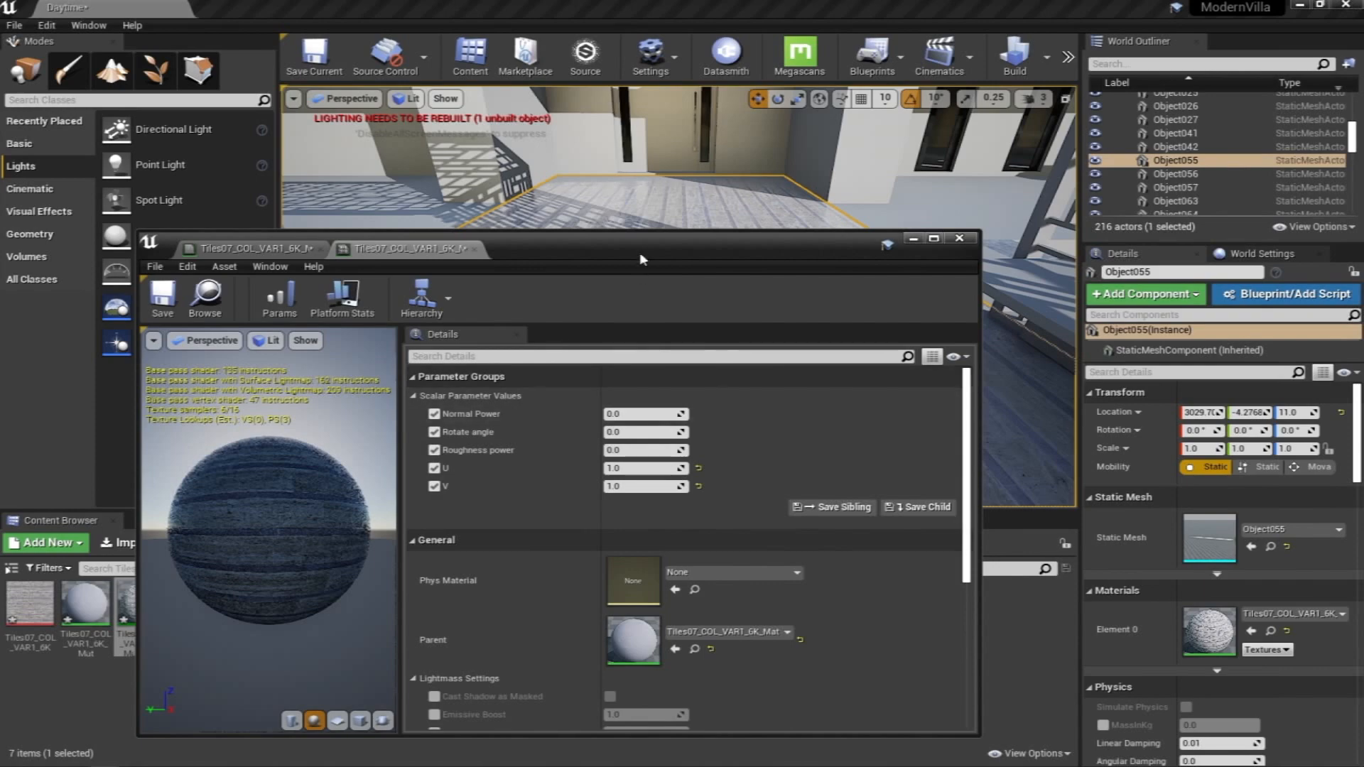
left_click_drag(639, 267, 219, 266)
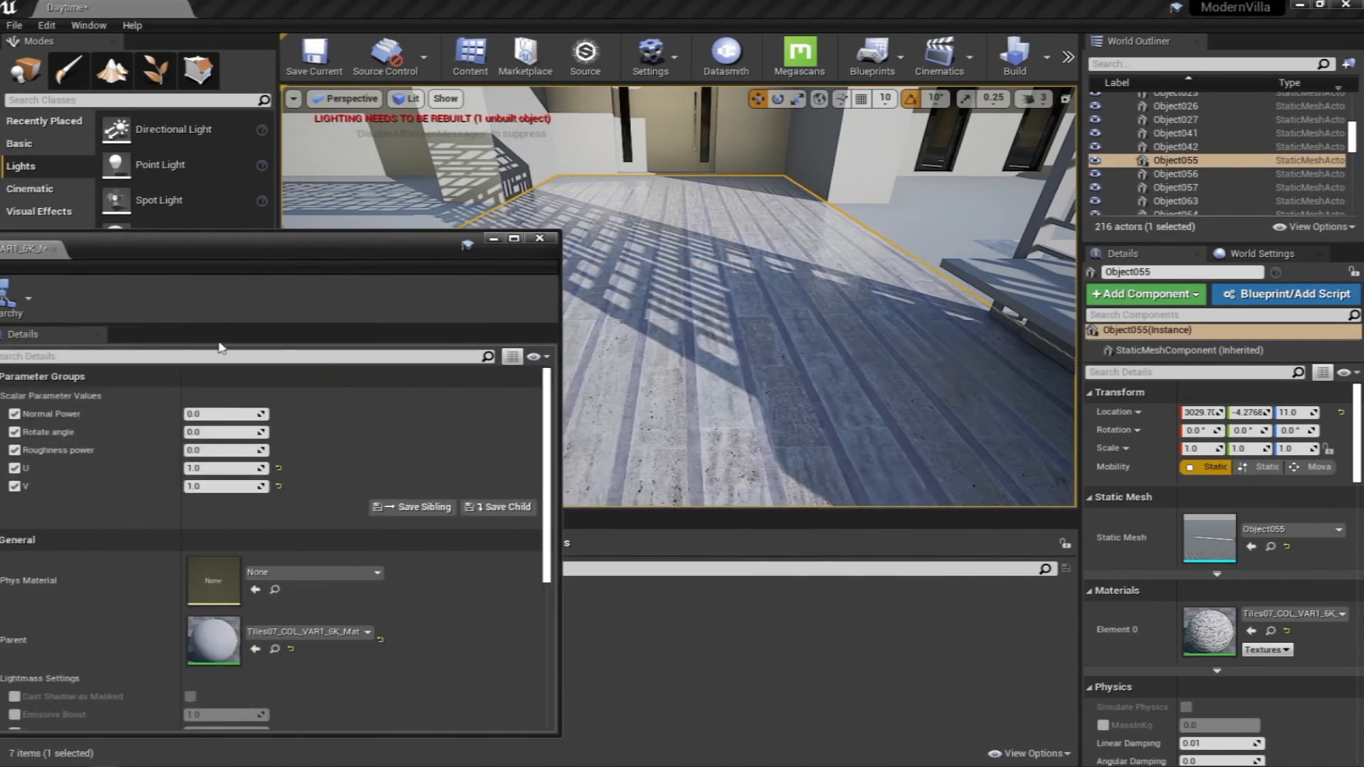
right_click_drag(668, 341, 852, 302)
left_click(217, 414)
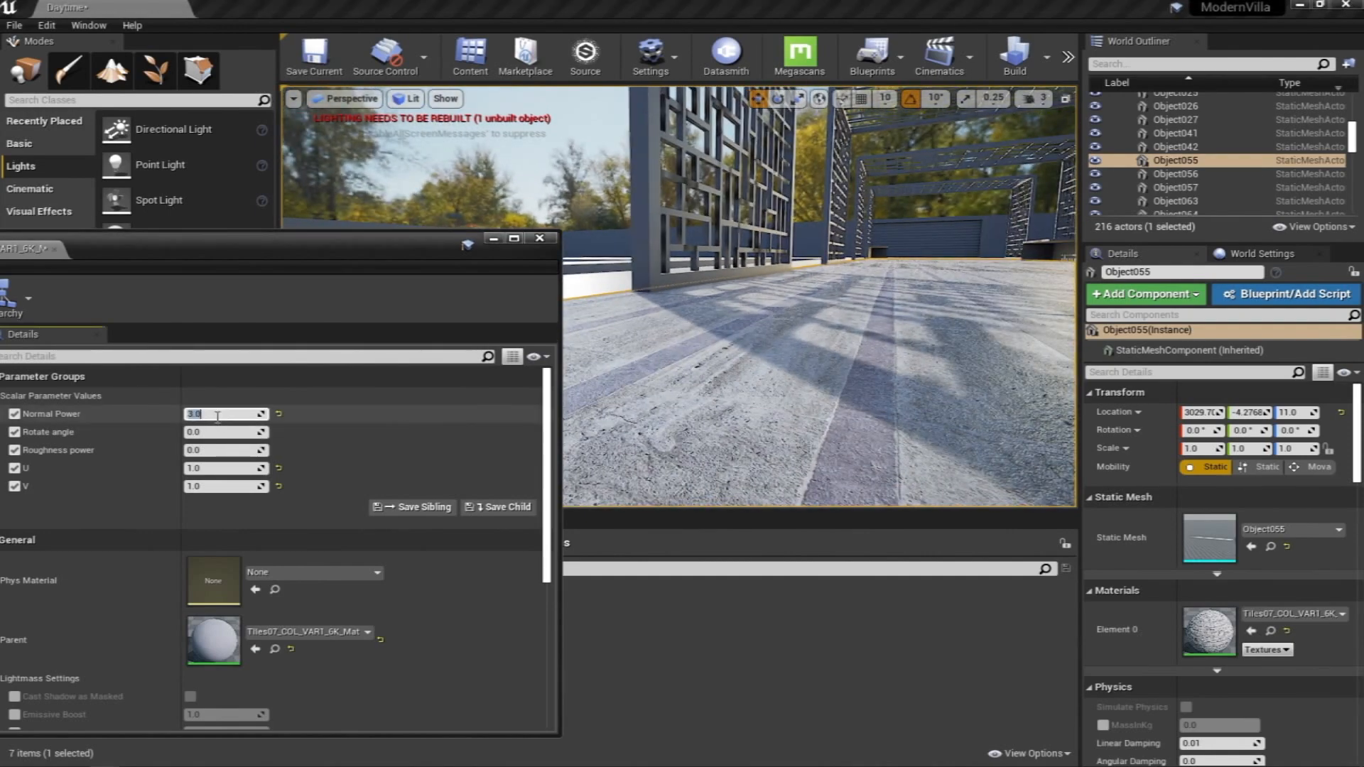
Try a Normal Power of 15 on the walkway tiles and restore it to 3
type("15")
key("Return")
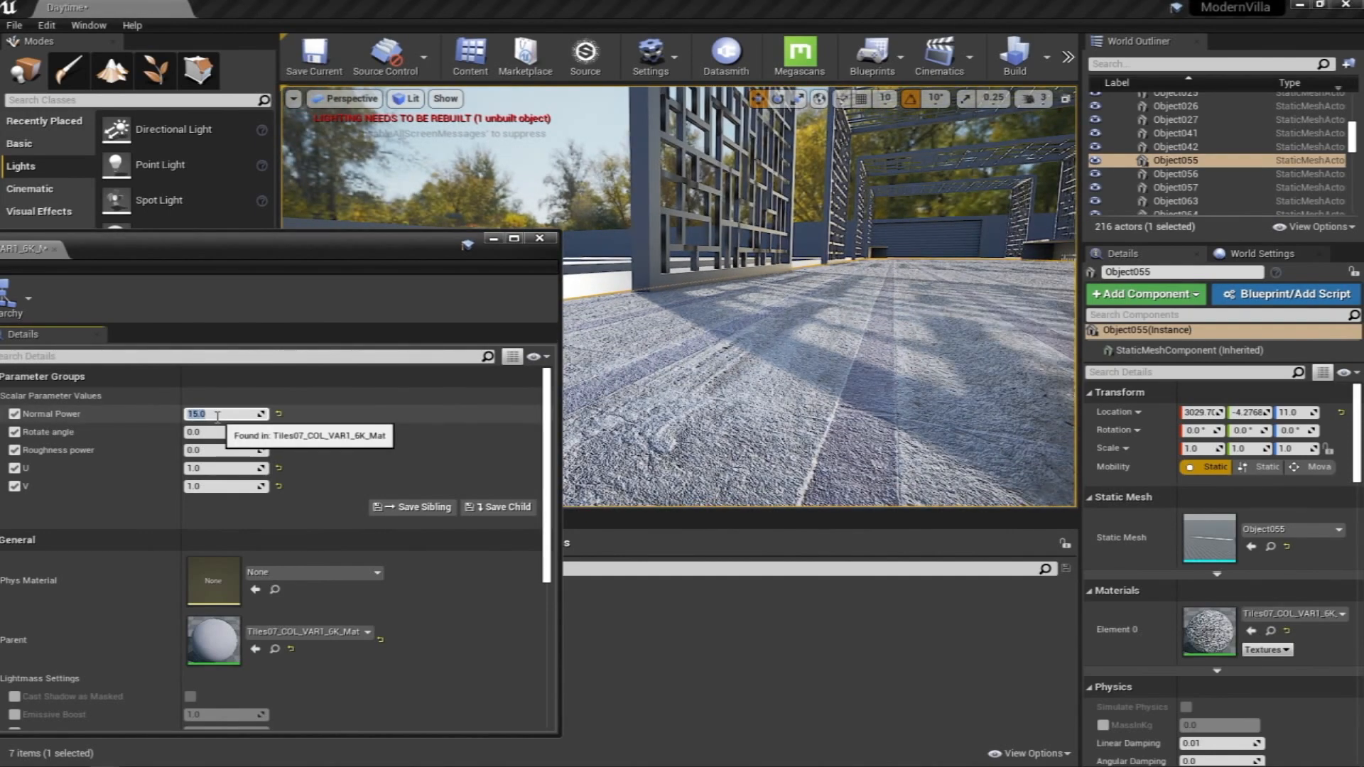
type("3")
key("Return")
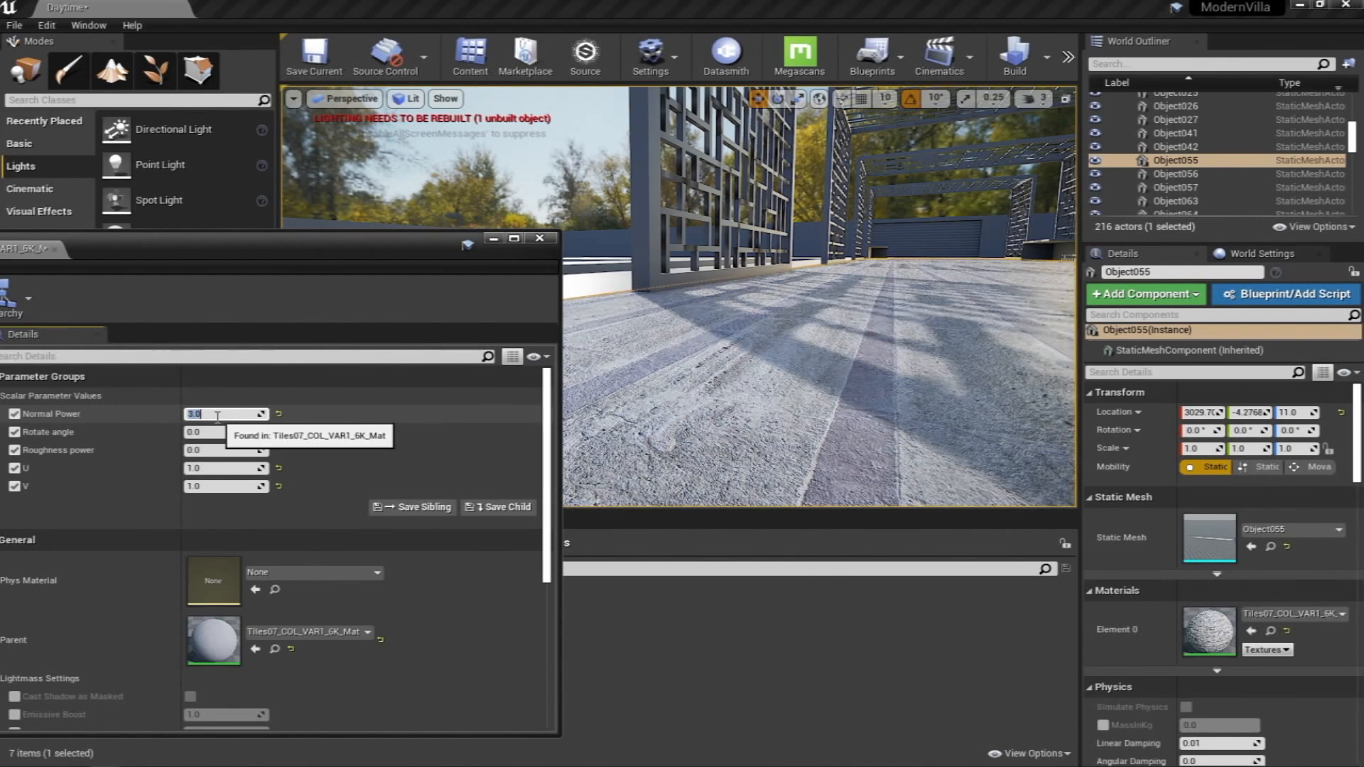
Set the tile instance's Roughness power to 0.1
key("Tab")
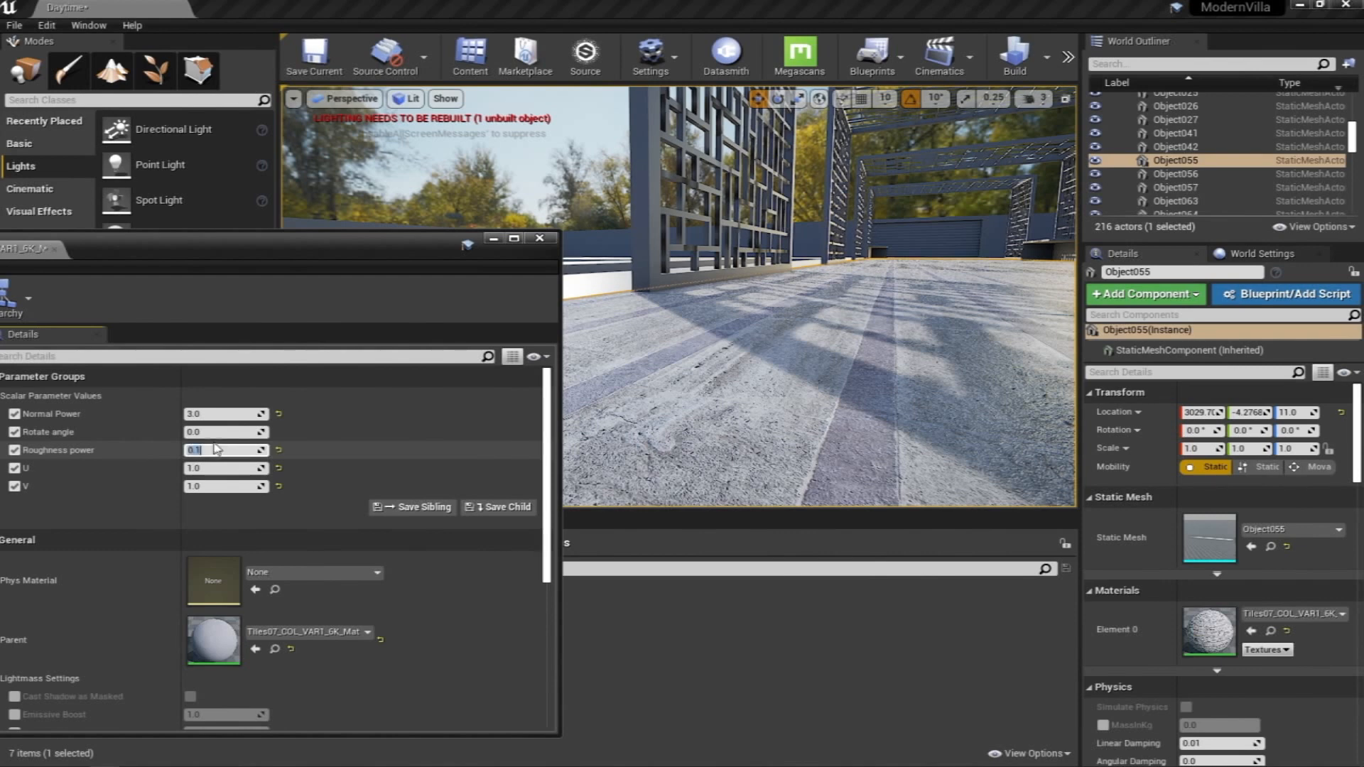
Try a Roughness power of 15 on the tile instance, and settle on Roughness power 0.6 with Normal Power 2
type("1")
key("Return")
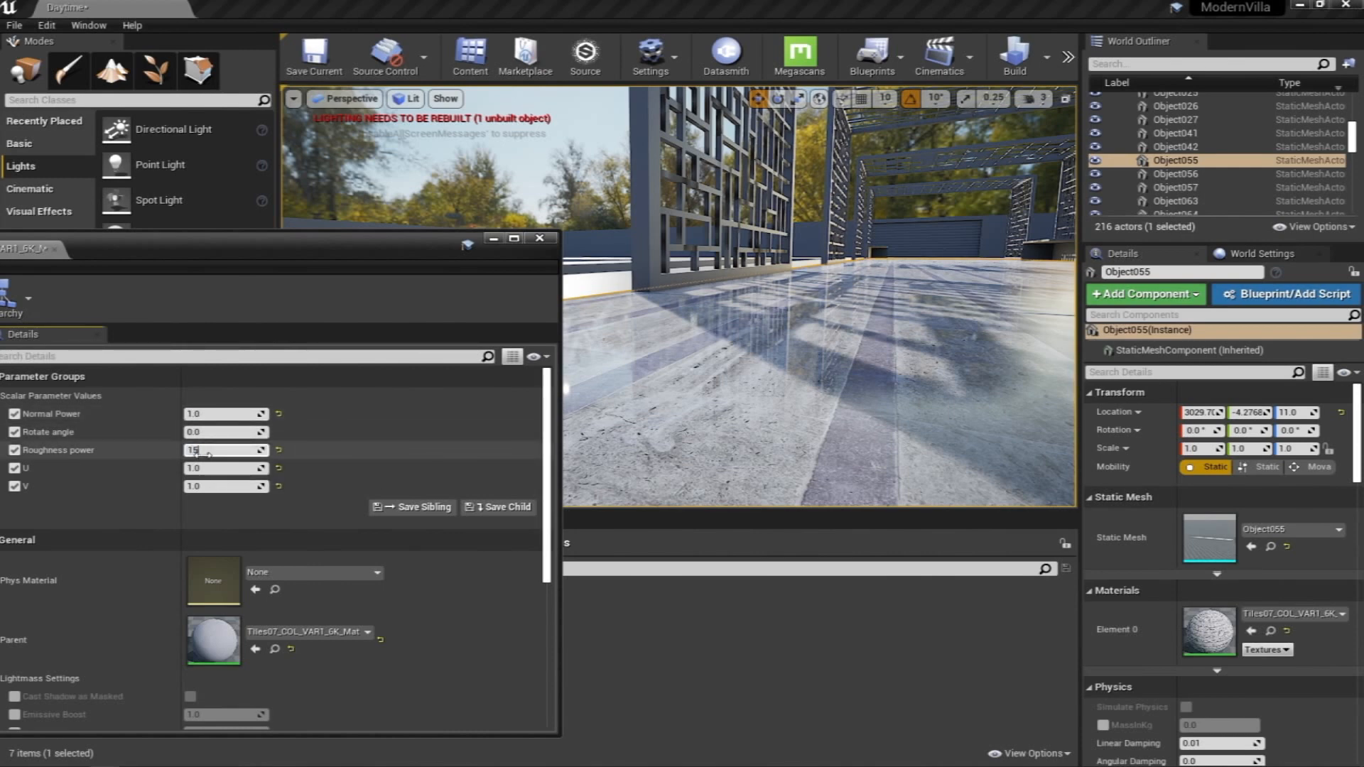
left_click(207, 453)
type("15")
key("Return")
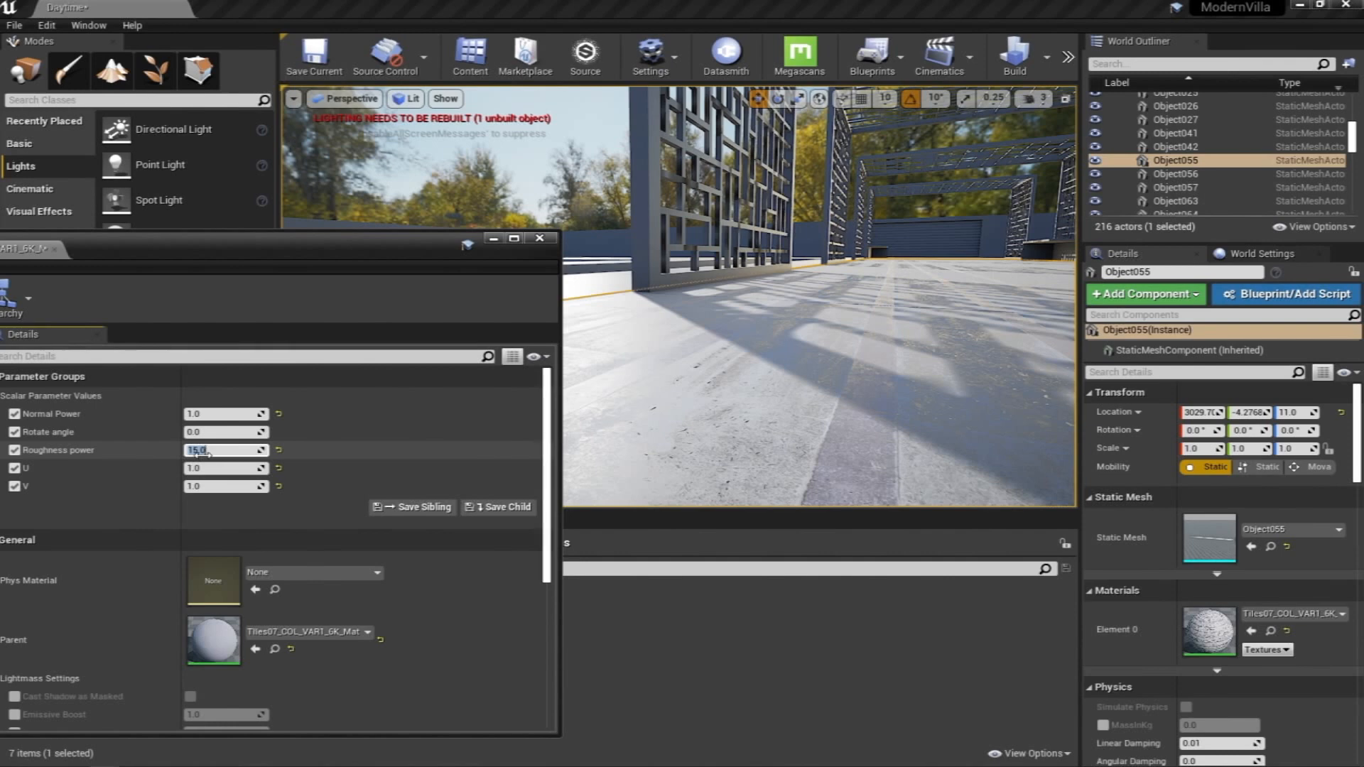
type("0")
key("Return")
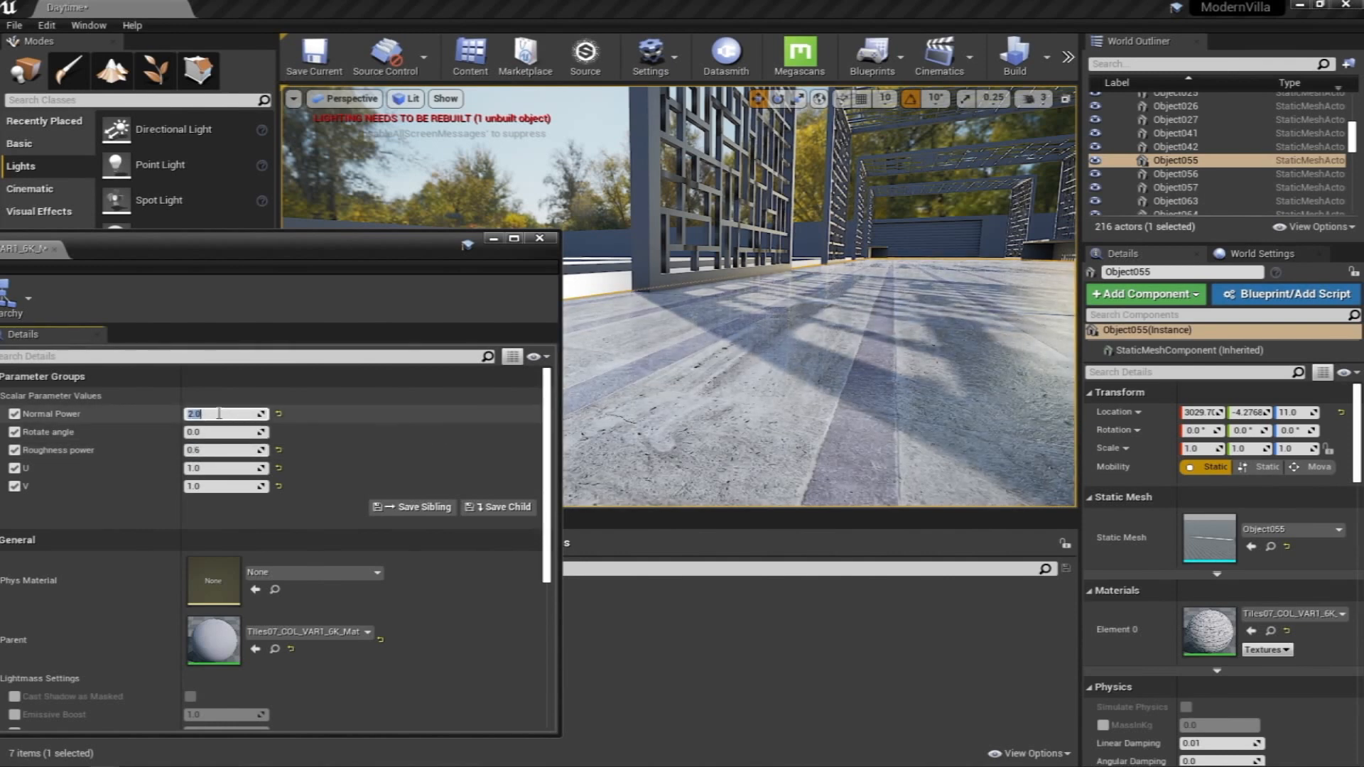
Close the tile instance and open the Plaster folder under Materials > Building > walls
right_click_drag(660, 377, 323, 306)
key("w")
left_click(539, 237)
right_click_drag(762, 386, 586, 362)
key("a")
key("s")
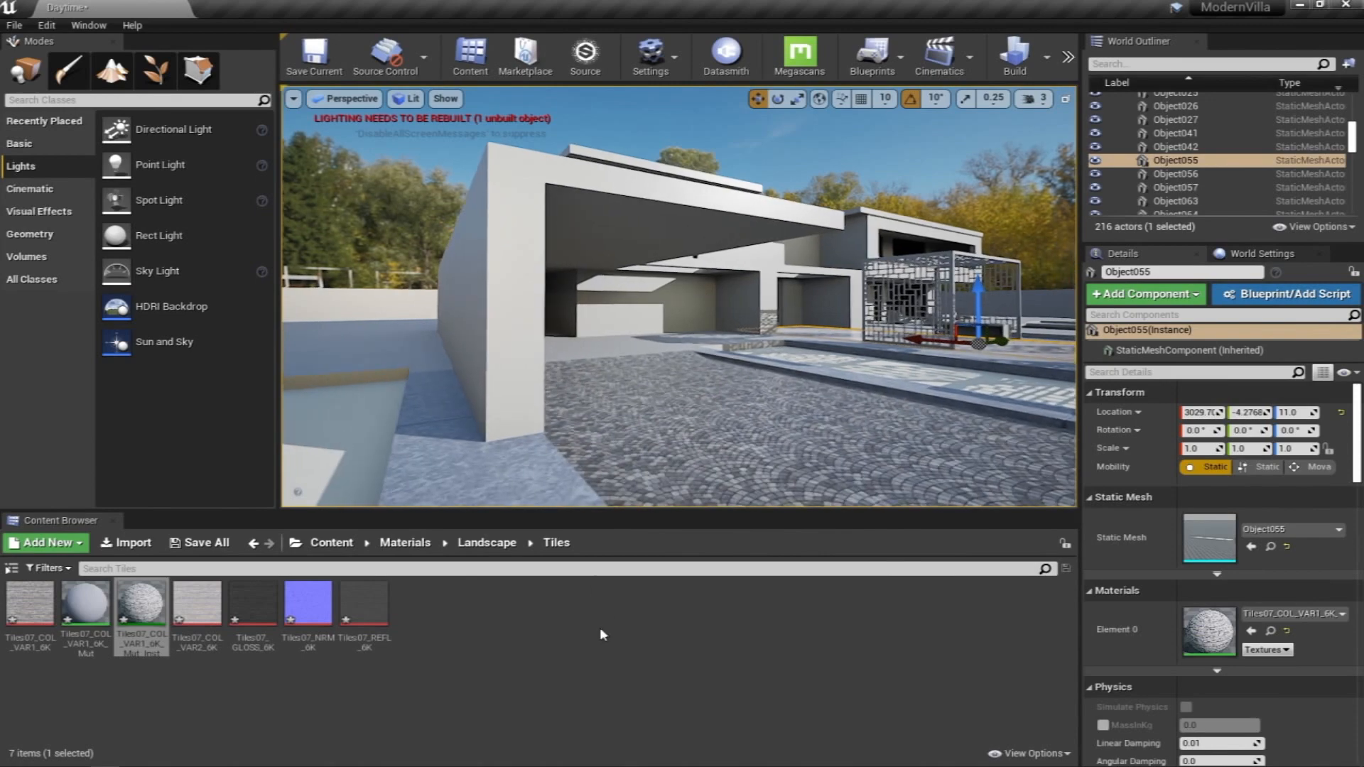
left_click(405, 543)
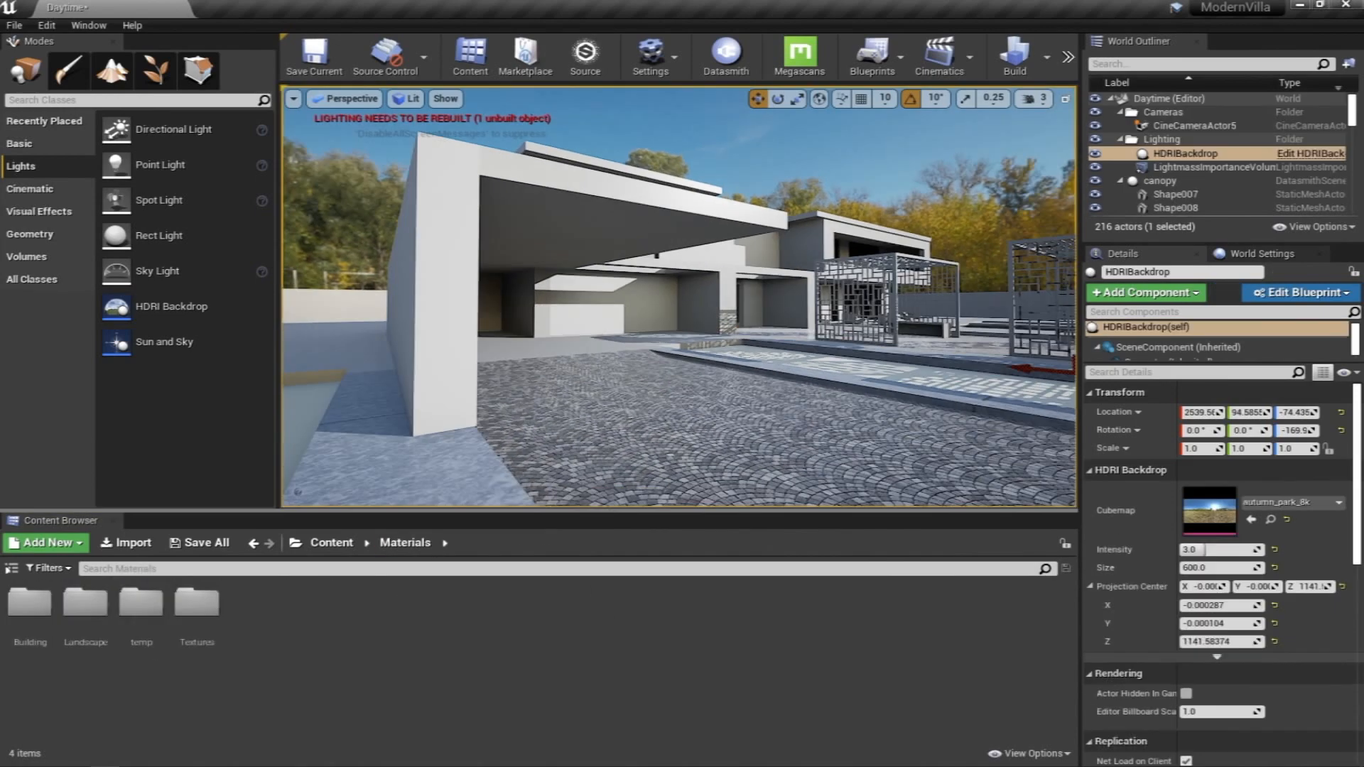
double_click(32, 604)
double_click(85, 611)
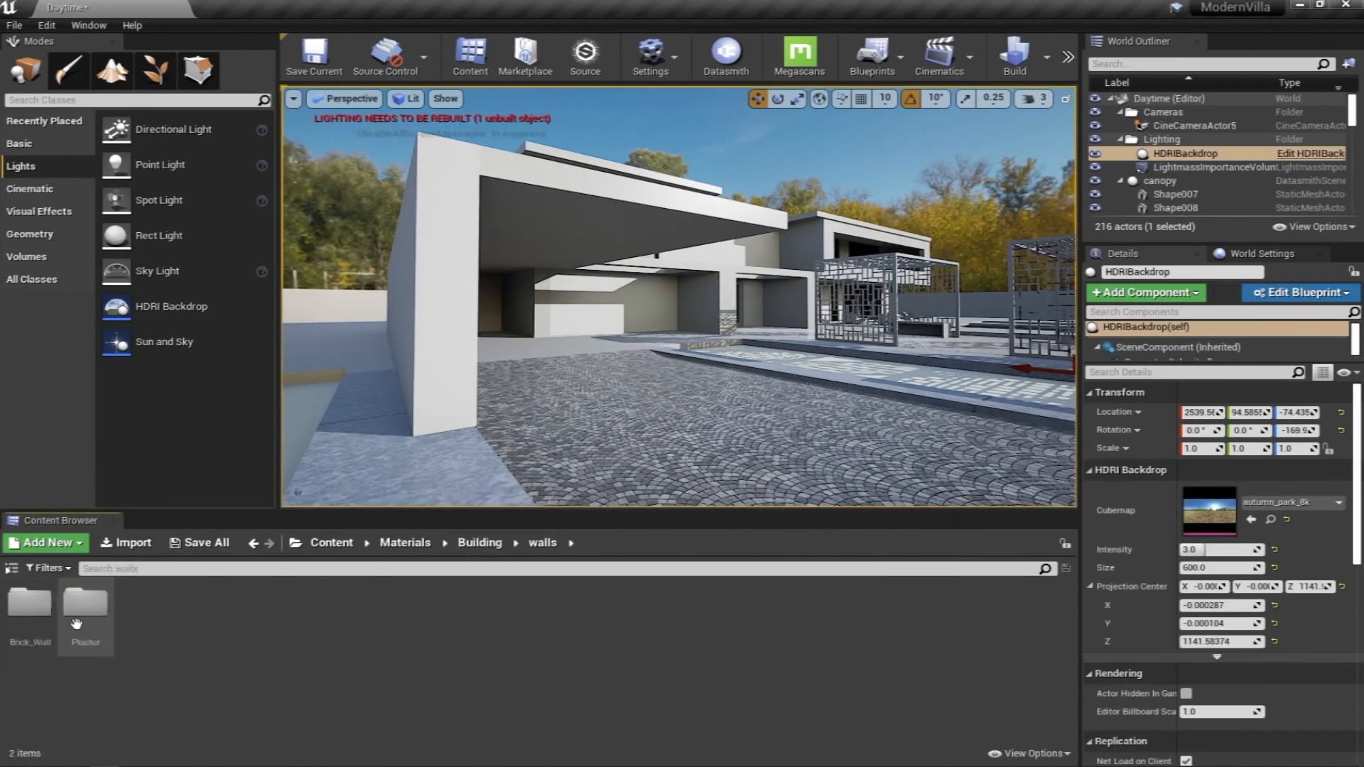
double_click(86, 603)
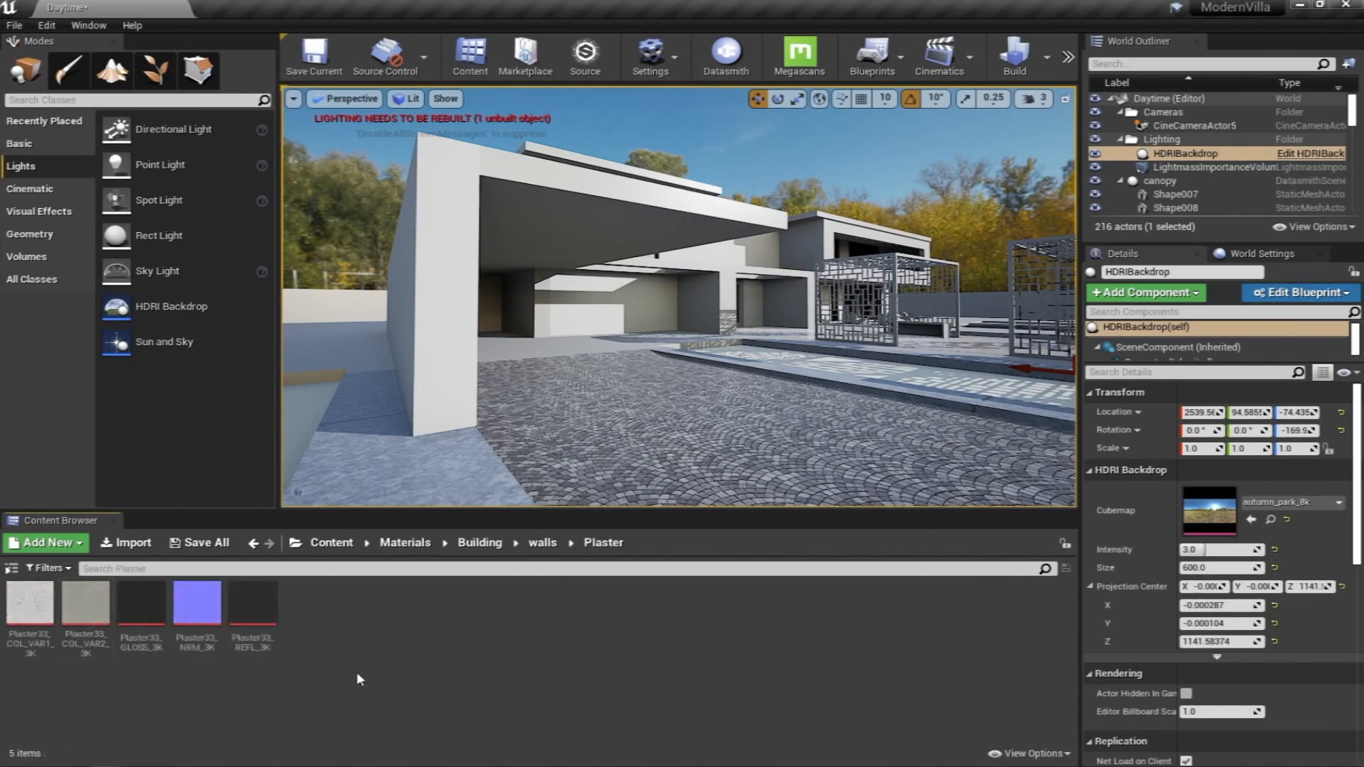
Preview the Plaster33_COL_VAR1_3K texture and apply it to the villa's upper wall as a new material
double_click(30, 604)
scroll(509, 324, "down", 2)
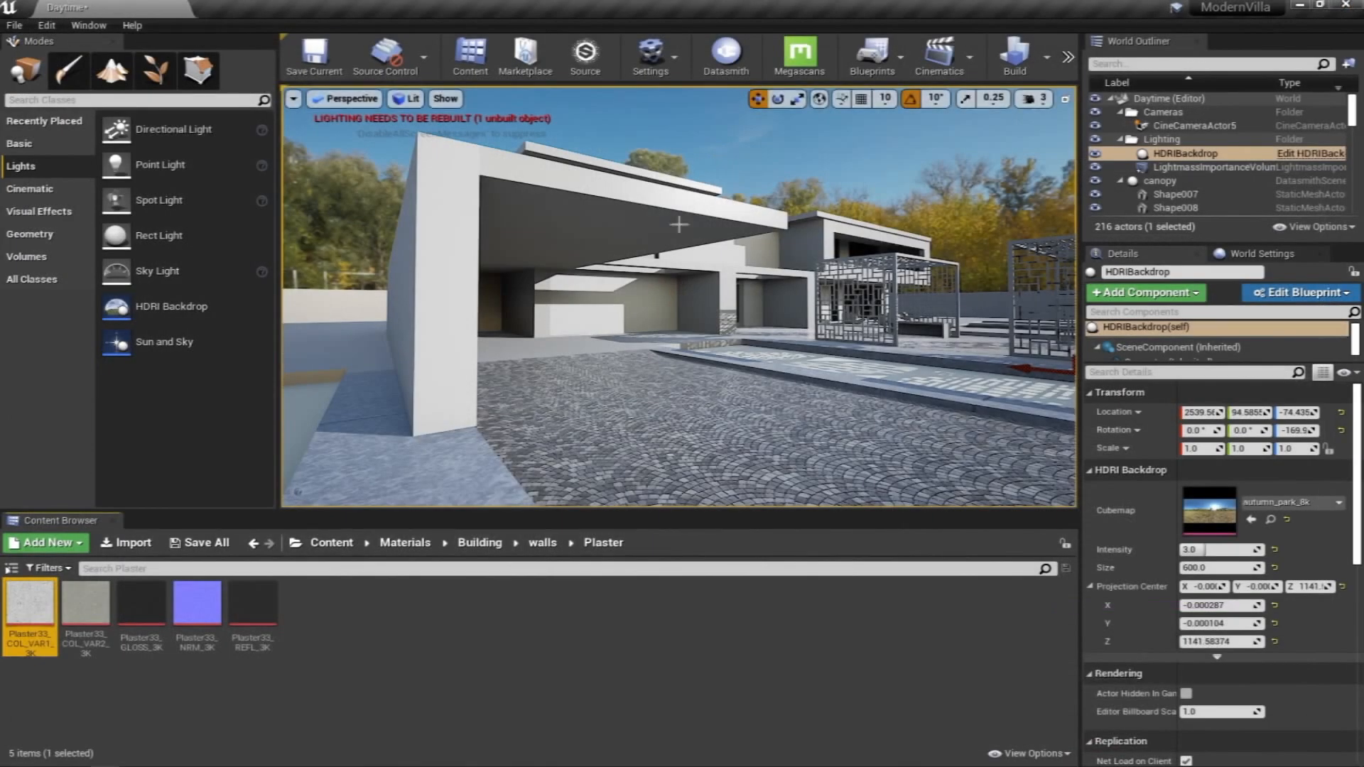
right_click_drag(676, 222, 740, 228)
left_click_drag(30, 604, 577, 282)
right_click_drag(600, 262, 636, 244)
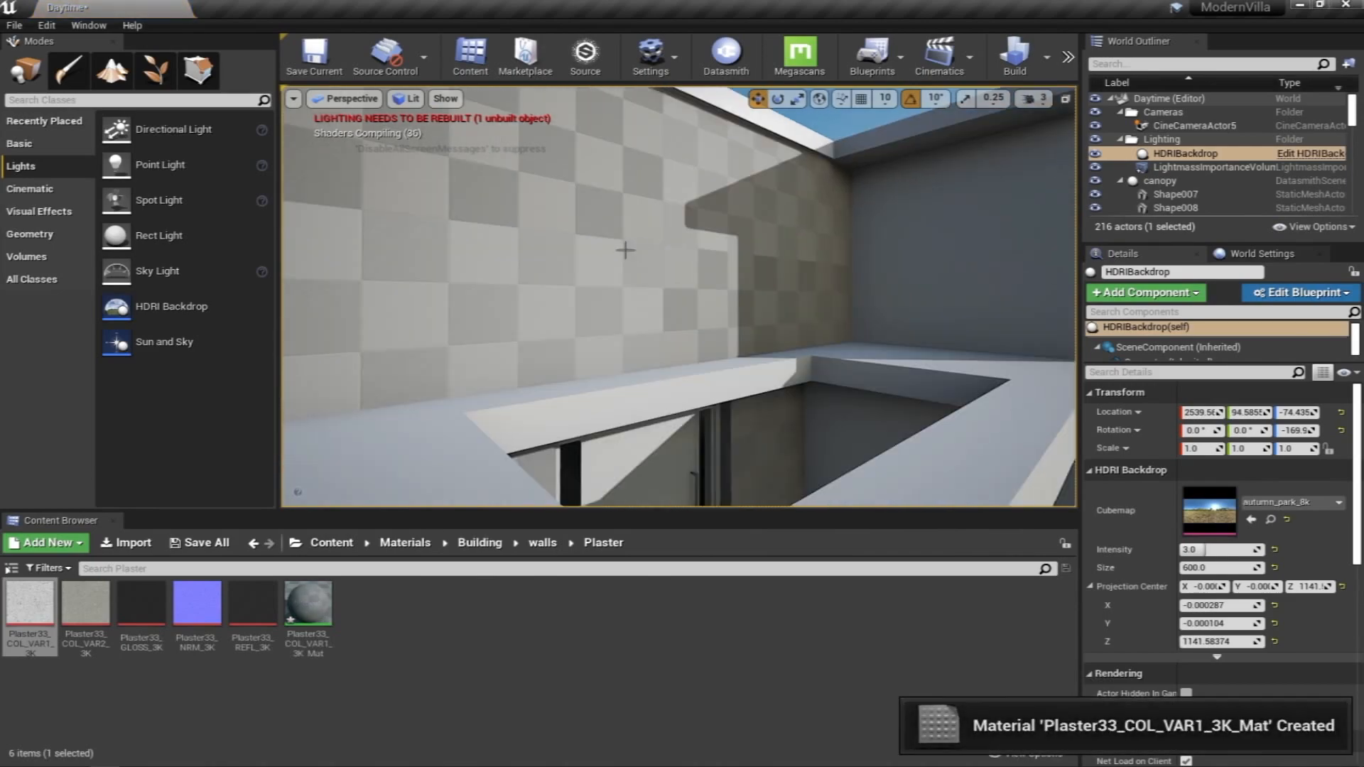
Open the Plaster33_COL_VAR1_3K_Mat material and paste the copied tiling, rotation, roughness and normal control nodes into its graph
double_click(310, 595)
scroll(758, 280, "down", 5)
left_click_drag(792, 282, 732, 240)
right_click_drag(435, 196, 589, 237)
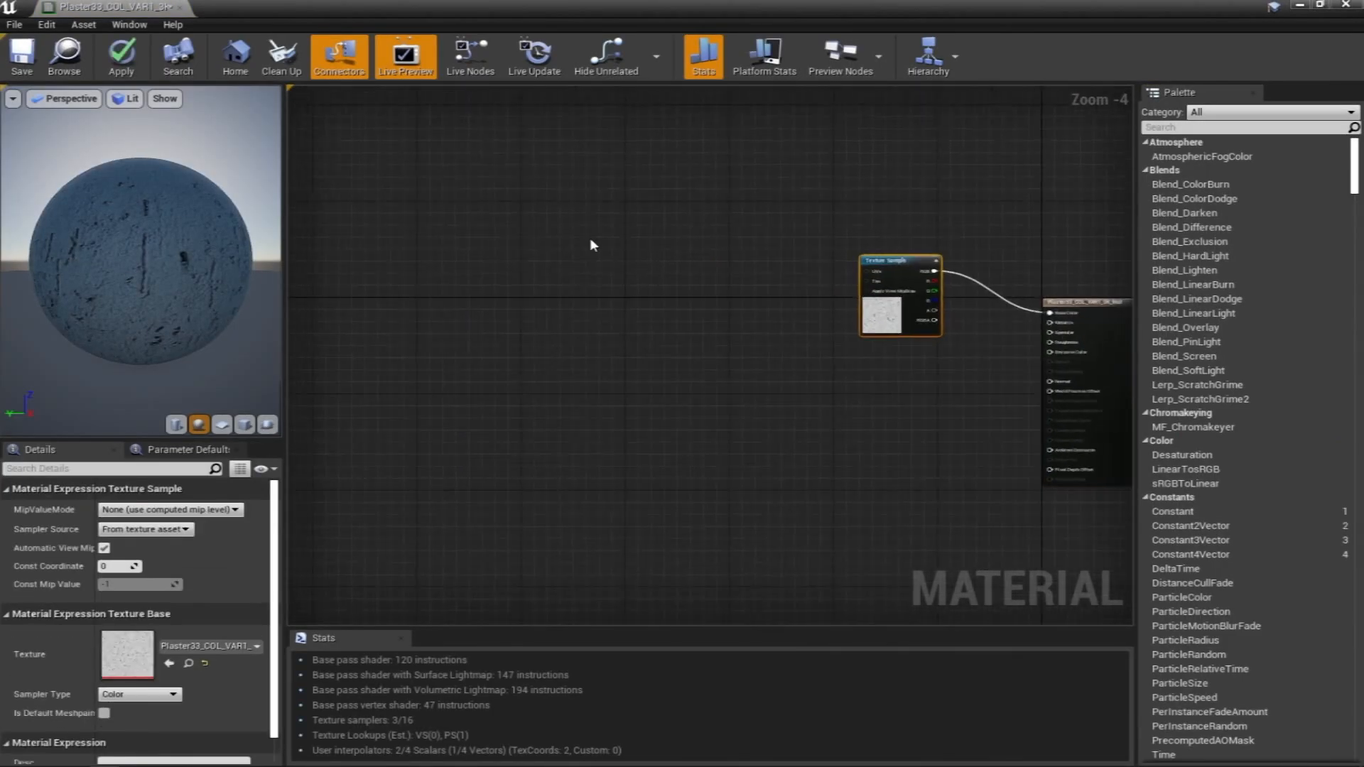
left_click(566, 216)
key("ctrl+v")
right_click_drag(723, 215, 742, 308)
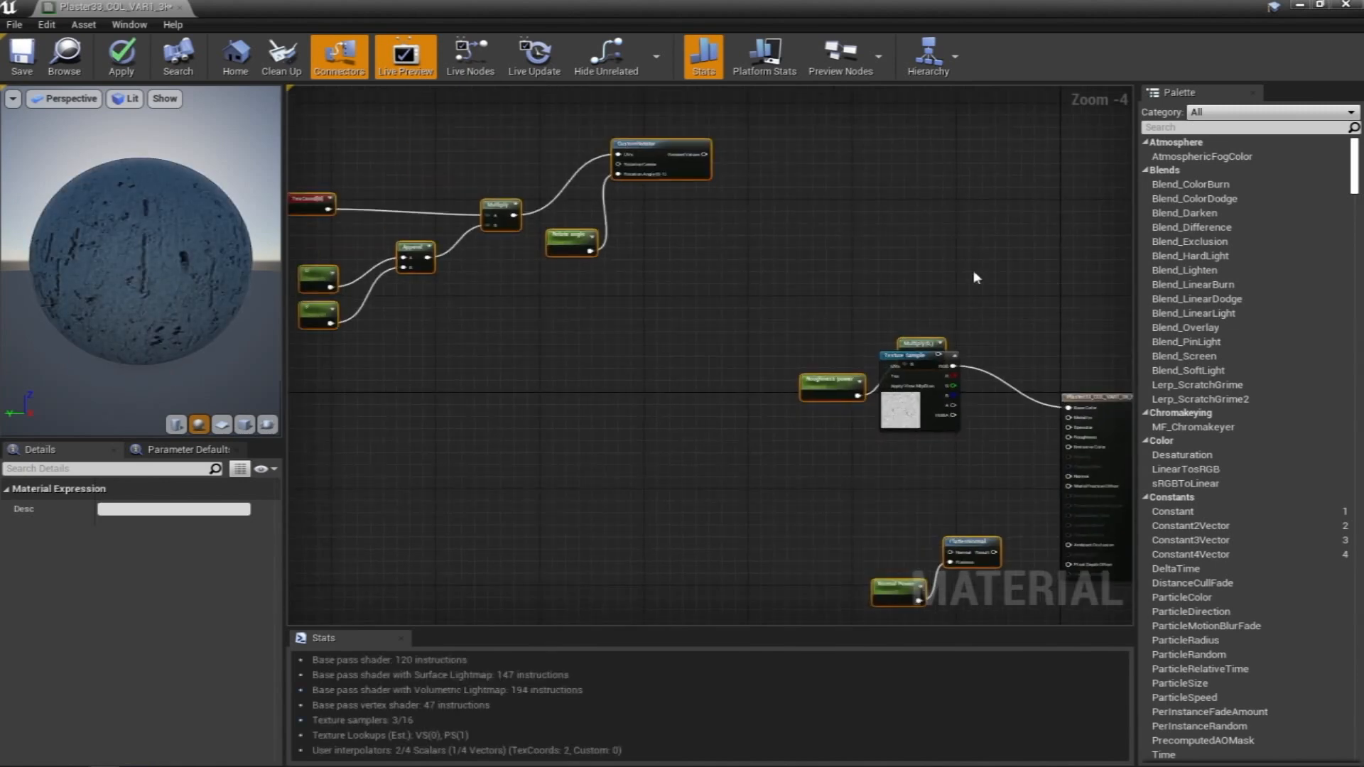
Space out the output node, the Multiply and Roughness power nodes, and the colour texture sample so none overlap
right_click_drag(1095, 395, 895, 326)
left_click_drag(987, 268, 989, 224)
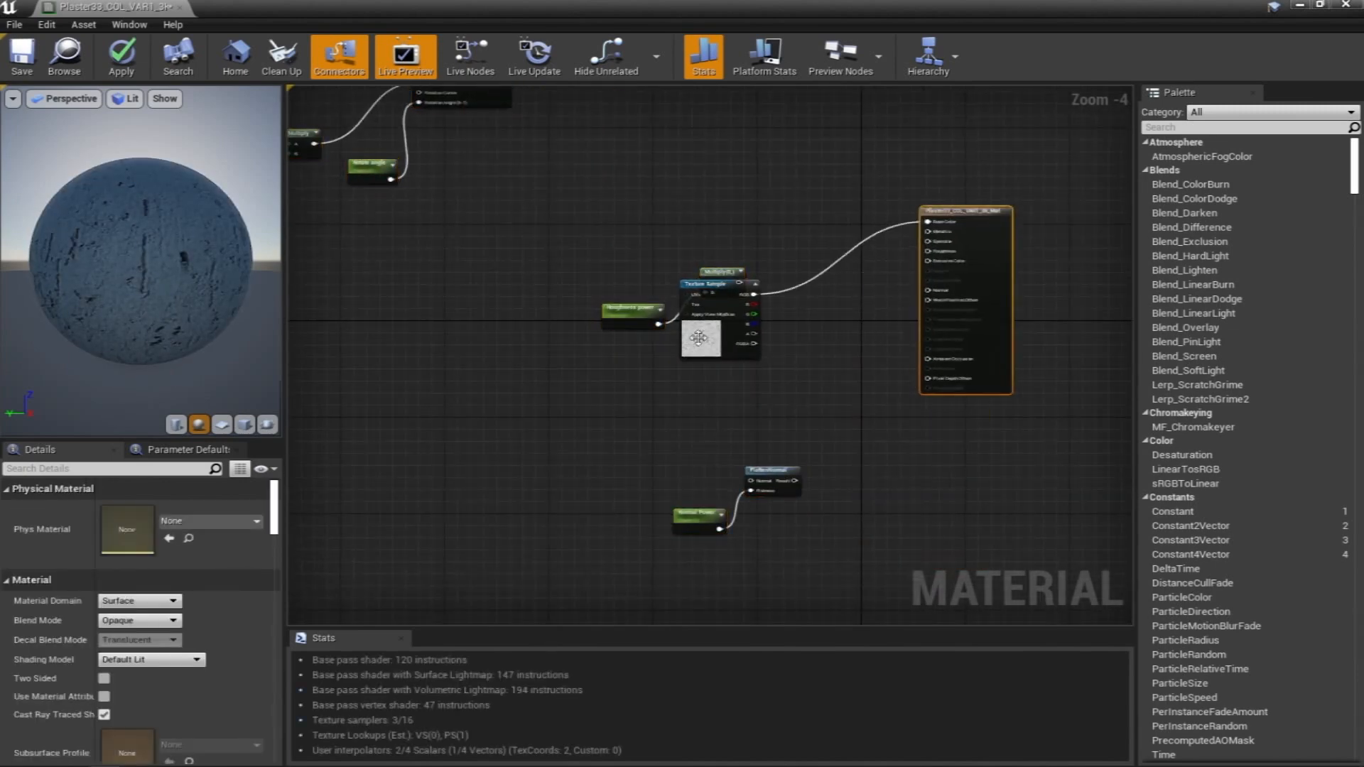
left_click_drag(722, 296, 663, 254)
left_click(676, 184)
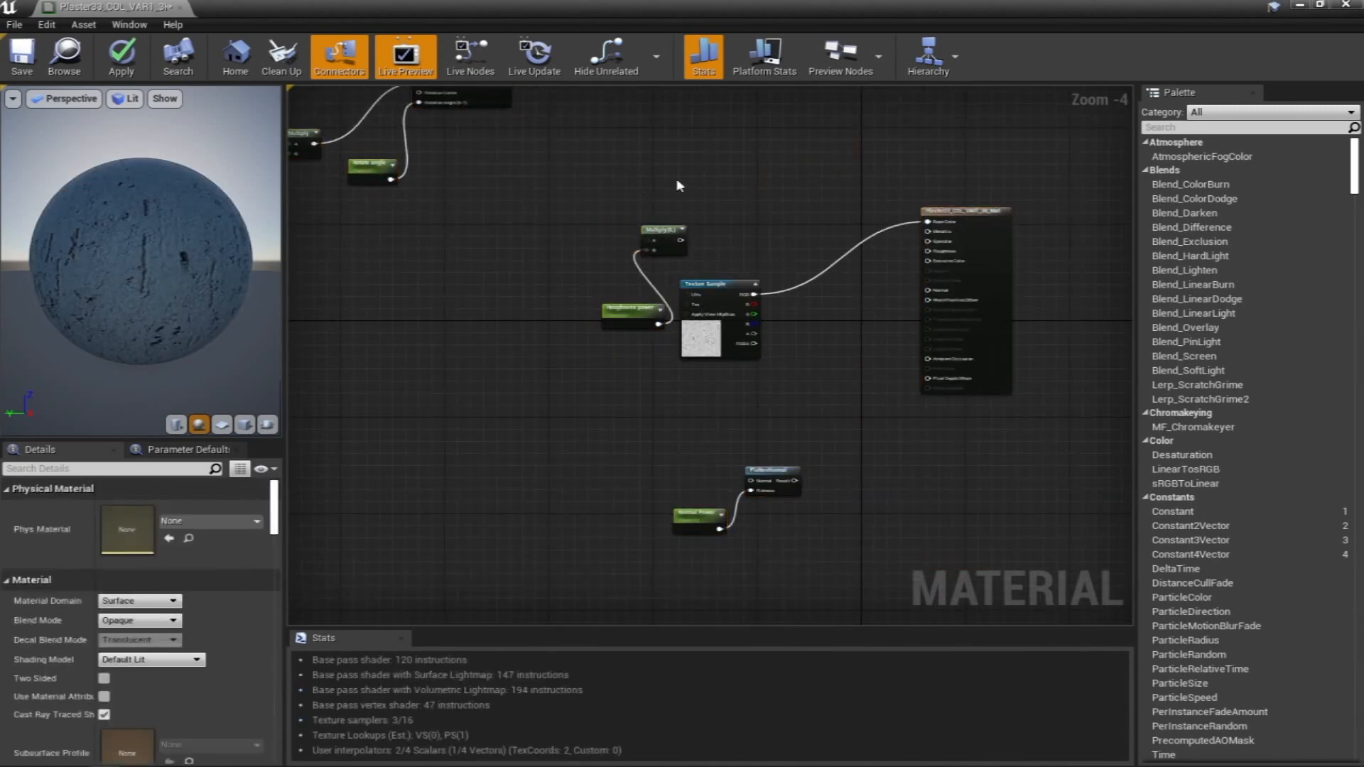
left_click_drag(675, 183, 625, 313)
left_click_drag(660, 239, 584, 311)
left_click(670, 234)
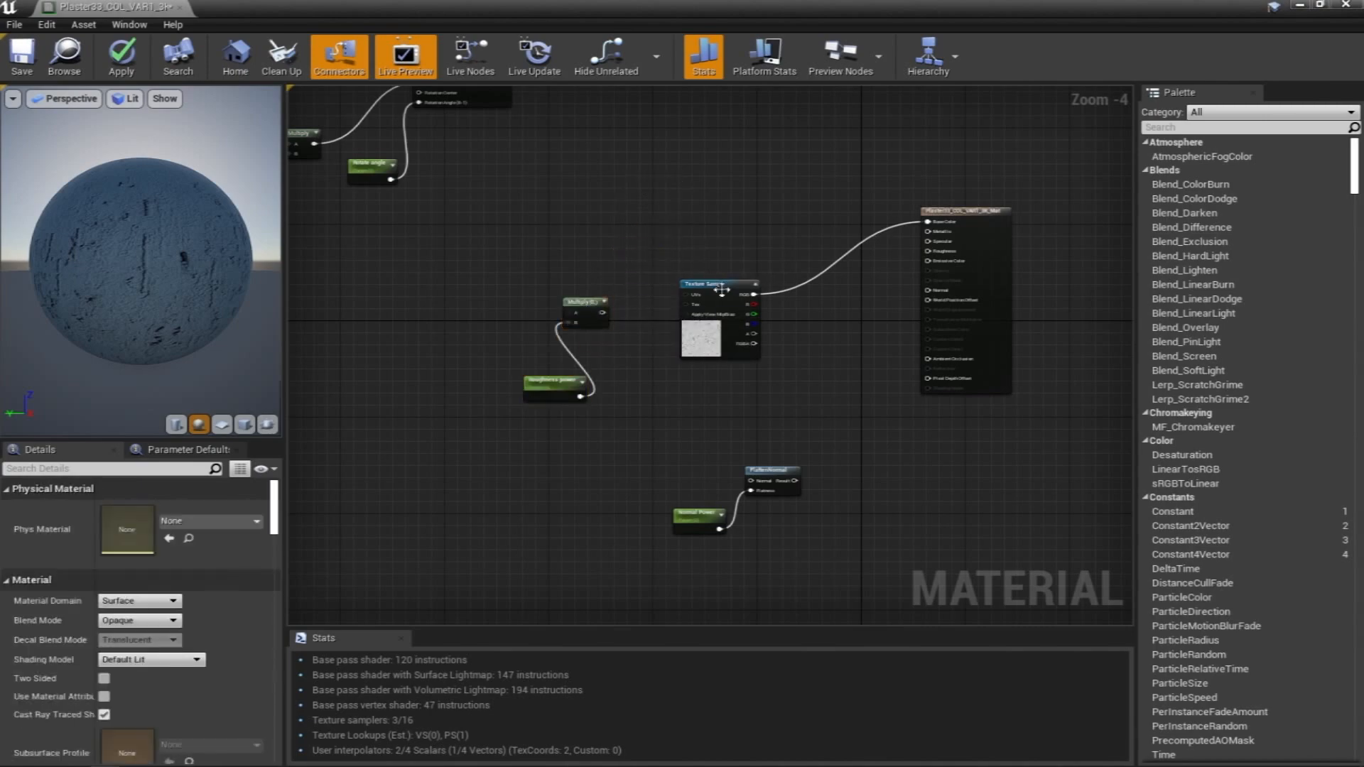
left_click_drag(718, 286, 760, 168)
Add the Plaster33_NRM_3K and Plaster33_REFL_3K textures to the graph and separate their two samples
left_click(717, 235)
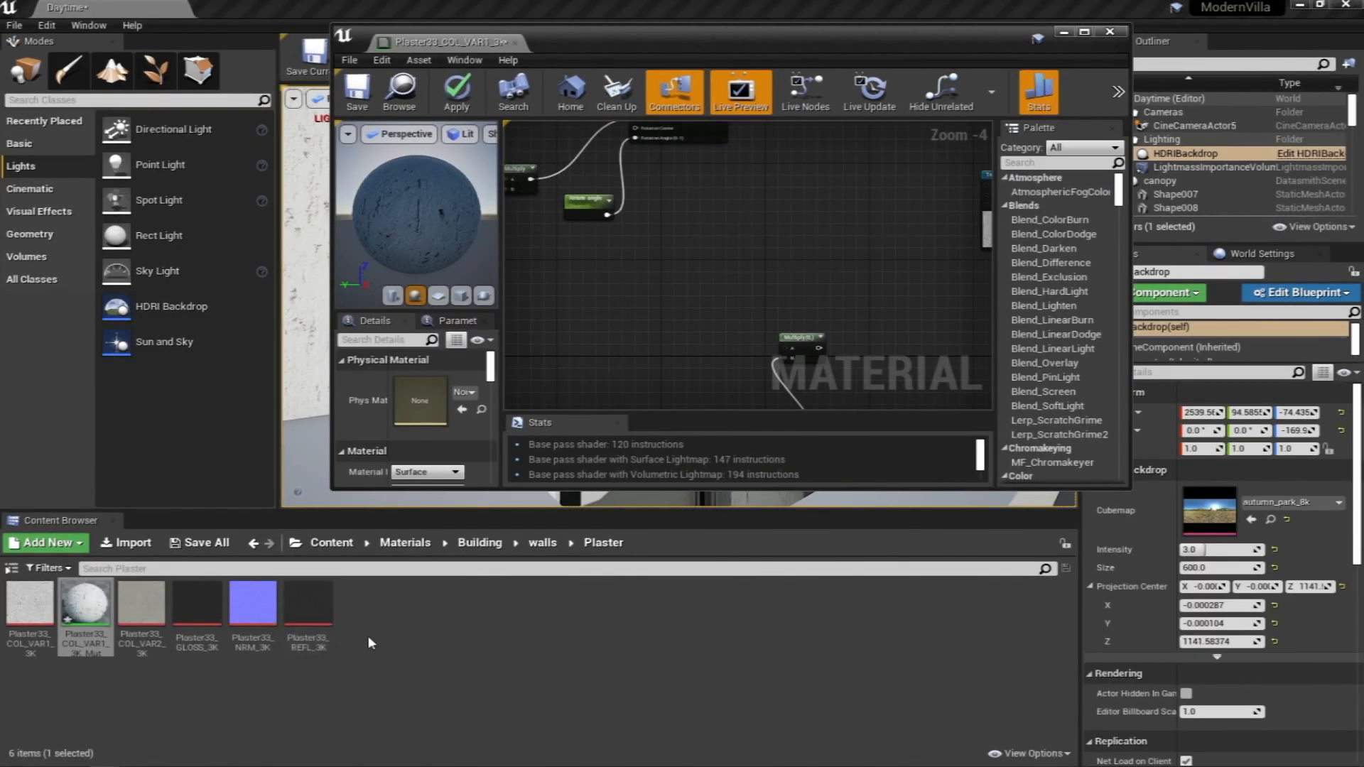
left_click_drag(253, 603, 616, 303)
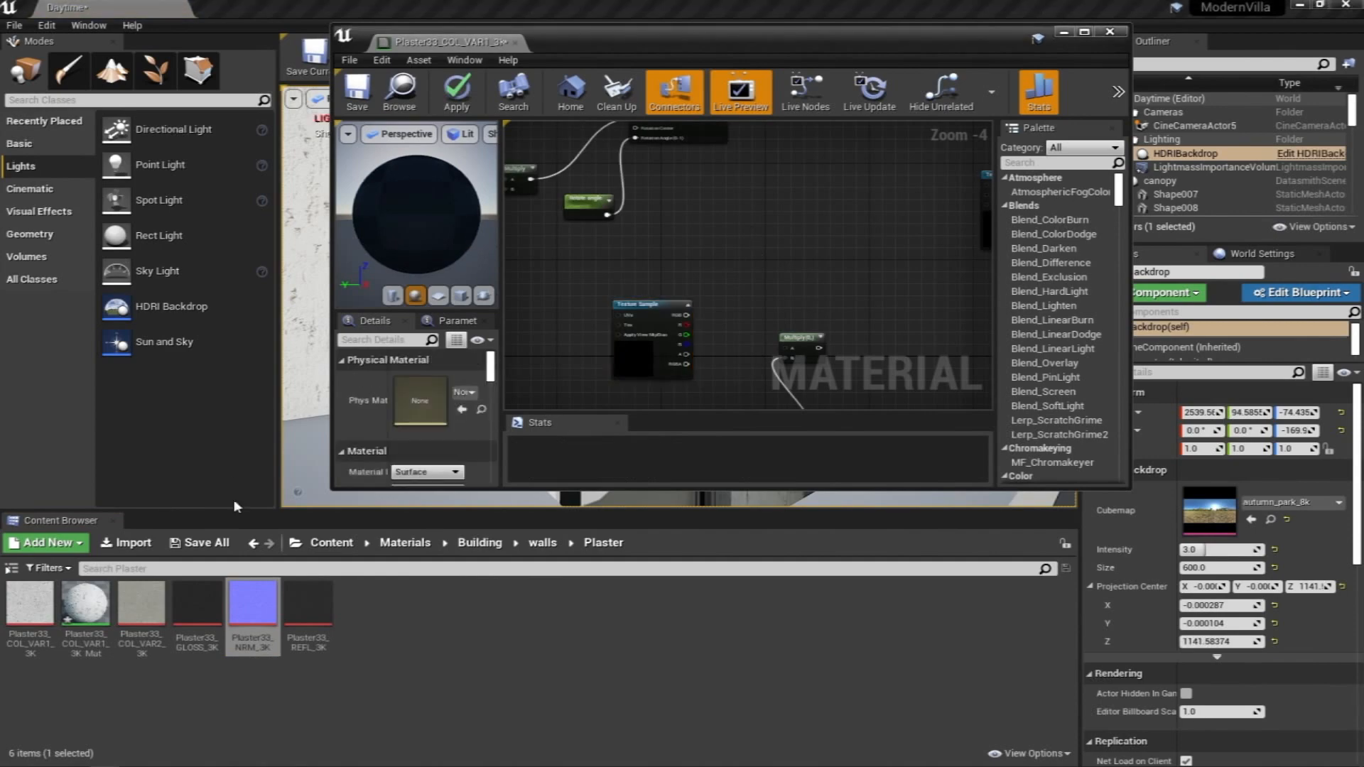
left_click_drag(307, 607, 660, 250)
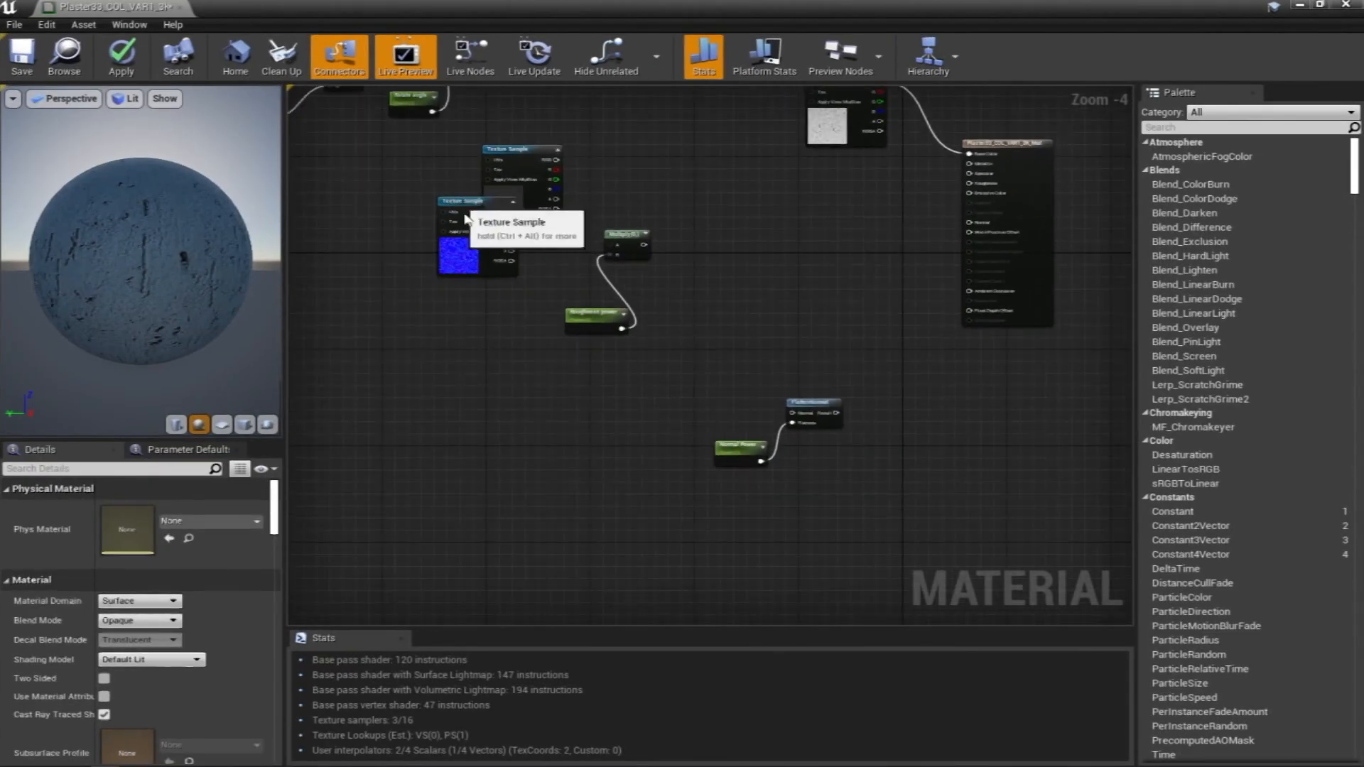
left_click_drag(465, 219, 638, 365)
Feed the normal texture into FlattenNormal and connect its result to the material's Normal input
scroll(667, 399, "up", 3)
left_click_drag(703, 329, 886, 424)
right_click_drag(970, 326, 698, 388)
left_click_drag(696, 485, 922, 155)
Connect the reflection texture to the Multiply node with Roughness power and route the product to the material's Roughness input
right_click_drag(569, 158, 715, 381)
right_click_drag(389, 300, 535, 272)
left_click_drag(499, 237, 587, 394)
scroll(587, 394, "down", 2)
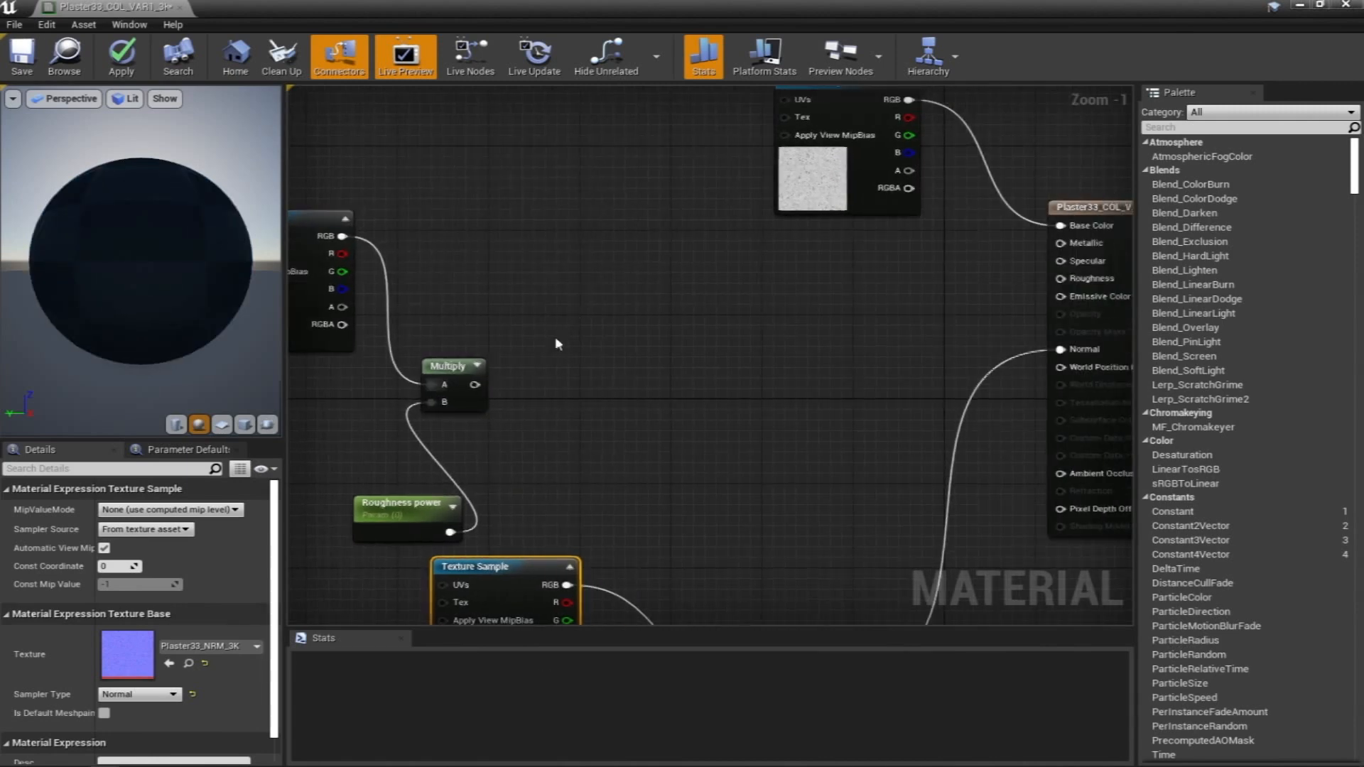
left_click_drag(490, 372, 946, 289)
Connect the CustomRotator's rotated values to the UVs of the plaster colour texture
right_click_drag(384, 75, 462, 245)
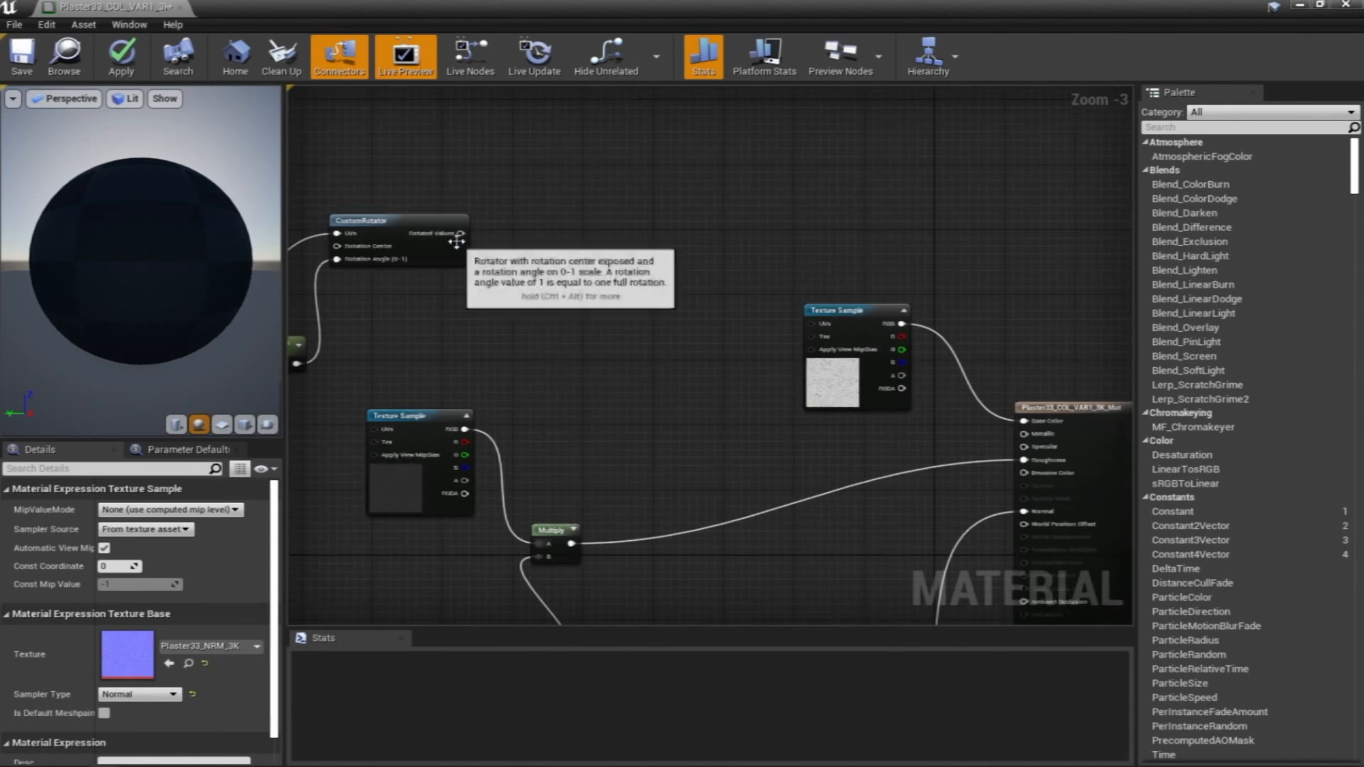
left_click_drag(461, 233, 471, 245)
left_click_drag(812, 321, 811, 322)
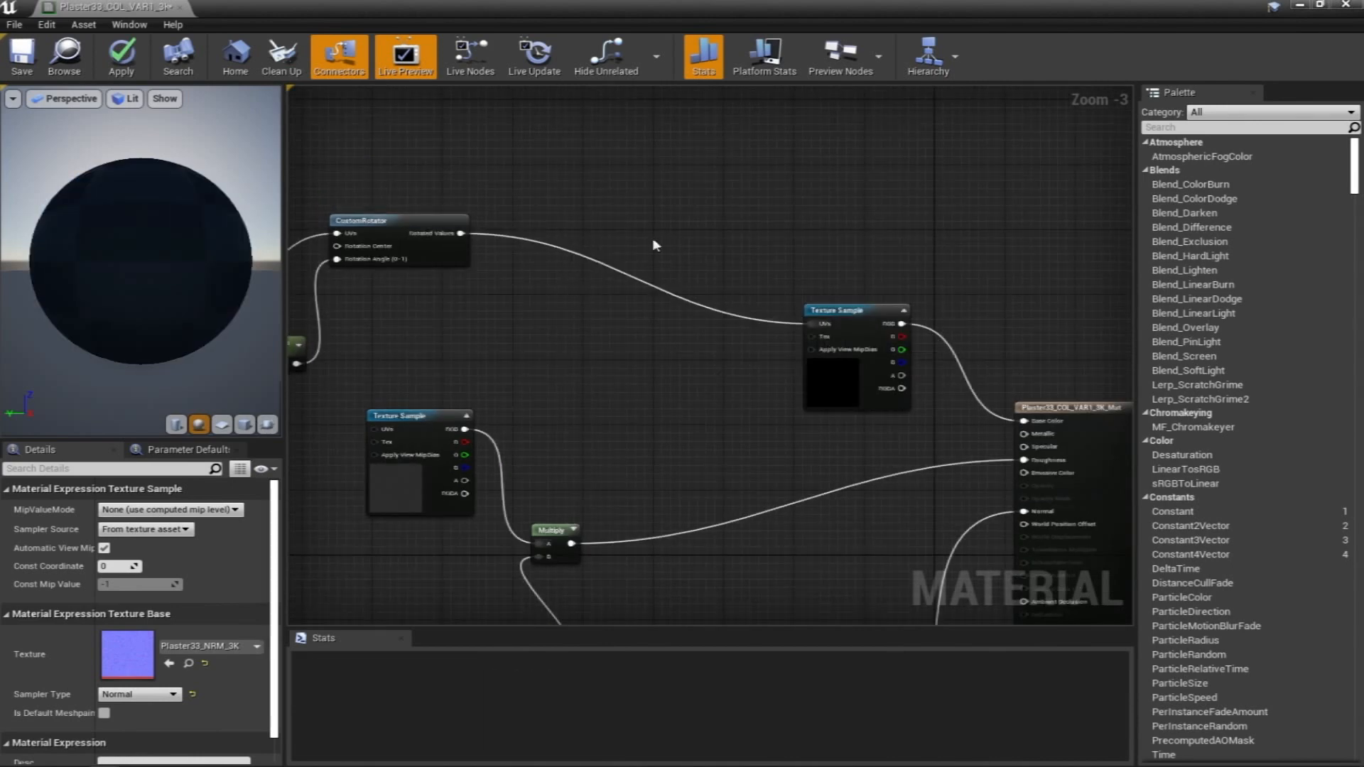
scroll(613, 260, "down", 3)
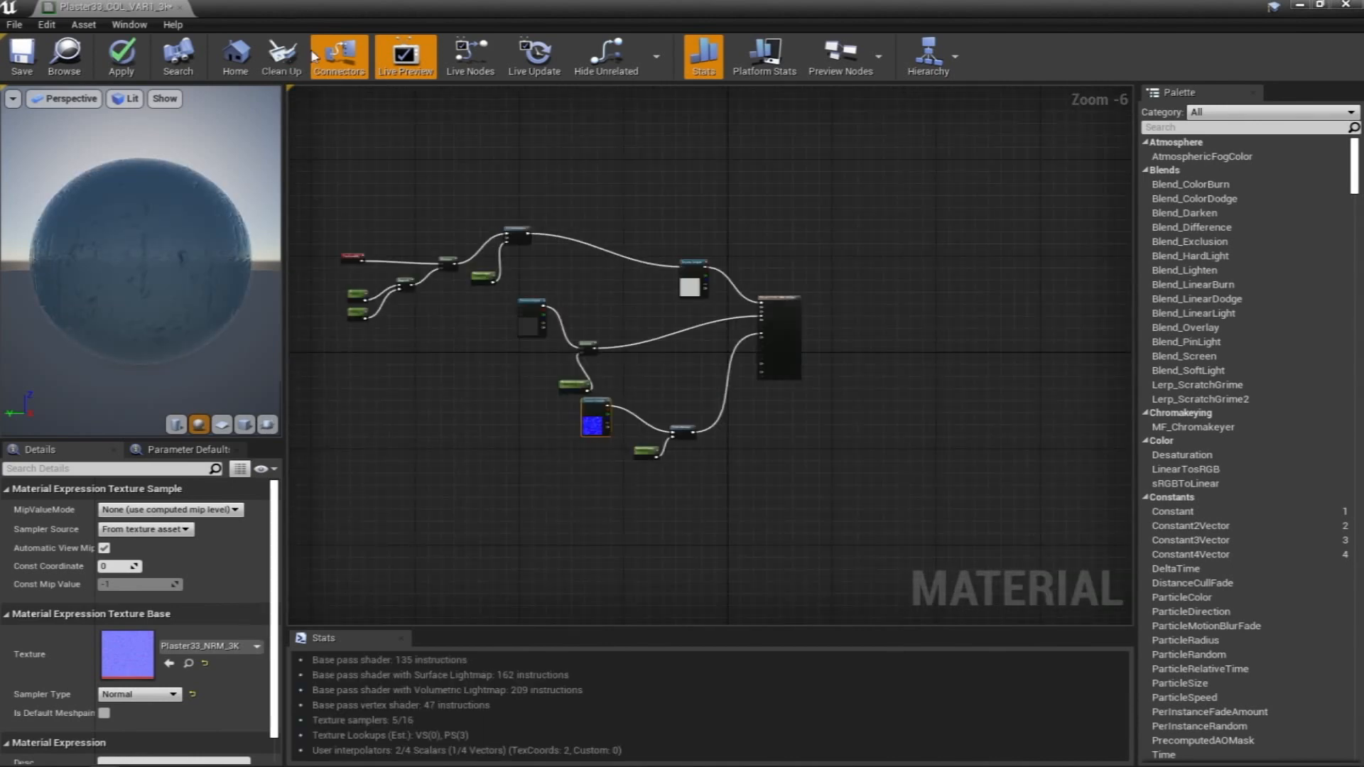
Check the plaster node network and close the material, applying its changes to the original
scroll(563, 392, "up", 3)
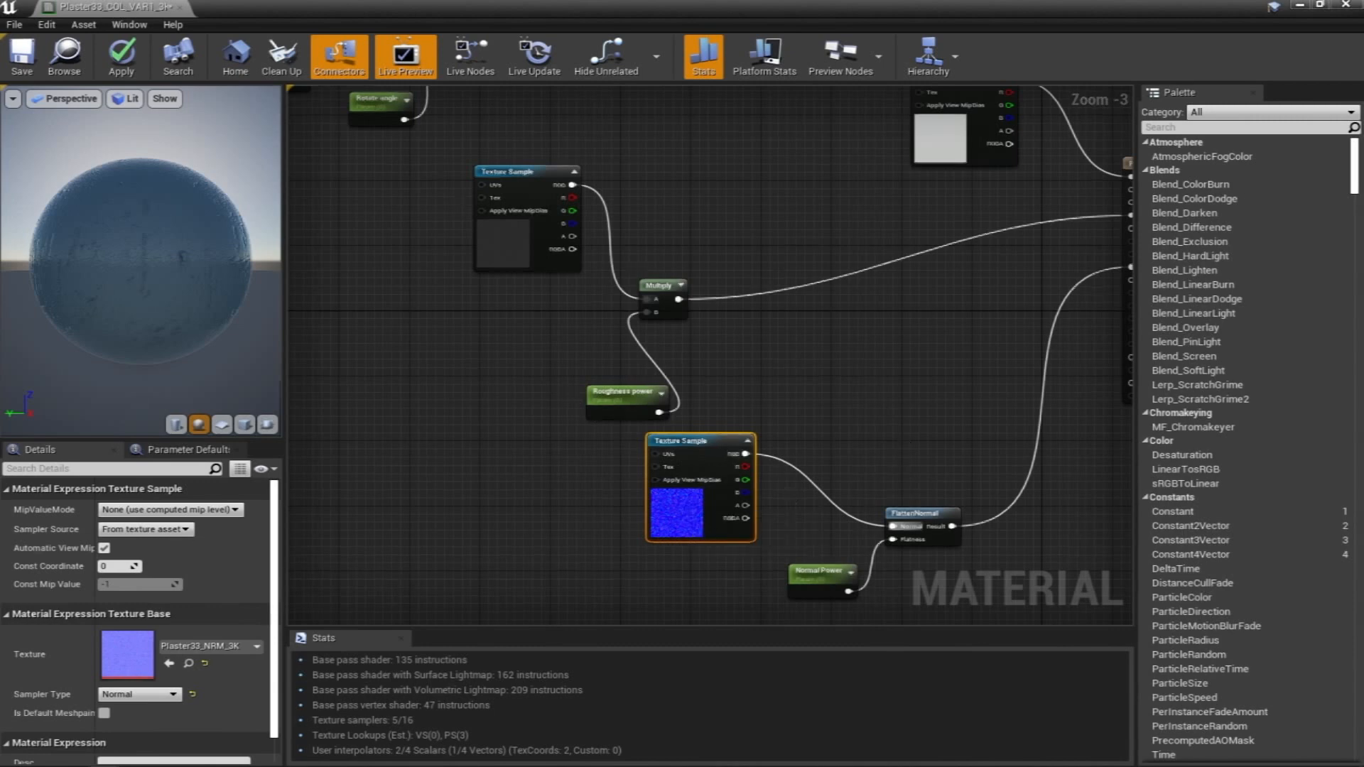
right_click_drag(820, 387, 708, 339)
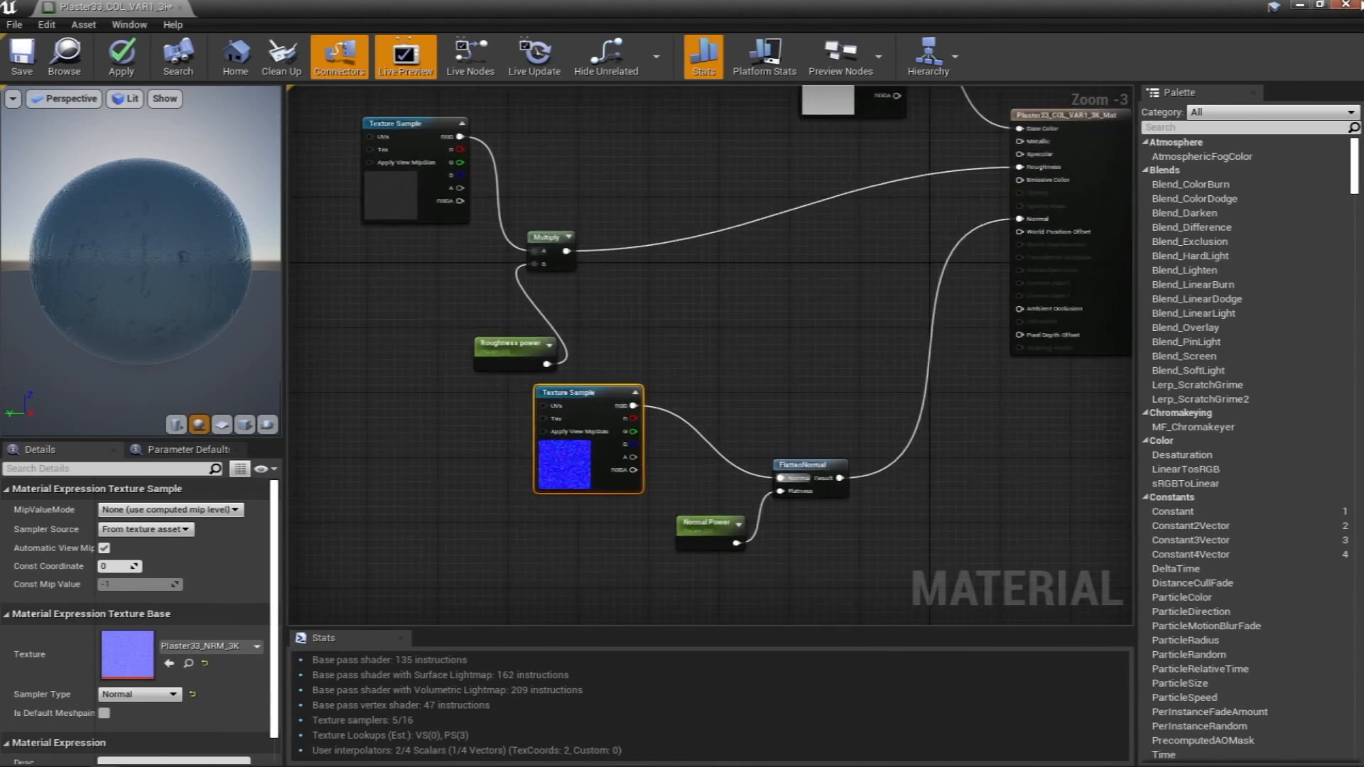
left_click(1356, 4)
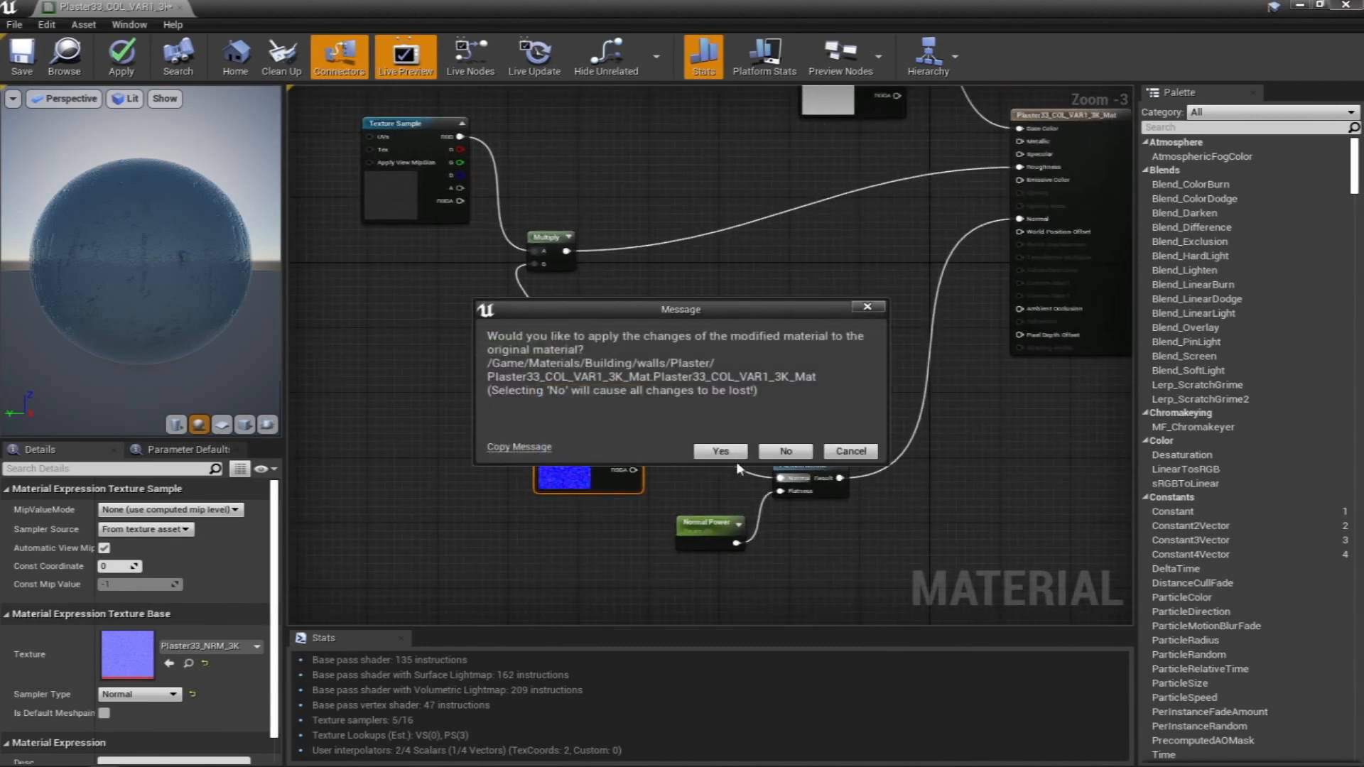
left_click(719, 453)
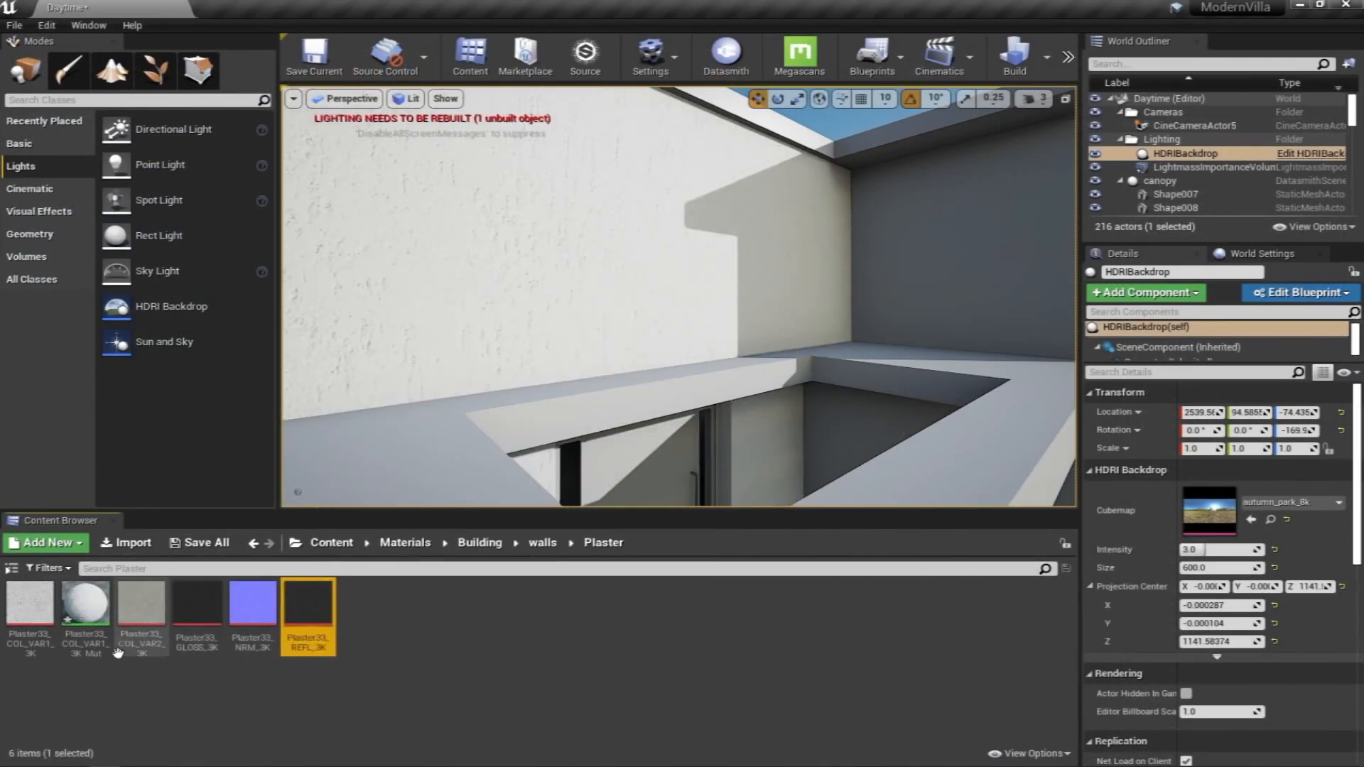
Create a material instance from Plaster33_COL_VAR1_3K_Mat and assign it to the villa's upper wall
right_click(84, 607)
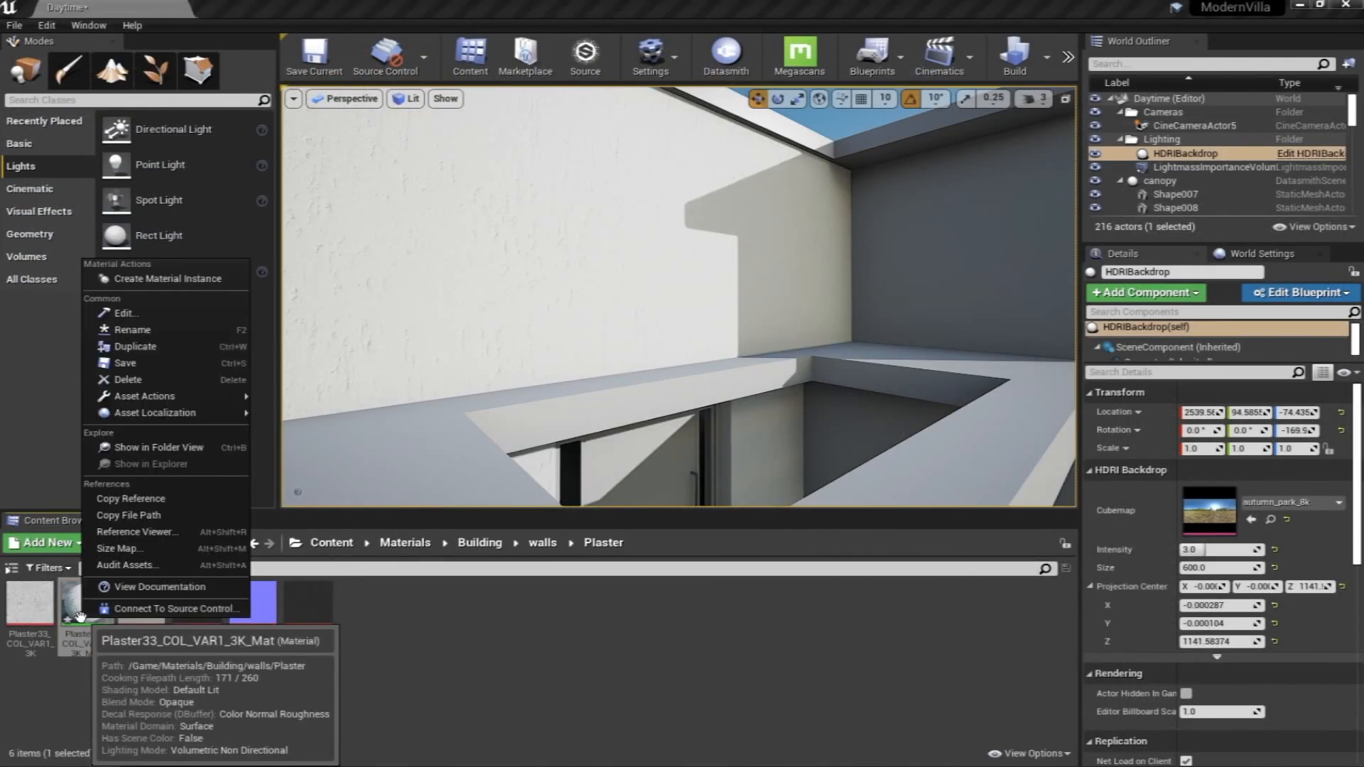
left_click(163, 279)
left_click_drag(135, 624, 453, 330)
Open the plaster instance beside the wall view and enable overrides for Normal Power, Rotate angle, Roughness power, U and V
double_click(163, 609)
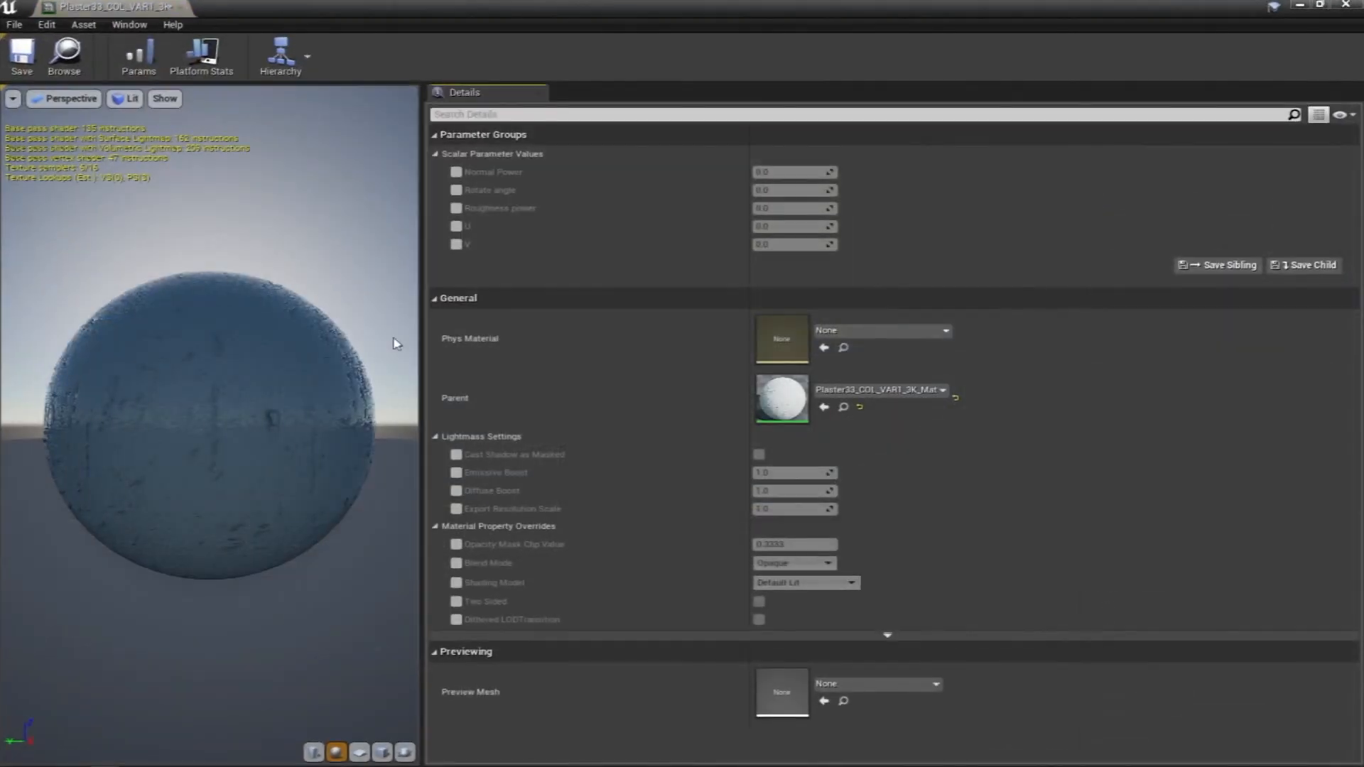
left_click(456, 244)
left_click(456, 226)
left_click(456, 208)
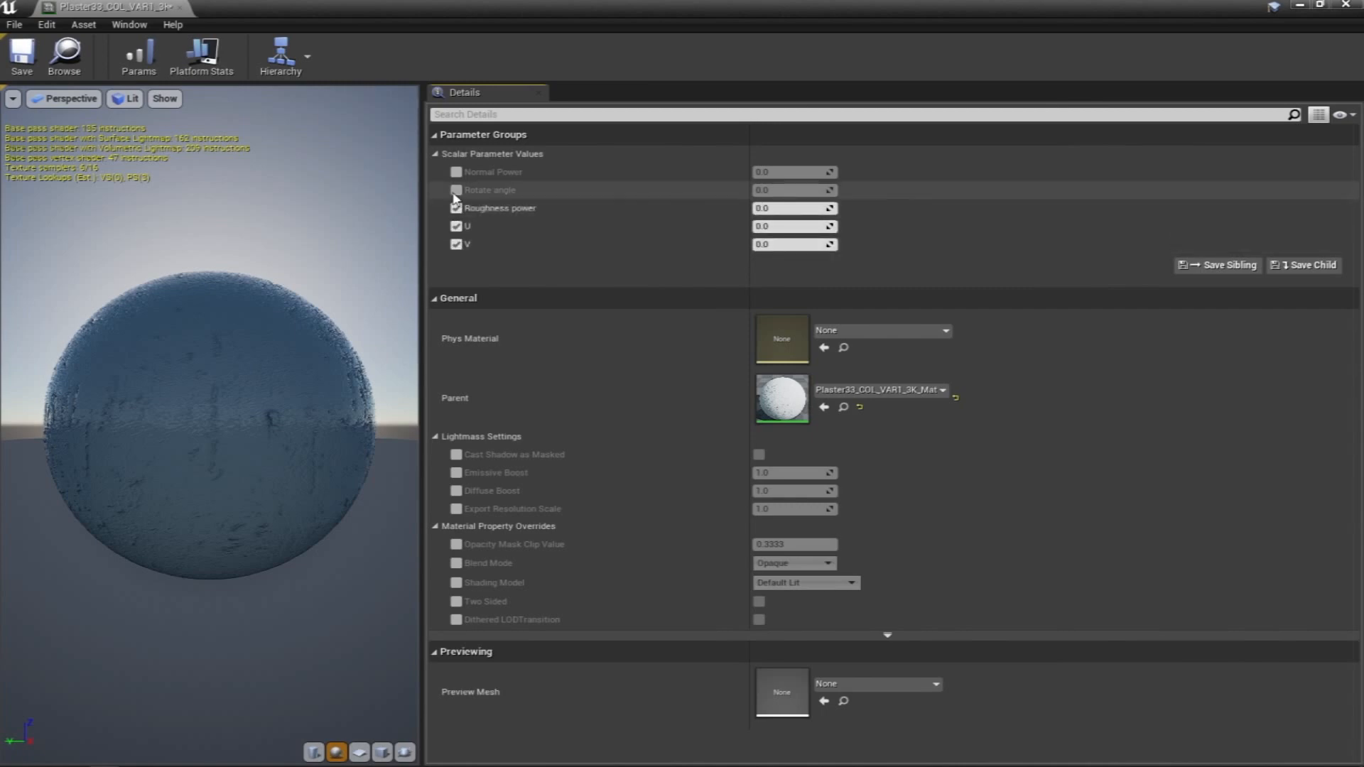
left_click(456, 190)
left_click(456, 172)
left_click_drag(284, 9, 188, 142)
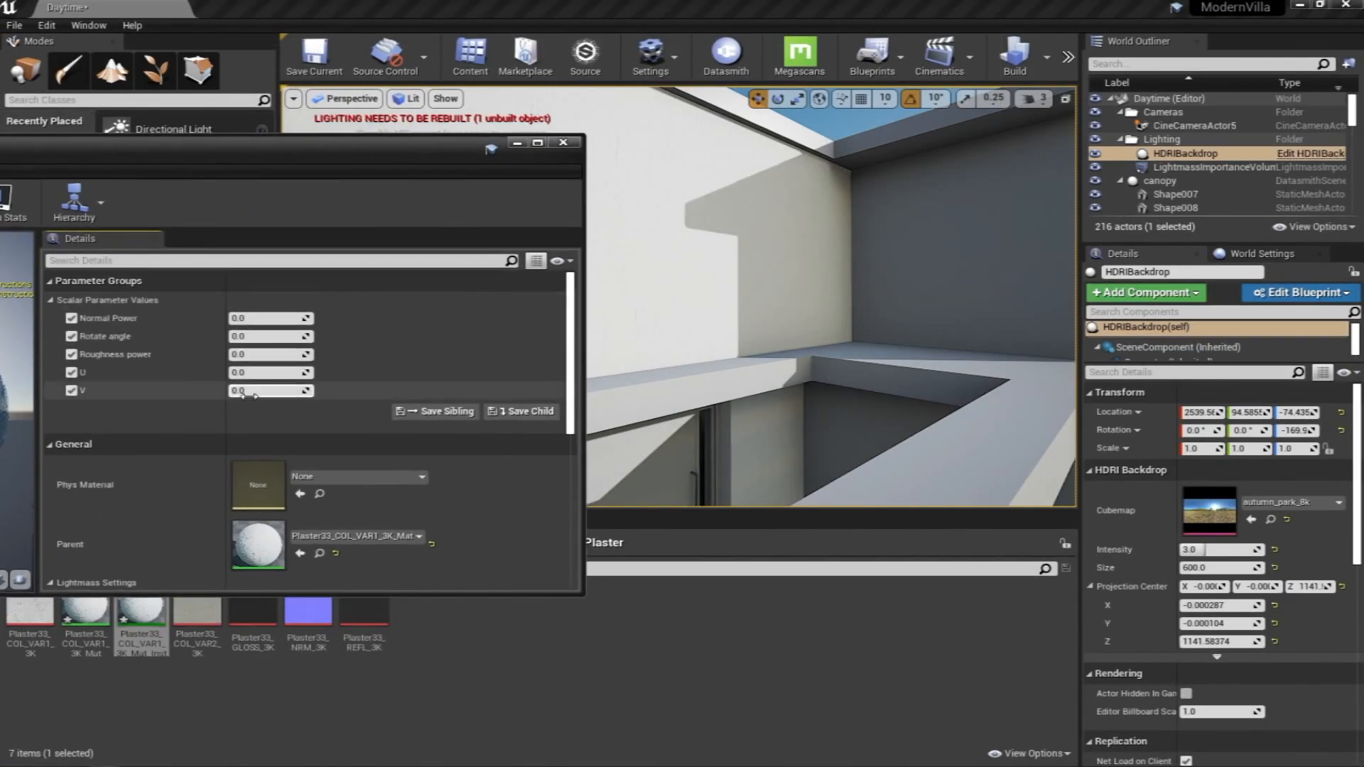
Set the plaster instance's U and V to 1, Normal Power to 2 and Roughness power to 0.6
type("1")
key("Return")
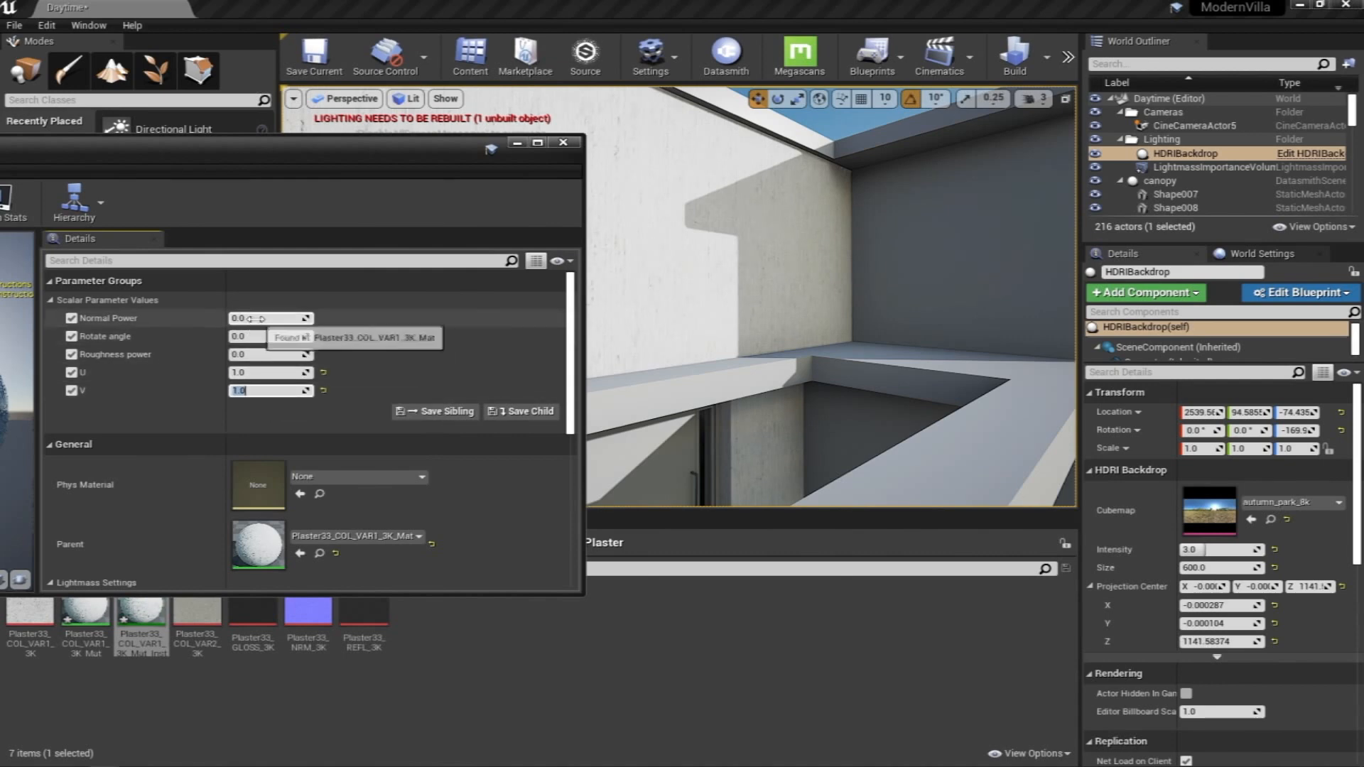
type("2")
key("Return")
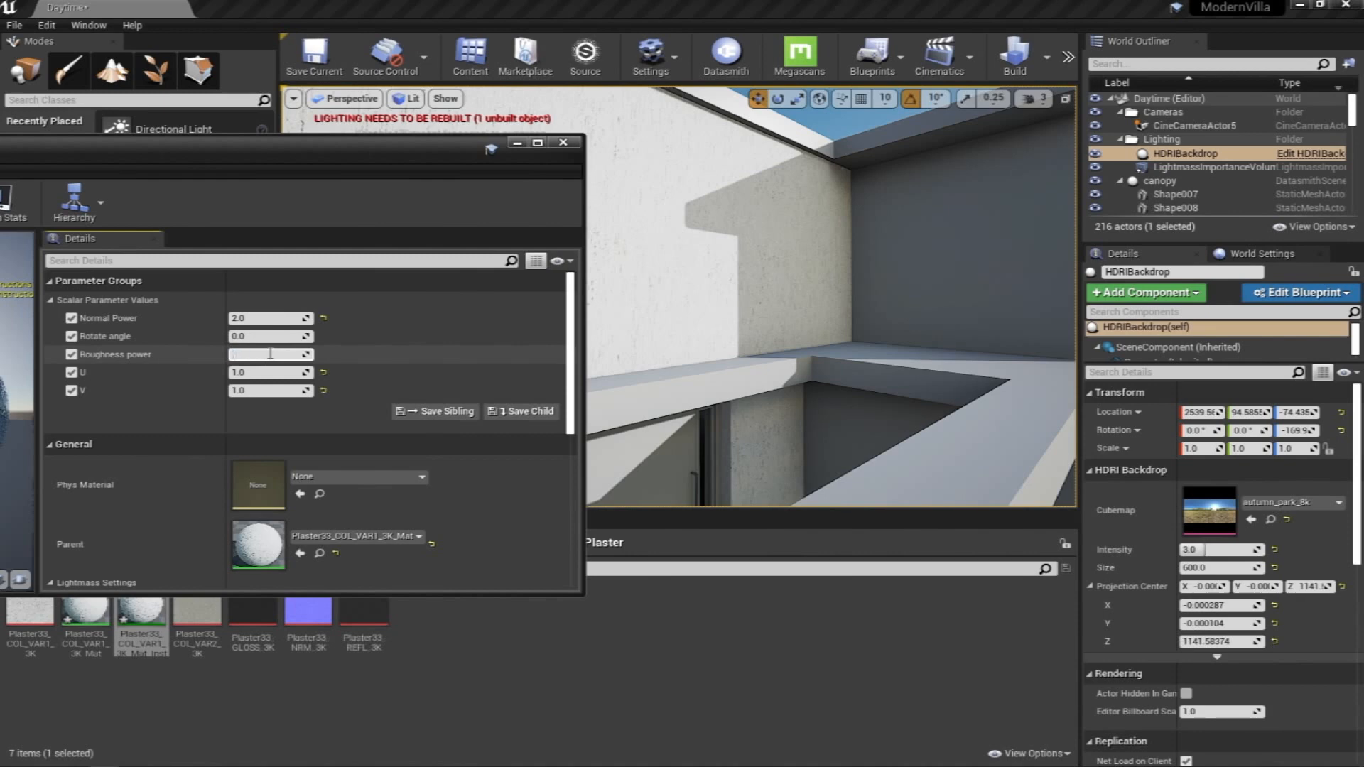
Examine the plaster on the villa's facade walls from several distances and close the plaster instance
right_click_drag(814, 197, 861, 217)
key("s")
key("w")
key("s")
key("w")
key("s")
key("w")
key("s")
key("w")
key("s")
key("w")
key("s")
left_click_drag(372, 148, 703, 216)
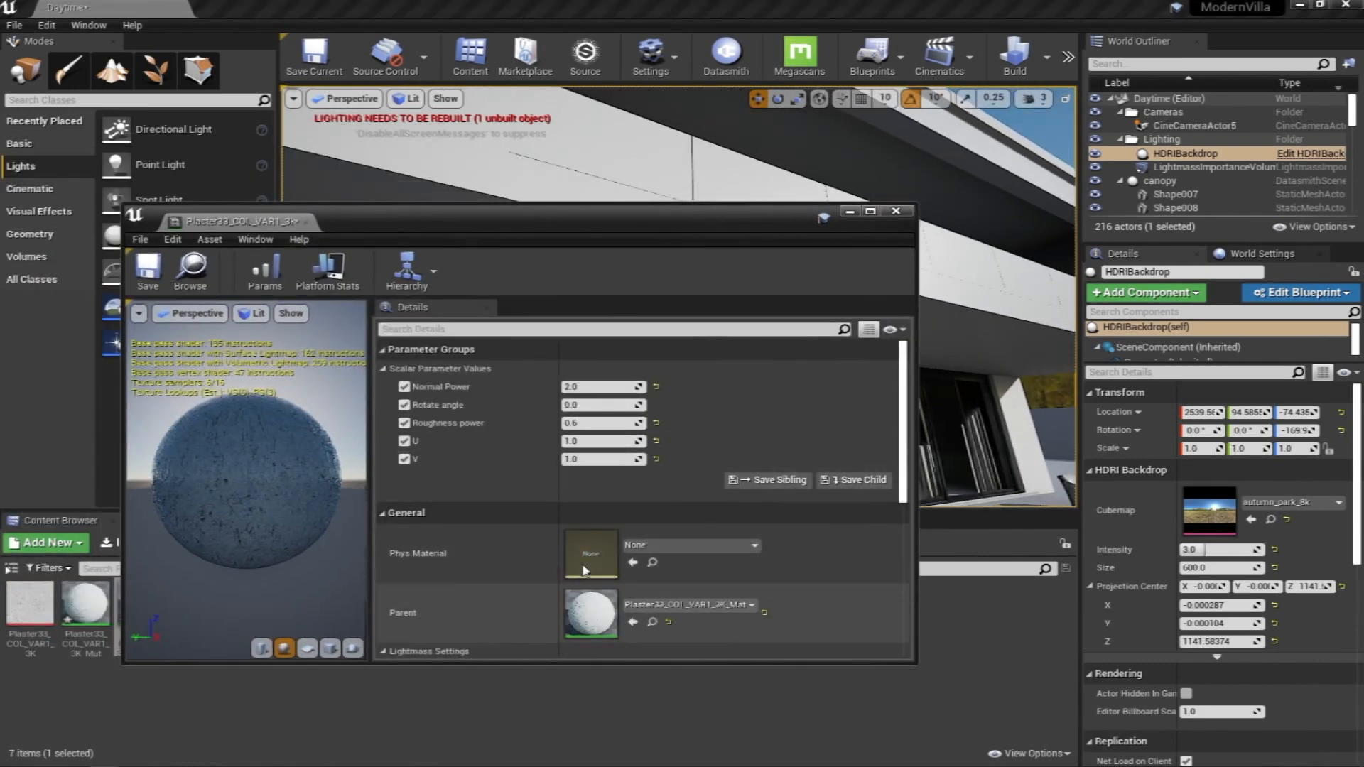
left_click(897, 214)
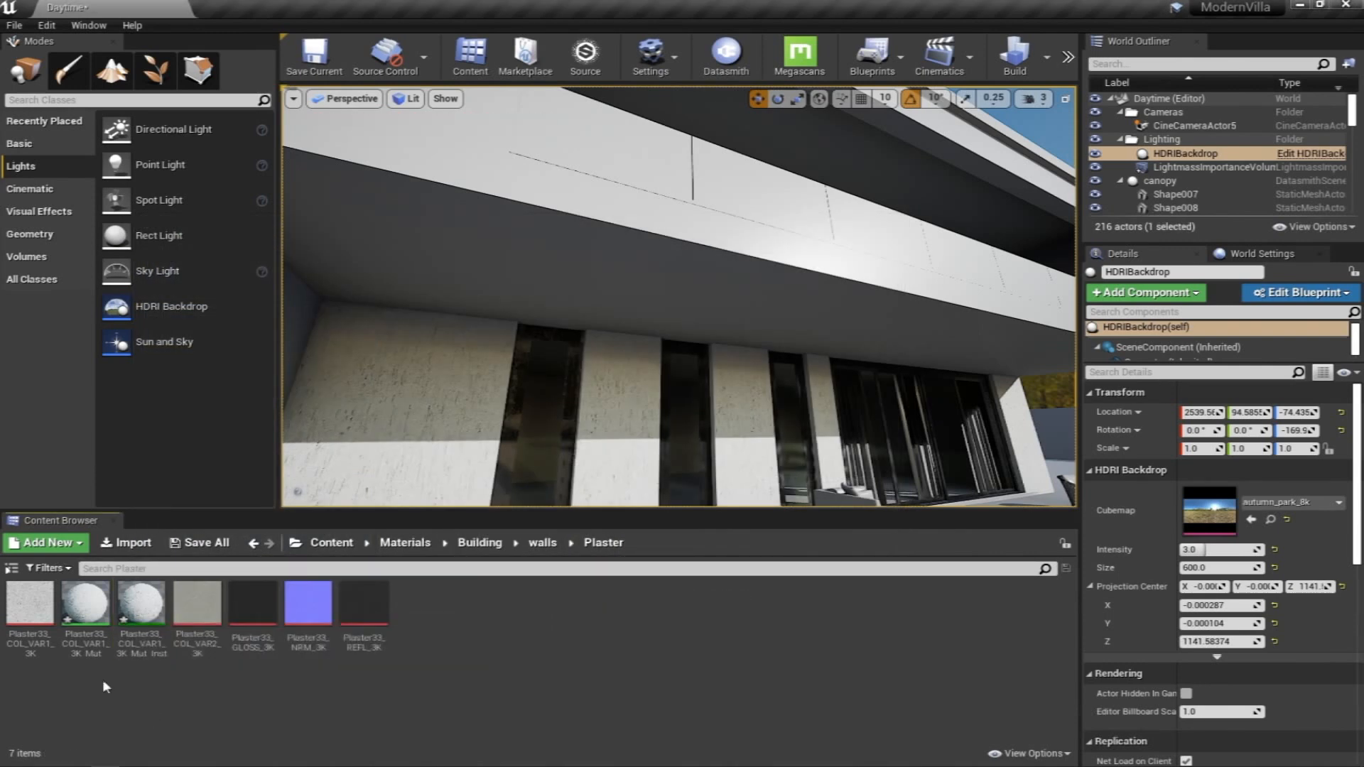
Duplicate the Plaster33_COL_VAR1_3K_Mat material and open the copy's node graph in a maximized window
left_click(87, 629)
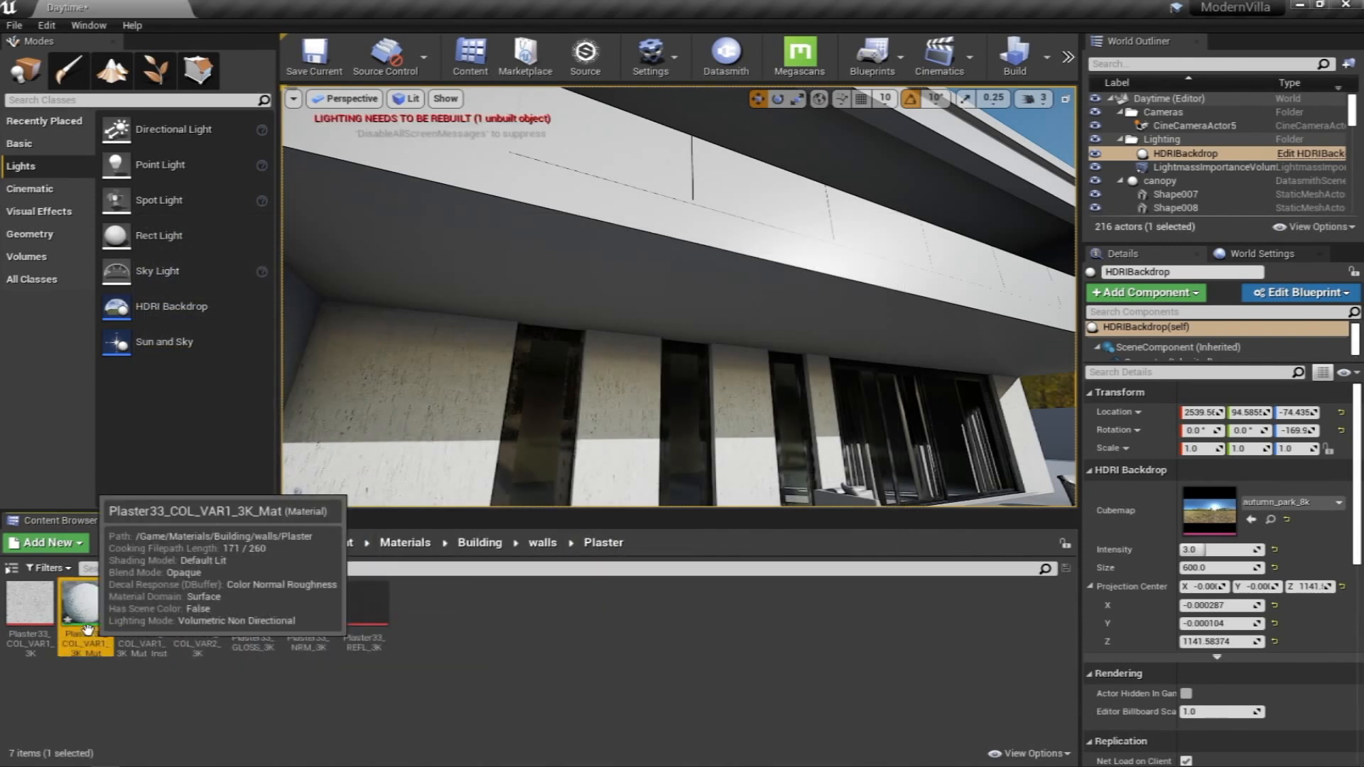
double_click(87, 625)
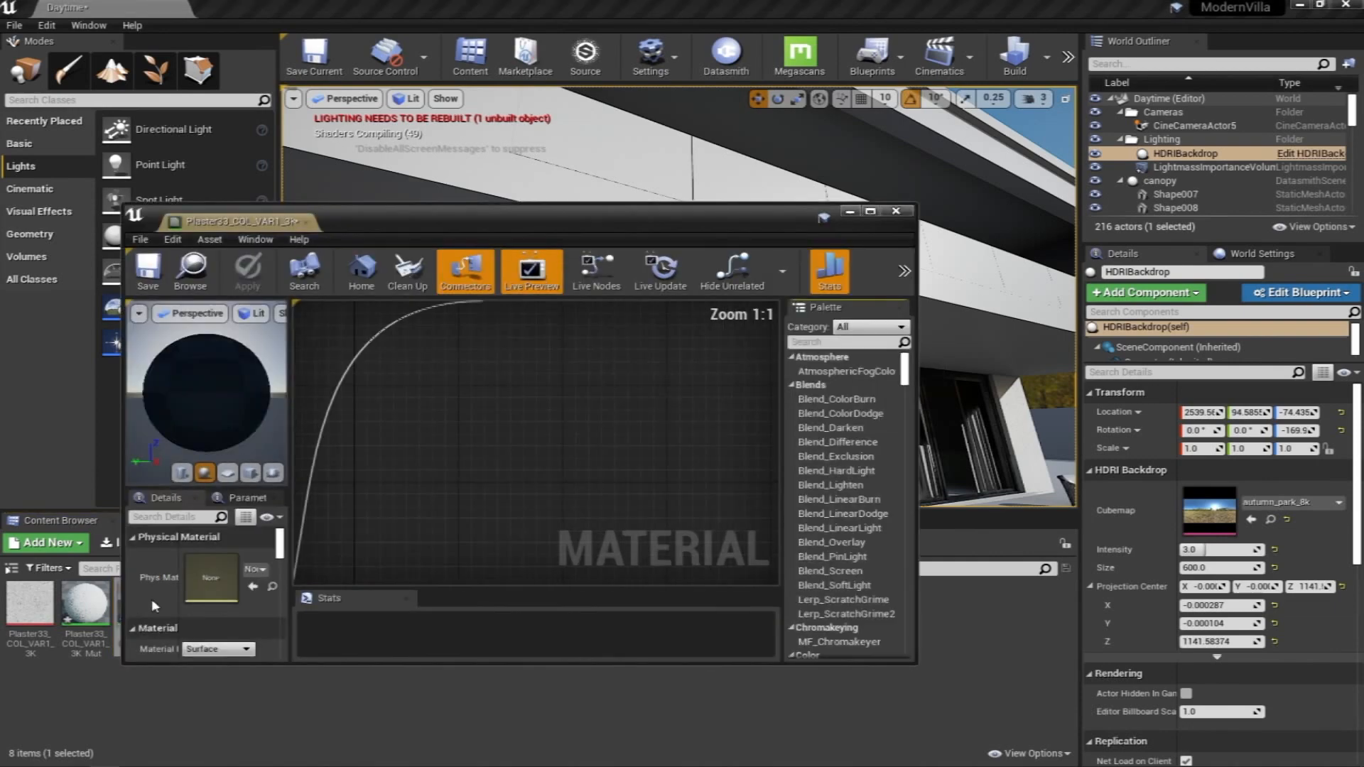
double_click(594, 220)
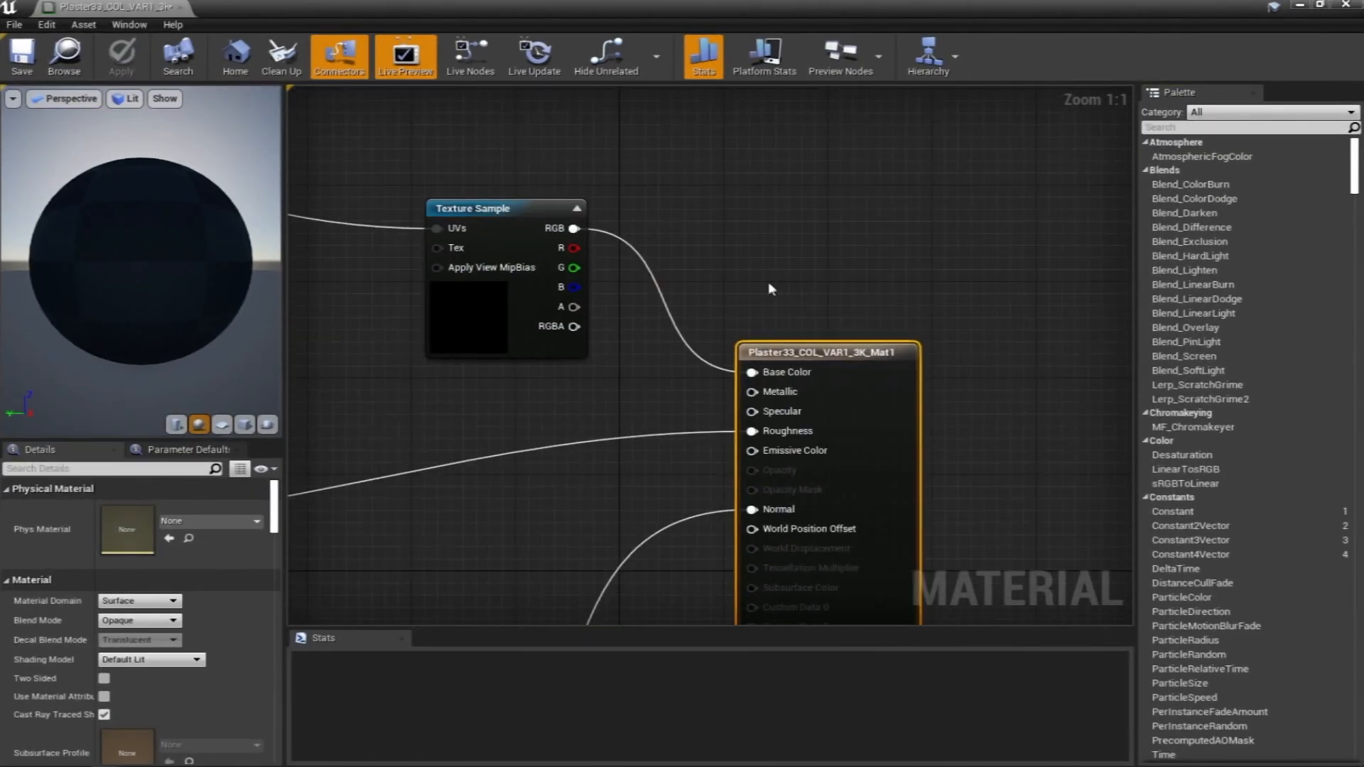
Add a Multiply node between the plaster's colour Texture Sample and the material's output, spacing the nodes apart
scroll(777, 284, "down", 2)
left_click_drag(805, 331, 972, 342)
left_click_drag(555, 225, 435, 143)
left_click(696, 167)
key("m")
left_click(737, 175)
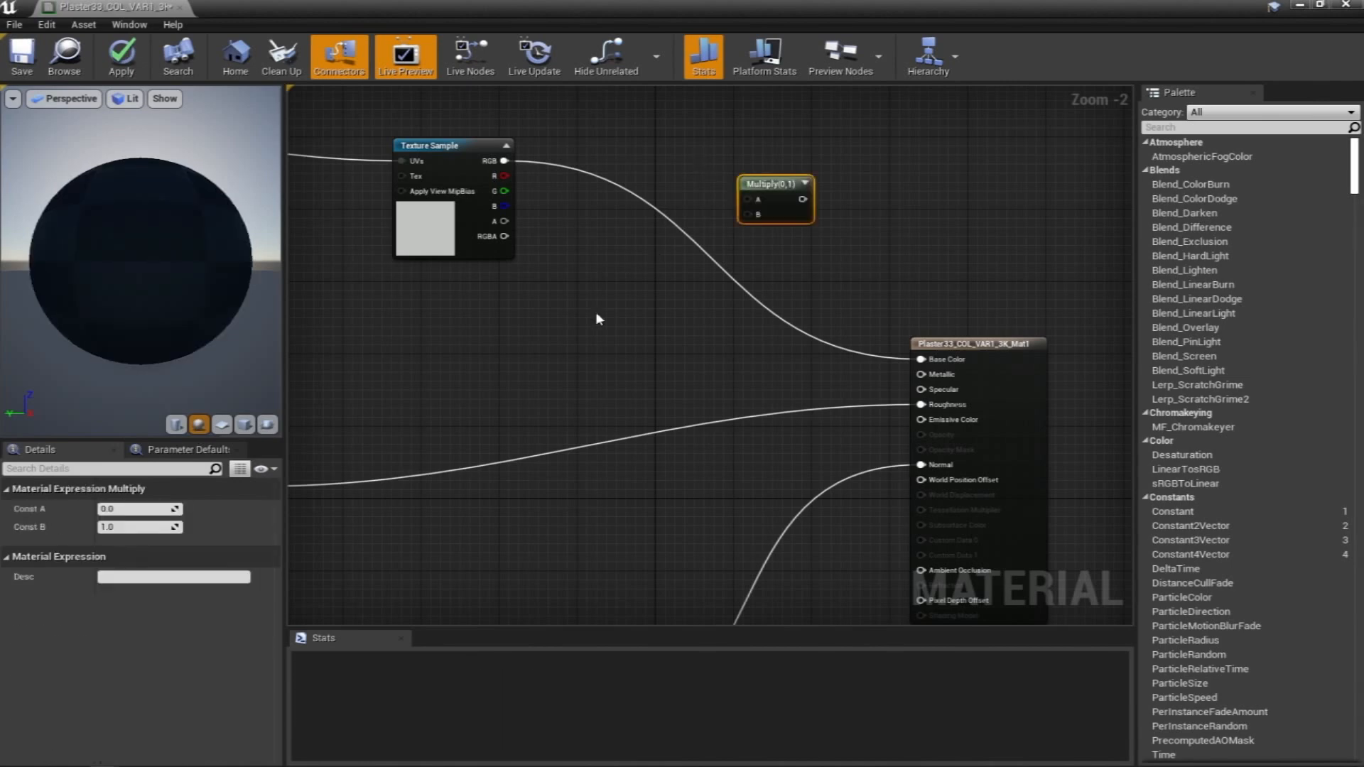
left_click(596, 311)
left_click_drag(462, 167, 424, 113)
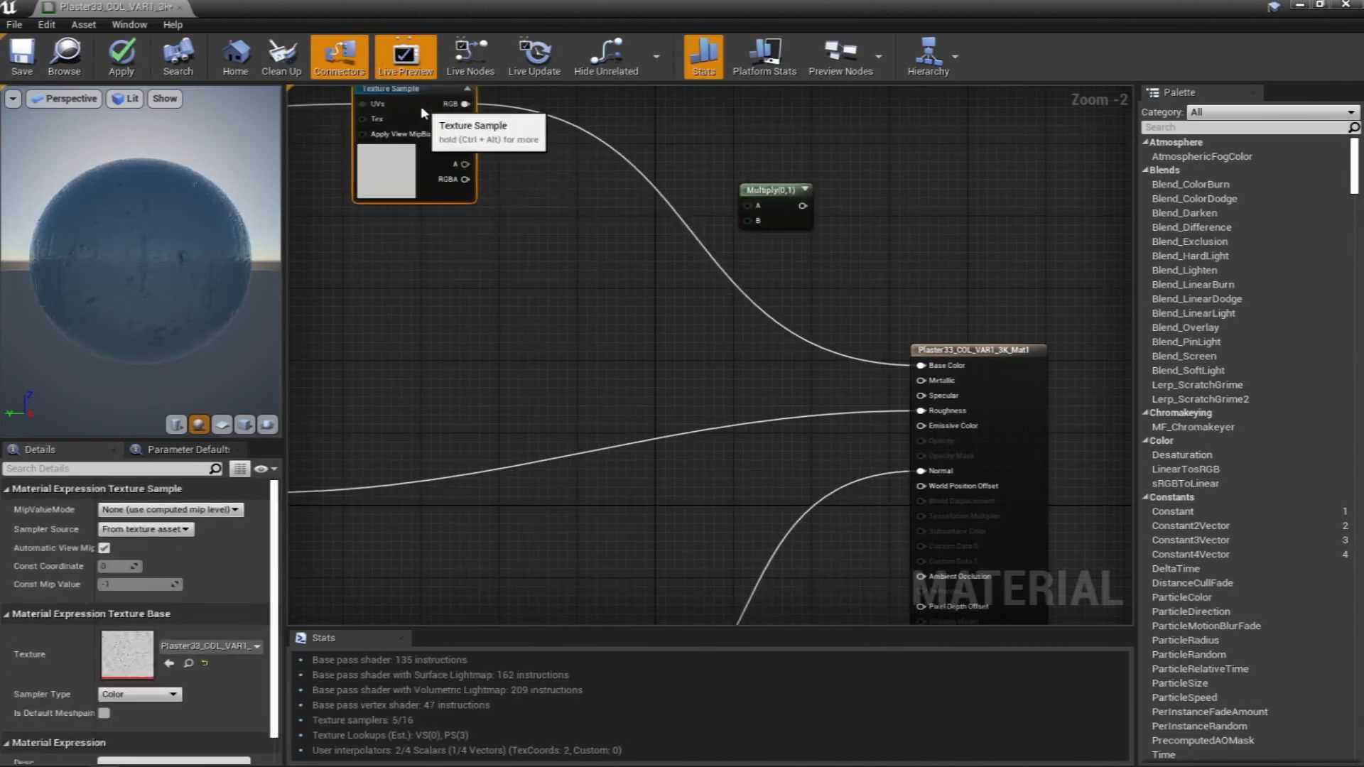
right_click_drag(537, 199, 607, 342)
left_click_drag(840, 333, 875, 277)
right_click_drag(653, 92, 680, 245)
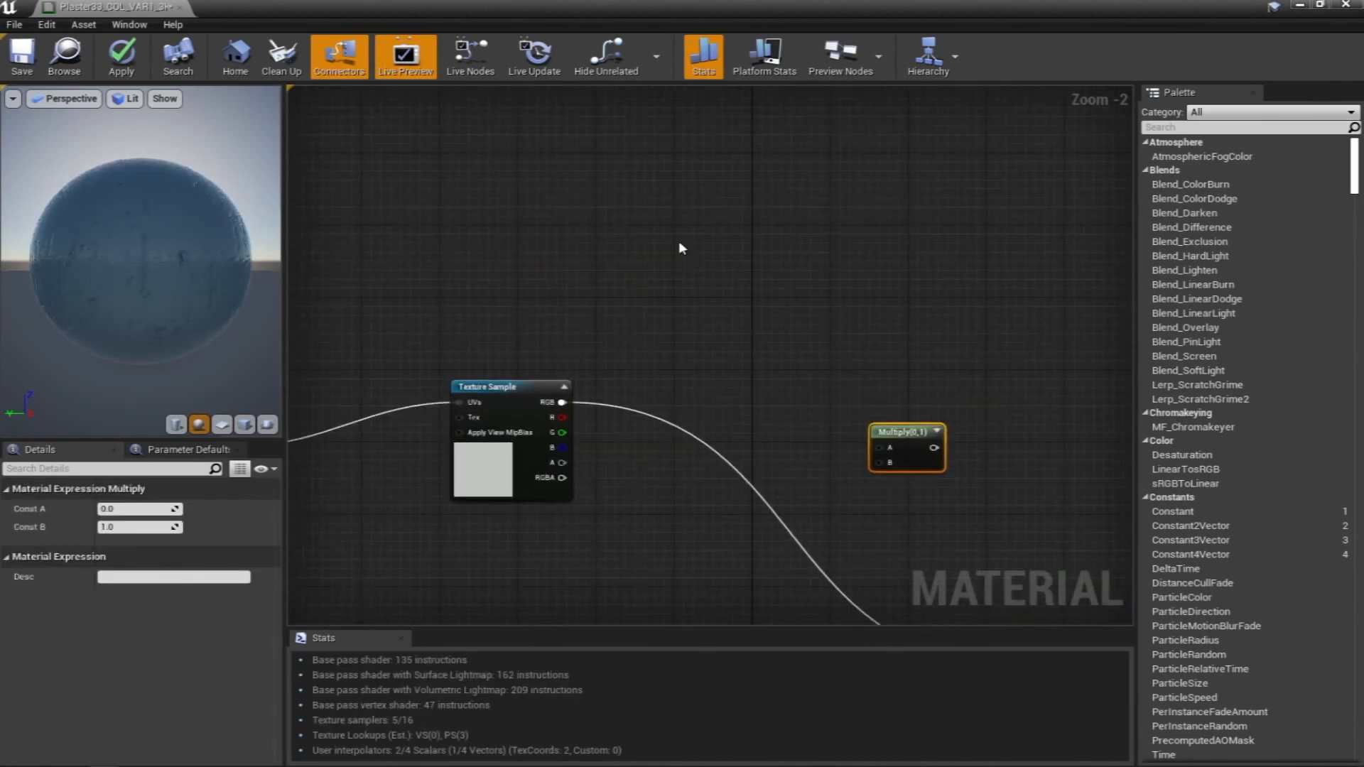
Add a Constant3Vector, multiply it with the colour texture's RGB and feed the result into Base Color
left_click(614, 202)
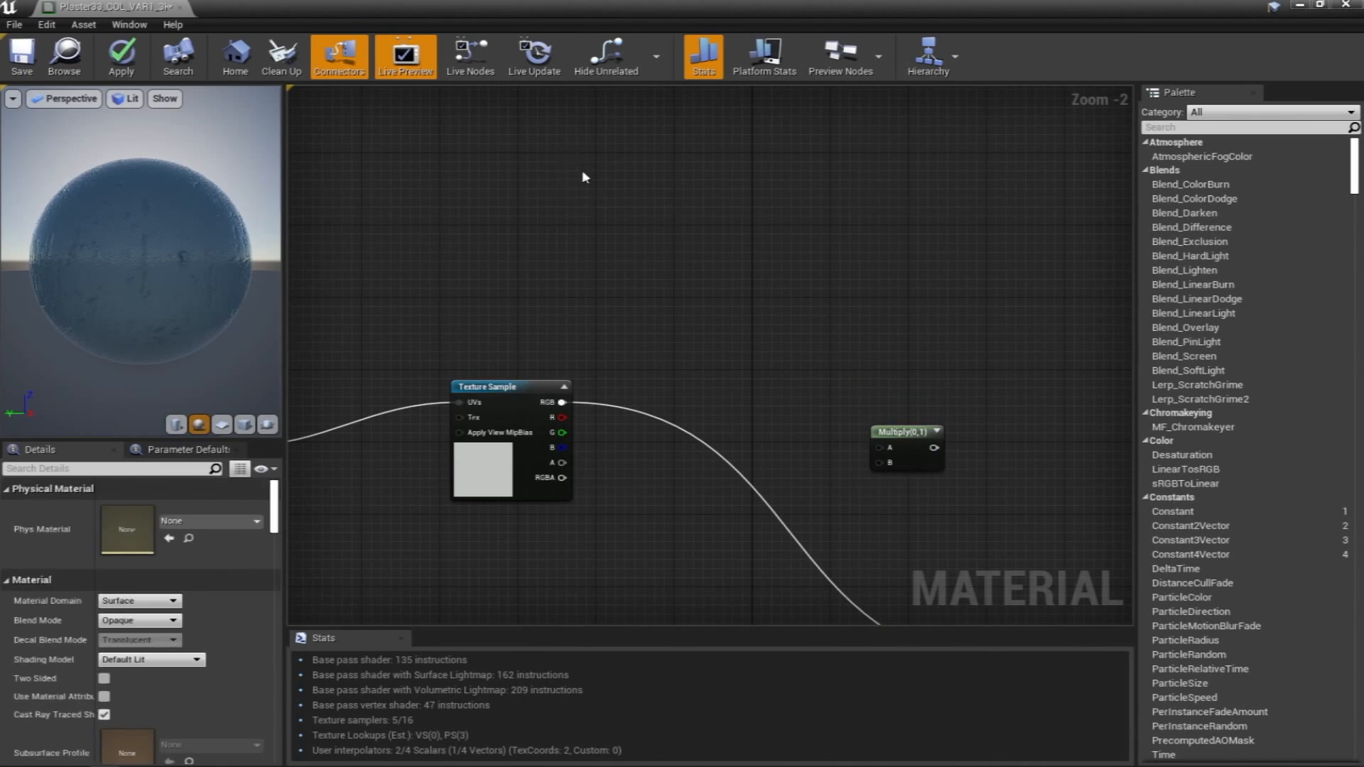
left_click(599, 218)
left_click(672, 318)
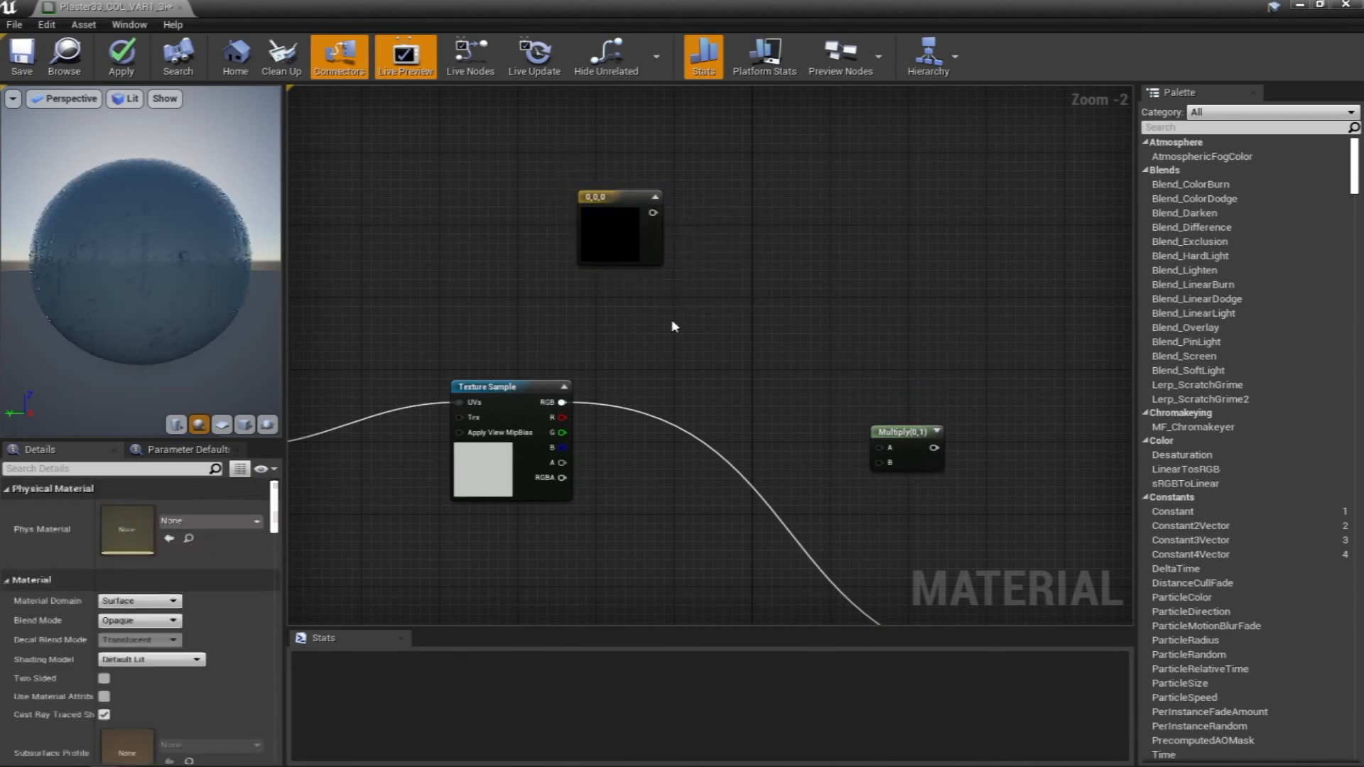
left_click_drag(635, 201, 879, 448)
left_click_drag(561, 402, 879, 462)
right_click_drag(916, 428, 781, 304)
left_click_drag(782, 323, 881, 539)
Convert the Constant3Vector to a parameter named "wall color"
right_click_drag(453, 107, 685, 246)
right_click(688, 250)
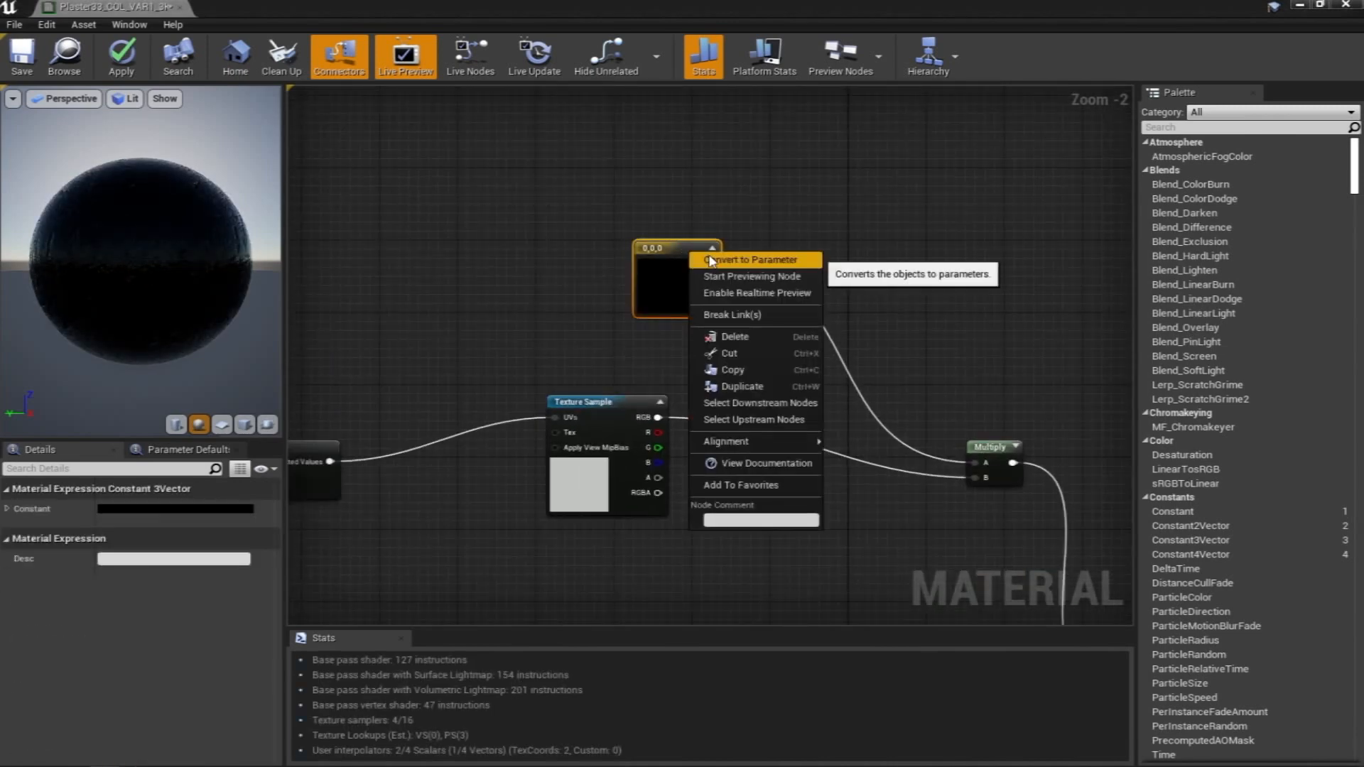
left_click(742, 257)
type("wa")
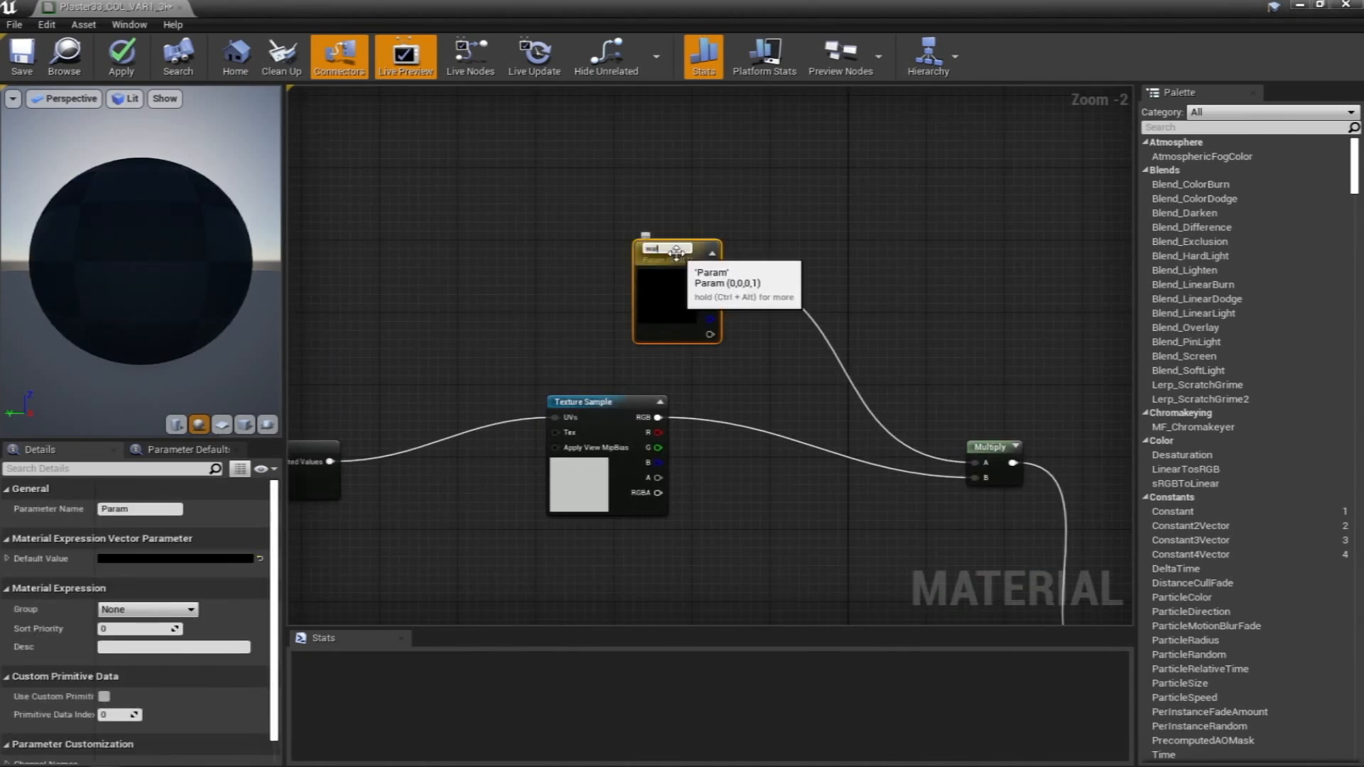
type("ll")
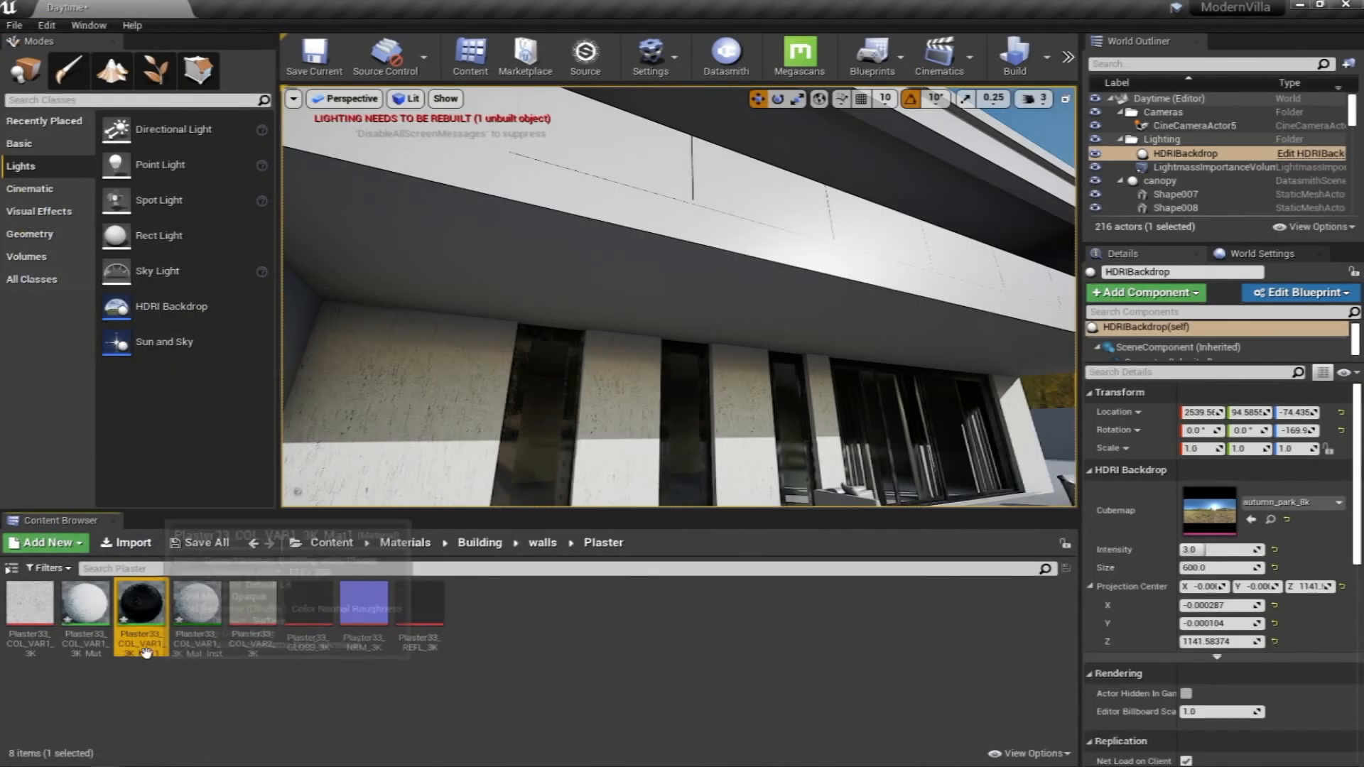
Create a material instance from Plaster33_COL_VAR1_3K_Mat1, assign it to the villa's upper wall and open the instance
right_click(139, 630)
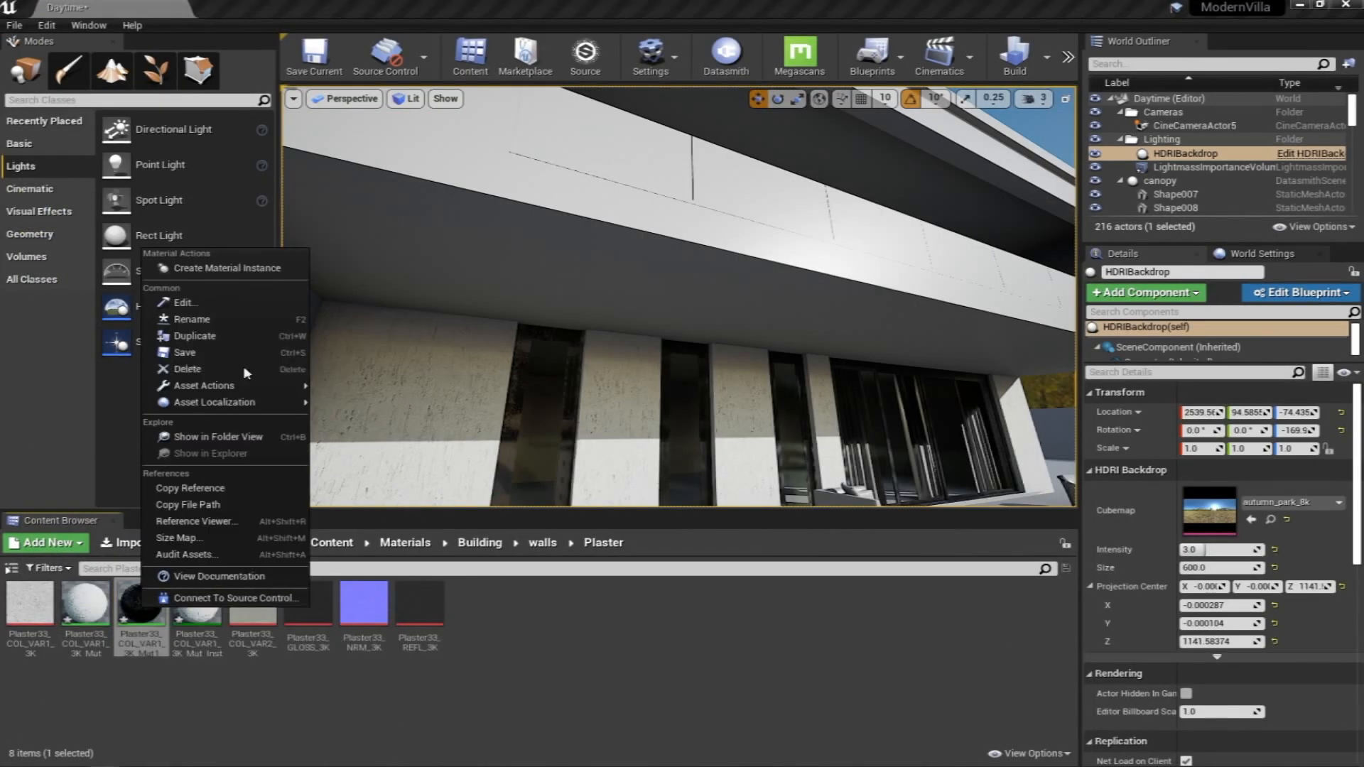
left_click(237, 275)
key("Return")
left_click_drag(196, 603, 489, 214)
right_click_drag(487, 215, 590, 232)
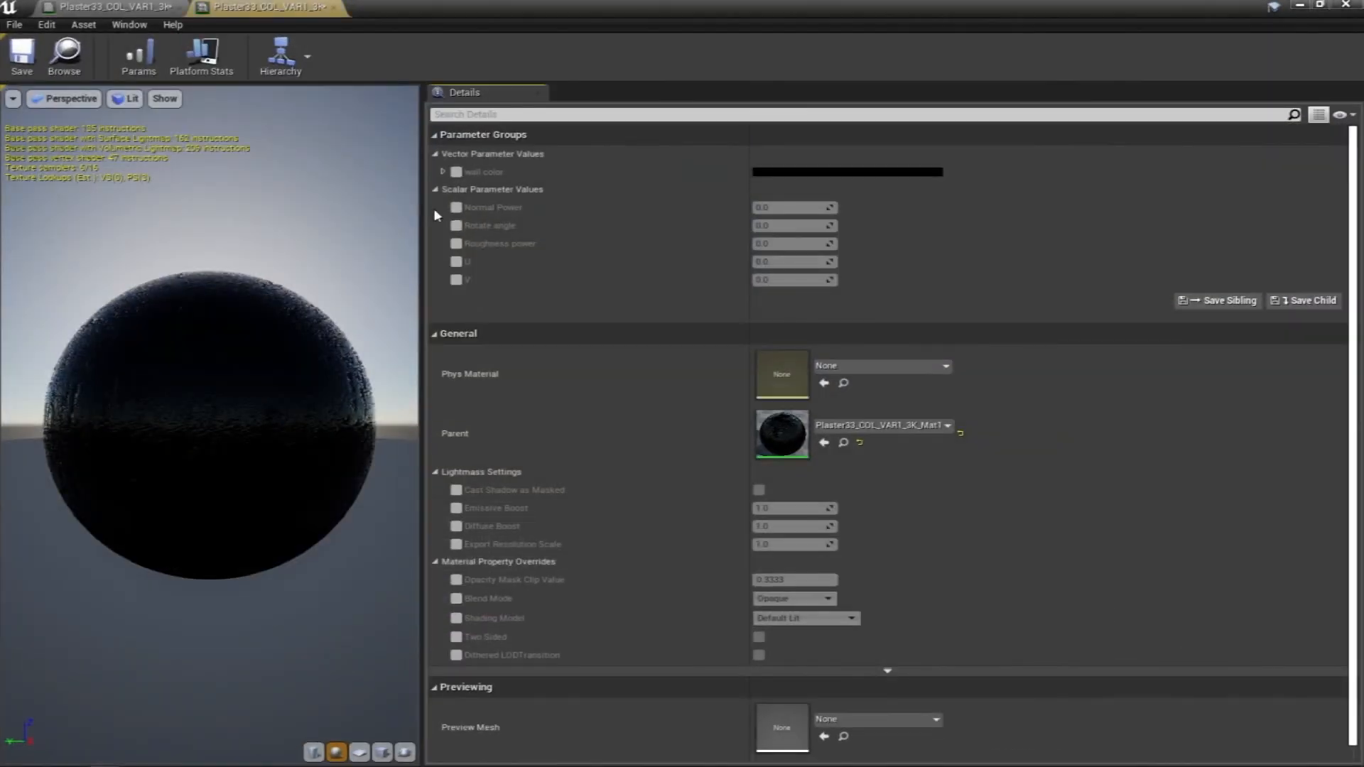
Enable overrides for wall color, Normal Power, Rotate angle, Roughness power, U and V in the coloured plaster instance
left_click(456, 207)
left_click(456, 226)
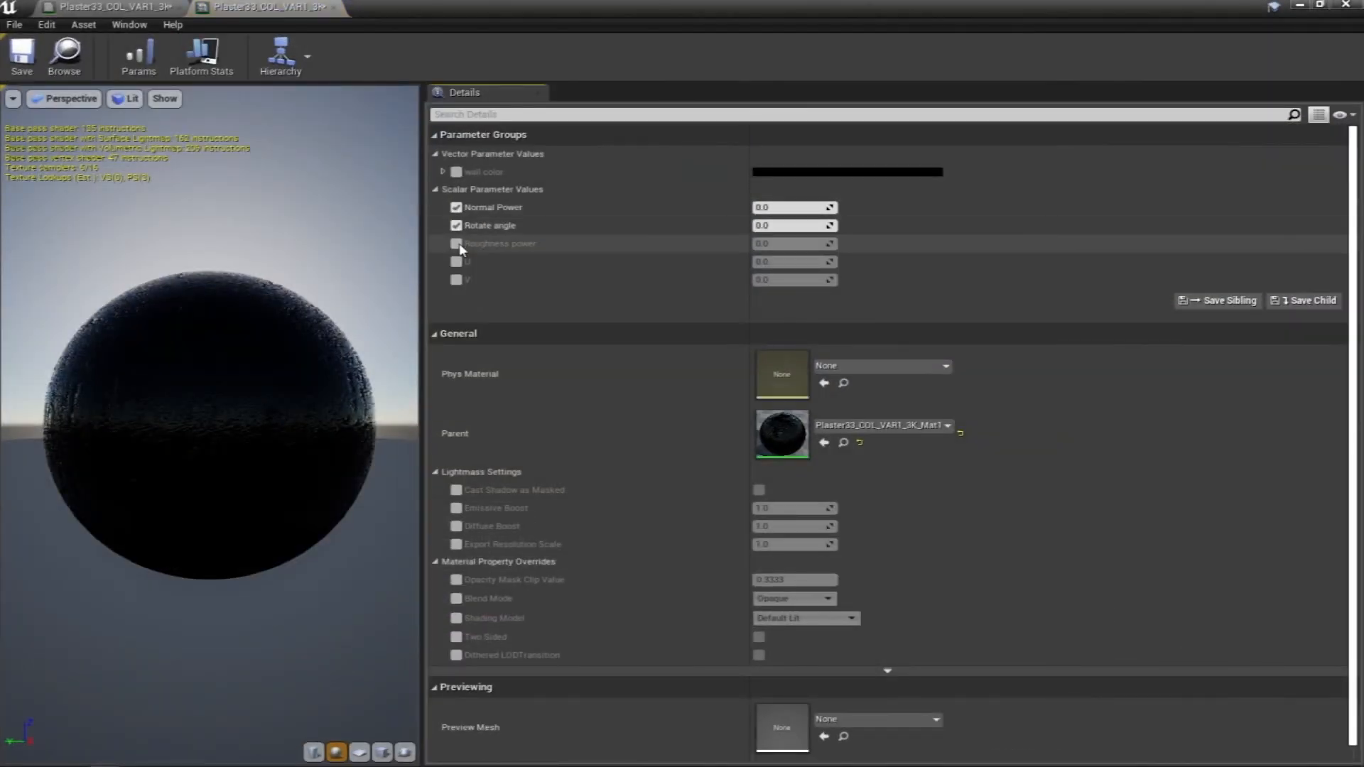
left_click(456, 244)
left_click(456, 262)
left_click(456, 279)
left_click(456, 172)
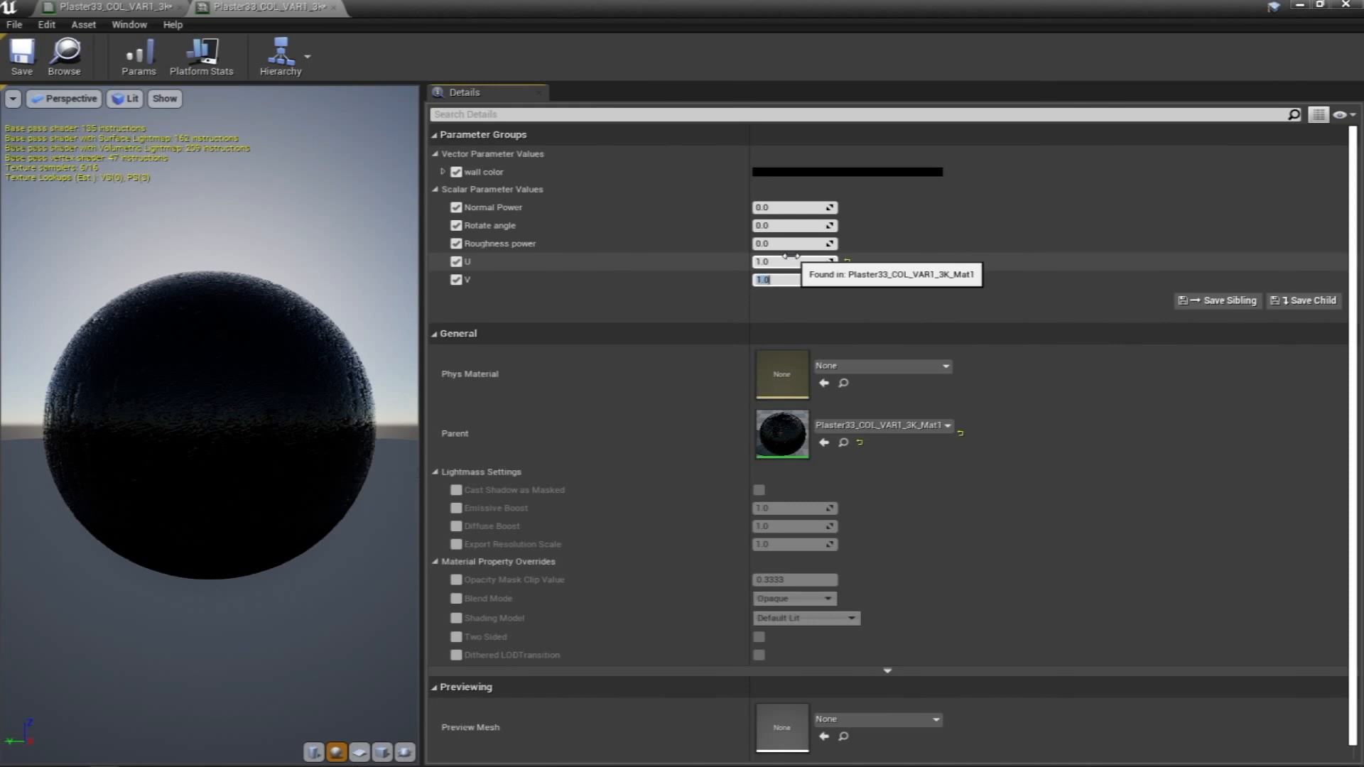
Set the coloured plaster instance's U and V to 1, Normal Power to 2 and Roughness power to 15
type("2")
key("Return")
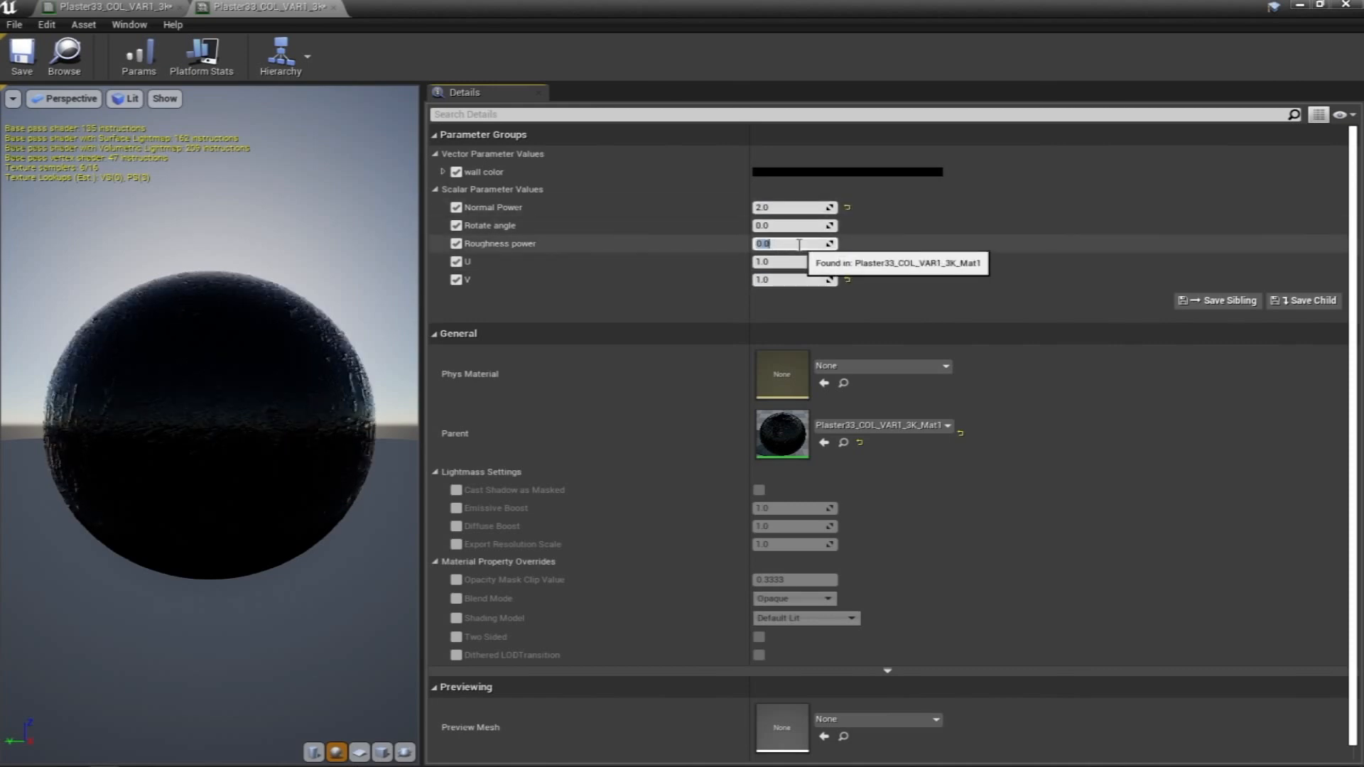
key("Return")
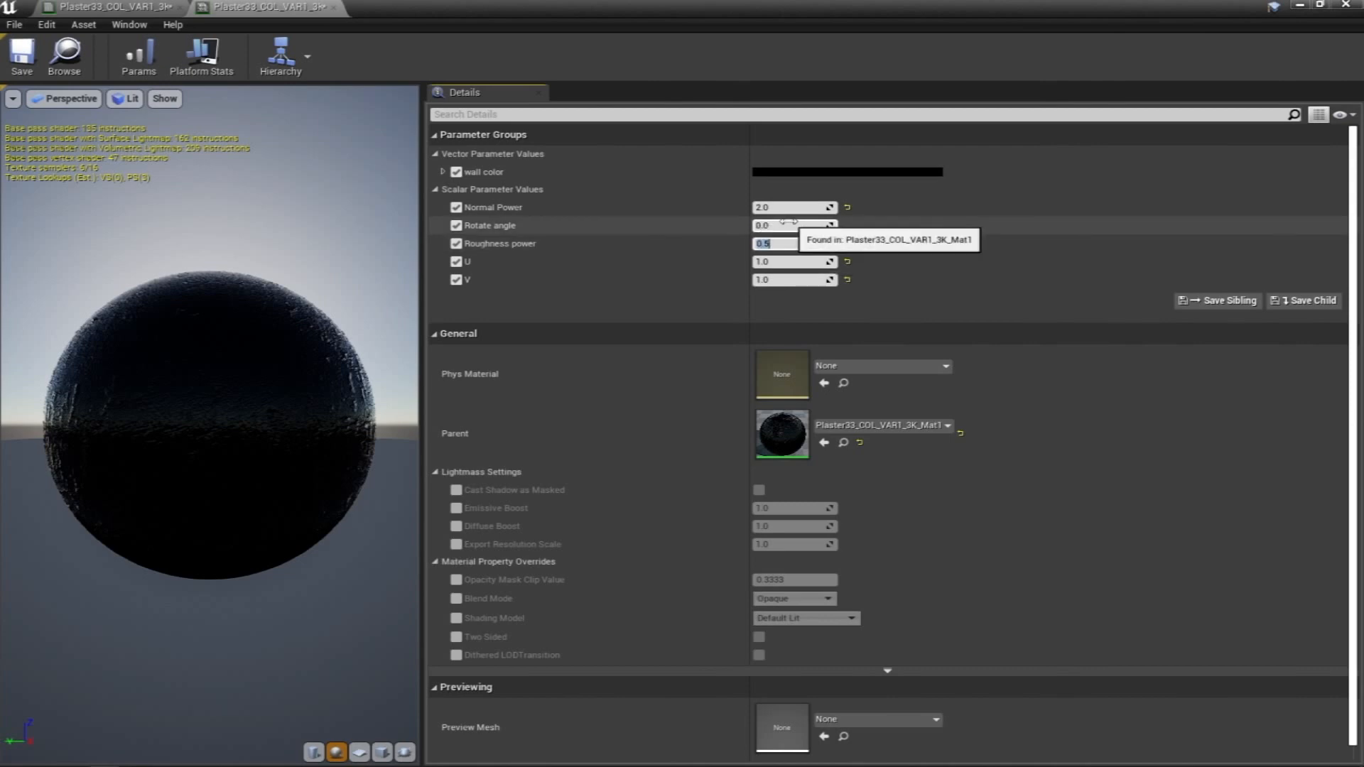
type("15")
key("Return")
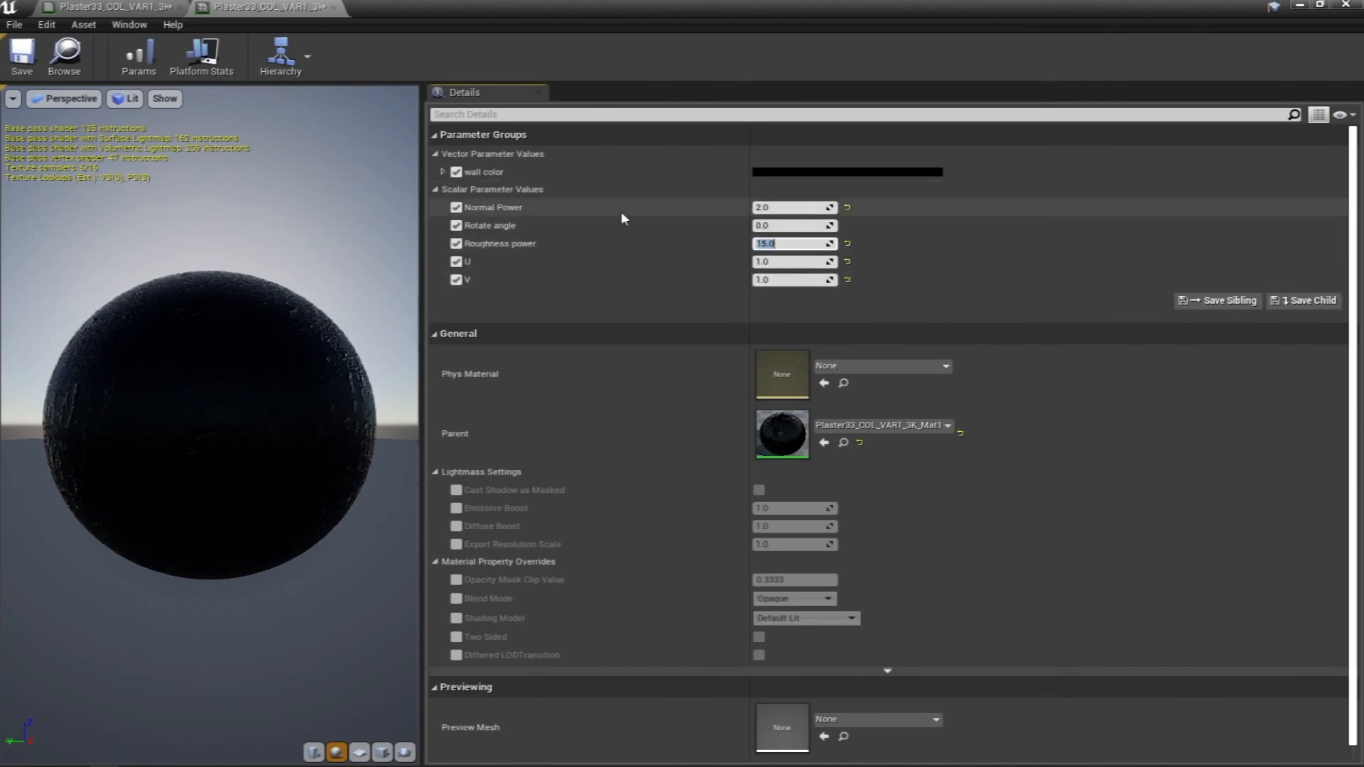
Place the instance window beside the wall view and set wall color to a dark grey with RGB values of 0.083333
left_click(703, 46)
left_click_drag(655, 4, 172, 224)
left_click(267, 405)
left_click(502, 509)
left_click_drag(501, 509, 517, 554)
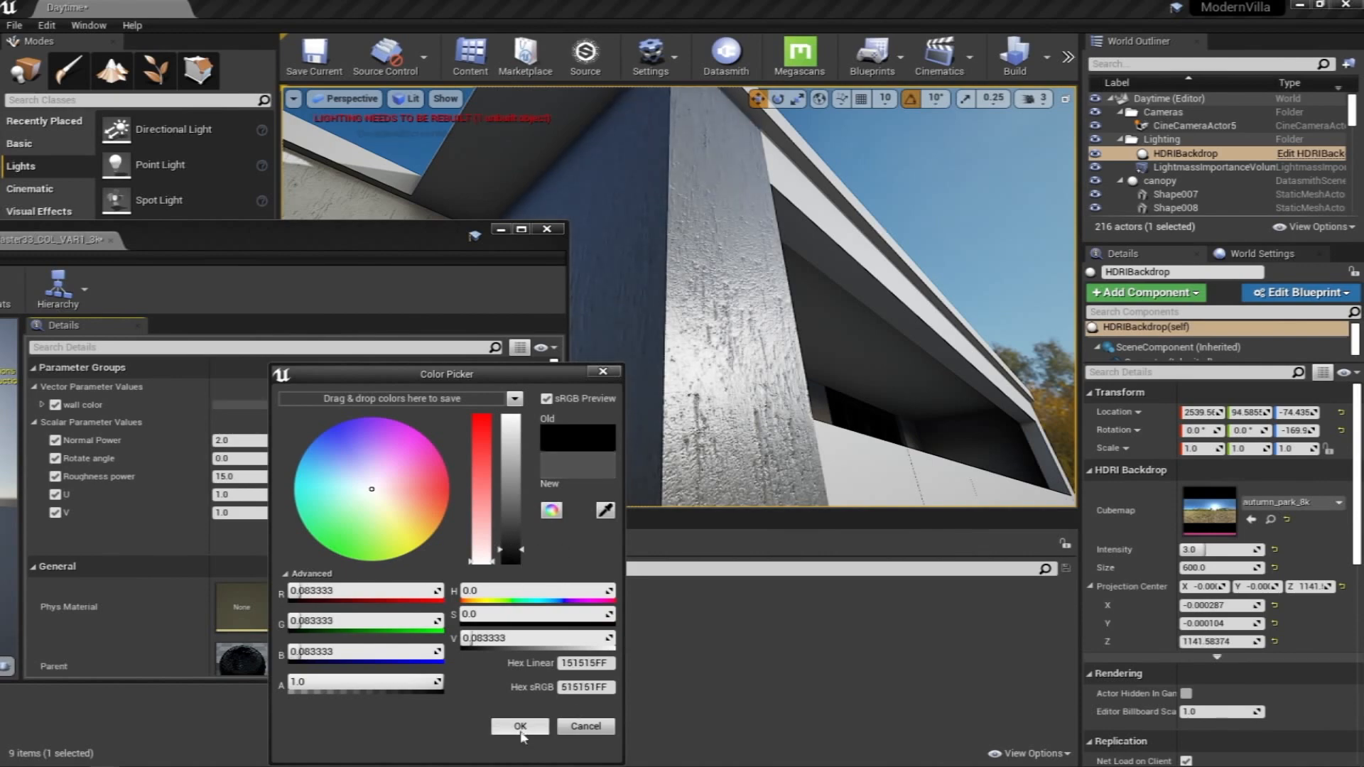
left_click(520, 726)
Close the instance, assign the dark plaster to another section of the upper wall and inspect it beside the light plaster
left_click(546, 229)
right_click_drag(556, 271, 639, 273)
left_click_drag(197, 610, 716, 429)
right_click_drag(706, 356, 620, 407)
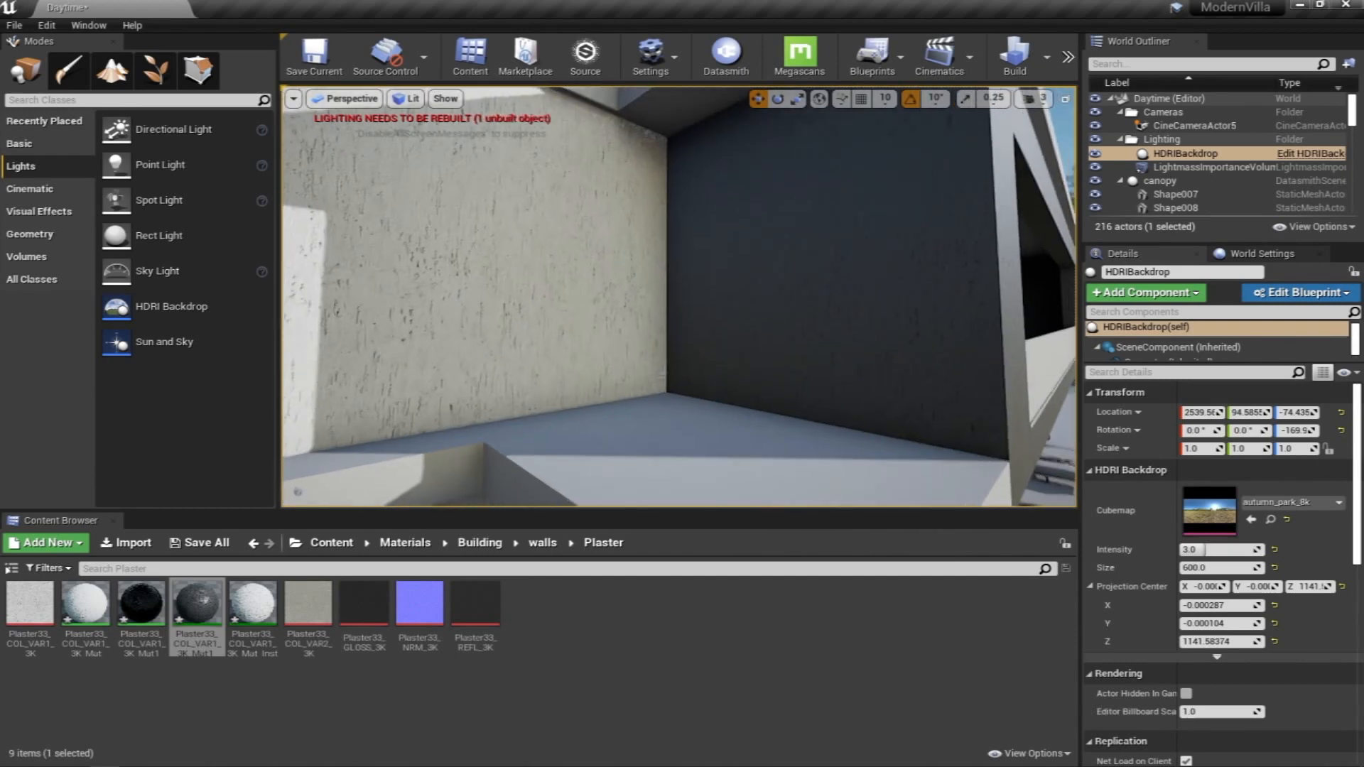
mouse_move(835, 319)
right_mouse_down()
mouse_move(831, 301)
mouse_move(884, 355)
mouse_move(881, 323)
mouse_move(831, 317)
right_mouse_up()
Open the dark plaster instance and its parent material, examine the wall color parameter node and close the editor
double_click(196, 604)
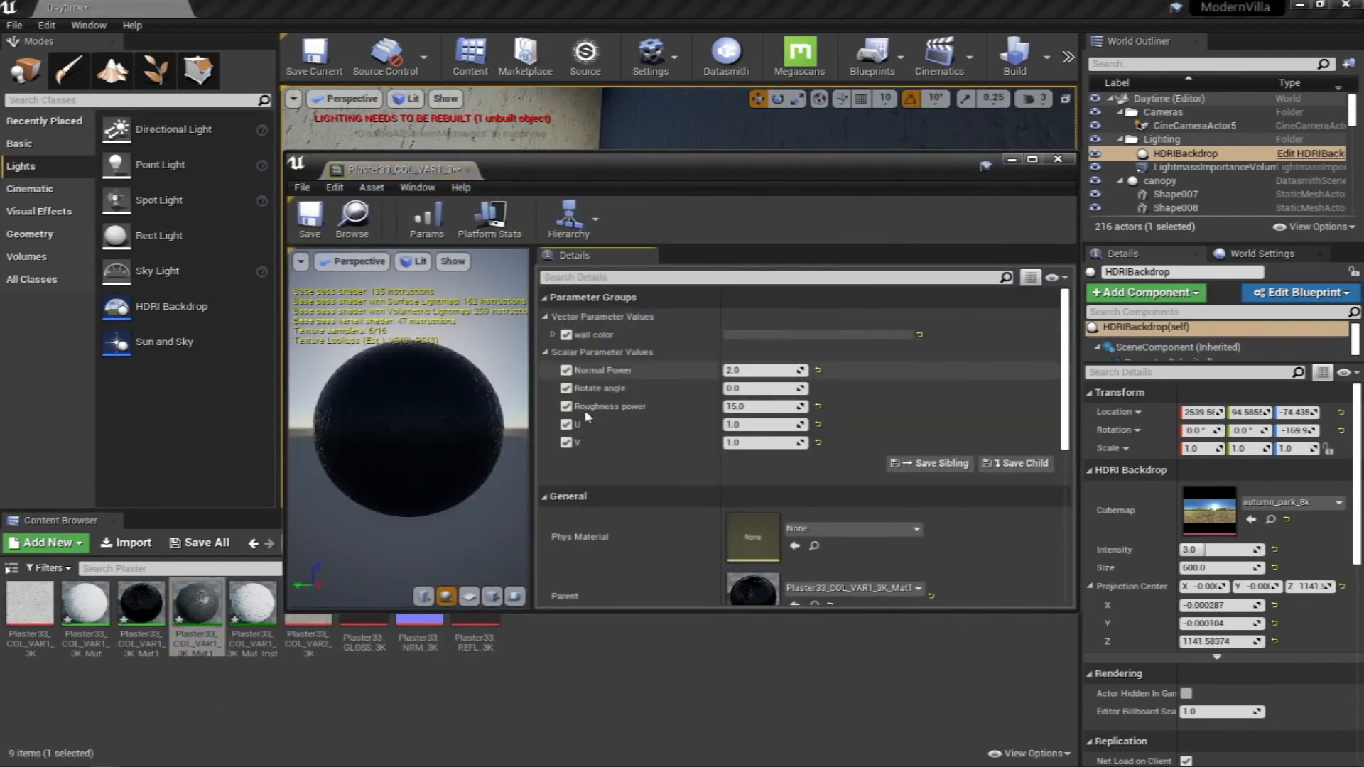
scroll(584, 409, "down", 2)
double_click(752, 527)
scroll(710, 312, "down", 8)
scroll(732, 381, "up", 6)
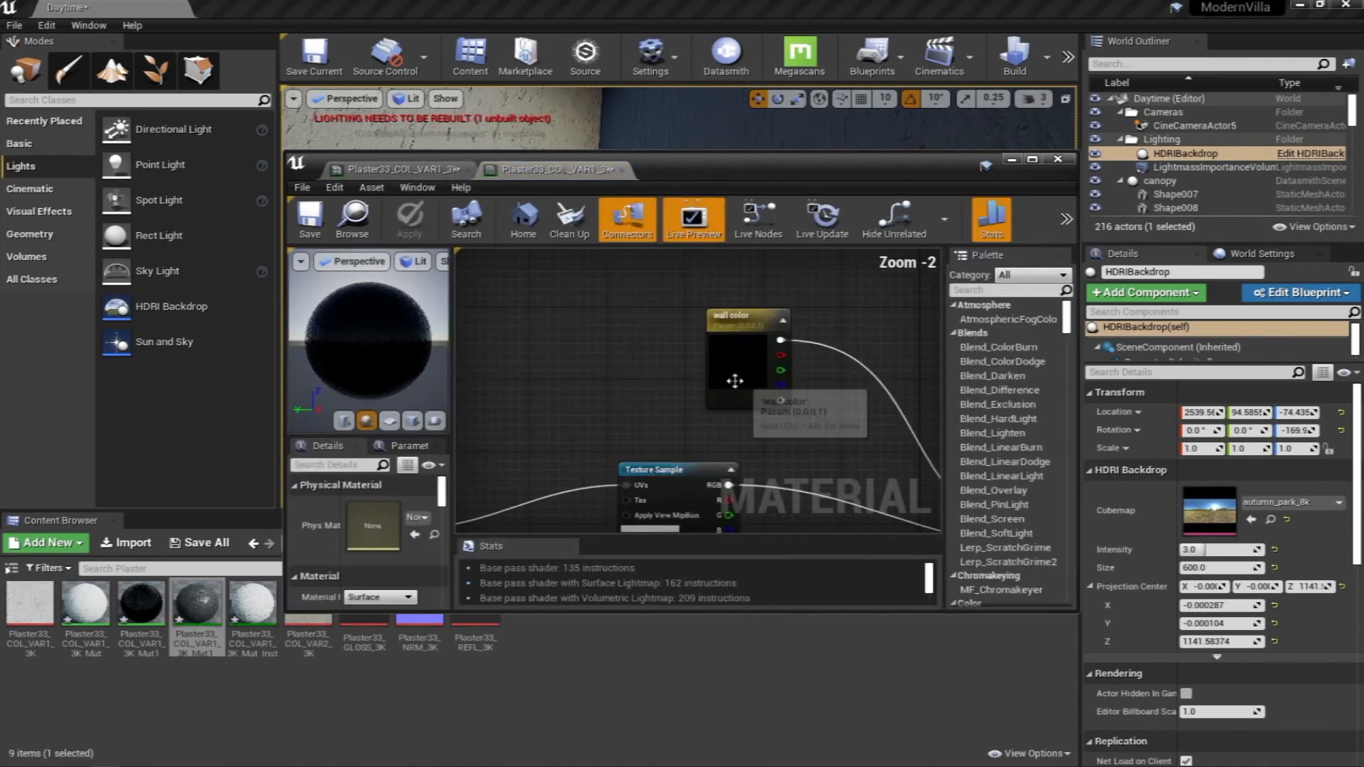
left_click(739, 317)
right_click(724, 318)
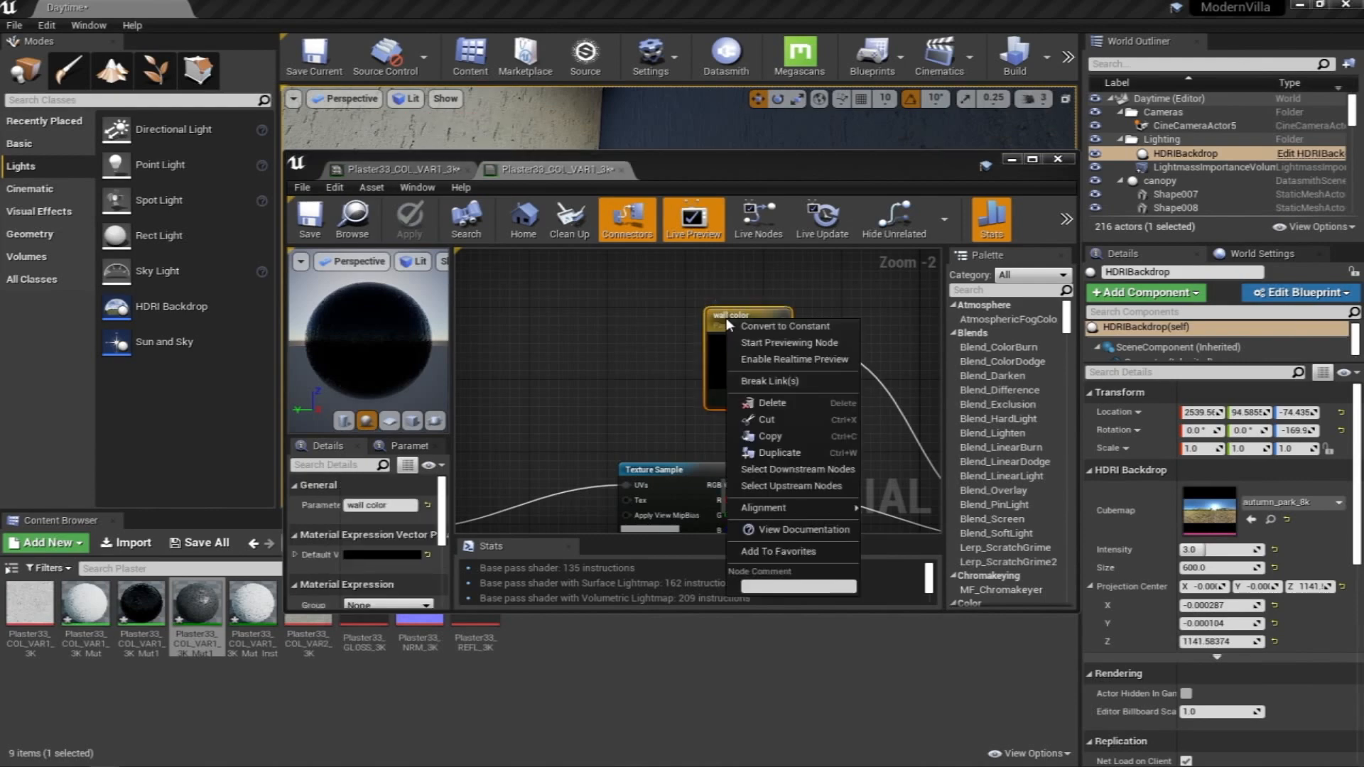
left_click(593, 317)
scroll(590, 323, "down", 1)
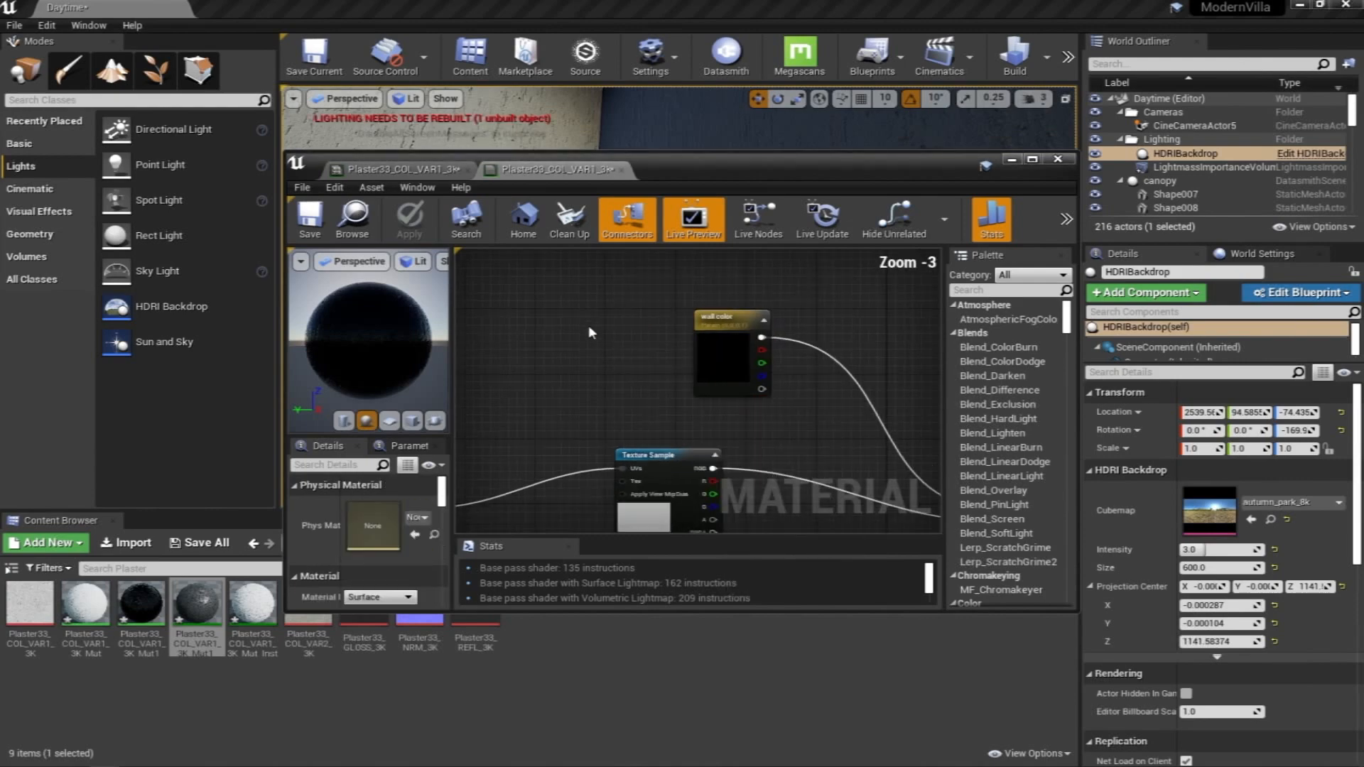
left_click(1063, 161)
Examine the light and dark plaster walls around the villa from the terrace, the entrance and the upper level
right_click_drag(782, 194, 824, 276)
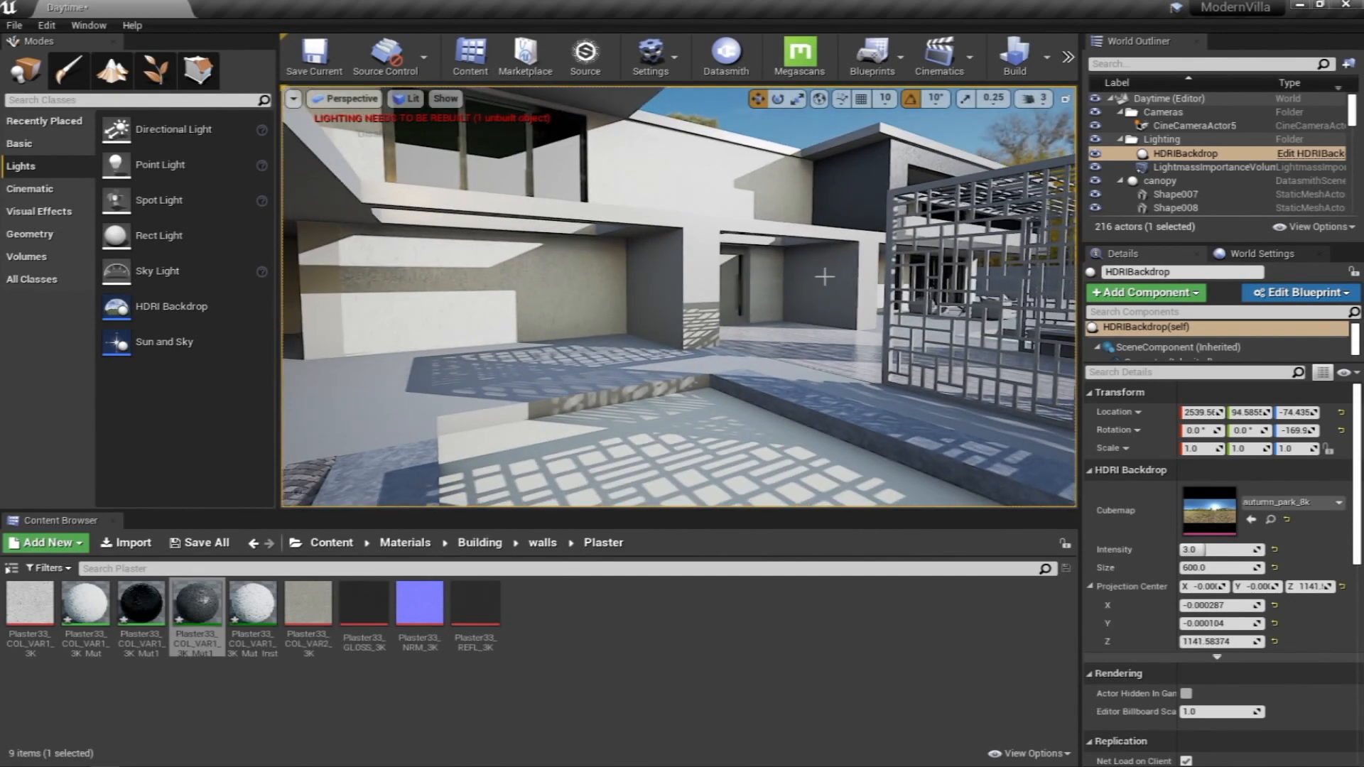
right_click_drag(806, 271, 753, 268)
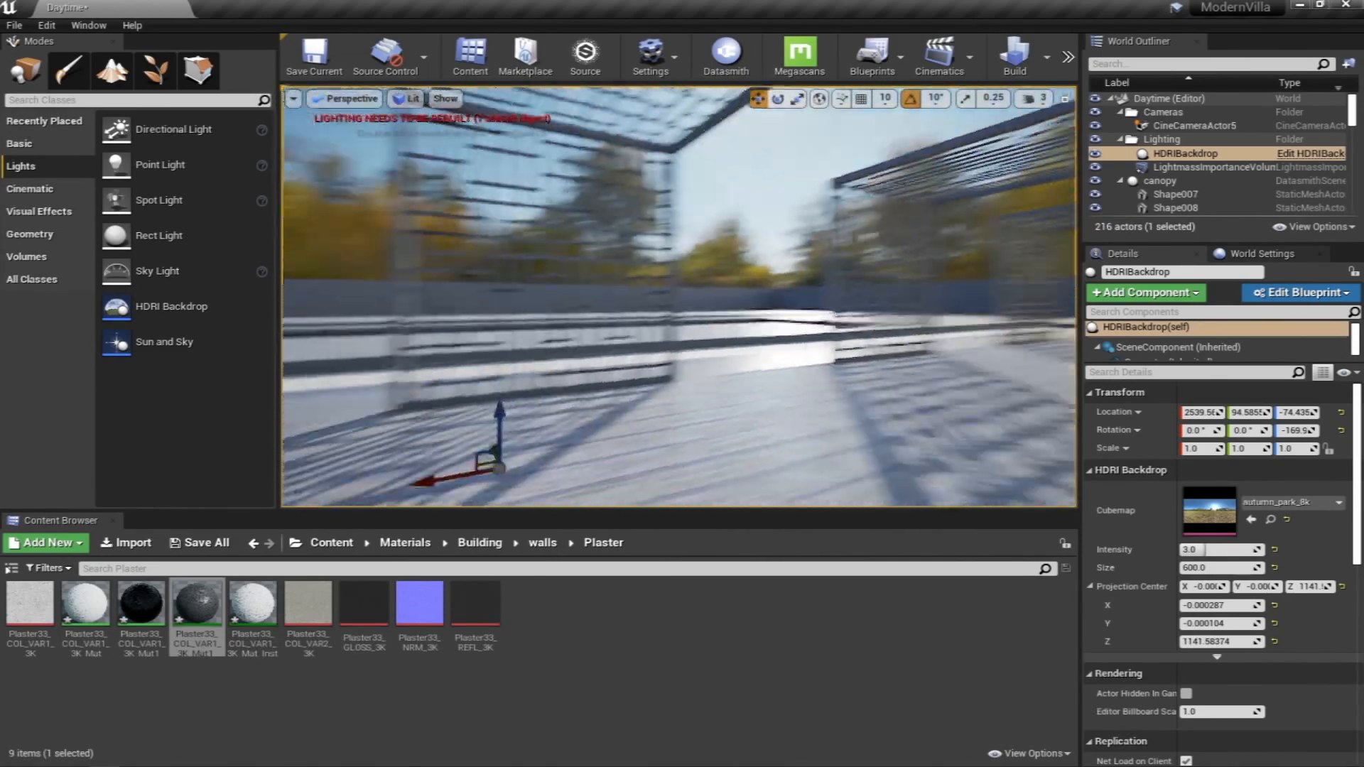
mouse_move(679, 297)
right_mouse_down()
mouse_move(632, 302)
mouse_move(679, 295)
right_mouse_up()
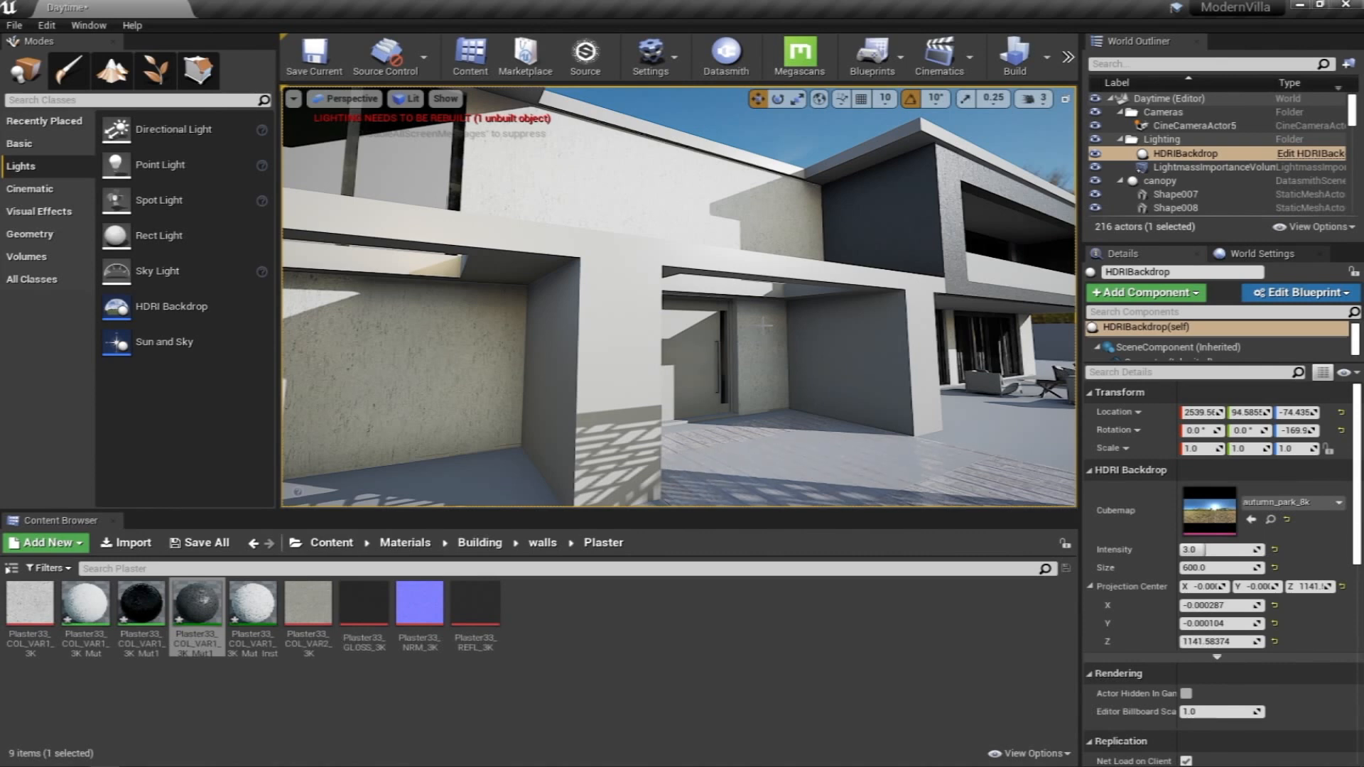
mouse_move(675, 250)
right_mouse_down()
mouse_move(655, 265)
mouse_move(712, 260)
mouse_move(688, 213)
mouse_move(683, 260)
right_mouse_up()
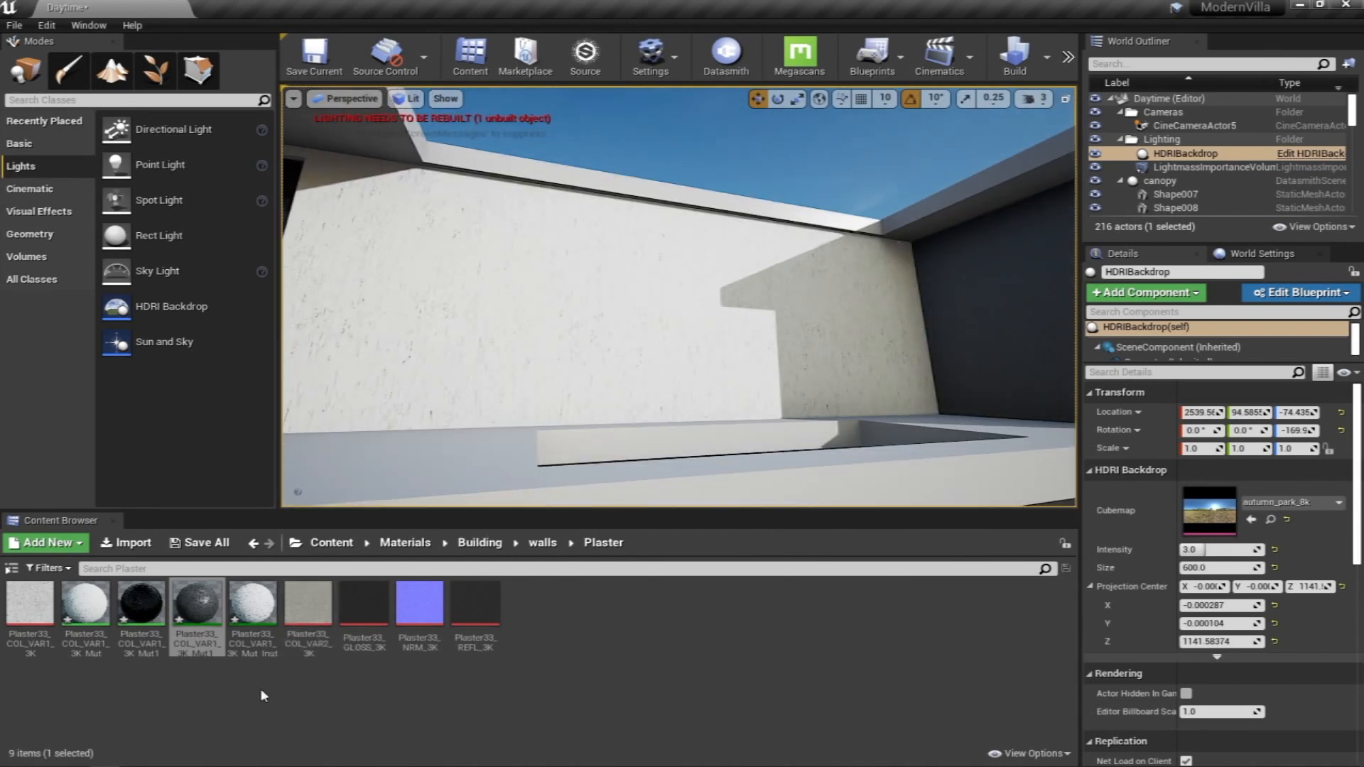
Switch to the Epic Games Launcher, search the vault for "substance" and minimize the launcher
left_click(196, 765)
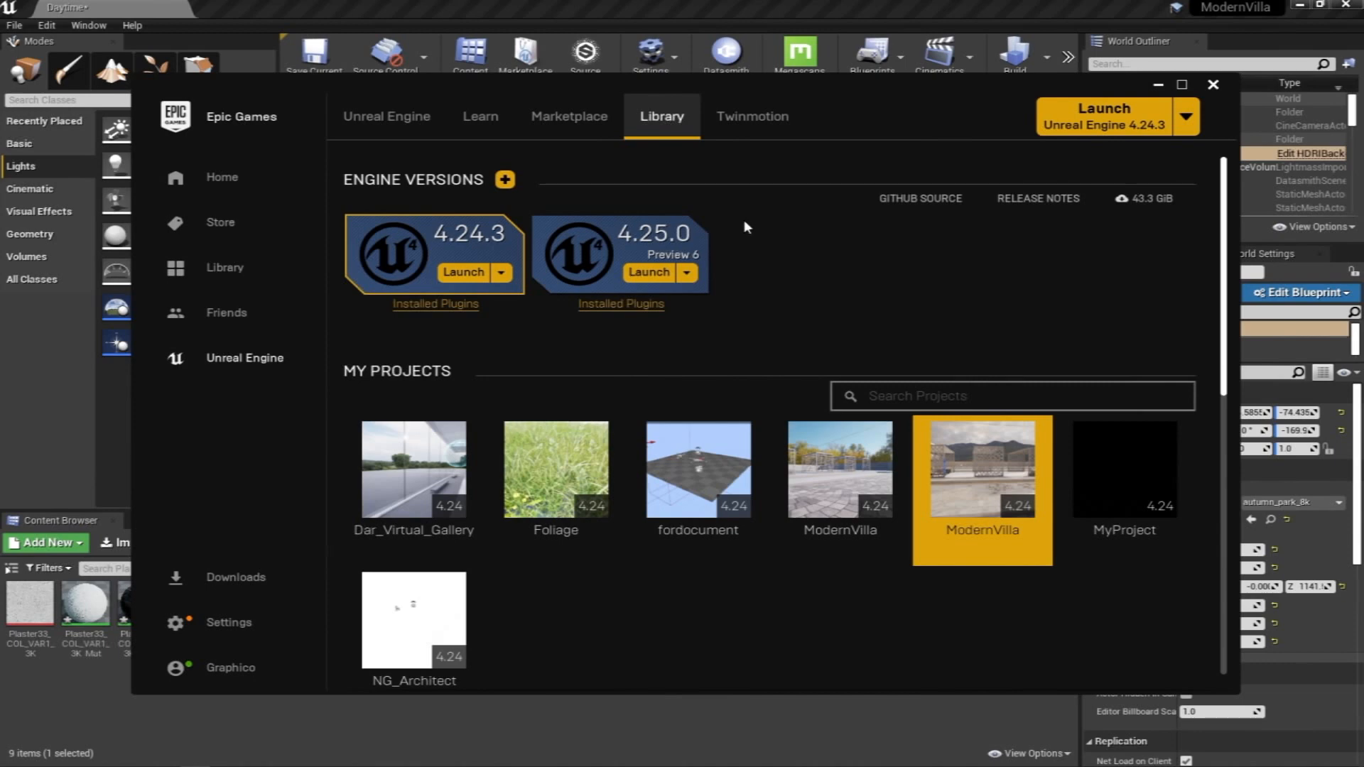
scroll(923, 376, "down", 7)
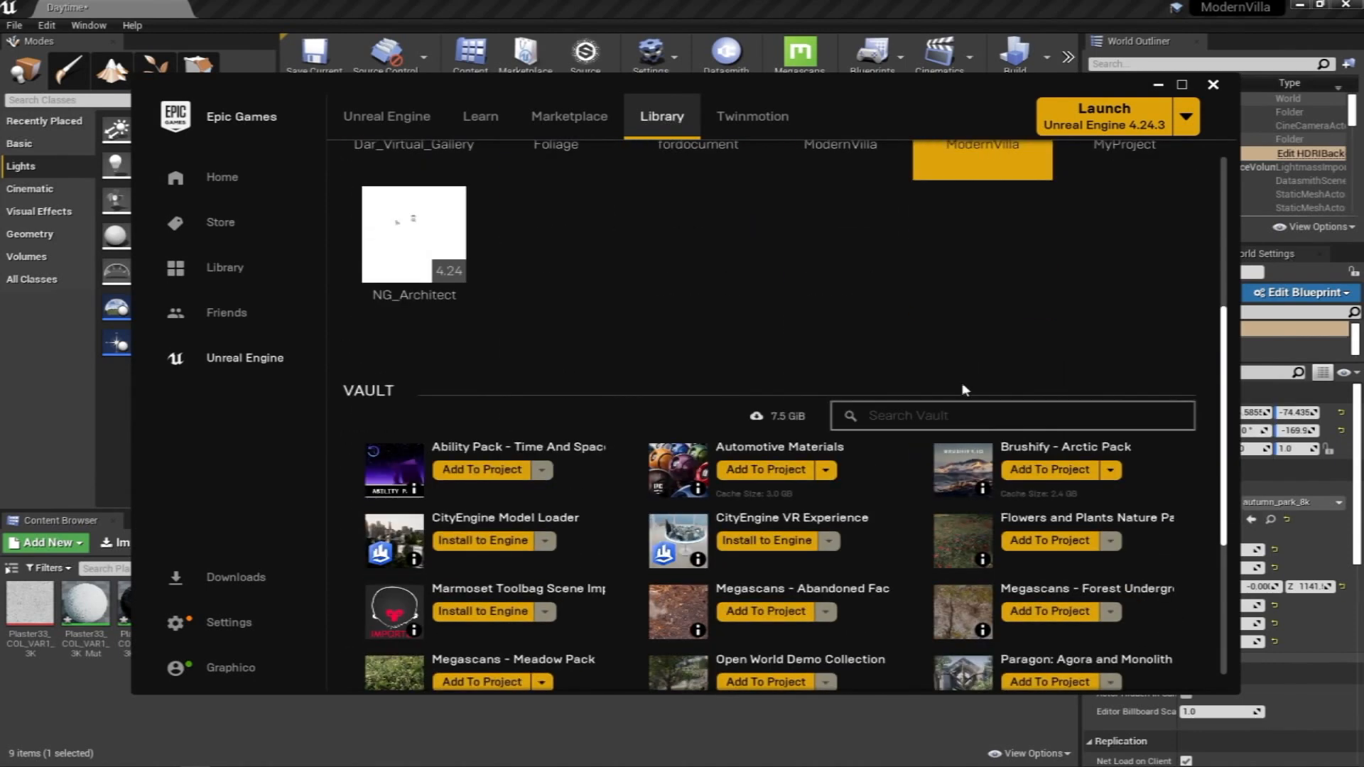
scroll(817, 355, "down", 1)
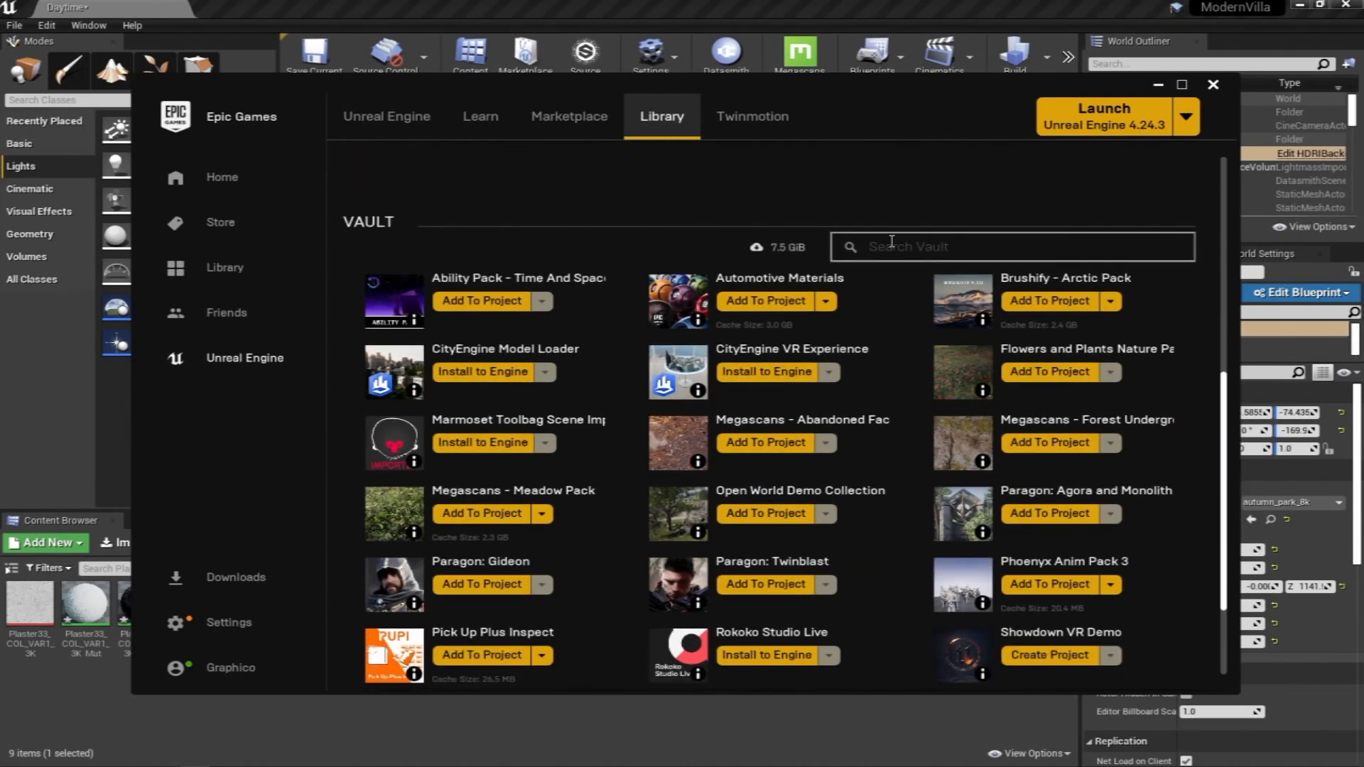
type("substan")
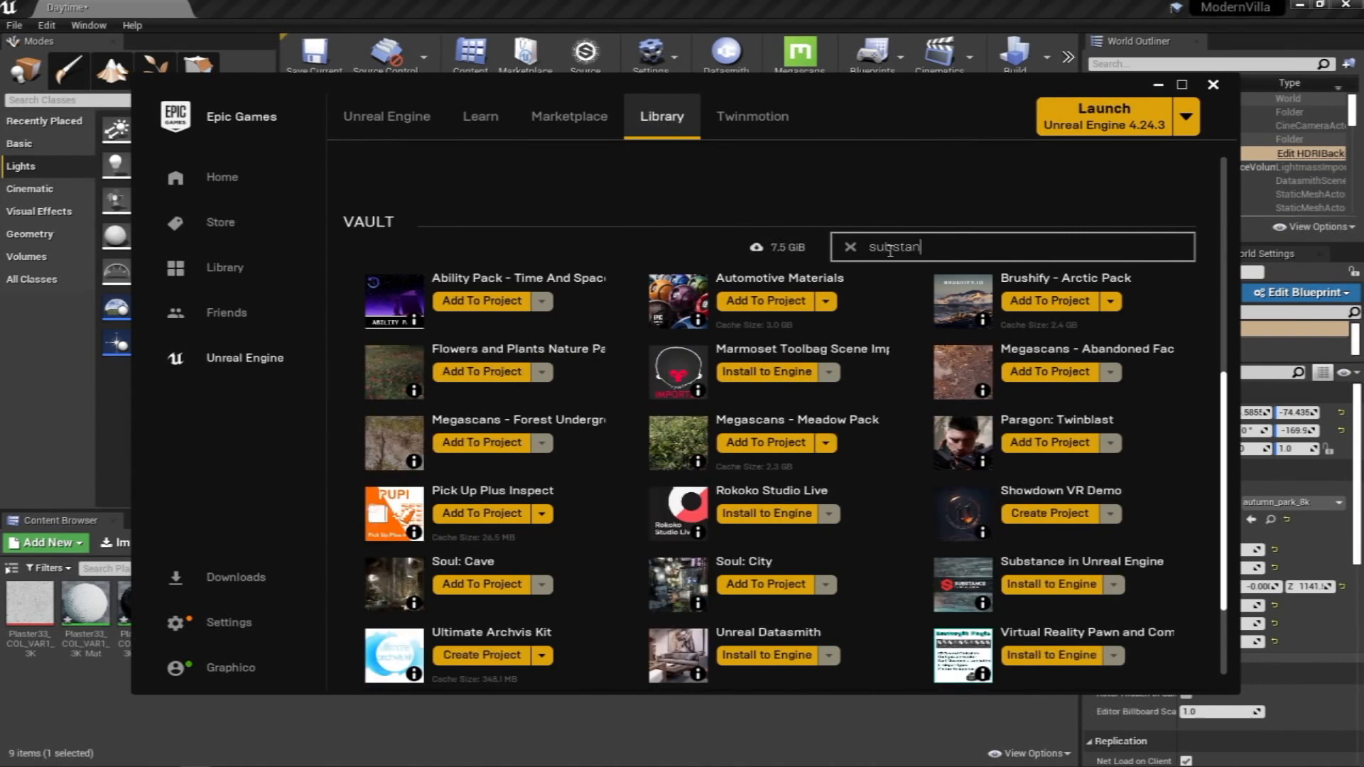
type("ce")
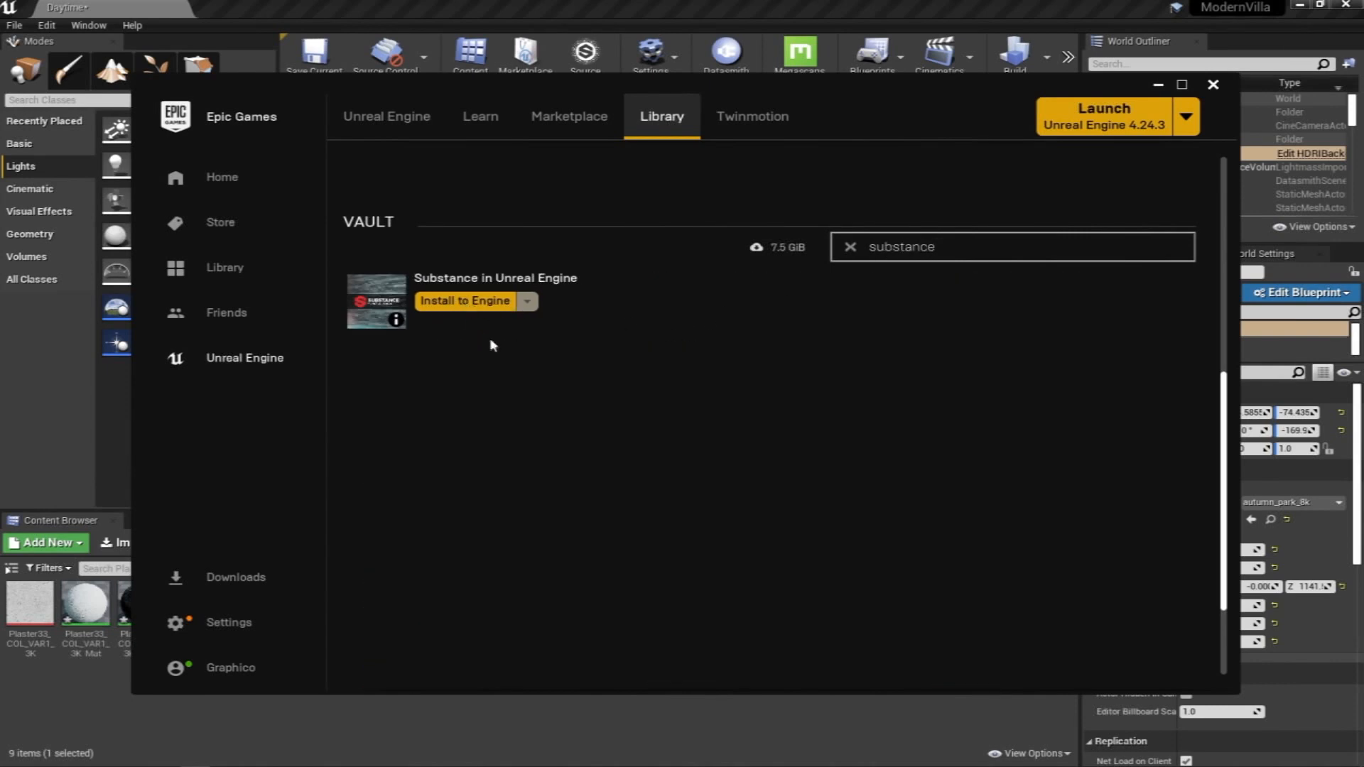
left_click(1158, 84)
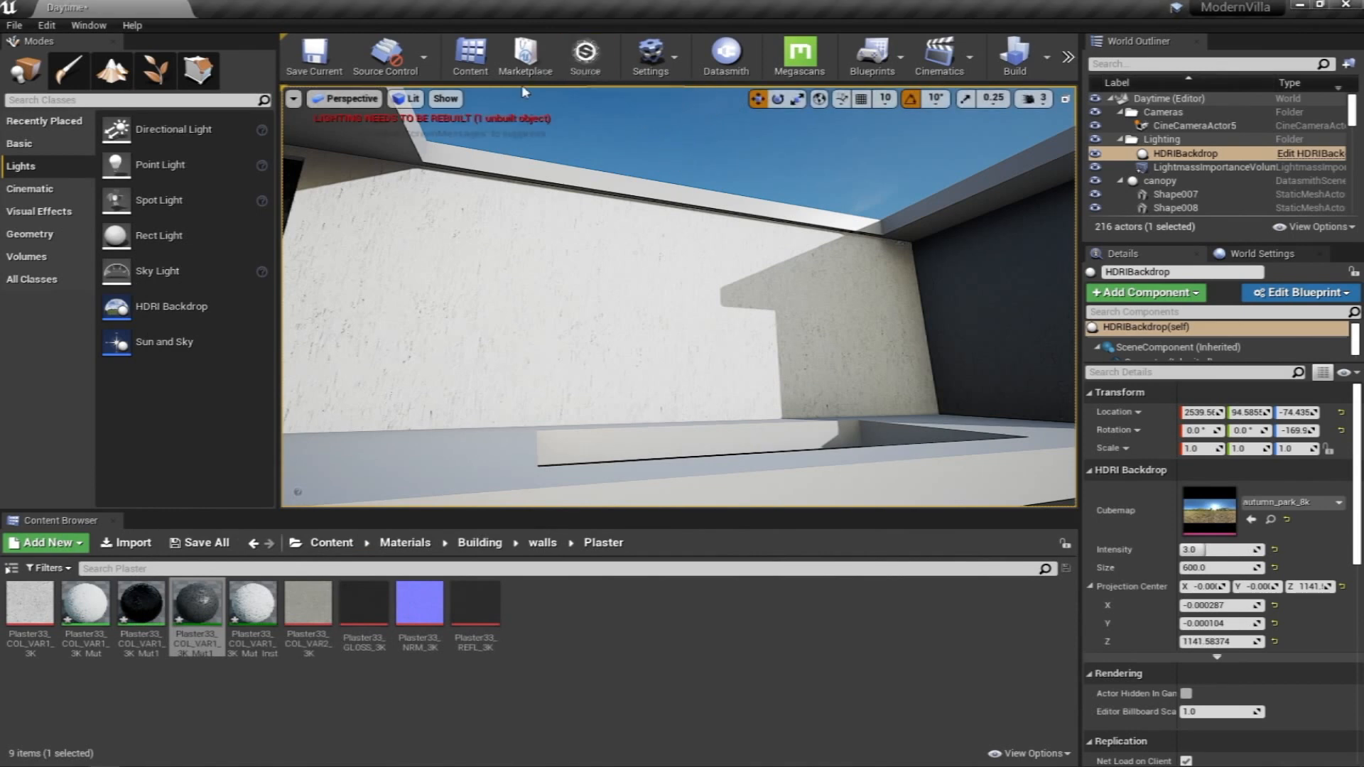
Open the Substance Source material library from the Unreal editor
left_click(596, 56)
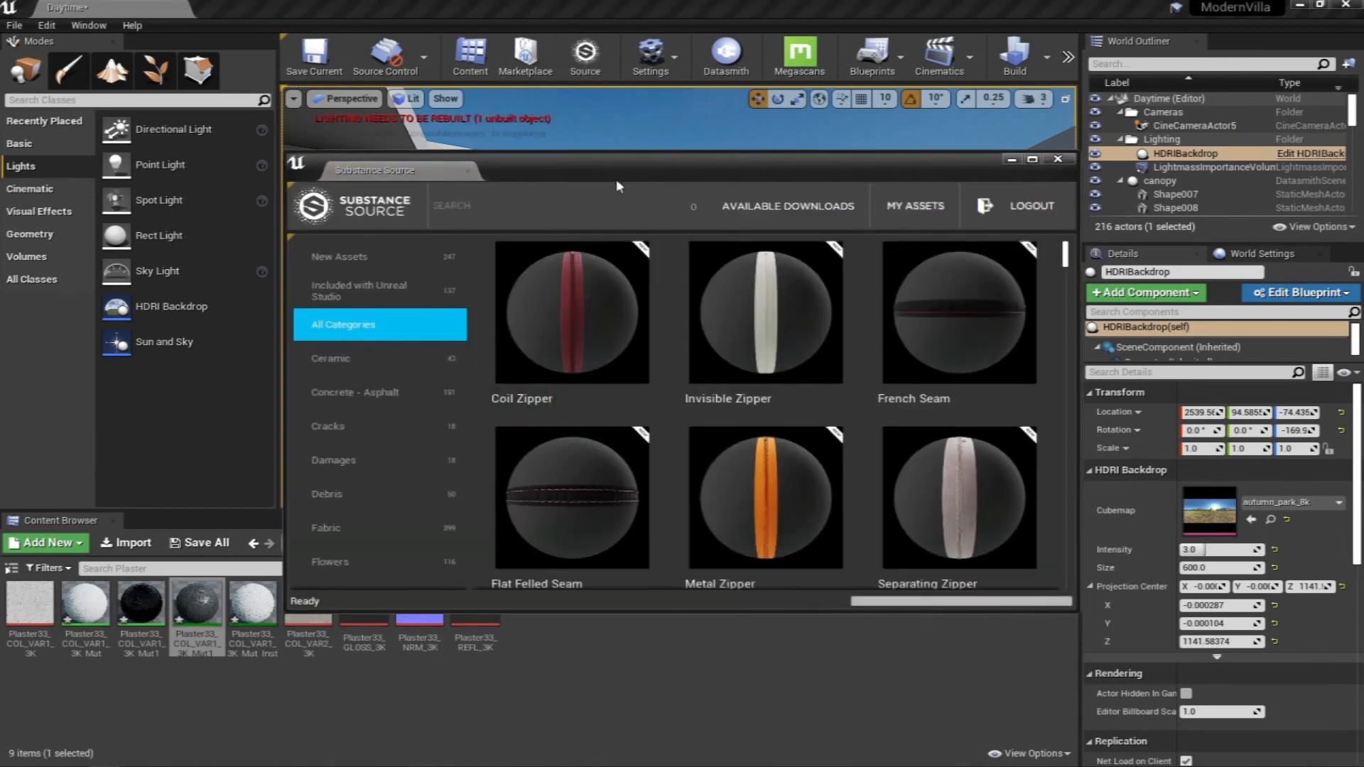
Enlarge the Substance Source library and browse the materials included with Unreal Studio
double_click(733, 171)
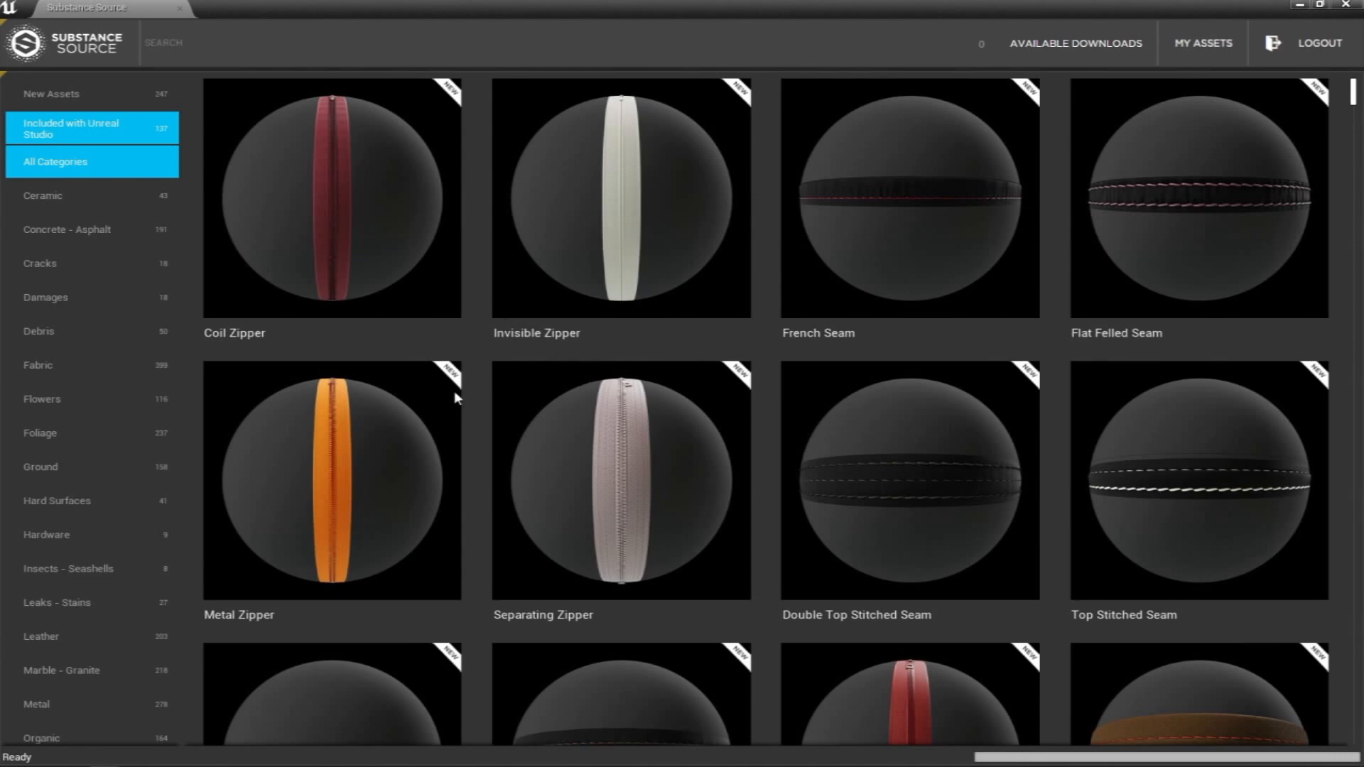
left_click(89, 117)
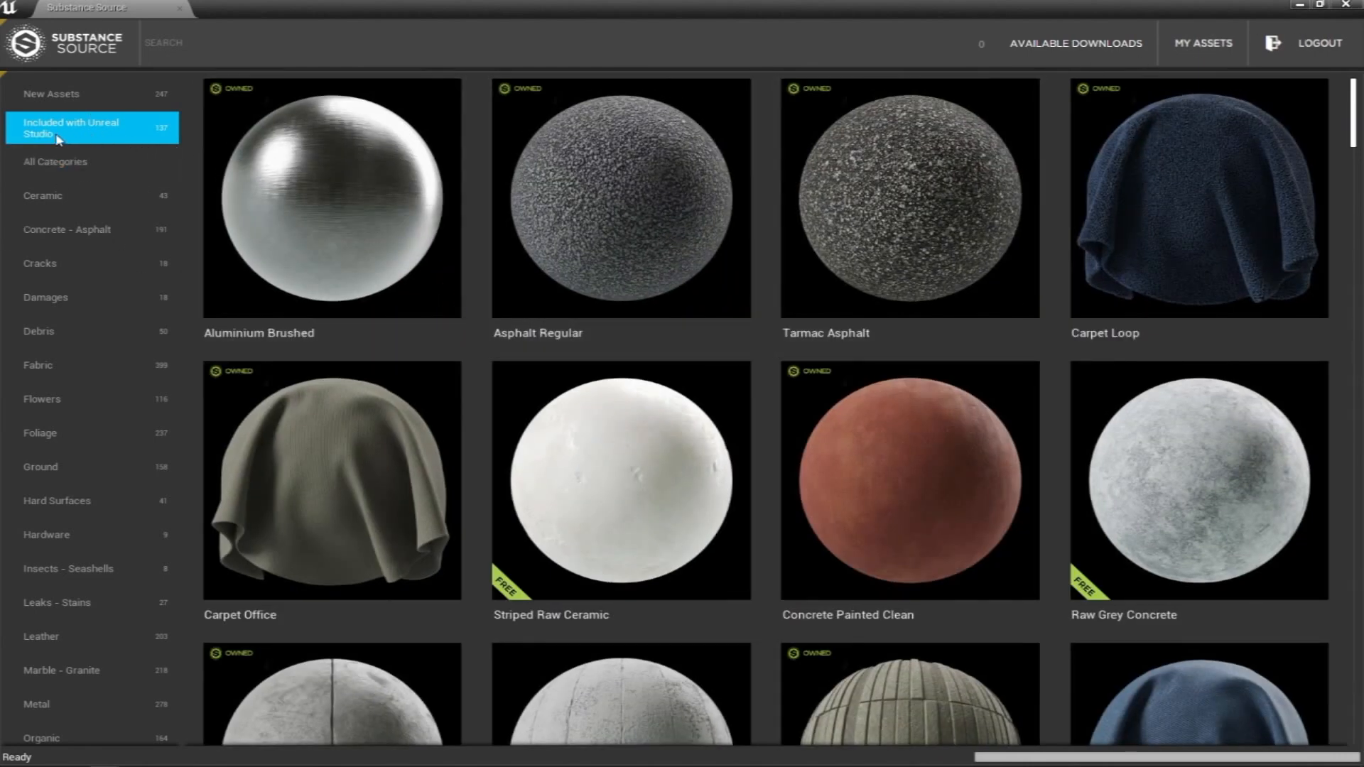
scroll(742, 305, "down", 3)
scroll(742, 306, "down", 3)
scroll(747, 319, "down", 3)
Create a folder named "substance" inside the Materials > Building folder of the project
left_click_drag(688, 7, 972, 336)
left_click(425, 688)
left_click(480, 541)
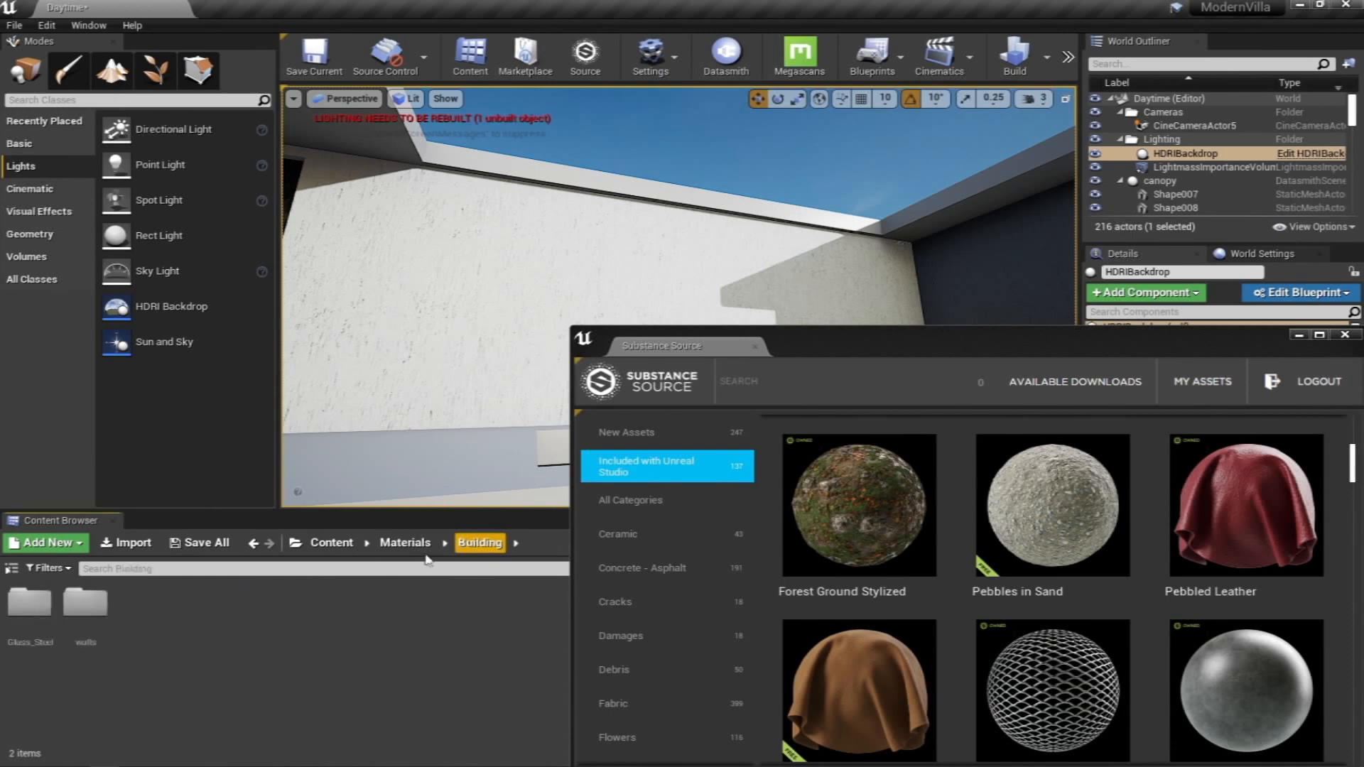
right_click(282, 667)
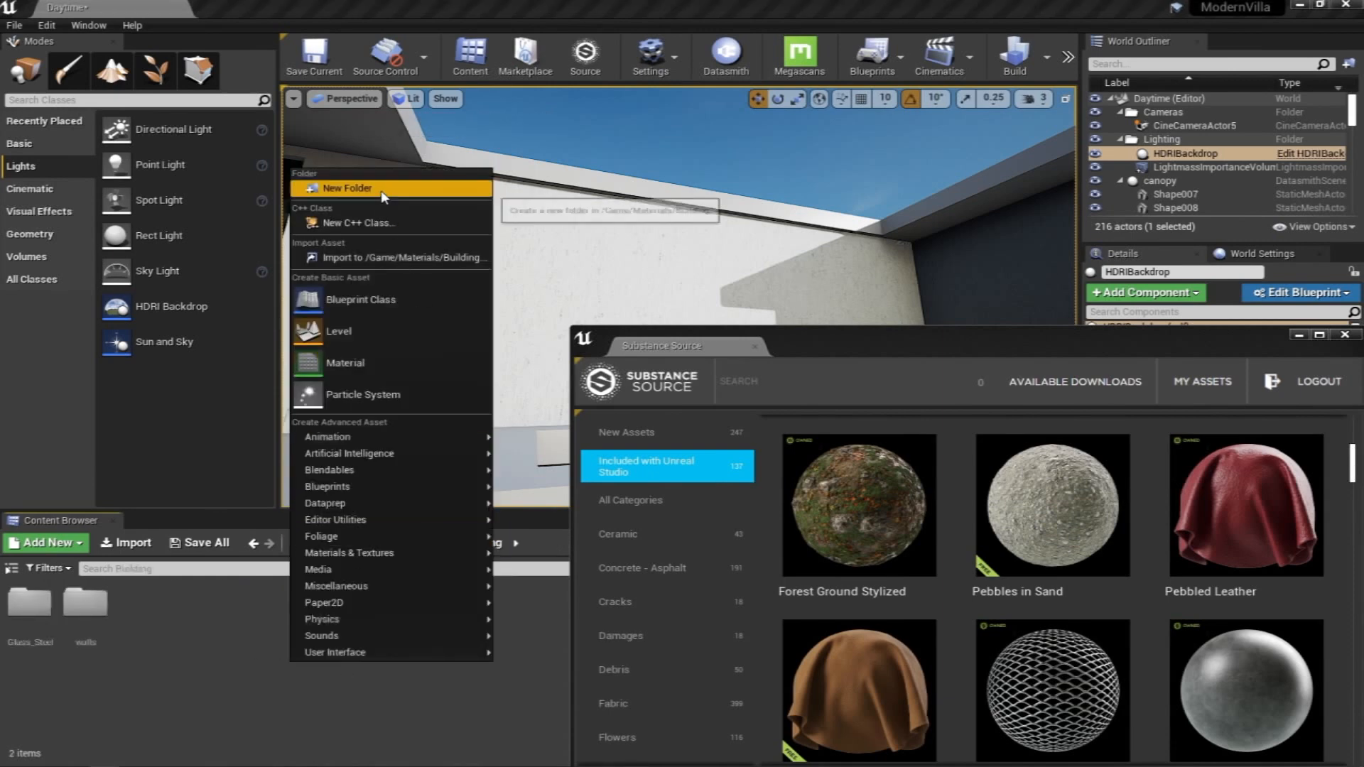
left_click(346, 188)
type("substance")
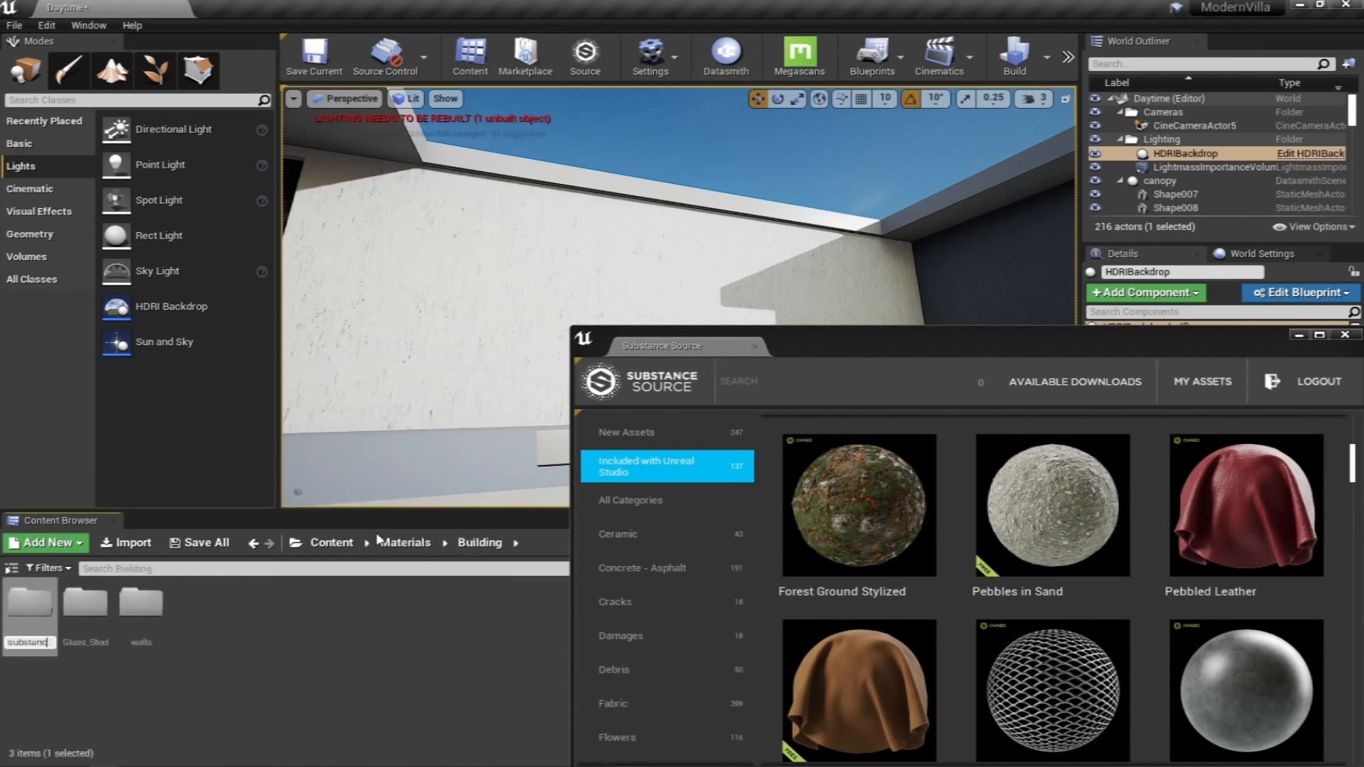
key("Return")
Download the Forest Ground Stylized material from Substance Source into the substance folder and close the library
left_click_drag(904, 351, 675, 95)
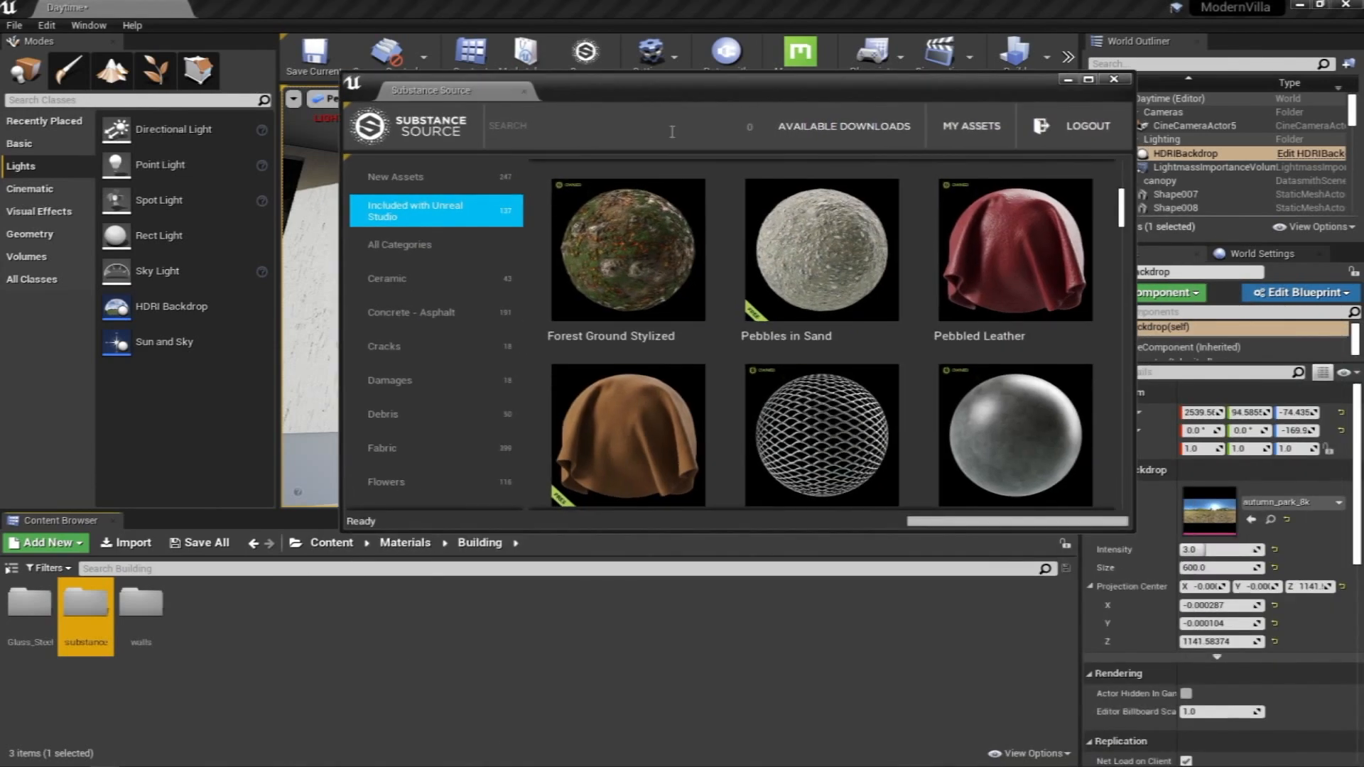
left_click(632, 267)
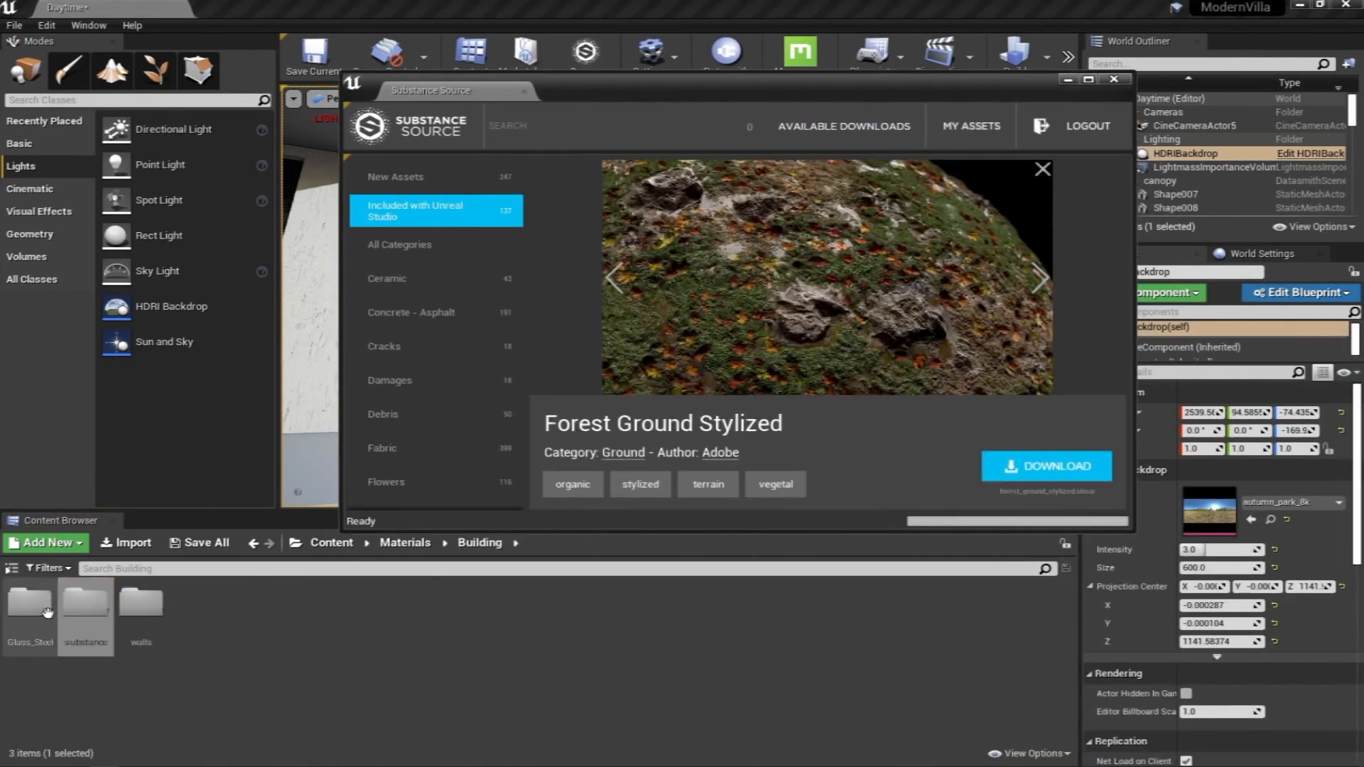
double_click(87, 617)
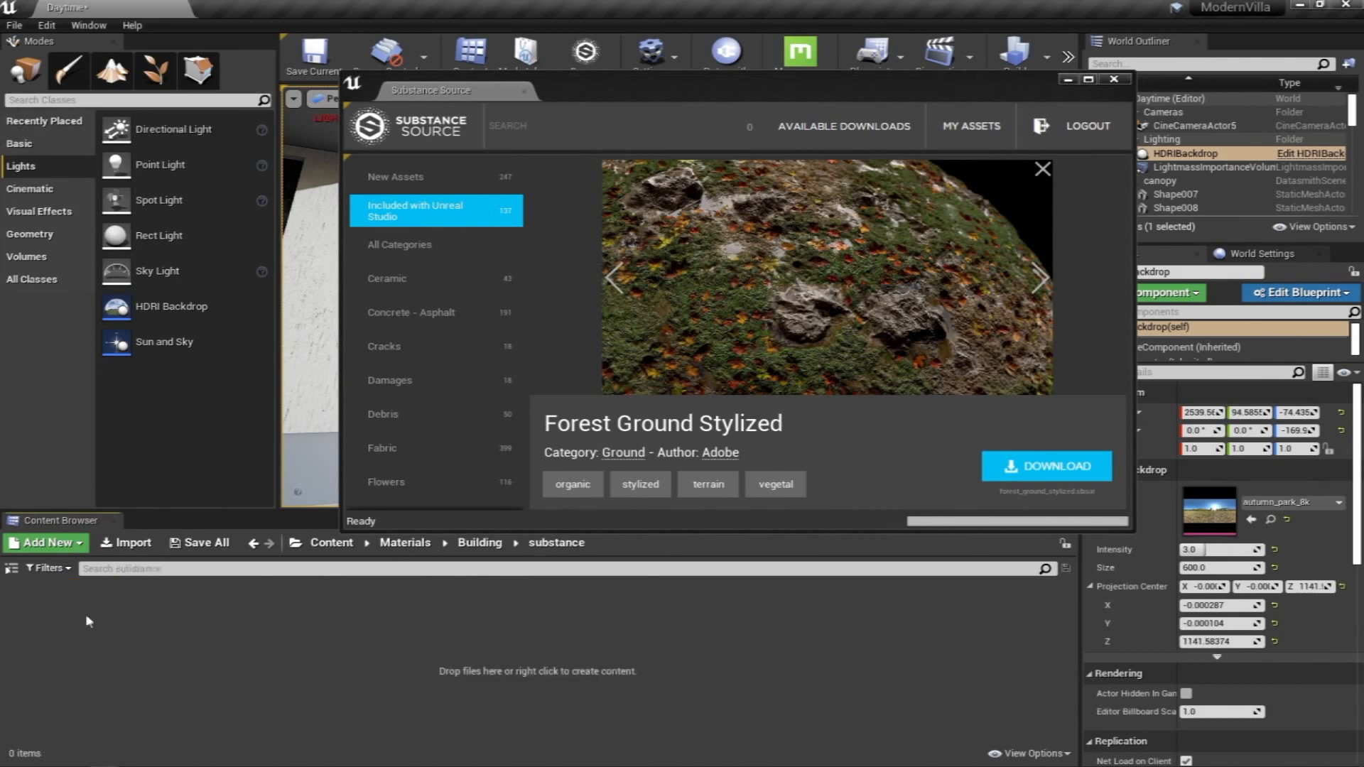
left_click(1058, 475)
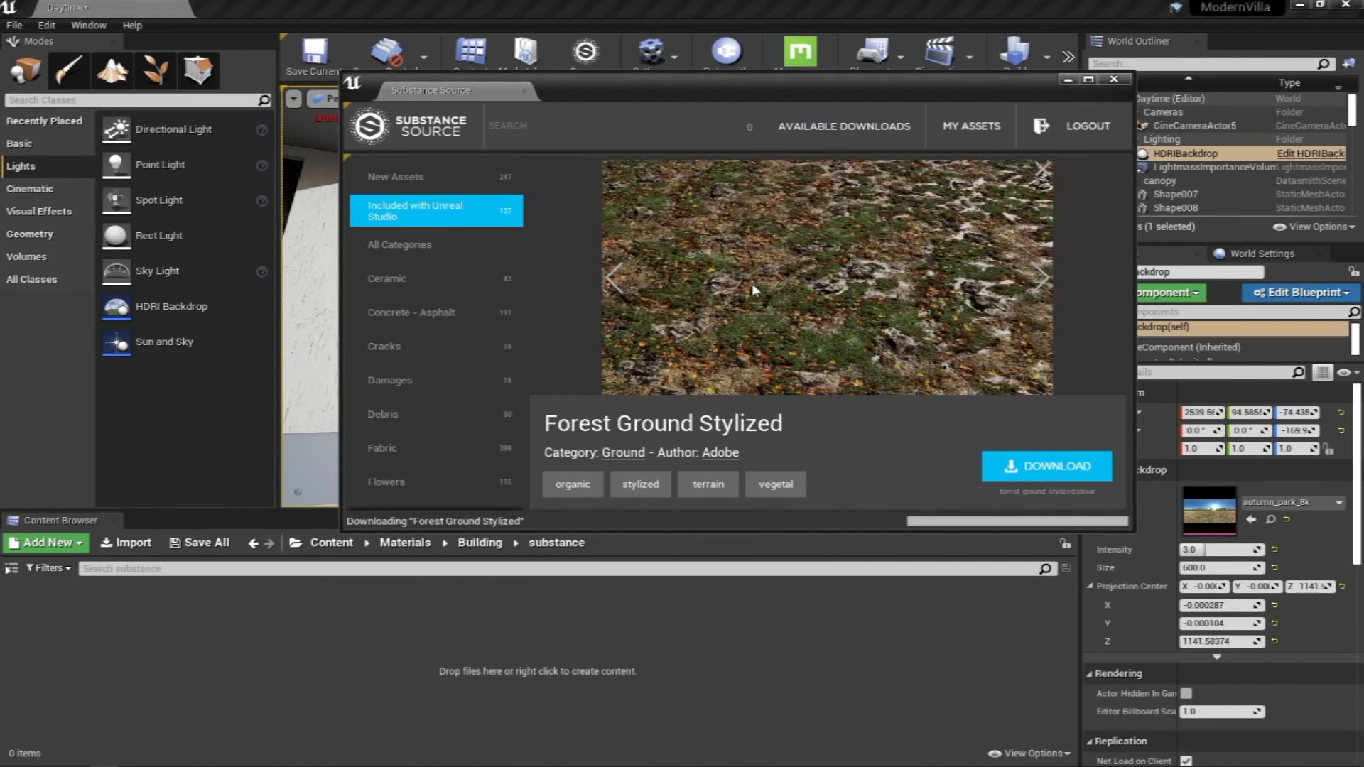
left_click_drag(919, 86, 700, 135)
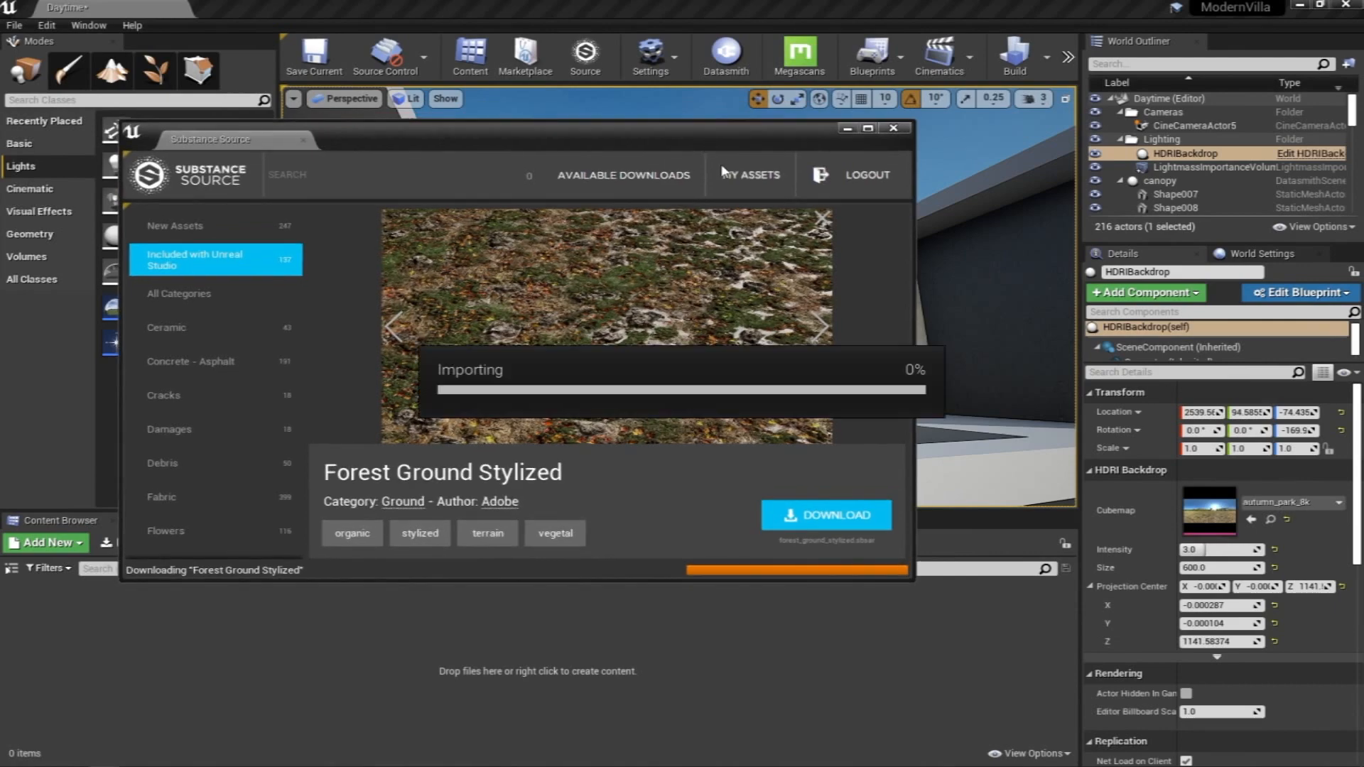
left_click(894, 129)
Apply the Forest Ground Stylized material to the long ground bed beside the lattice screens outside the villa
right_click_drag(533, 267, 696, 306)
left_click(504, 623)
left_click_drag(488, 612, 693, 411)
right_click_drag(693, 411, 558, 385)
left_click(701, 622)
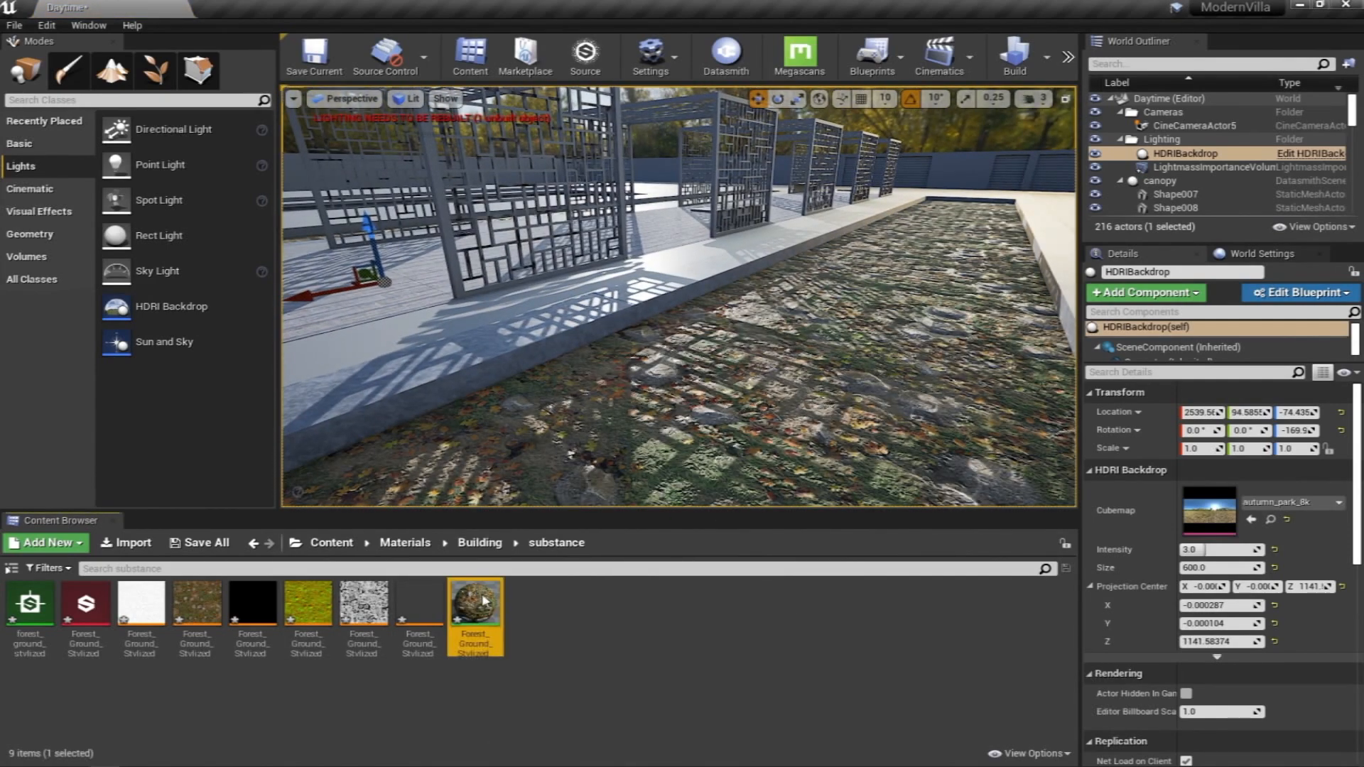
Open the Forest Ground Stylized material in an enlarged editor and examine its texture parameter nodes
double_click(475, 602)
double_click(682, 134)
scroll(916, 303, "up", 3)
scroll(682, 228, "down", 3)
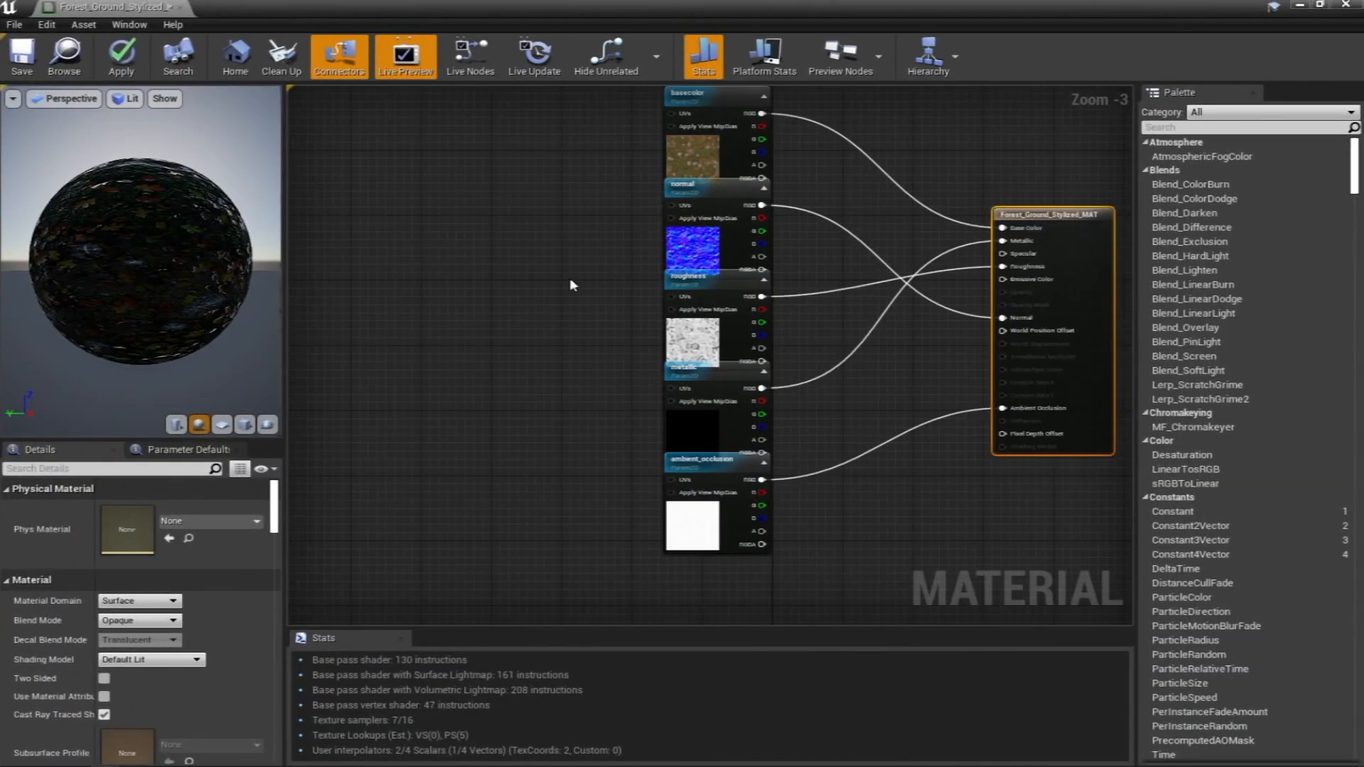
scroll(682, 298, "up", 3)
Spread out the basecolor, roughness, metallic, ambient_occlusion and normal nodes, placing the normal node lowest in the graph
left_click(939, 165)
left_click_drag(939, 162, 923, 120)
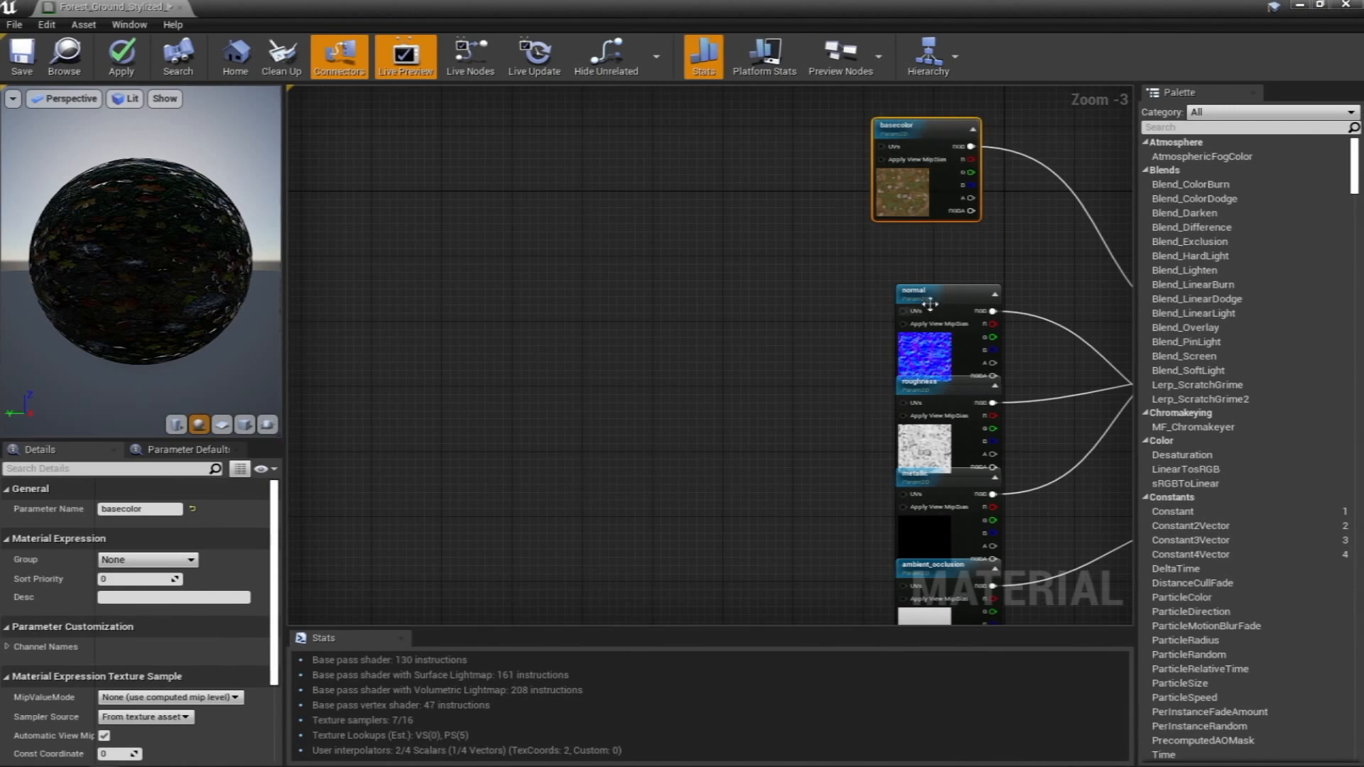
left_click_drag(928, 303, 872, 252)
right_click_drag(829, 336, 600, 270)
left_click_drag(659, 201, 538, 561)
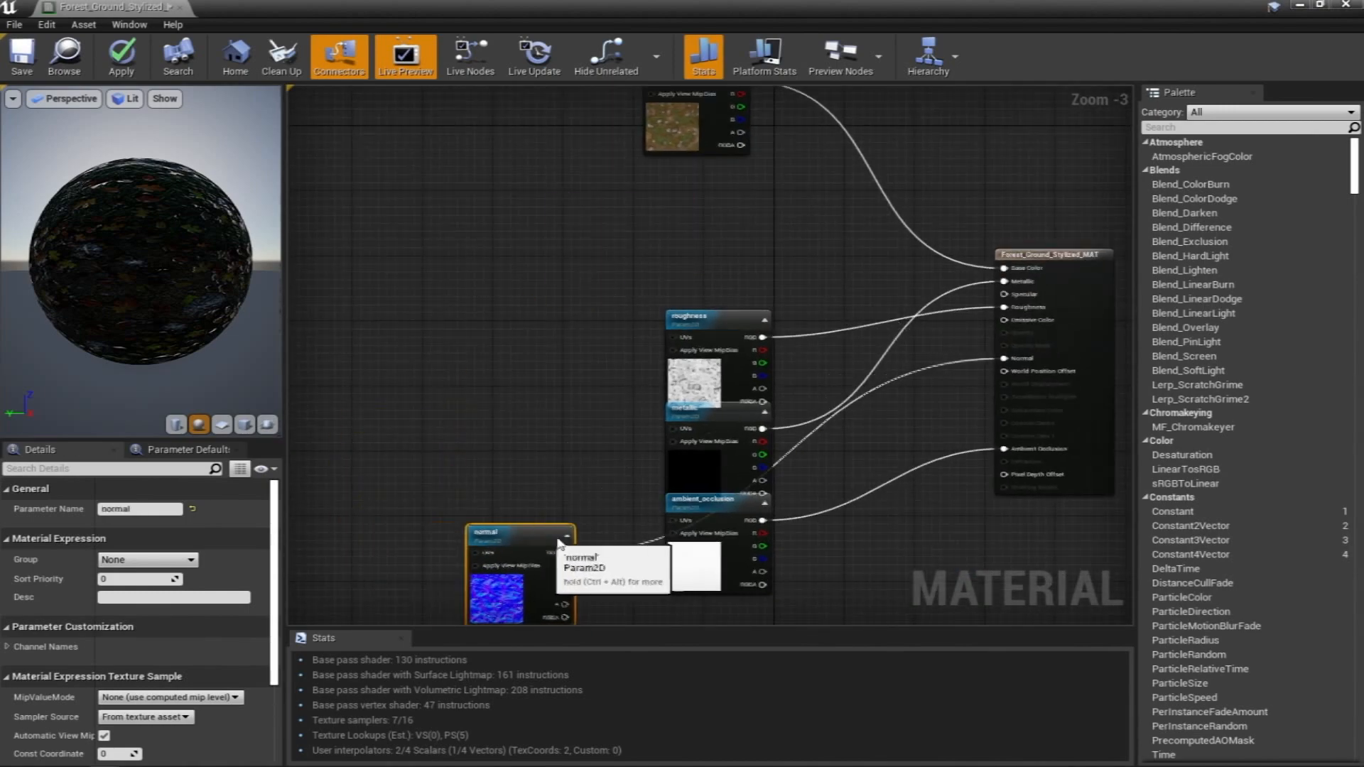
left_click_drag(718, 348, 525, 155)
left_click_drag(725, 403, 508, 282)
right_click_drag(707, 497, 700, 430)
left_click_drag(700, 431, 556, 346)
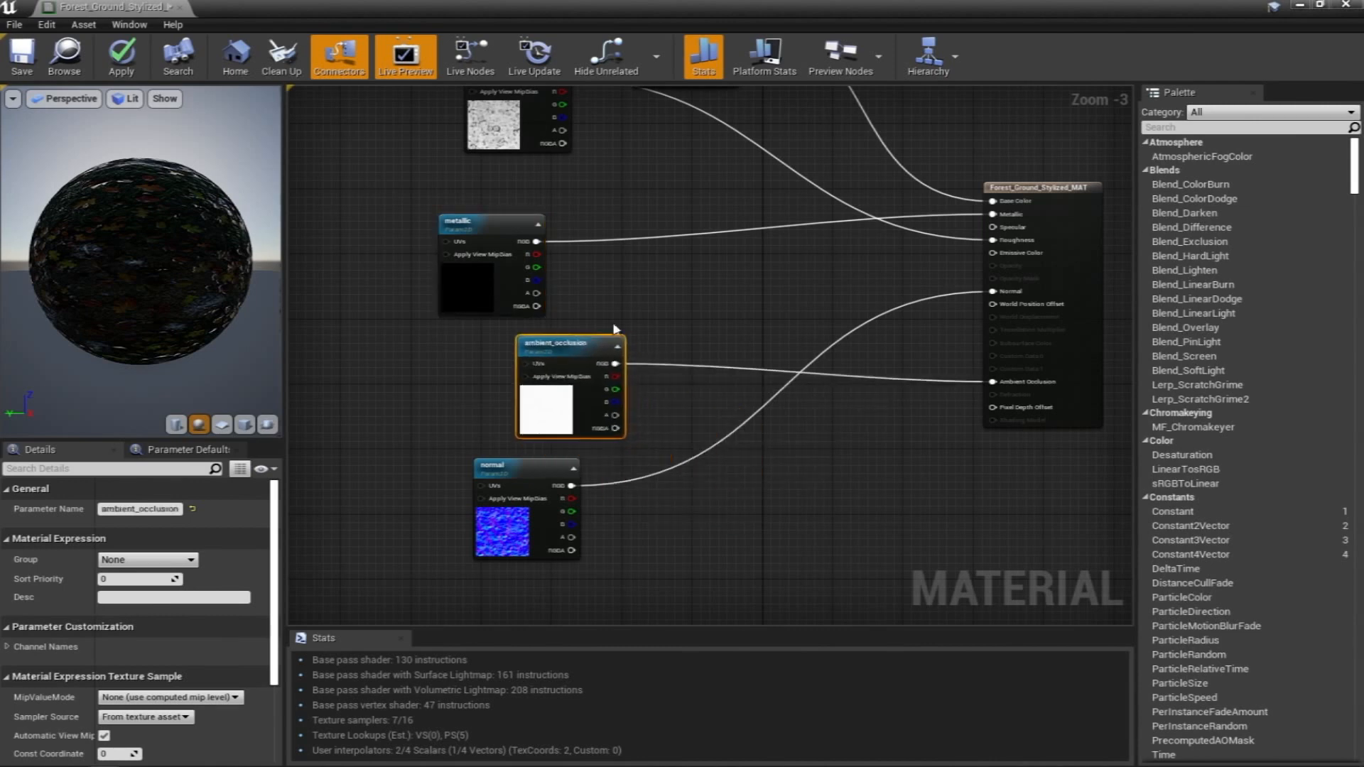
Examine the ground bed in the level and the texture nodes in the material graph
right_click_drag(670, 322, 776, 377)
scroll(785, 366, "down", 2)
right_click_drag(802, 331, 820, 417)
left_click_drag(558, 6, 335, 305)
right_click_drag(878, 297, 580, 300)
left_click_drag(490, 313, 771, 264)
double_click(771, 265)
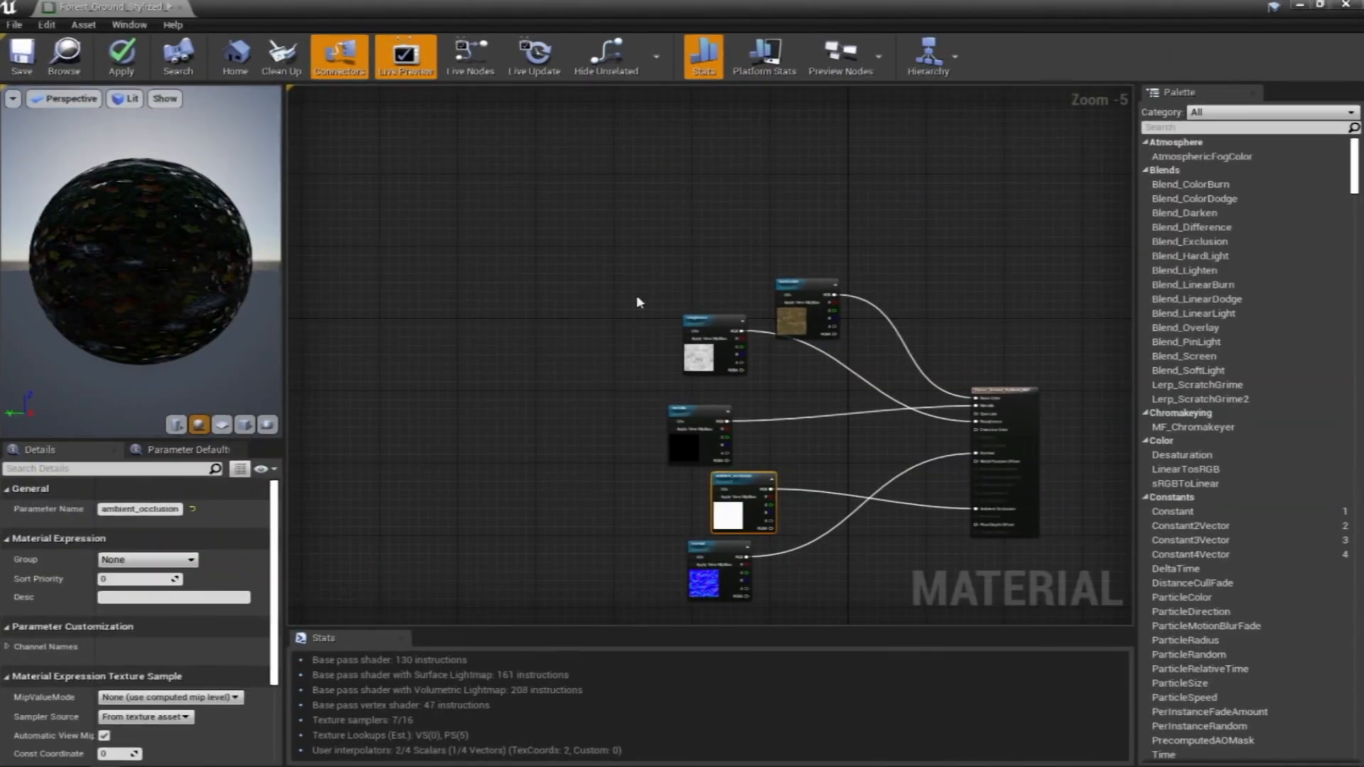
right_click_drag(582, 309, 601, 260)
left_click(500, 222)
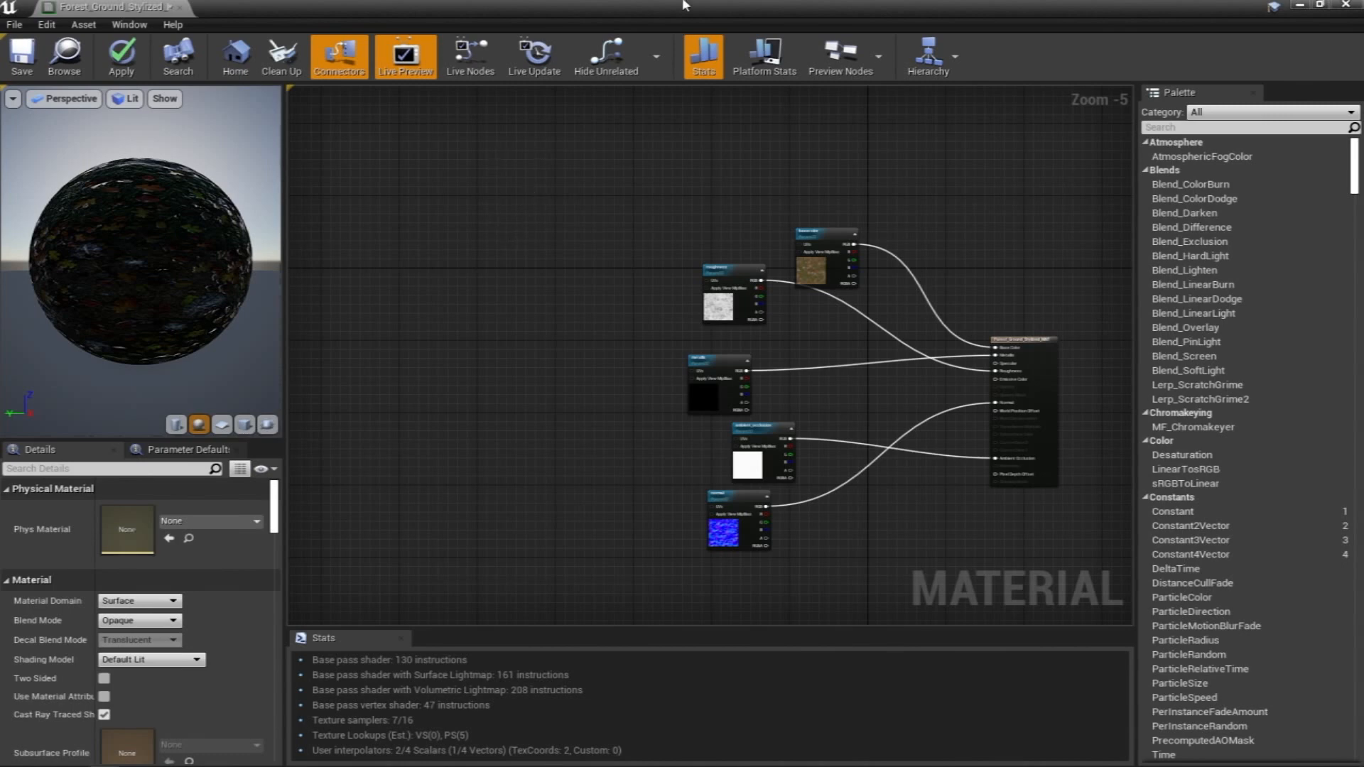
scroll(783, 567, "up", 4)
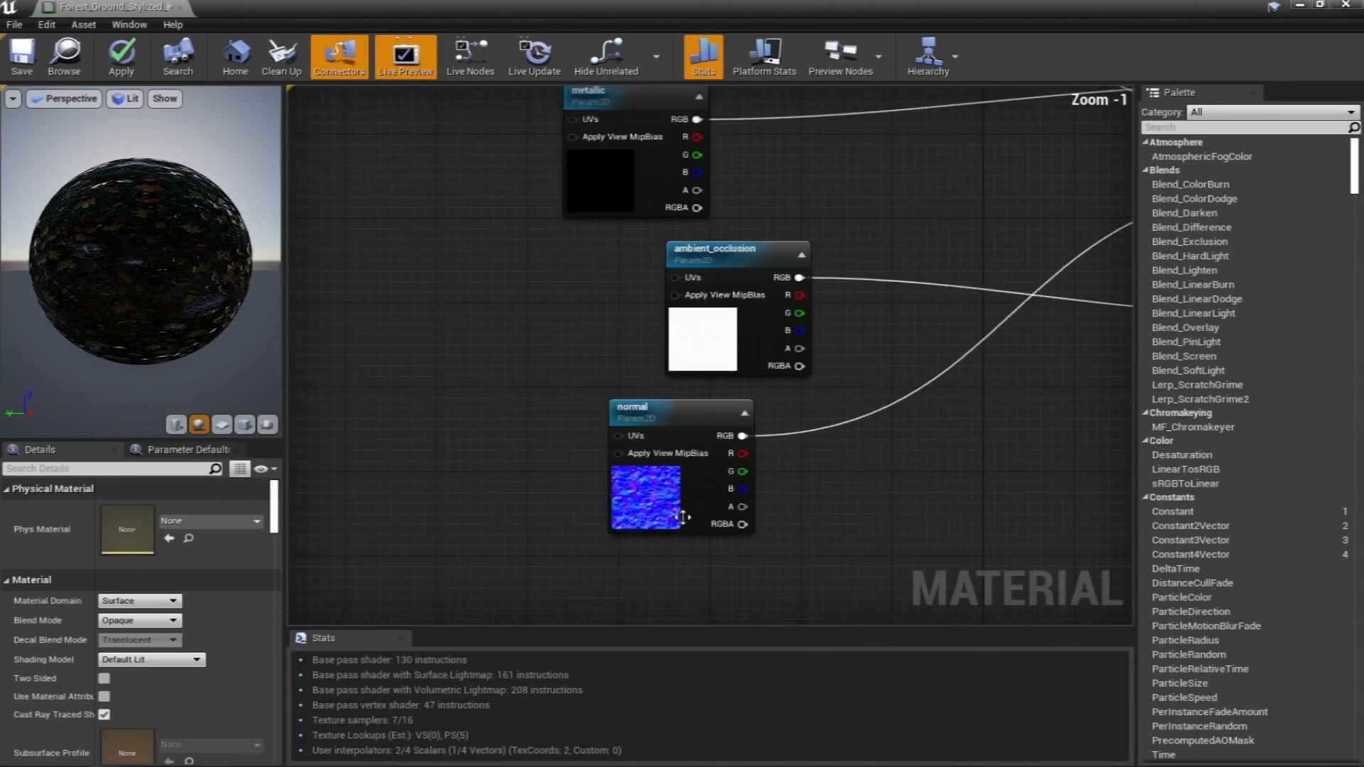
Try to close the Forest Ground Stylized material editor, cancel the apply-changes prompt and minimize the editor
double_click(795, 6)
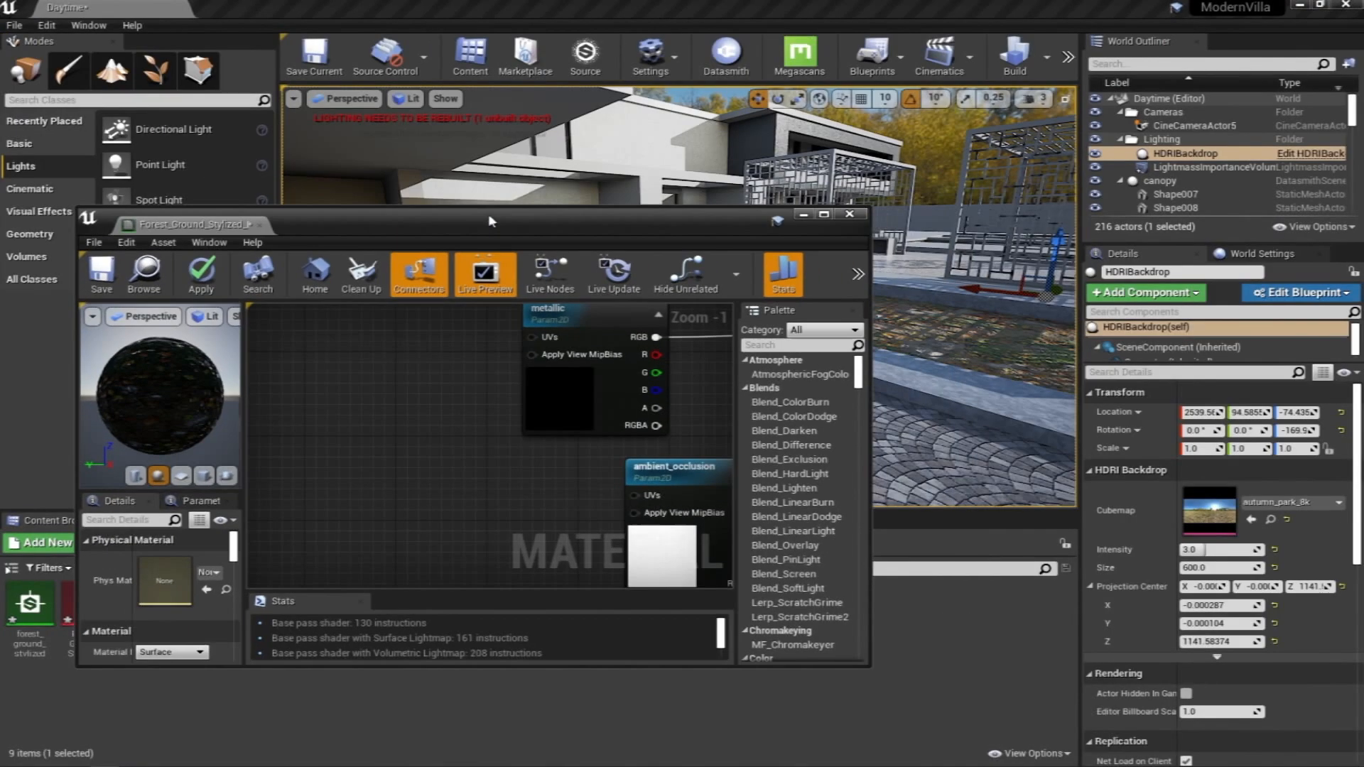
left_click(848, 213)
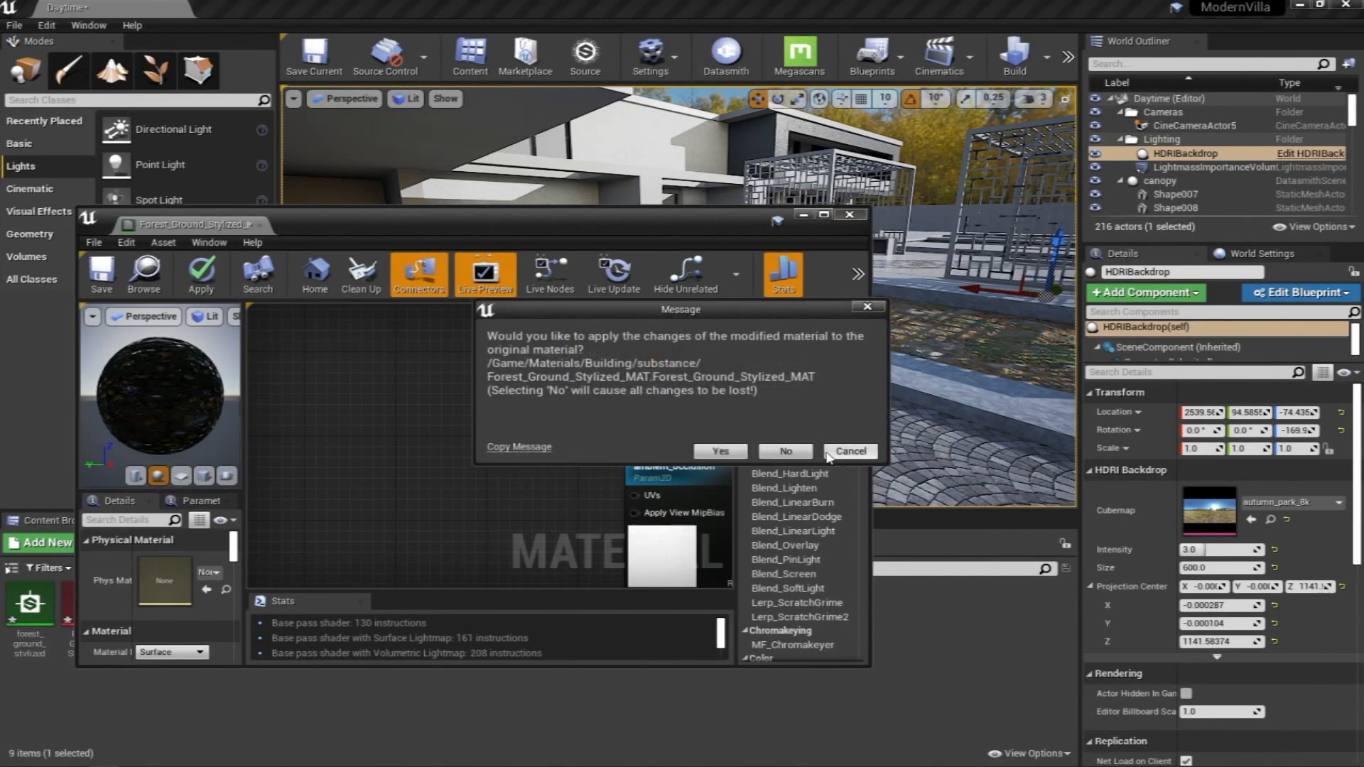
left_click(853, 454)
left_click(803, 215)
right_click_drag(710, 313, 810, 229)
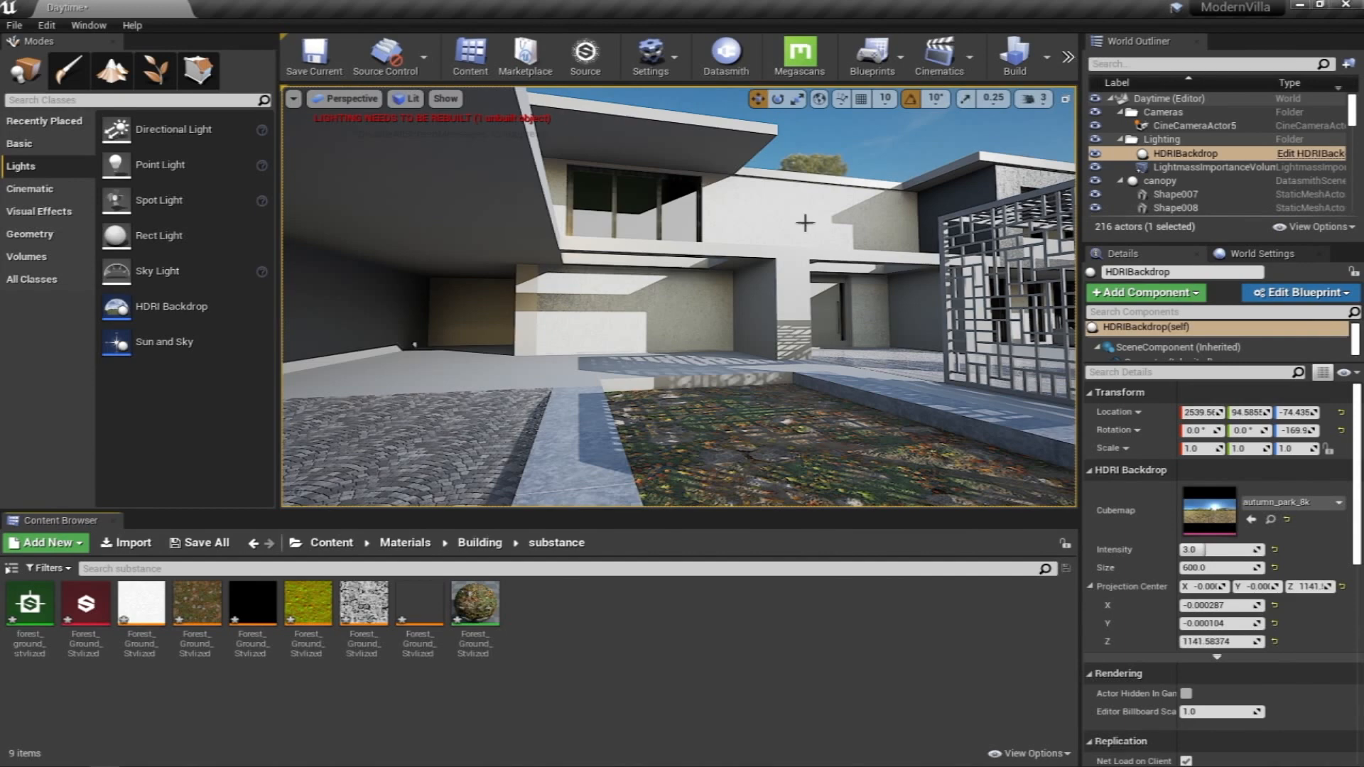
right_click_drag(809, 229, 807, 213)
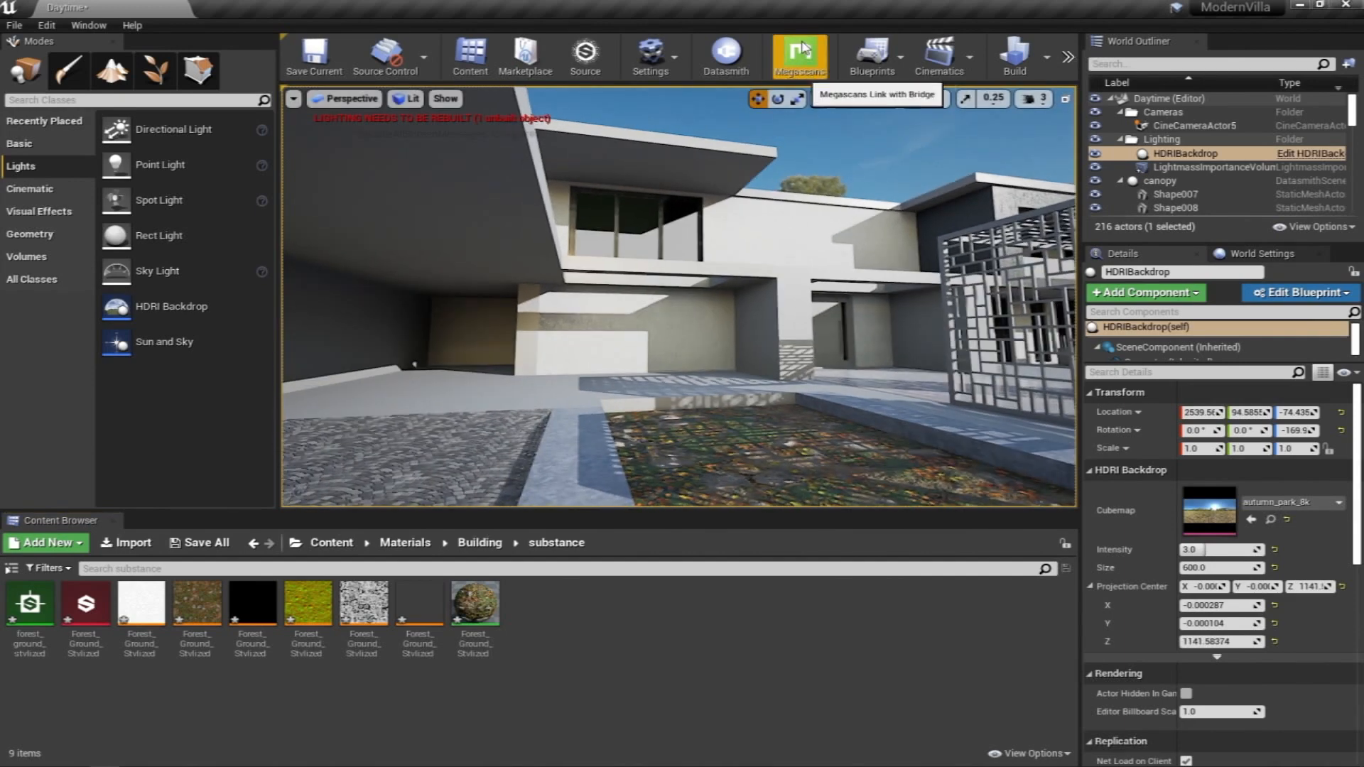
mouse_move(847, 255)
right_mouse_down()
mouse_move(792, 271)
mouse_move(852, 272)
right_mouse_up()
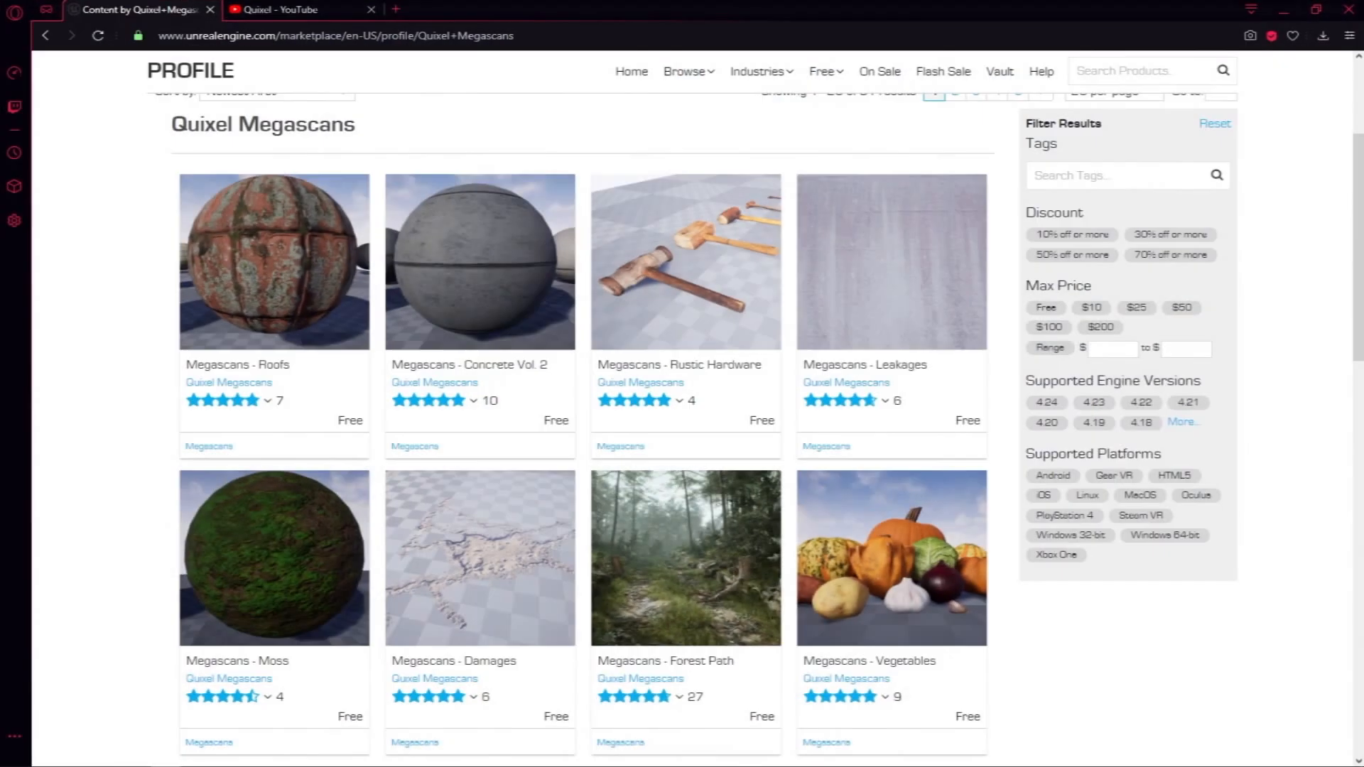
Browse the free Quixel Megascans packs on the Unreal Engine Marketplace page in the browser
scroll(700, 478, "up", 3)
scroll(700, 478, "up", 1)
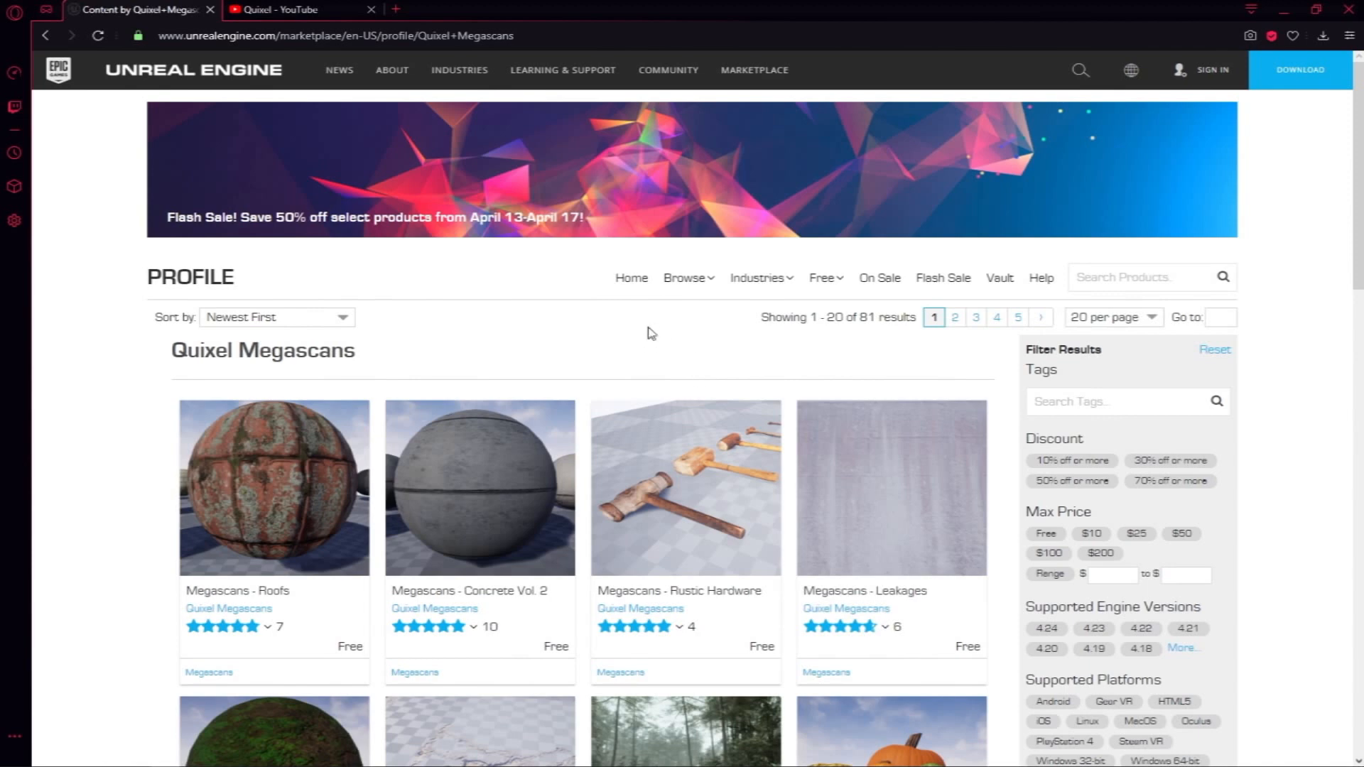
scroll(662, 336, "down", 2)
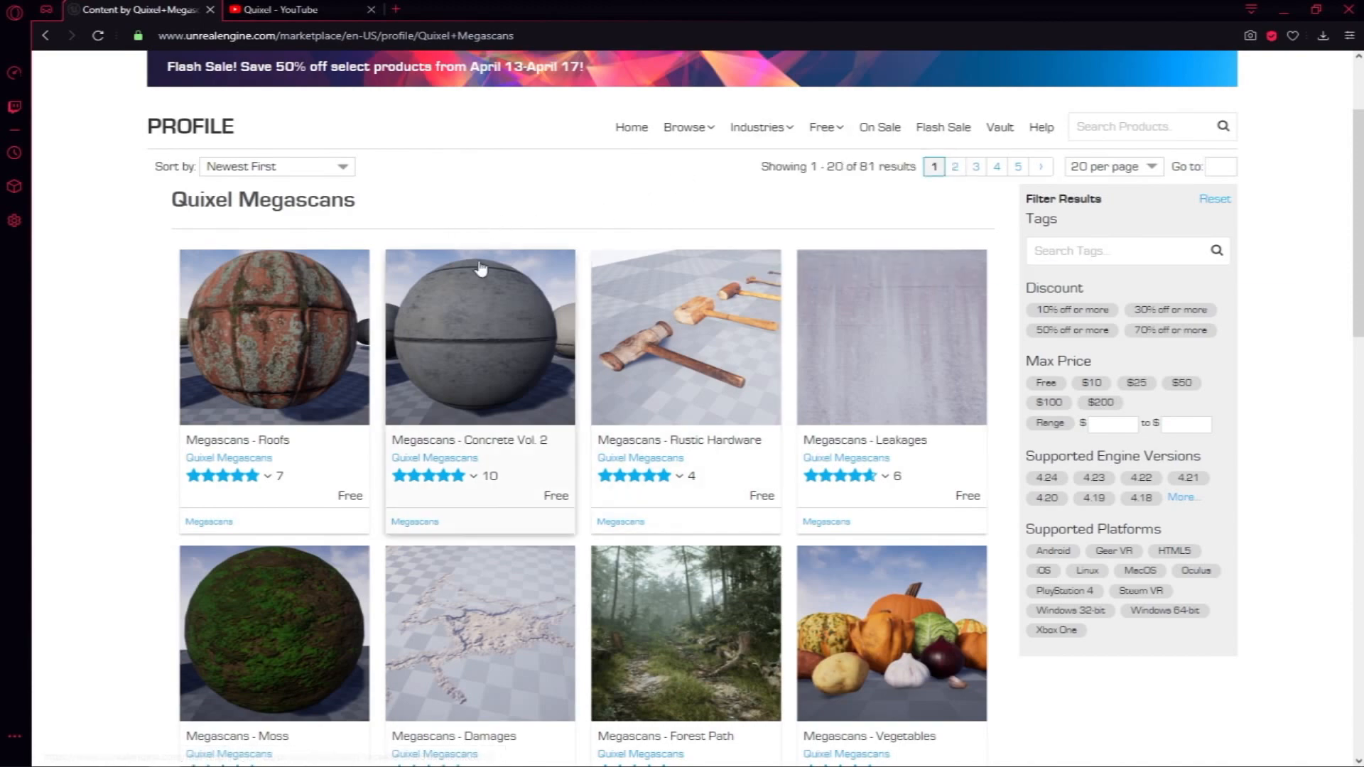
scroll(469, 274, "down", 5)
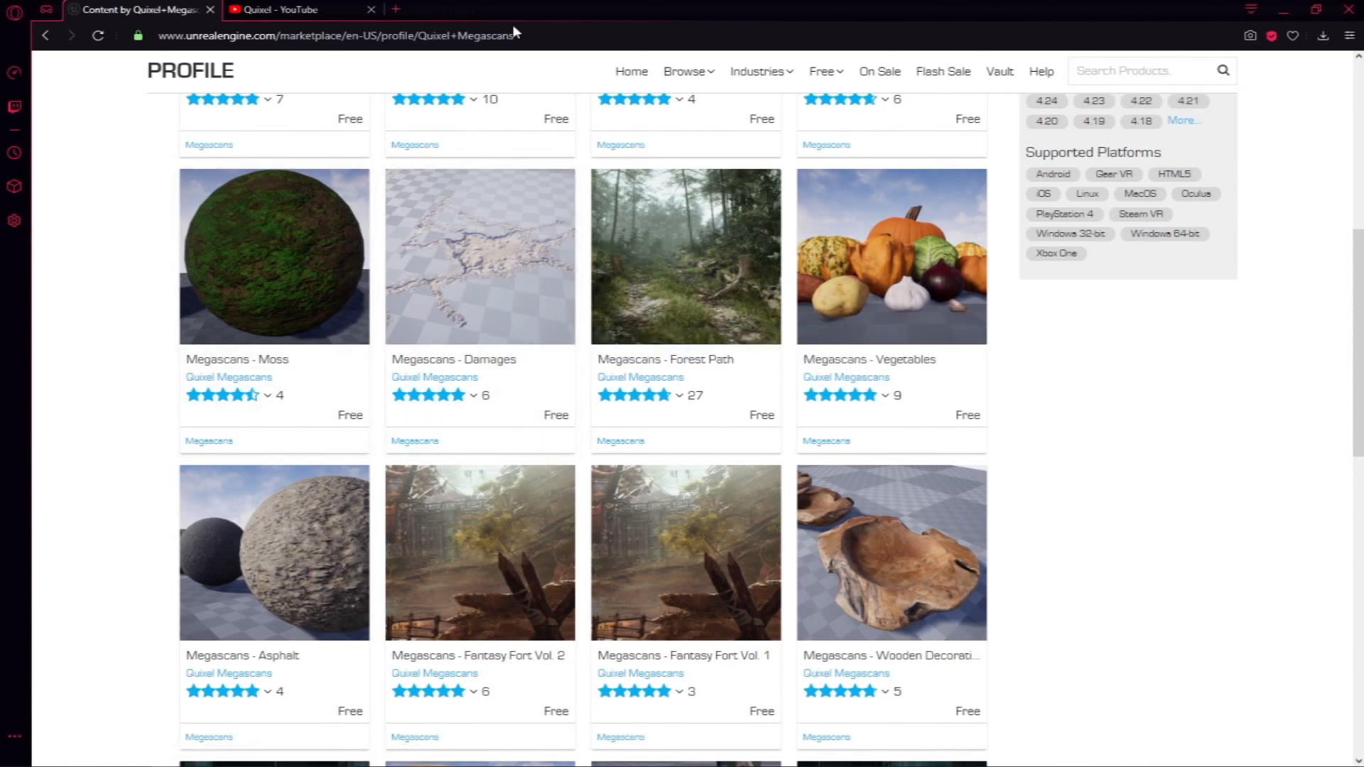
Switch to Quixel Bridge and open the Free asset collection
left_click(1250, 9)
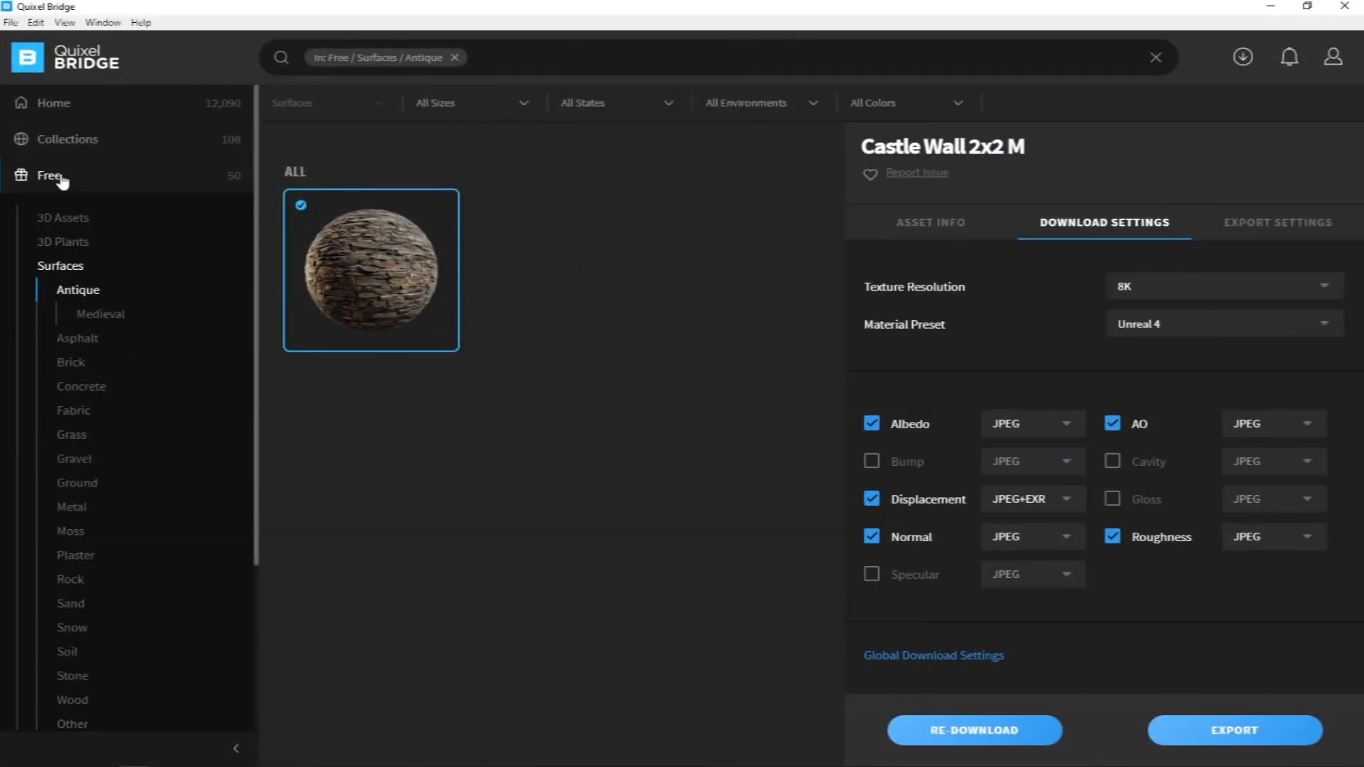
left_click(85, 177)
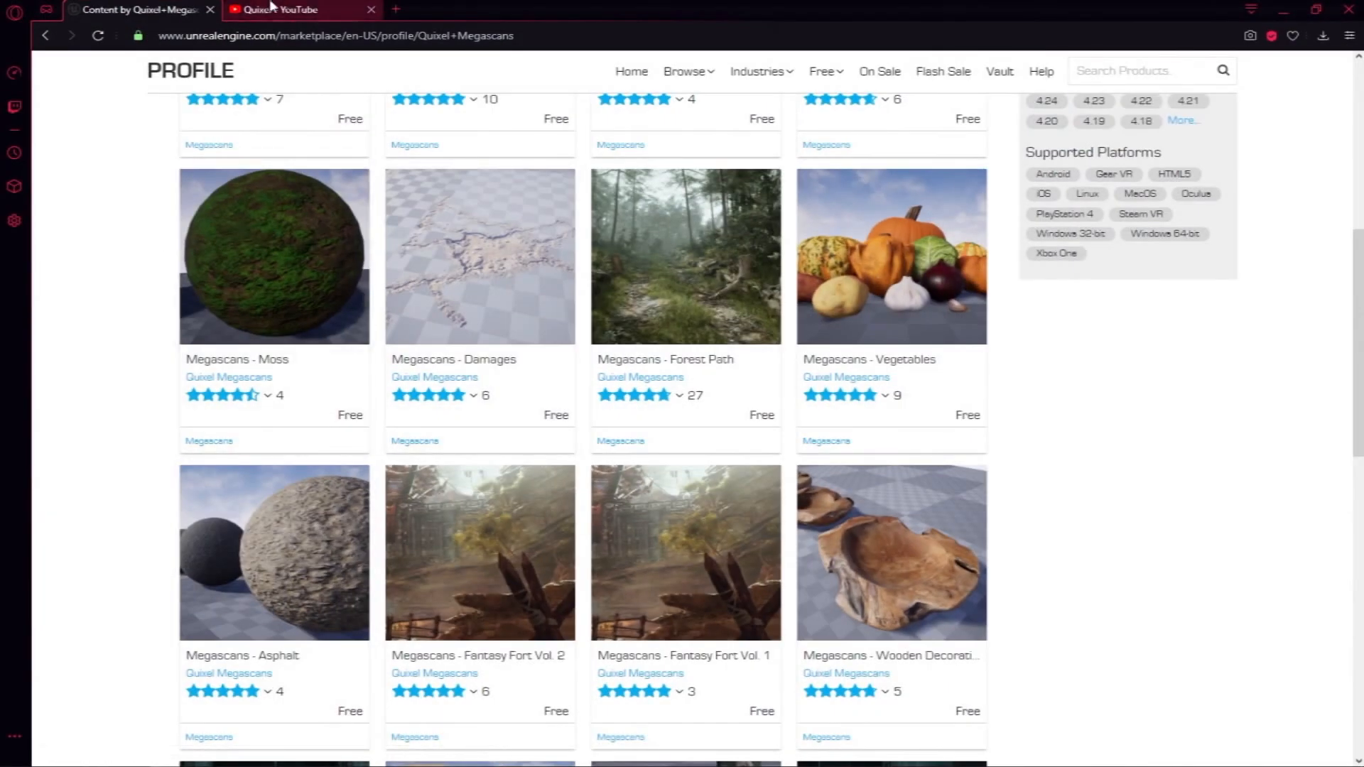
Browse the uploaded tutorial videos on the Quixel YouTube channel in the browser
left_click(294, 9)
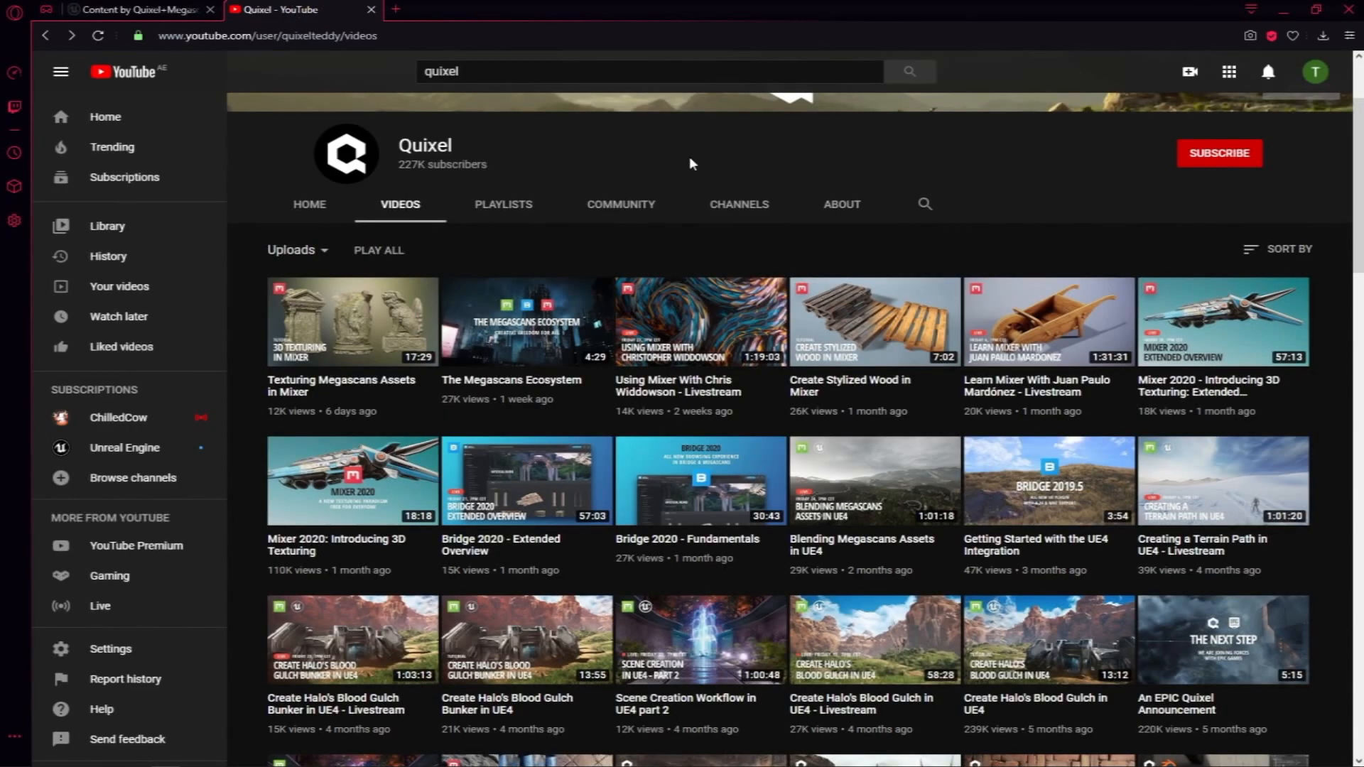
scroll(617, 346, "down", 2)
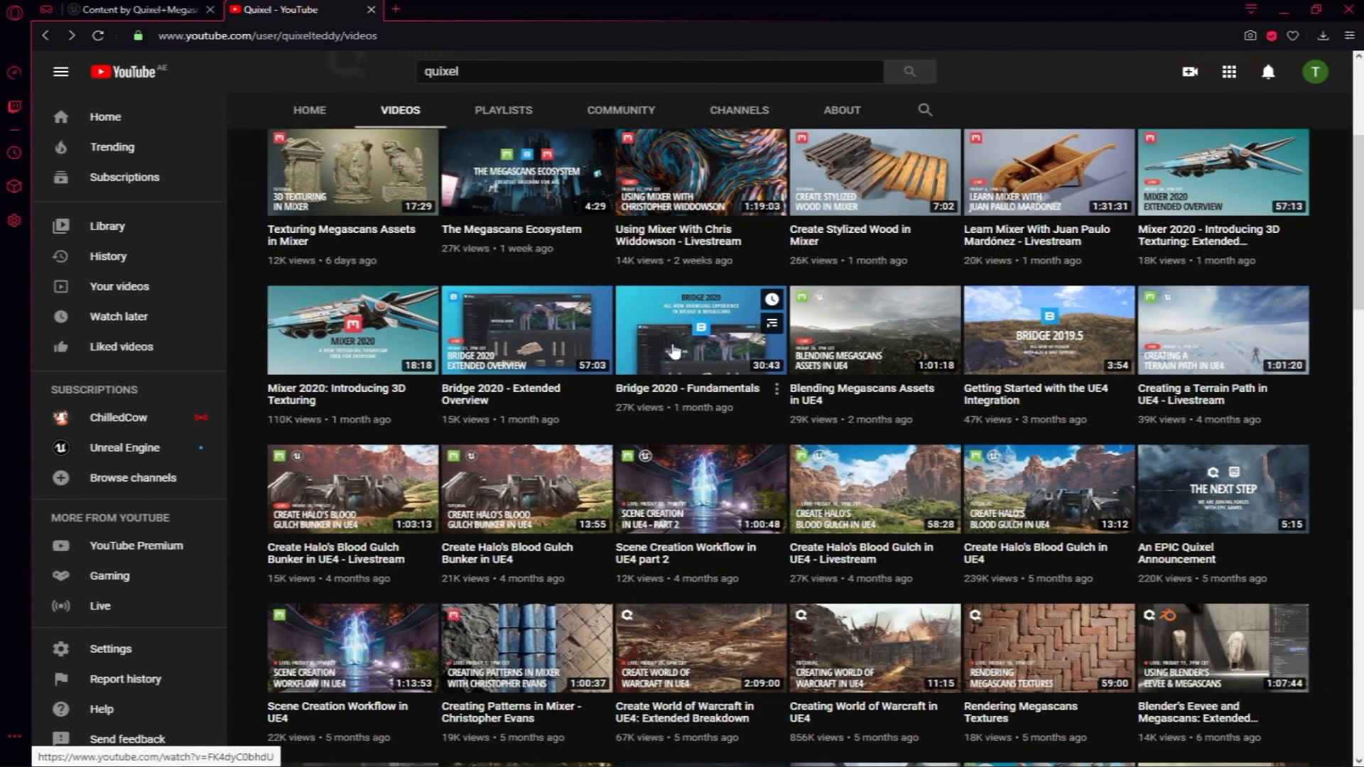
scroll(682, 410, "down", 2)
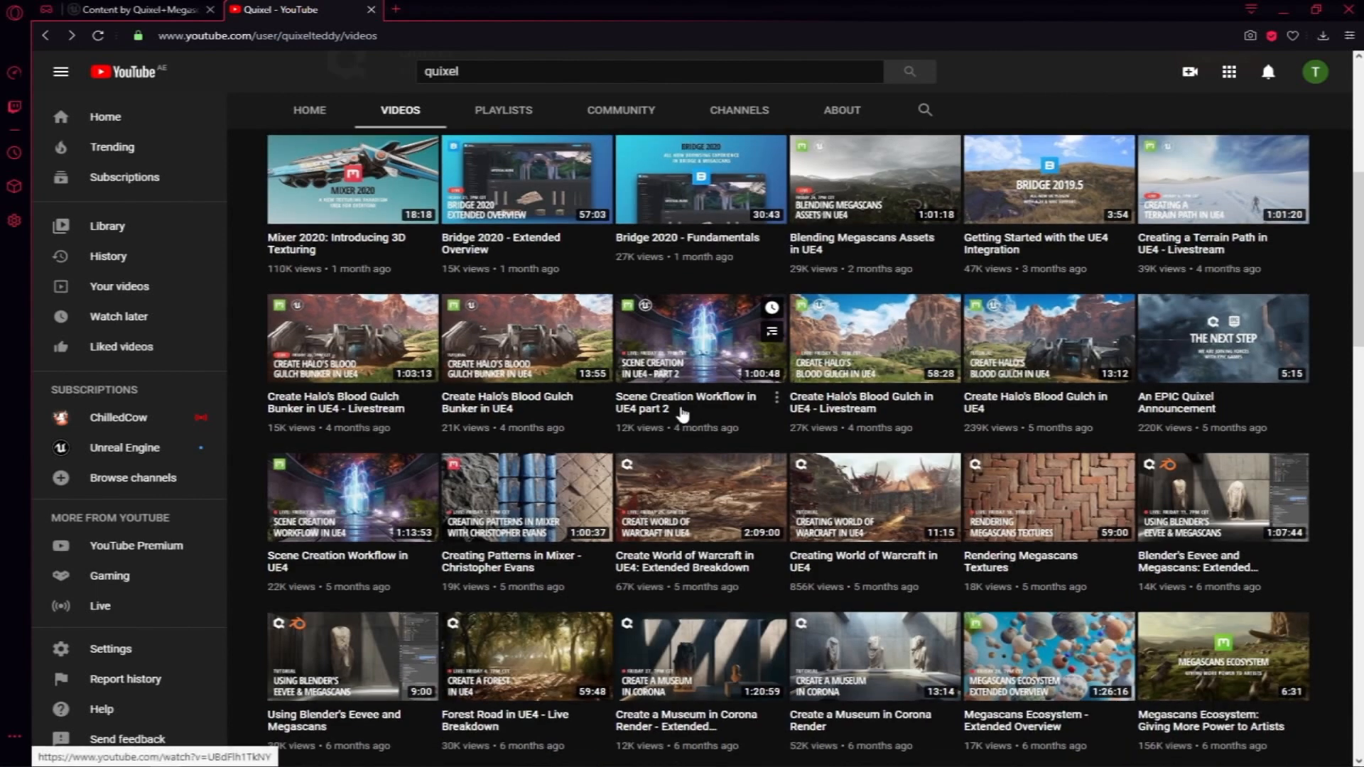
scroll(716, 371, "up", 2)
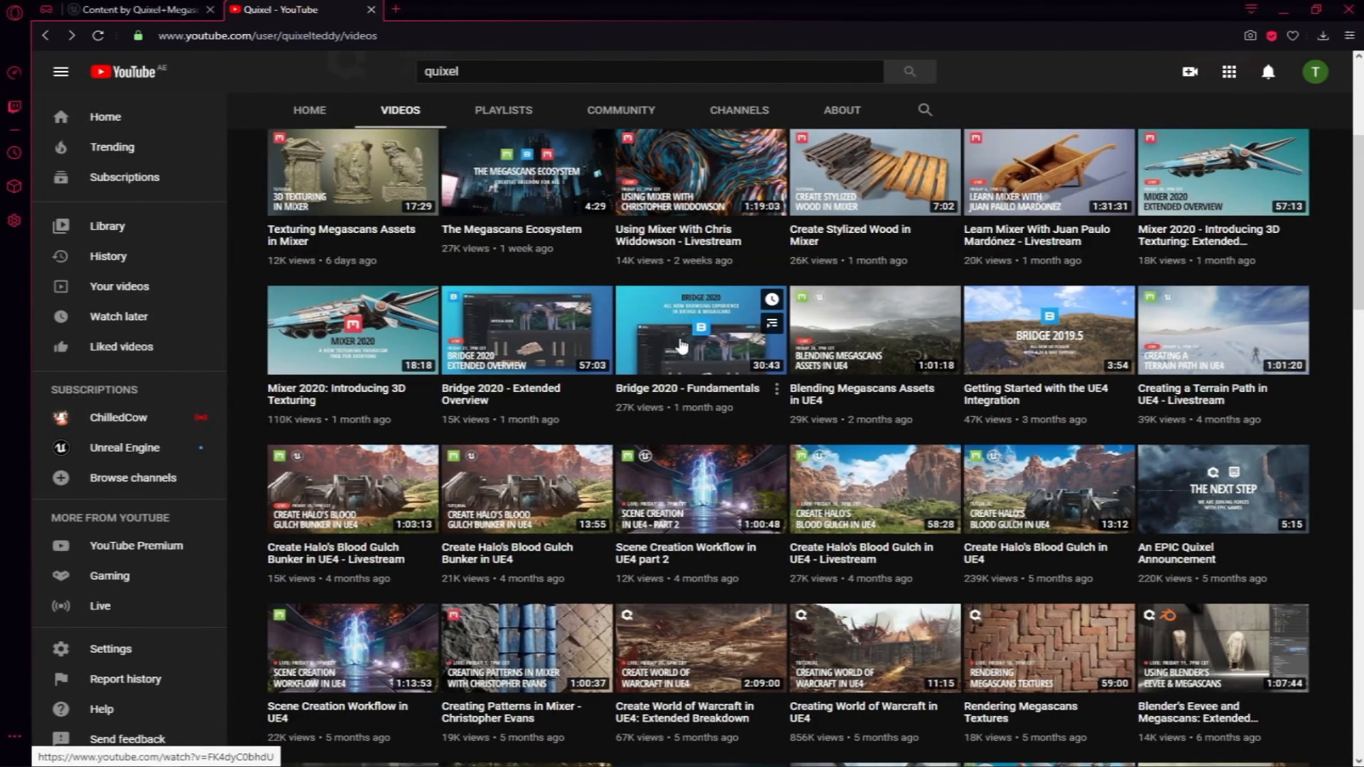
Return to Quixel Bridge and open the Antique category of the free surfaces
left_click(1281, 9)
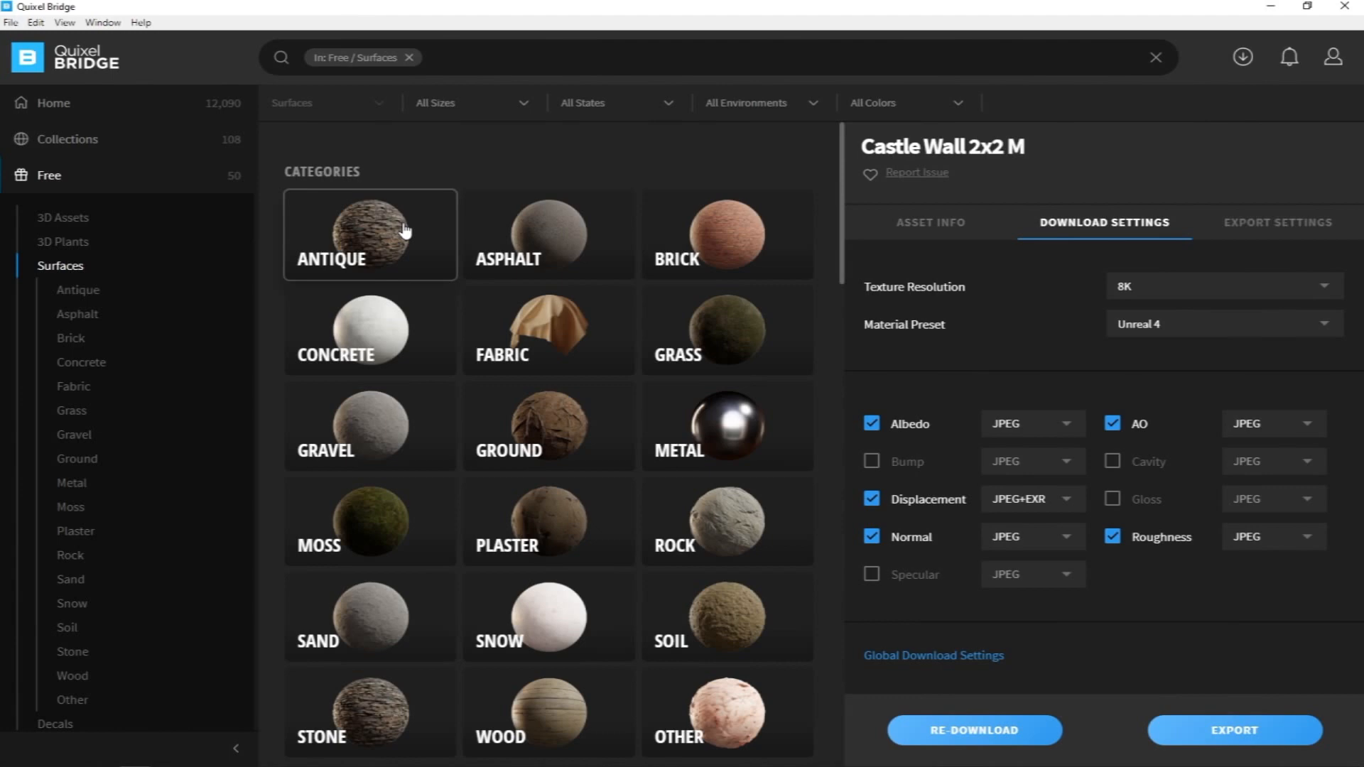
left_click(404, 230)
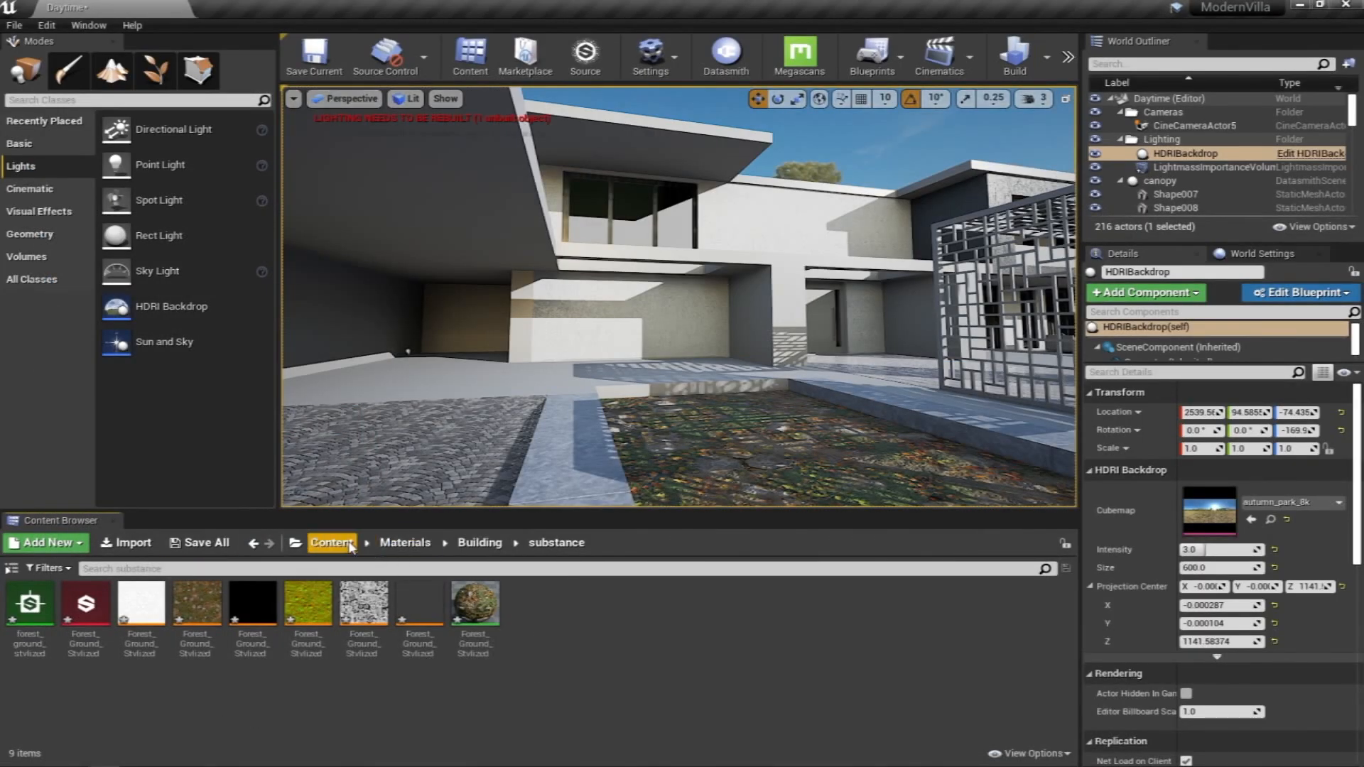
Apply the Castle_Stone_Wall_2x2 material from the Megascans Surfaces folder to the long wall supporting the carport roof
left_click(350, 544)
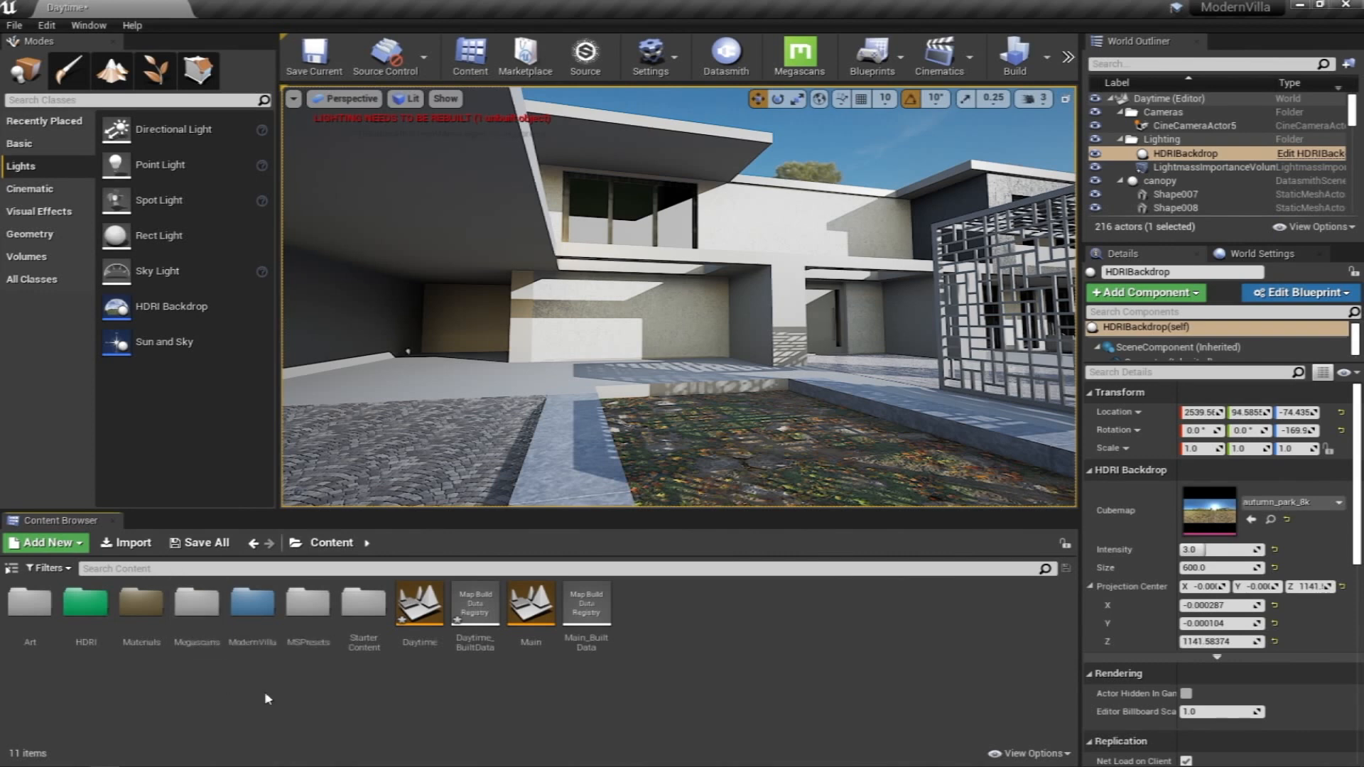
double_click(197, 607)
double_click(30, 611)
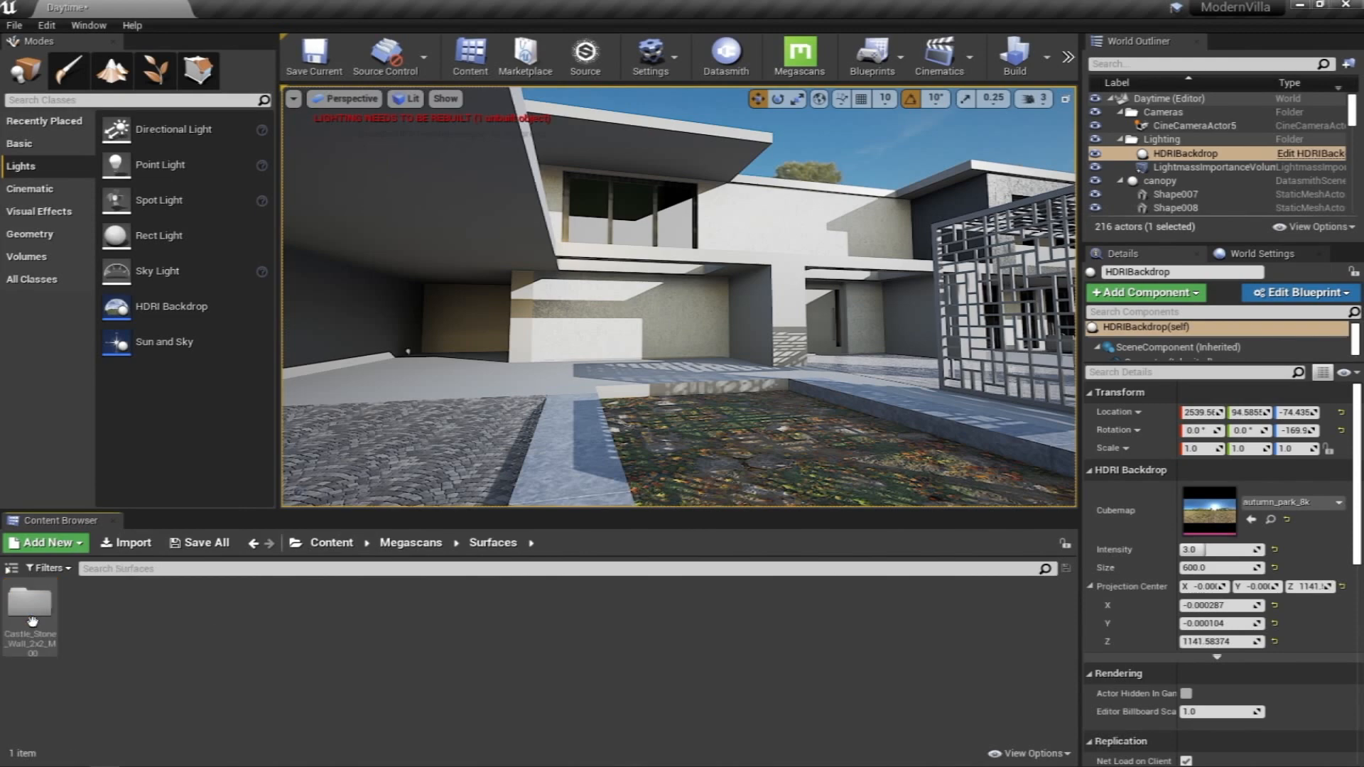
double_click(29, 607)
right_click_drag(498, 331, 419, 320)
left_click_drag(30, 607, 538, 256)
right_click_drag(538, 257, 619, 234)
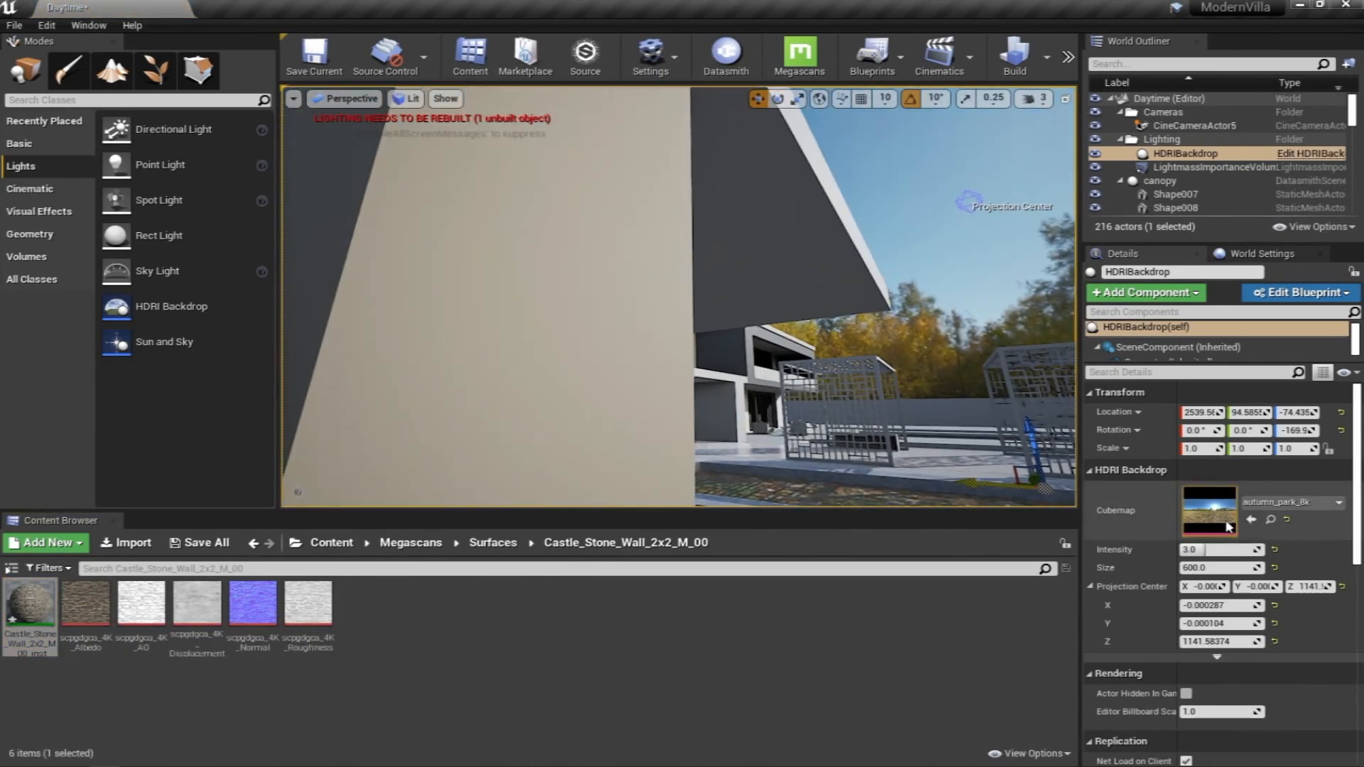
Select the carport wall and open its Castle_Stone_Wall material instance, placing the editor so the wall stays visible
left_click(584, 310)
right_click_drag(584, 310, 564, 337)
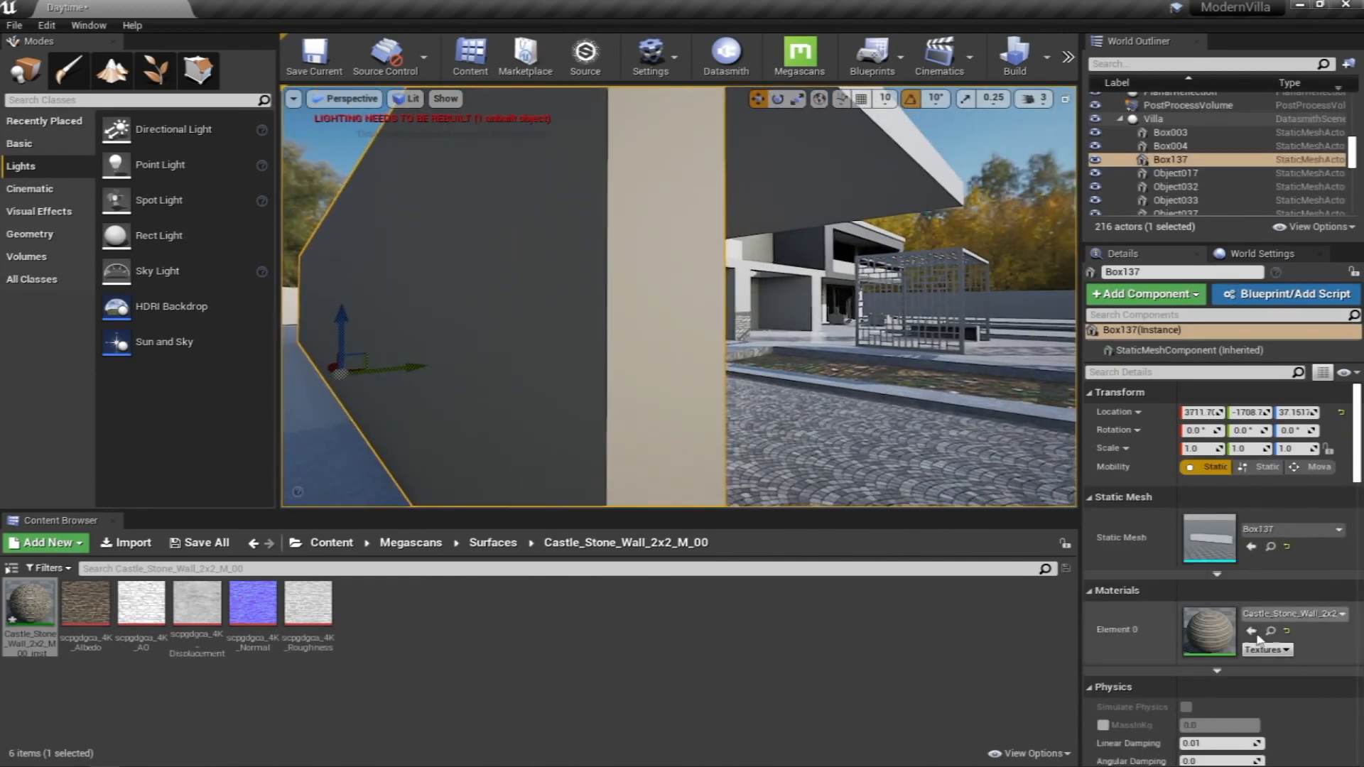
double_click(1211, 630)
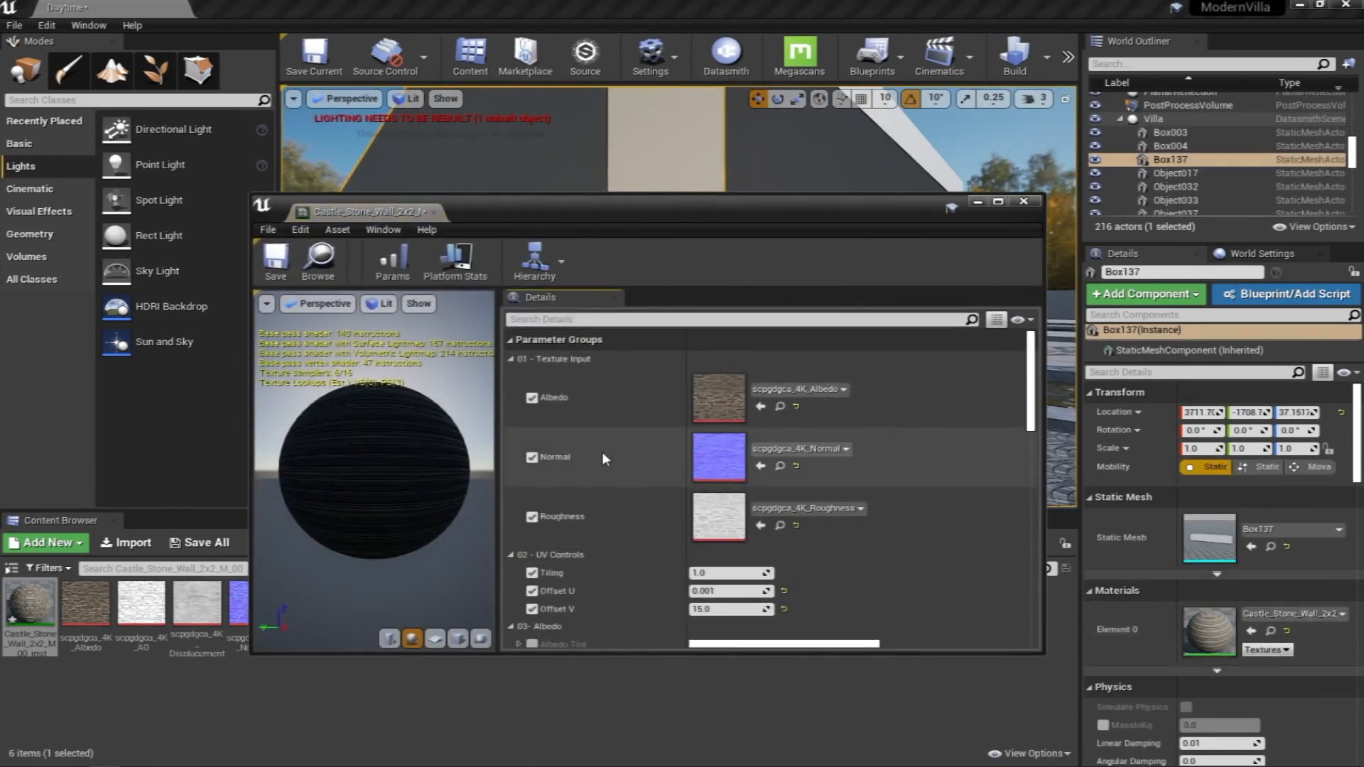
scroll(602, 454, "down", 2)
left_click_drag(679, 210, 139, 183)
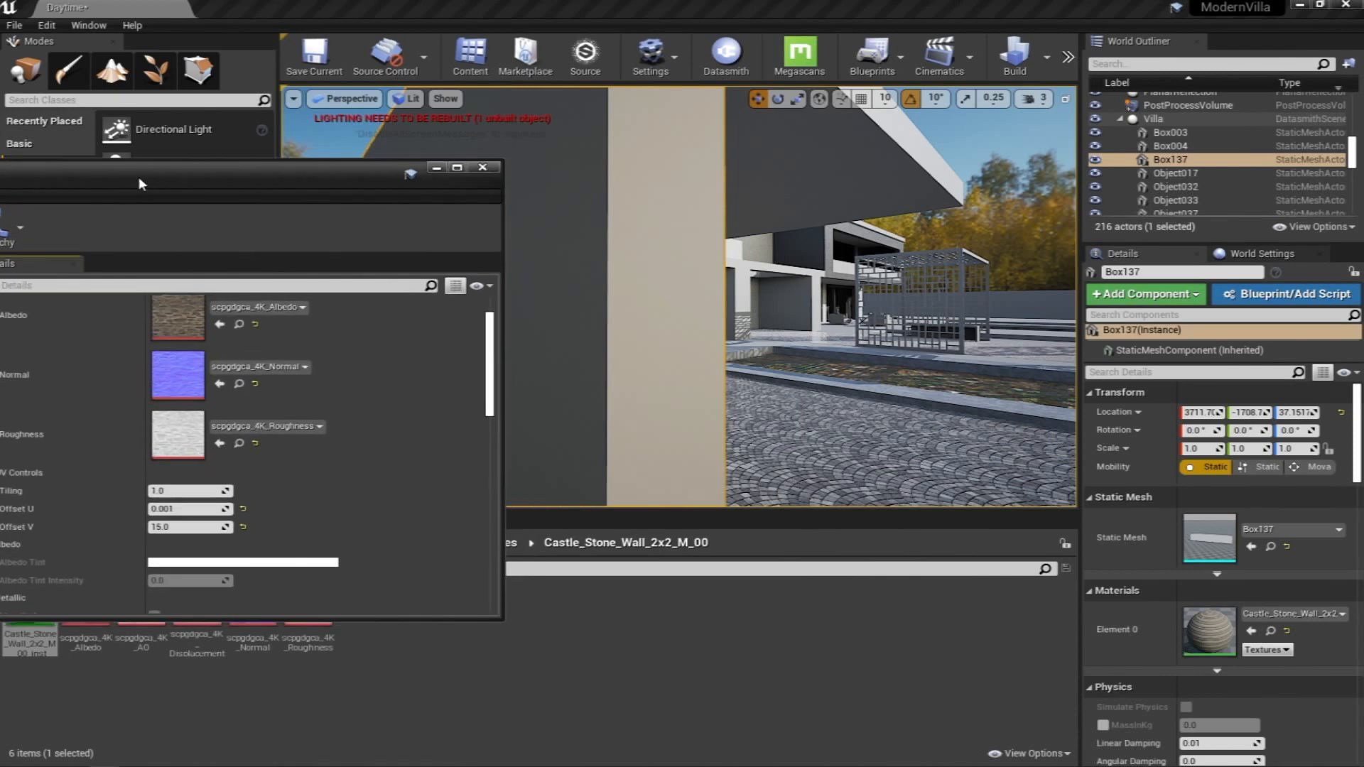
left_click_drag(277, 198, 336, 223)
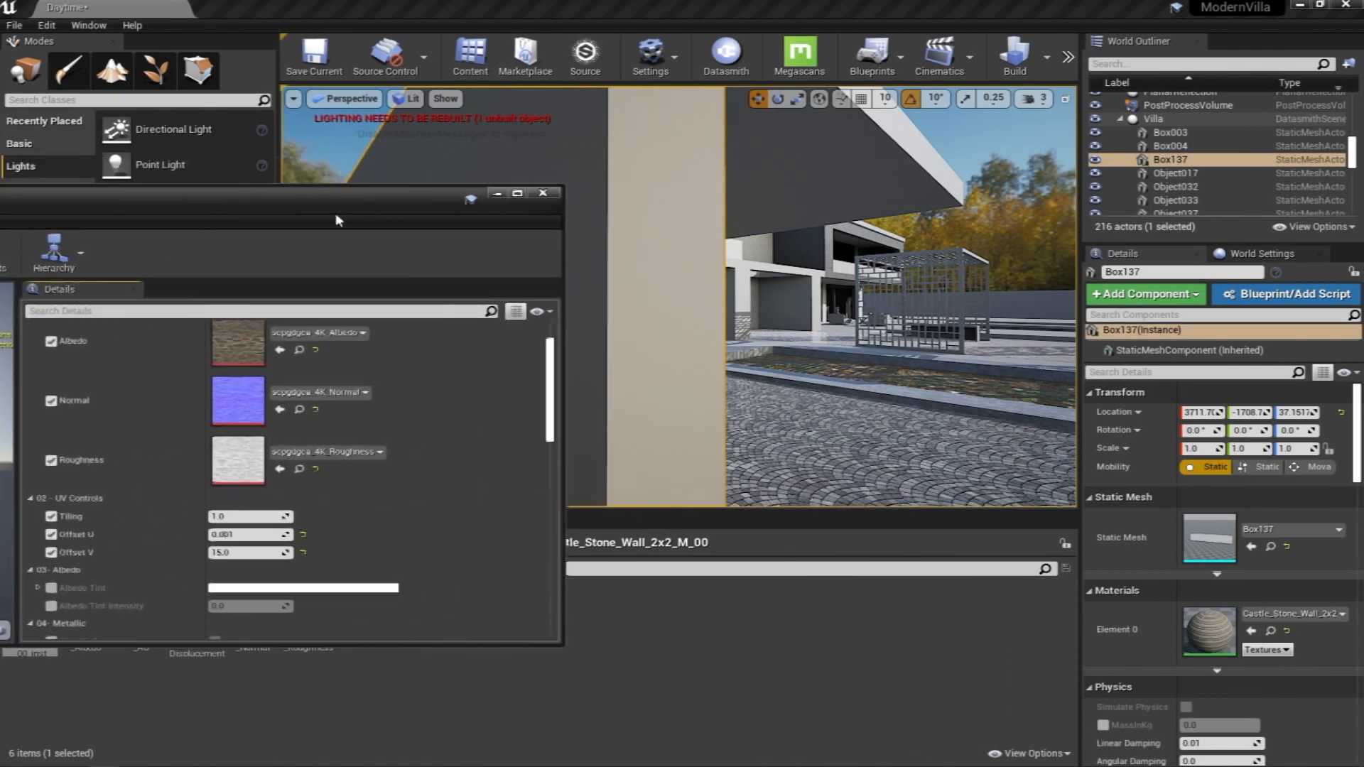
left_click(248, 535)
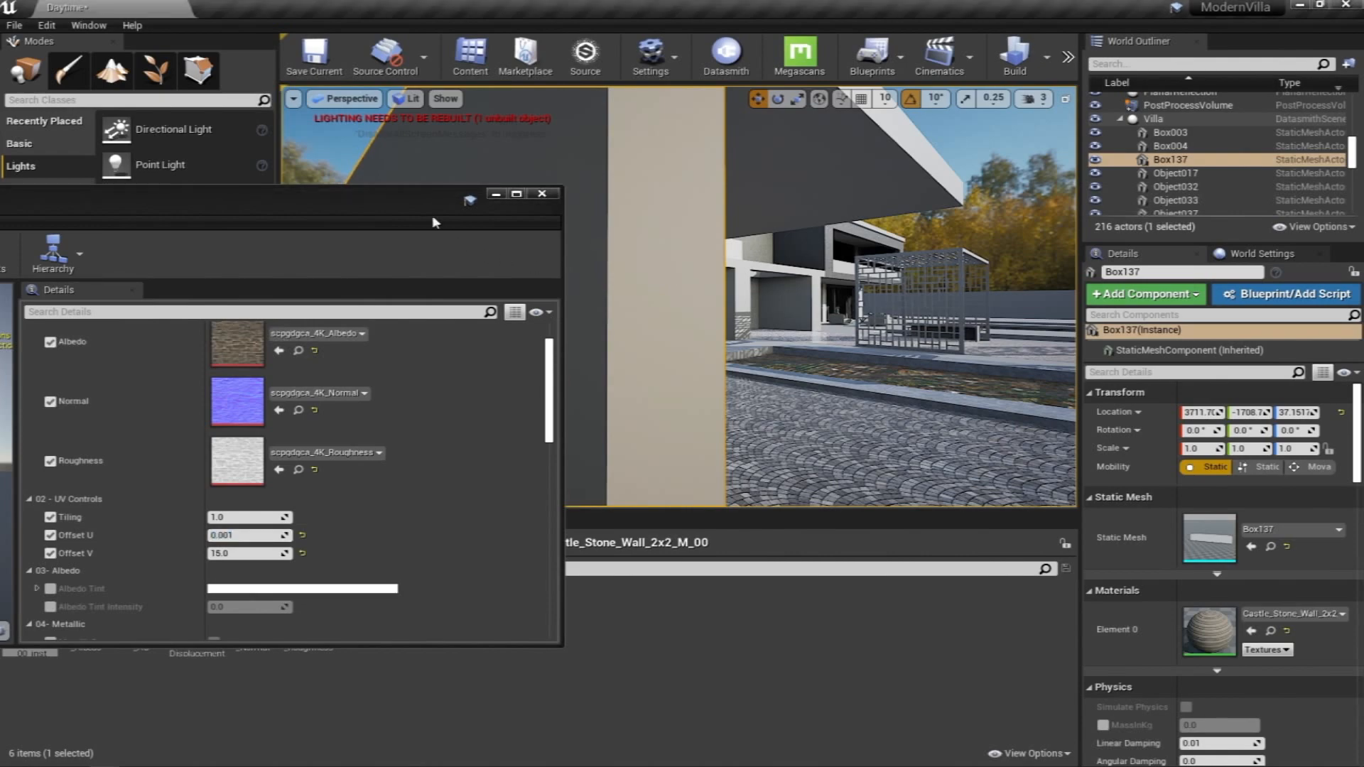
left_click_drag(415, 202, 941, 535)
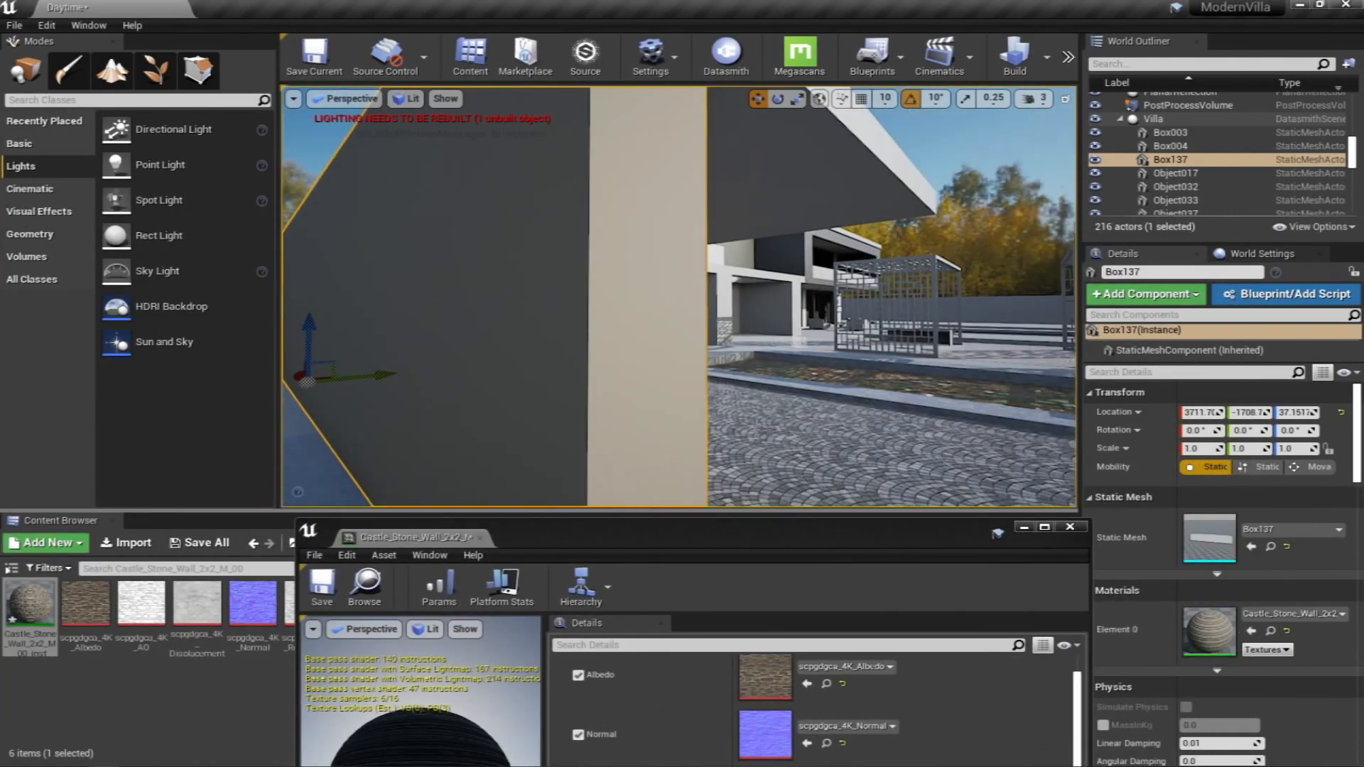
left_click_drag(760, 542, 304, 233)
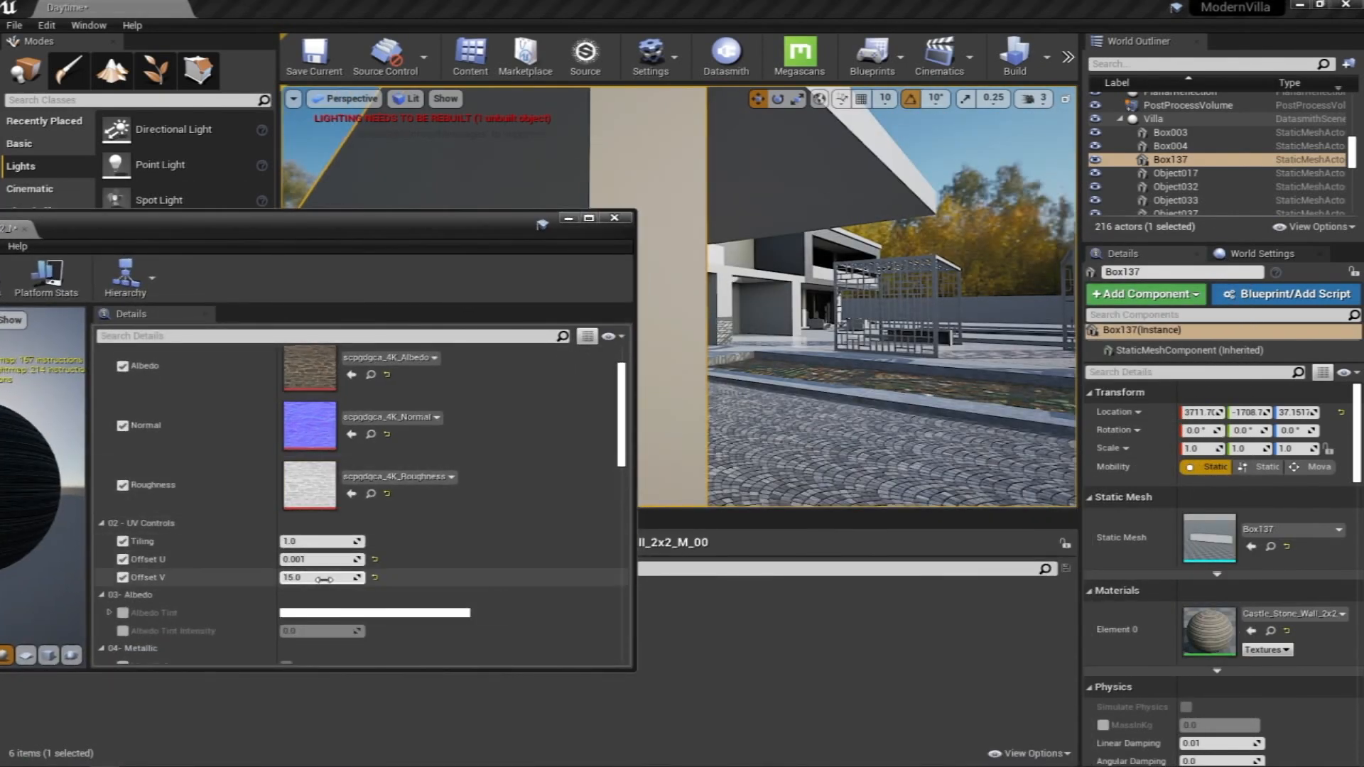
Try an Offset V of 0.01 and Offset U values of 0.02 and 0.01 on the stone material
type("1")
key("Return")
type("0.01")
key("Return")
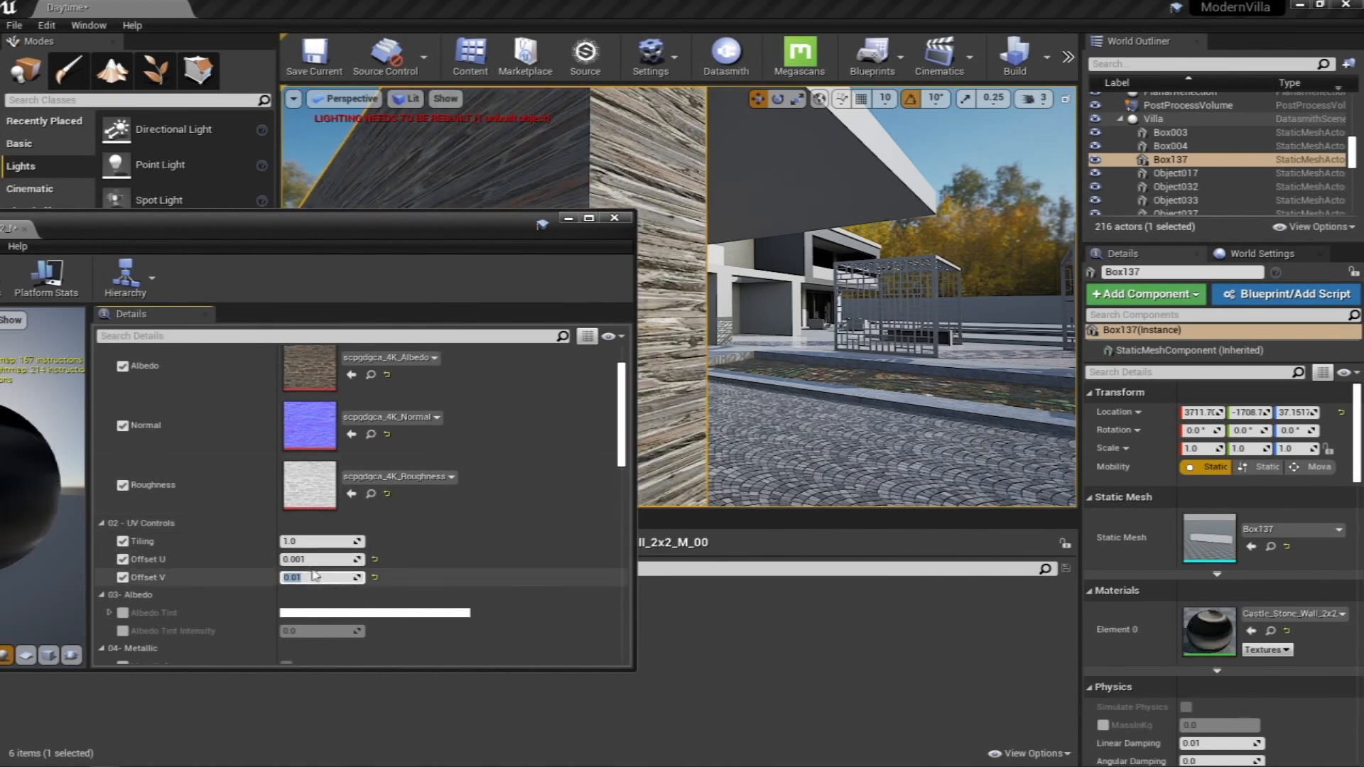
left_click(314, 560)
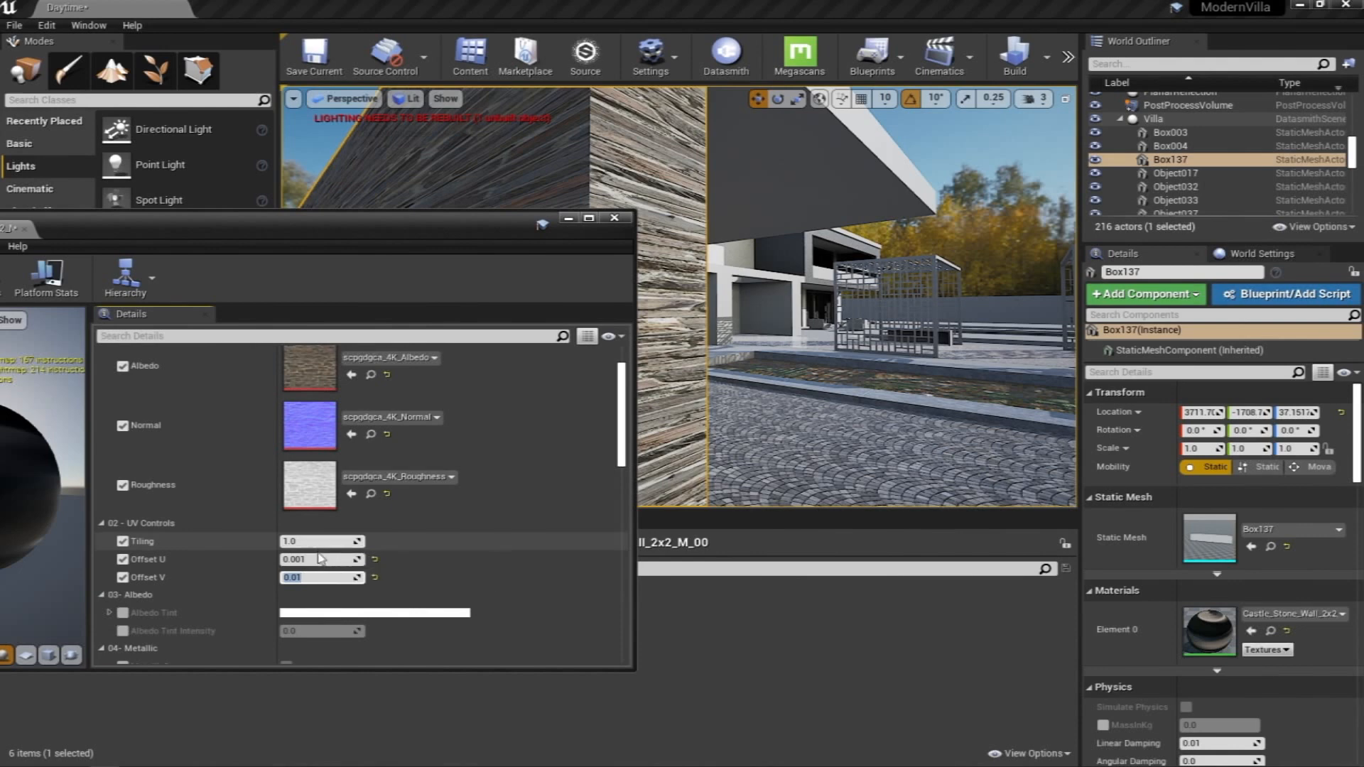
type(".02")
key("Return")
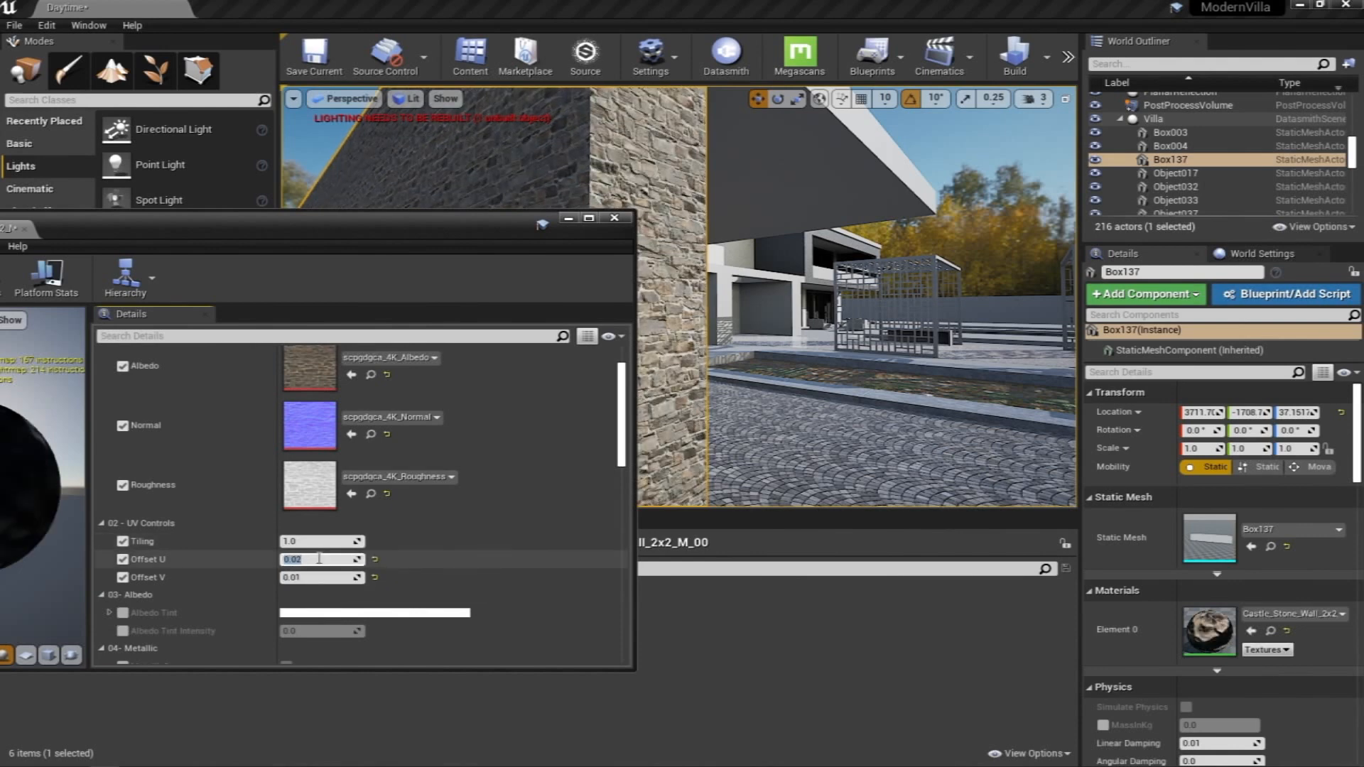
type(".01")
key("Return")
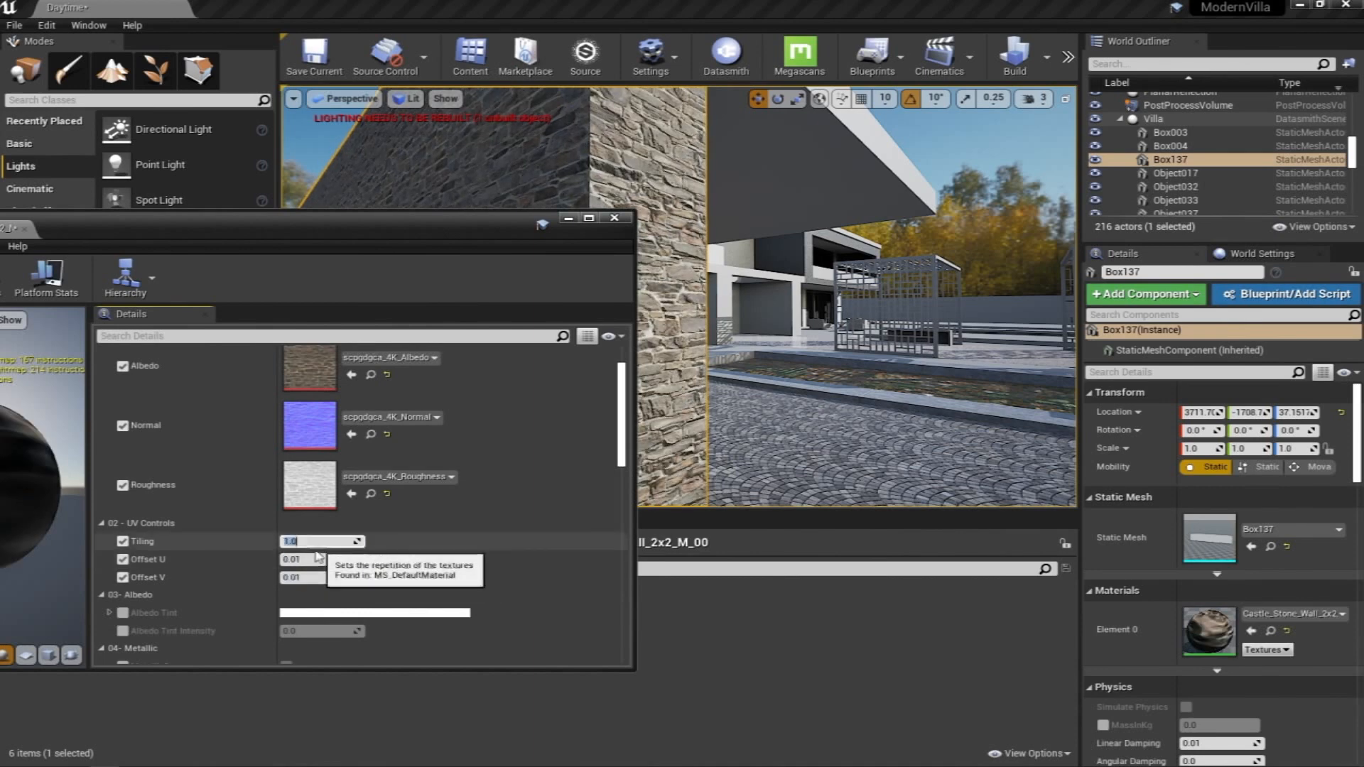
Set the stone material's Offset U to 0.006 and Offset V to 0.0056, and close the material instance
left_click(317, 560)
type(".00")
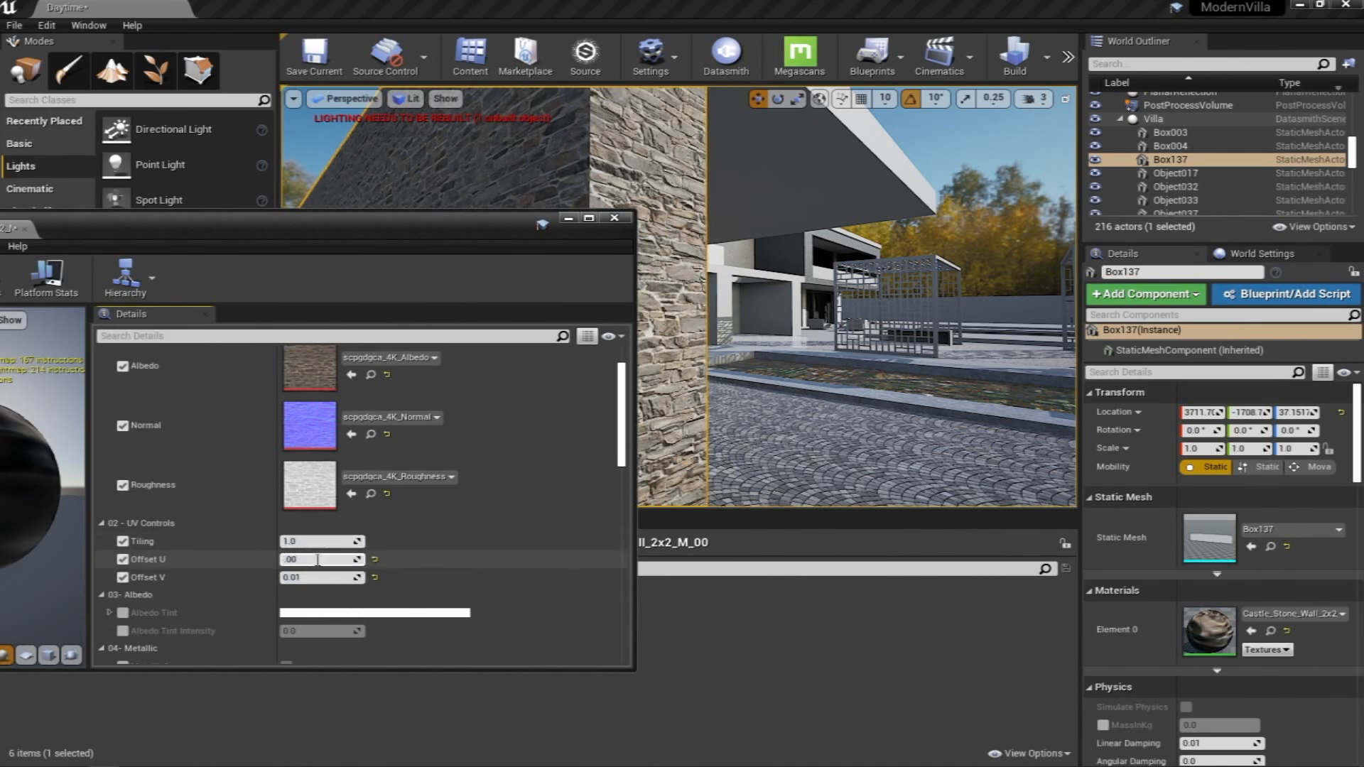
type("6")
key("Return")
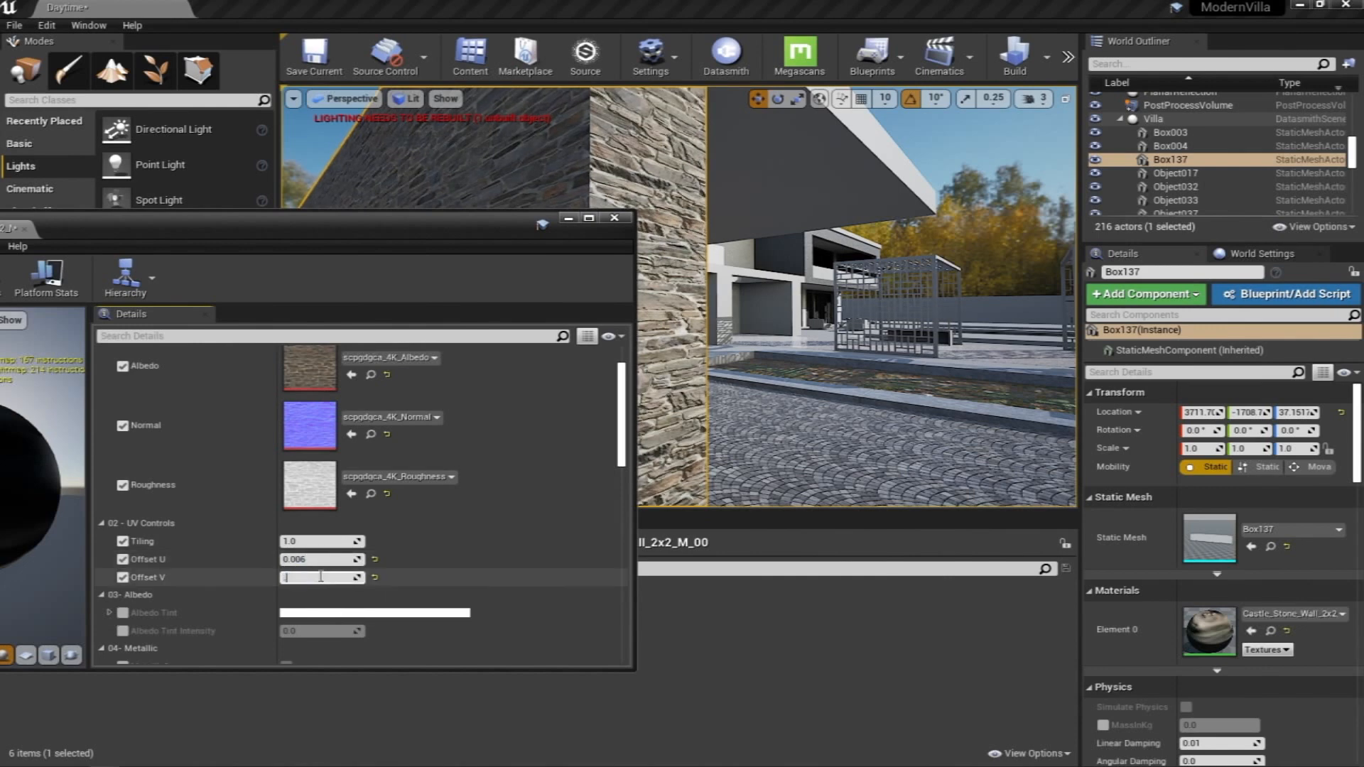
key("Return")
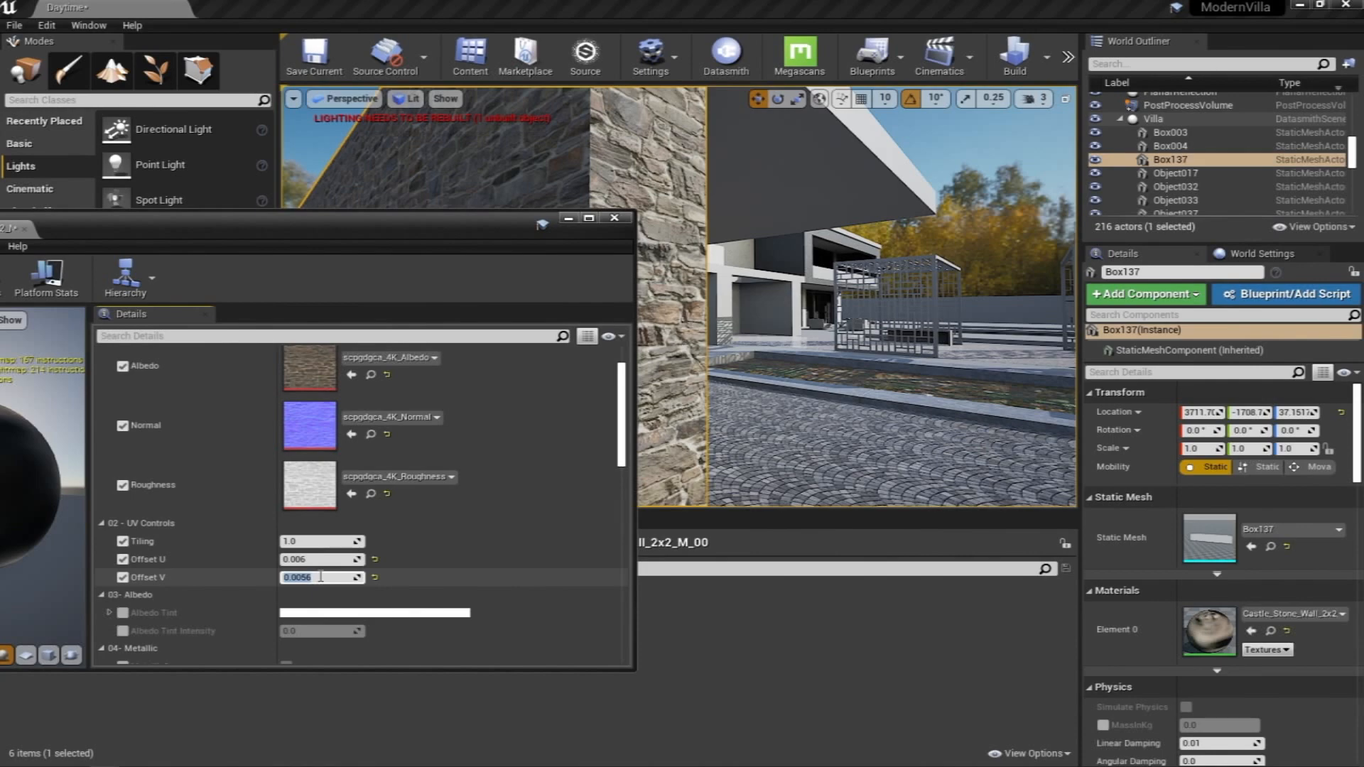
left_click(614, 217)
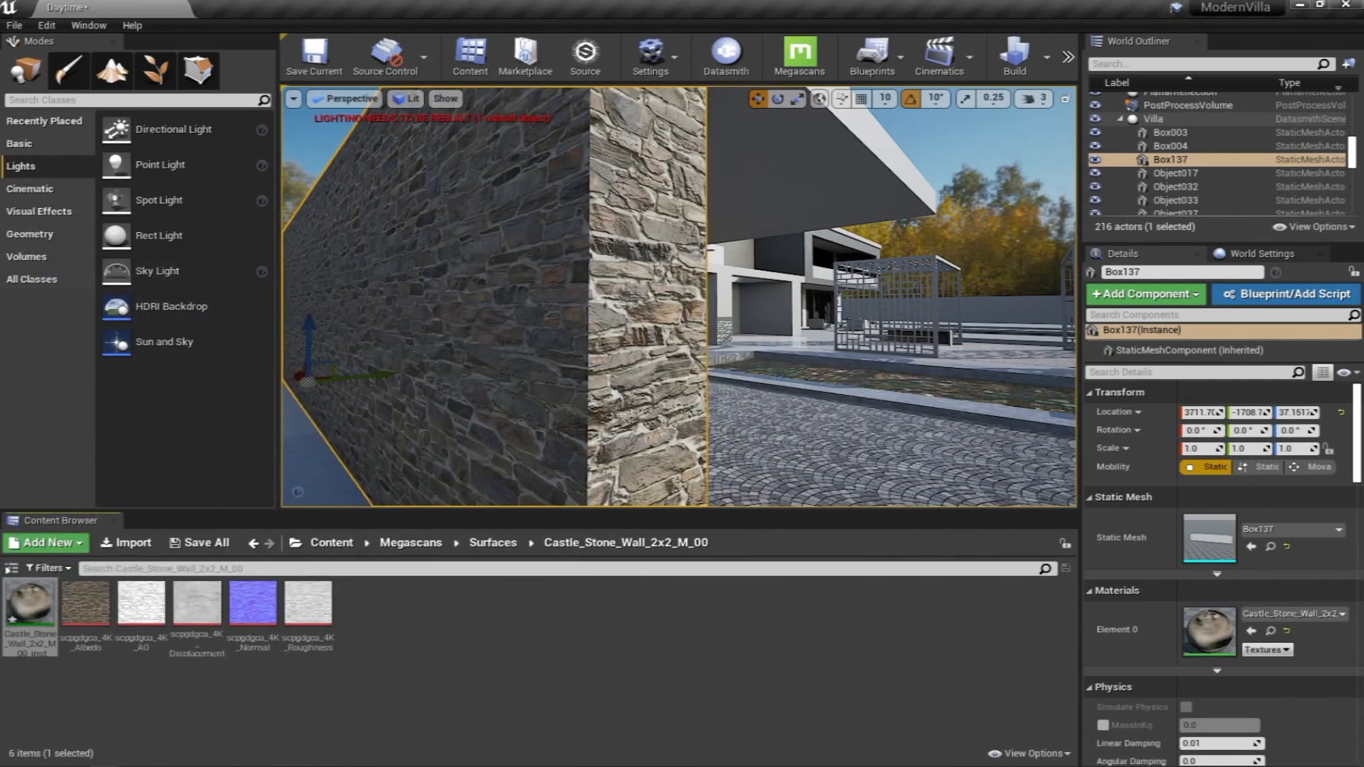
Apply the adjusted castle stone material to the short wall by the entrance, and check the assignment on both stone walls
mouse_move(699, 162)
right_mouse_down()
mouse_move(668, 164)
mouse_move(735, 160)
mouse_move(707, 174)
mouse_move(698, 155)
right_mouse_up()
left_click(700, 162)
left_click_drag(30, 603, 611, 320)
mouse_move(611, 320)
right_mouse_down()
mouse_move(633, 312)
mouse_move(593, 330)
mouse_move(618, 314)
mouse_move(604, 311)
mouse_move(620, 315)
mouse_move(578, 313)
mouse_move(625, 313)
mouse_move(554, 318)
mouse_move(608, 316)
right_mouse_up()
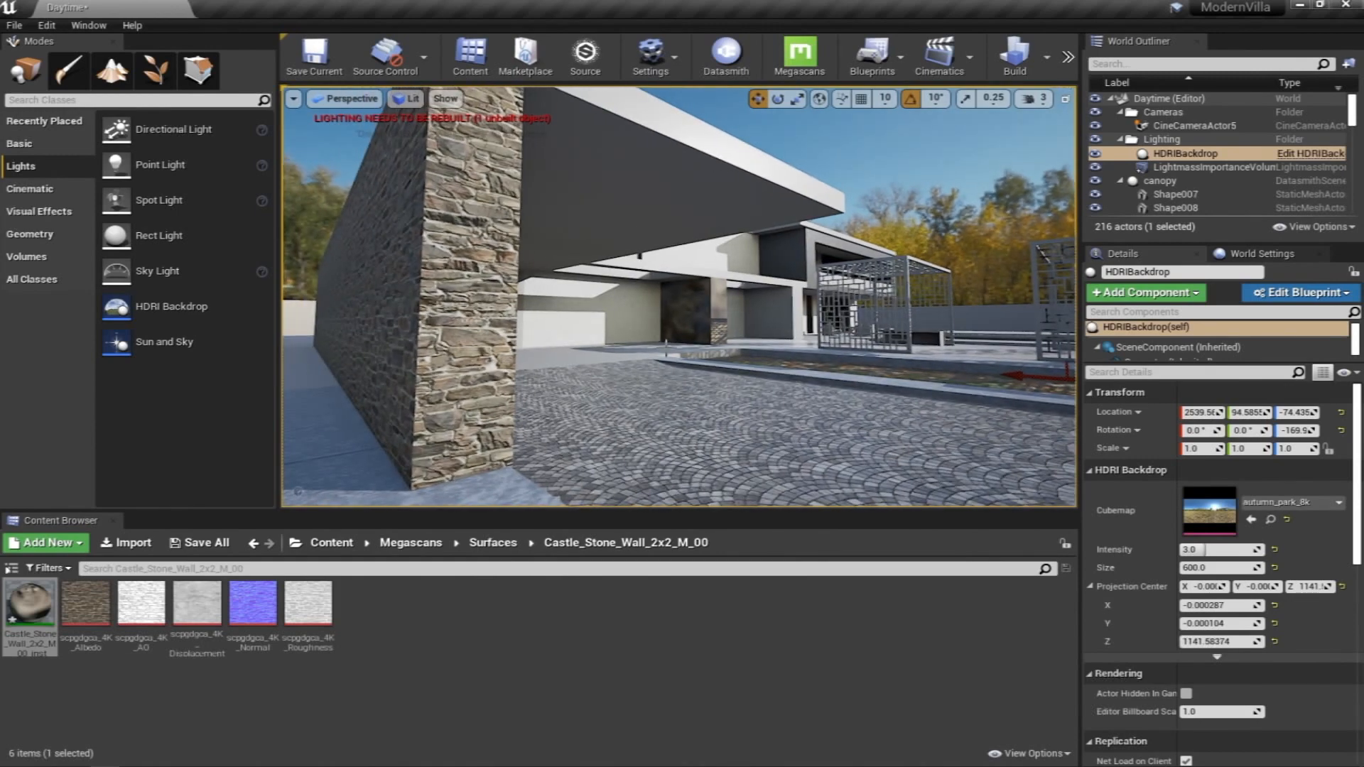
left_click(465, 273)
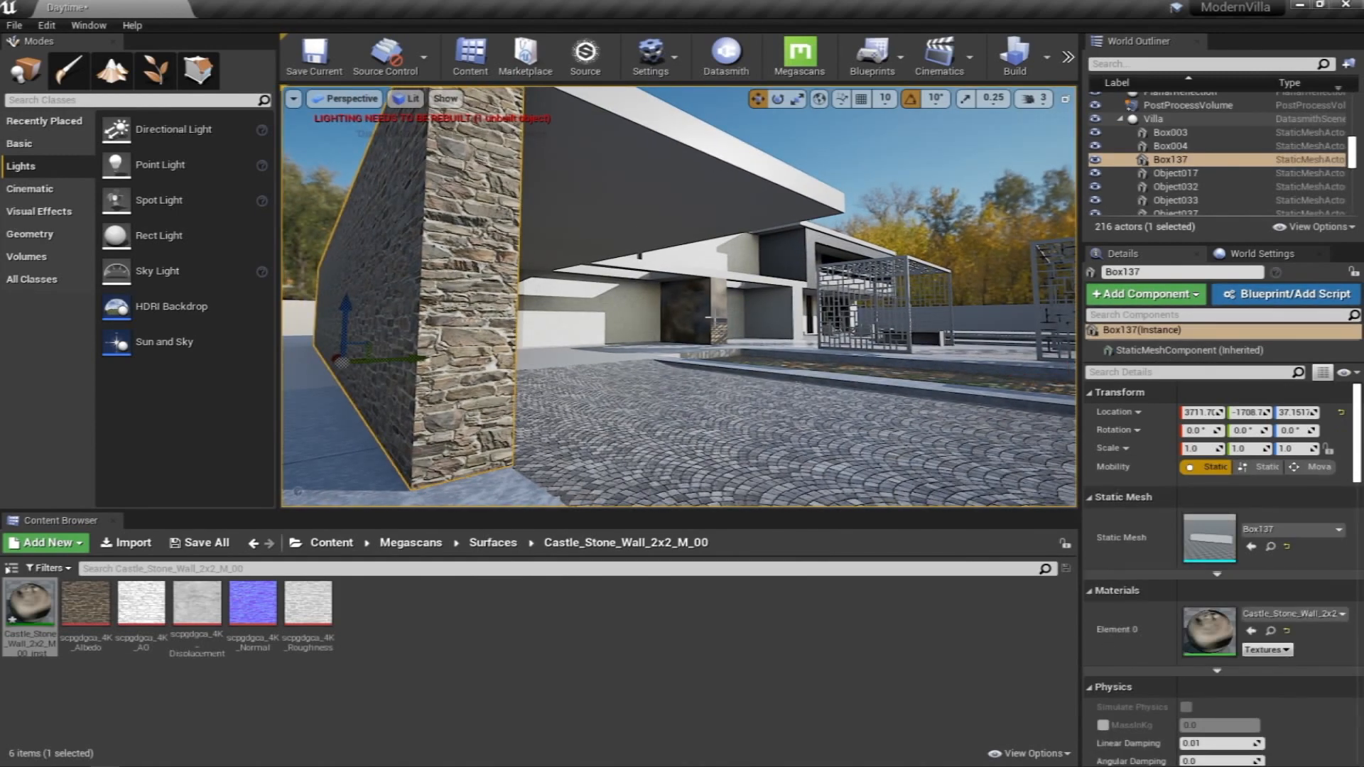
left_click(708, 318)
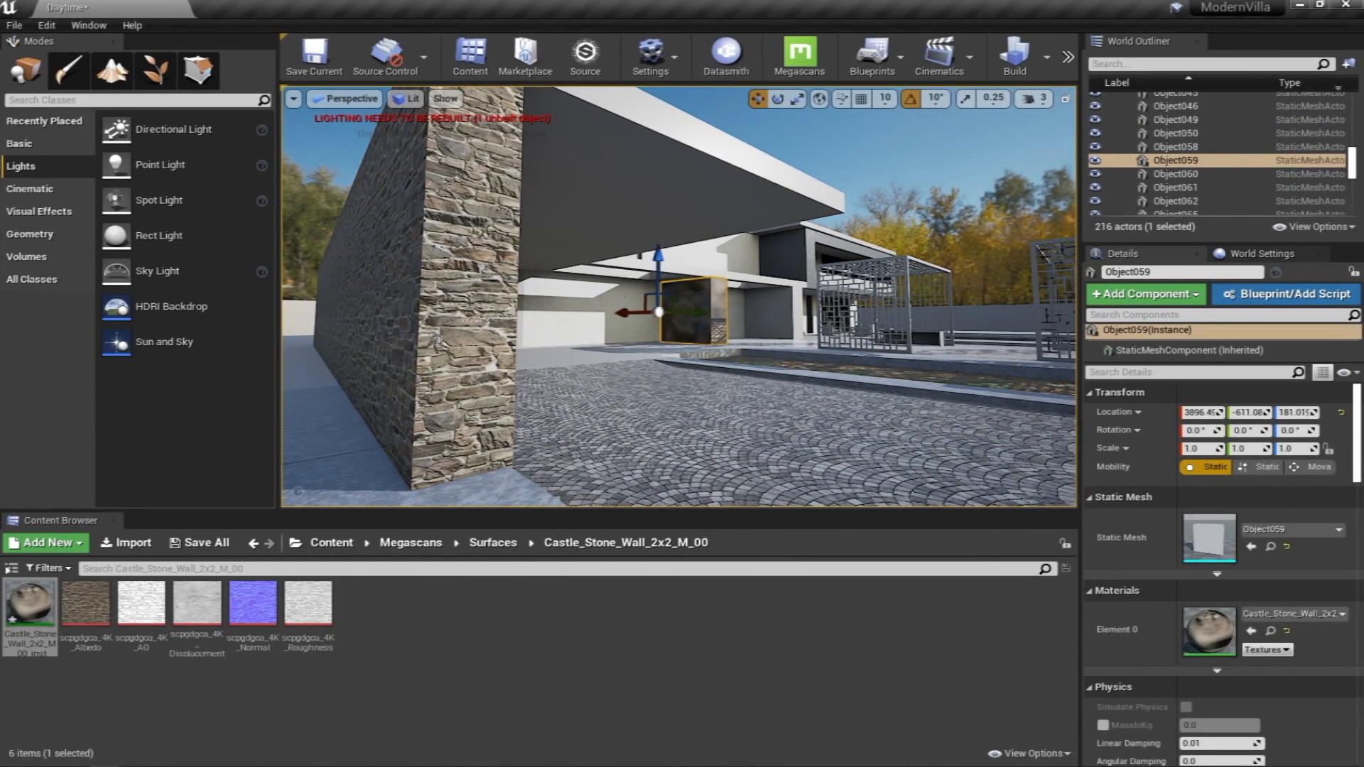
left_click(556, 623)
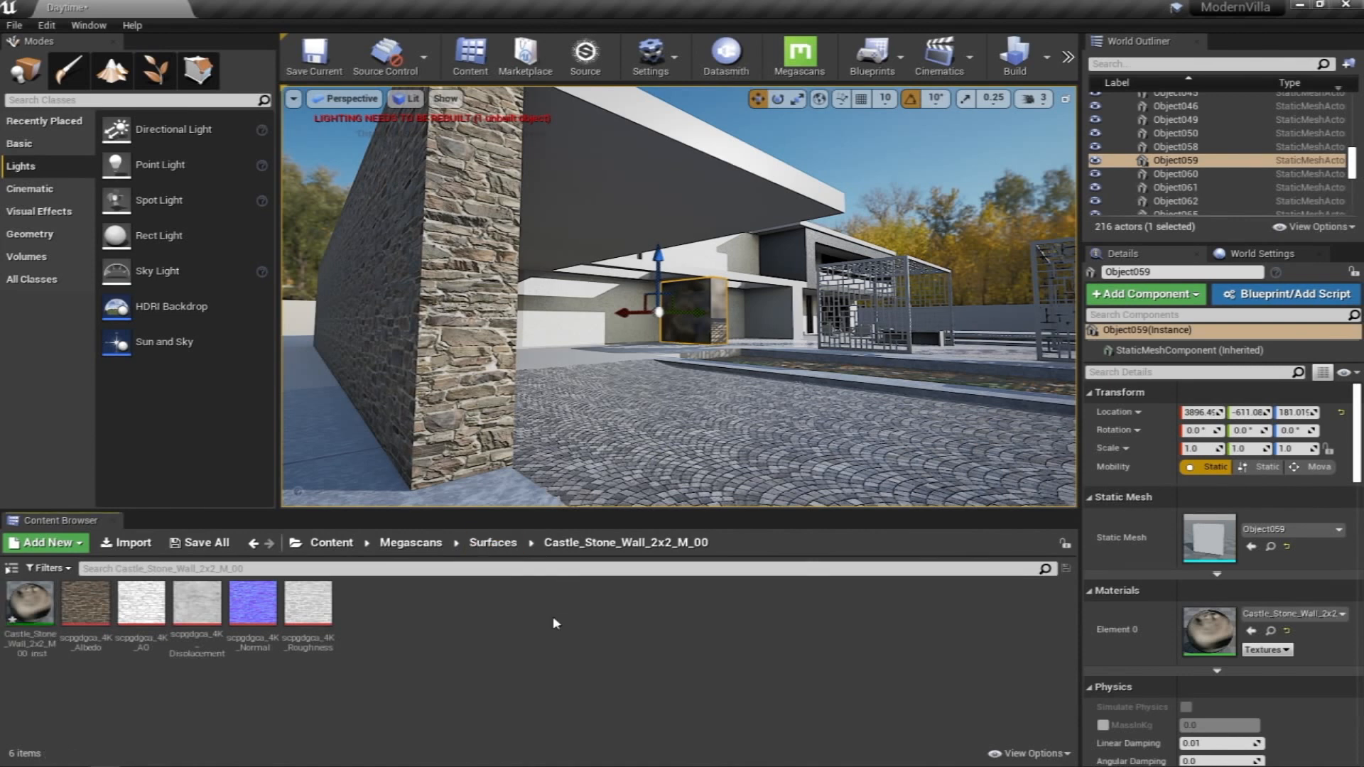
Open the Villa folder inside ModernVilla and show the available actions for the Villa Datasmith scene
left_click(331, 543)
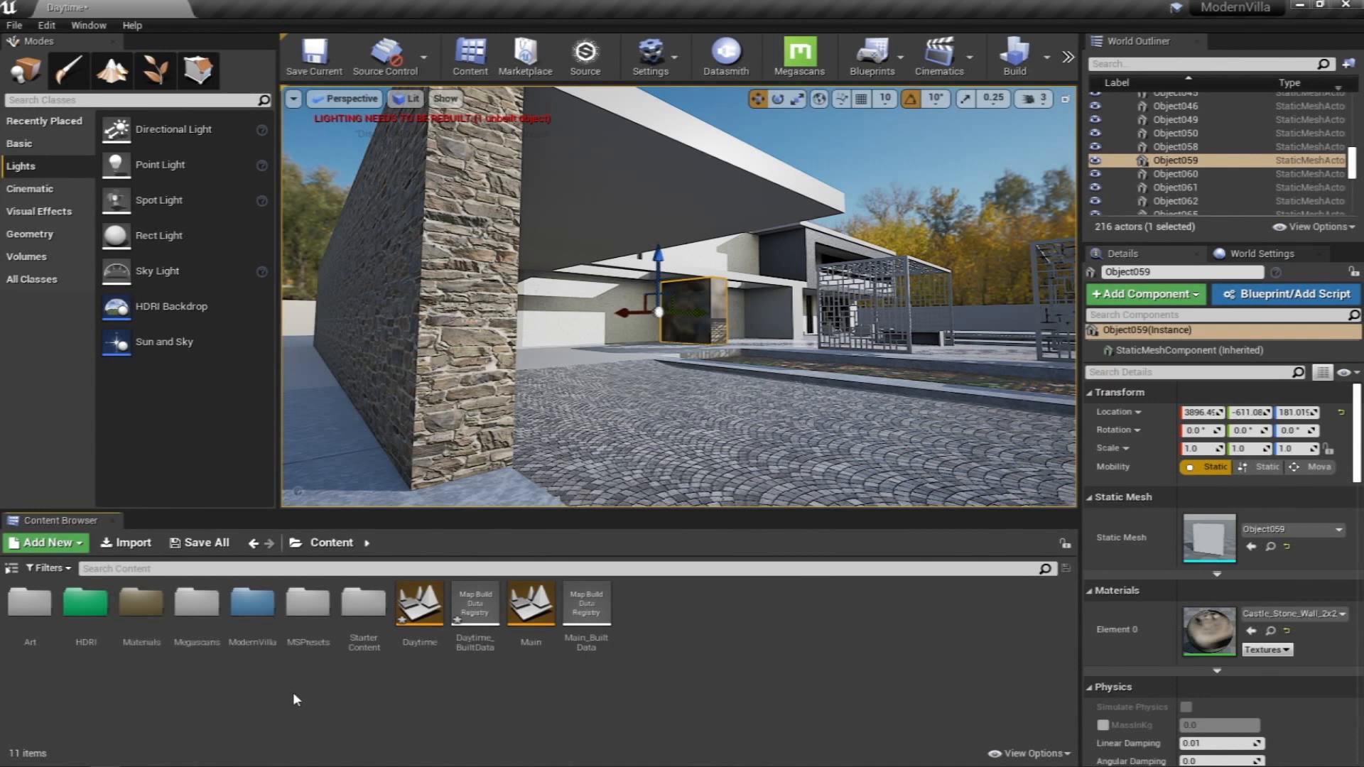
double_click(245, 614)
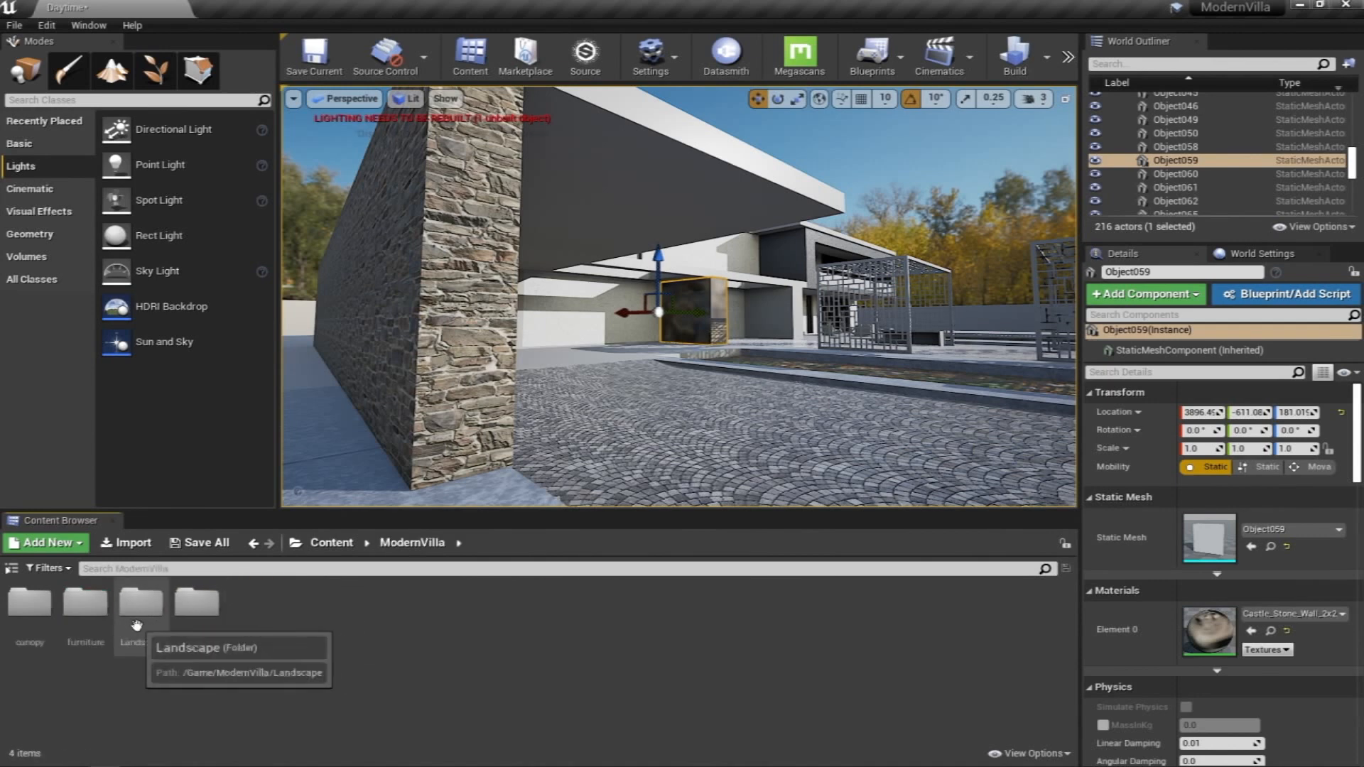
double_click(202, 603)
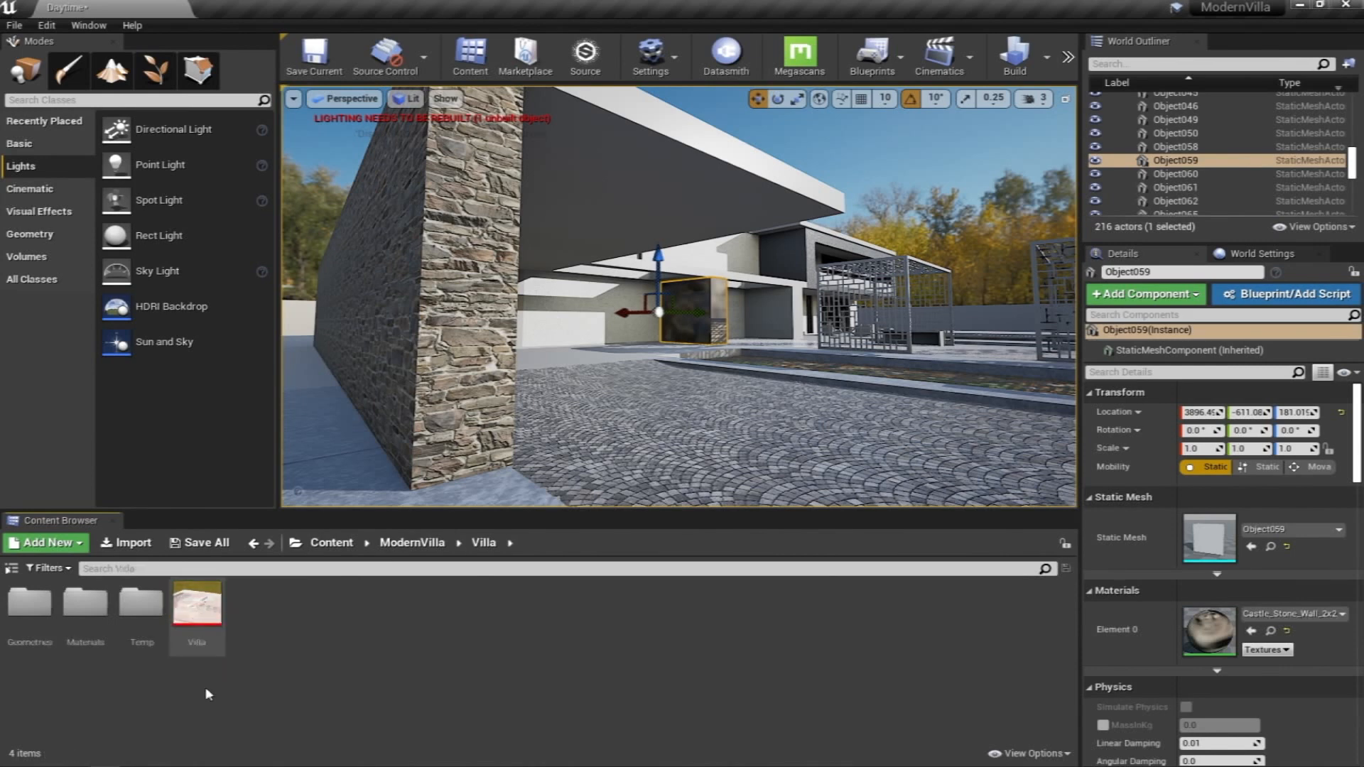
left_click(205, 618)
right_click(205, 616)
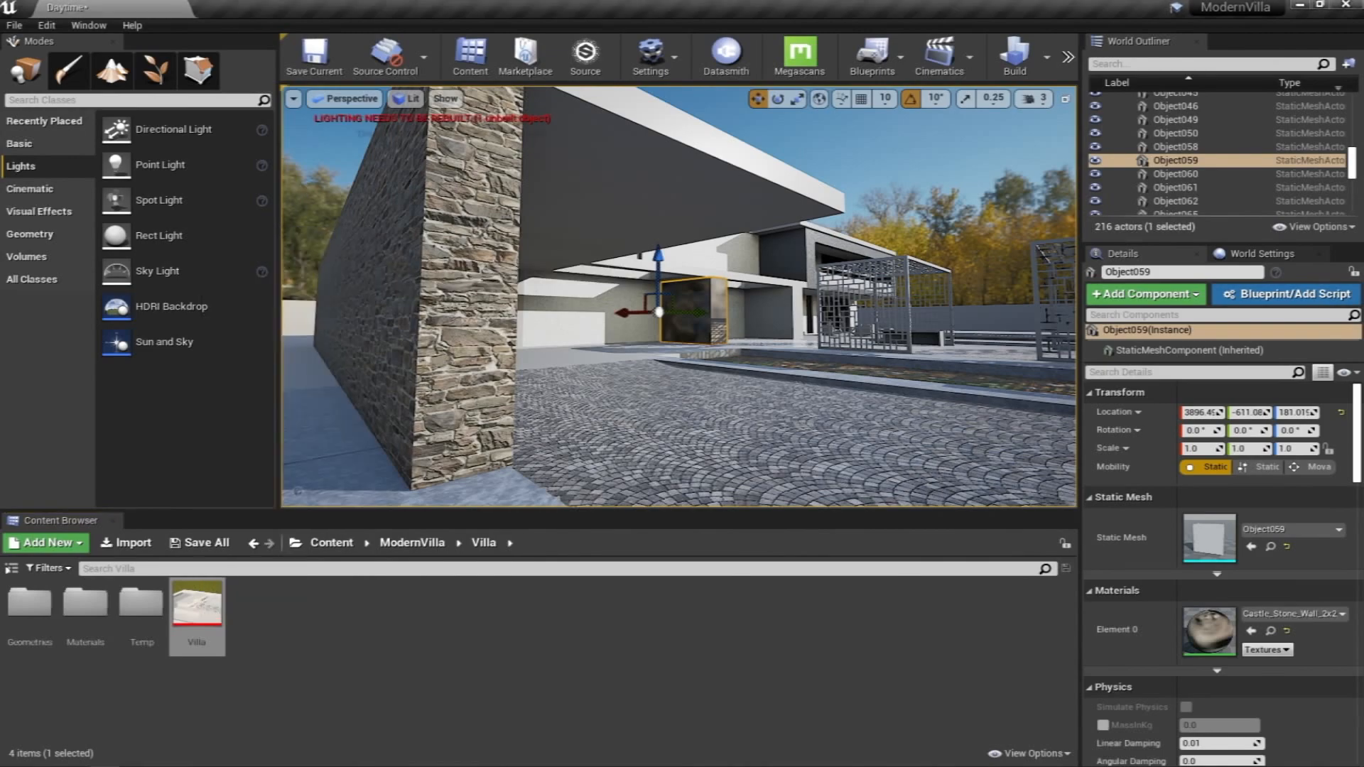
Fly around the villa exterior to examine the stone walls, driveway paving, planting bed, canopies and pool side
key("w")
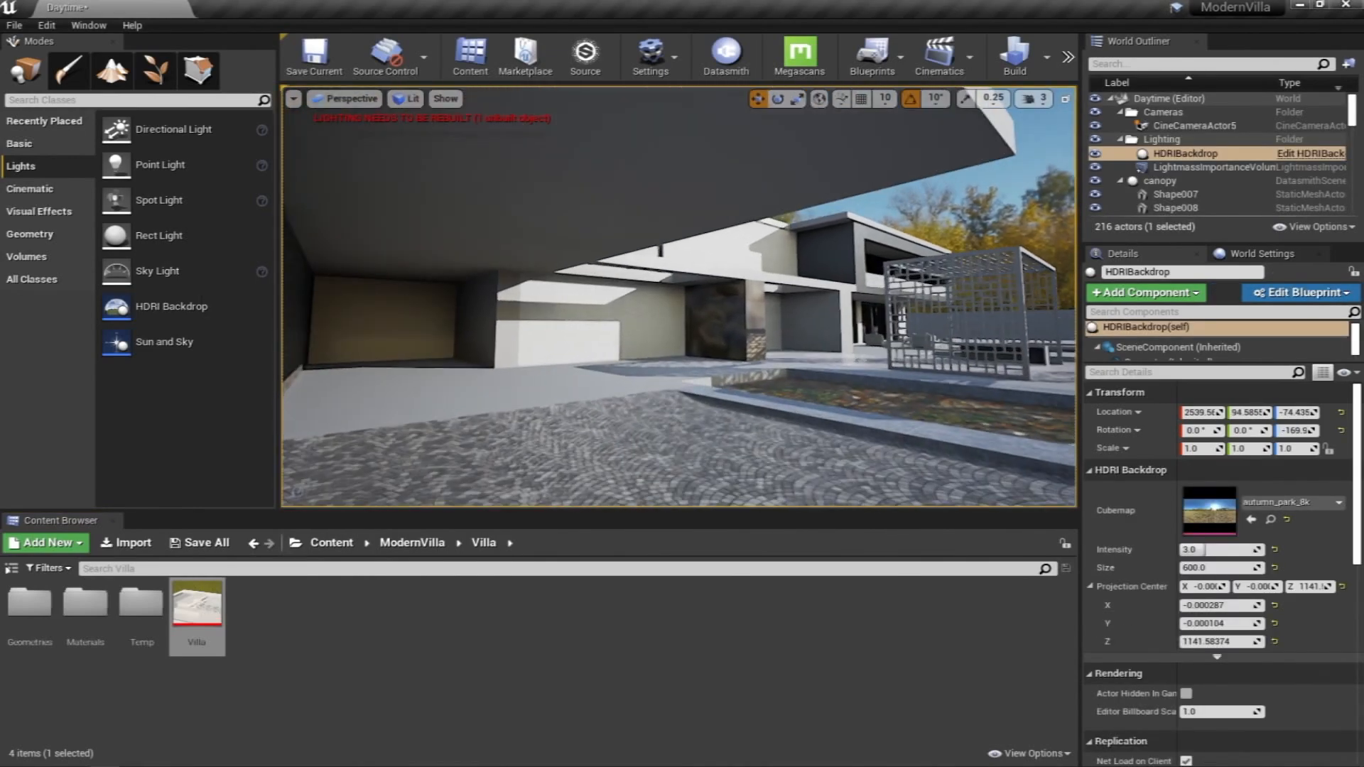
key("s")
key("s")
key("d")
key("s")
key("d")
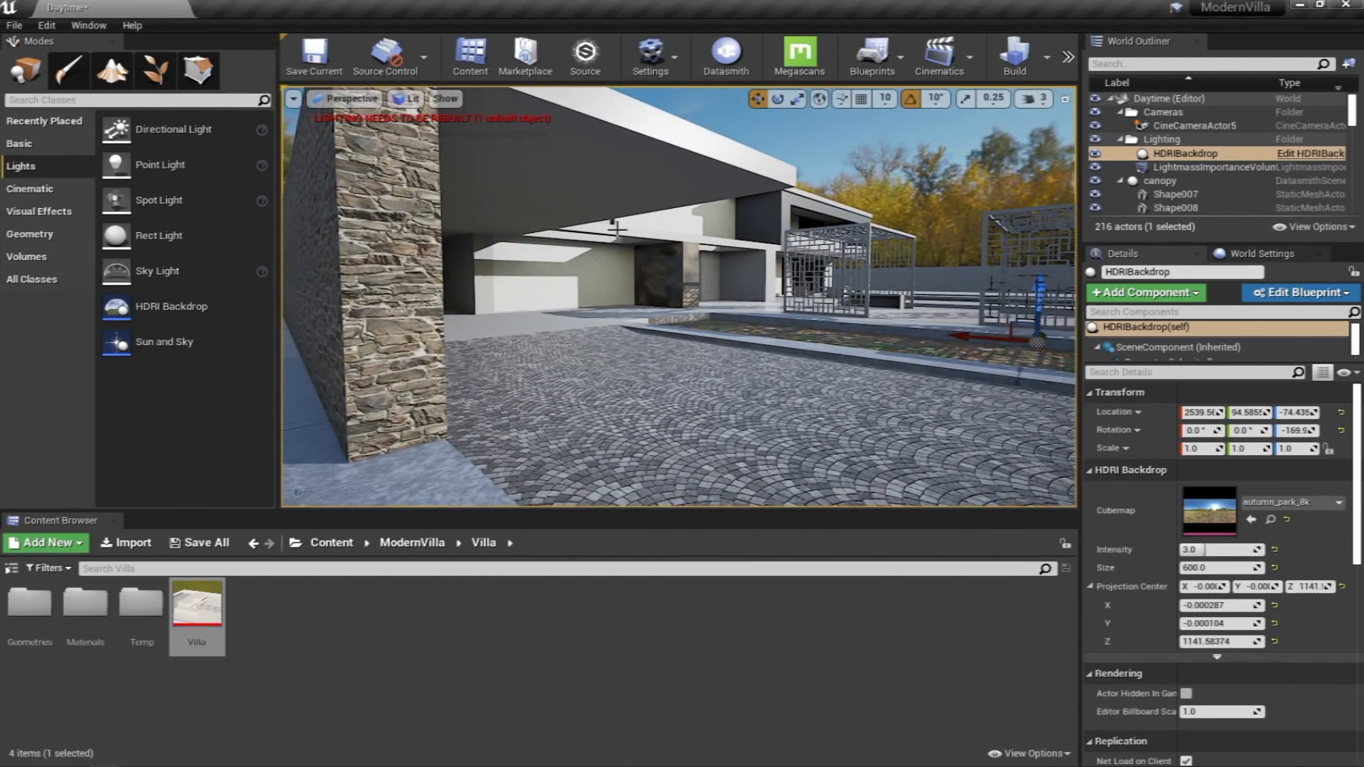
key("d")
key("w")
key("s")
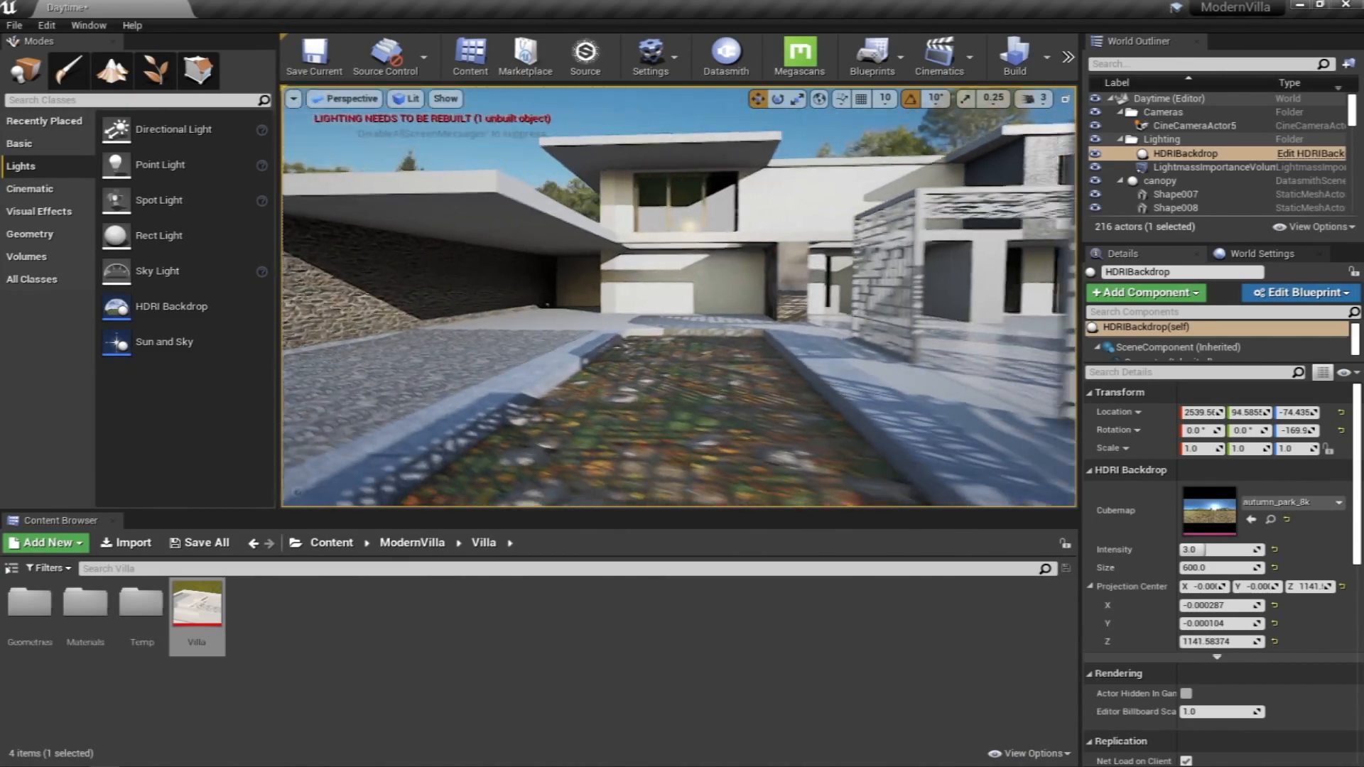
key("d")
key("d")
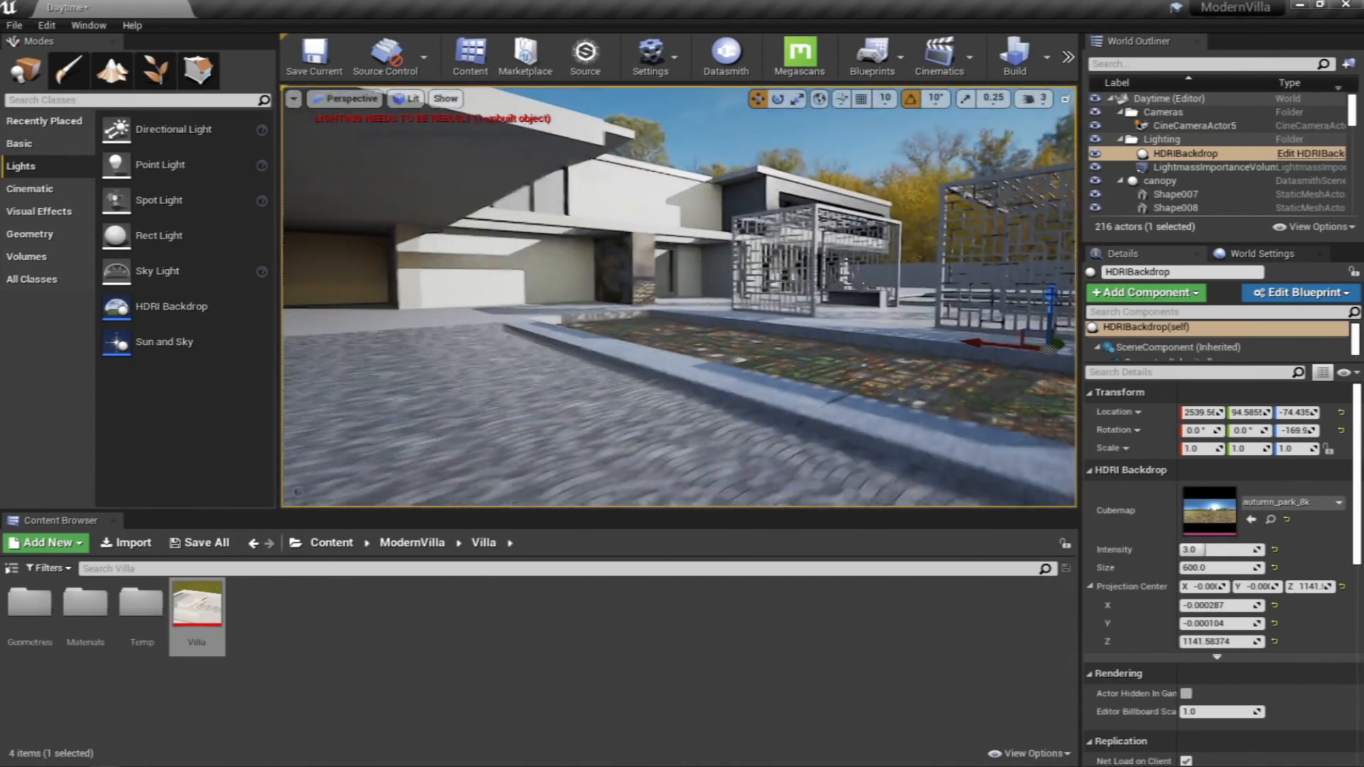
key("s")
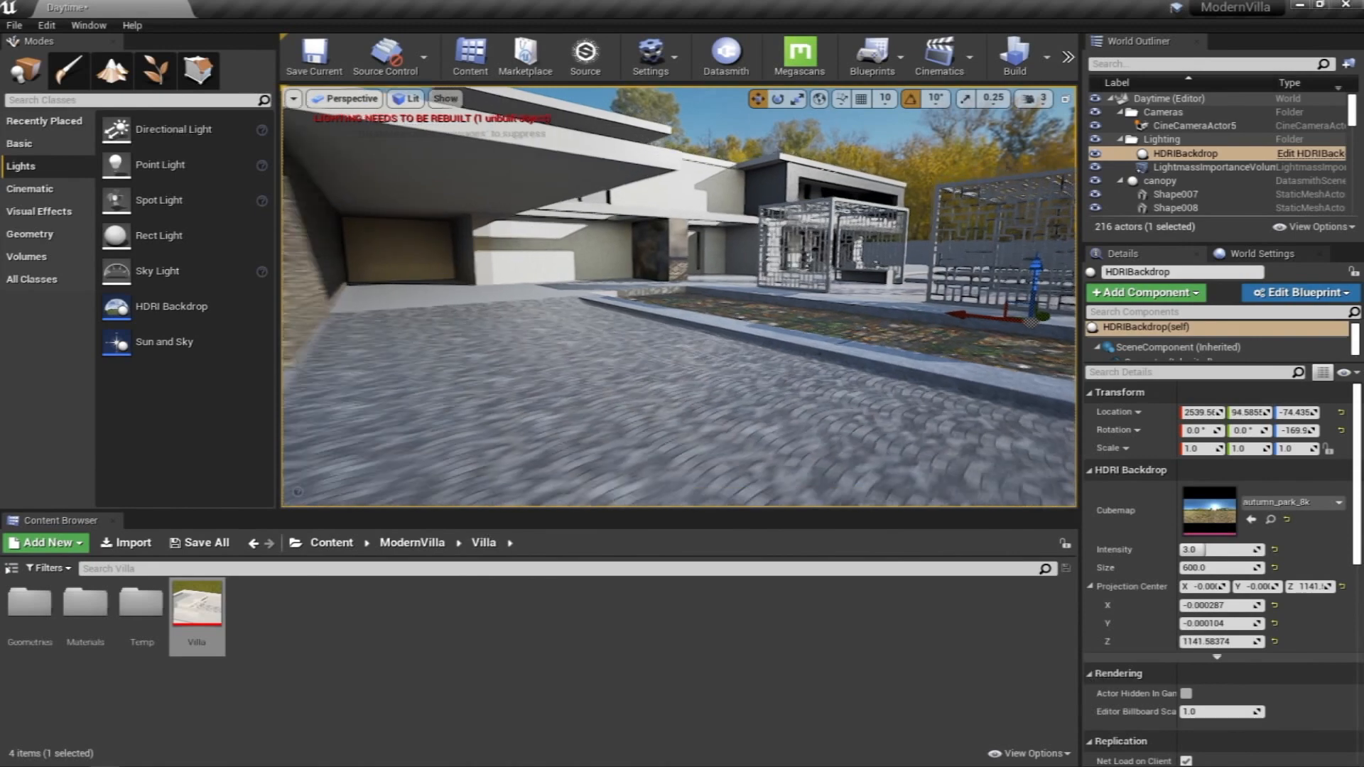
key("a")
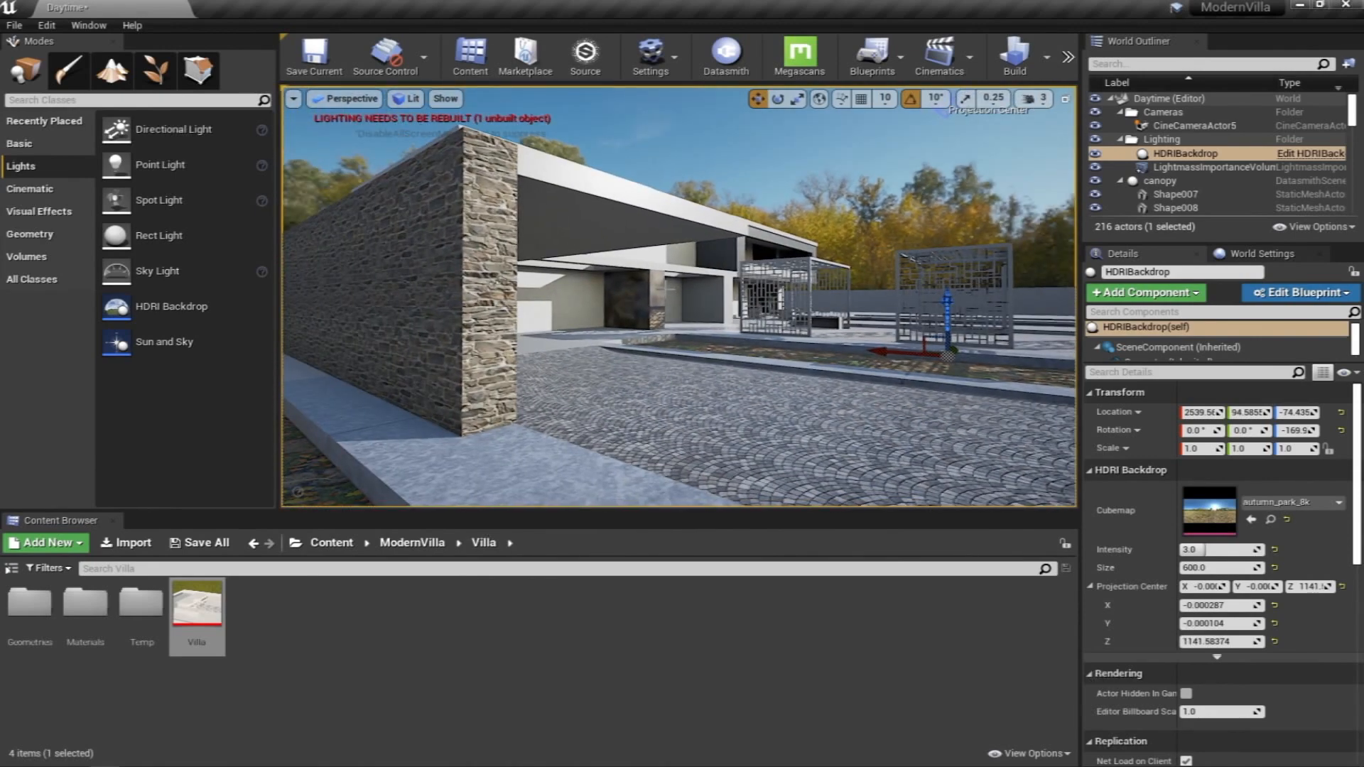
key("d")
key("w")
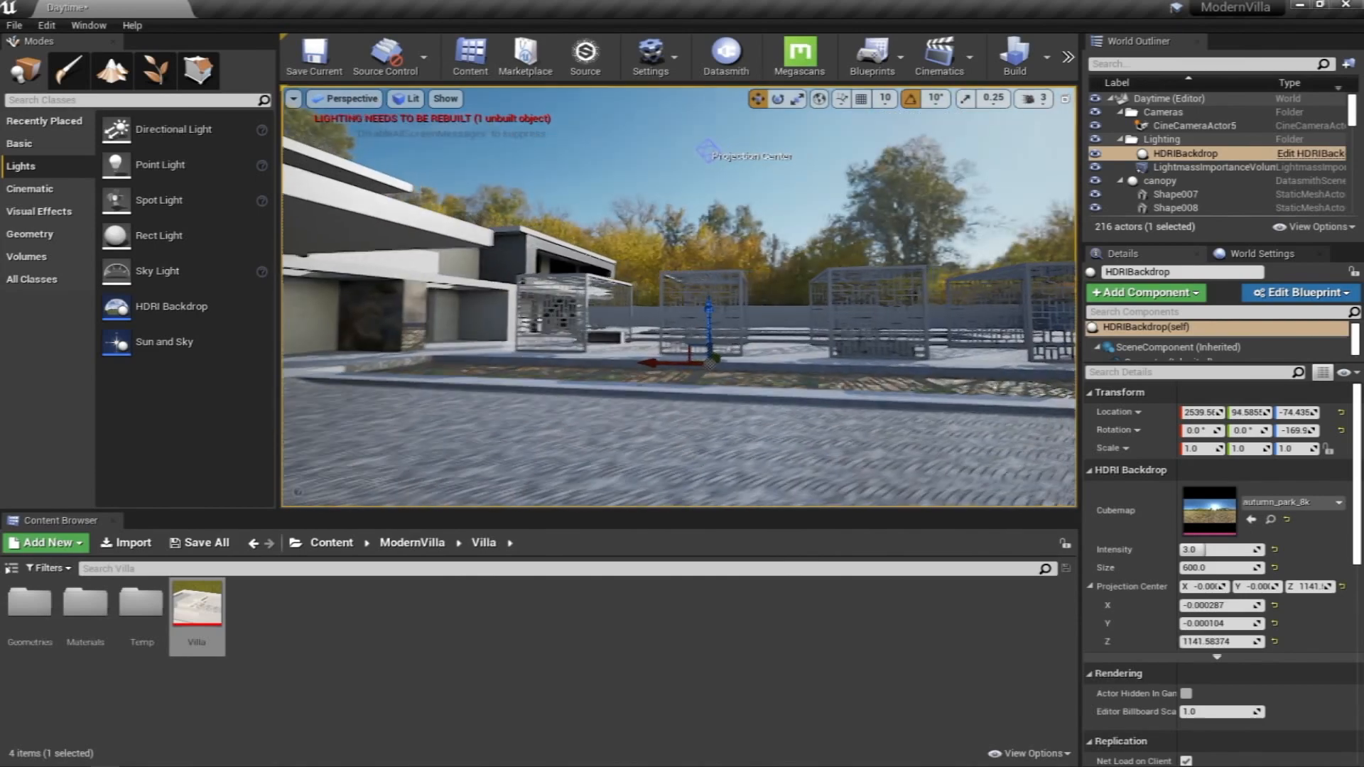
key("w")
key("d")
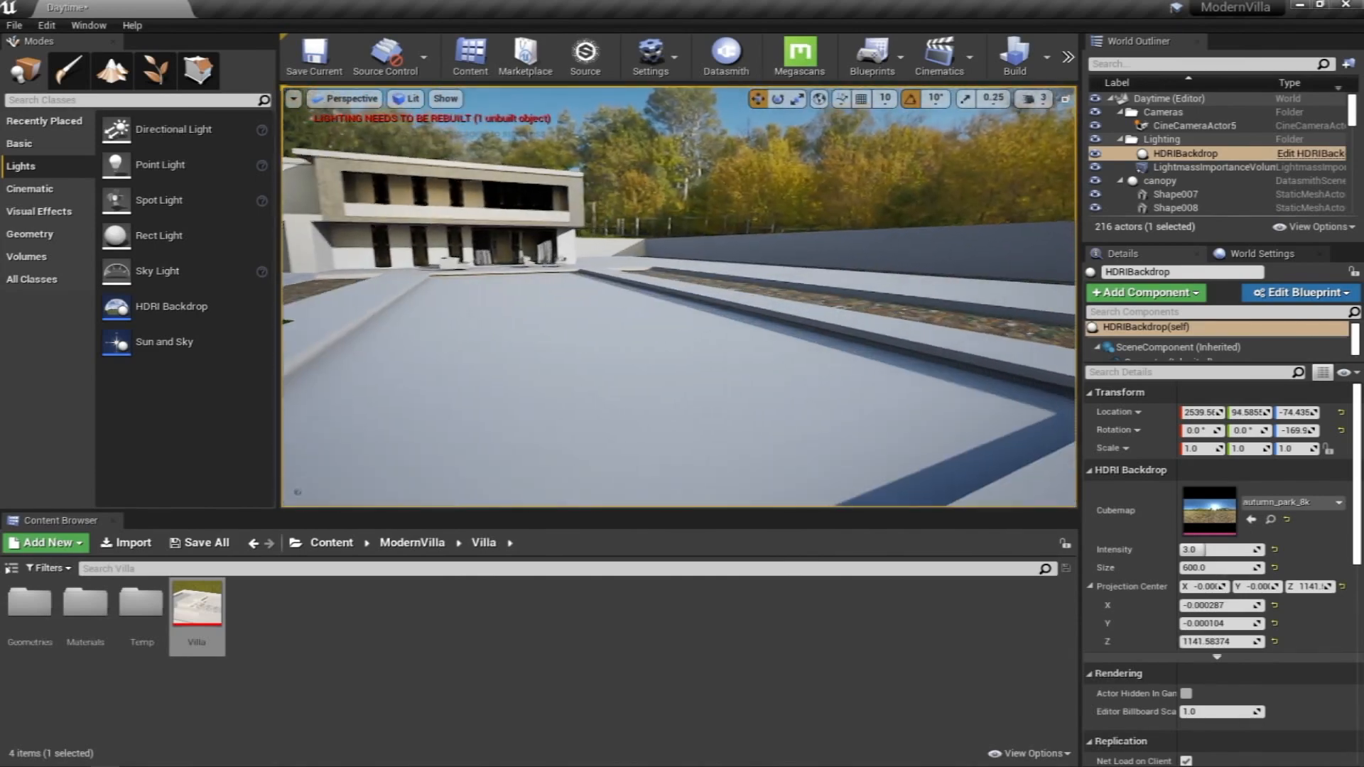
key("w")
key("d")
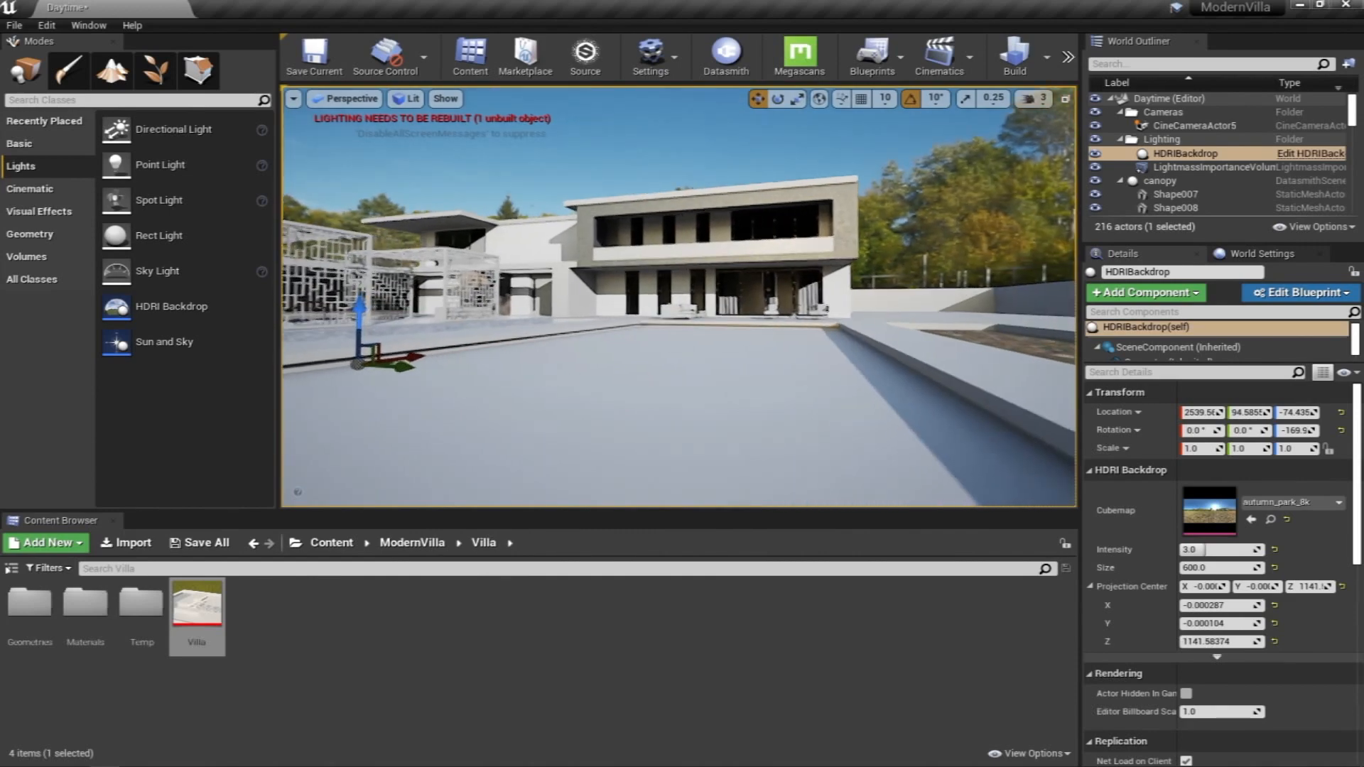
right_click_drag(679, 297, 590, 288)
key("w")
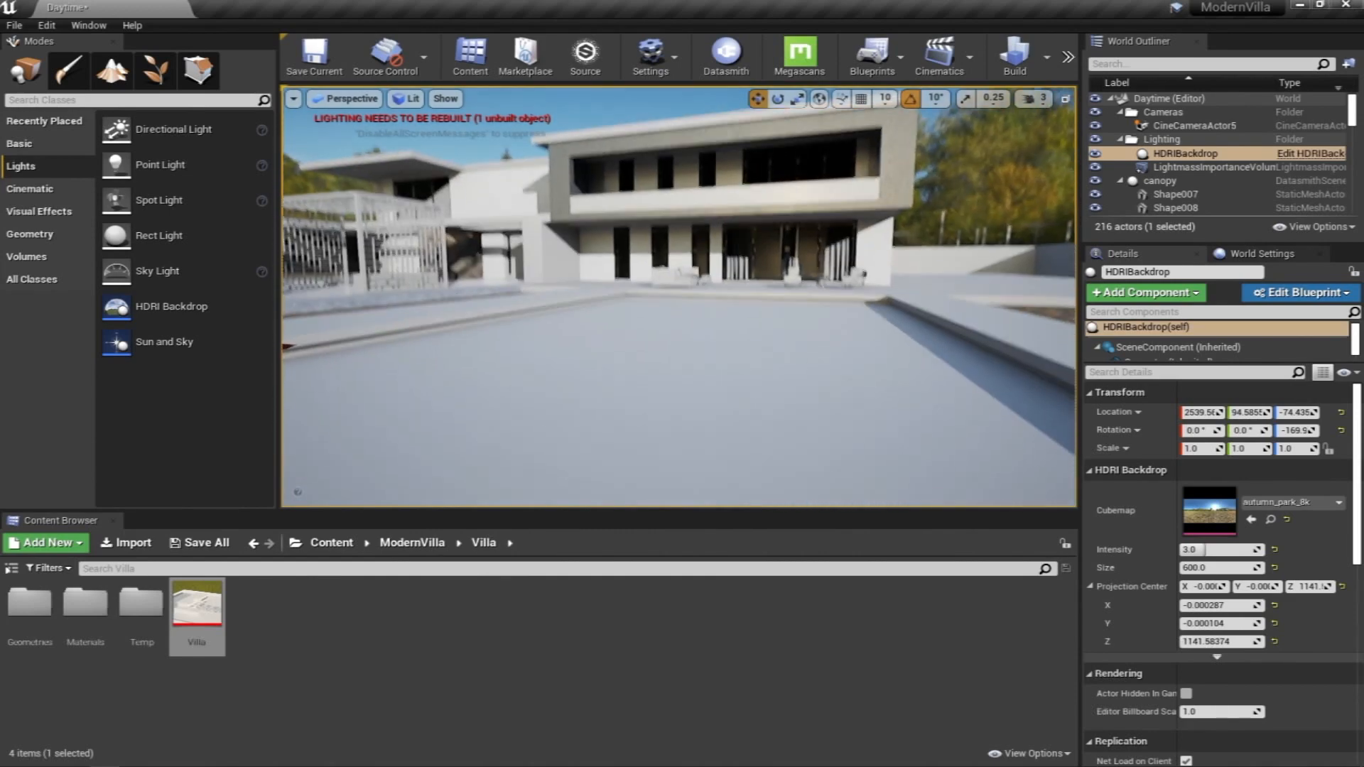
key("a")
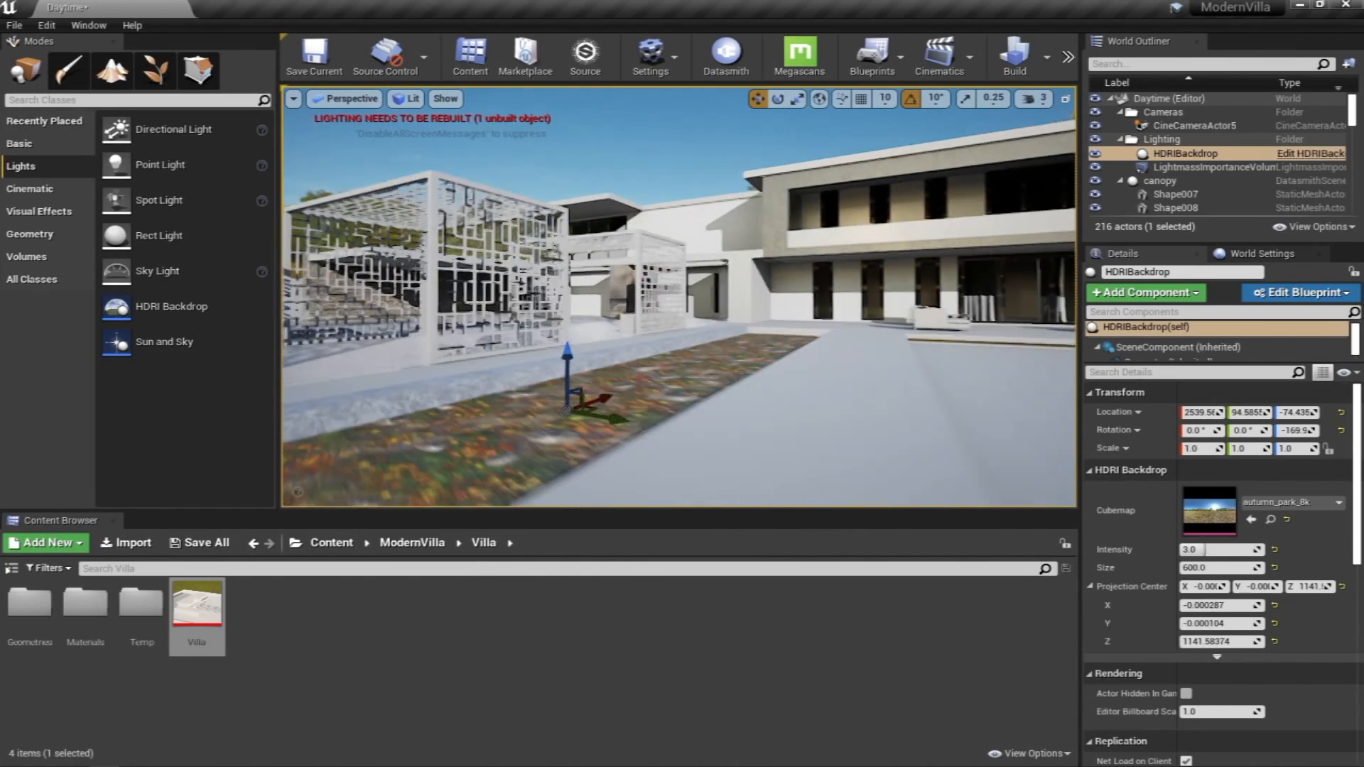
key("s")
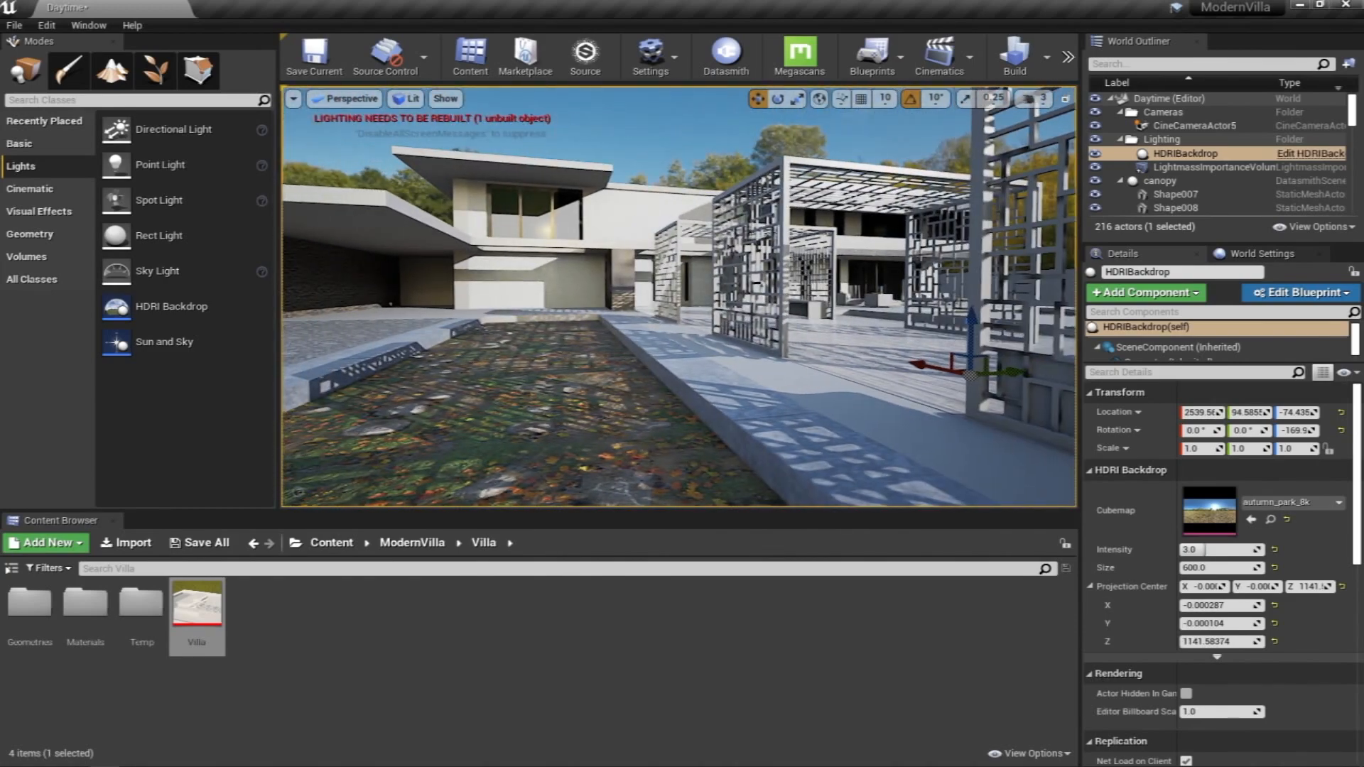
key("a")
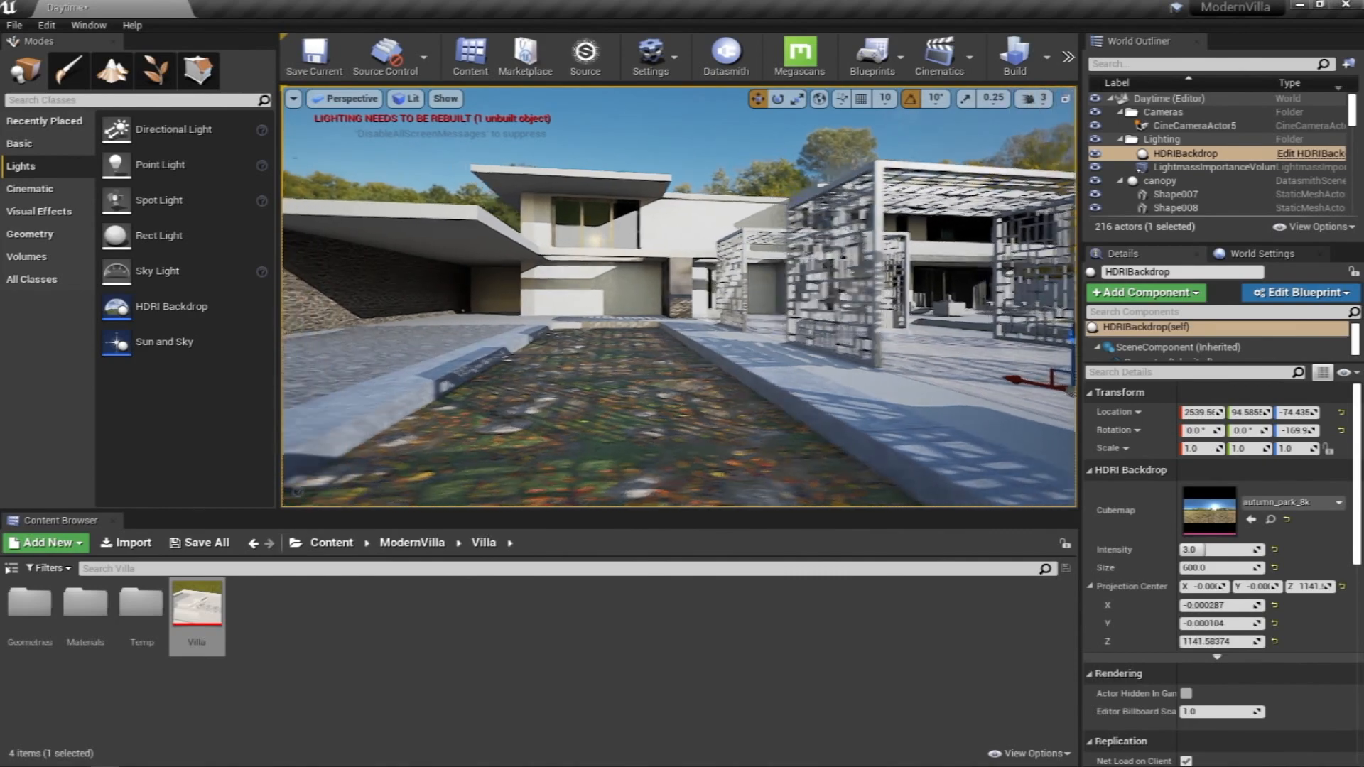